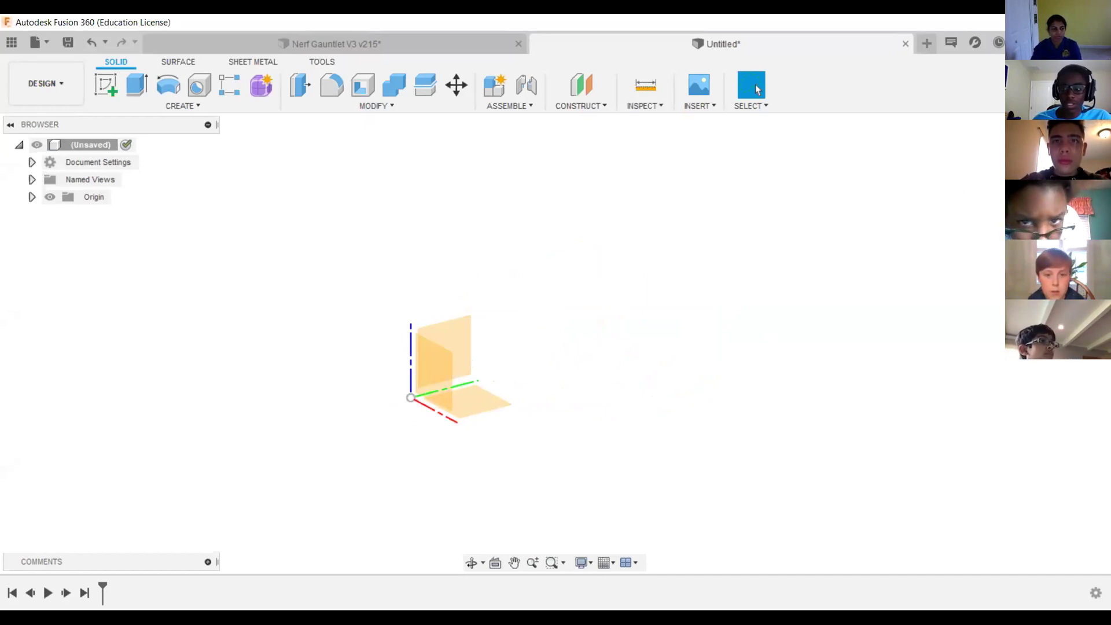
Orbit and pan the 3D view to inspect the workplane around the origin
mouse_move(555, 343)
middle_mouse_down("shift")
mouse_move(423, 338)
mouse_move(561, 338)
mouse_move(484, 342)
middle_mouse_up("shift")
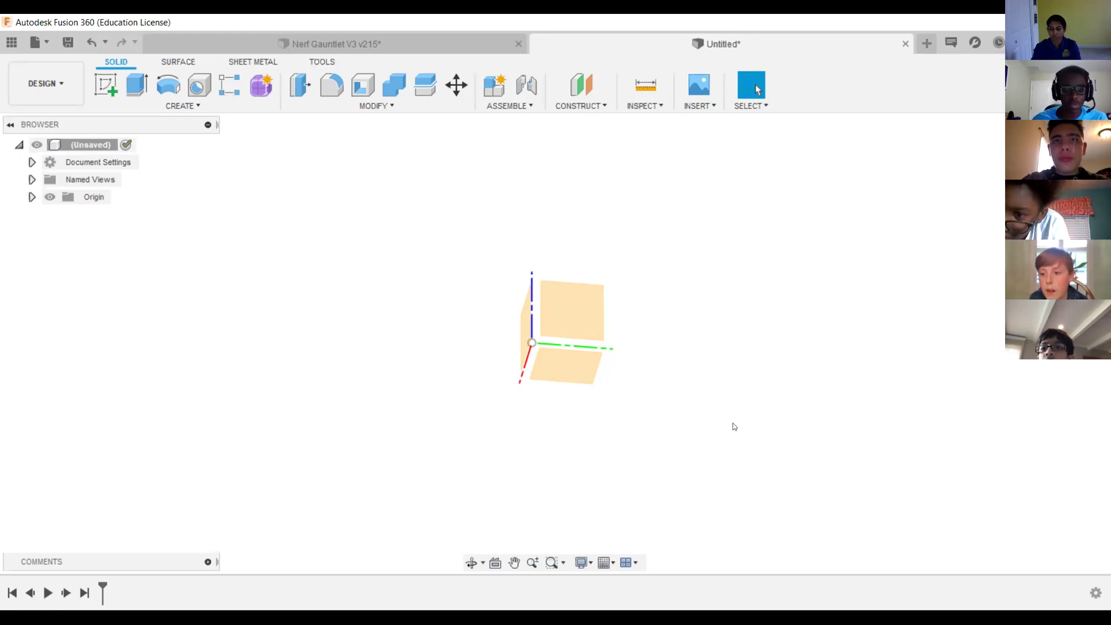
mouse_move(555, 355)
middle_mouse_down()
mouse_move(660, 379)
mouse_move(639, 361)
middle_mouse_up()
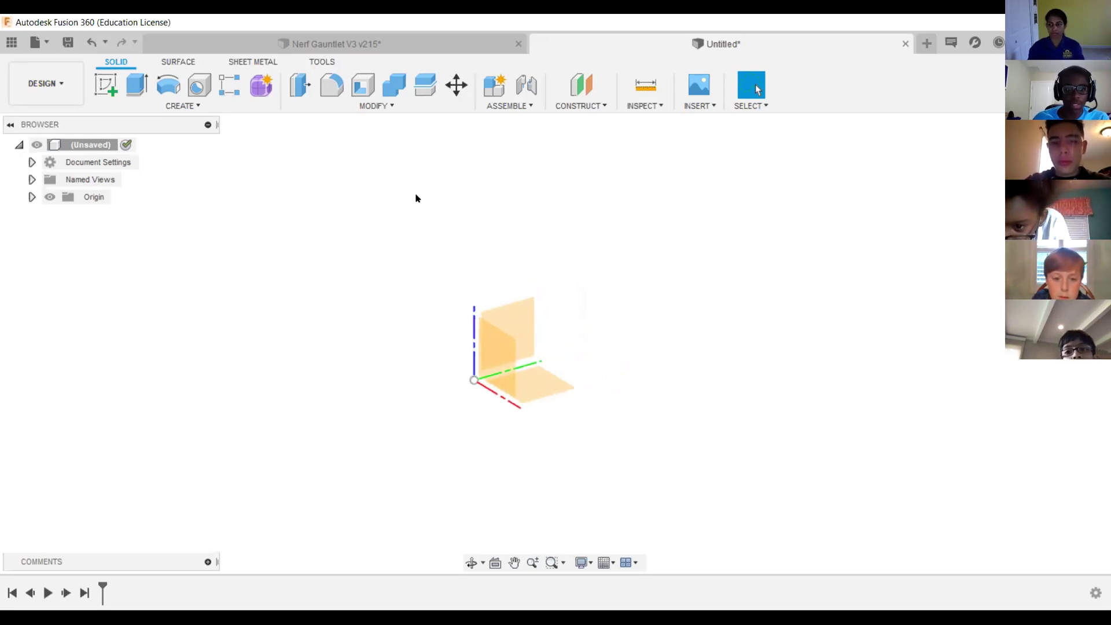
middle_click_drag(421, 408, 504, 378)
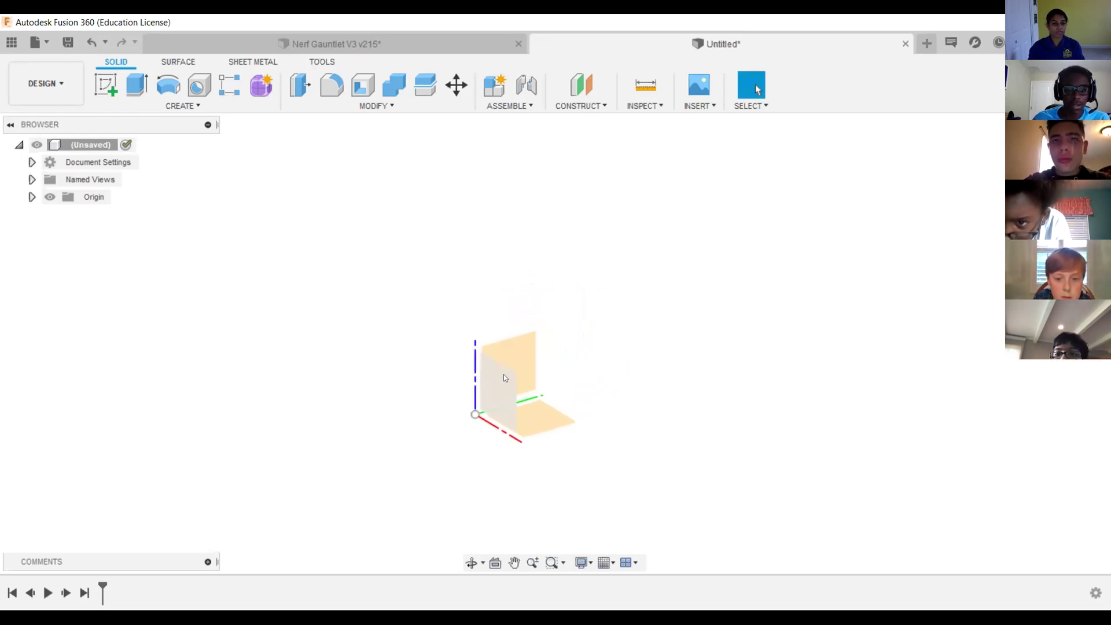
middle_click_drag(613, 372, 625, 330)
middle_click_drag(556, 344, 706, 350, "shift")
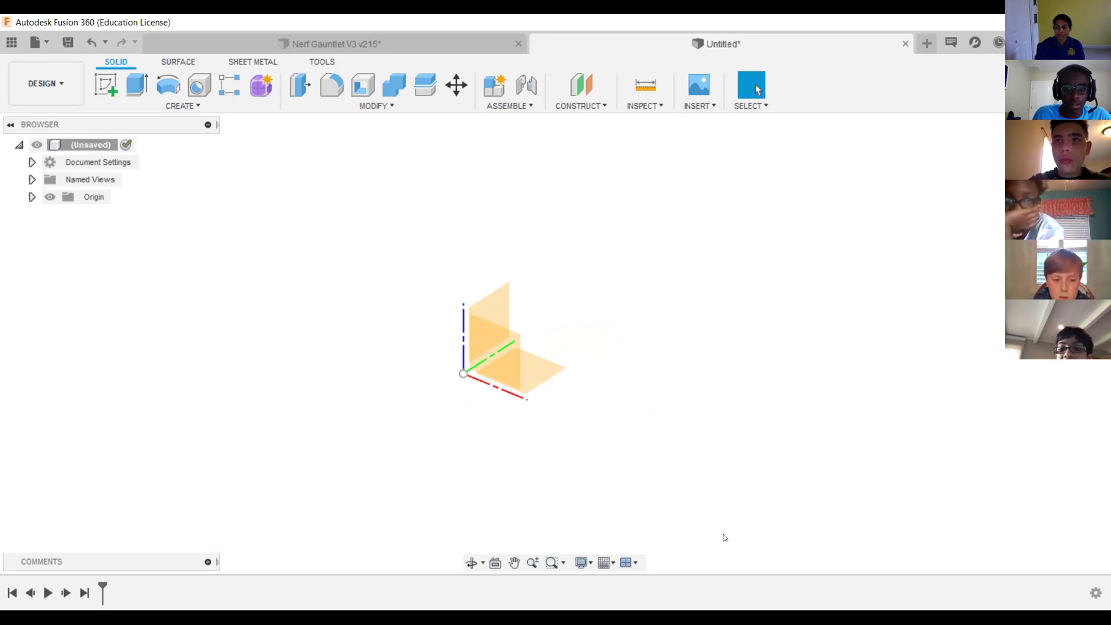
Switch to the browser and look over the Tinkercad home page and its web address
key("alt+Tab")
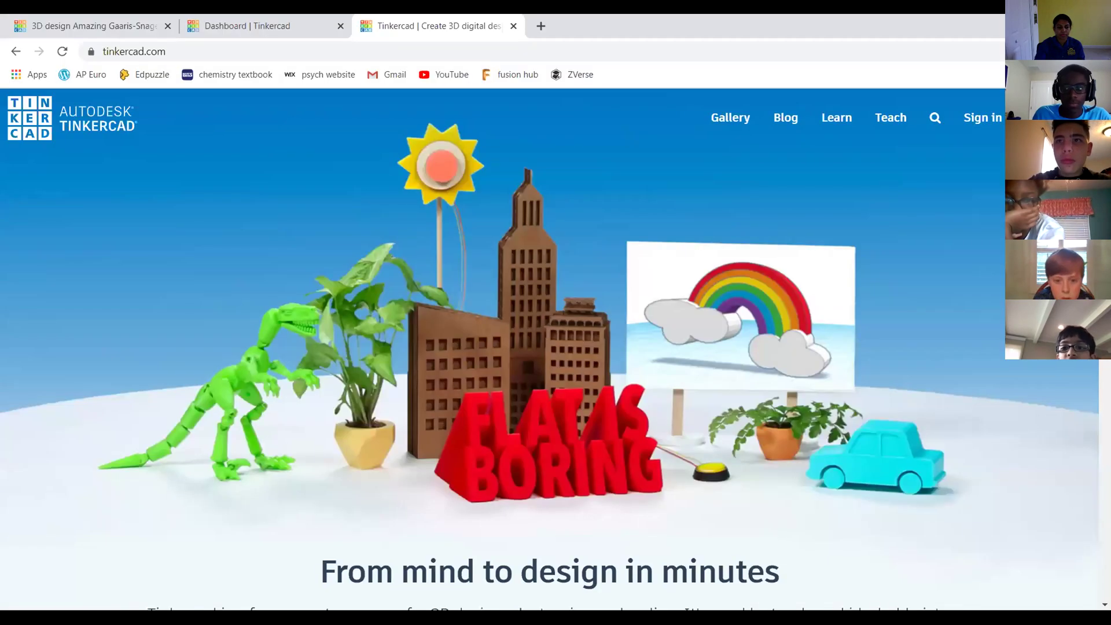
left_click(185, 42)
left_click(188, 44)
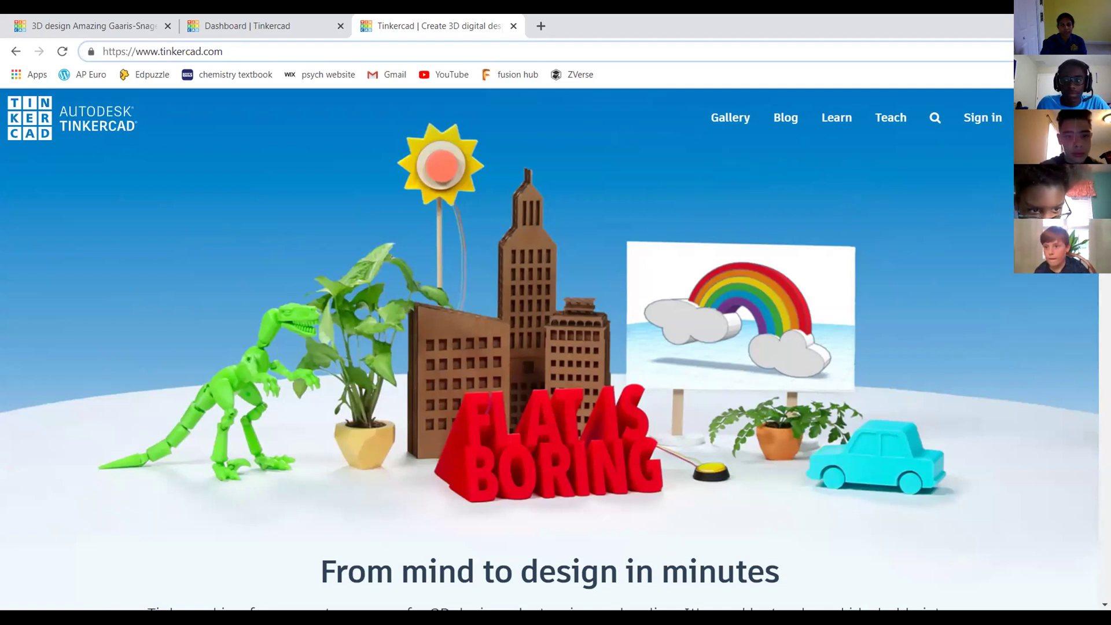
scroll(550, 347, "down", 4)
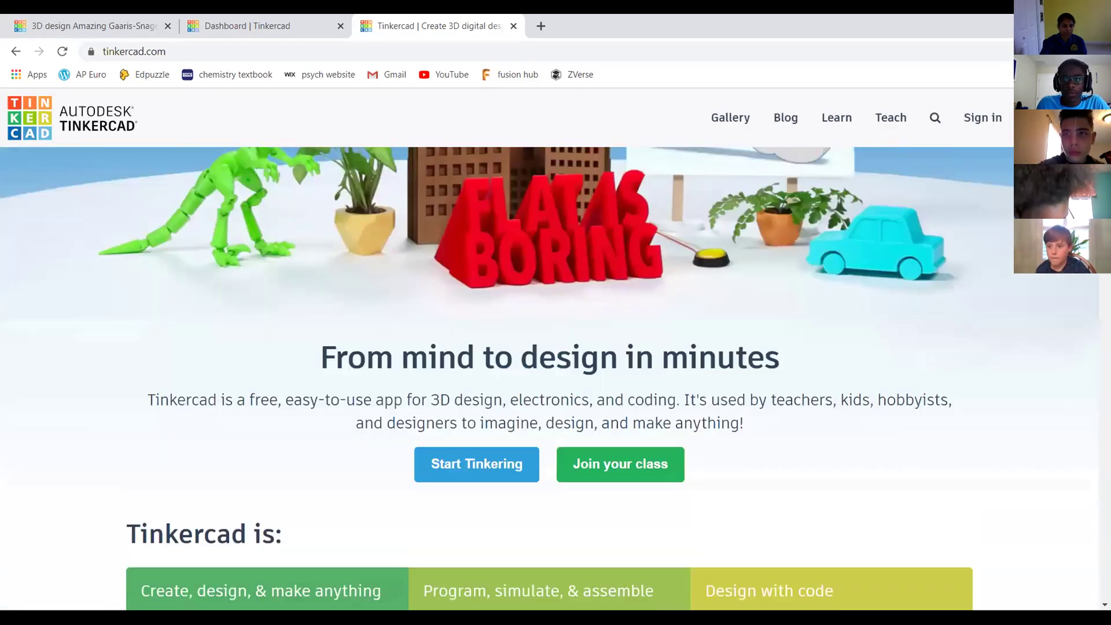
scroll(848, 193, "up", 4)
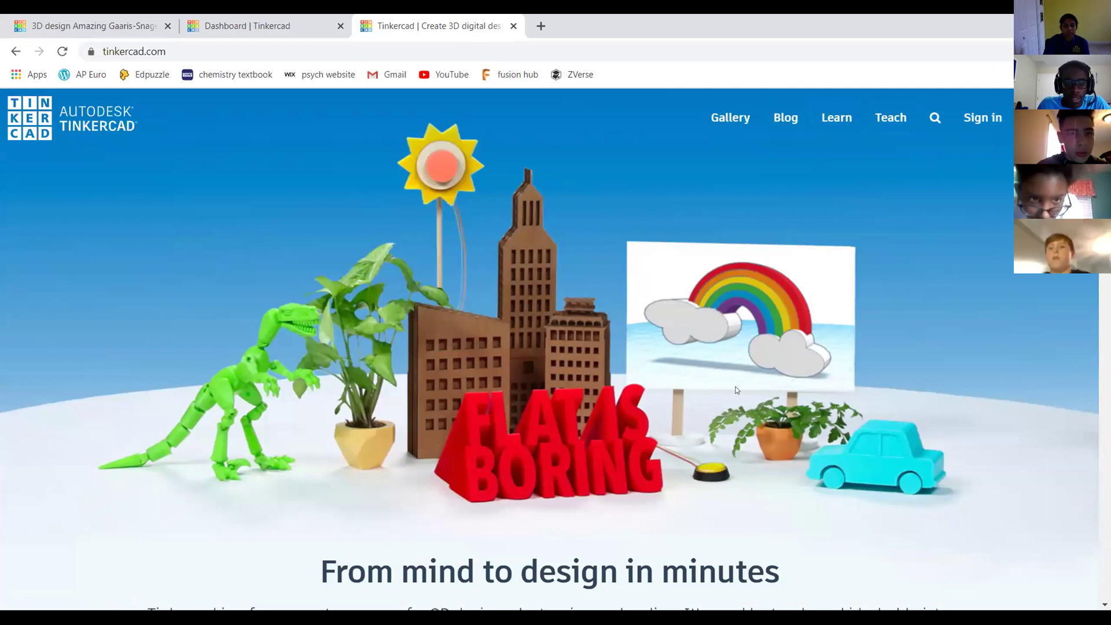
scroll(743, 262, "down", 10)
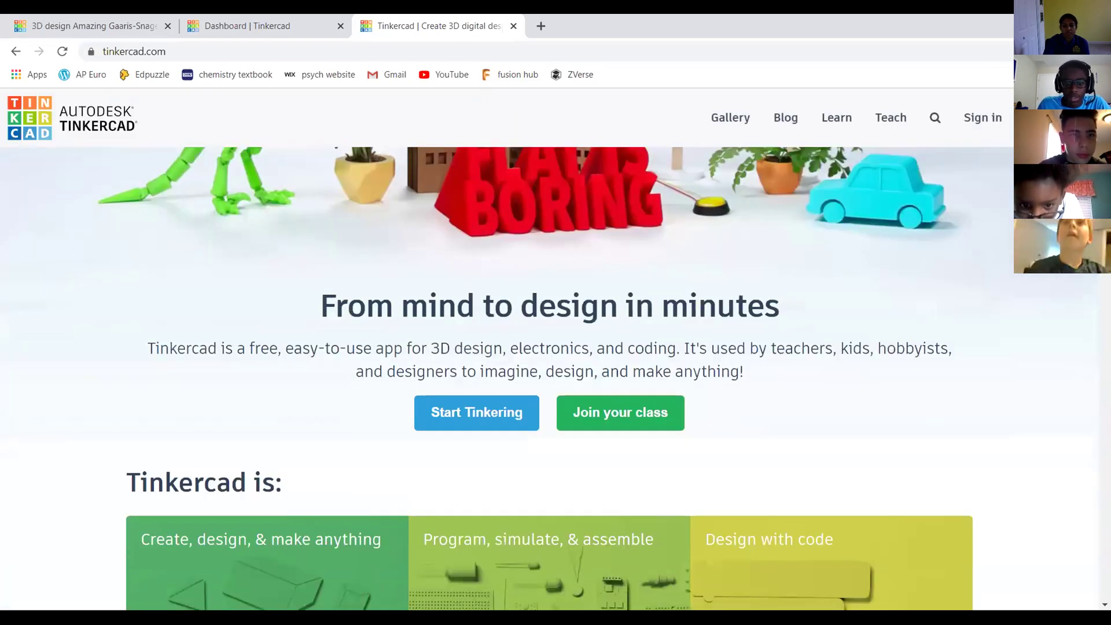
scroll(743, 262, "up", 2)
scroll(945, 191, "up", 8)
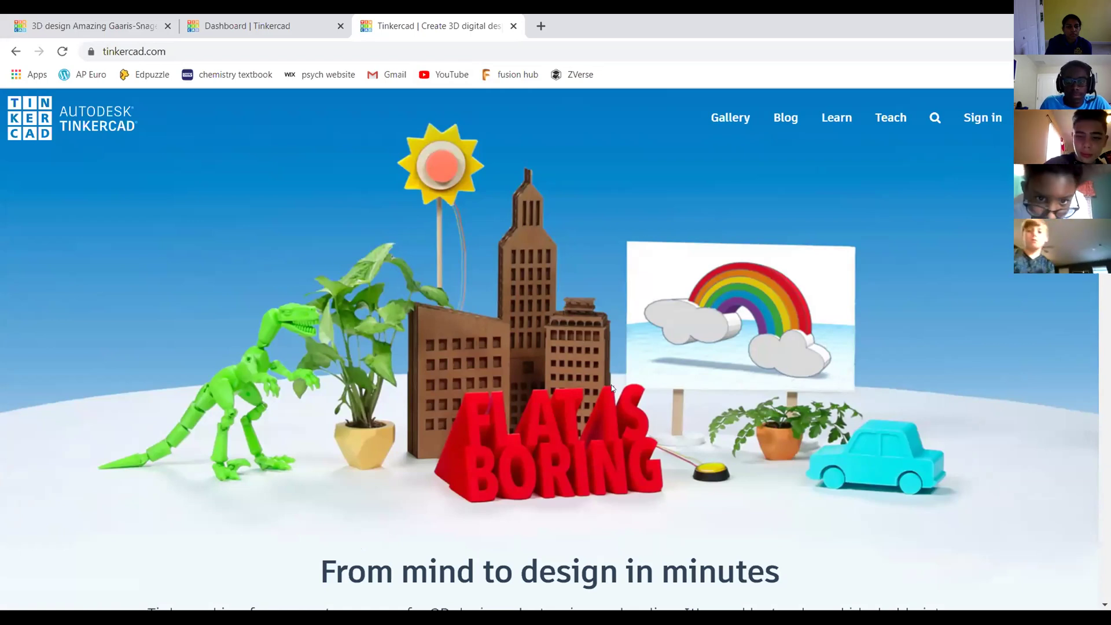
From the home page, use Sign in, then choose 'Students, join your class'
left_click(310, 55)
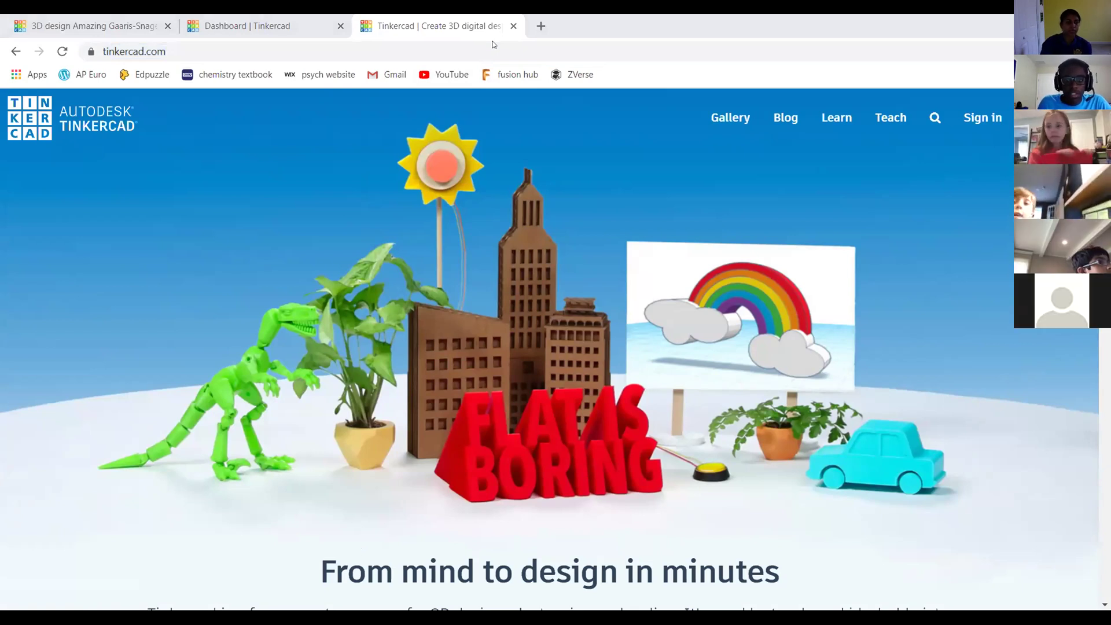
scroll(603, 306, "down", 4)
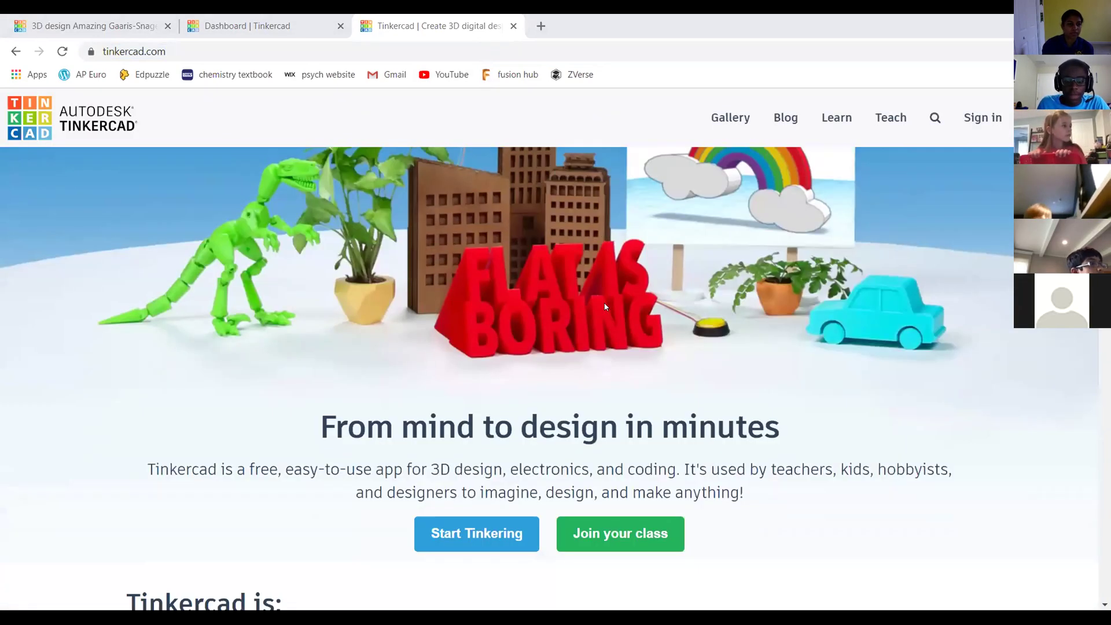
scroll(602, 306, "up", 4)
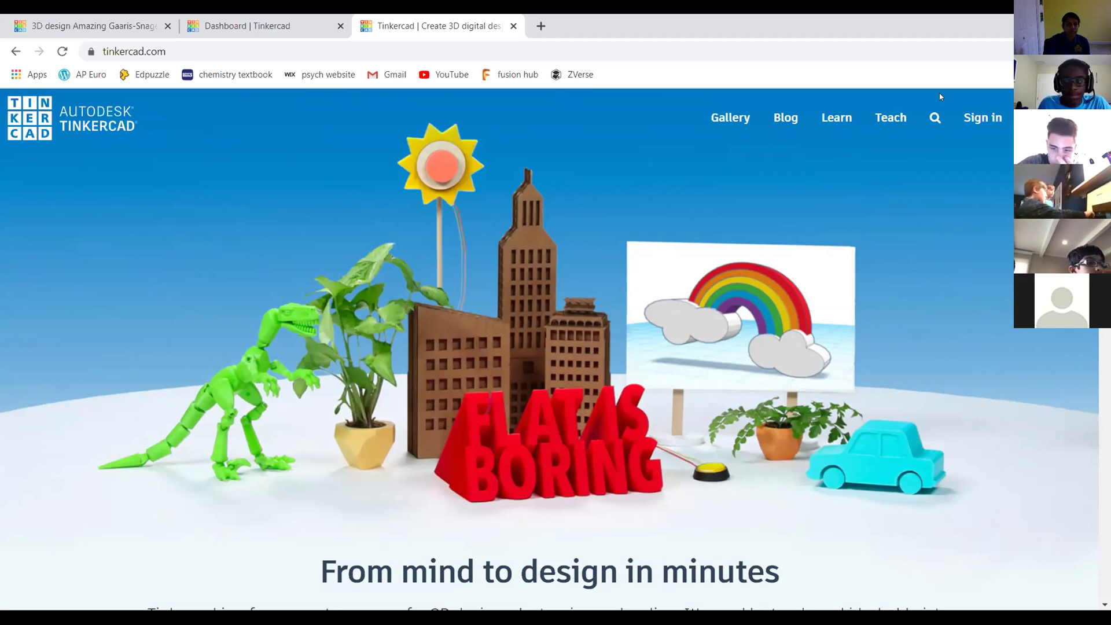
left_click(984, 116)
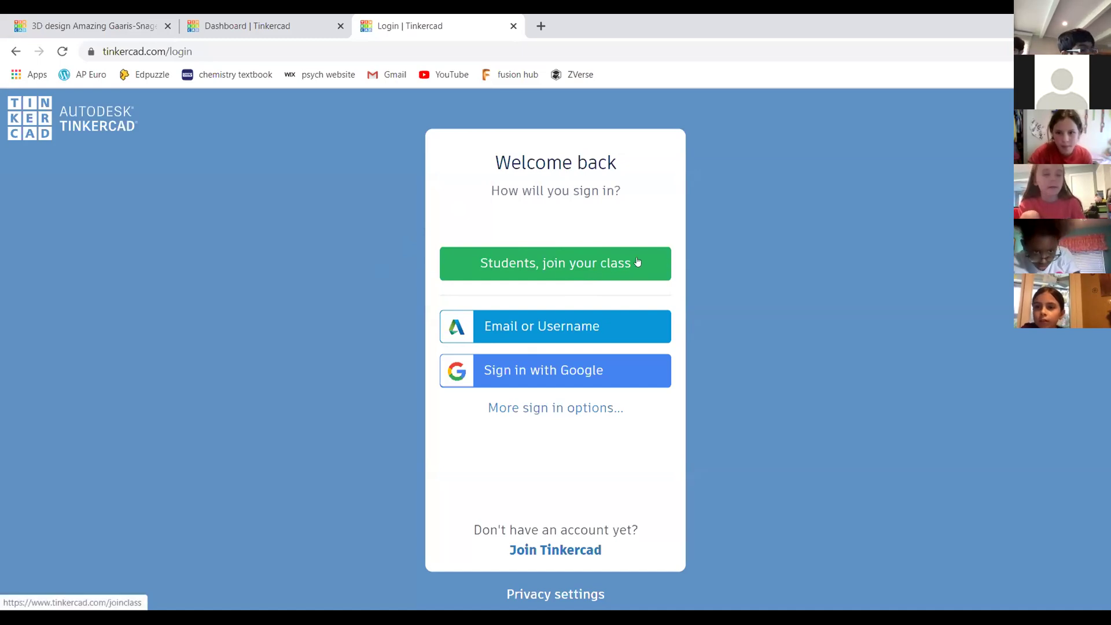
left_click(561, 266)
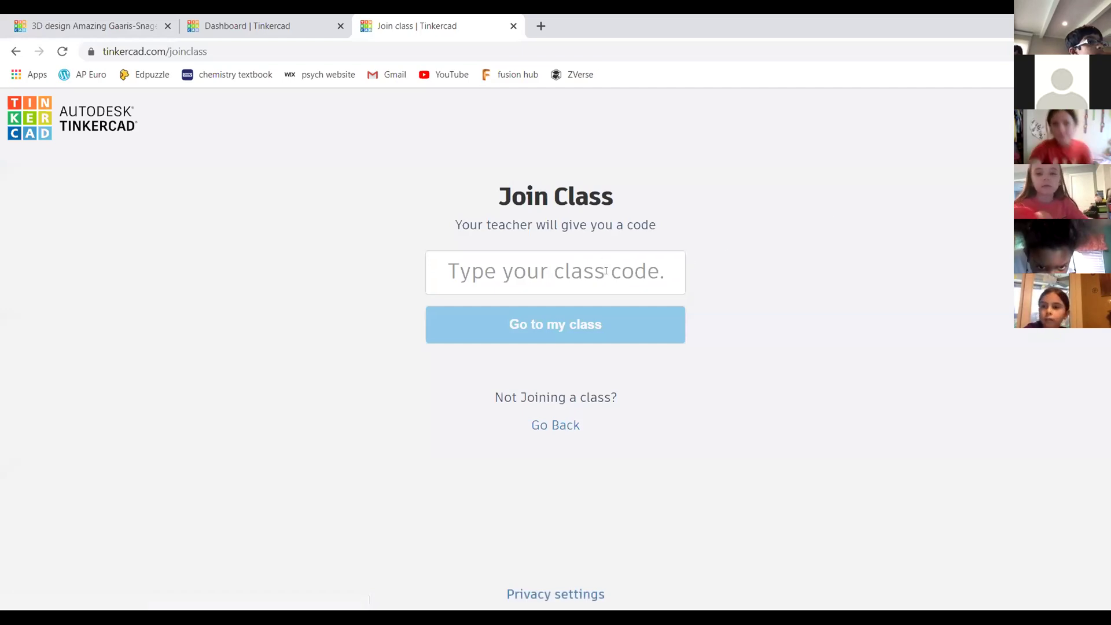
Check the open browser tabs and the class list, then return to the dashboard
left_click(256, 17)
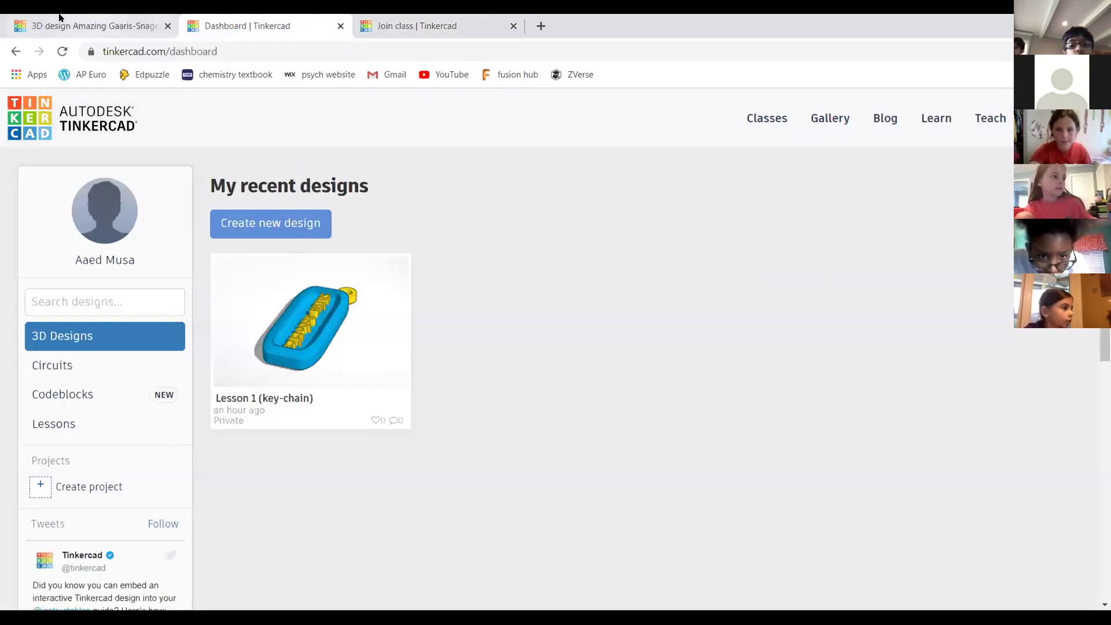
left_click(64, 18)
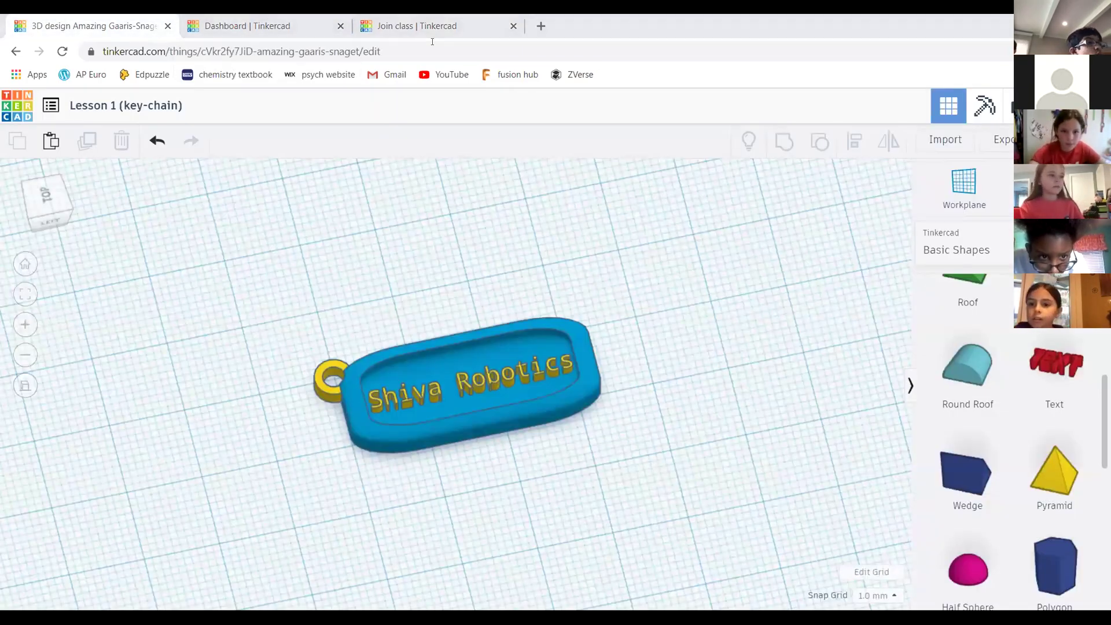
left_click(408, 25)
left_click(285, 21)
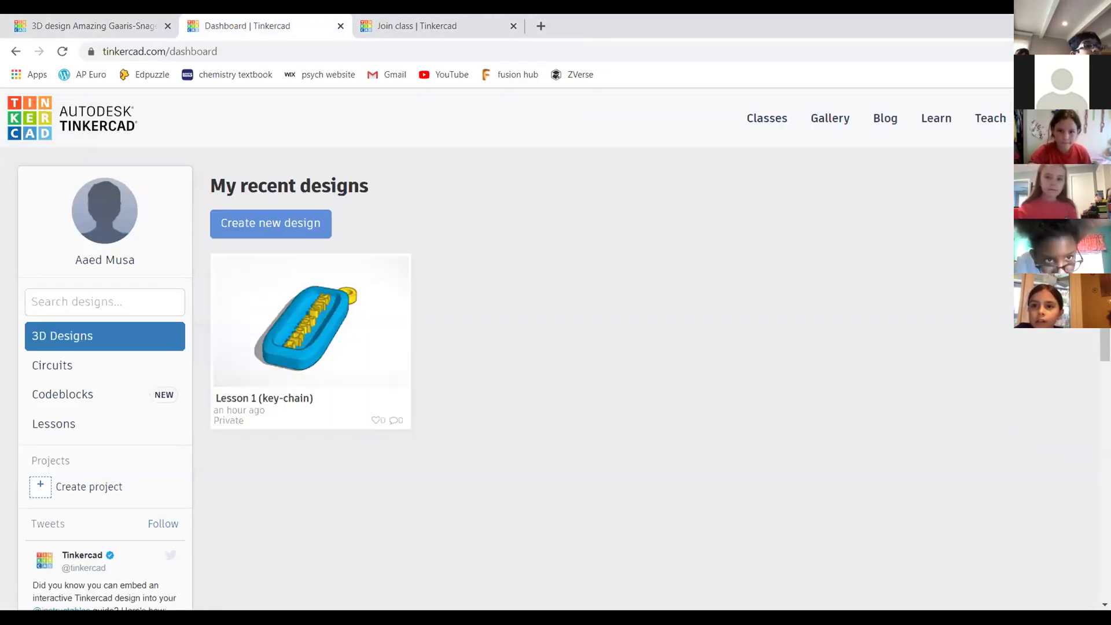
left_click(766, 118)
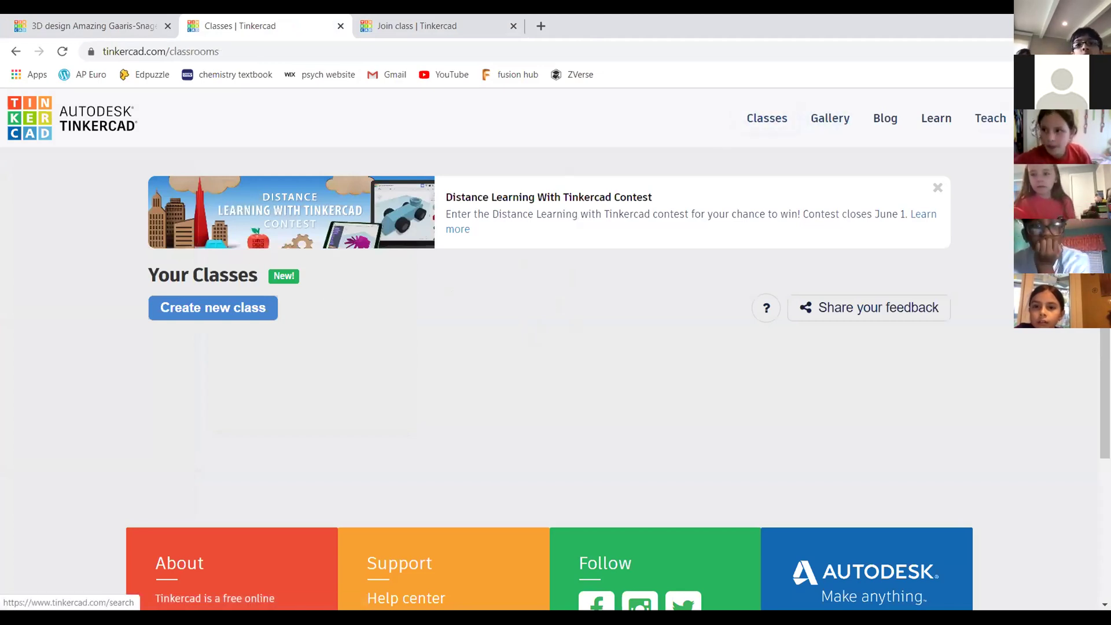
left_click(63, 123)
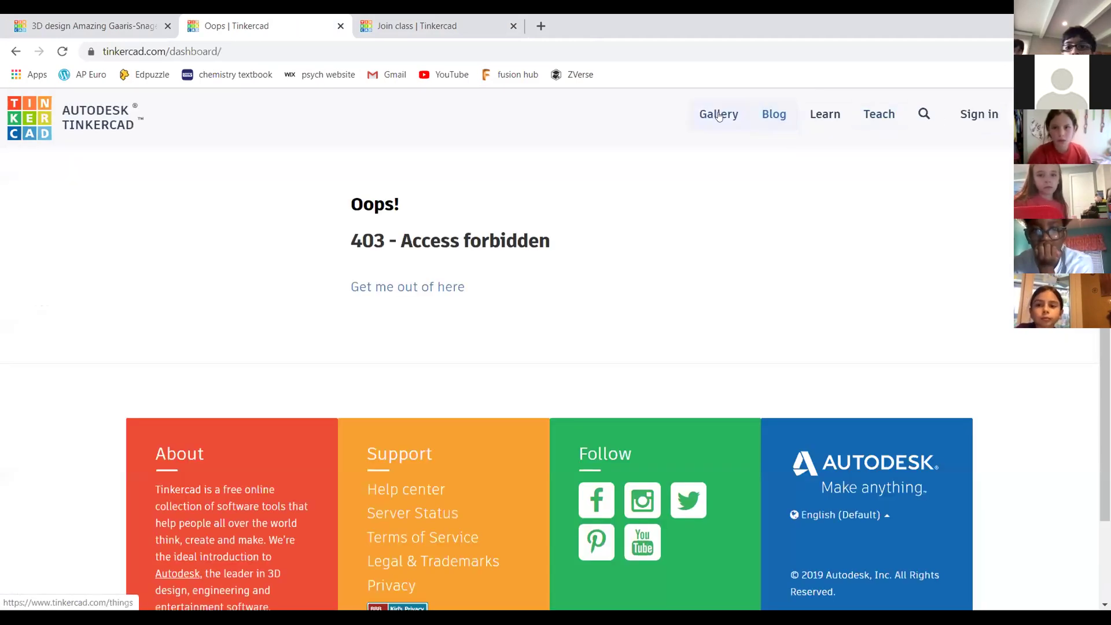
Back out of the educator sign-up, then sign in with email/username and password
left_click(978, 116)
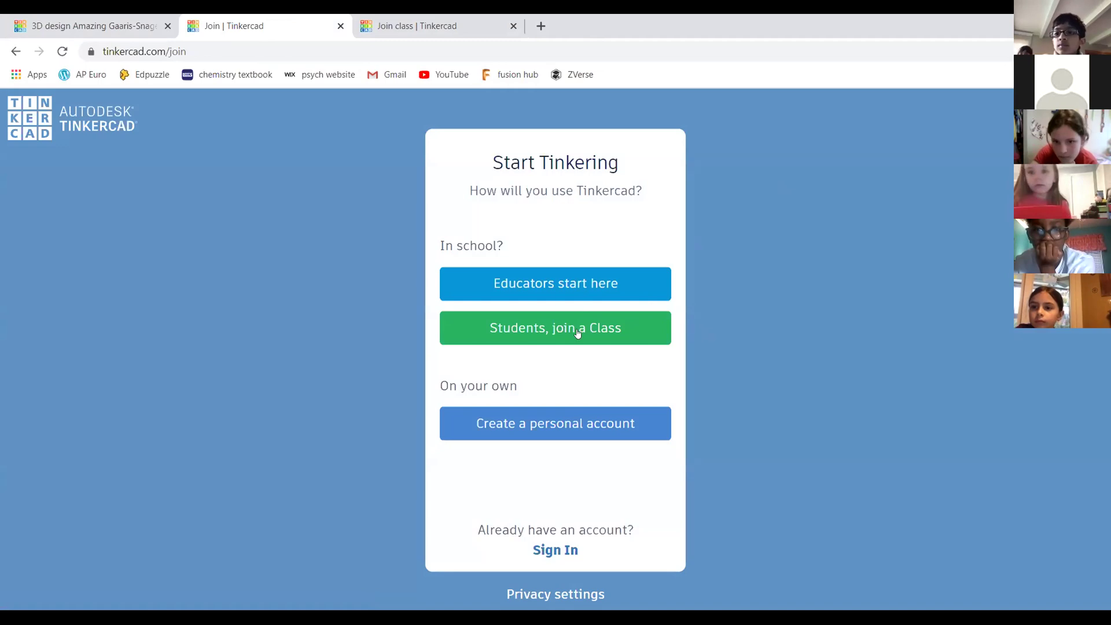
left_click(579, 283)
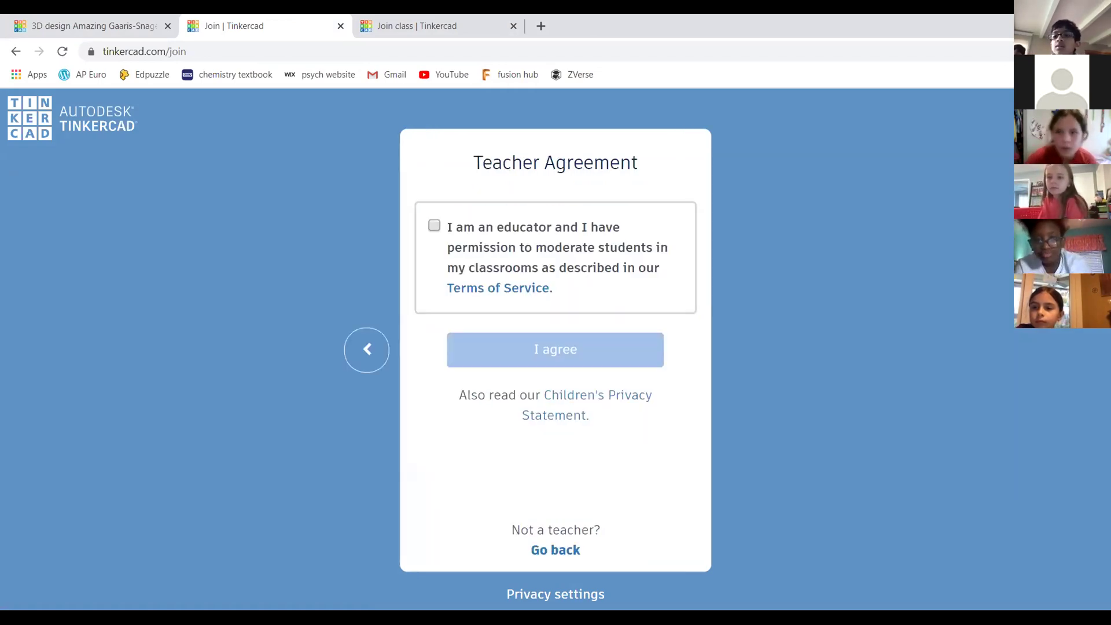
left_click(12, 53)
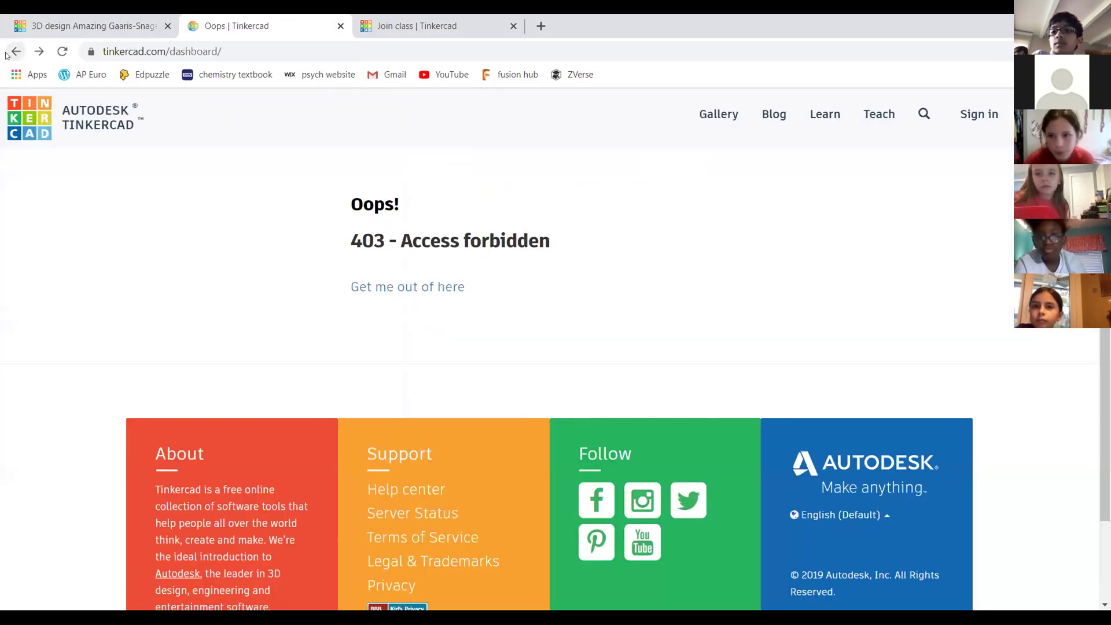
left_click(961, 115)
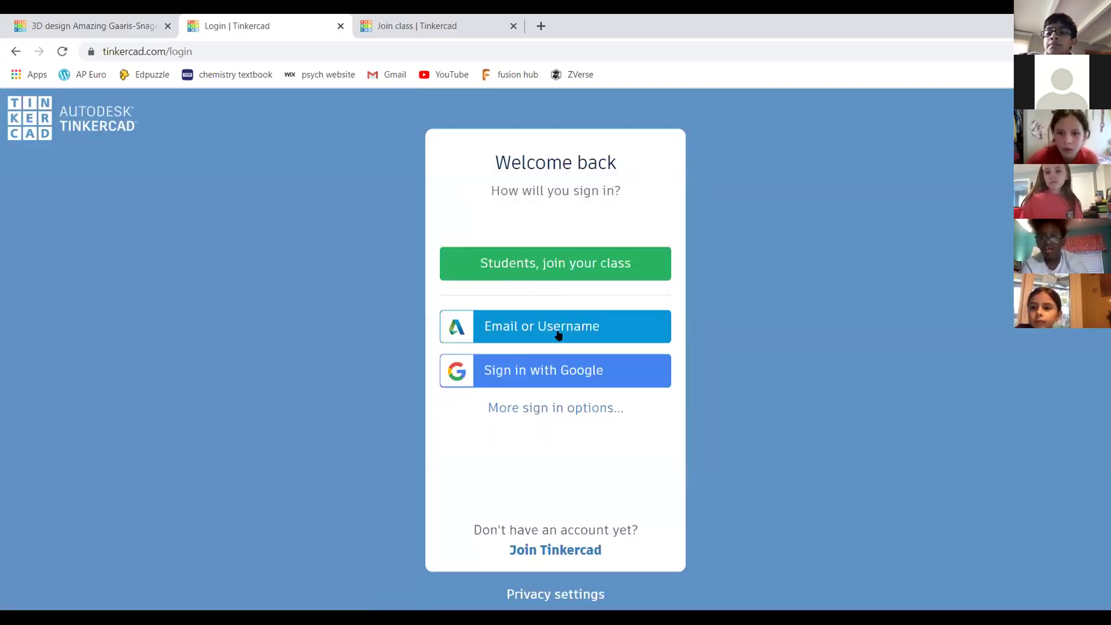
left_click(557, 333)
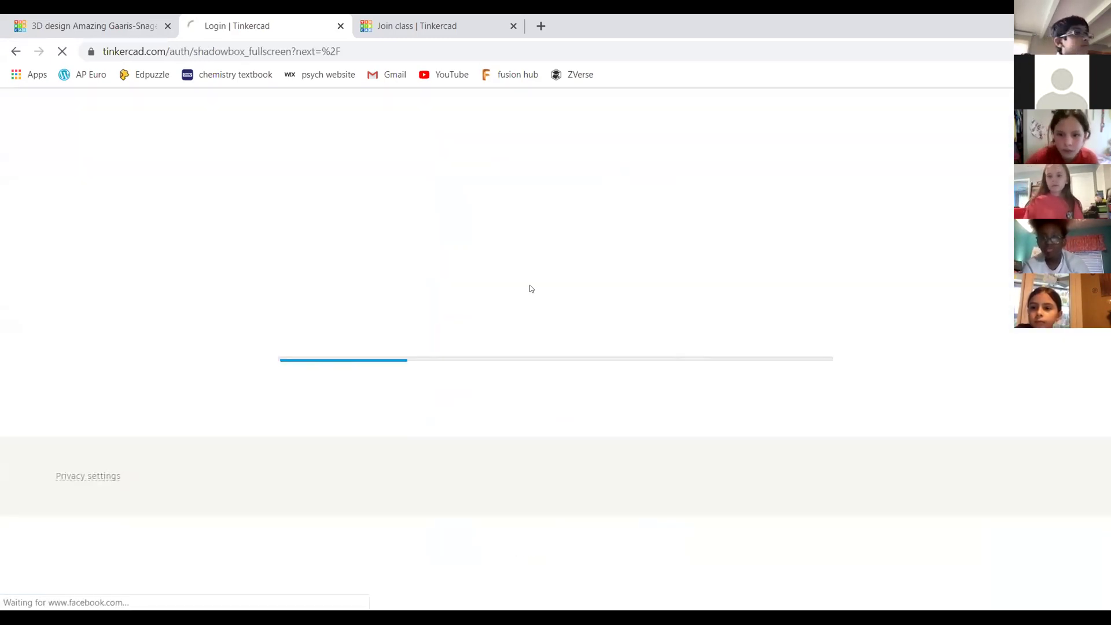
left_click(560, 249)
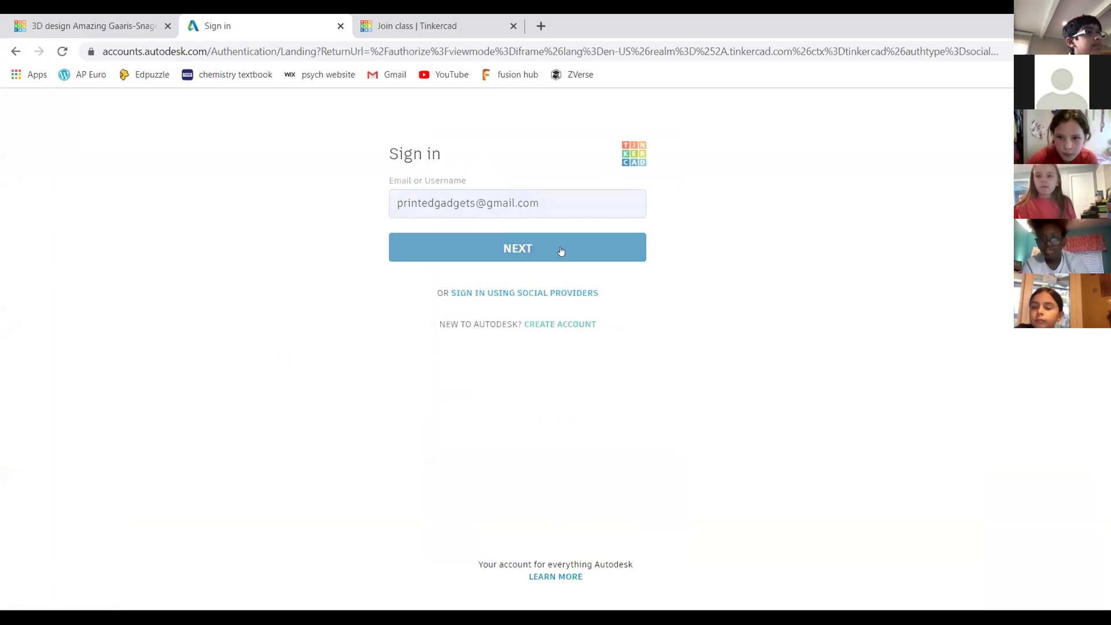
left_click(558, 312)
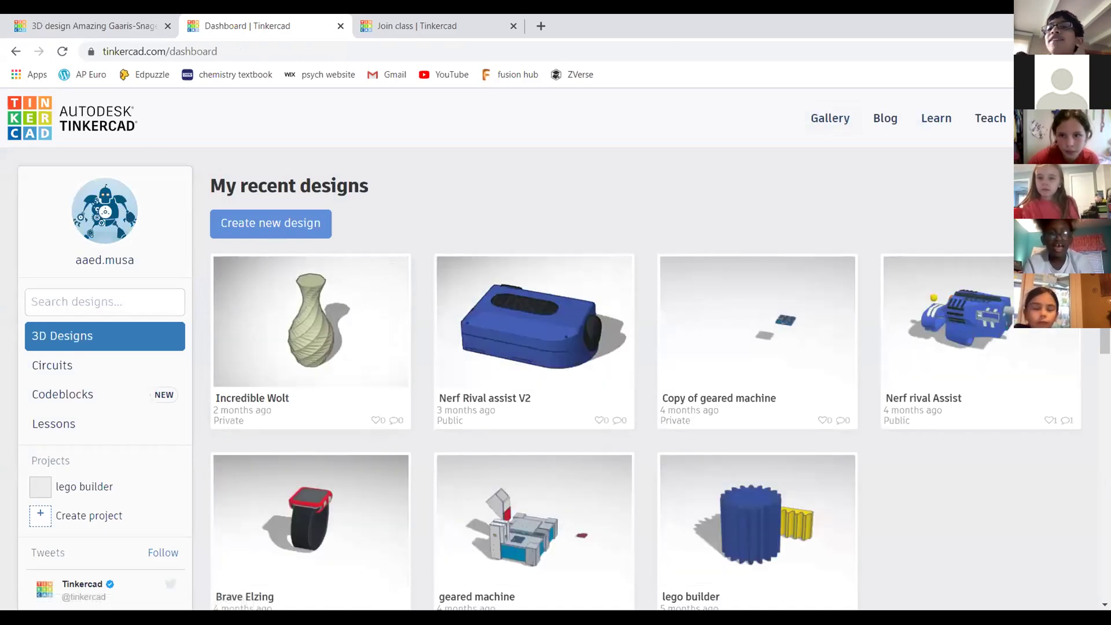
Log out of the current Tinkercad account
mouse_move(963, 334)
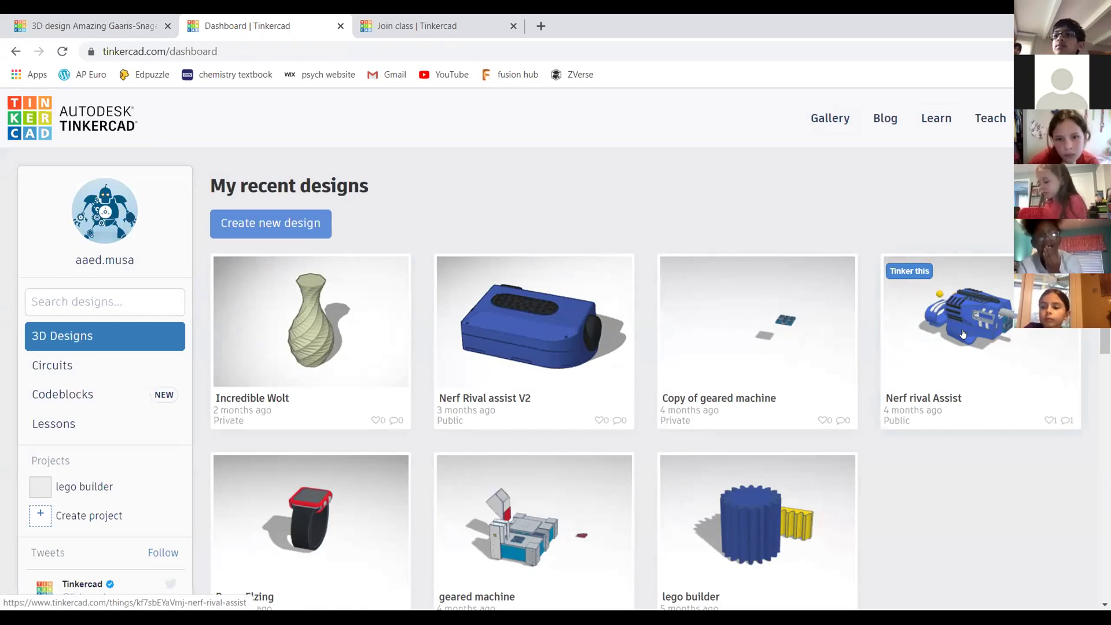
mouse_move(1042, 118)
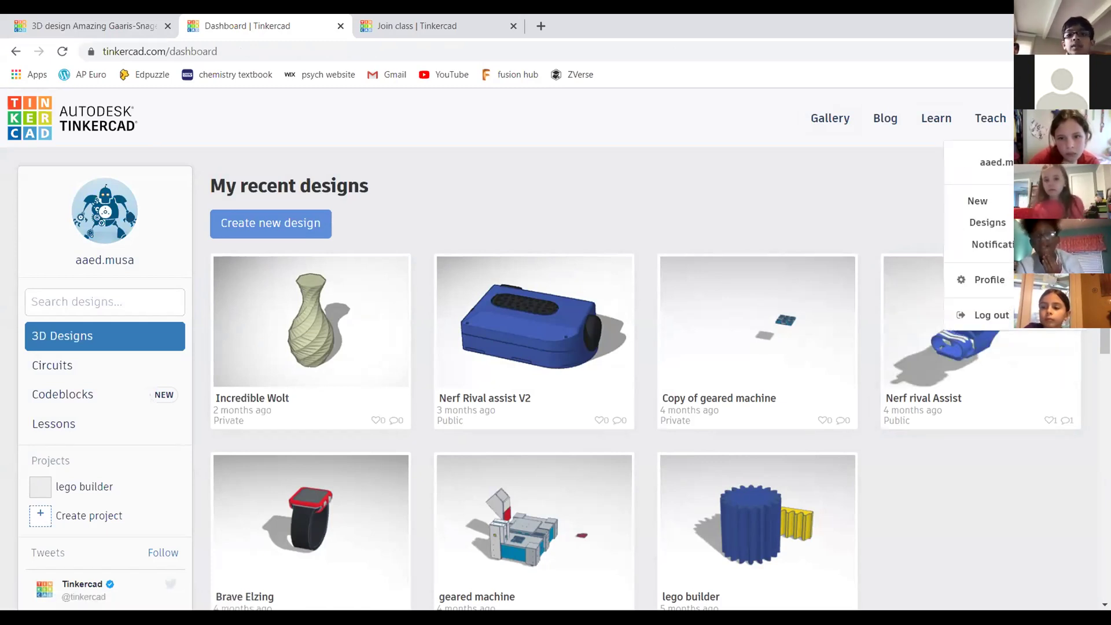
left_click(991, 315)
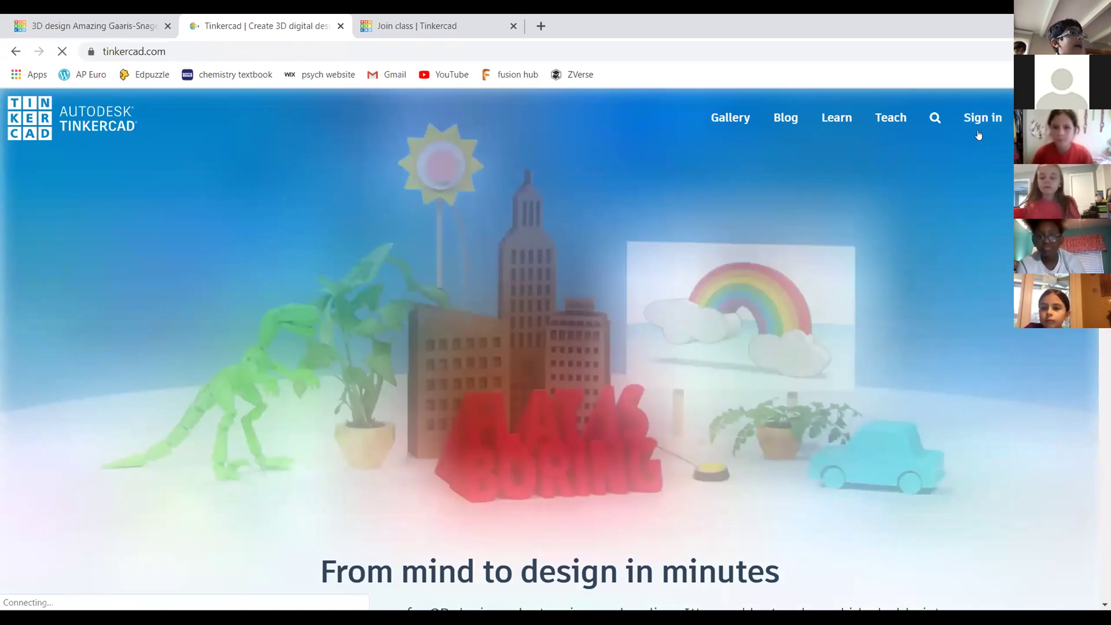
Sign in to the teacher account with its e-mail and the saved password
left_click(979, 134)
left_click(564, 337)
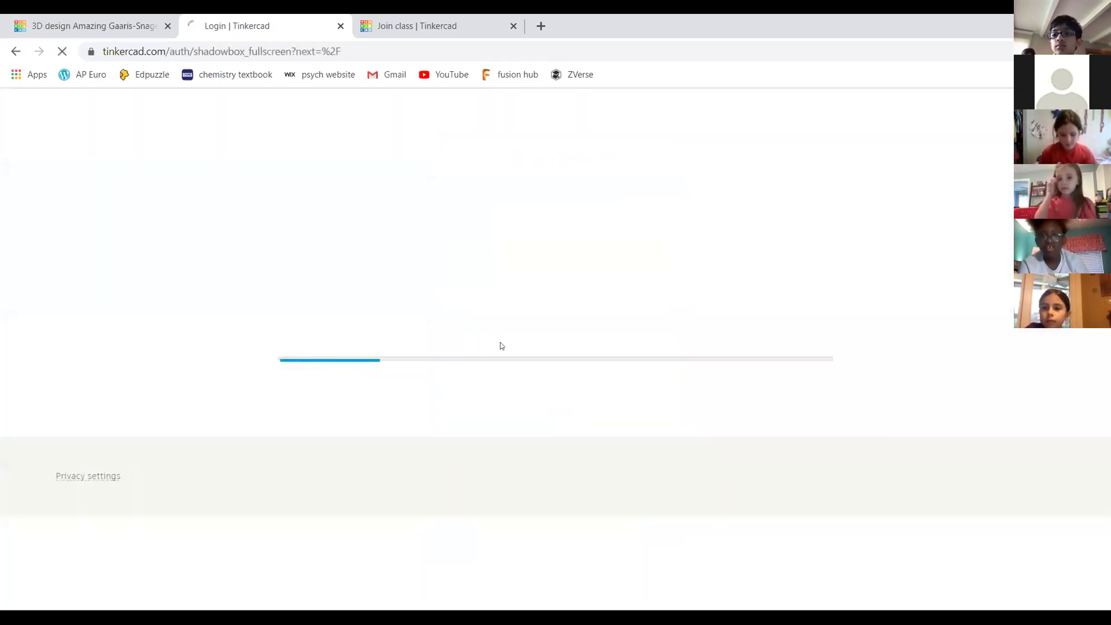
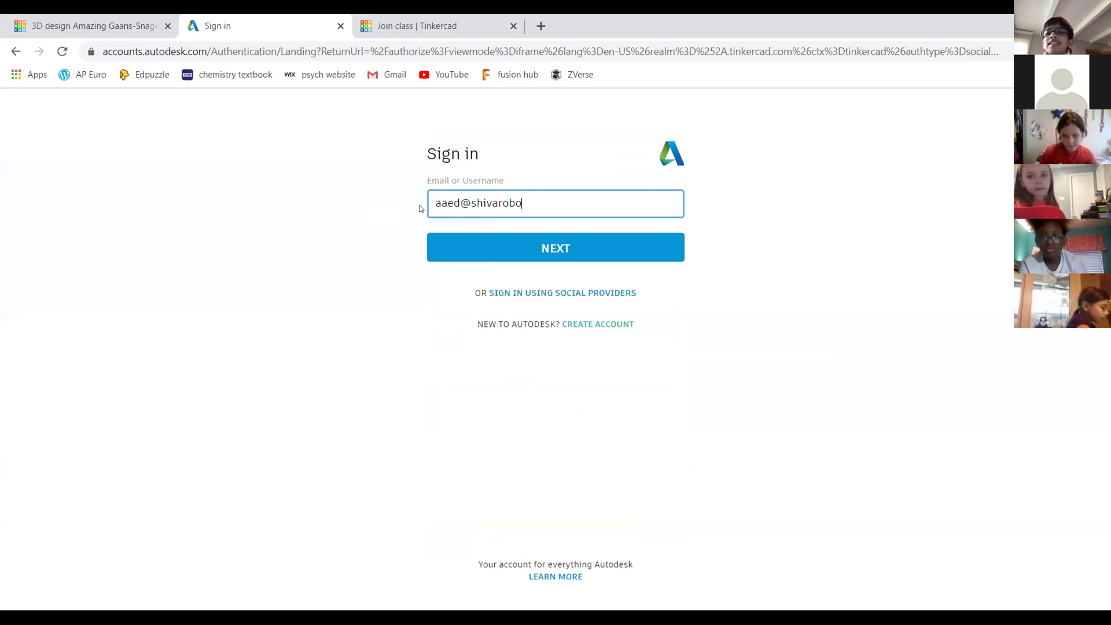
key("Return")
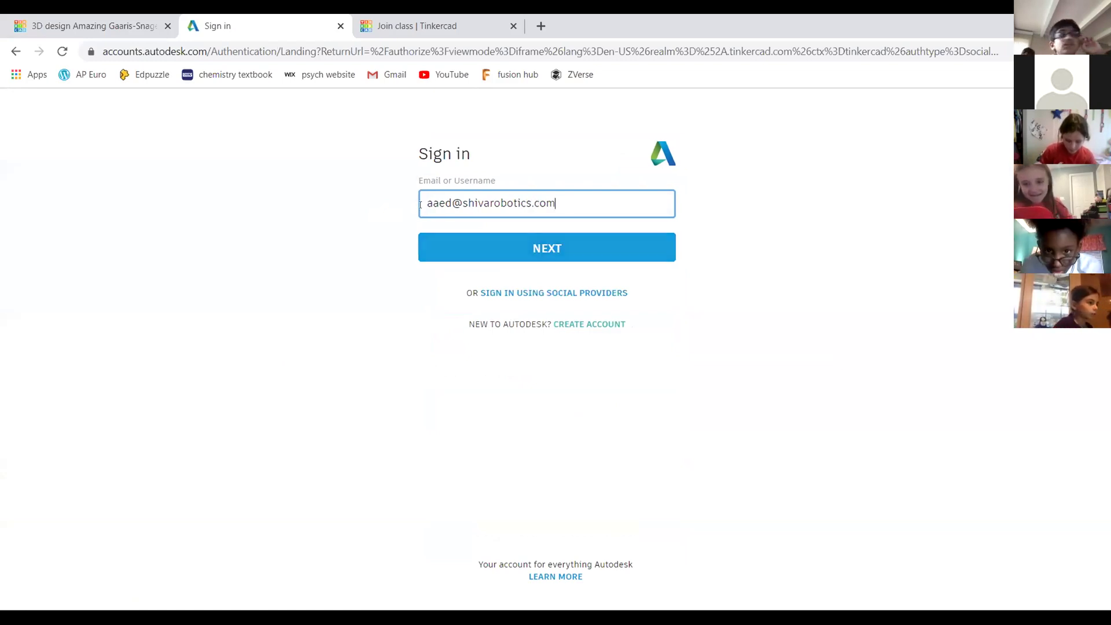
key("Return")
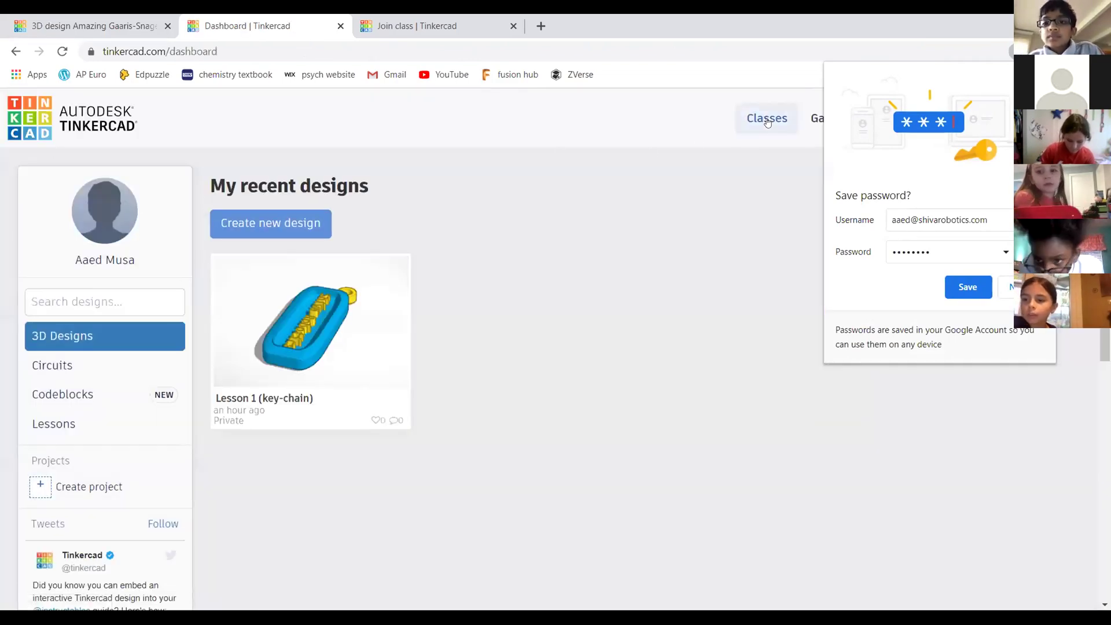
Open Classes and select the Shiva Robotics 3D designing classes class
left_click(767, 118)
scroll(358, 276, "down", 1)
left_click(356, 286)
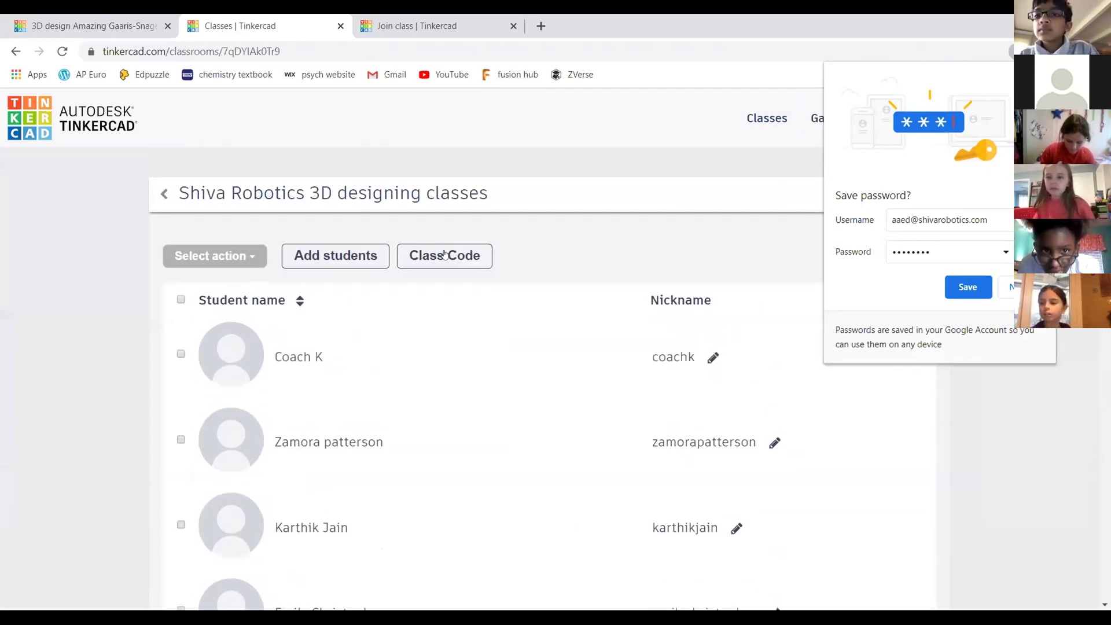
Show the Shiva Robotics class join code and dismiss Chrome's save-password bubble
left_click(444, 254)
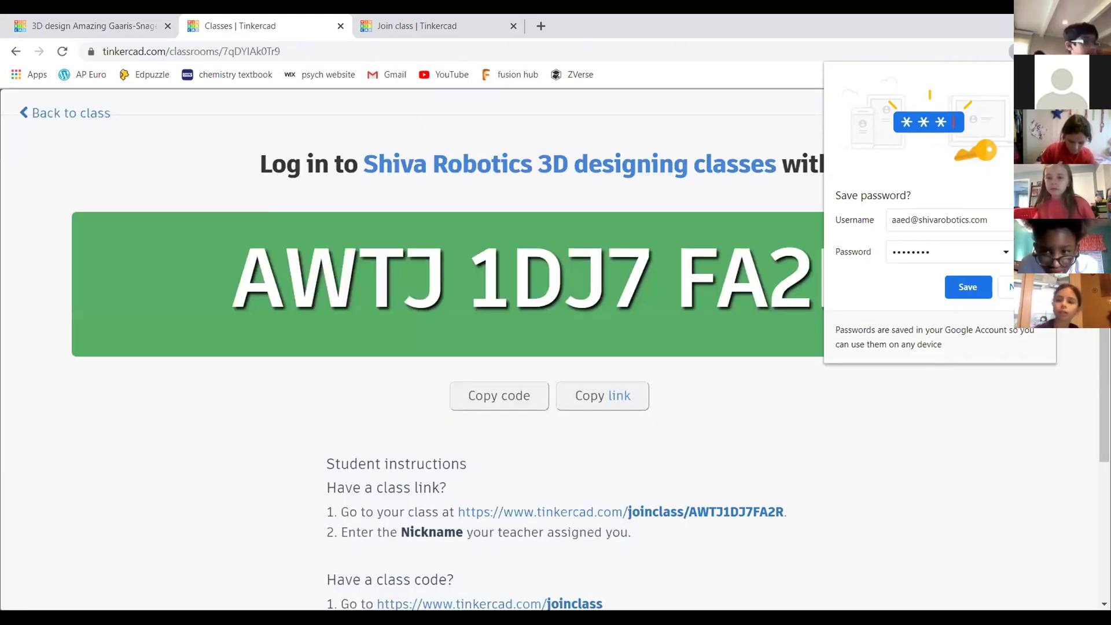
left_click(918, 357)
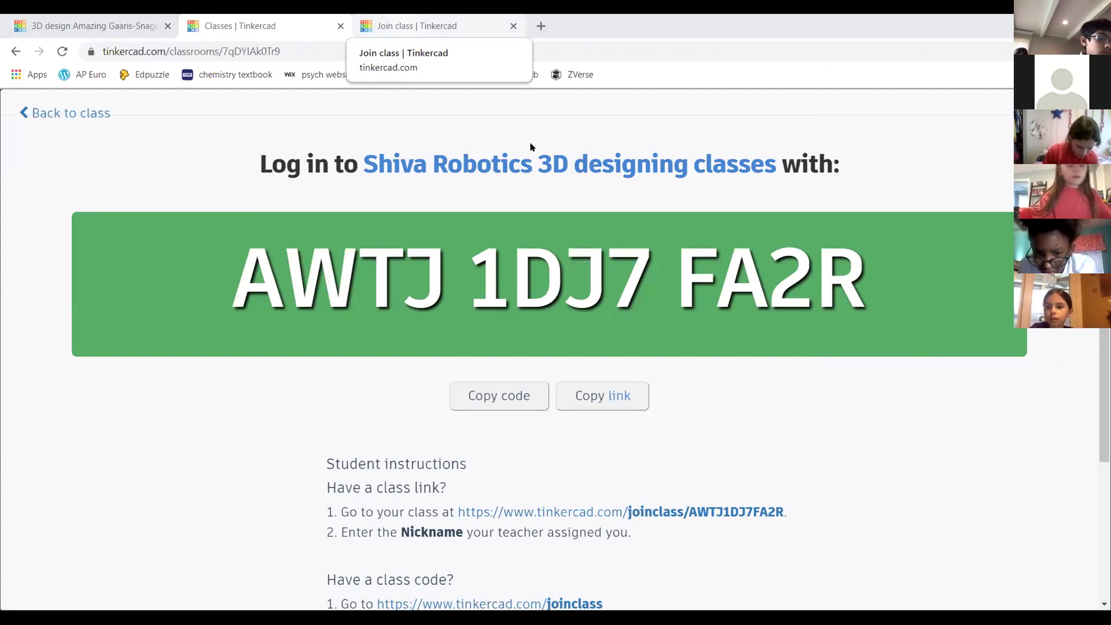
key("ctrl+Tab")
key("ctrl+shift+Tab")
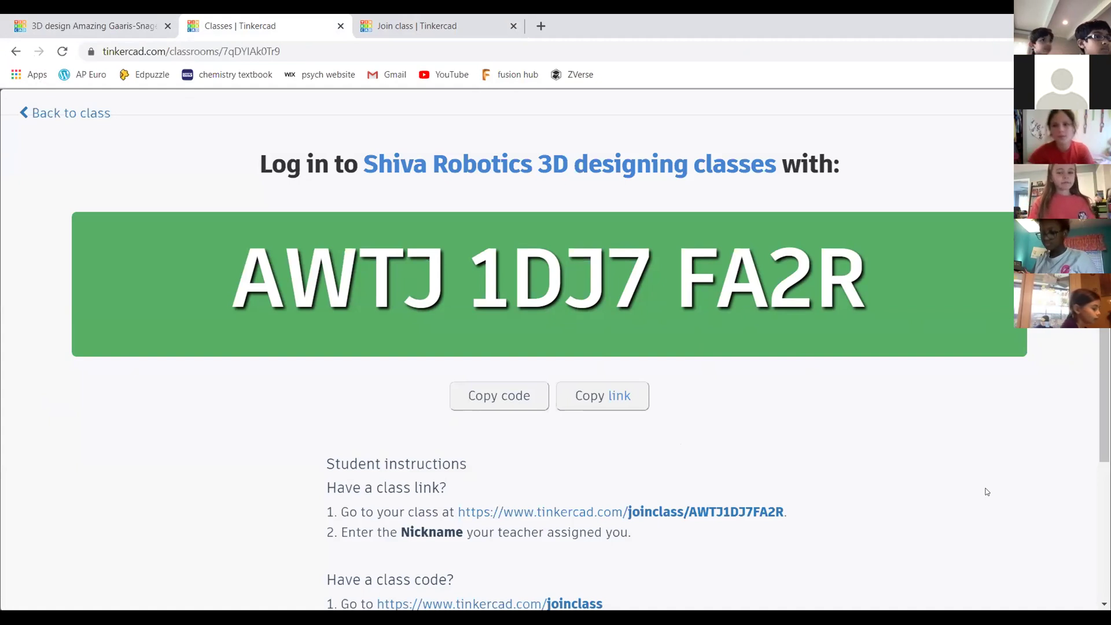
scroll(937, 261, "down", 3)
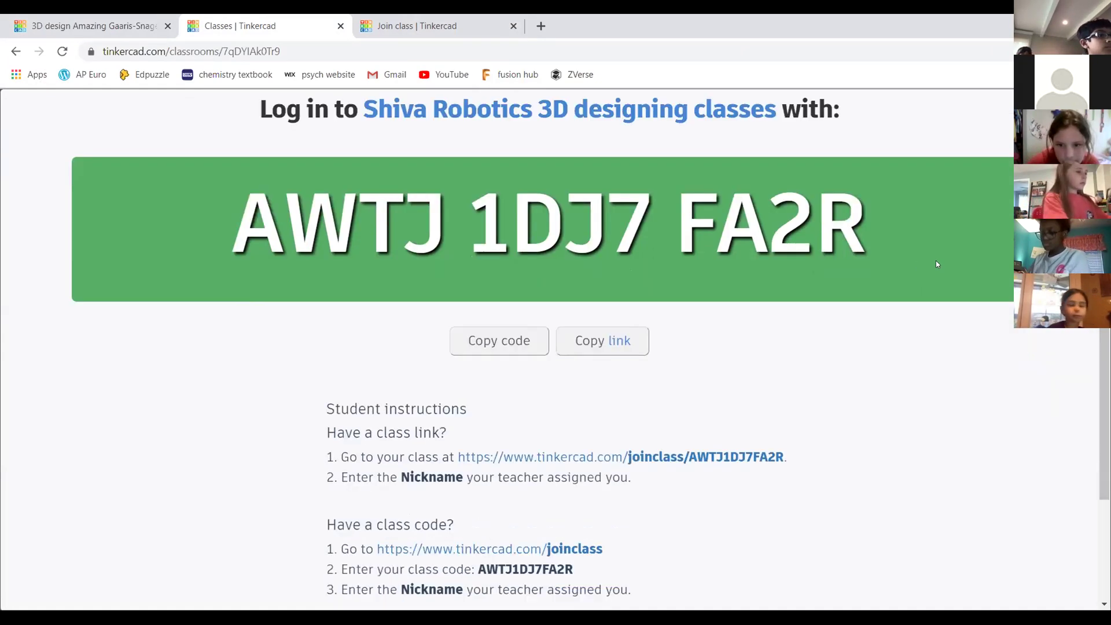
scroll(963, 242, "up", 1)
scroll(960, 242, "up", 1)
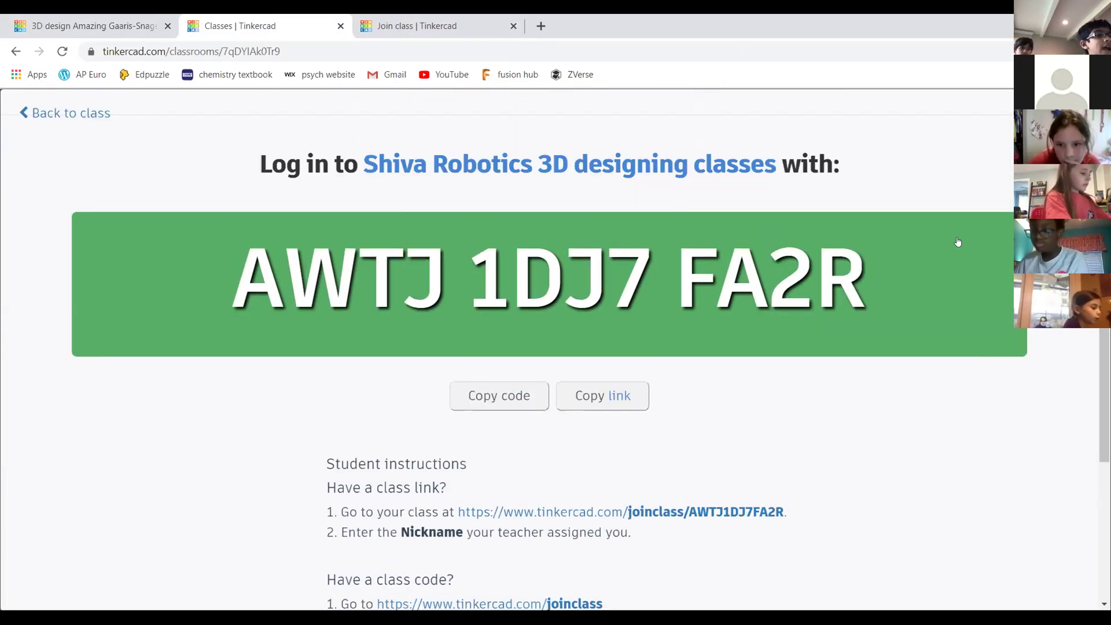
Copy the class join link and join code, then go back to the student list
left_click_drag(233, 273, 848, 250)
left_click(849, 251)
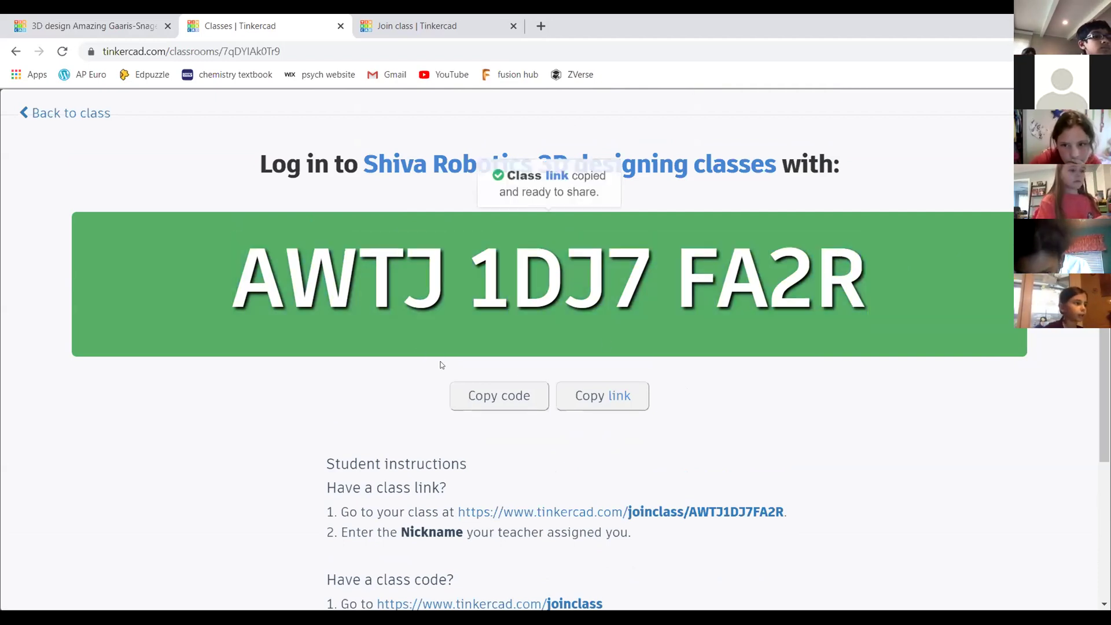
left_click(506, 400)
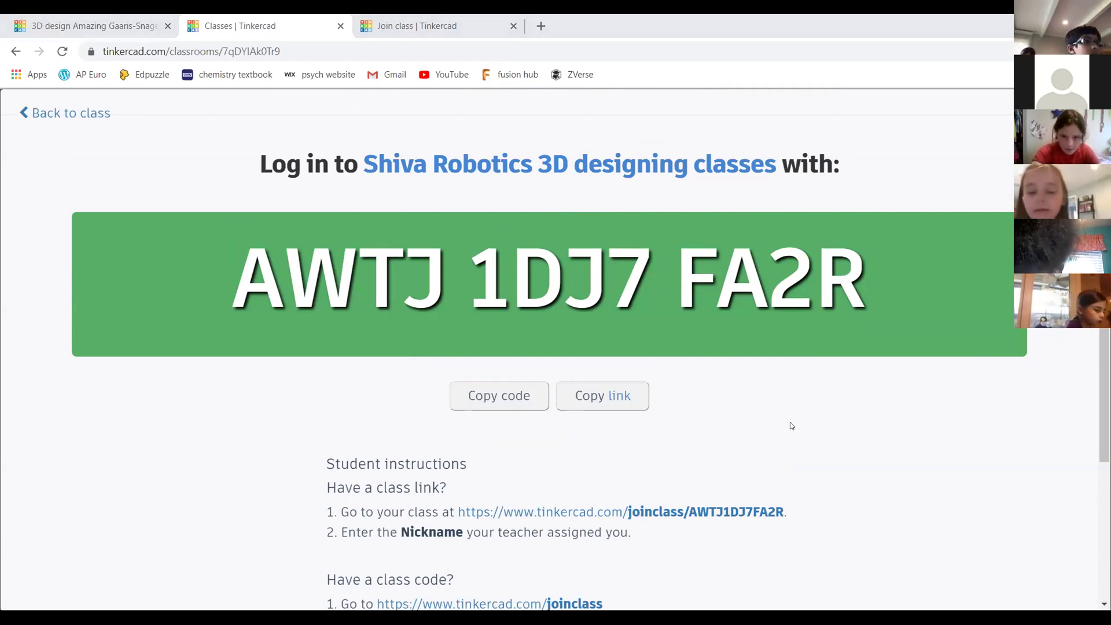
left_click(81, 33)
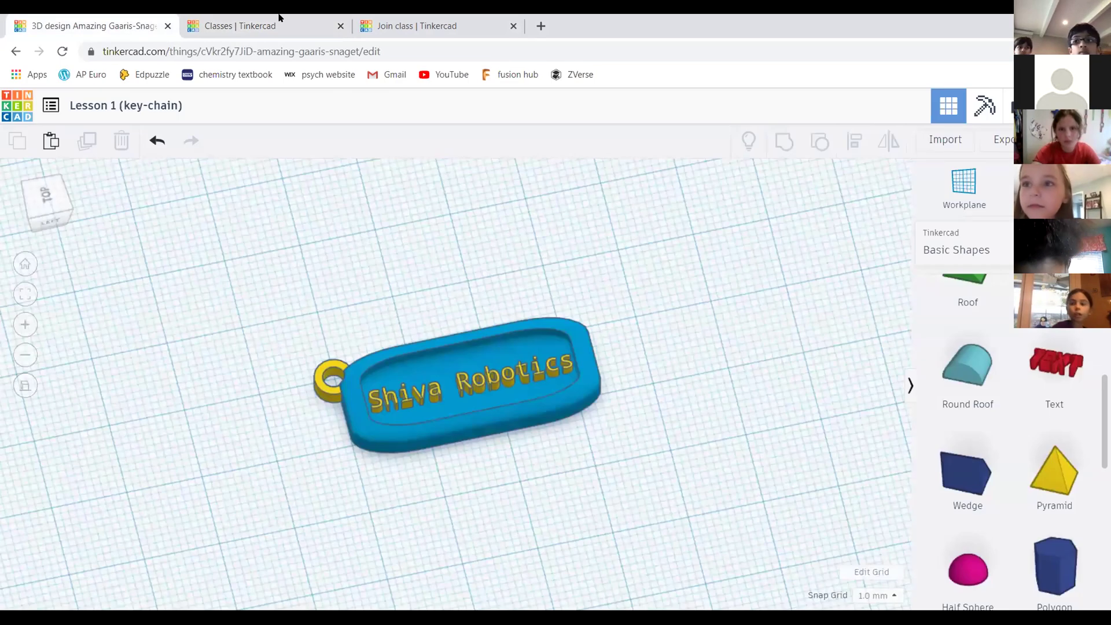
key("ctrl+Tab")
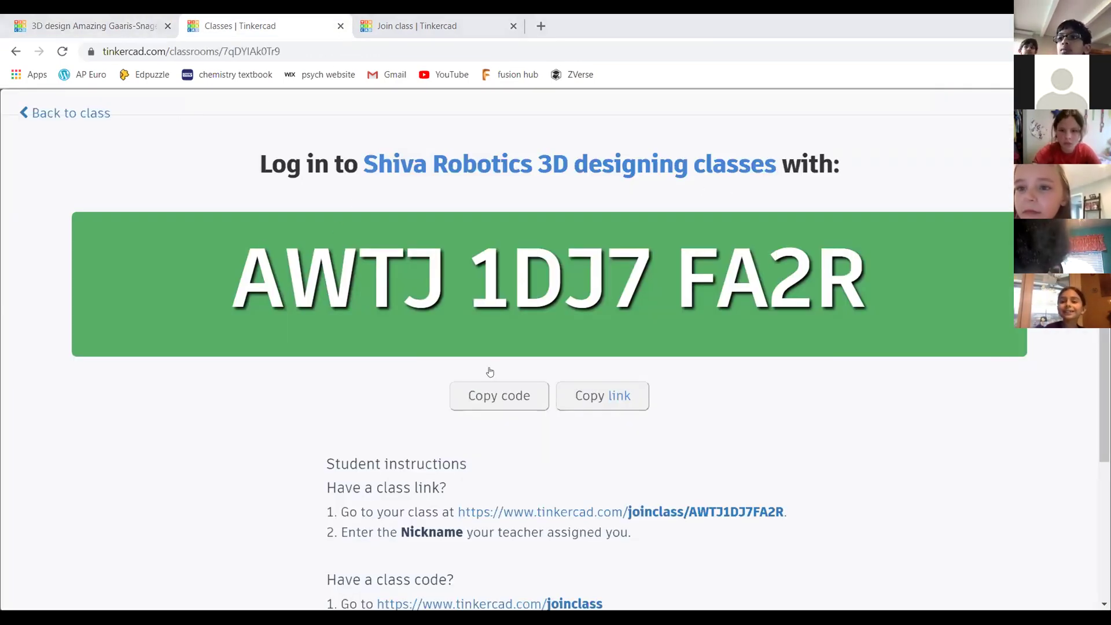
left_click(81, 113)
Delete the extra 'h' from the third student's nickname and save it
scroll(706, 281, "down", 6)
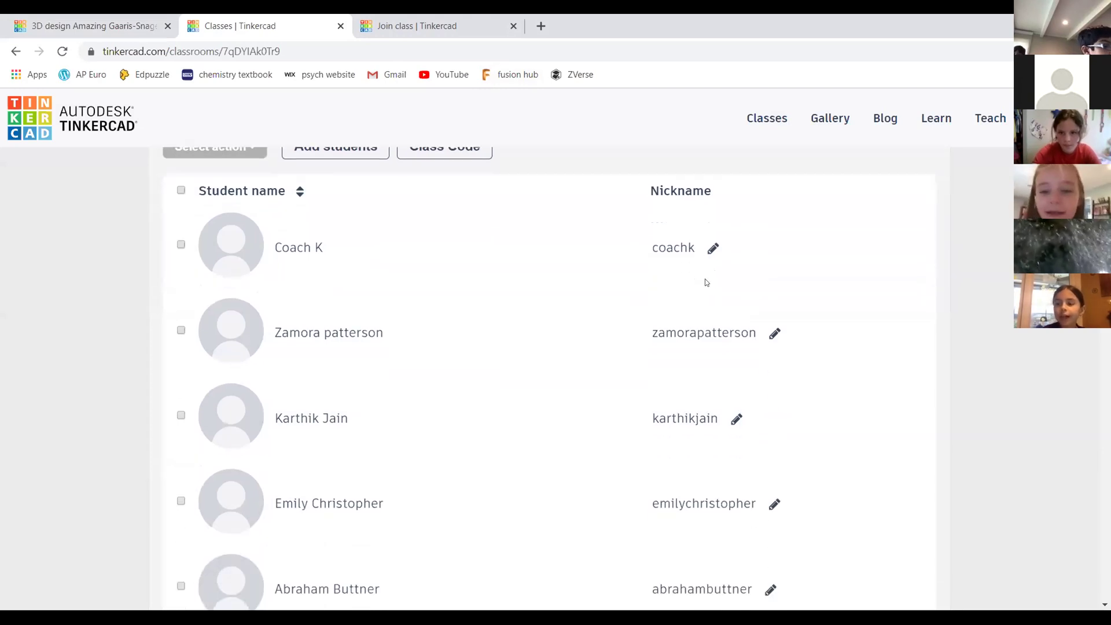
scroll(670, 272, "up", 4)
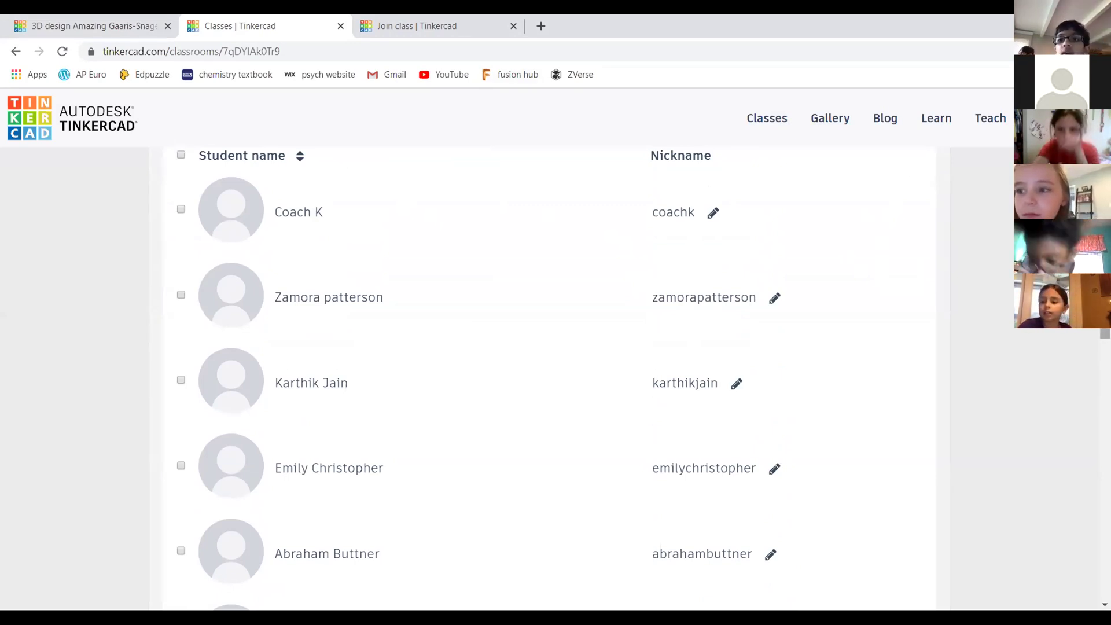
scroll(555, 376, "down", 1)
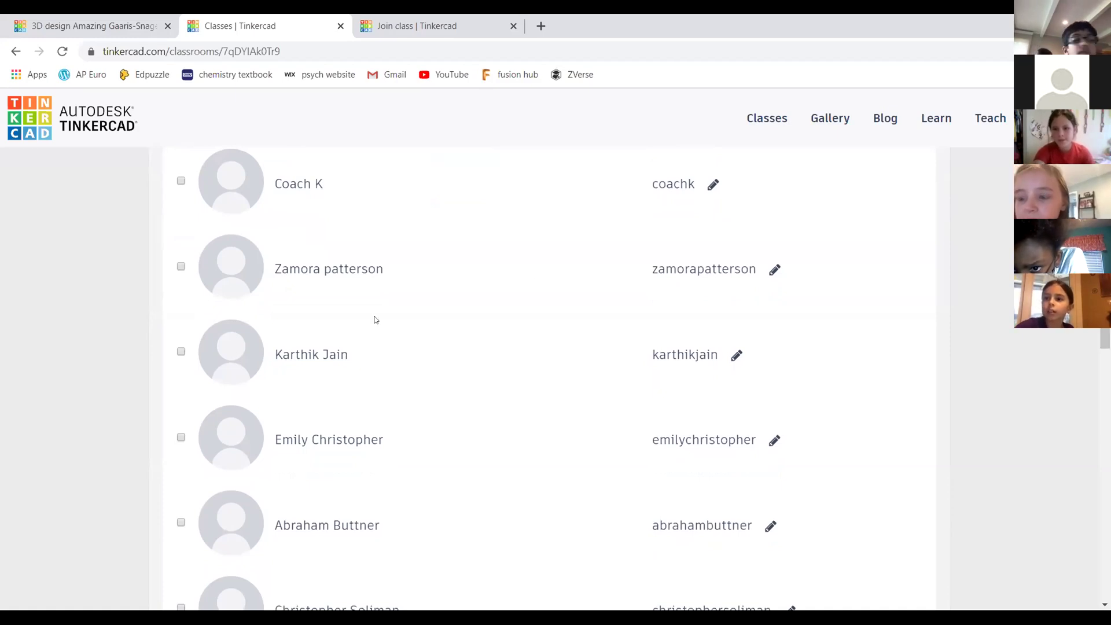
left_click(738, 357)
left_click(754, 347)
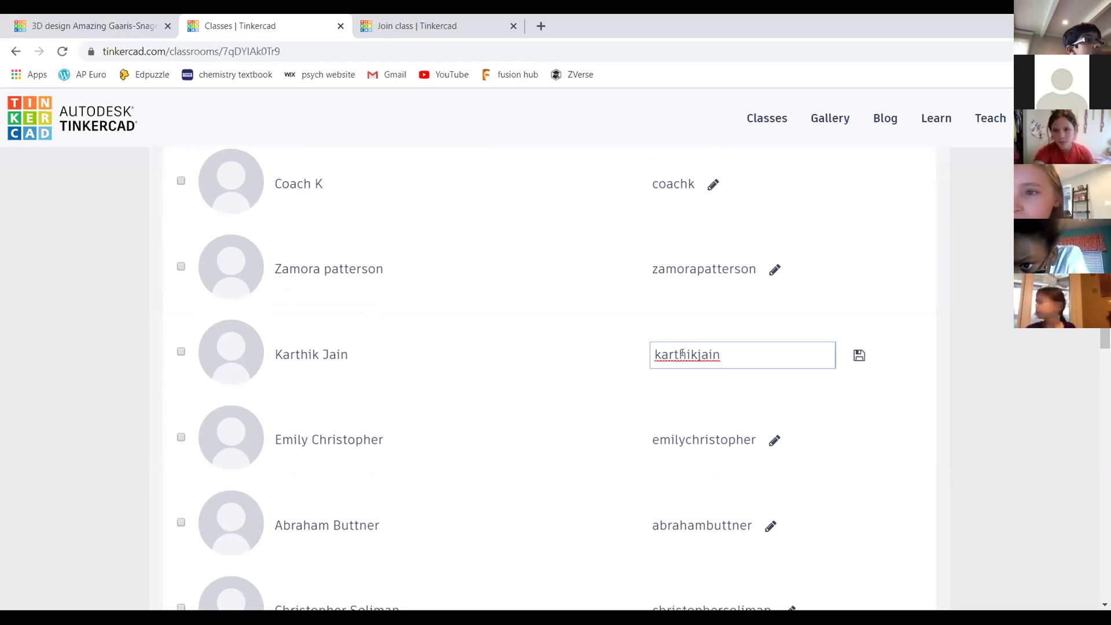
key("BackSpace")
key("Return")
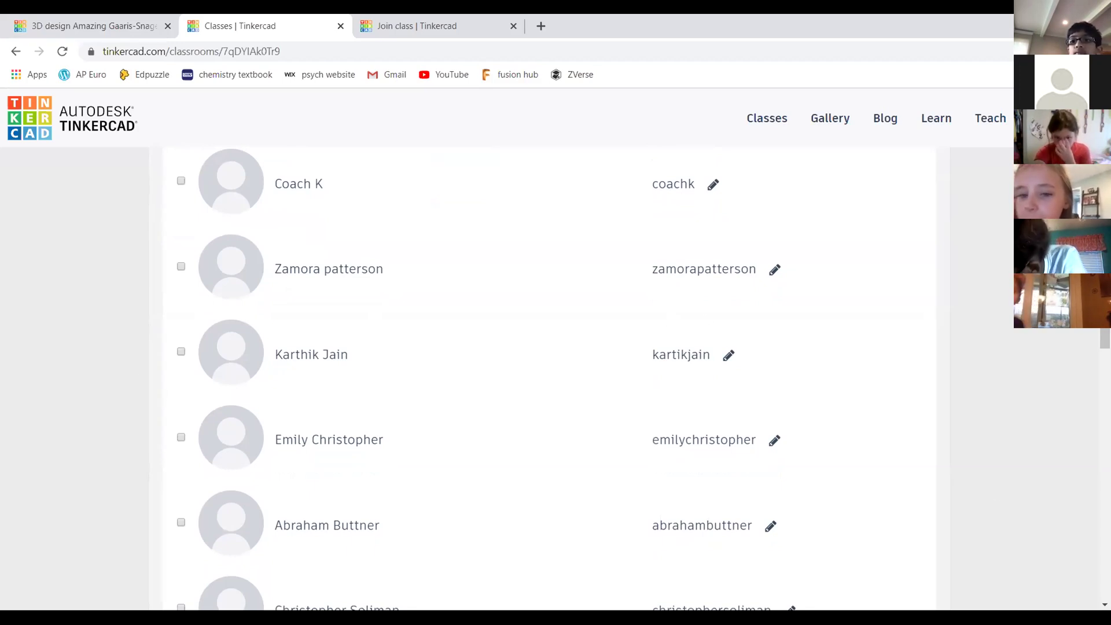
mouse_move(1105, 310)
left_mouse_down()
mouse_move(1105, 360)
mouse_move(1105, 319)
left_mouse_up()
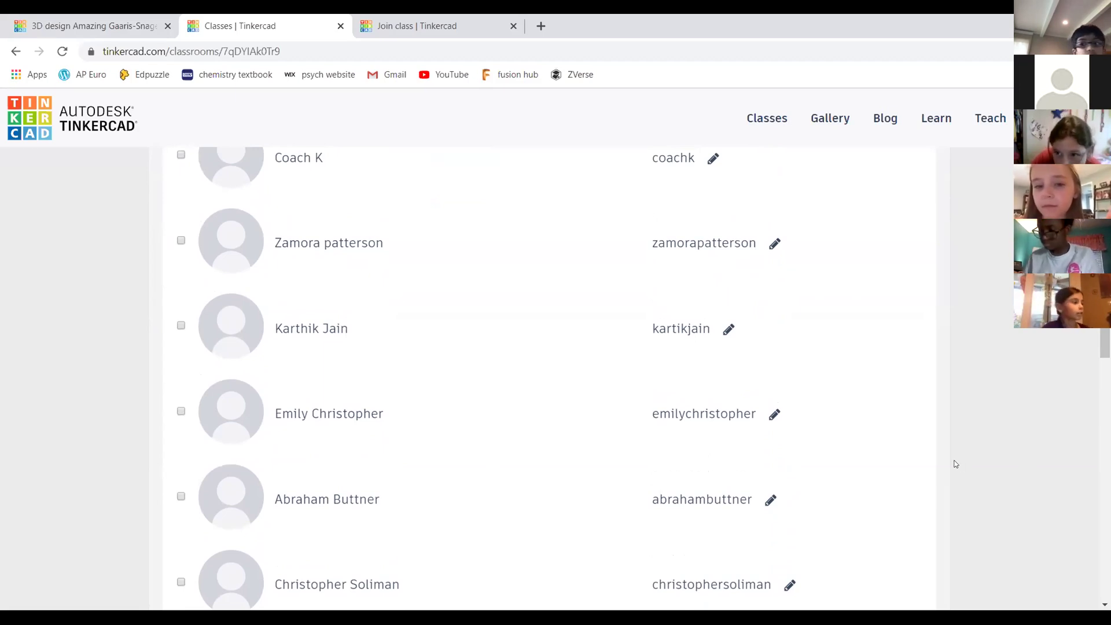
scroll(642, 376, "down", 3)
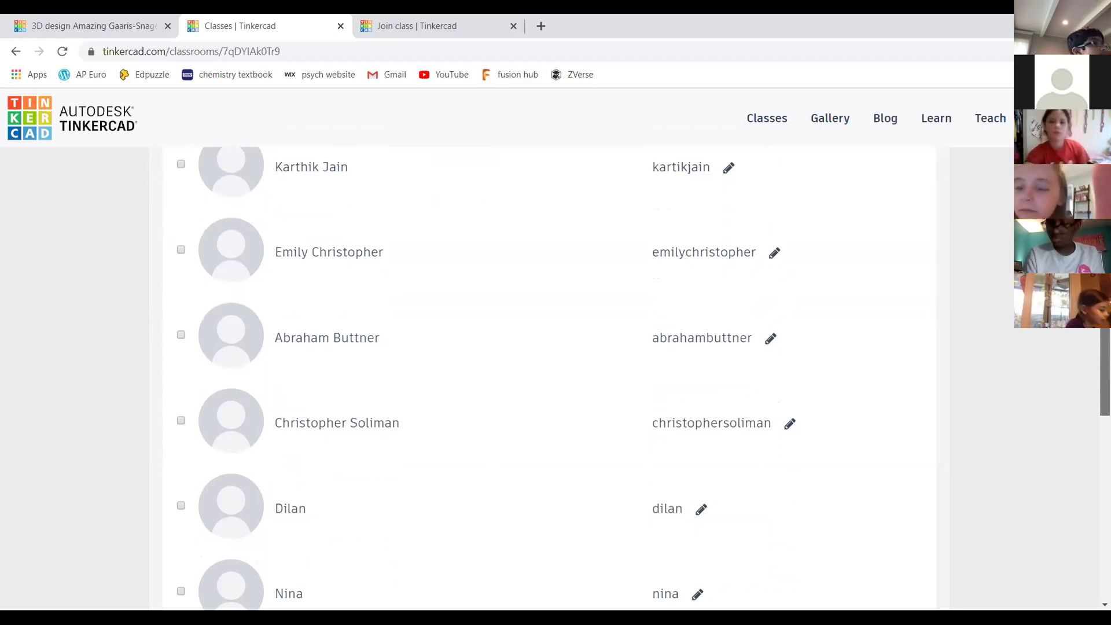
scroll(550, 376, "down", 3)
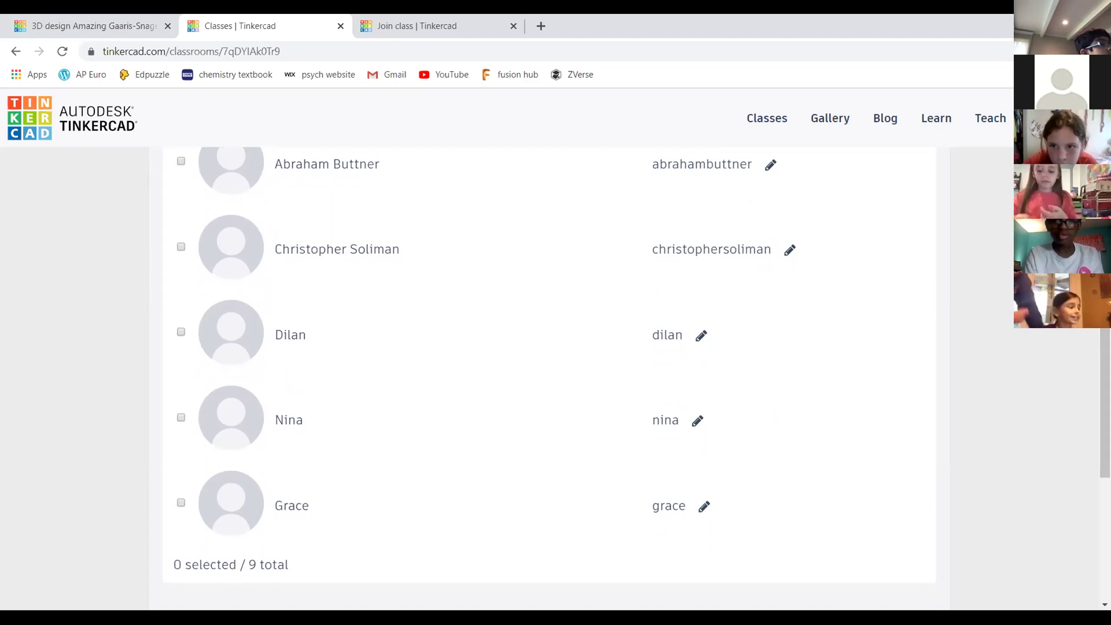
scroll(746, 458, "down", 2)
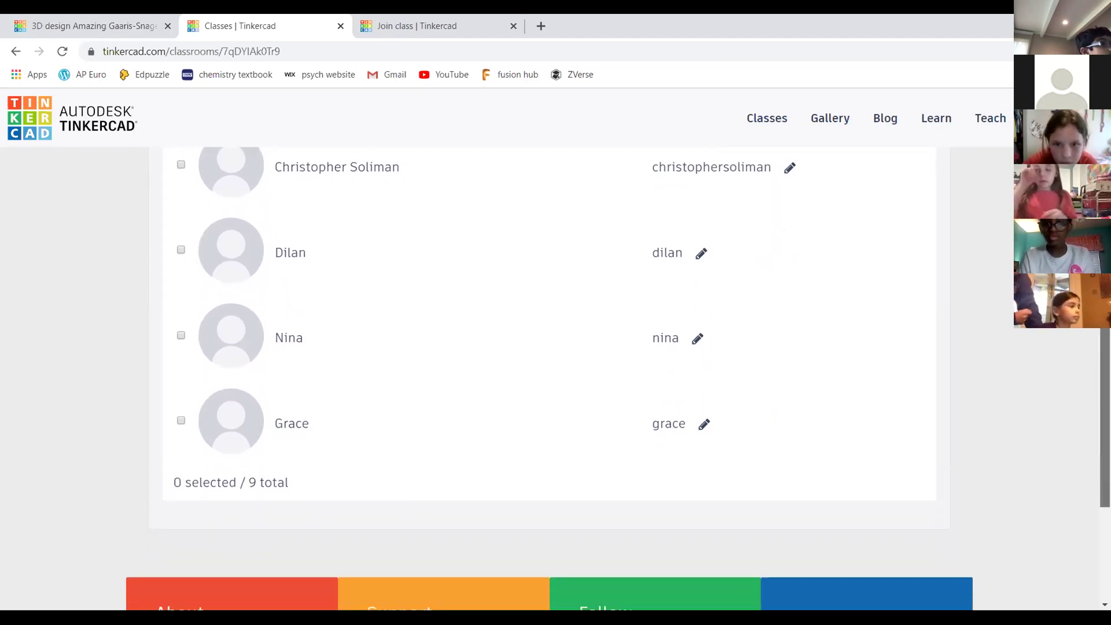
scroll(1061, 532, "down", 1)
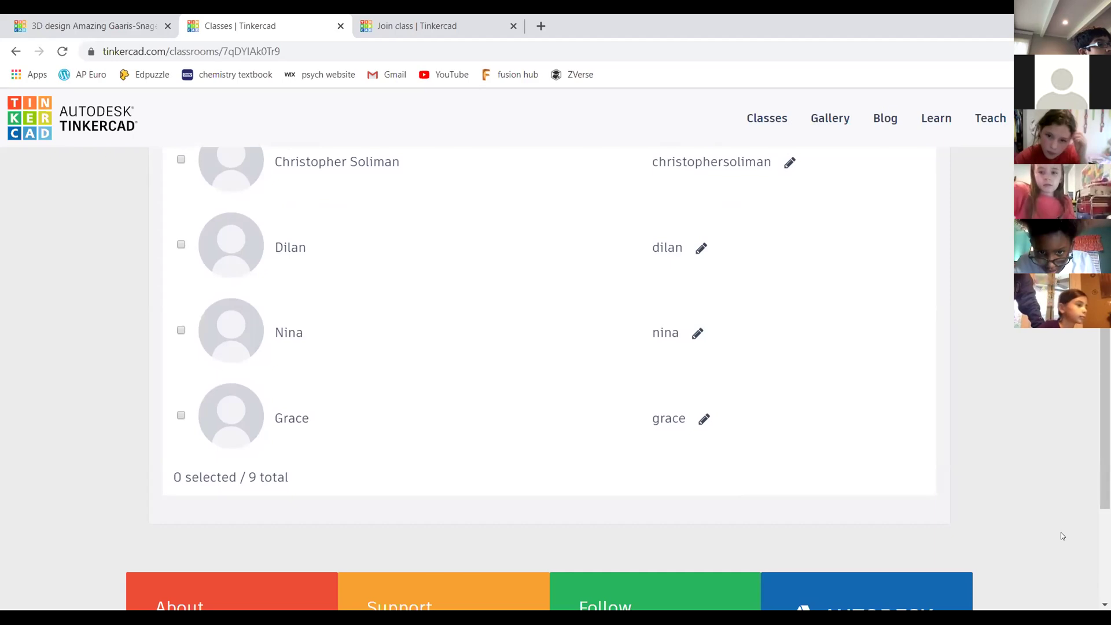
scroll(1105, 434, "down", 1)
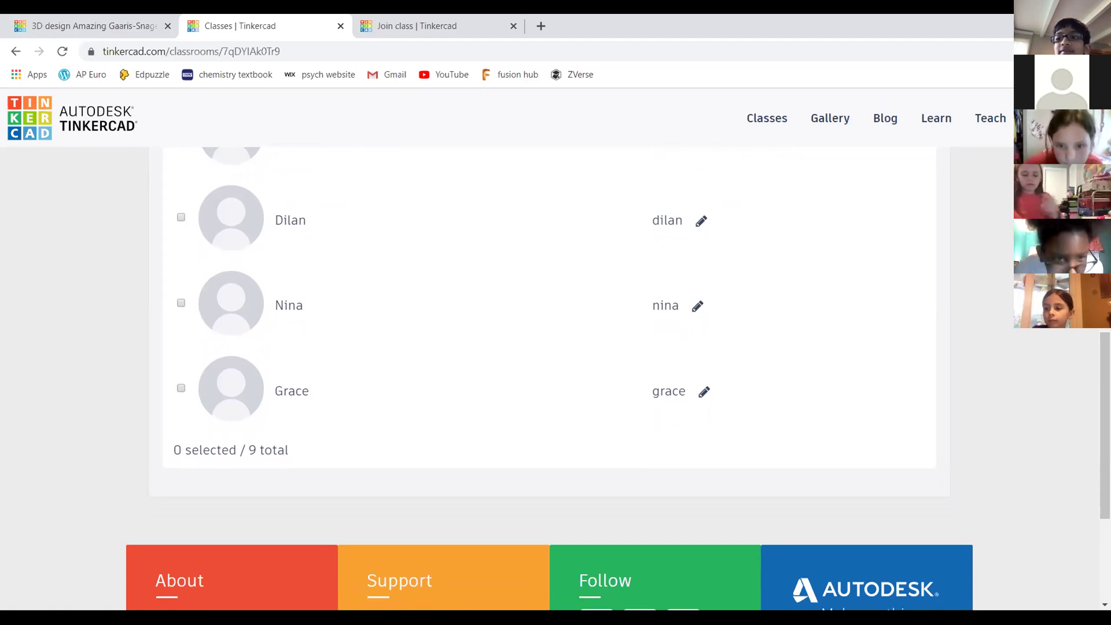
scroll(550, 347, "up", 2)
scroll(550, 376, "up", 8)
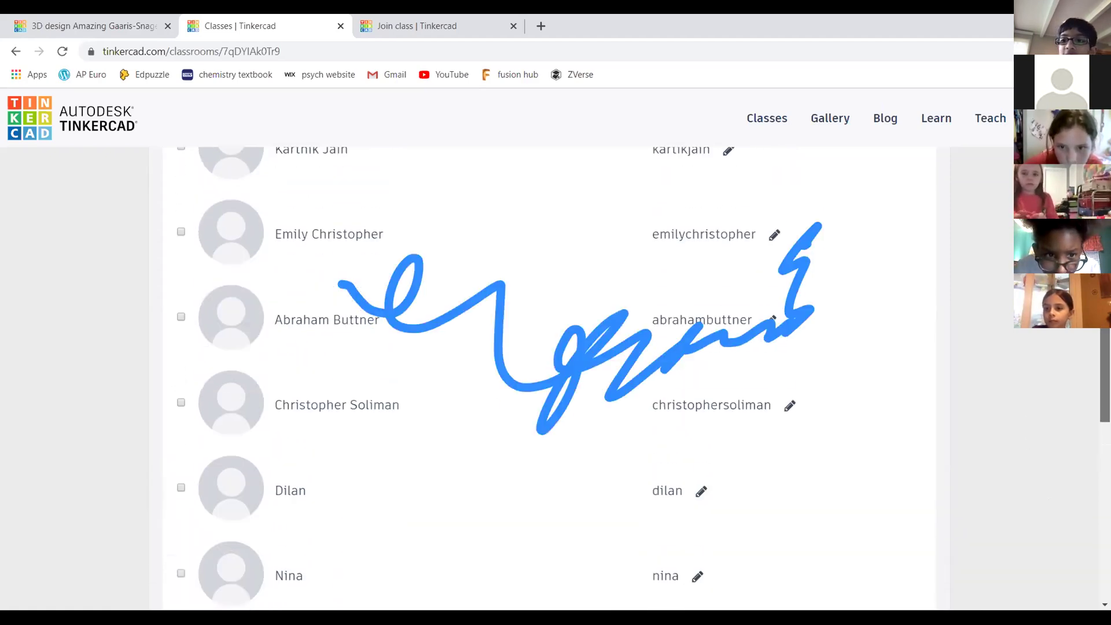
scroll(884, 500, "down", 1)
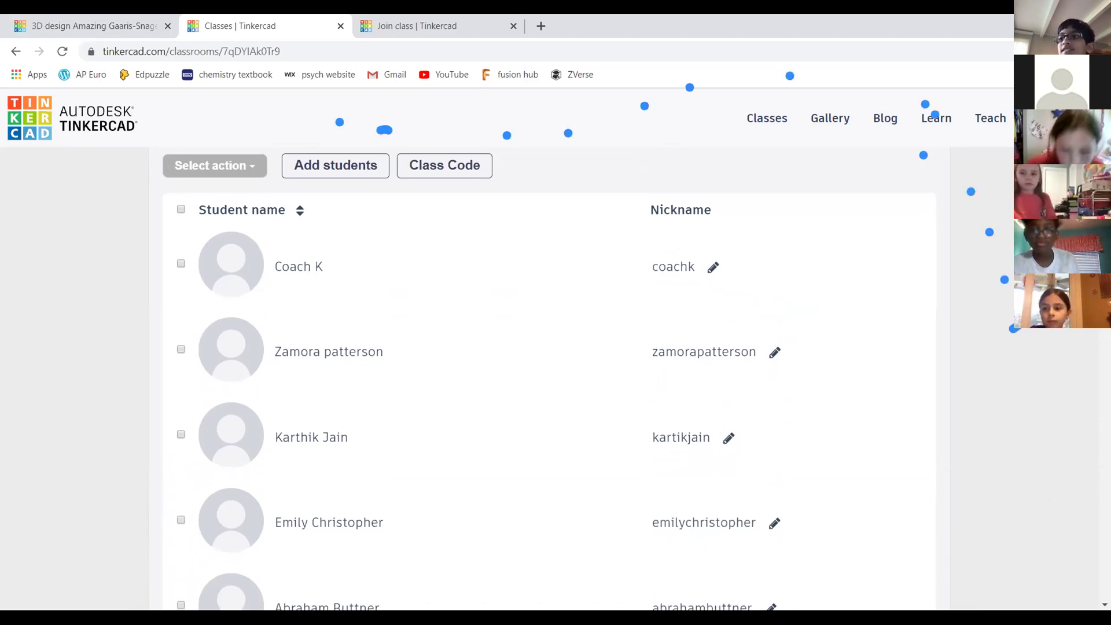
scroll(556, 376, "down", 1)
scroll(556, 376, "down", 1)
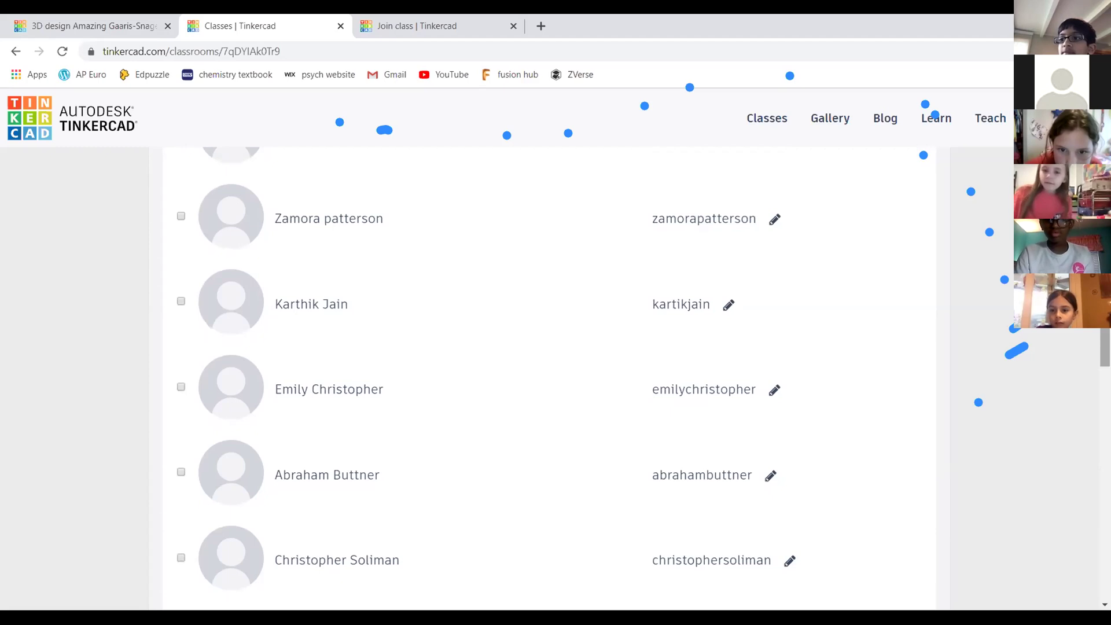
scroll(556, 376, "down", 1)
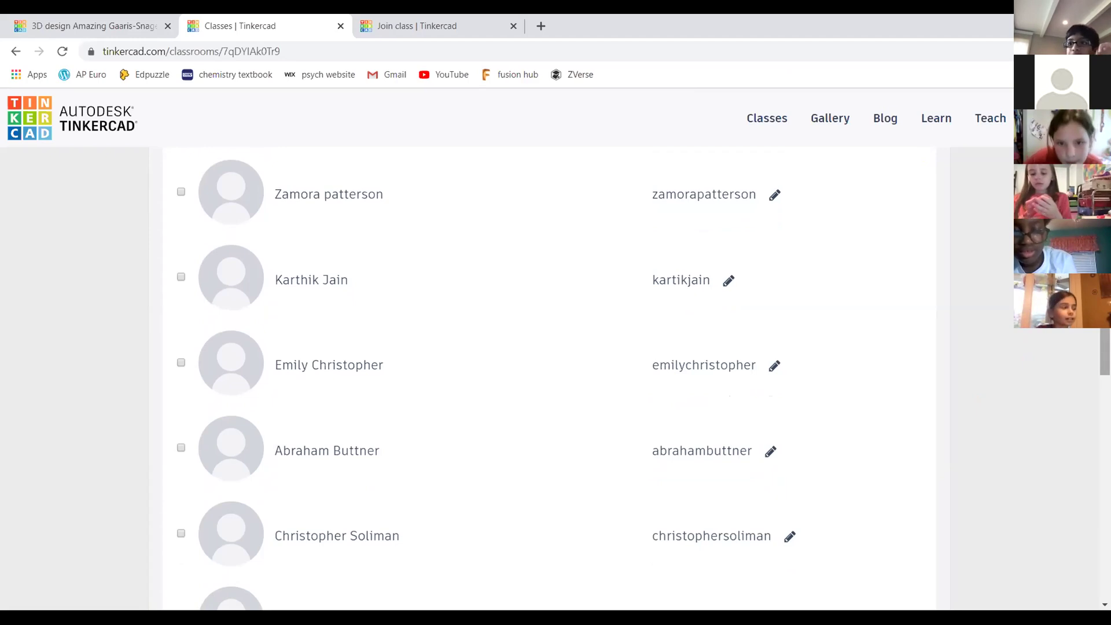
Scroll back to the top of the class page and display the Class Code join page
scroll(555, 377, "down", 2)
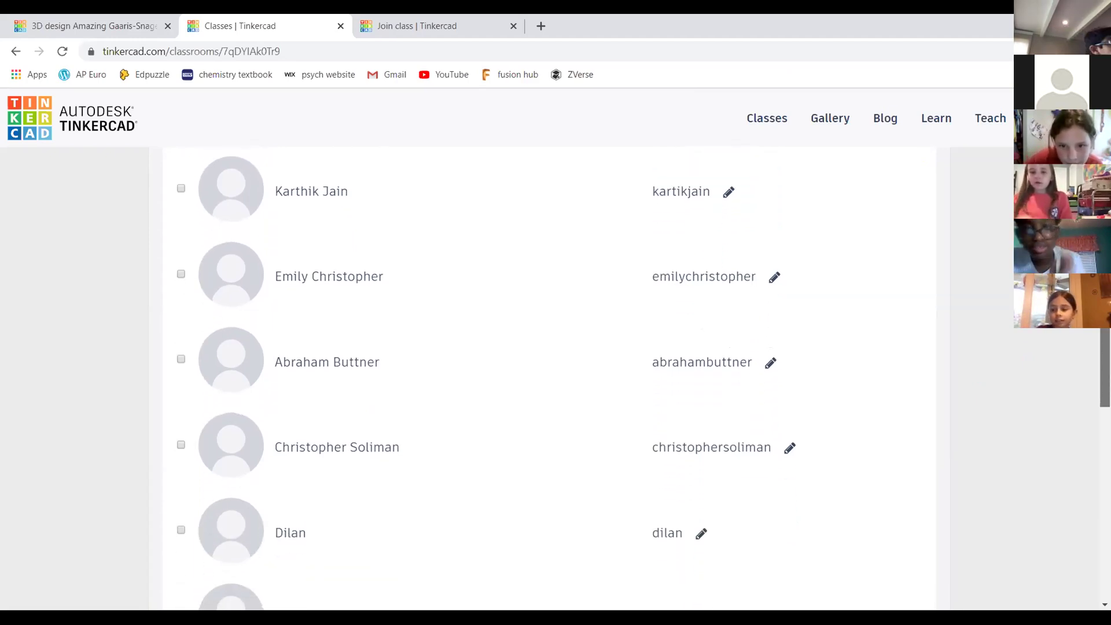
scroll(555, 376, "up", 4)
scroll(682, 316, "down", 2)
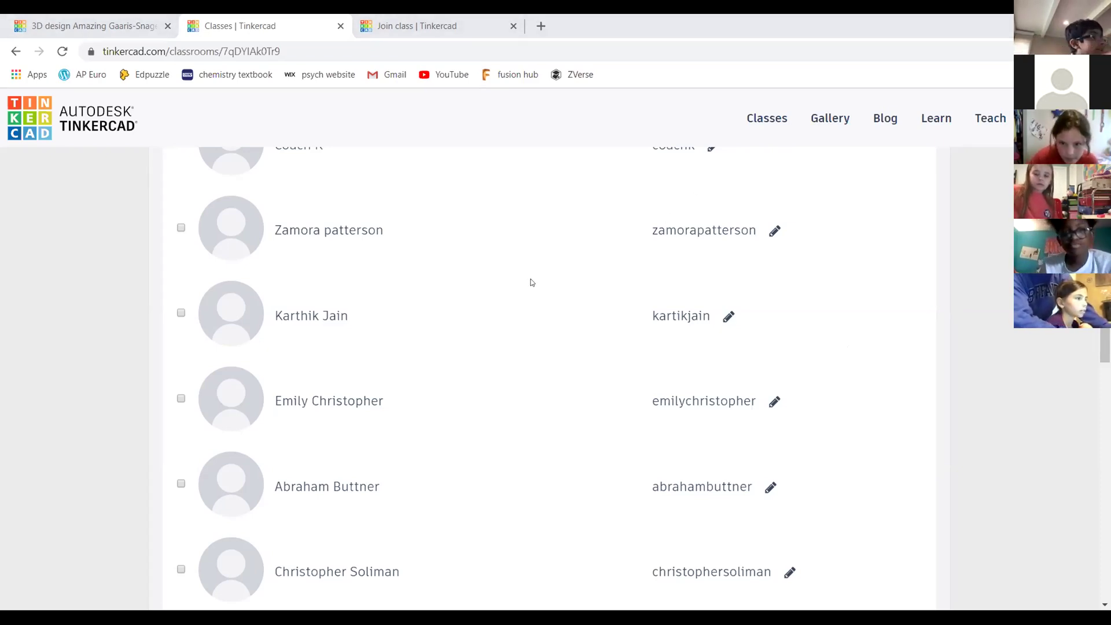
scroll(530, 282, "up", 1)
scroll(538, 322, "up", 2)
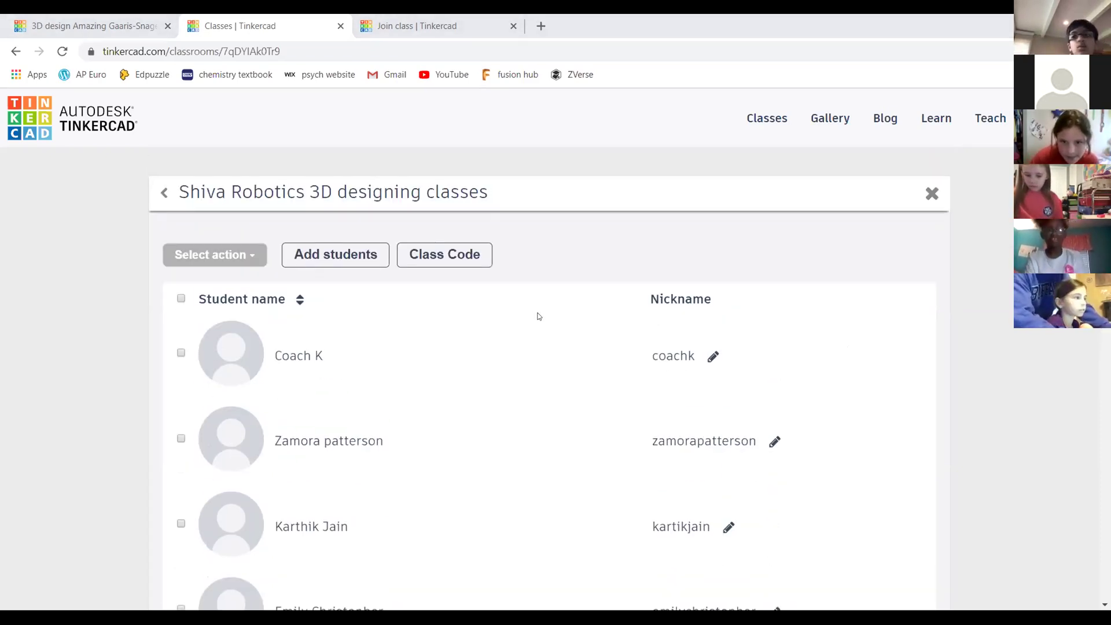
left_click(432, 250)
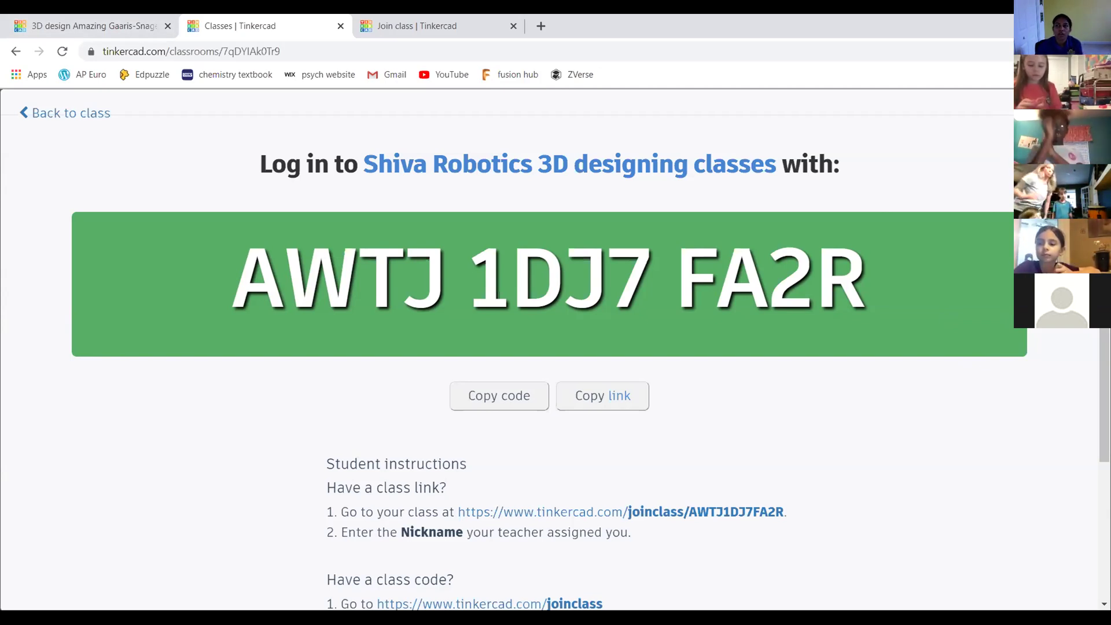
Close the class code with Esc and choose Designs from the account menu
key("Escape")
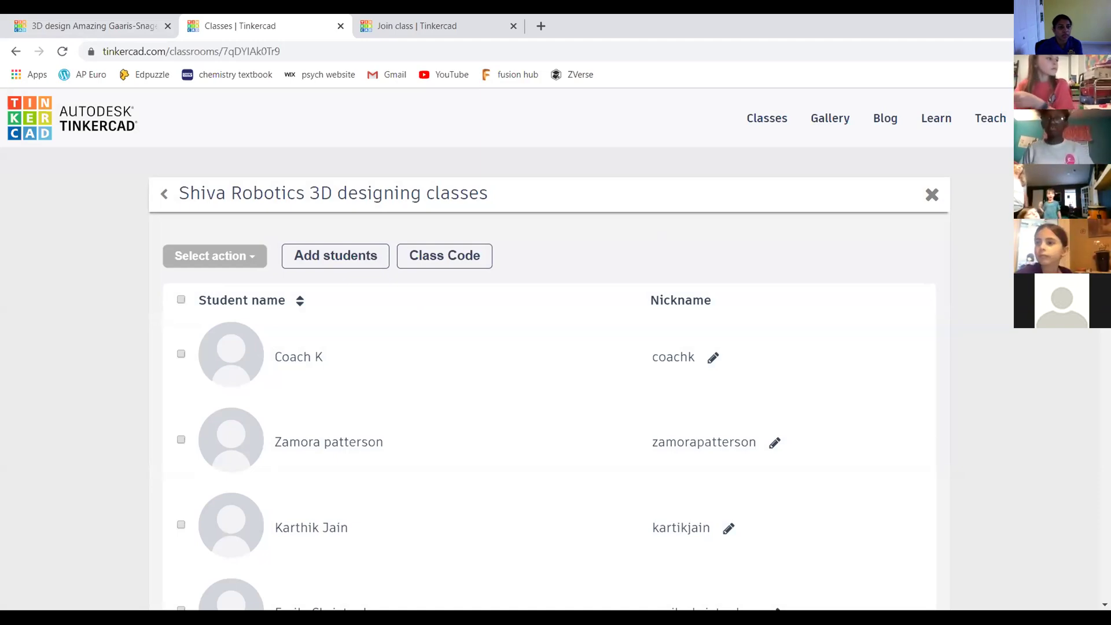
left_click(1069, 118)
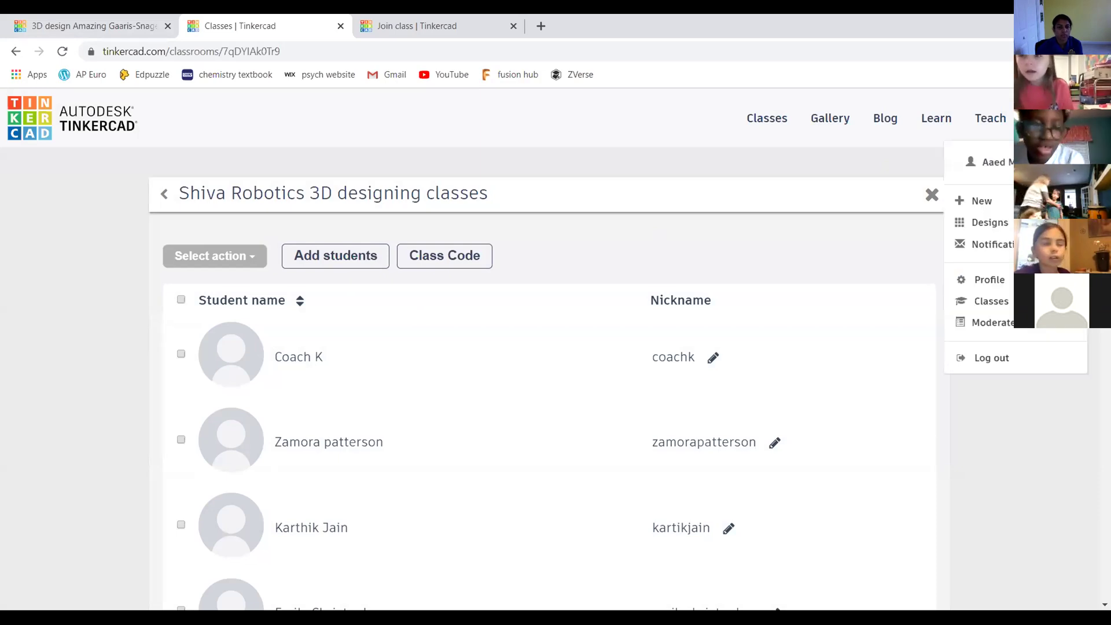
left_click(990, 222)
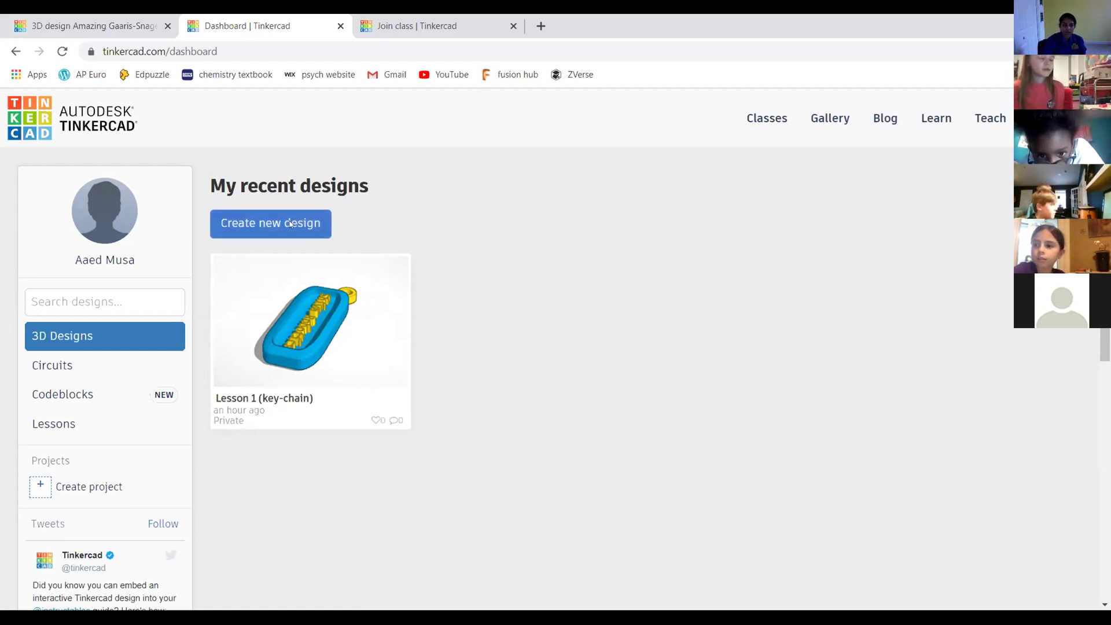
Switch to the tab holding the Lesson 1 (key-chain) editor and recentre the view
left_click(1036, 118)
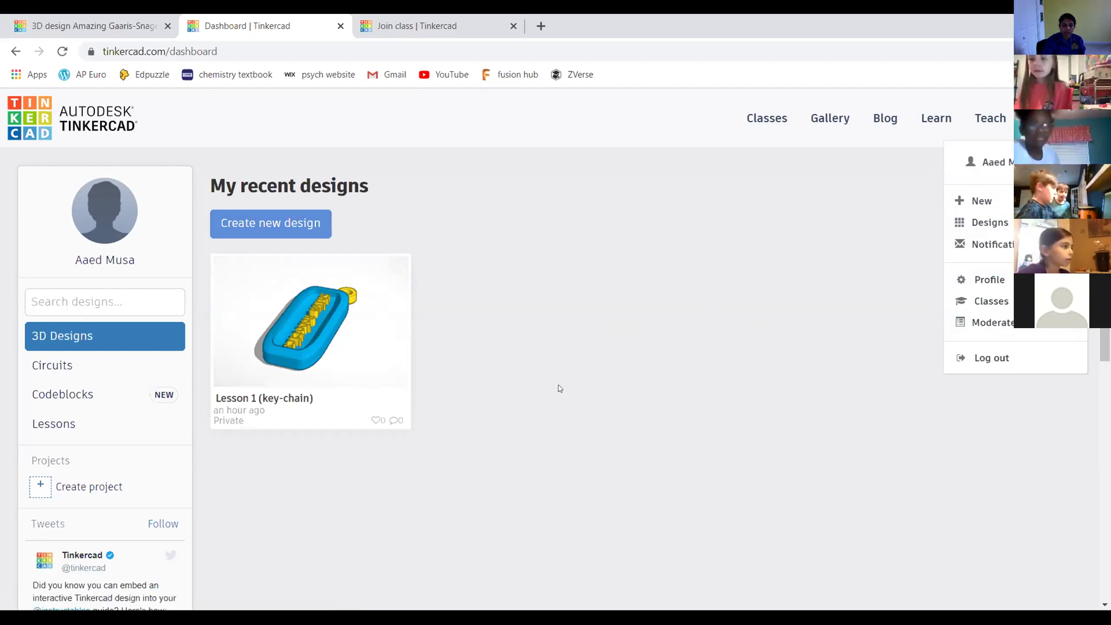
left_click(598, 301)
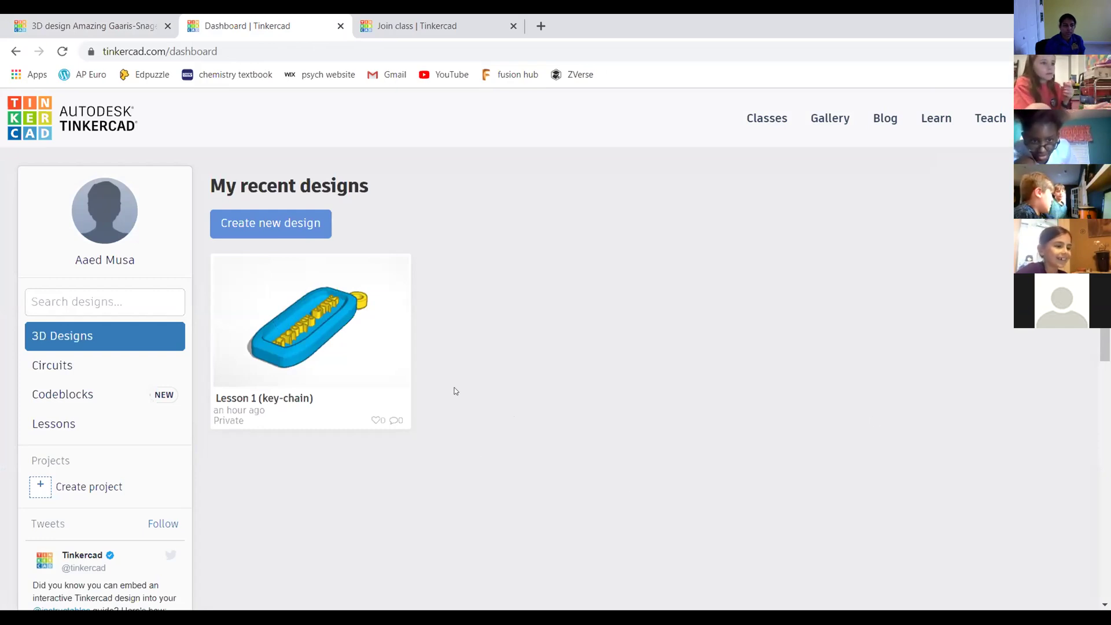
scroll(876, 398, "down", 1)
scroll(876, 398, "up", 1)
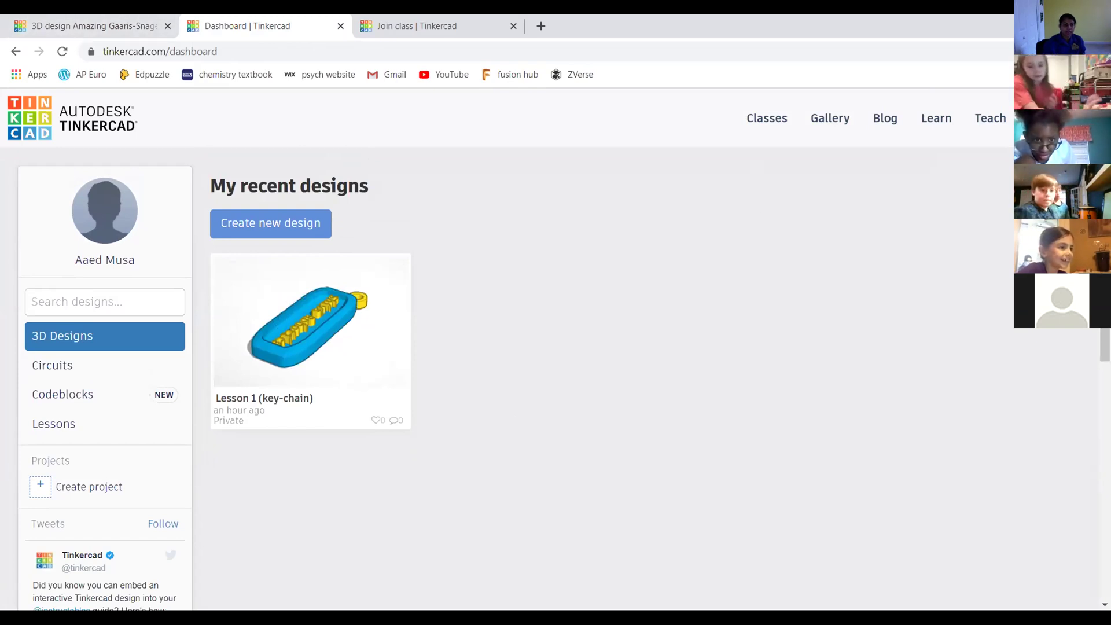
mouse_move(380, 342)
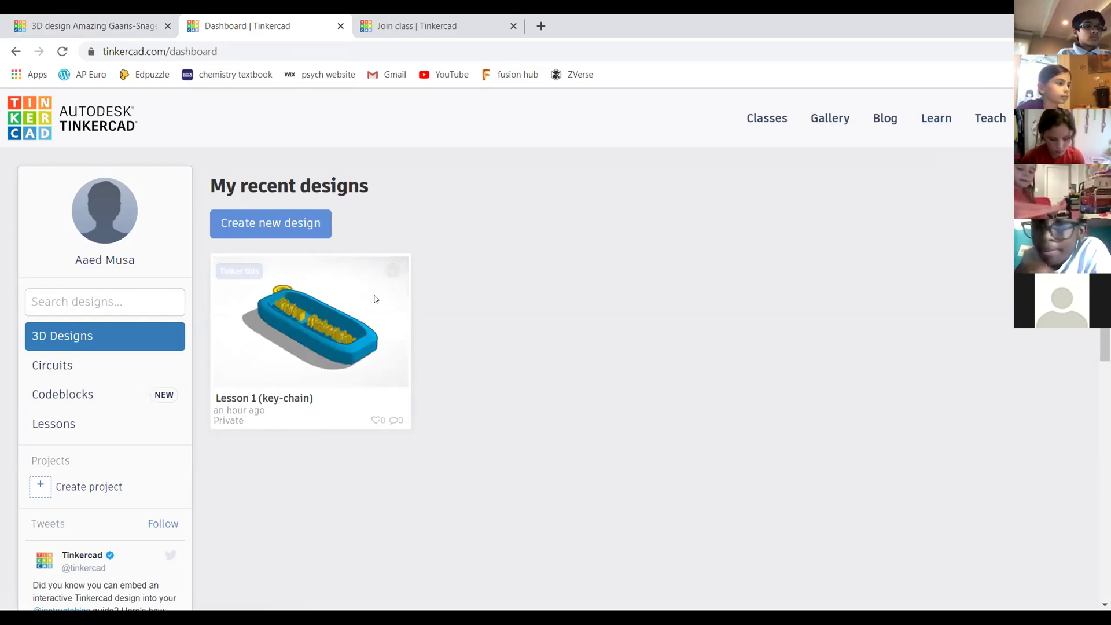
left_click(119, 19)
left_click(278, 21)
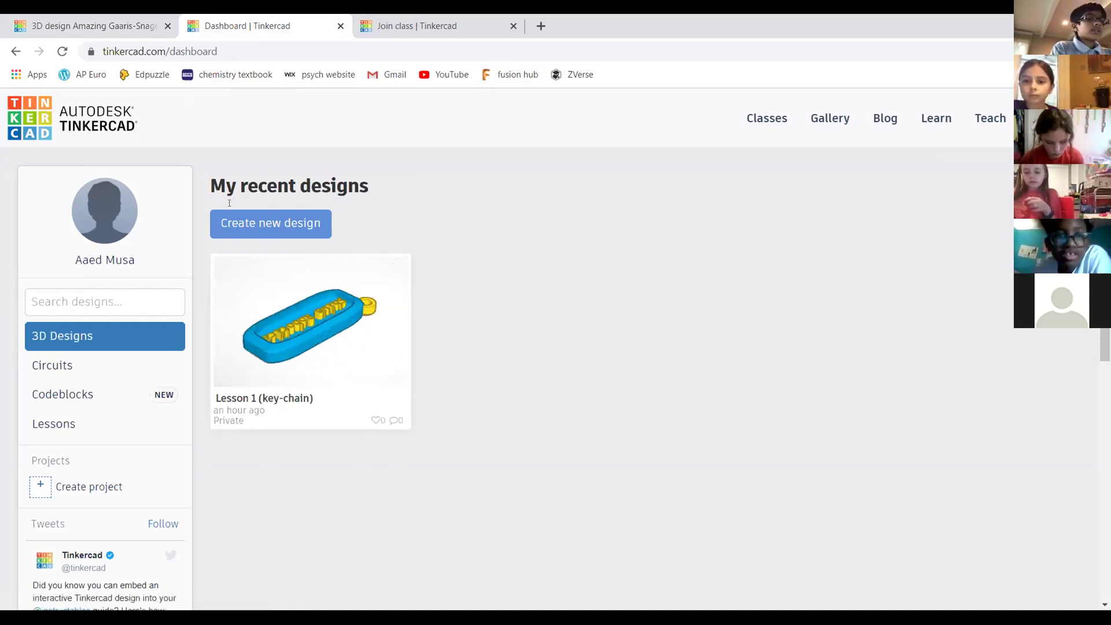
left_click(70, 18)
middle_click_drag(735, 315, 747, 274)
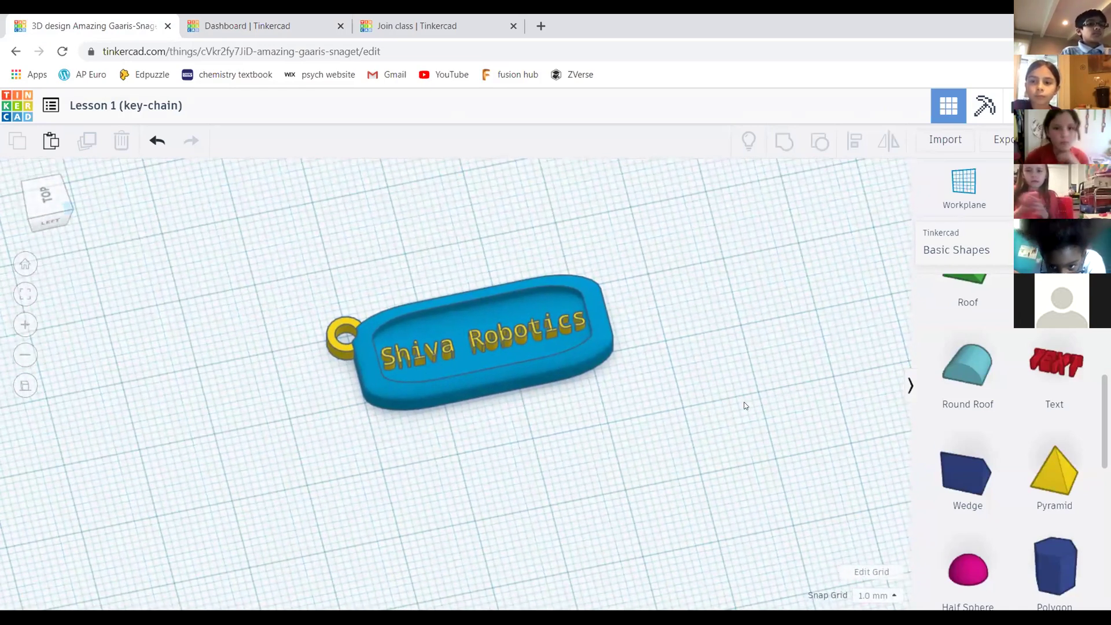
Orbit around the key-chain with the view cube, then return to the Dashboard tab
left_click(61, 205)
left_click_drag(59, 205, 57, 206)
right_click_drag(622, 298, 677, 302)
left_click_drag(56, 218, 41, 238)
right_click_drag(570, 318, 496, 324)
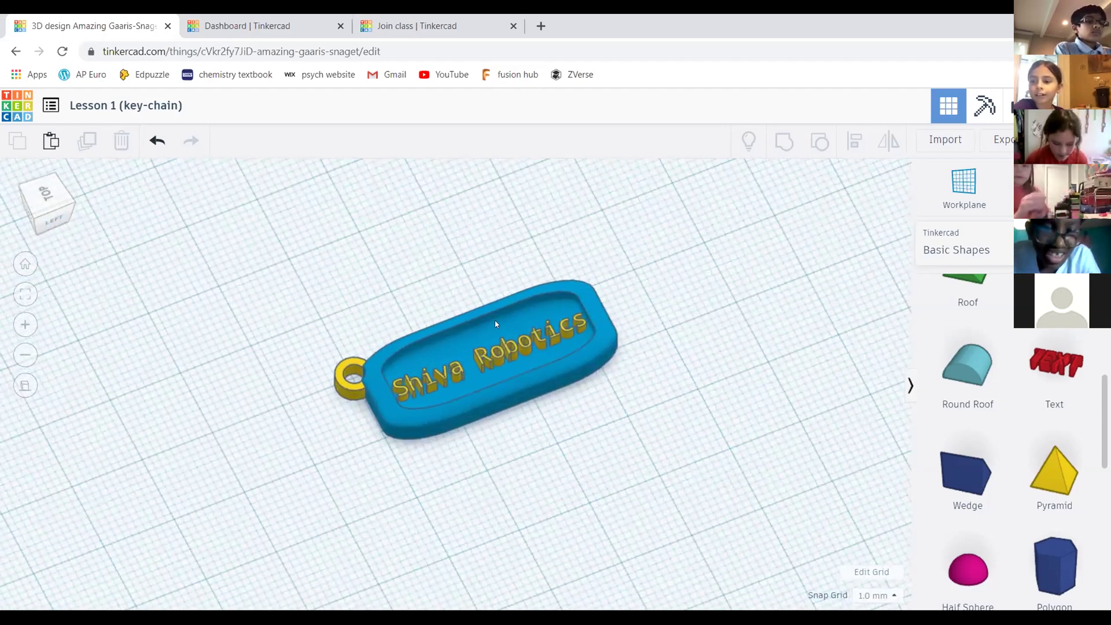
scroll(461, 295, "down", 3)
scroll(462, 295, "up", 3)
left_click(284, 26)
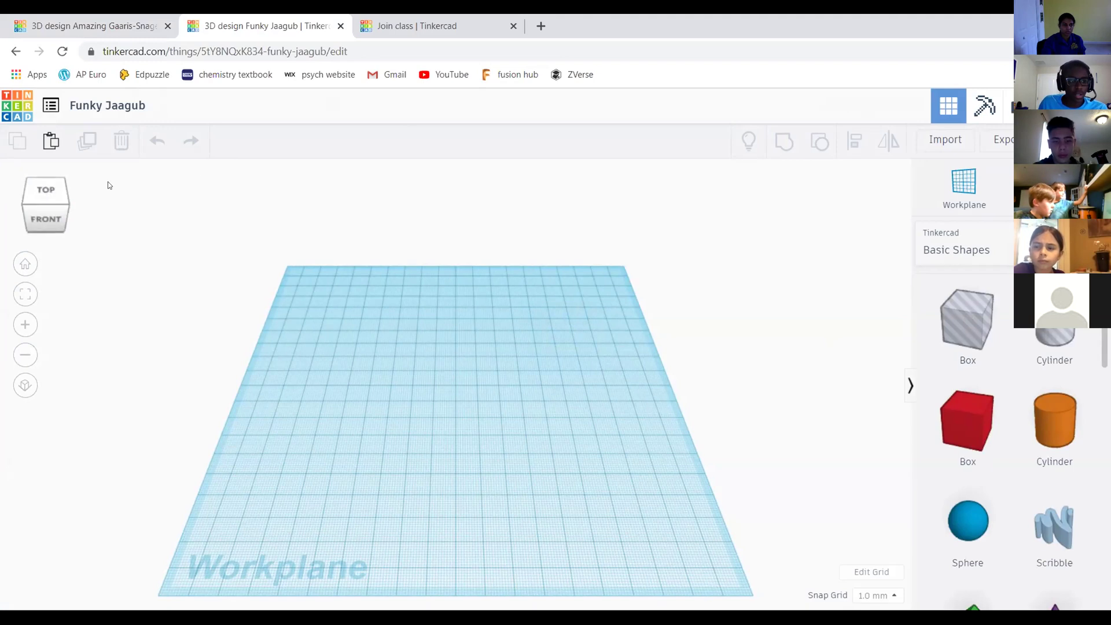
middle_click_drag(651, 345, 643, 316)
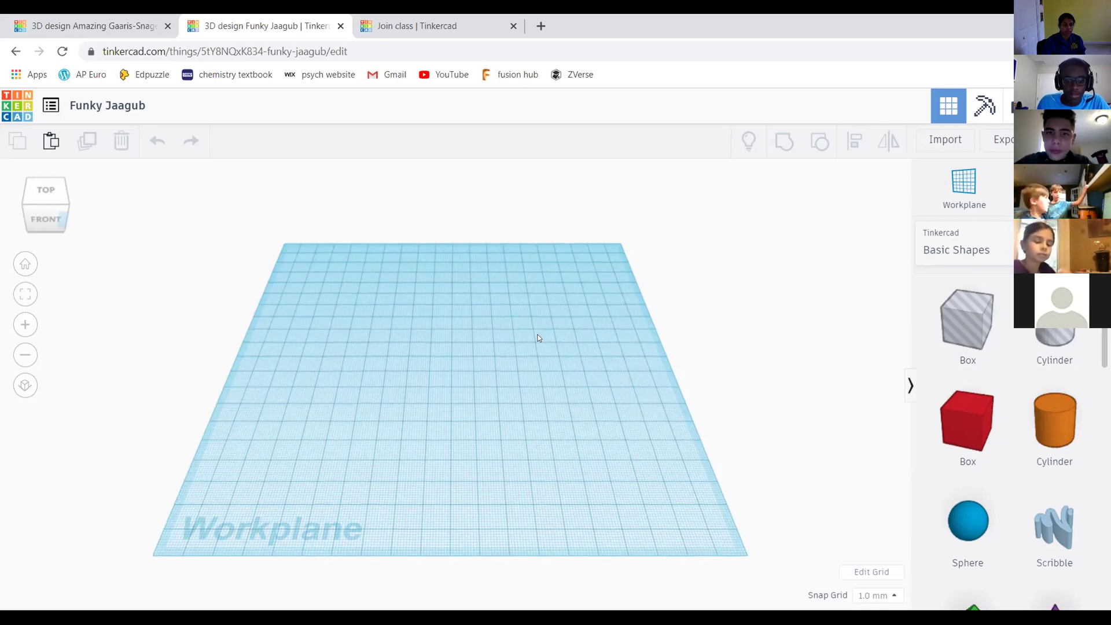
middle_click_drag(538, 341, 524, 290)
middle_click_drag(746, 338, 593, 281)
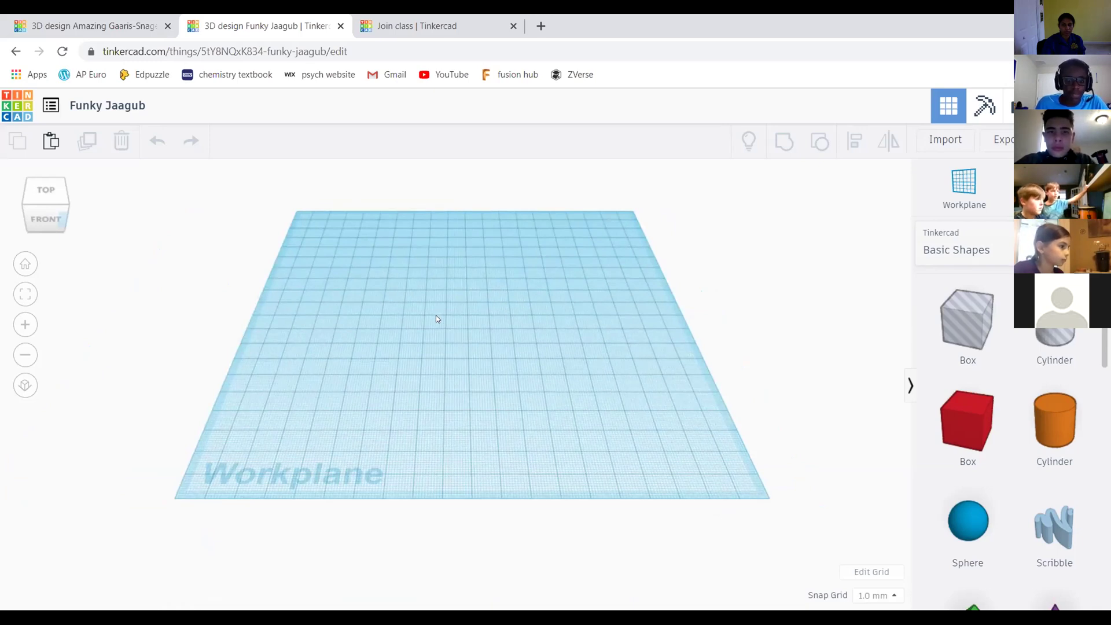
scroll(608, 258, "up", 2)
scroll(671, 316, "up", 2)
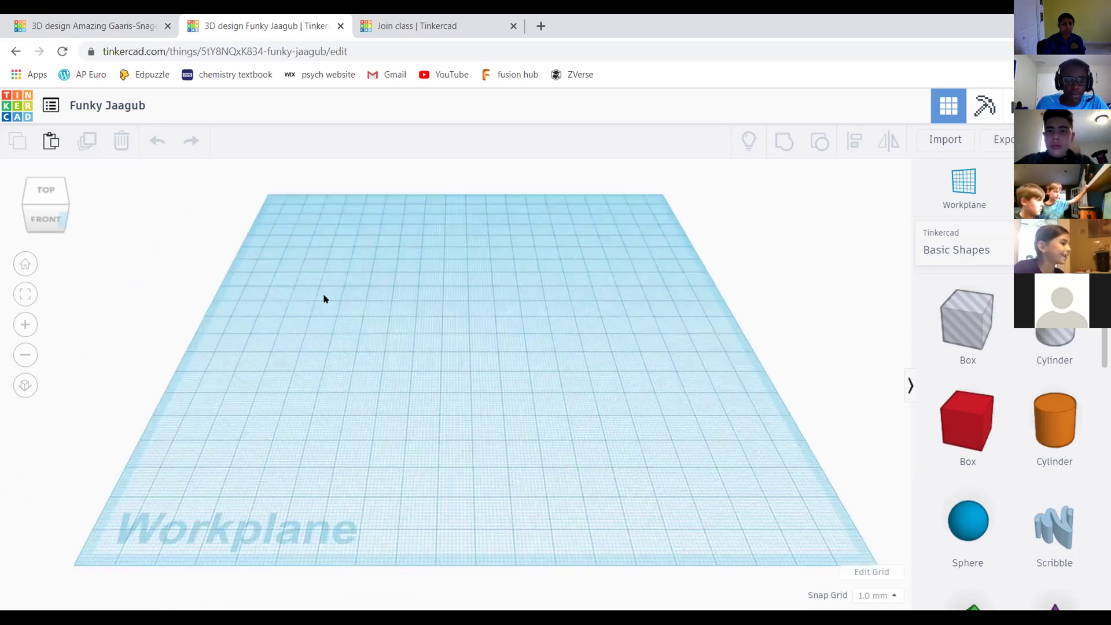
scroll(324, 298, "down", 3)
scroll(610, 305, "up", 1)
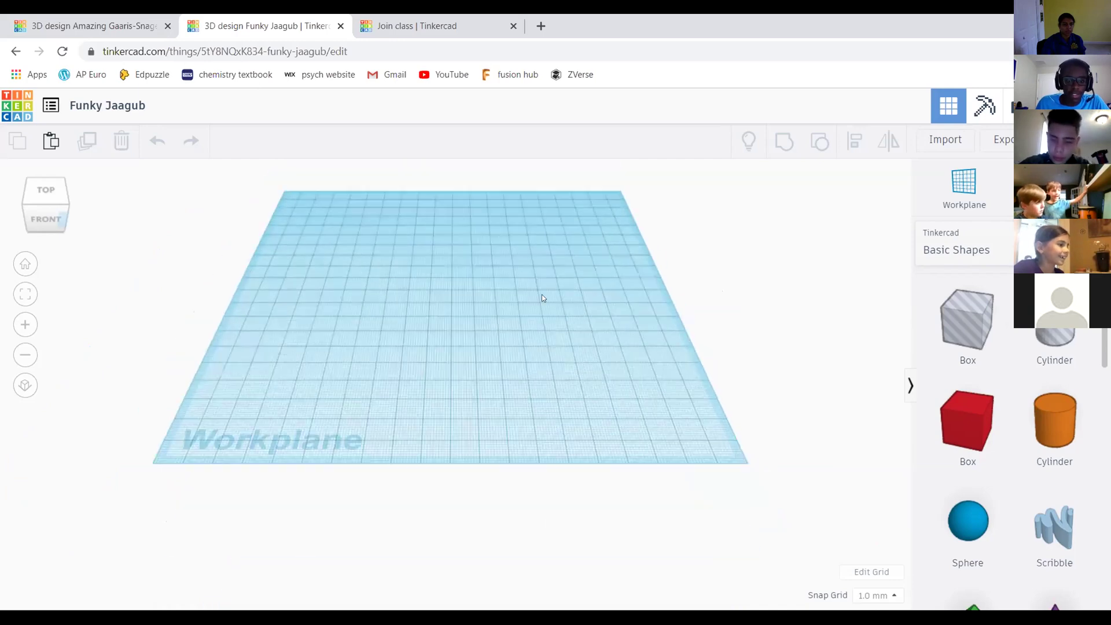
mouse_move(546, 316)
middle_mouse_down()
mouse_move(547, 402)
mouse_move(556, 308)
middle_mouse_up()
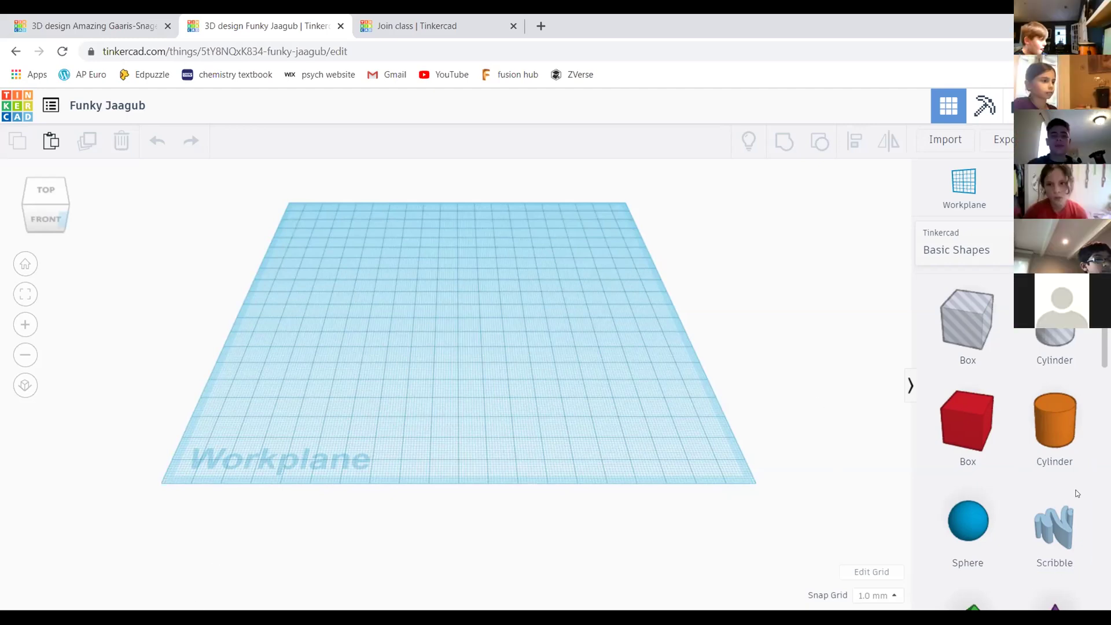
middle_click_drag(458, 295, 550, 302)
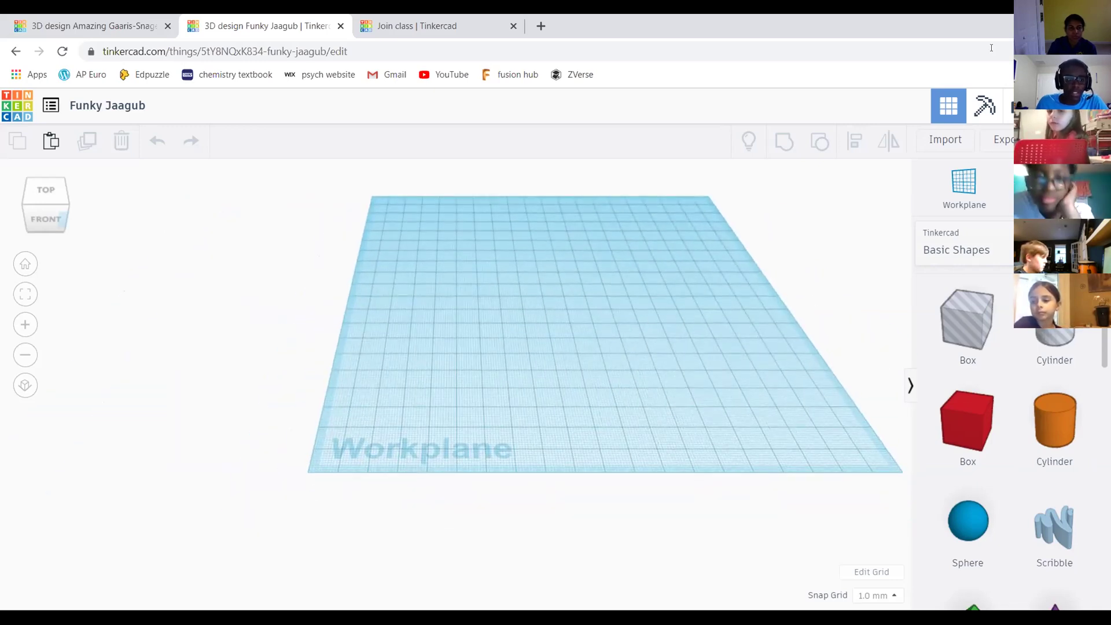
left_click_drag(50, 208, 199, 193)
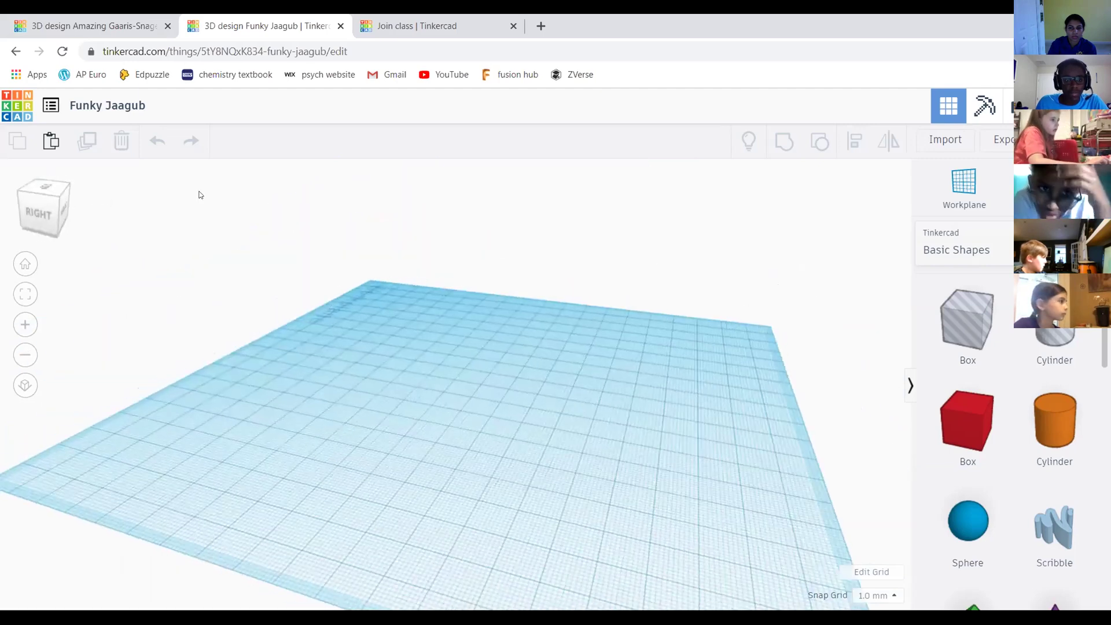
mouse_move(34, 214)
left_mouse_down()
mouse_move(55, 207)
mouse_move(46, 214)
left_mouse_up()
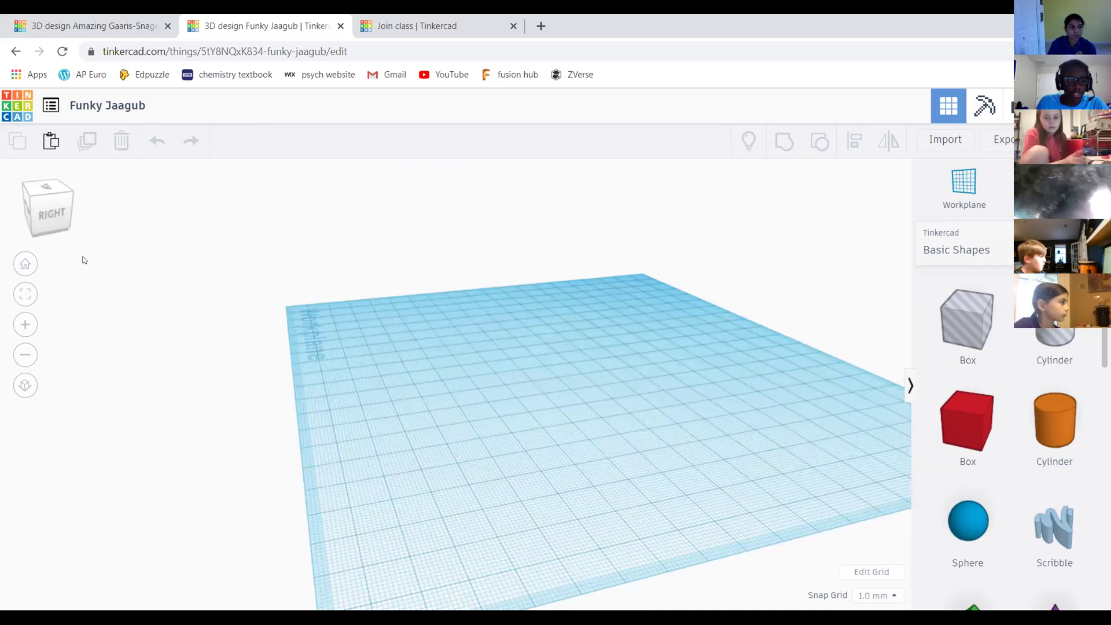
left_click(24, 266)
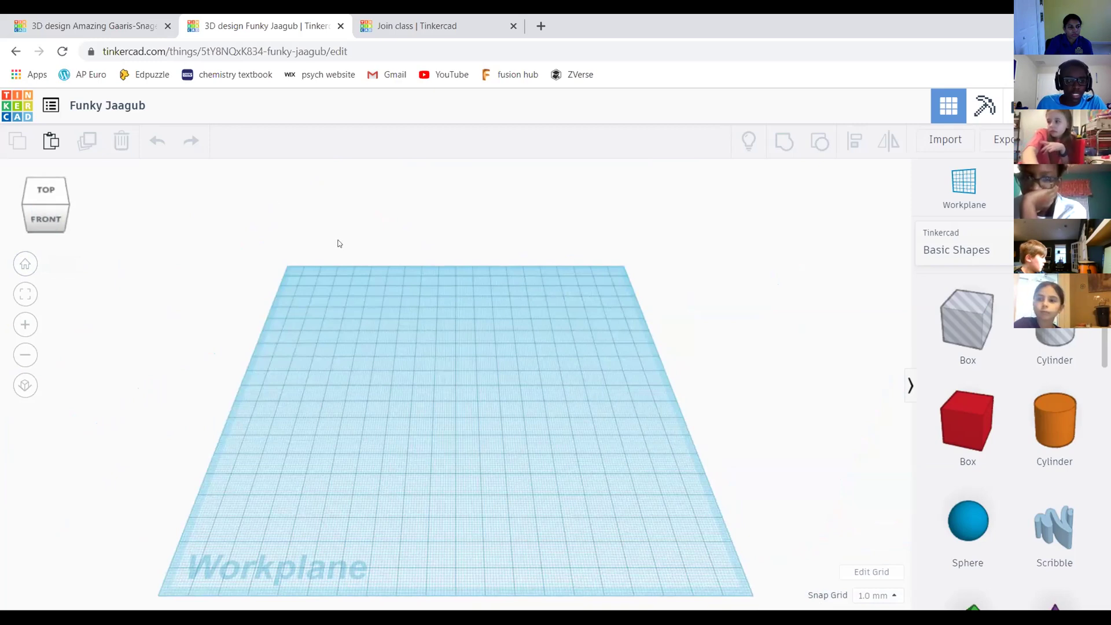
middle_click_drag(536, 290, 346, 202)
left_click_drag(42, 210, 25, 267)
right_click_drag(724, 326, 581, 271)
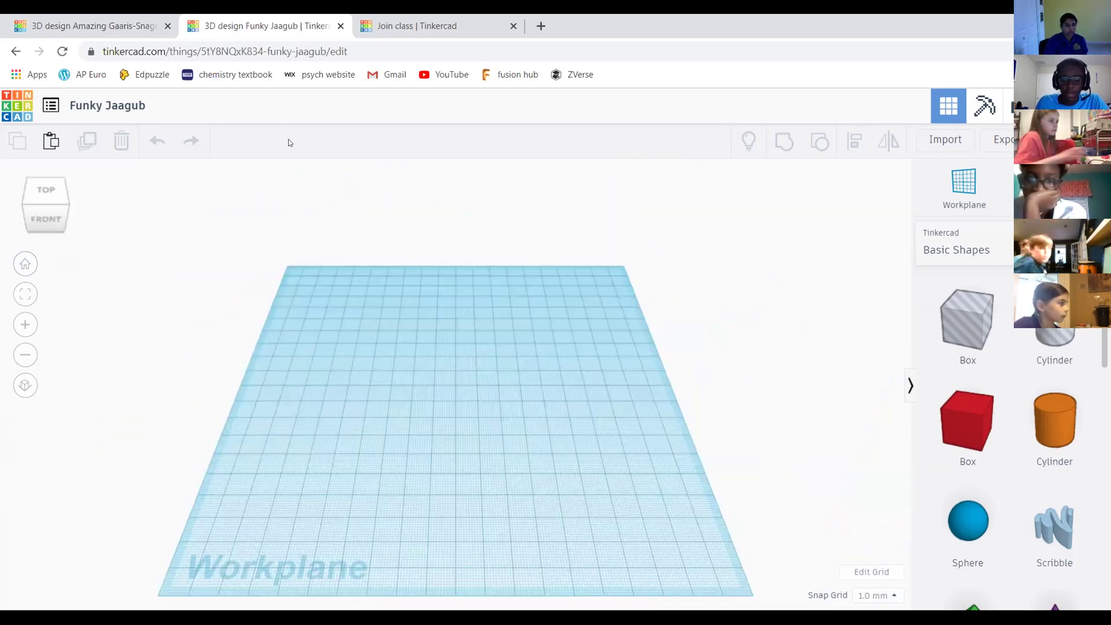
mouse_move(42, 206)
left_mouse_down()
mouse_move(39, 196)
mouse_move(41, 207)
left_mouse_up()
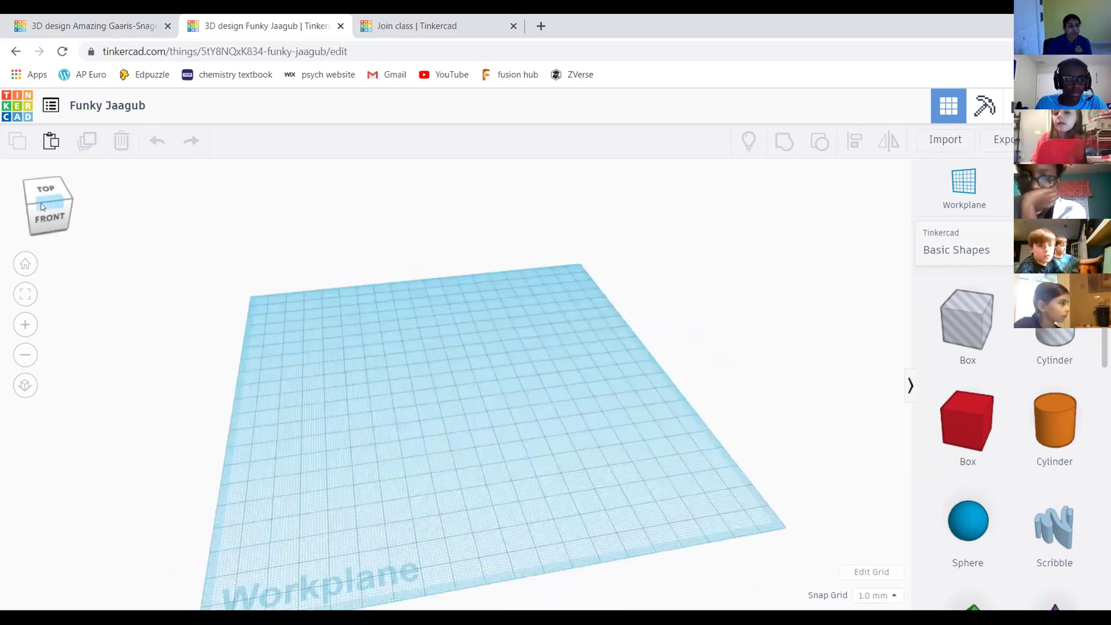
left_click(41, 207)
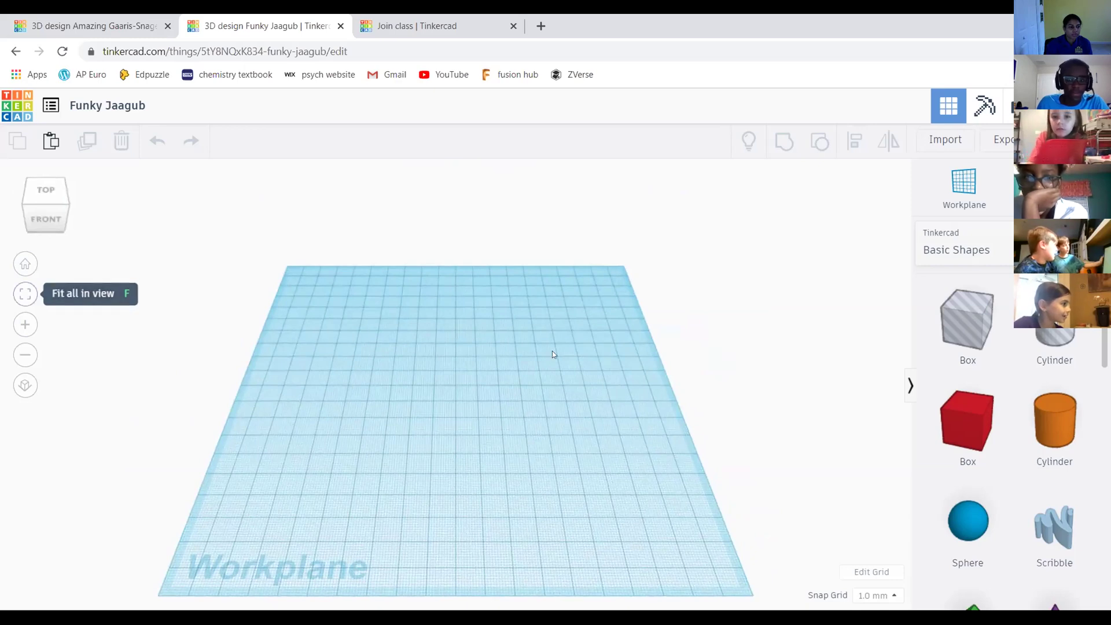
Drop a red box onto the workplane and frame it in view
left_click_drag(972, 422, 457, 353)
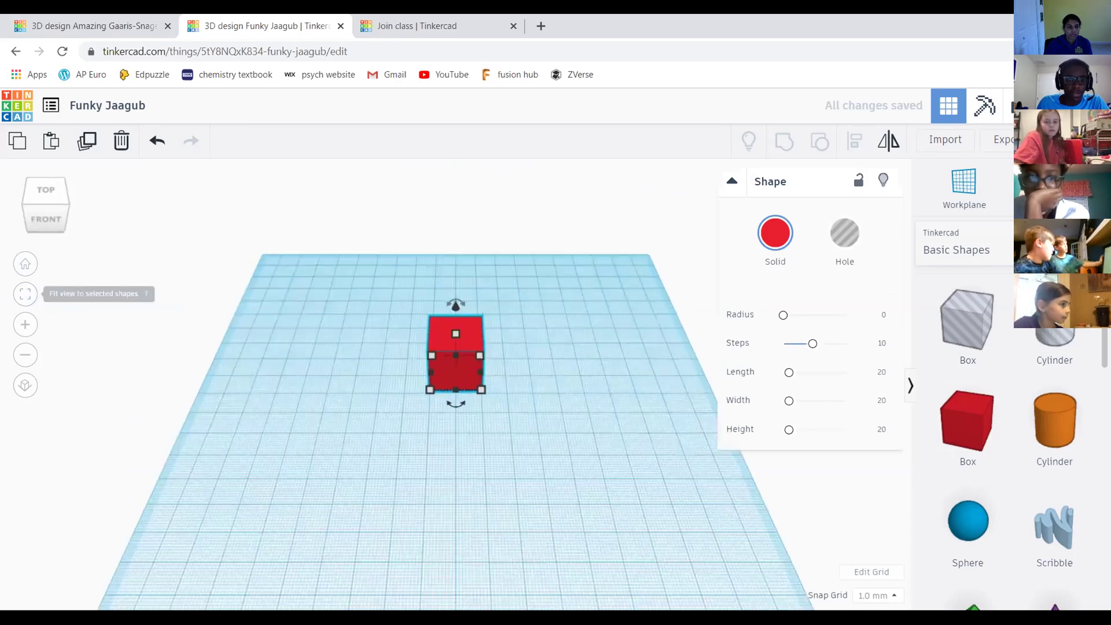
left_click(612, 319)
middle_click_drag(472, 392, 441, 362)
Delete the red box and zoom in on the empty workplane
left_click(481, 343)
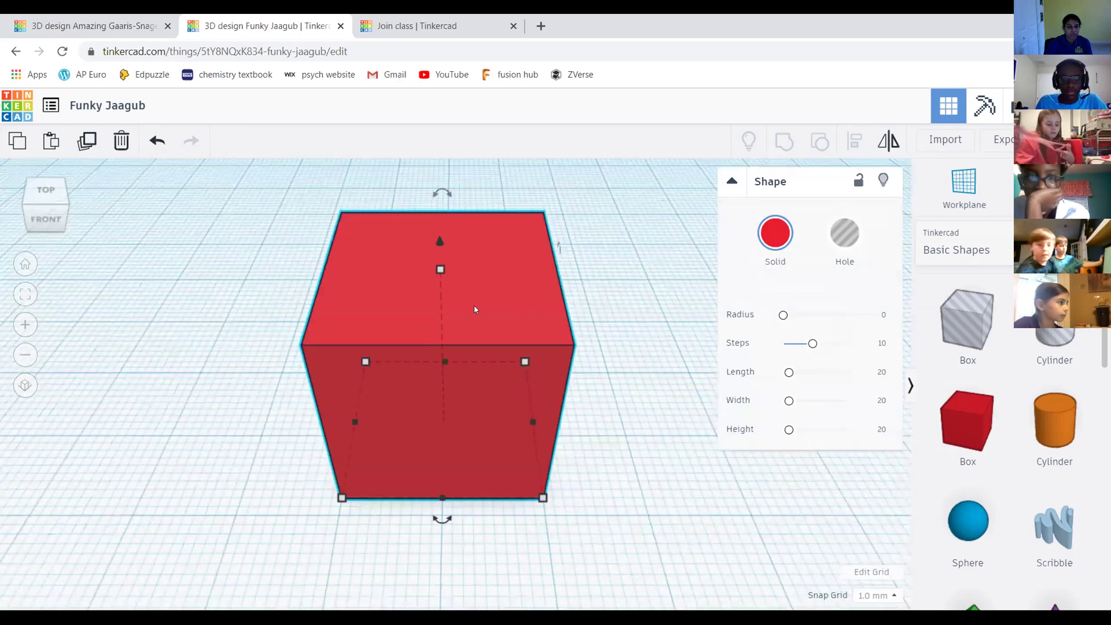
key("Delete")
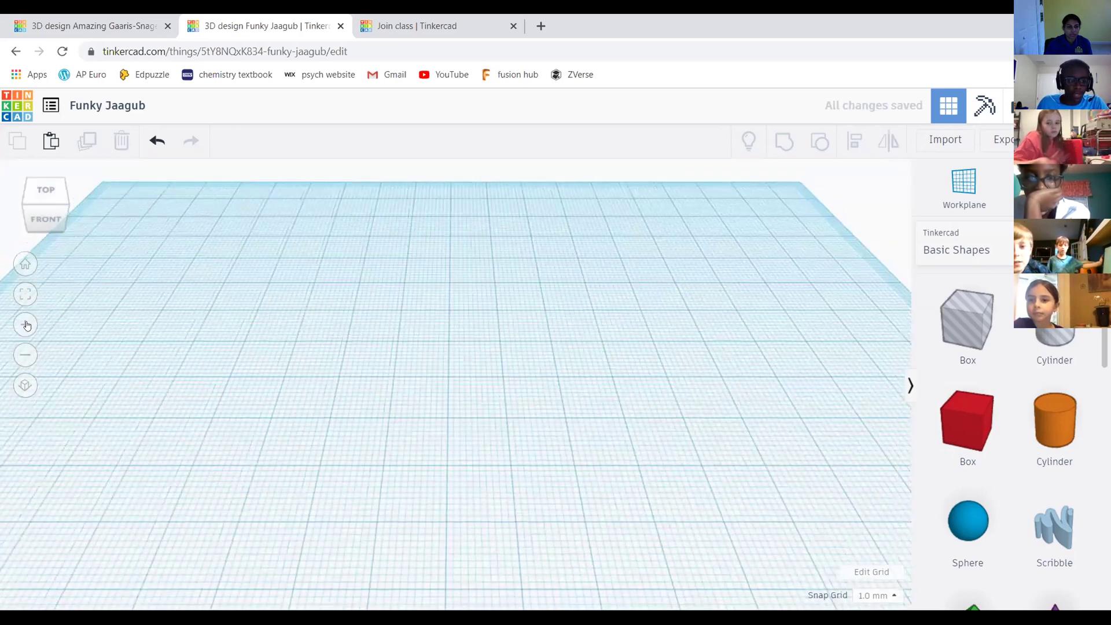
left_click(25, 325)
left_click(26, 325)
left_click(26, 325)
left_click(26, 325)
left_click(25, 325)
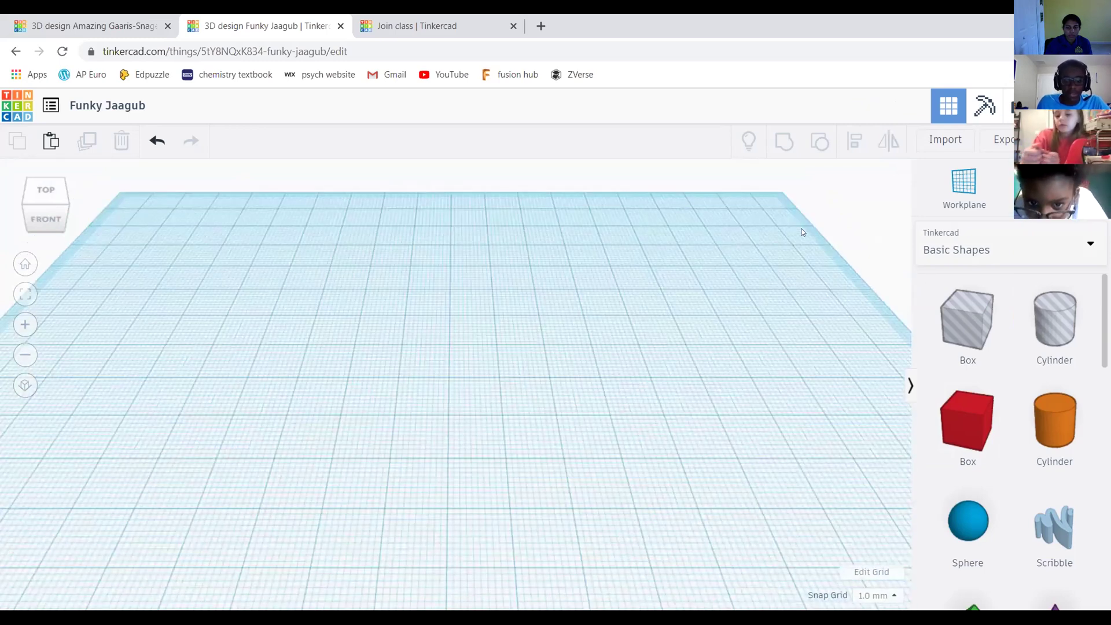
Zoom out and orbit the bare workplane to a low left-side angle
scroll(639, 316, "down", 3)
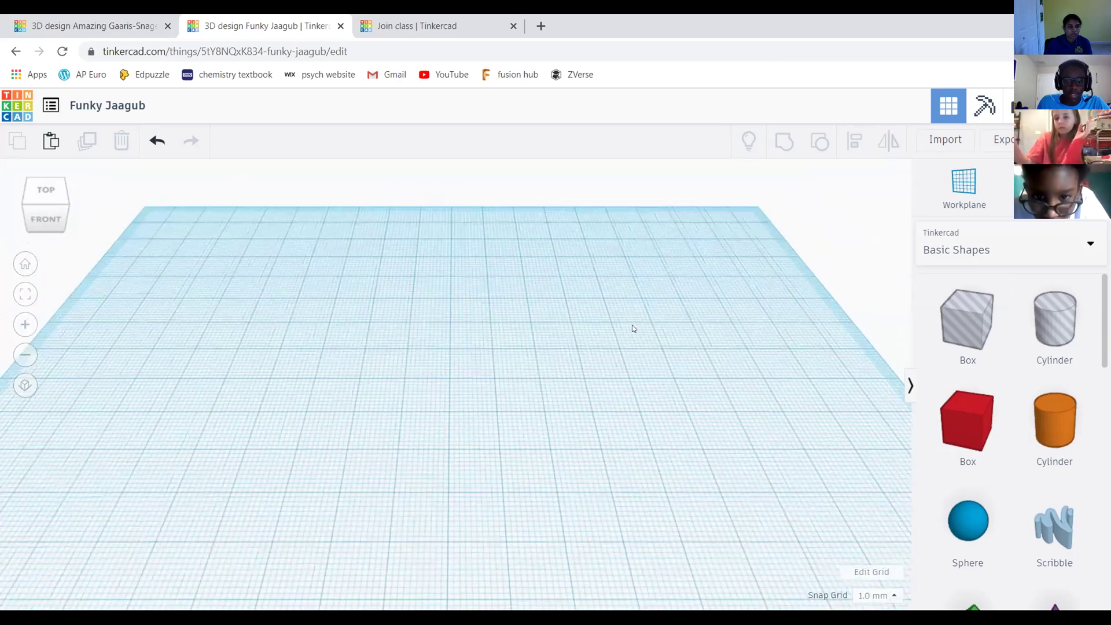
scroll(131, 280, "down", 3)
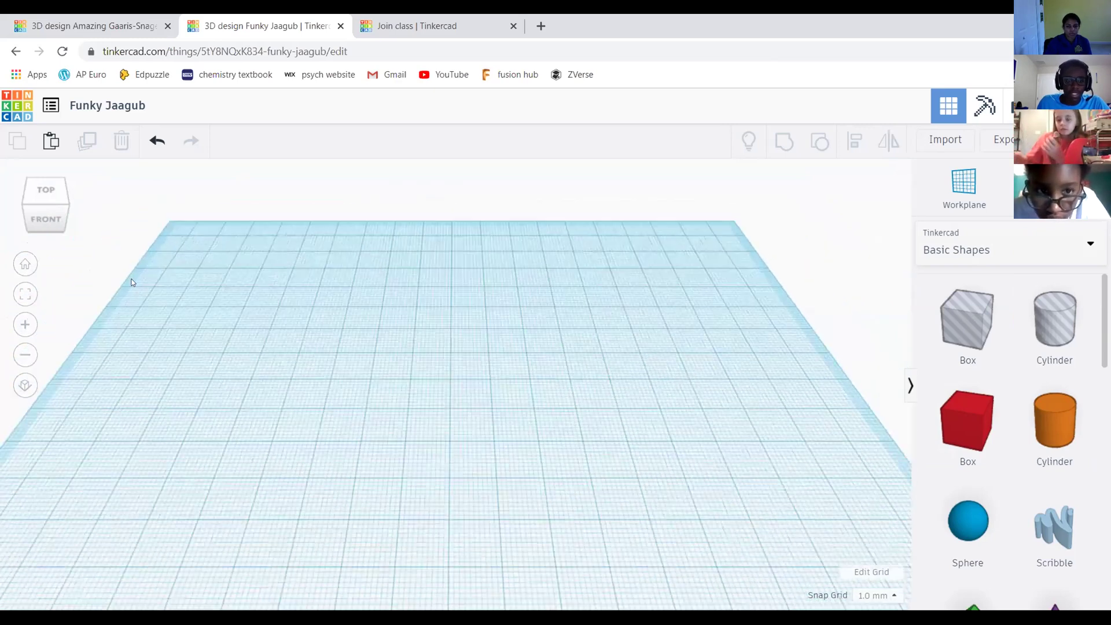
scroll(25, 326, "down", 4)
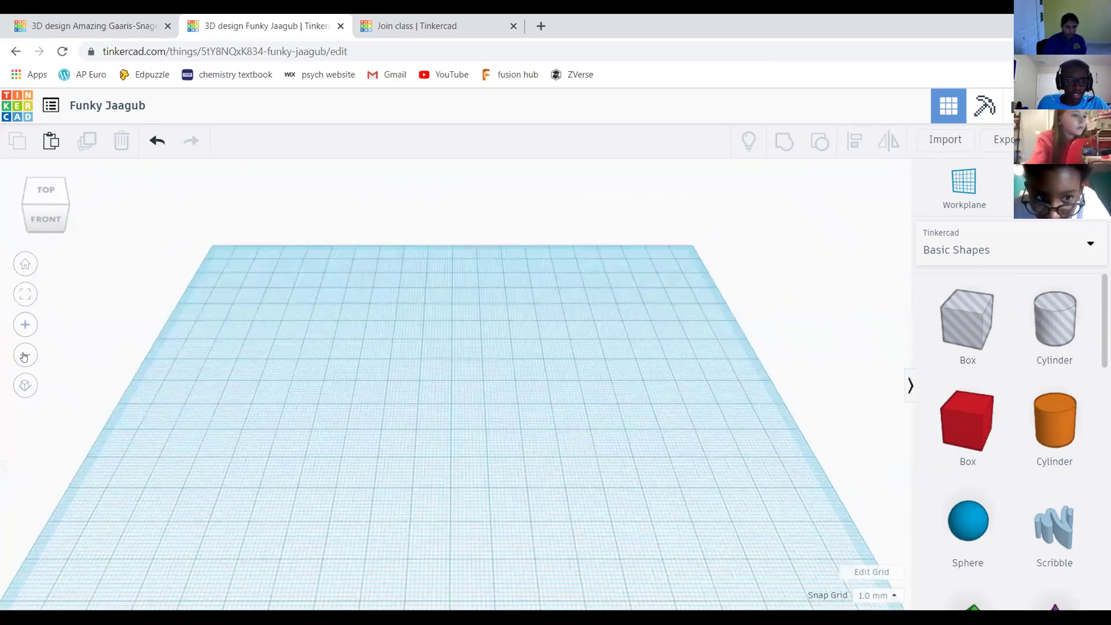
scroll(28, 383, "down", 1)
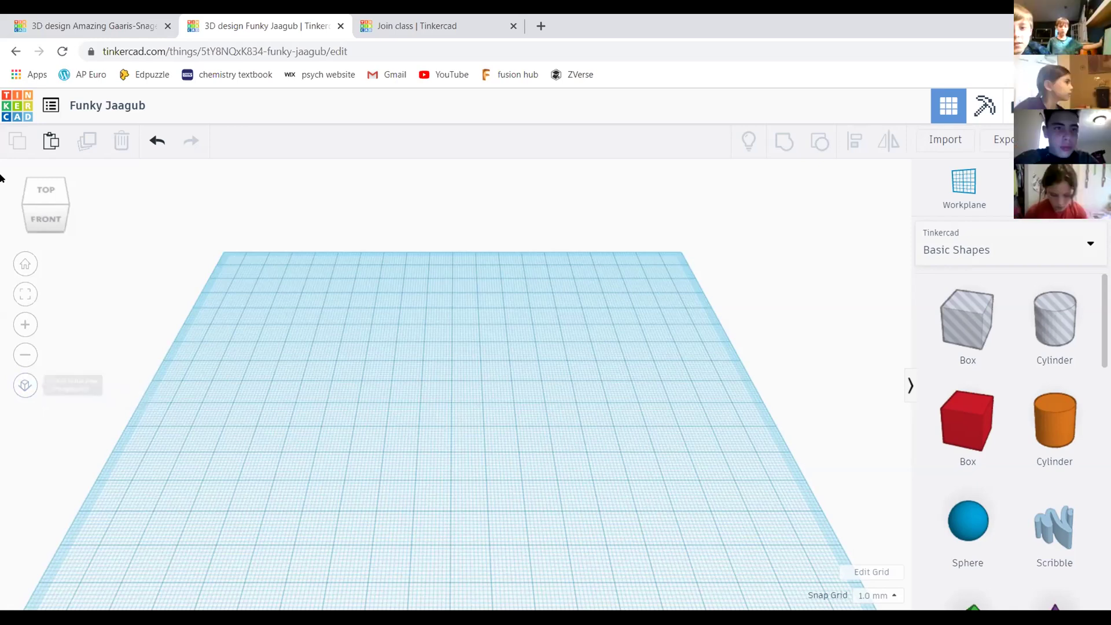
left_click_drag(46, 213, 174, 455)
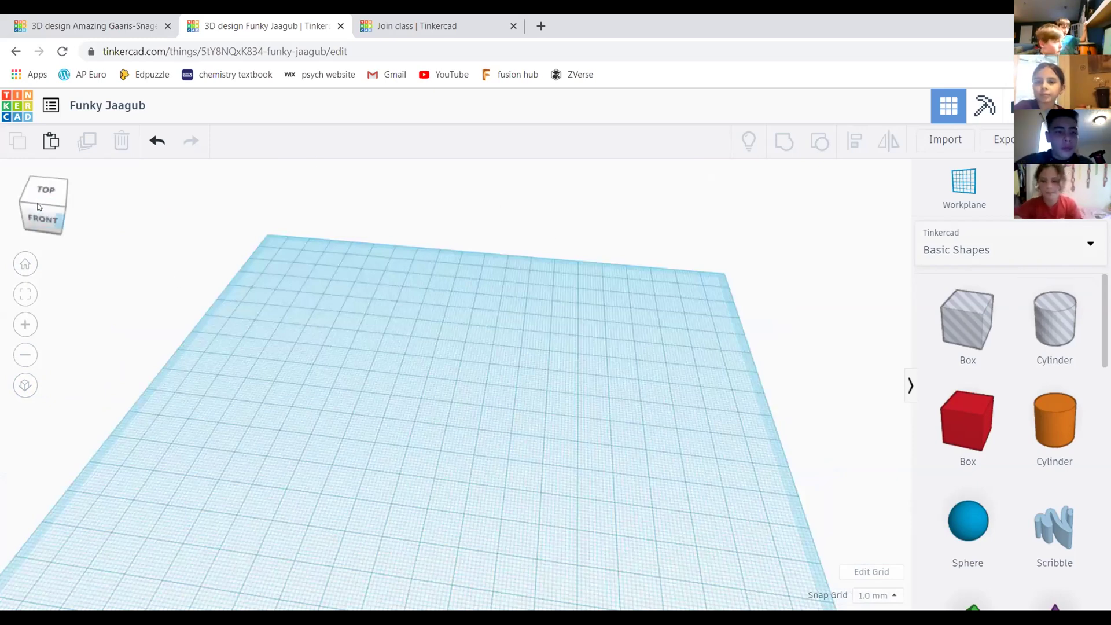
left_click_drag(64, 200, 48, 221)
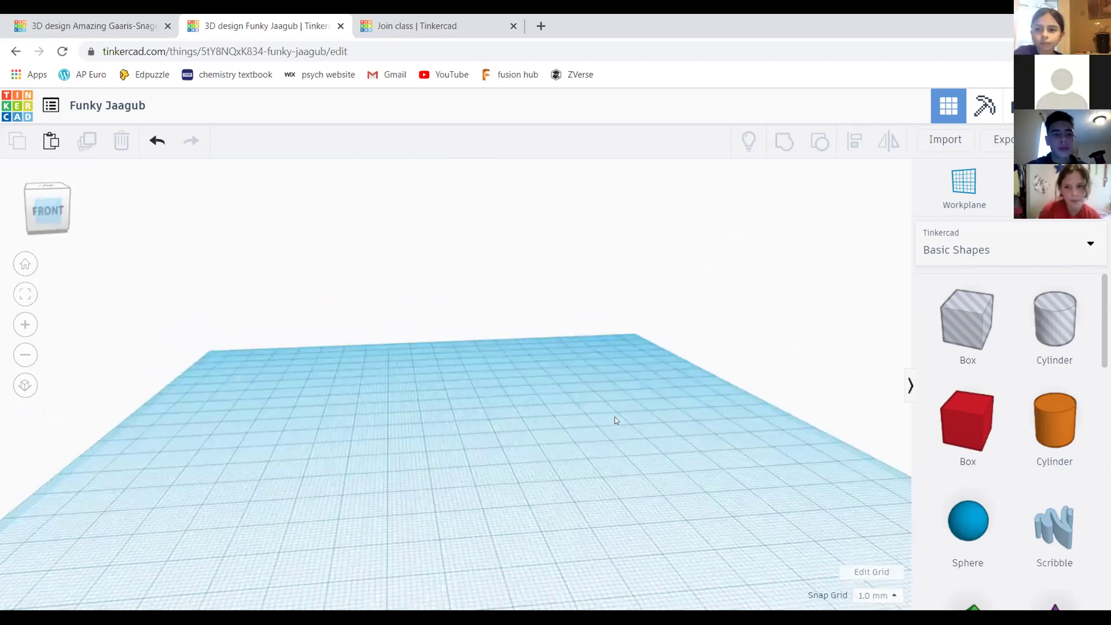
Step through top, isometric and front-top views, then pan the workplane up
right_click_drag(592, 239, 595, 275)
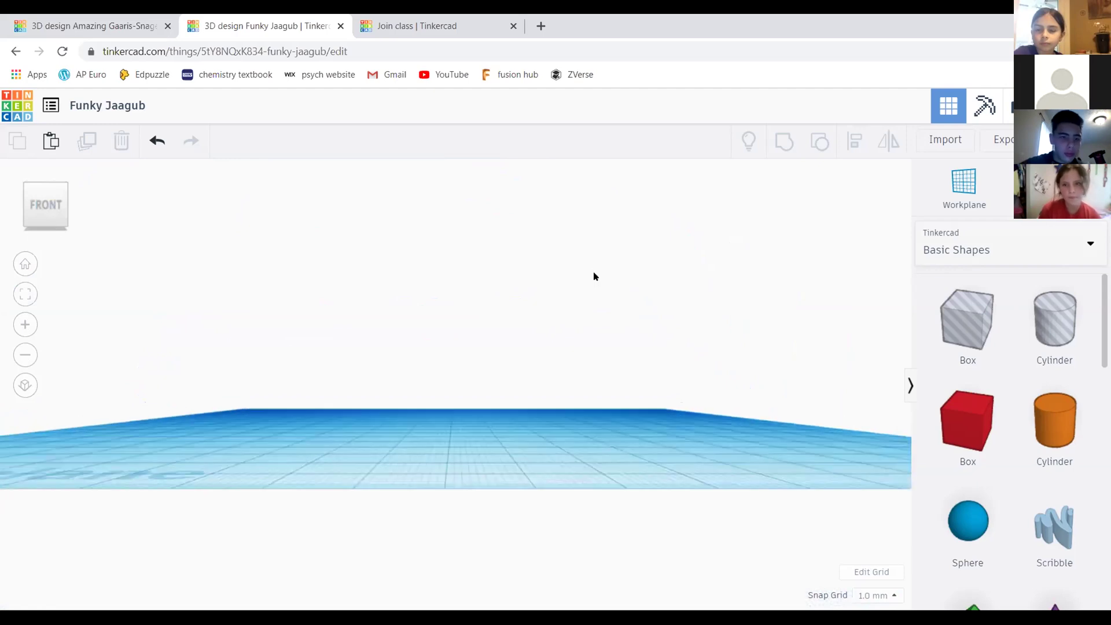
left_click(50, 195)
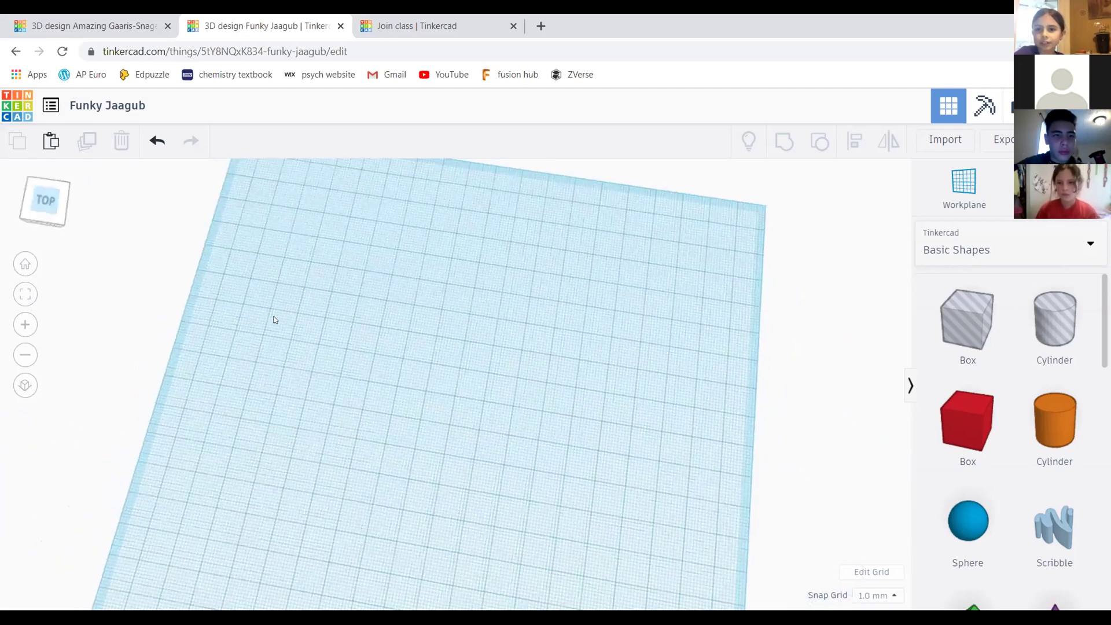
left_click(59, 209)
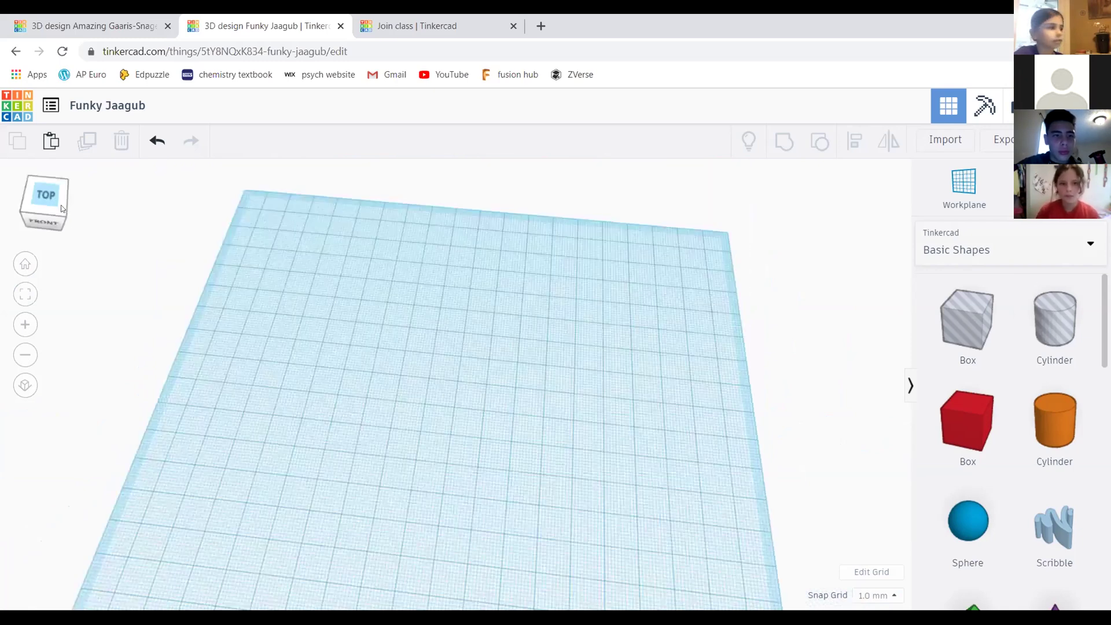
left_click(60, 201)
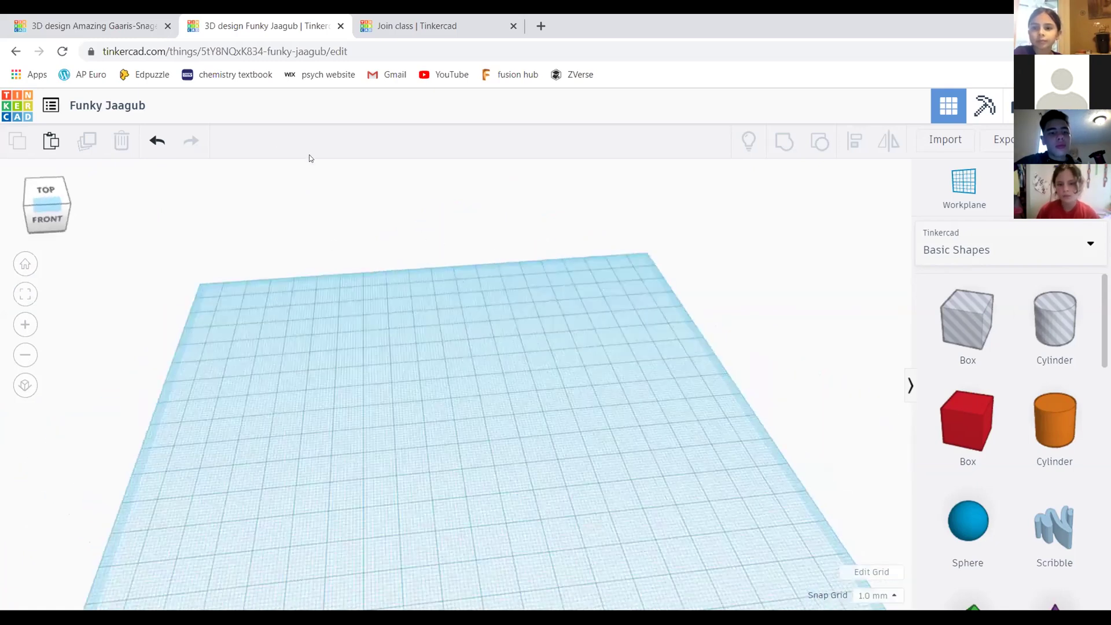
left_click(40, 193)
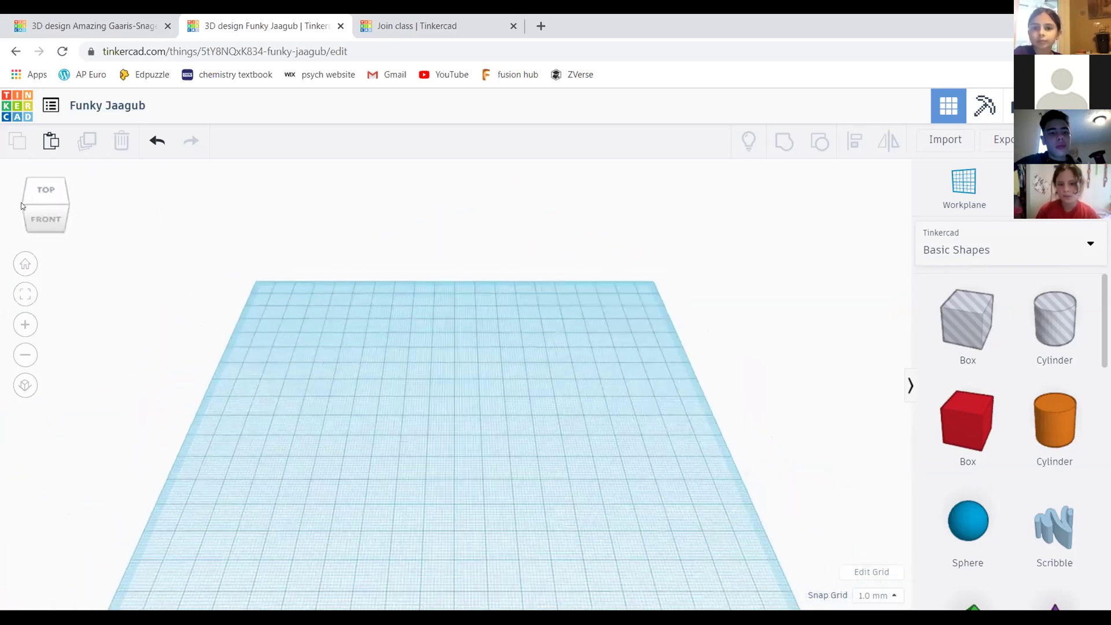
right_click_drag(572, 409, 409, 397)
middle_click_drag(683, 499, 479, 255)
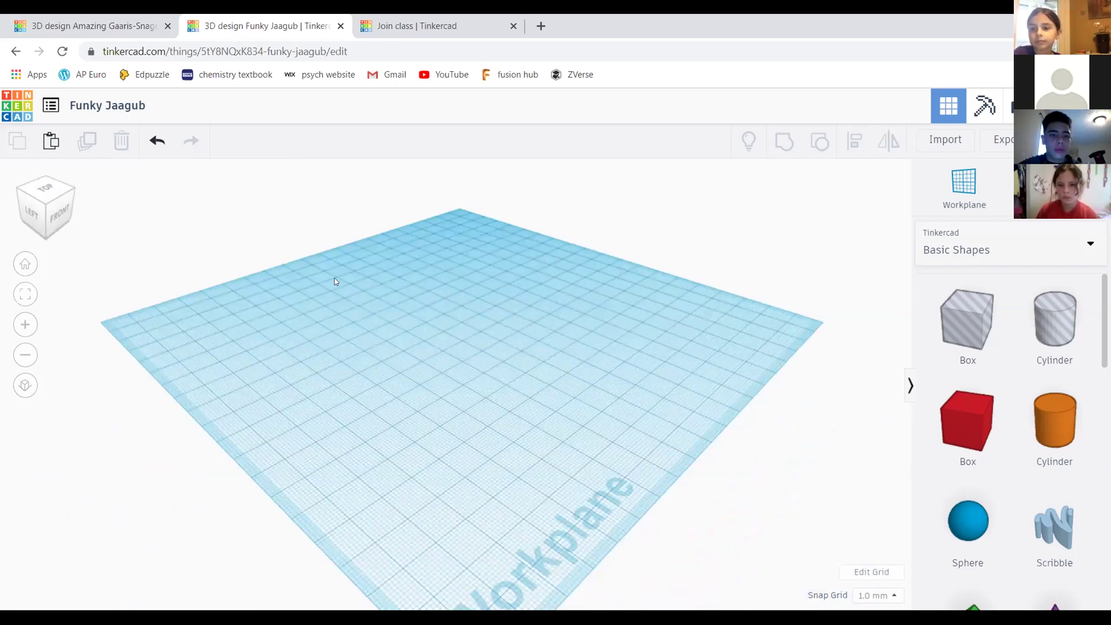
Swing through back-corner and straight front views, ending on a raised corner view
left_click_drag(49, 229, 28, 186)
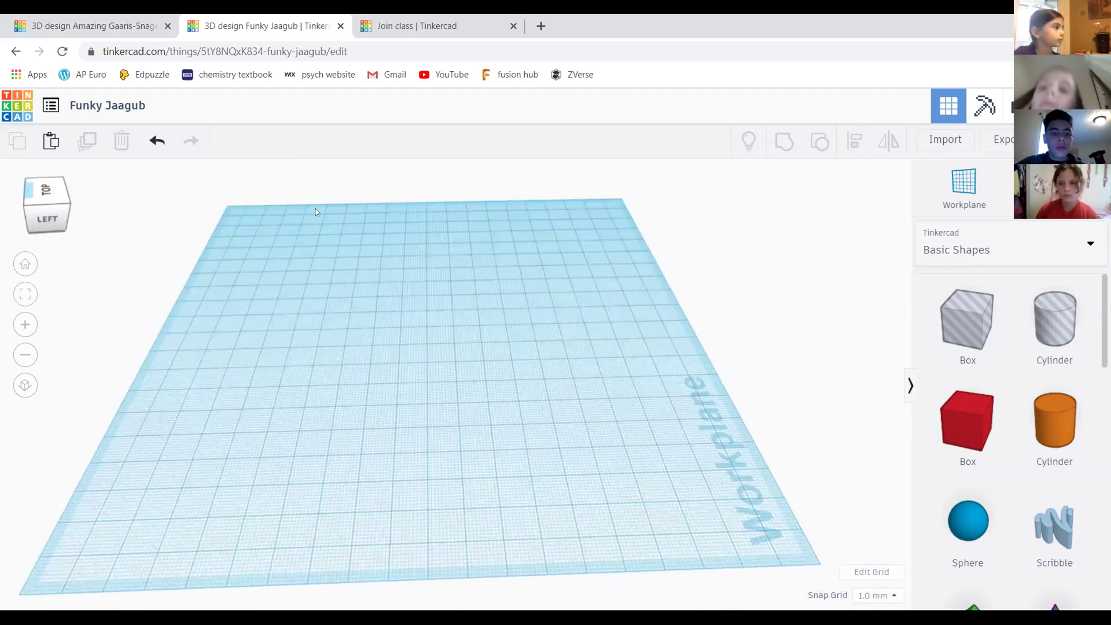
left_click(27, 186)
left_click(24, 189)
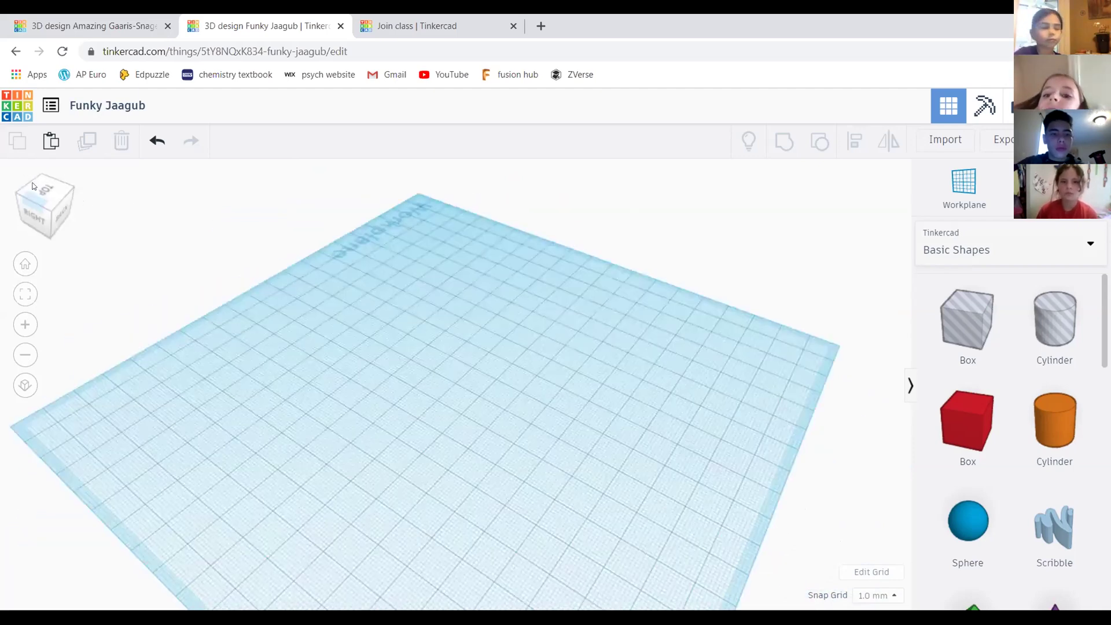
left_click(30, 186)
left_click(28, 185)
left_click(42, 204)
left_click(50, 213)
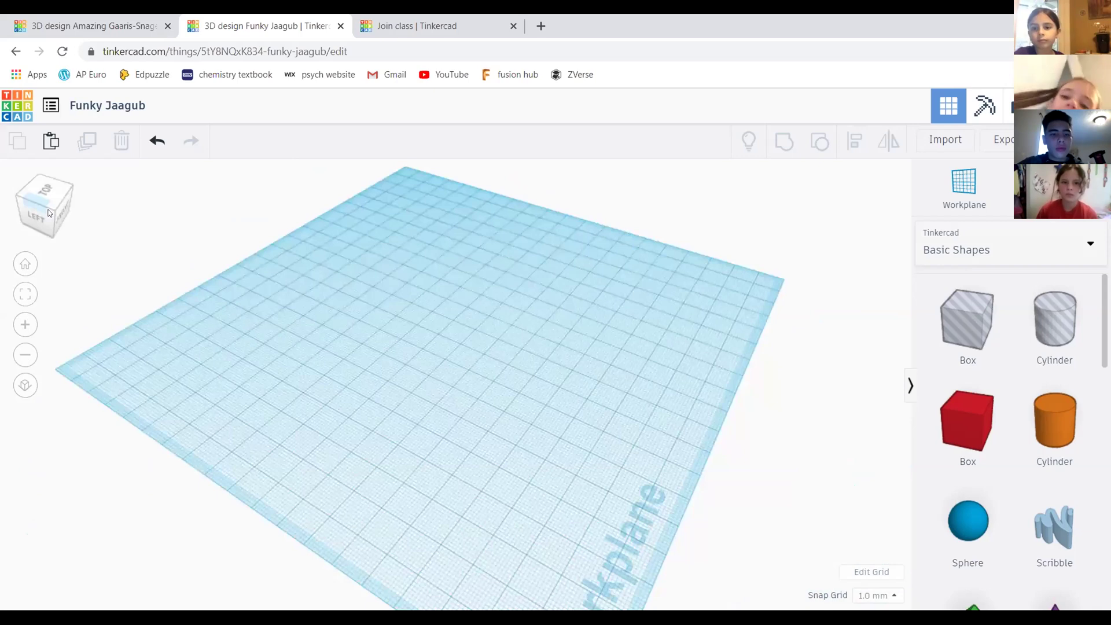
left_click(17, 211)
left_click(30, 210)
left_click(30, 210)
left_click(29, 208)
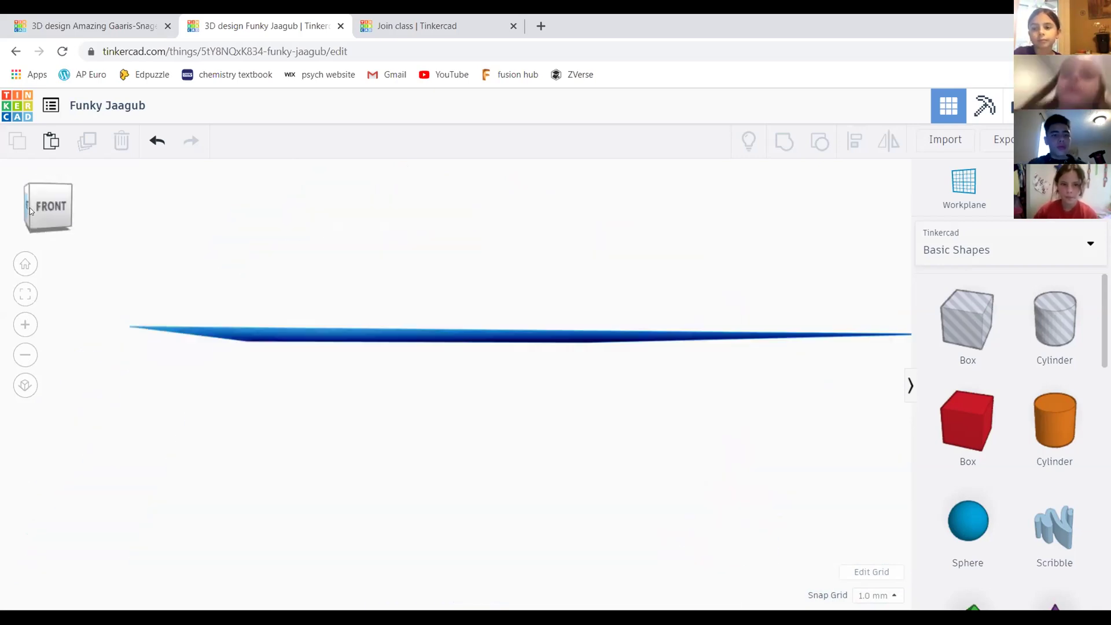
left_click_drag(30, 210, 96, 261)
mouse_move(42, 200)
left_mouse_down()
mouse_move(58, 225)
mouse_move(47, 185)
left_mouse_up()
Toggle orthographic view on and back to perspective from an underside angle
left_click(47, 212)
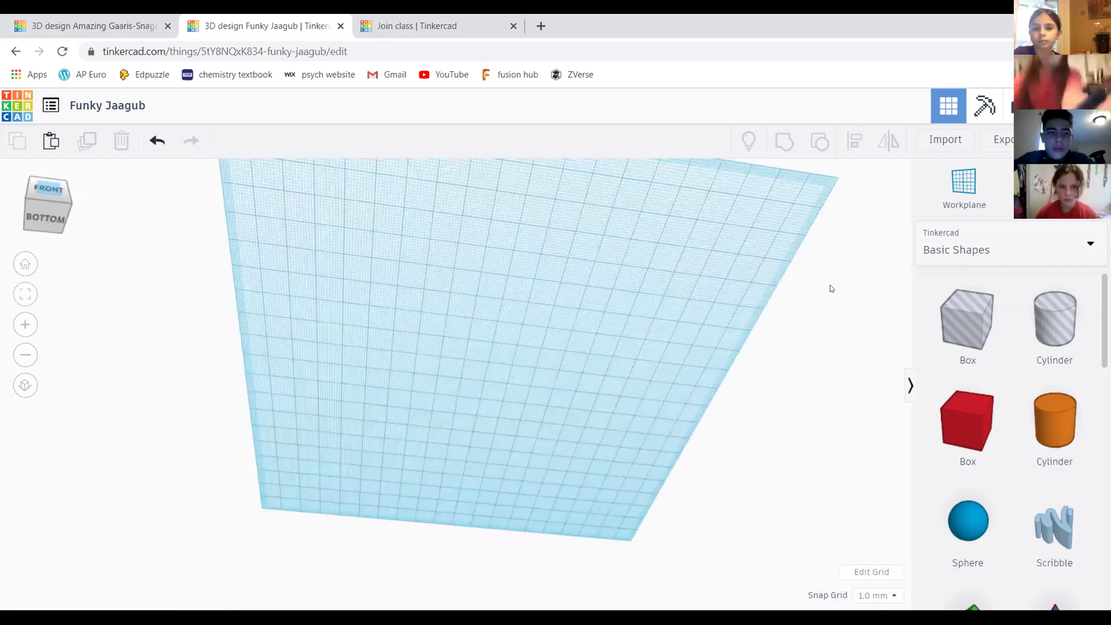
left_click_drag(52, 209, 64, 221)
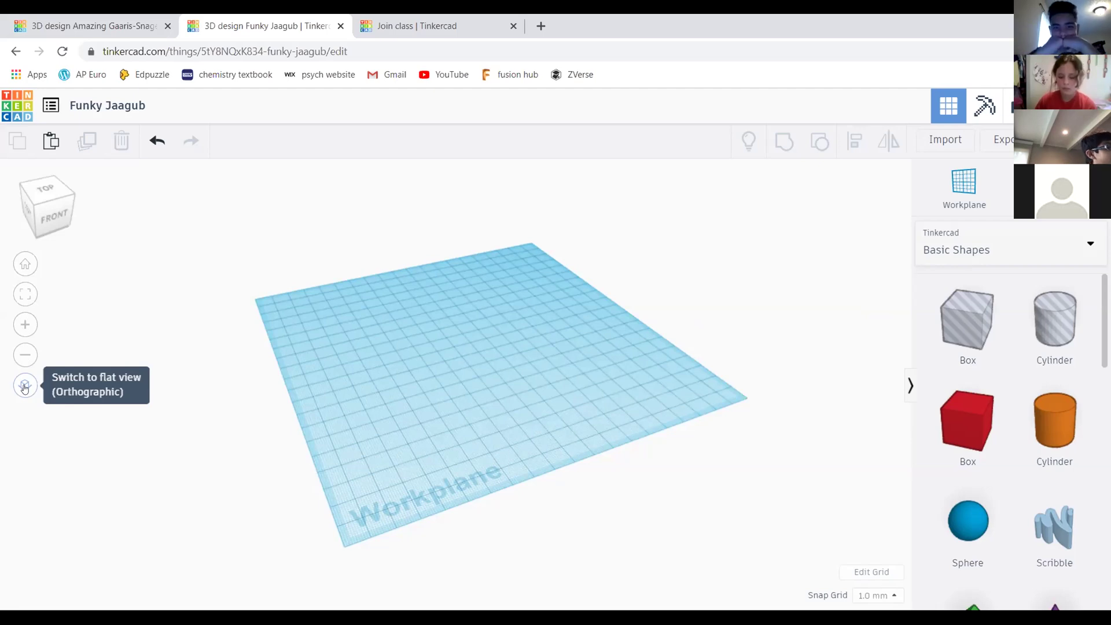
left_click(25, 386)
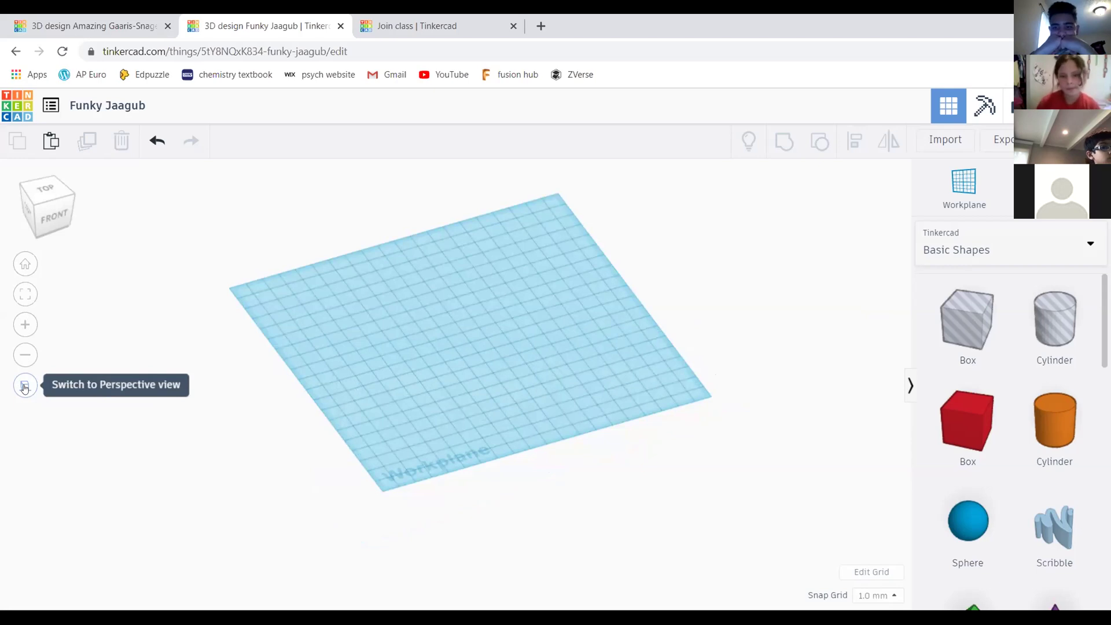
left_click(25, 385)
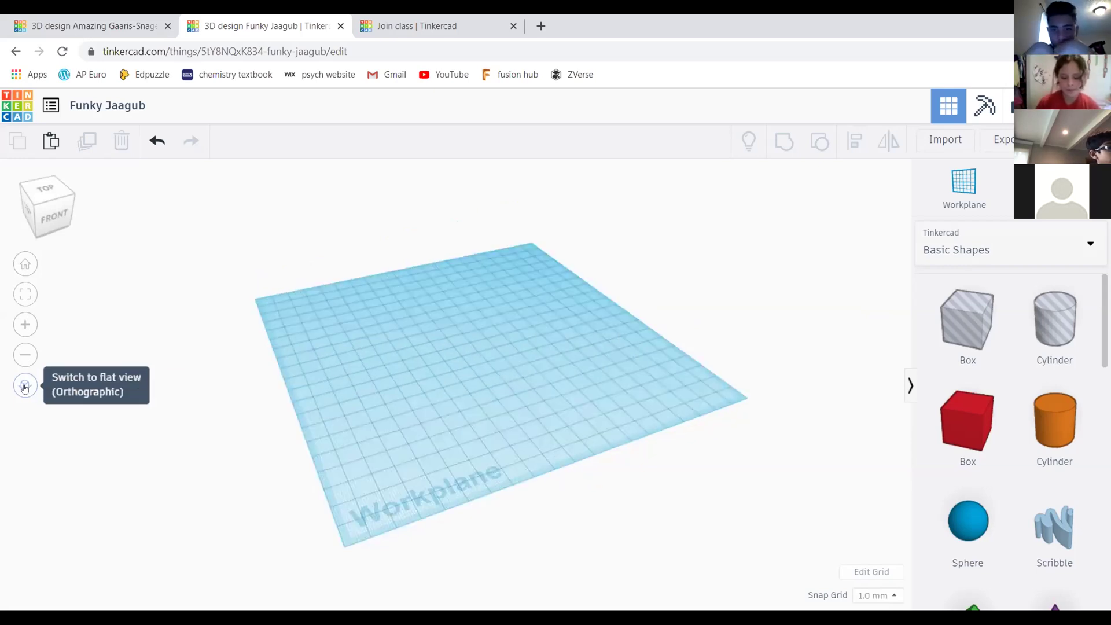
Place a red 20 mm box in the centre of the workplane
right_click_drag(526, 353, 610, 290)
scroll(446, 282, "down", 2)
scroll(446, 285, "up", 2)
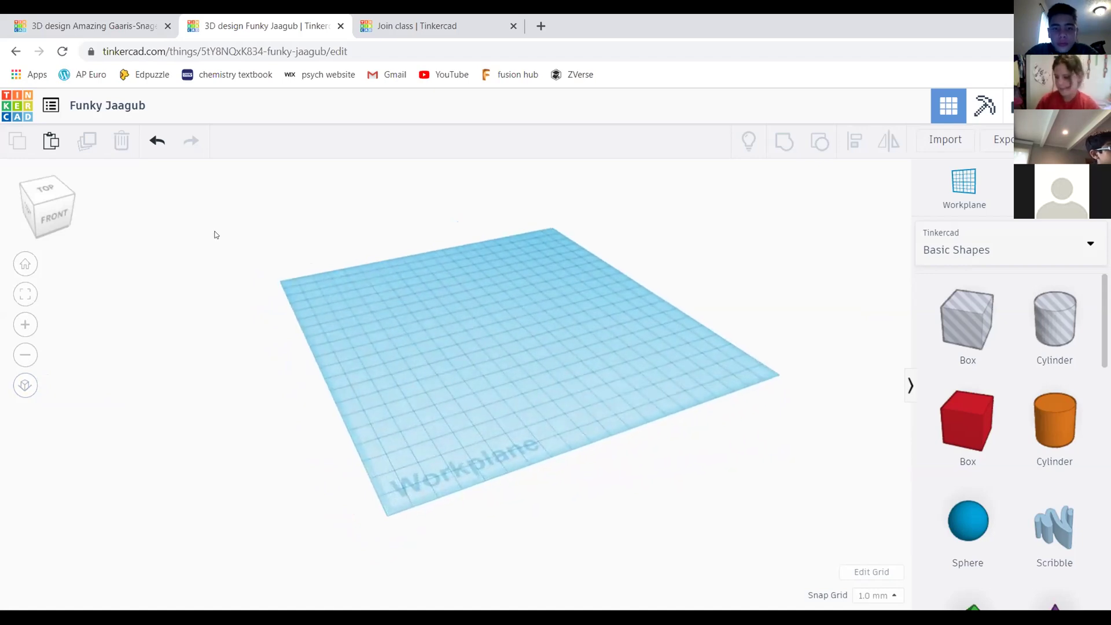
left_click_drag(966, 429, 456, 336)
left_click(49, 198)
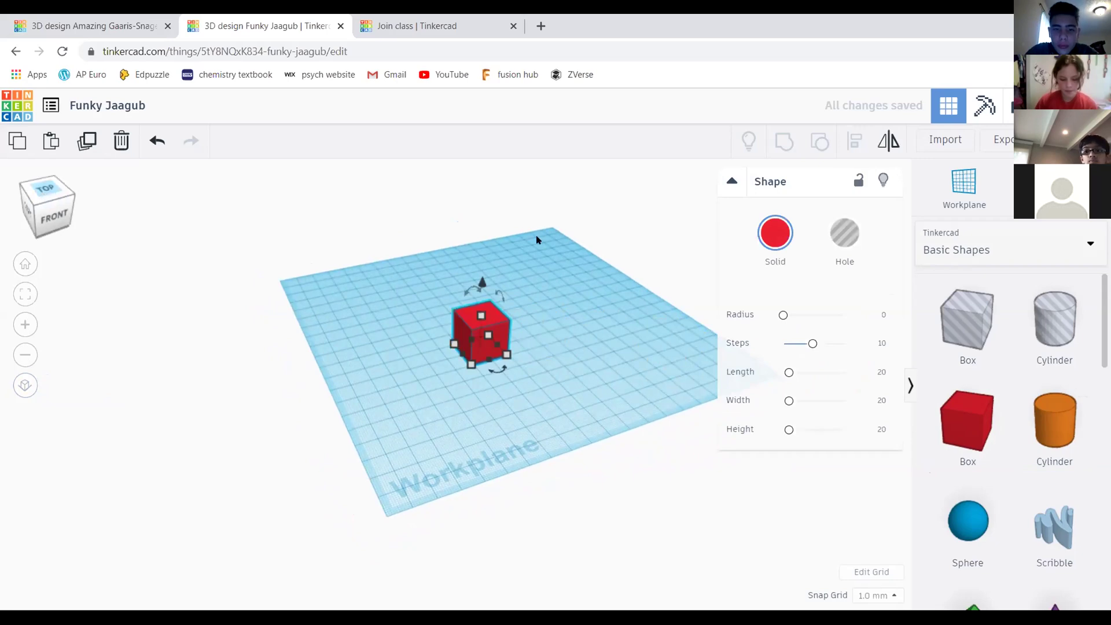
left_click(534, 461)
scroll(534, 462, "up", 6)
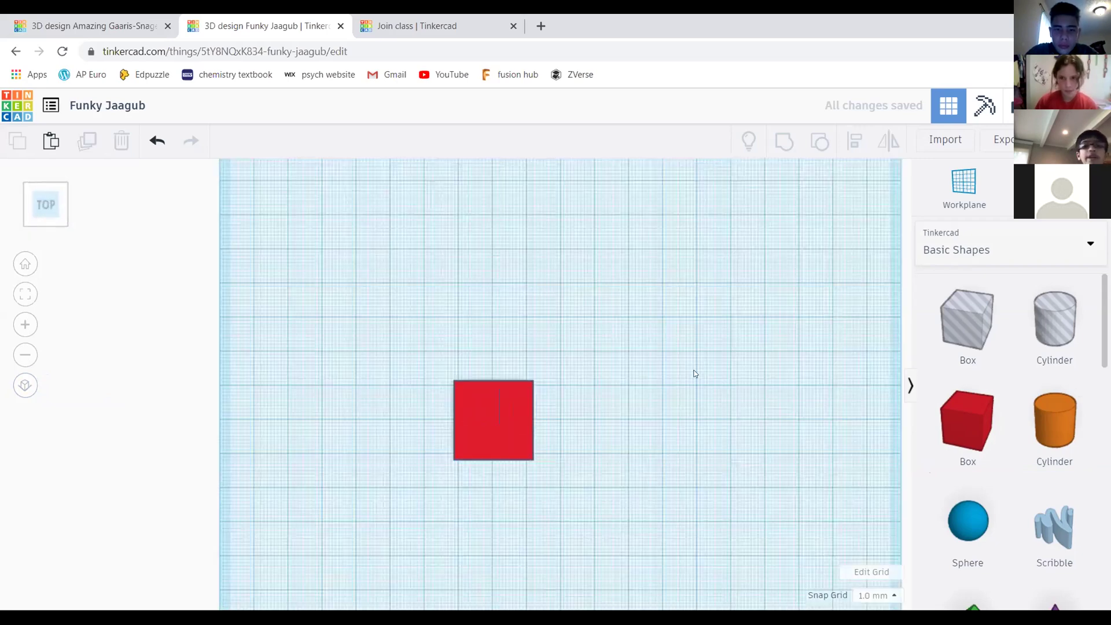
scroll(579, 285, "down", 3)
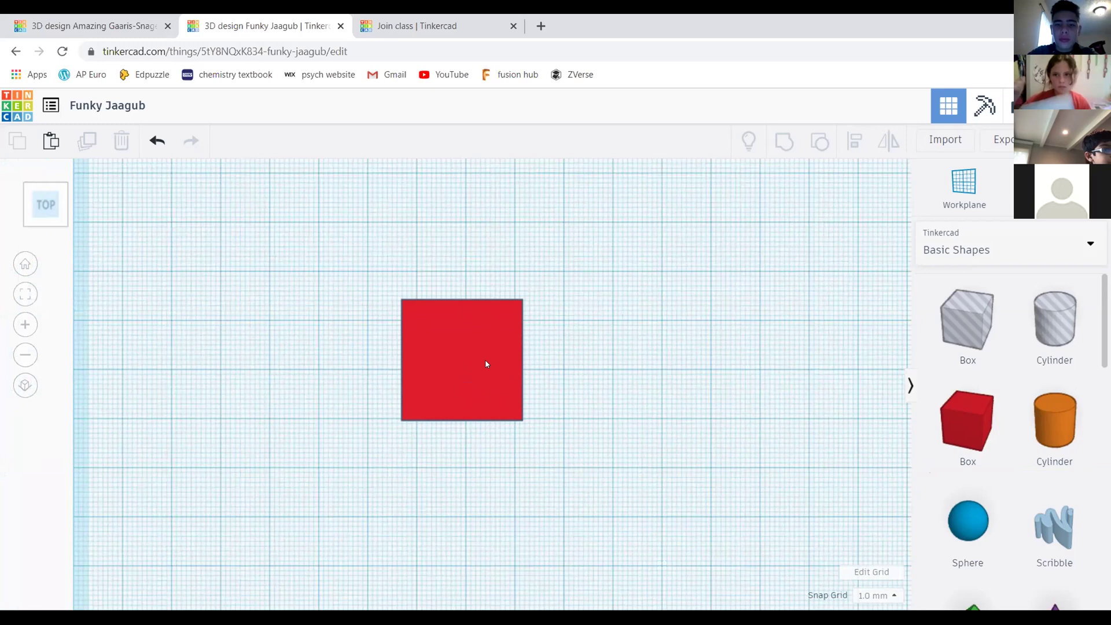
left_click(501, 355)
left_click(567, 275)
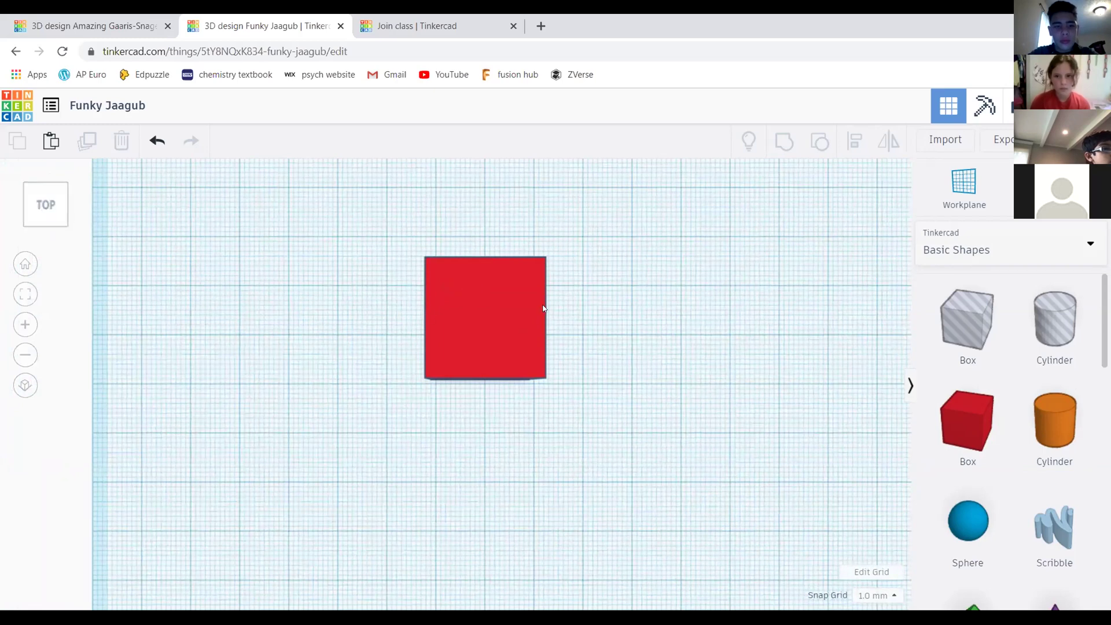
scroll(502, 270, "up", 4)
scroll(578, 491, "down", 3)
scroll(361, 240, "up", 2)
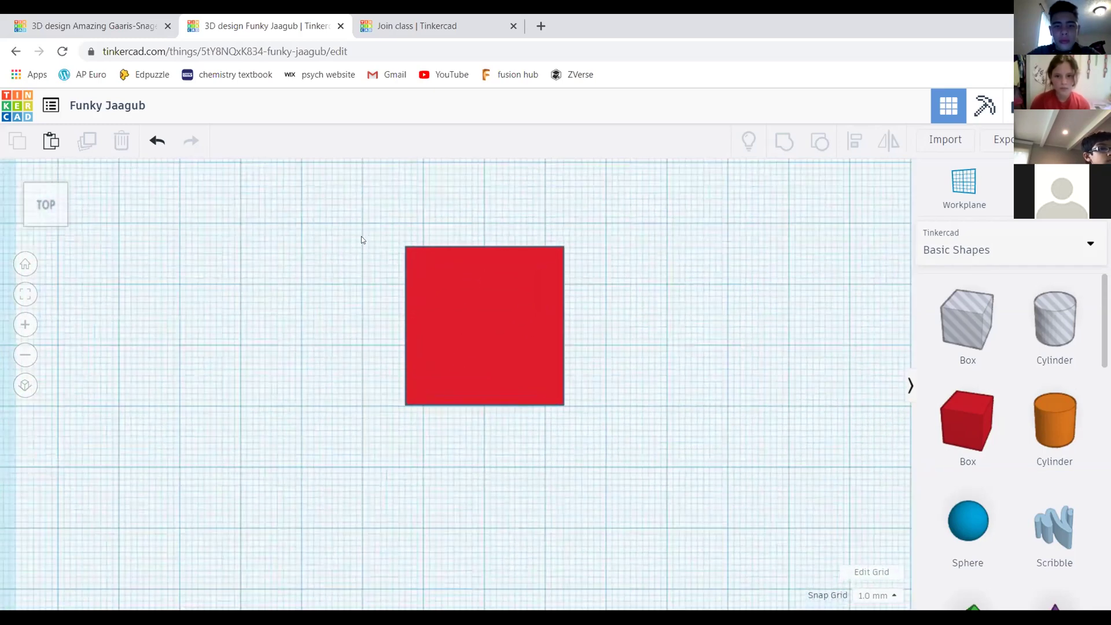
left_click(45, 225)
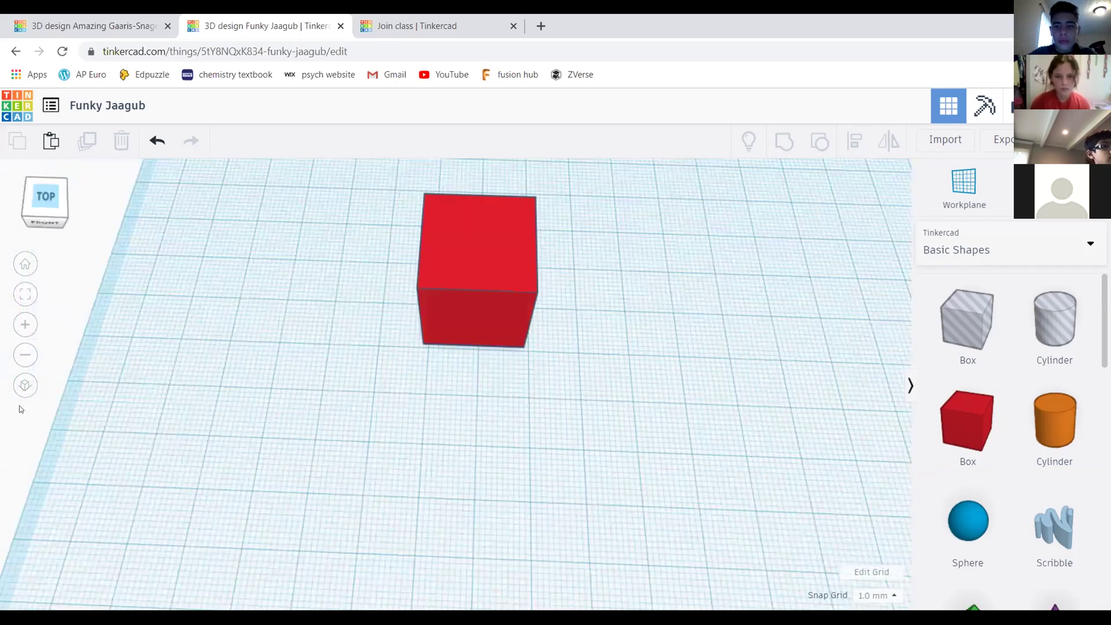
left_click(25, 385)
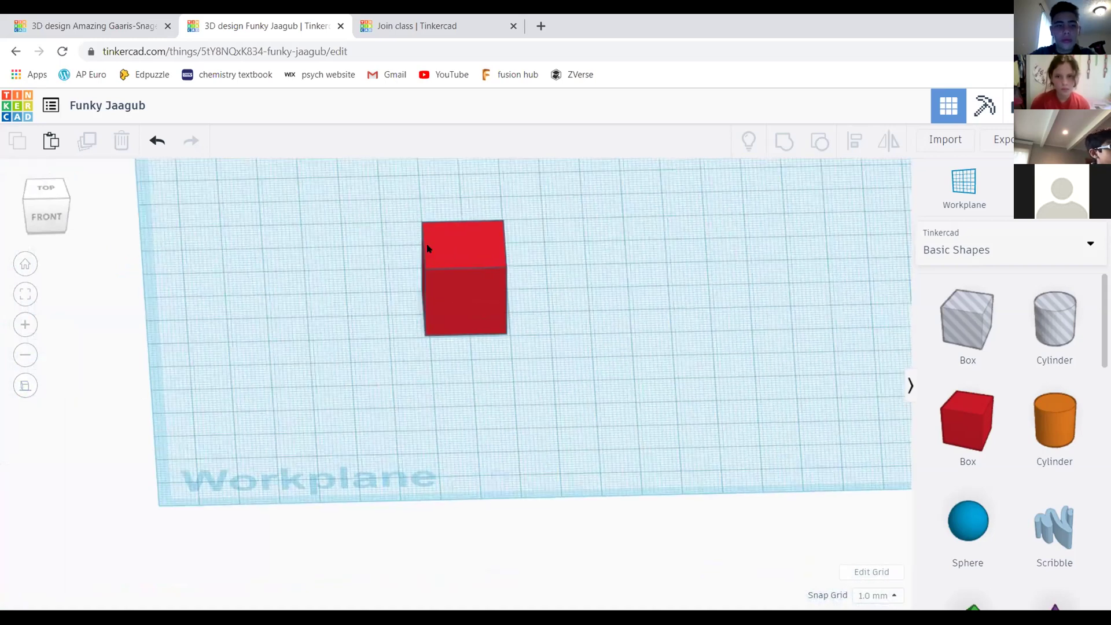
scroll(516, 342, "up", 3)
left_click(46, 189)
middle_click_drag(622, 374, 617, 337)
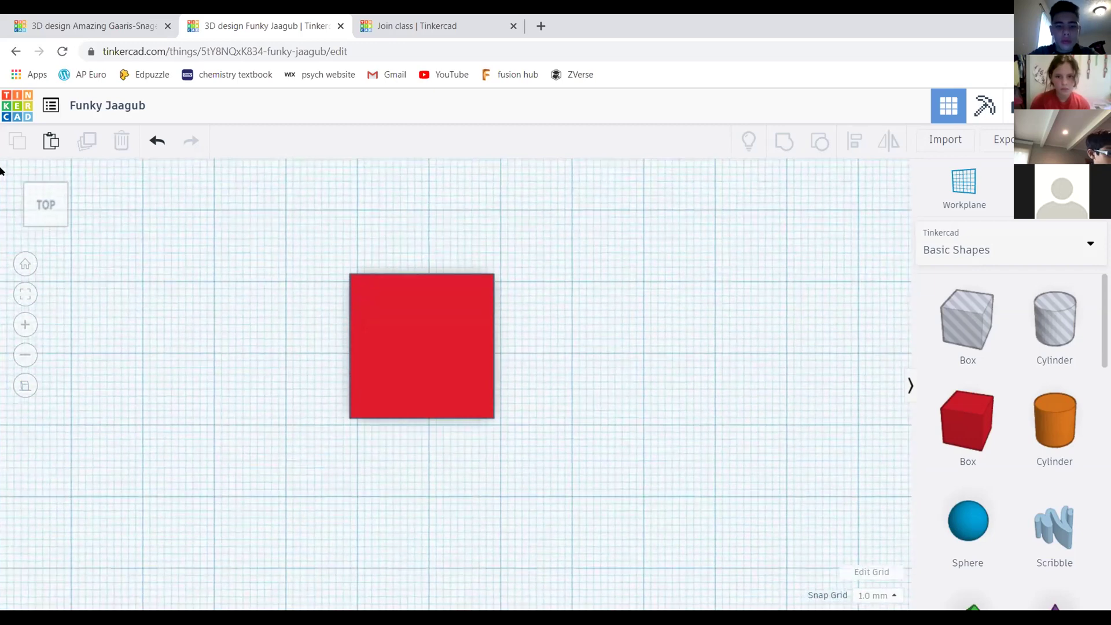
left_click_drag(41, 213, 734, 359)
scroll(738, 305, "down", 3)
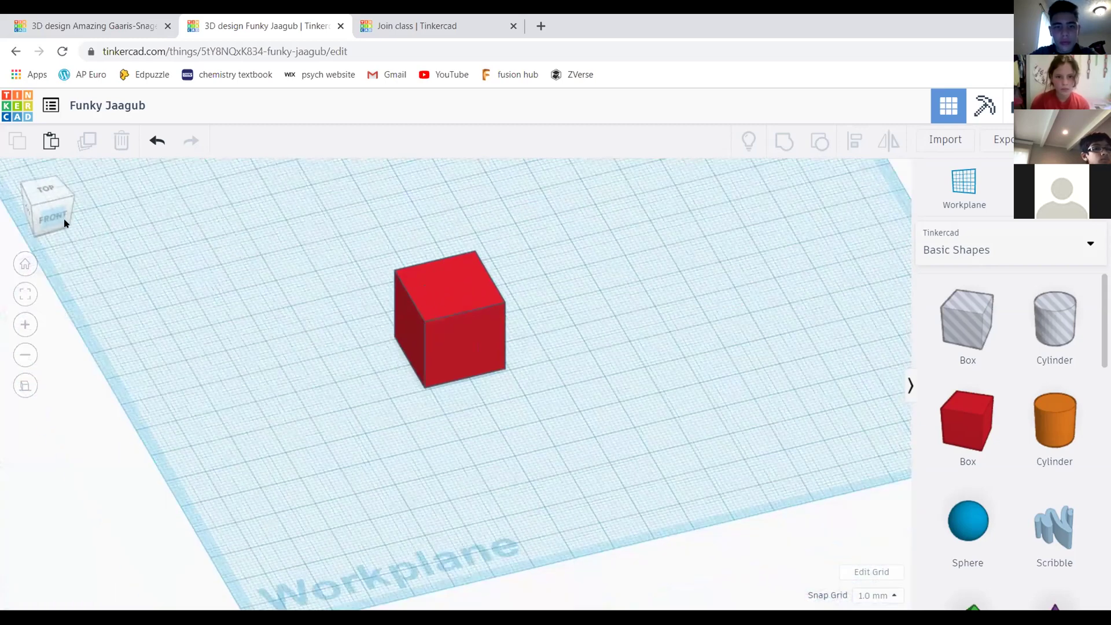
left_click_drag(41, 212, 87, 206)
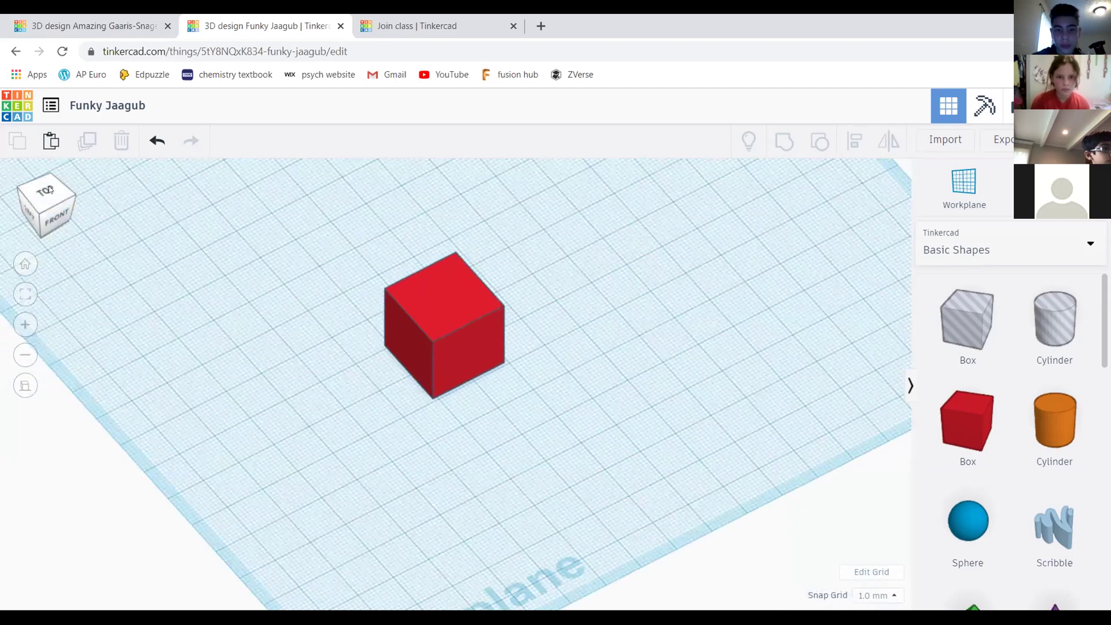
right_click_drag(441, 340, 512, 315)
scroll(512, 316, "up", 3)
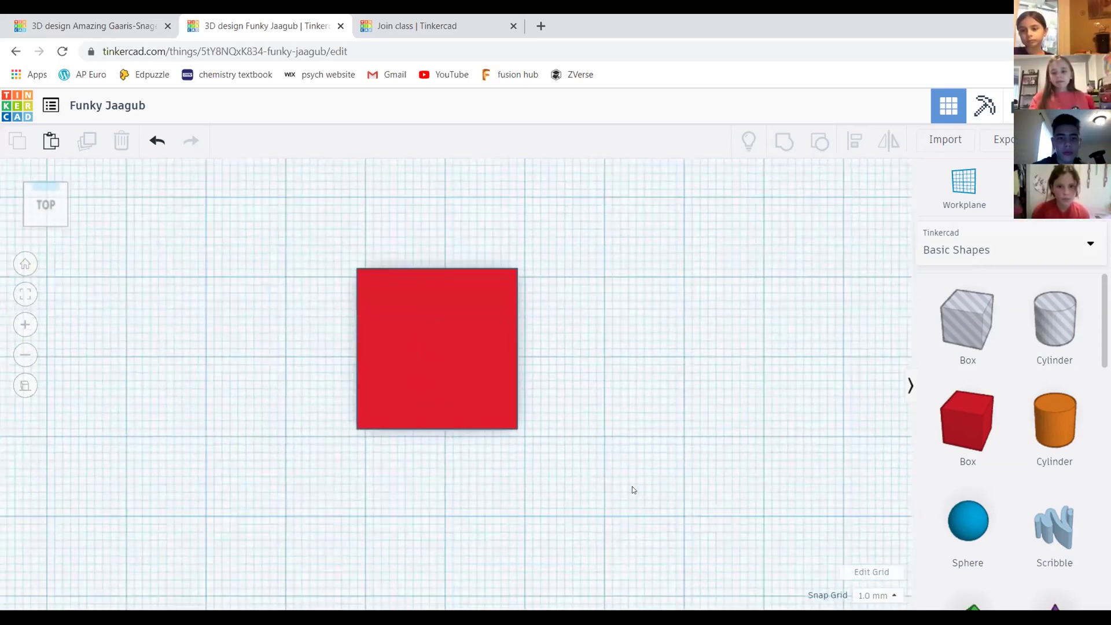
Reset to the Home view of the whole workplane and switch to perspective
left_click_drag(49, 208, 22, 212)
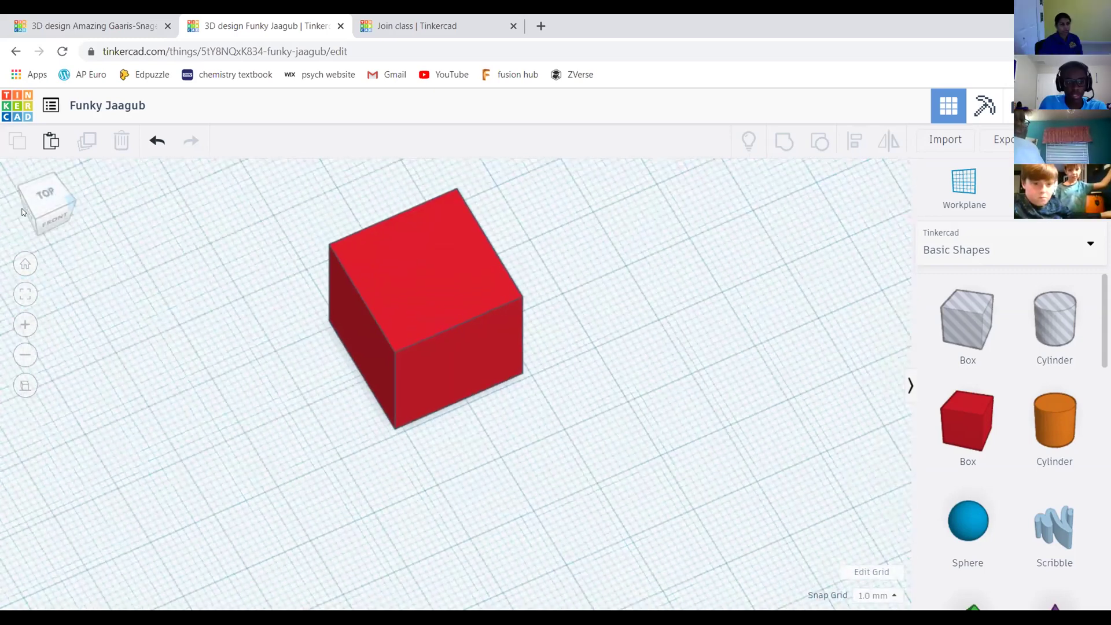
left_click(40, 211)
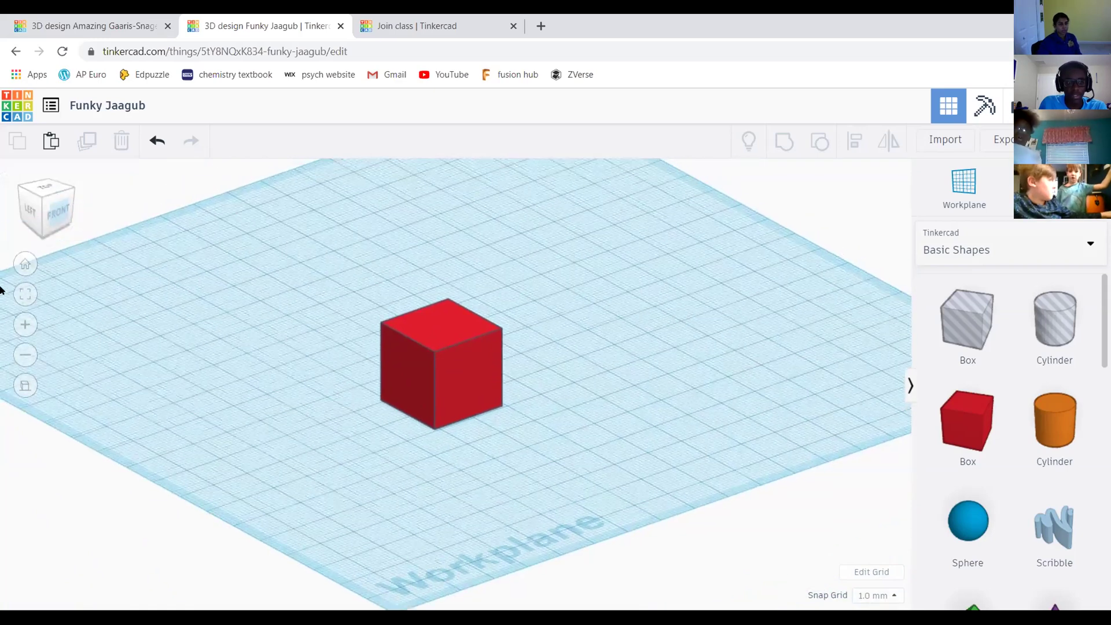
left_click(25, 264)
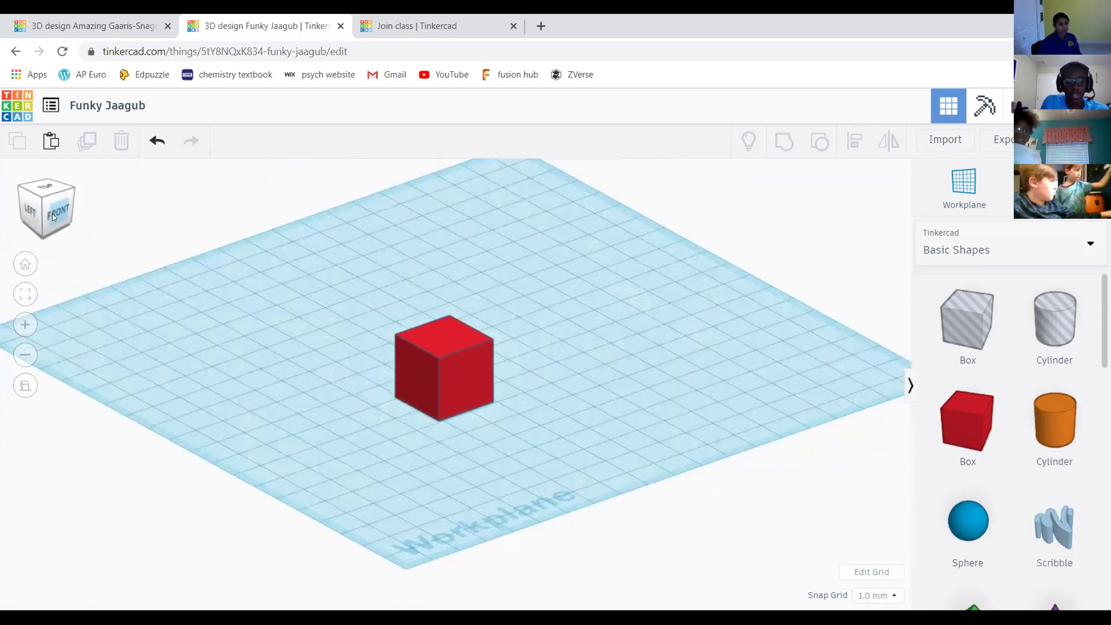
left_click(24, 386)
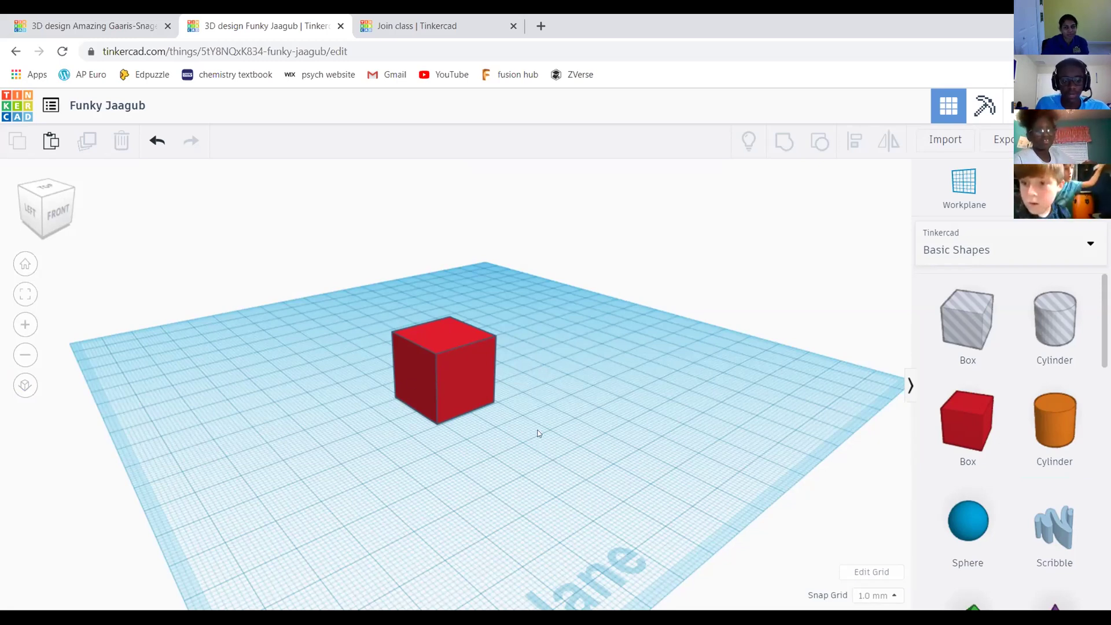
right_click_drag(578, 428, 680, 416)
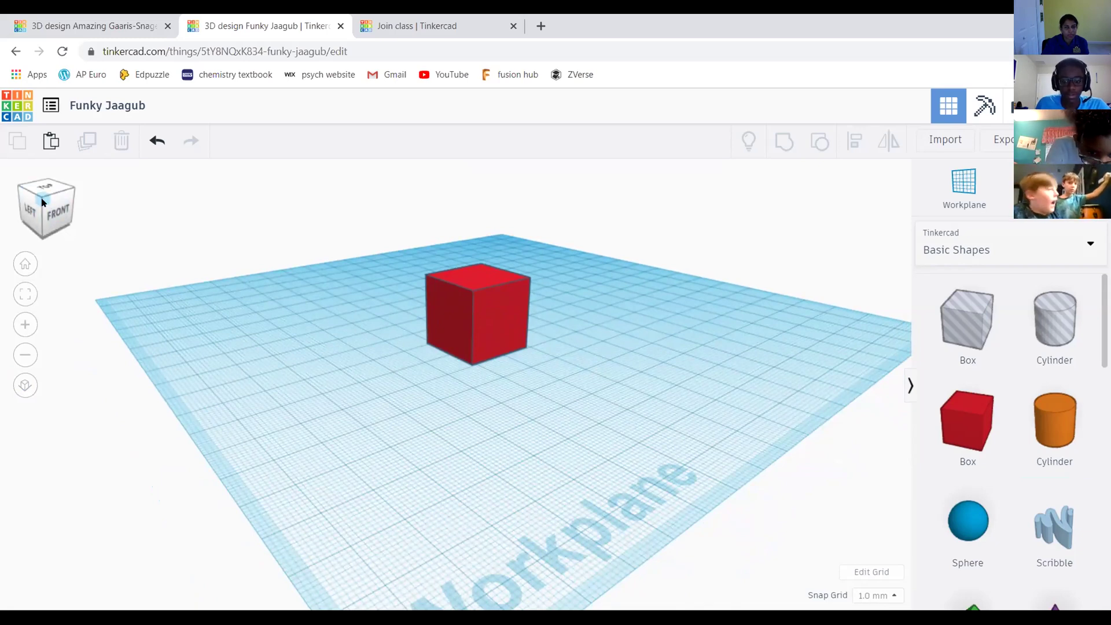
middle_click_drag(778, 422, 778, 413)
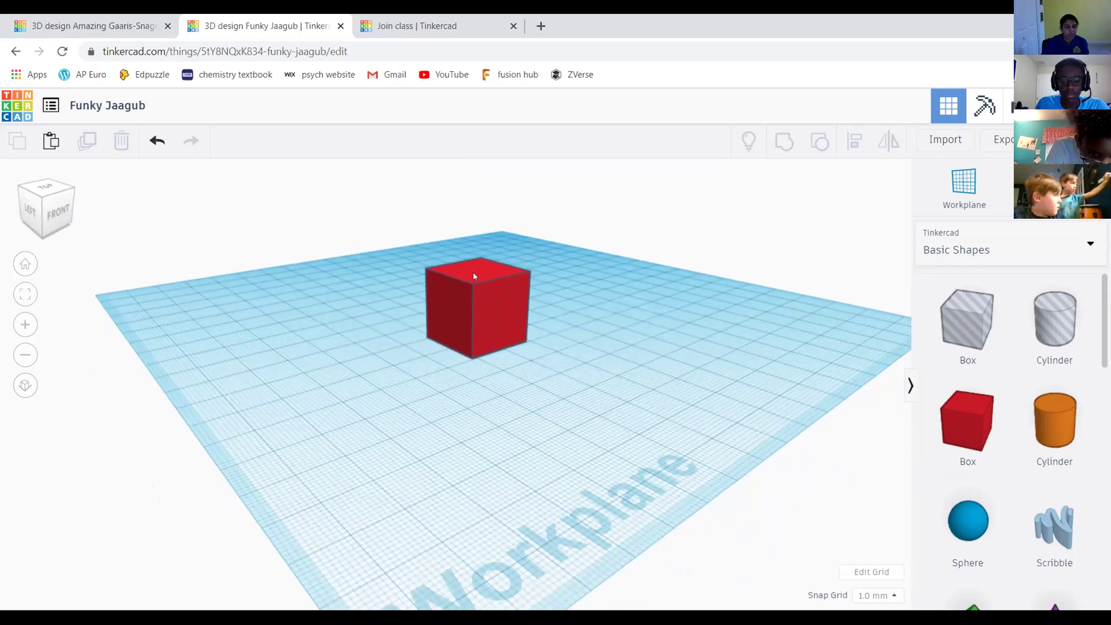
scroll(475, 283, "up", 2)
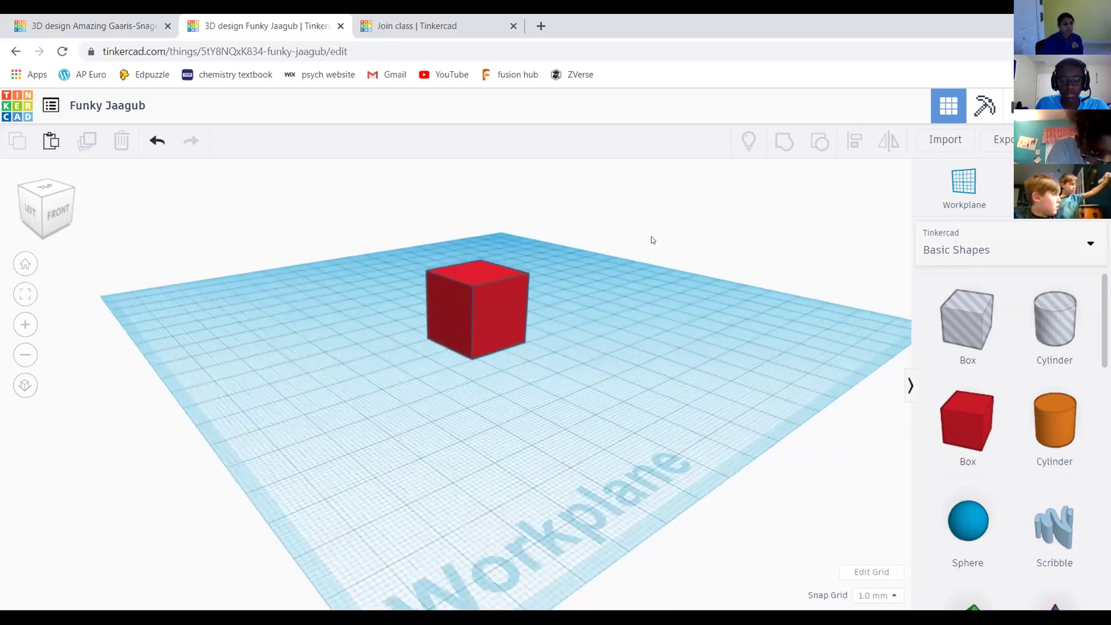
scroll(503, 306, "up", 3)
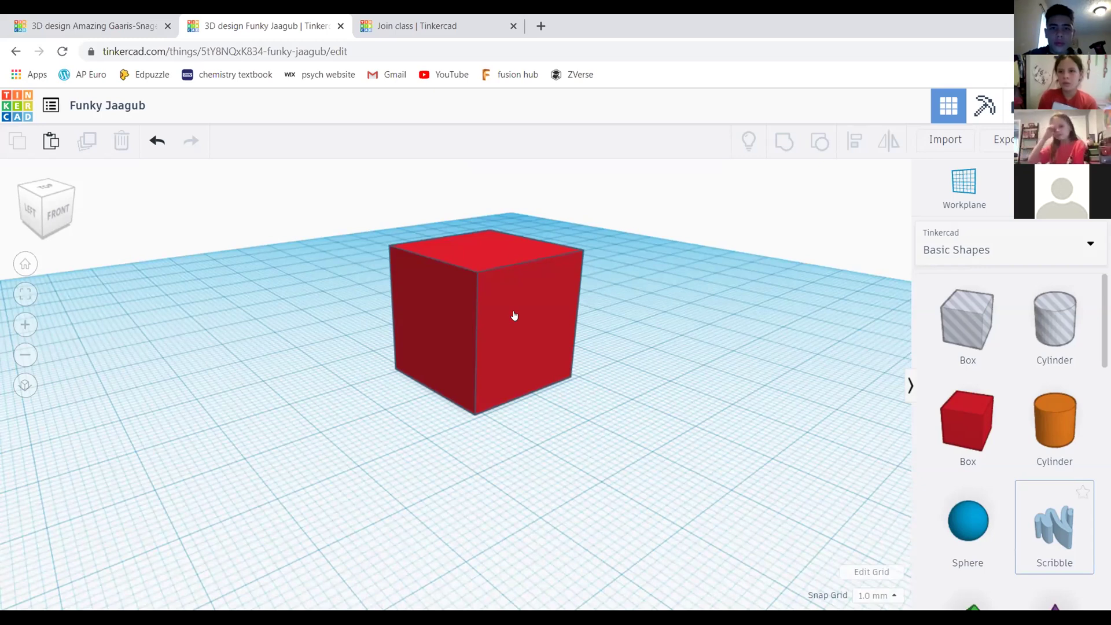
scroll(661, 297, "down", 2)
middle_click_drag(641, 347, 624, 329)
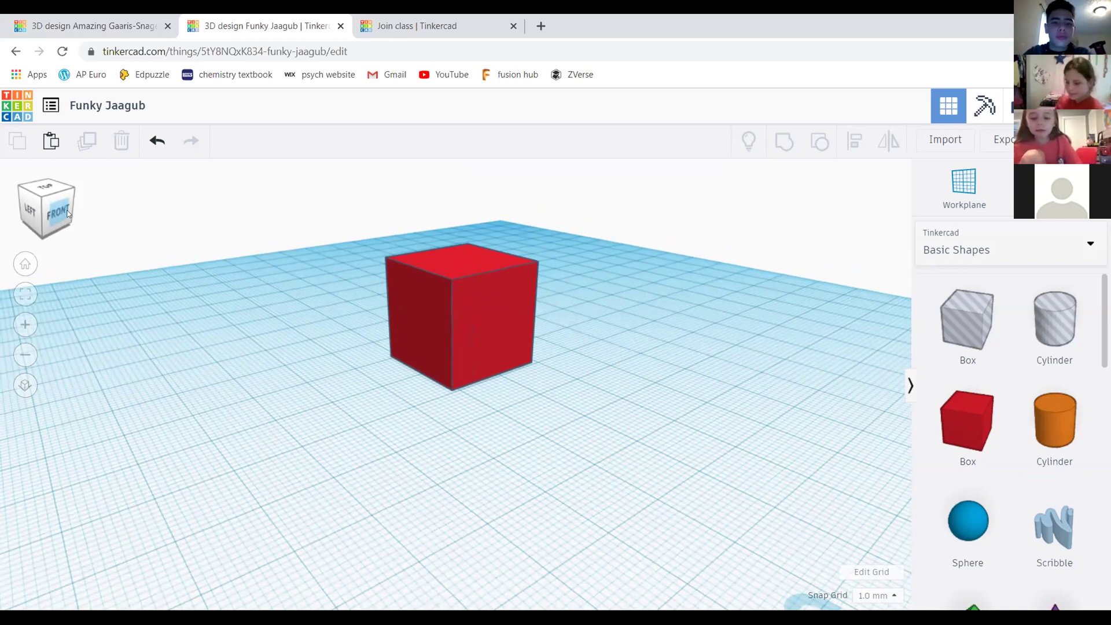
left_click(61, 211)
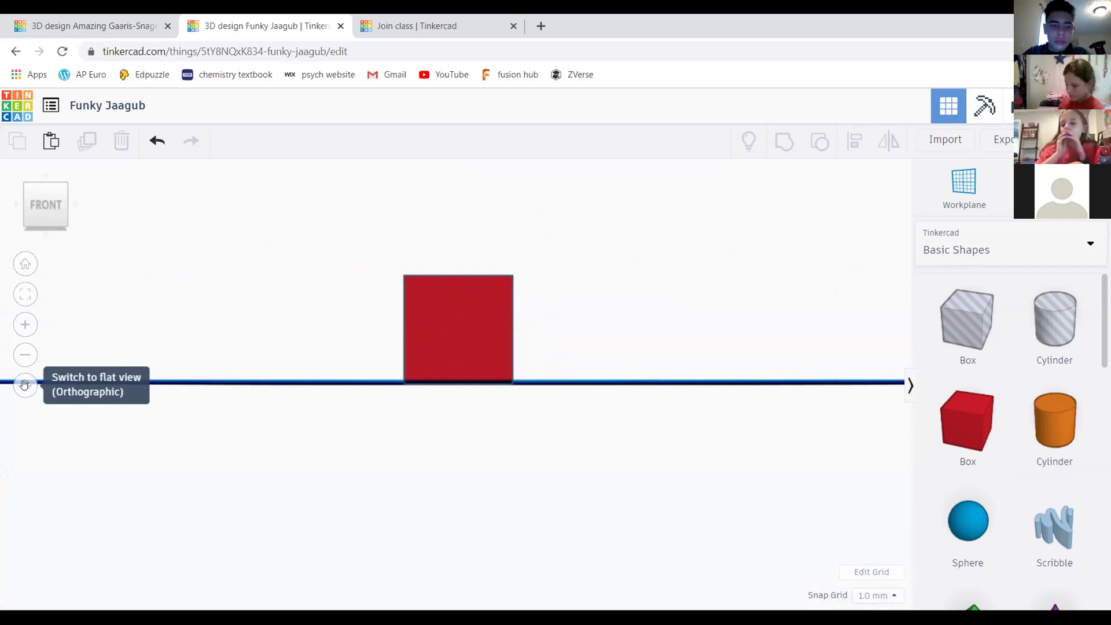
left_click_drag(59, 210, 471, 310)
Select the red 20 mm box and delete it from the workplane
left_click(497, 312)
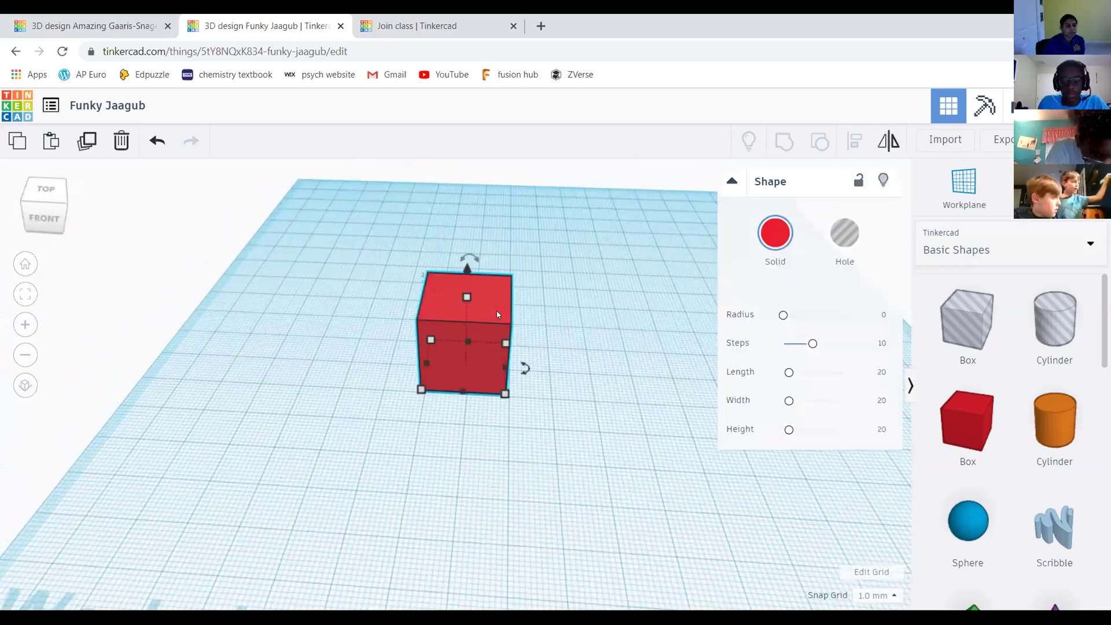
key("Delete")
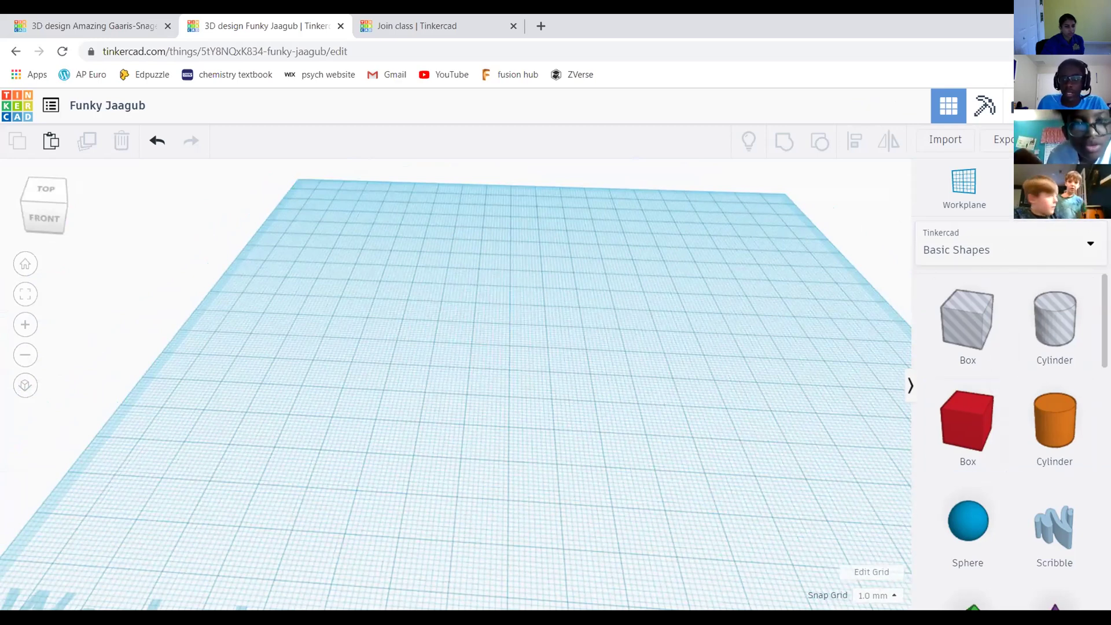
scroll(1054, 358, "down", 1)
scroll(1065, 336, "up", 1)
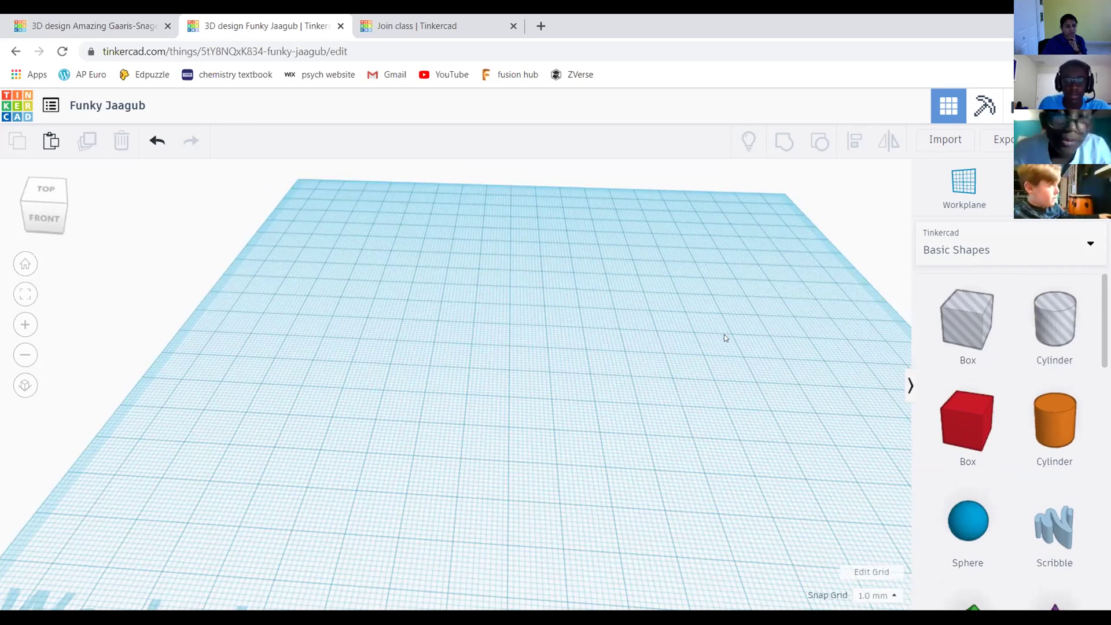
scroll(724, 335, "down", 3)
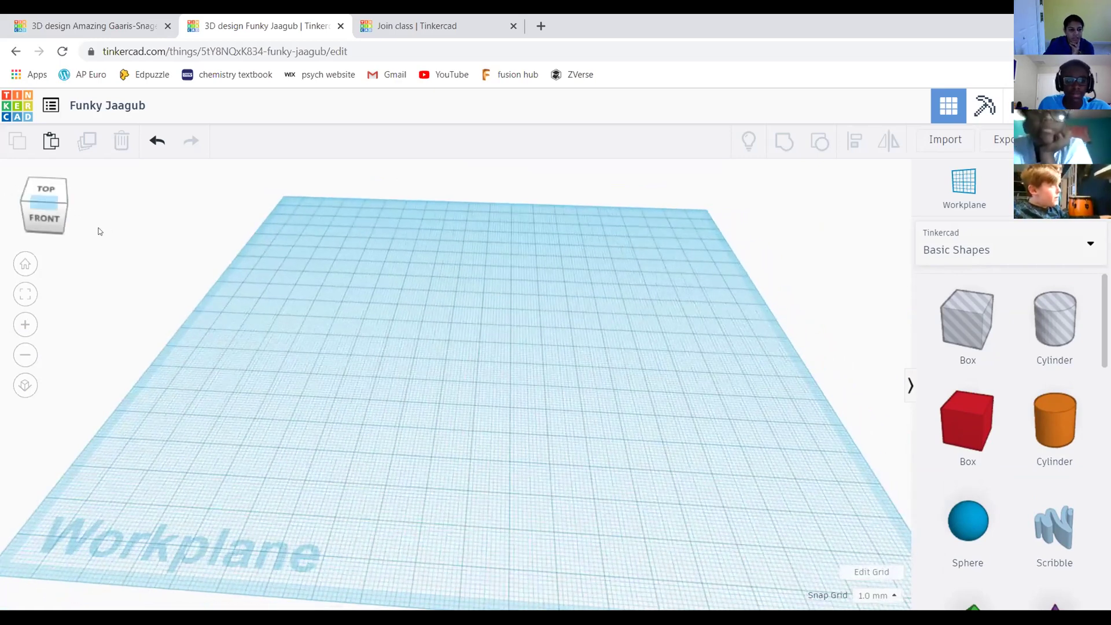
scroll(799, 348, "up", 3)
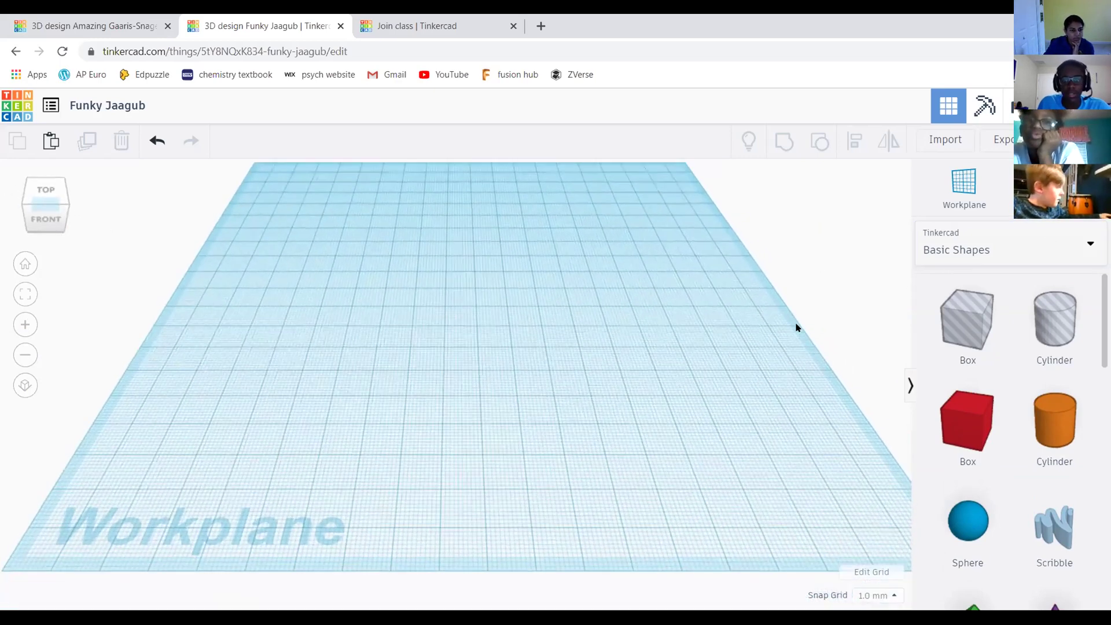
scroll(806, 344, "down", 3)
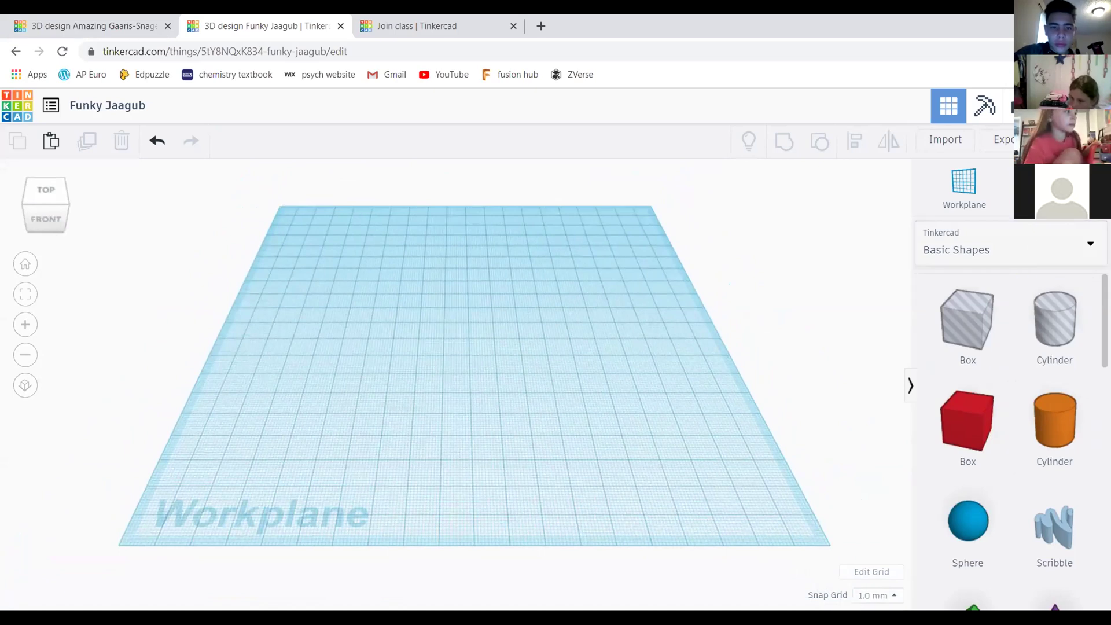
Drag a new red box from Basic Shapes onto the workplane
scroll(1012, 440, "down", 12)
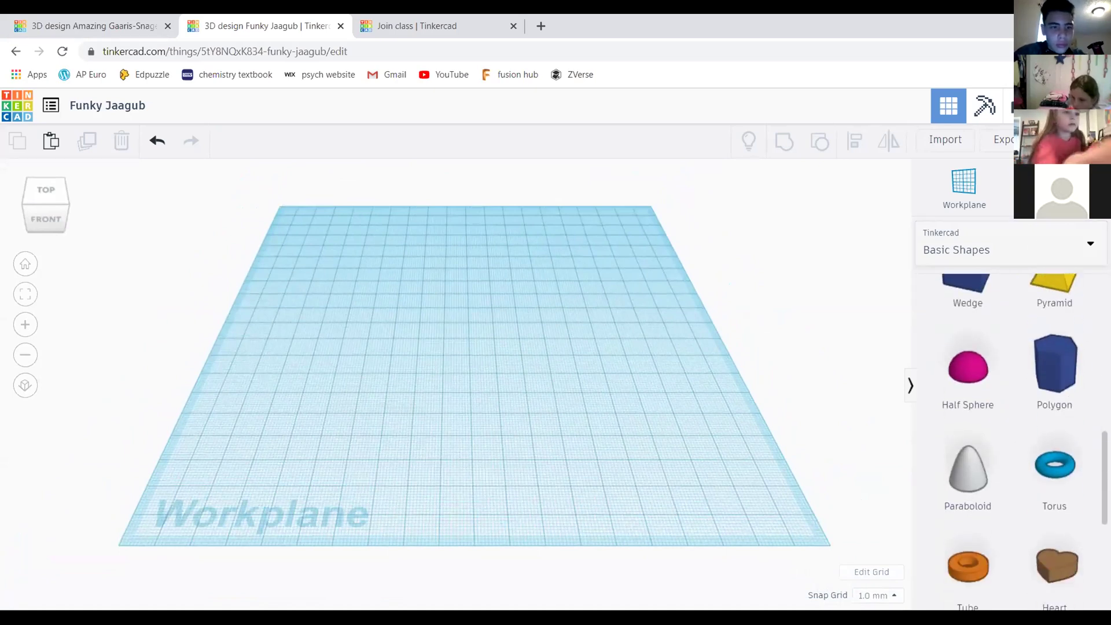
scroll(1012, 440, "down", 1)
scroll(1011, 440, "up", 13)
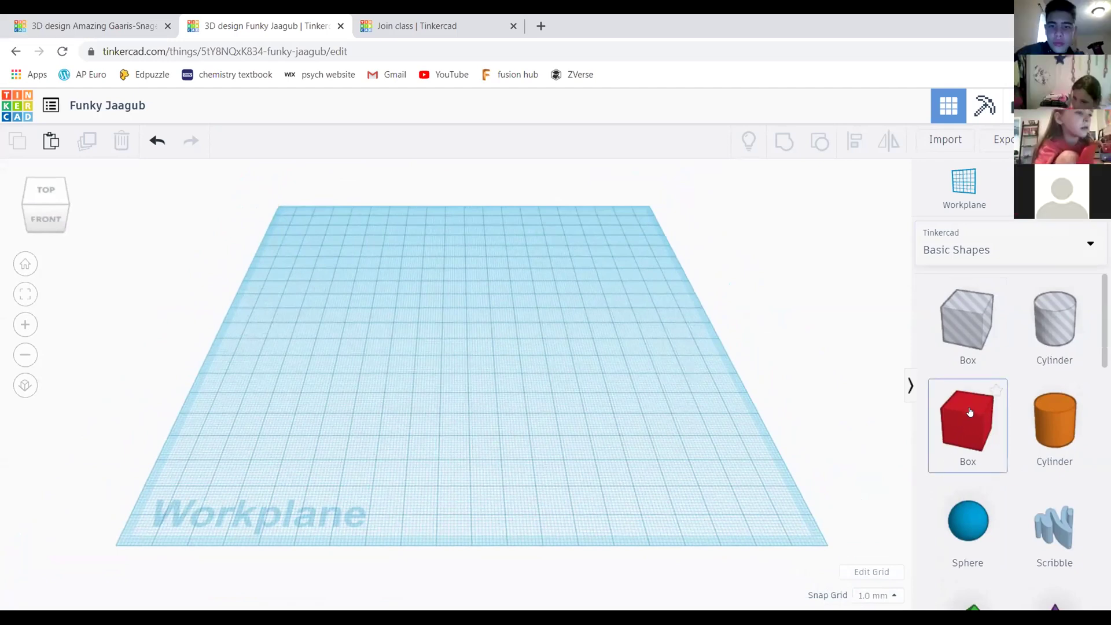
left_click_drag(968, 410, 828, 361)
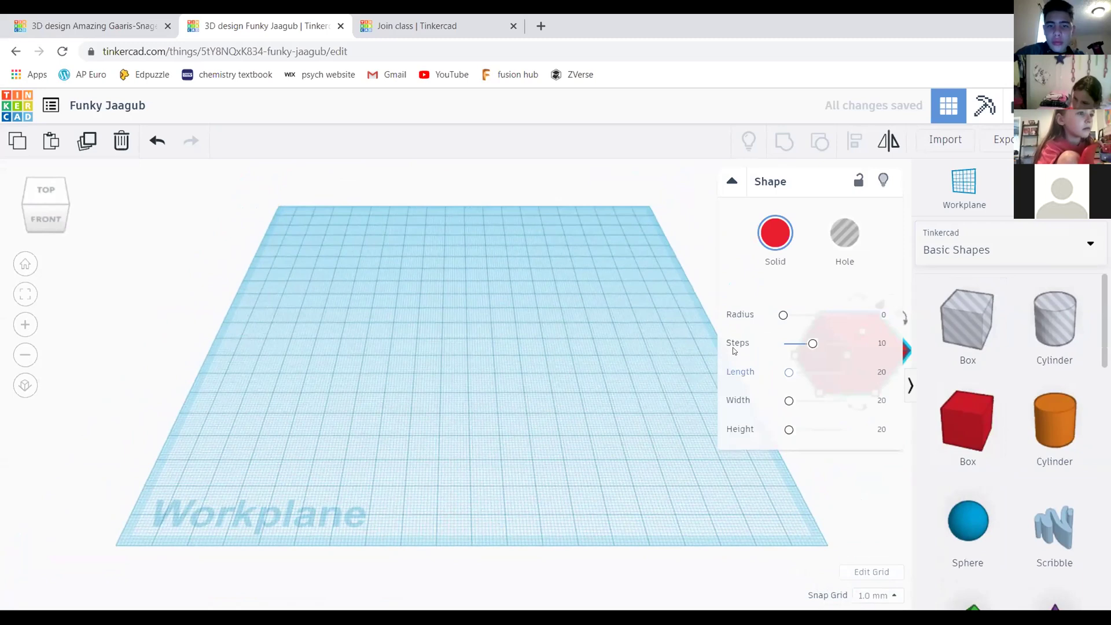
Reposition the red box left, then back right near the workplane centre
middle_click_drag(429, 372, 324, 368)
left_click_drag(682, 331, 214, 299)
middle_click_drag(267, 296, 418, 317)
left_click_drag(418, 318, 485, 322)
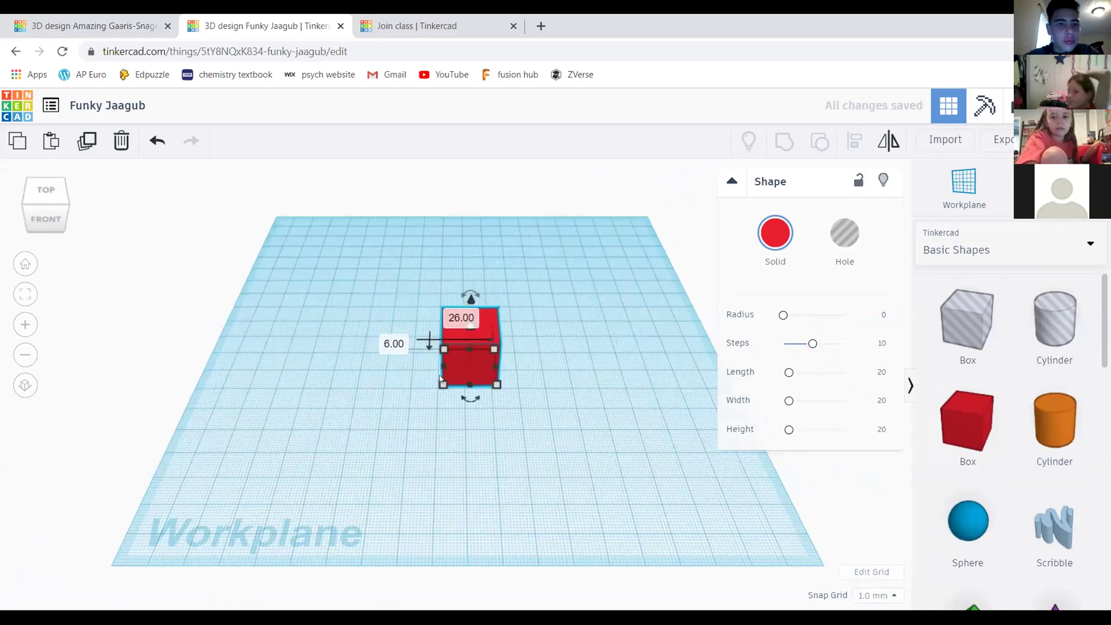
scroll(475, 330, "up", 1)
scroll(571, 276, "up", 3)
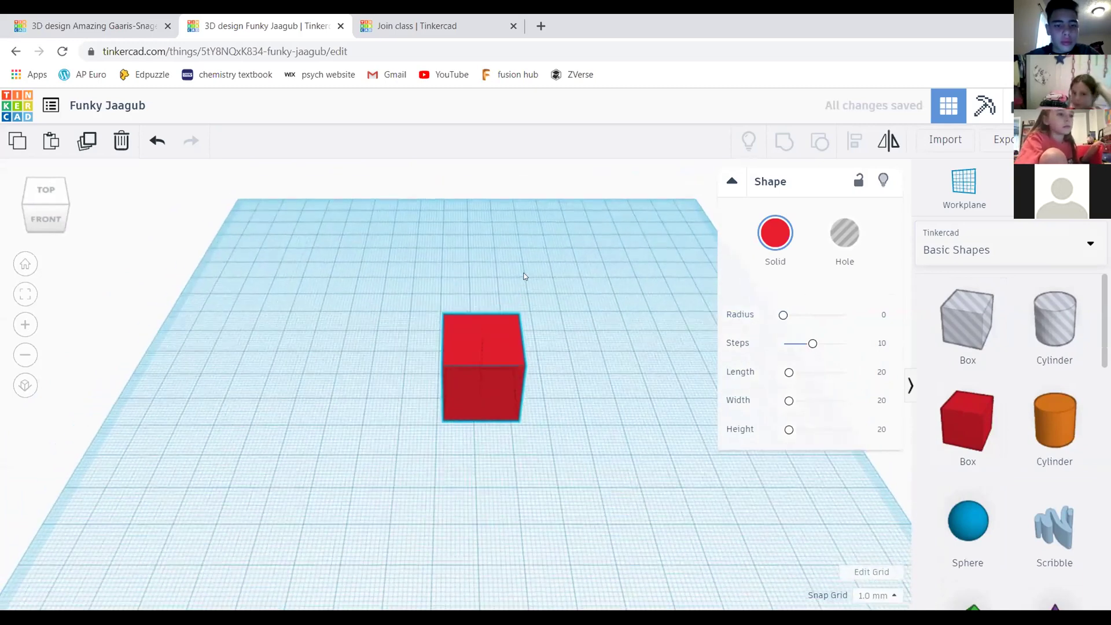
scroll(613, 330, "up", 3)
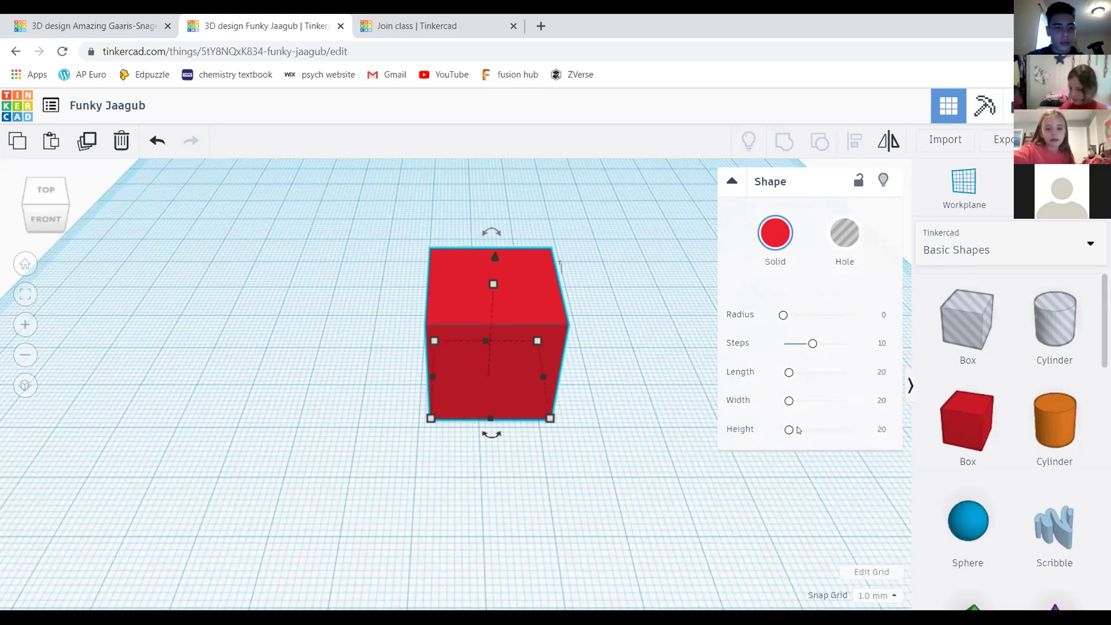
left_click(475, 294)
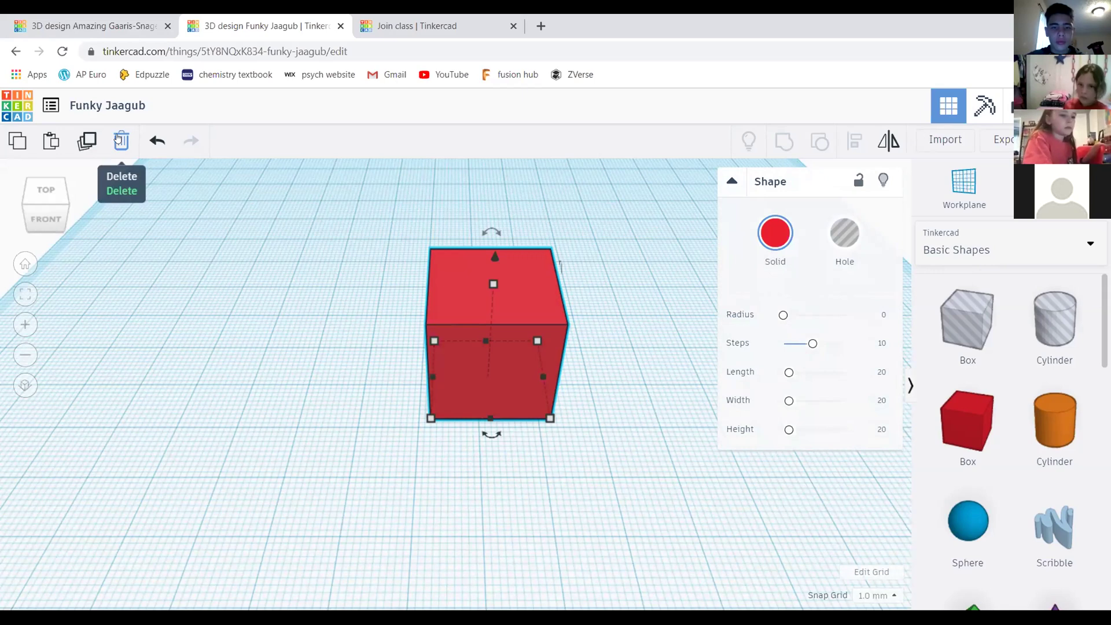
left_click(325, 224)
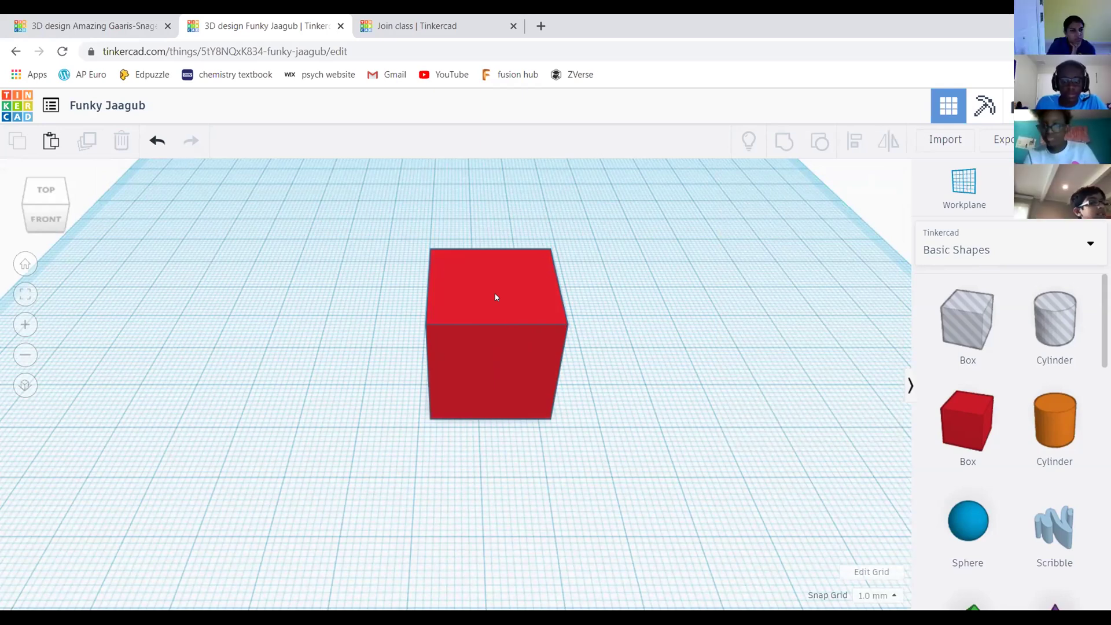
scroll(501, 300, "down", 5)
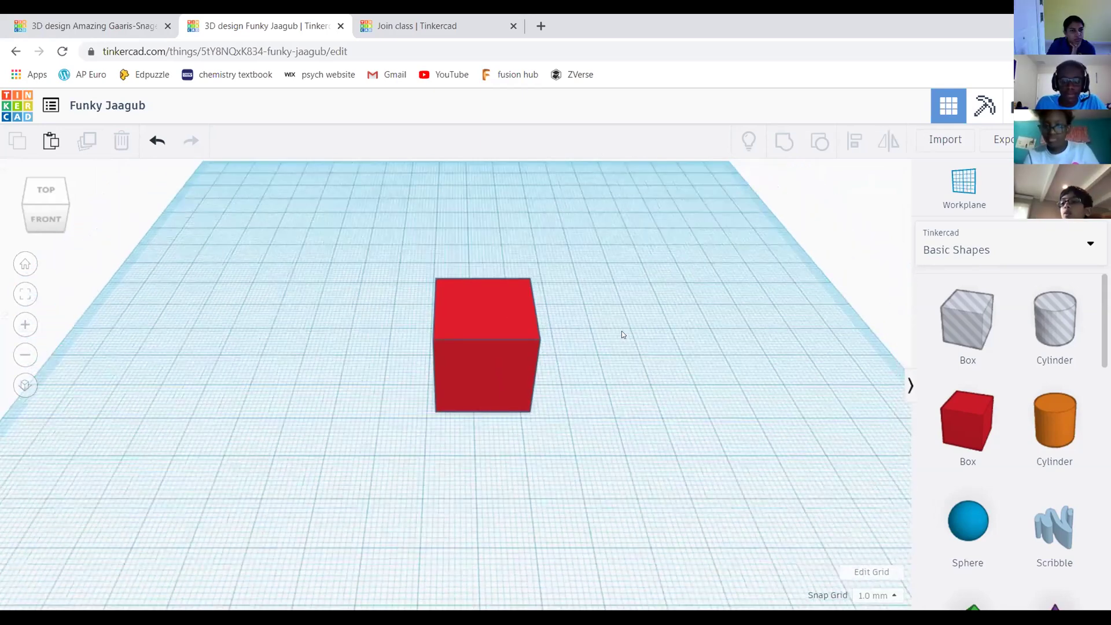
scroll(501, 355, "up", 3)
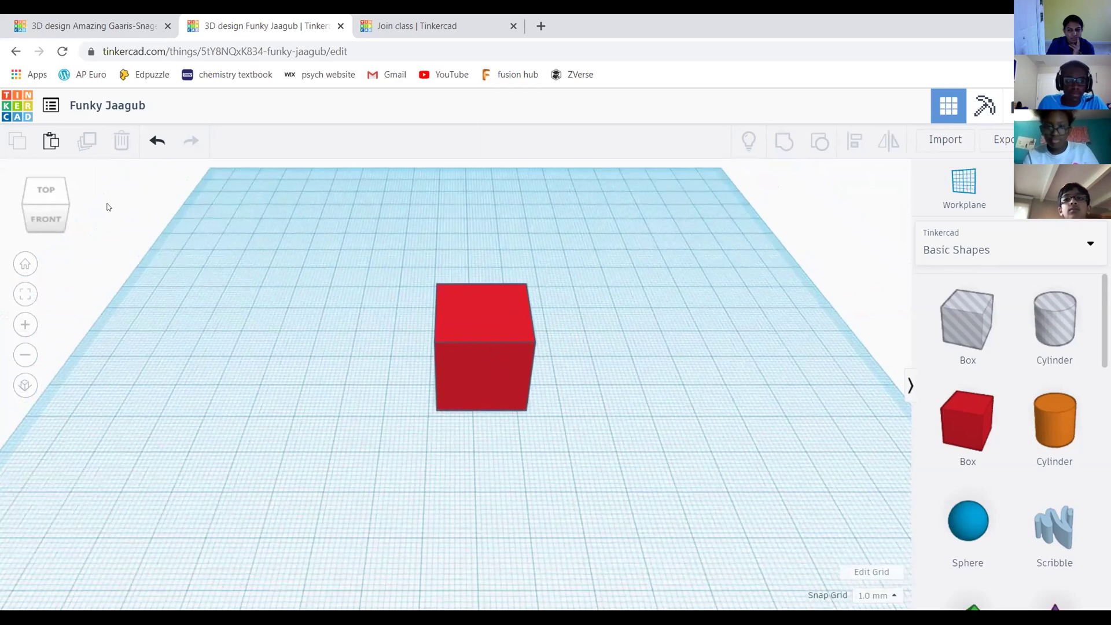
Select the red box and turn the view to its top-front
mouse_move(69, 197)
left_mouse_down()
mouse_move(61, 191)
mouse_move(70, 195)
left_mouse_up()
left_click(471, 356)
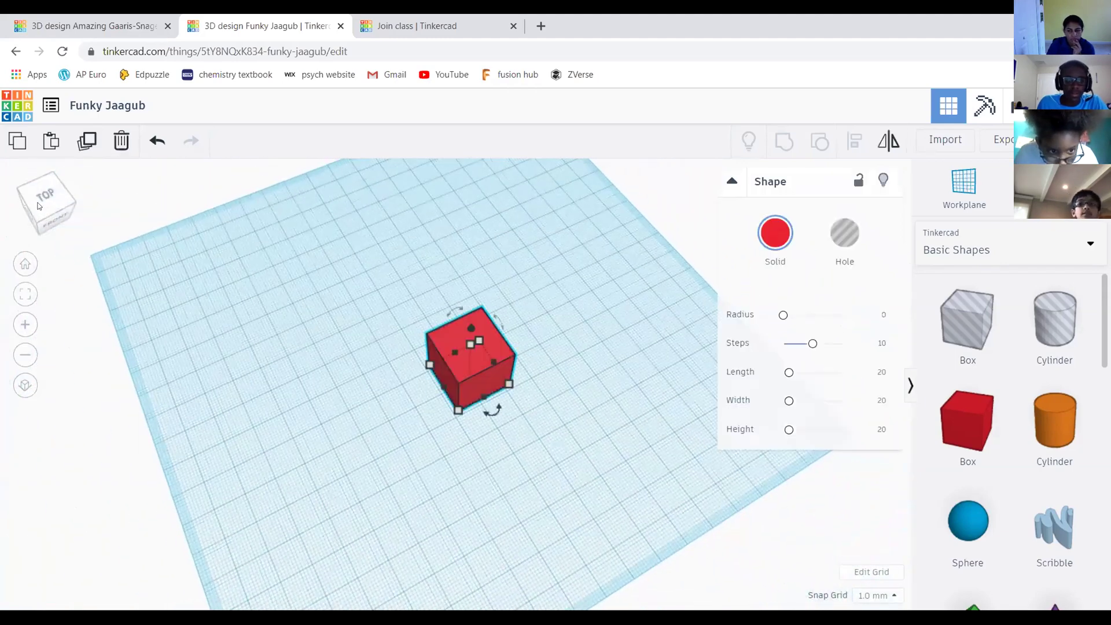
left_click(49, 207)
scroll(521, 247, "up", 5)
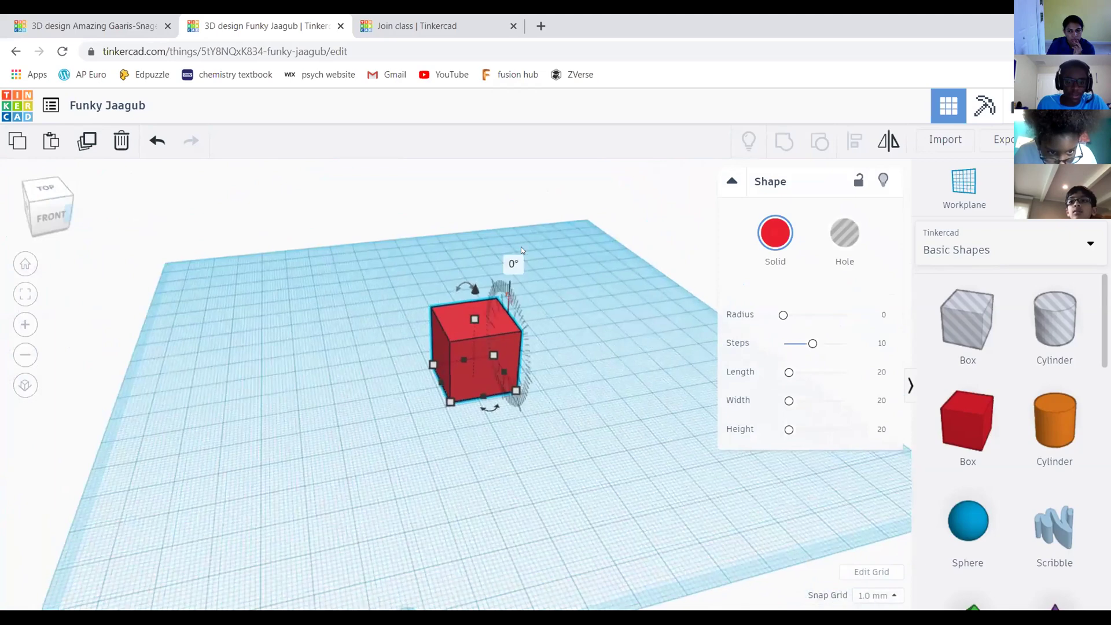
left_click(49, 215)
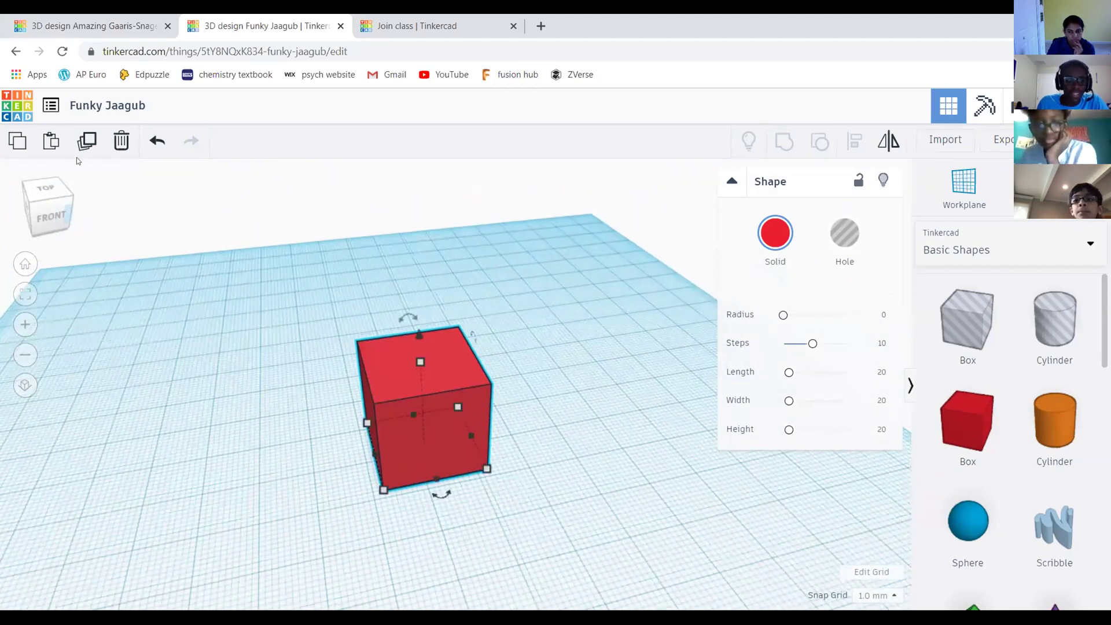
left_click(60, 206)
Orbit to a lower angled view so the box's 20.00 side measurements show
right_click_drag(347, 446, 539, 405)
scroll(568, 388, "down", 2)
scroll(550, 341, "up", 3)
right_click_drag(547, 332, 554, 300)
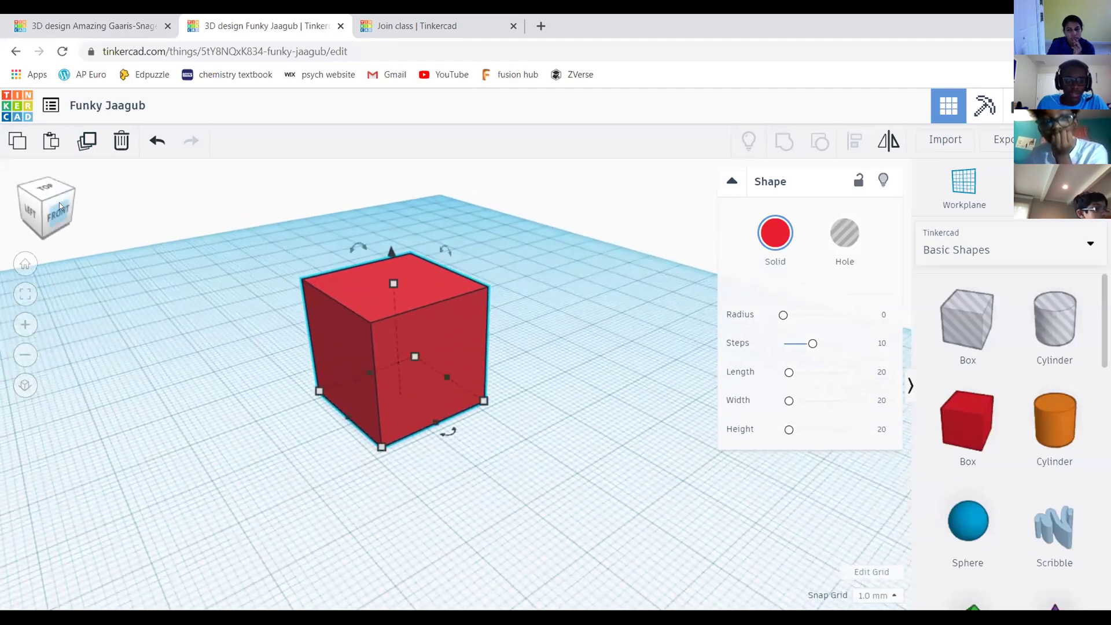
left_click(56, 206)
right_click_drag(486, 370, 532, 365)
mouse_move(470, 411)
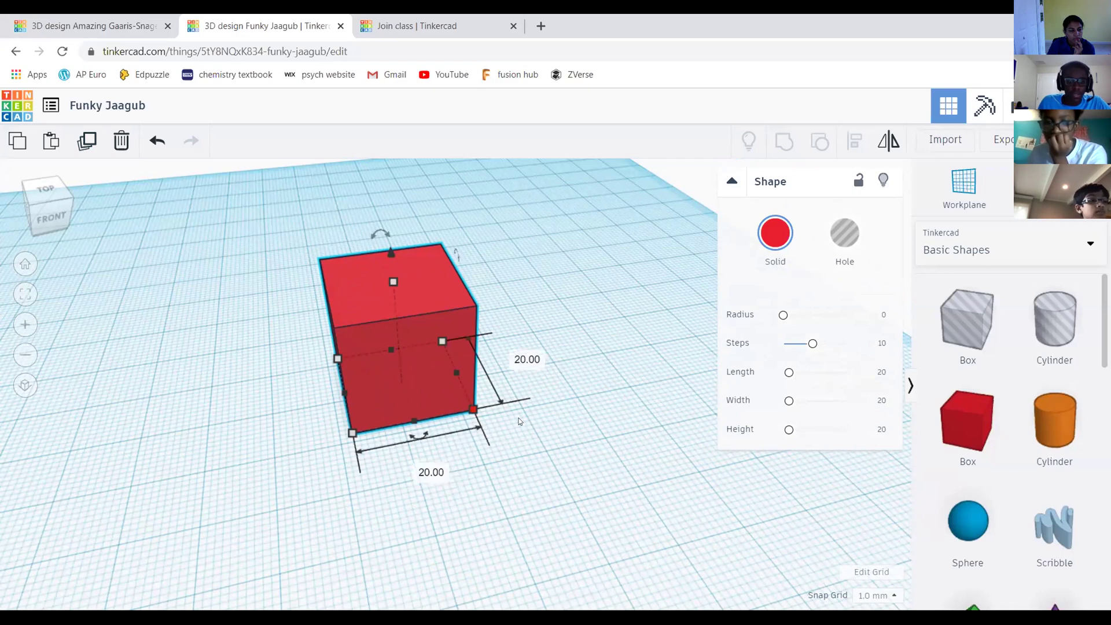
Reselect the red box, open its 20.00 length field, then pan the view up
left_click(466, 413)
scroll(485, 426, "up", 1)
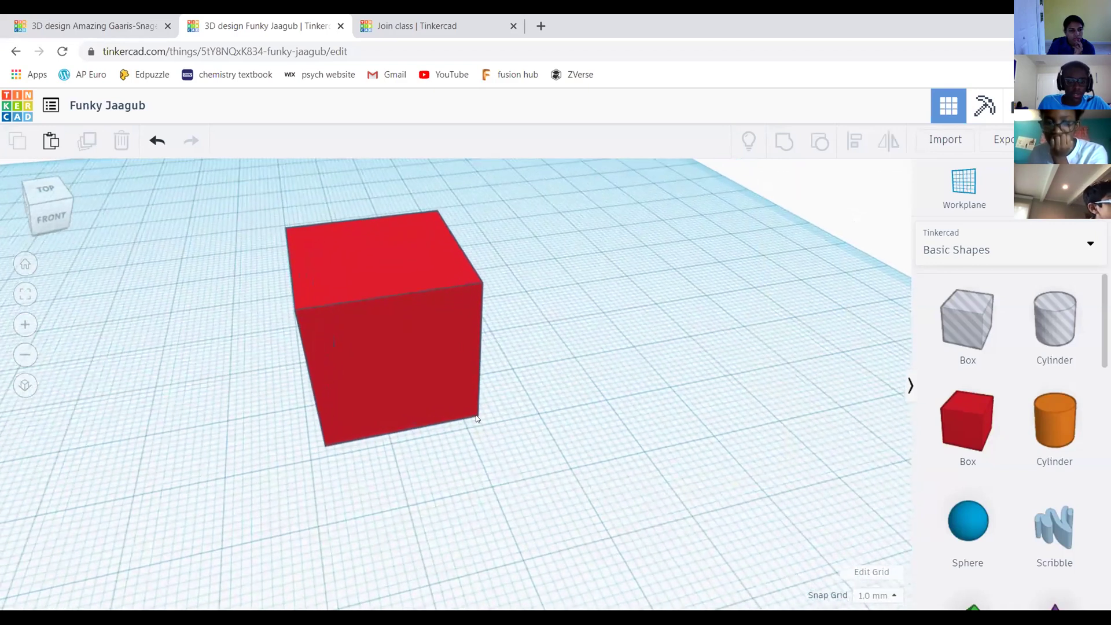
left_click(476, 417)
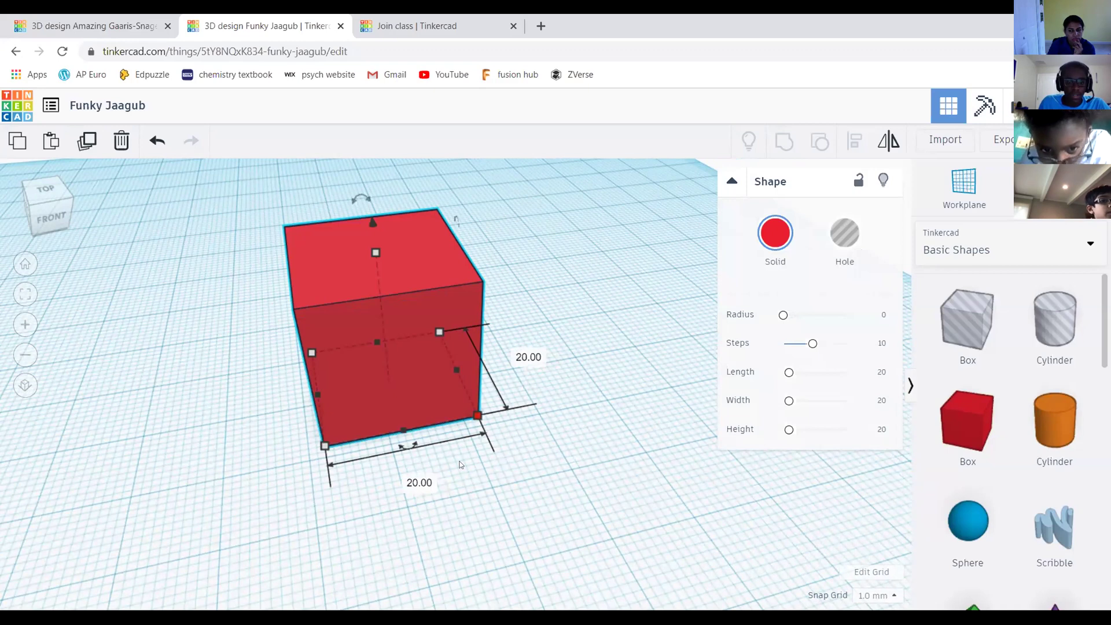
left_click(425, 483)
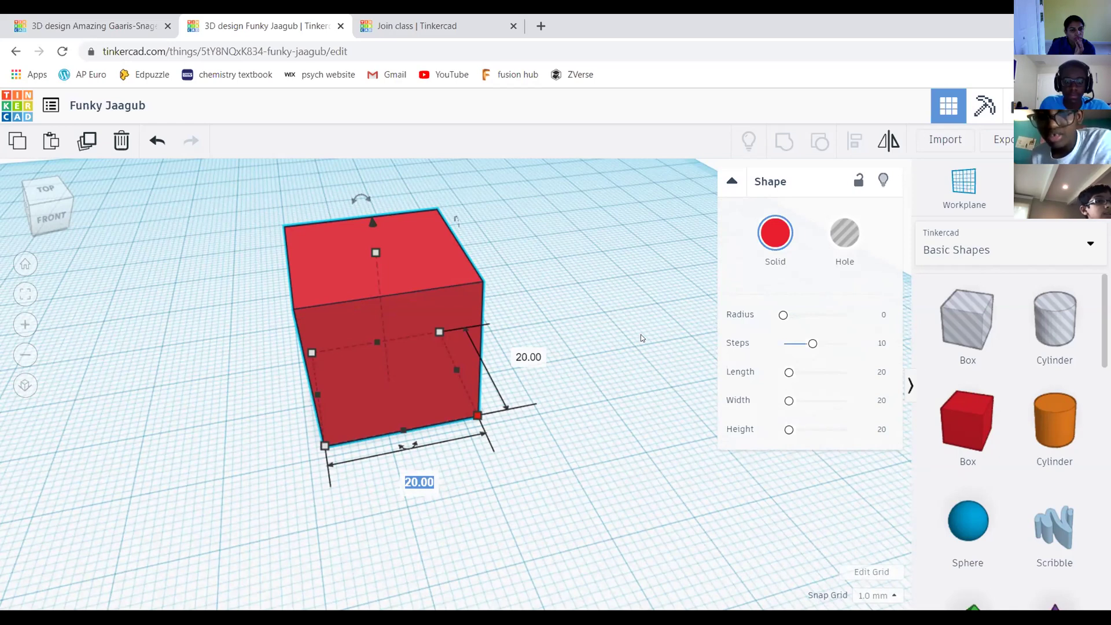
left_click(618, 276)
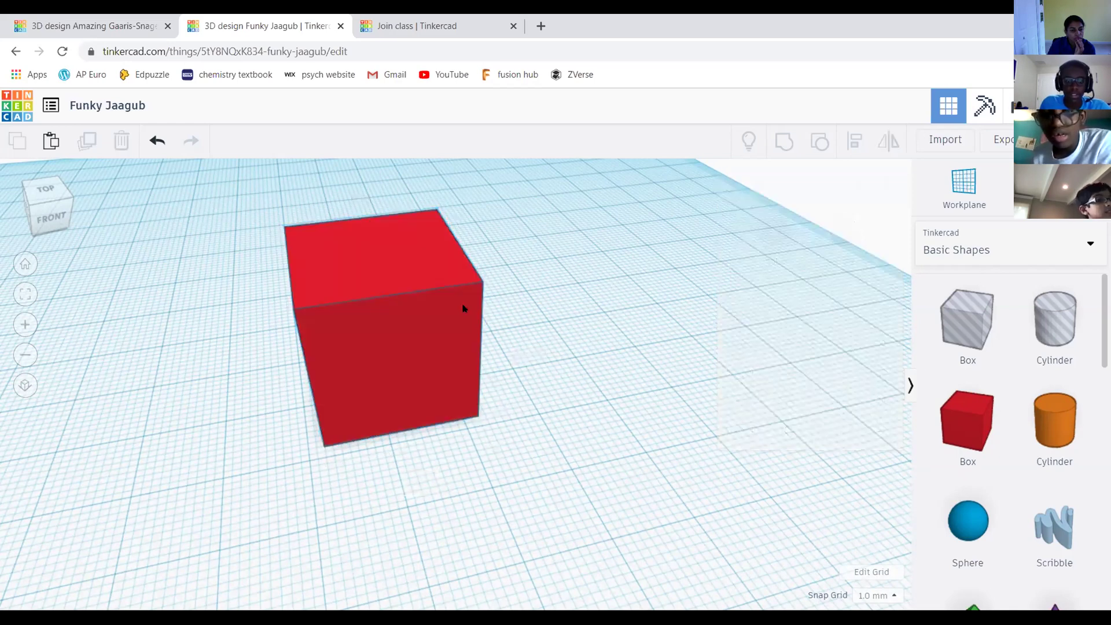
left_click(422, 294)
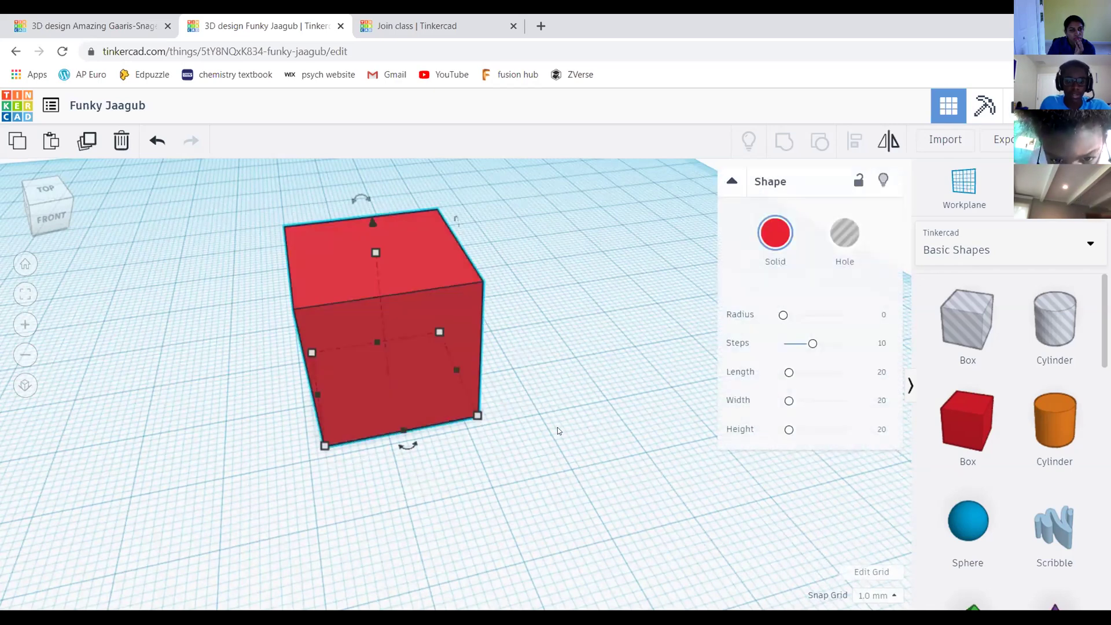
middle_click_drag(557, 427, 567, 414)
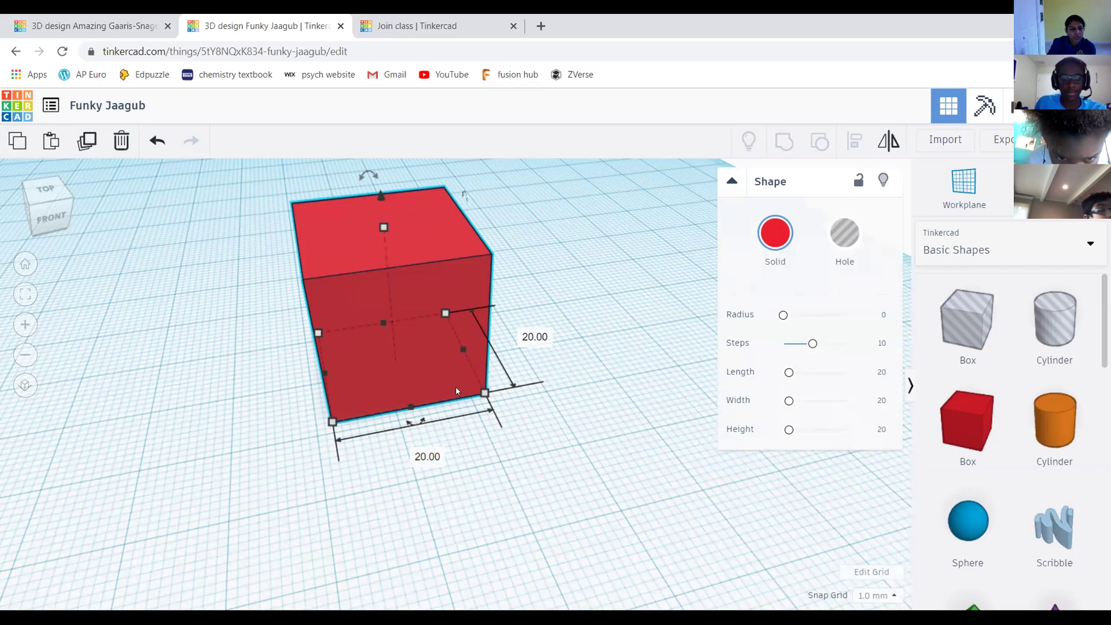
Change the box's bottom length label from 20.00 to 40 and deselect it
left_click(435, 457)
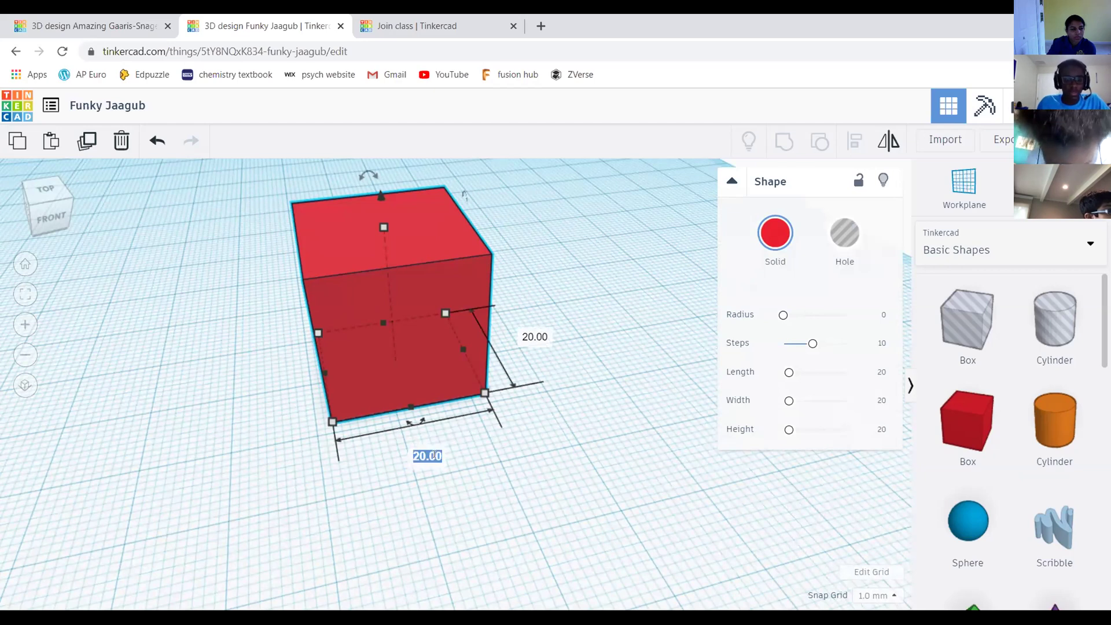
type("40.")
key("Return")
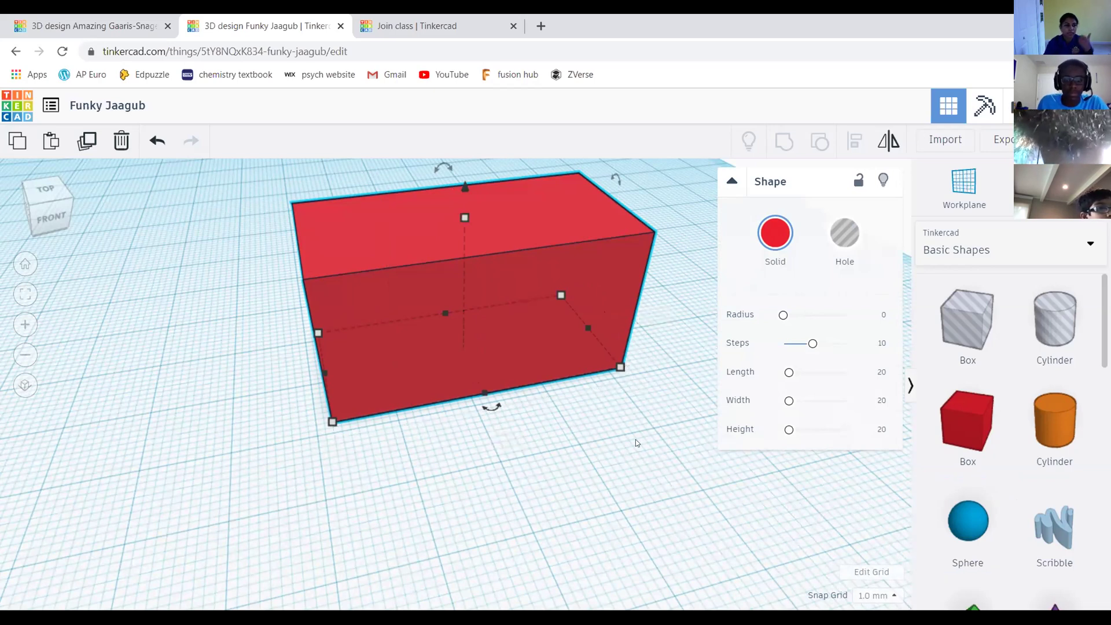
left_click(636, 425)
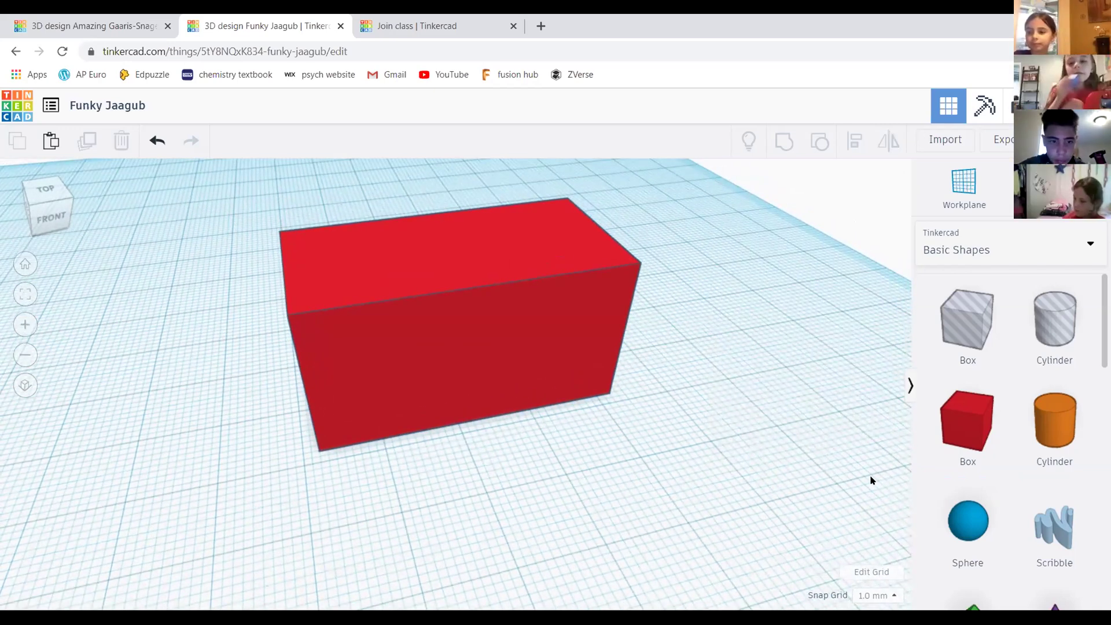
Select the 40 mm red box and bring up its 20.00 mm height measurement
left_click(602, 301)
scroll(630, 277, "down", 3)
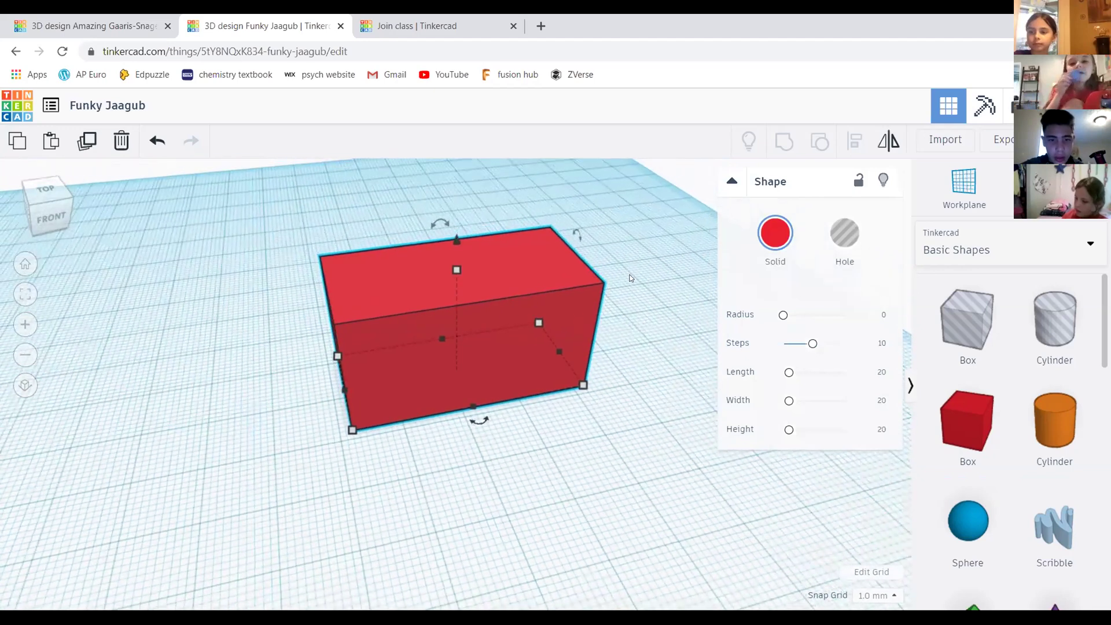
scroll(630, 278, "down", 3)
scroll(442, 219, "up", 3)
mouse_move(33, 204)
left_mouse_down()
mouse_move(59, 204)
mouse_move(42, 211)
left_mouse_up()
mouse_move(446, 260)
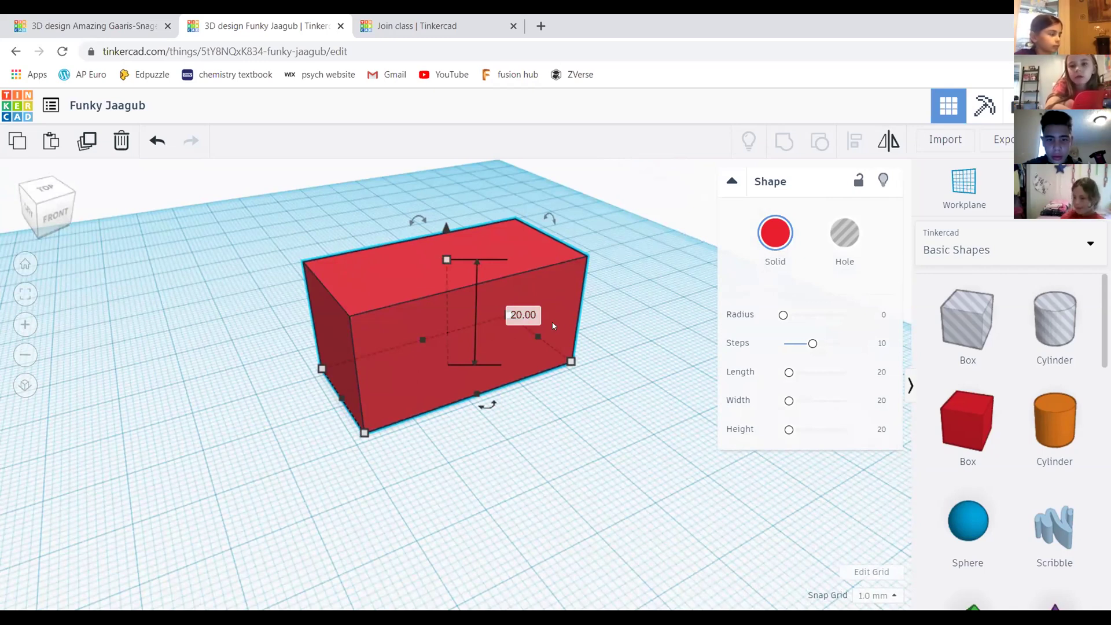
Try a 10 mm box height, undo it back to 20, then reselect the box from a raised view
left_click(521, 317)
type("10")
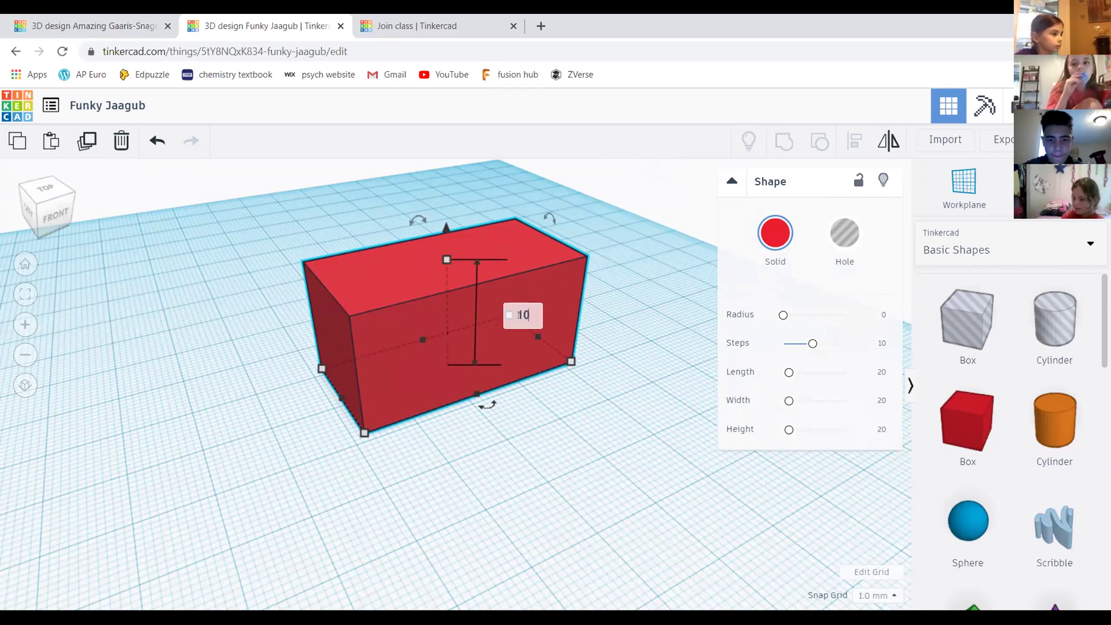
key("Return")
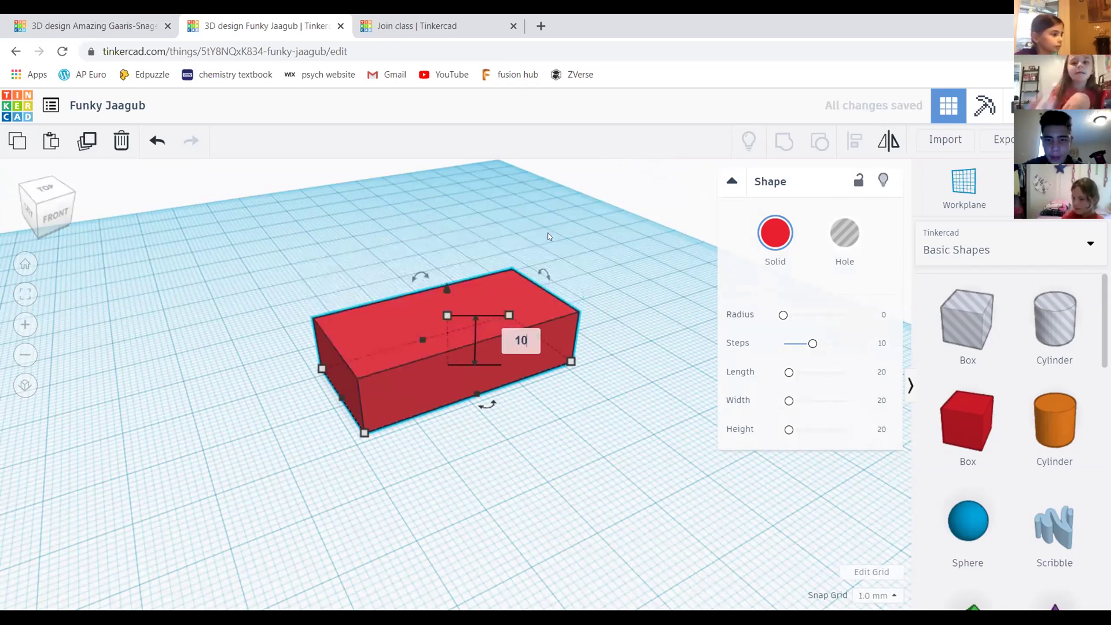
left_click(157, 141)
left_click(616, 347)
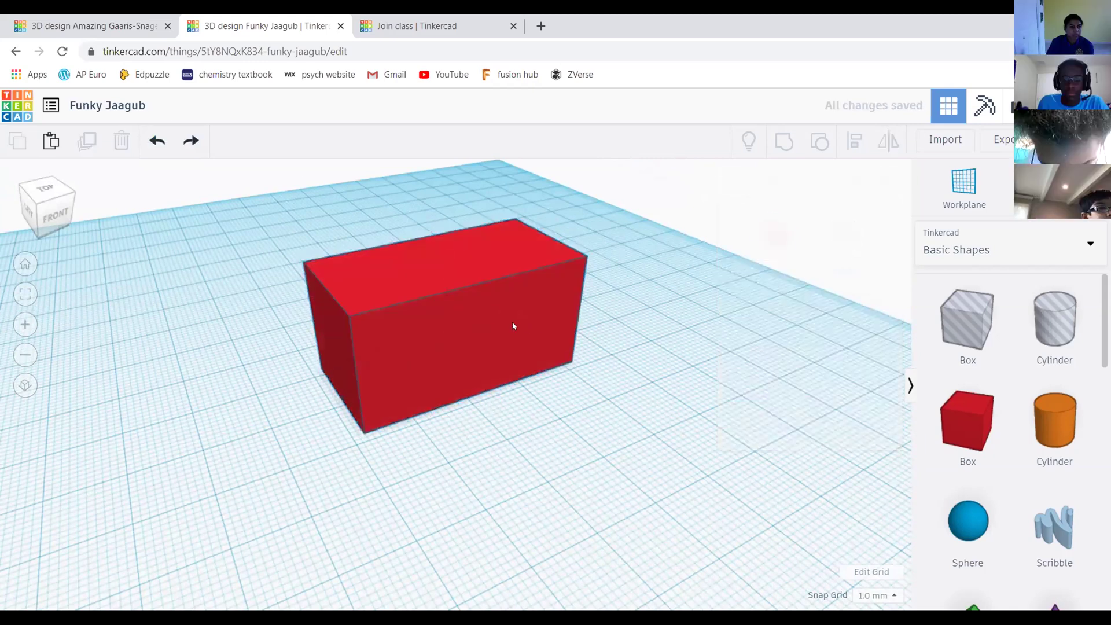
left_click(473, 308)
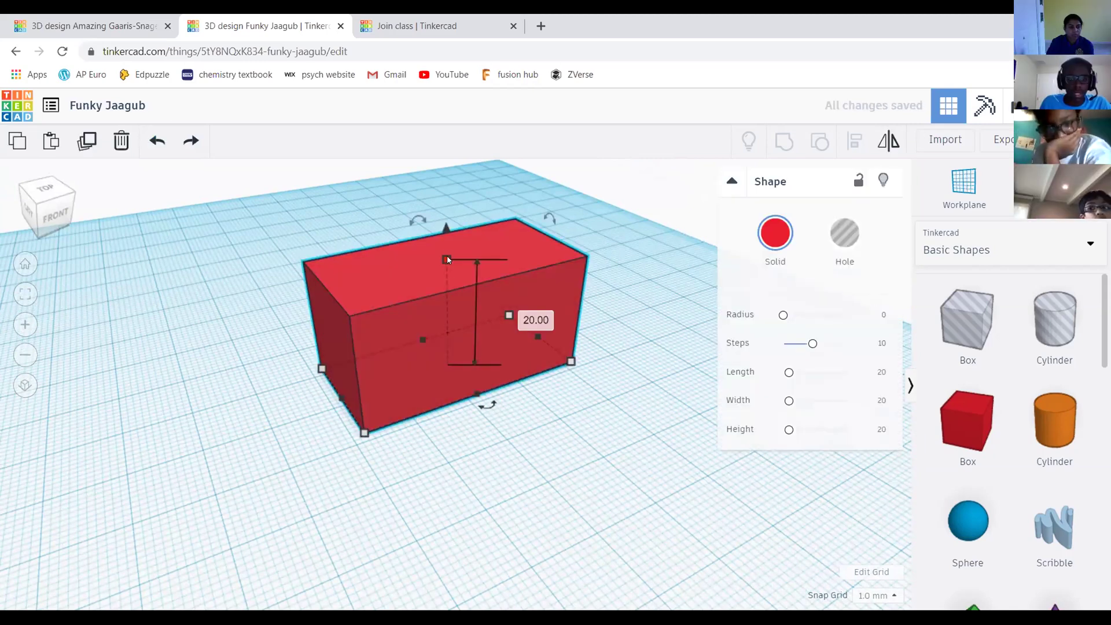
left_click(52, 217)
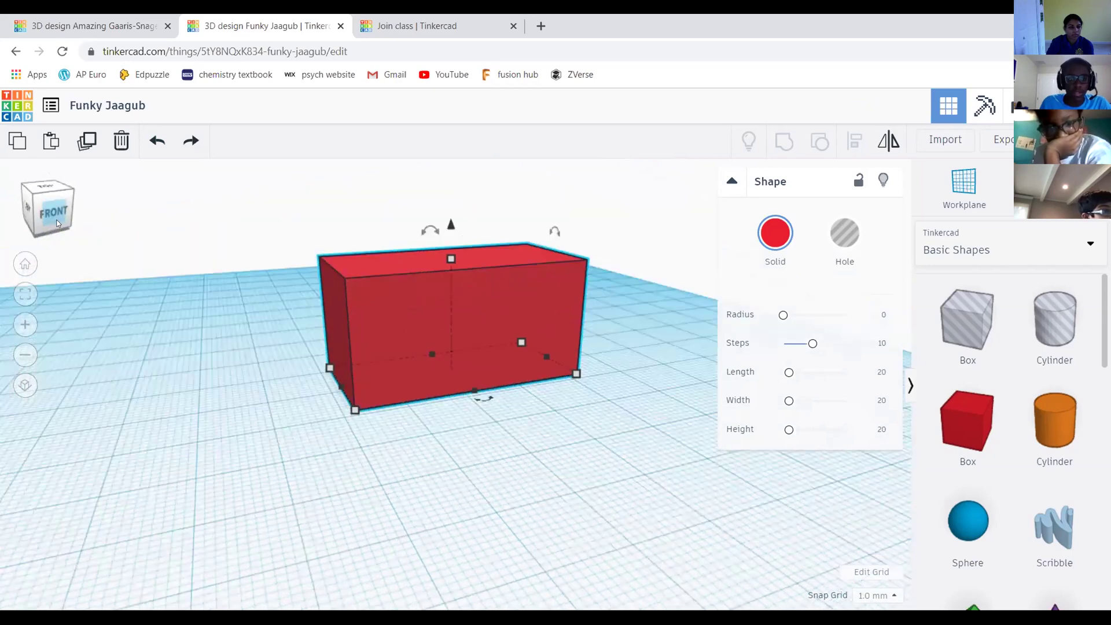
right_click_drag(473, 270, 442, 259)
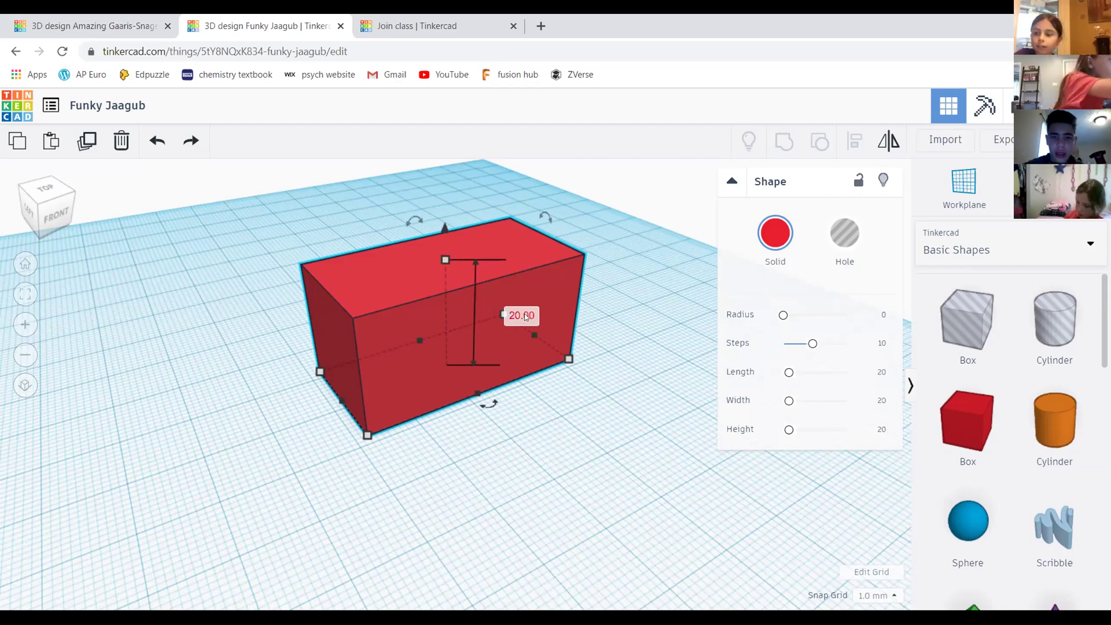
Change the box height to 10, then to 7 mm, and deselect the slab
left_click(519, 315)
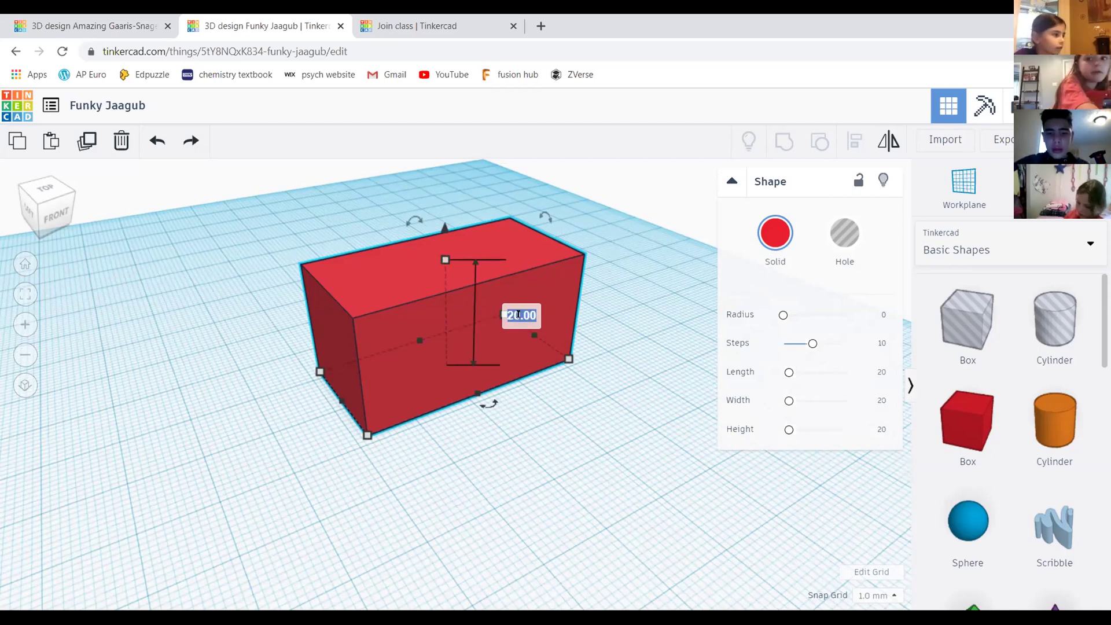
key("BackSpace")
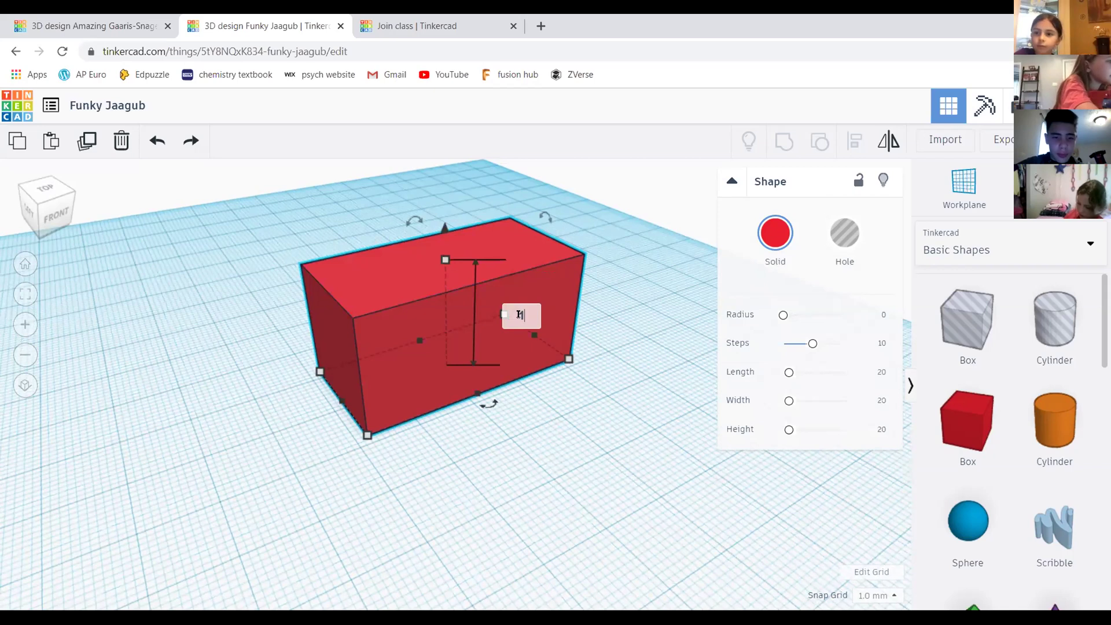
type("10")
key("Return")
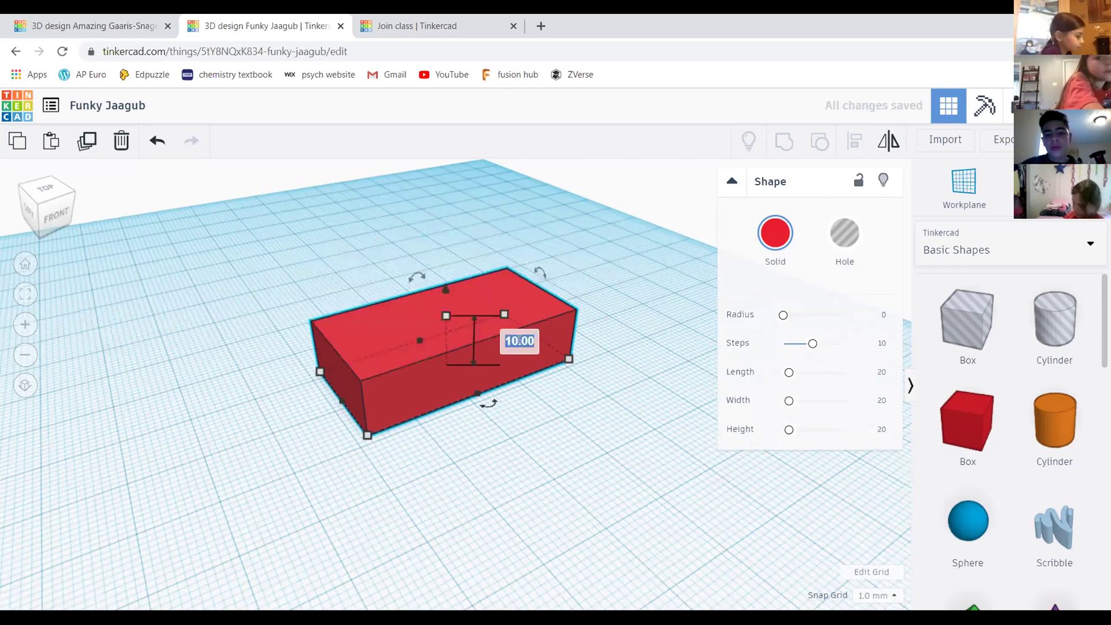
key("BackSpace")
type("7")
key("Return")
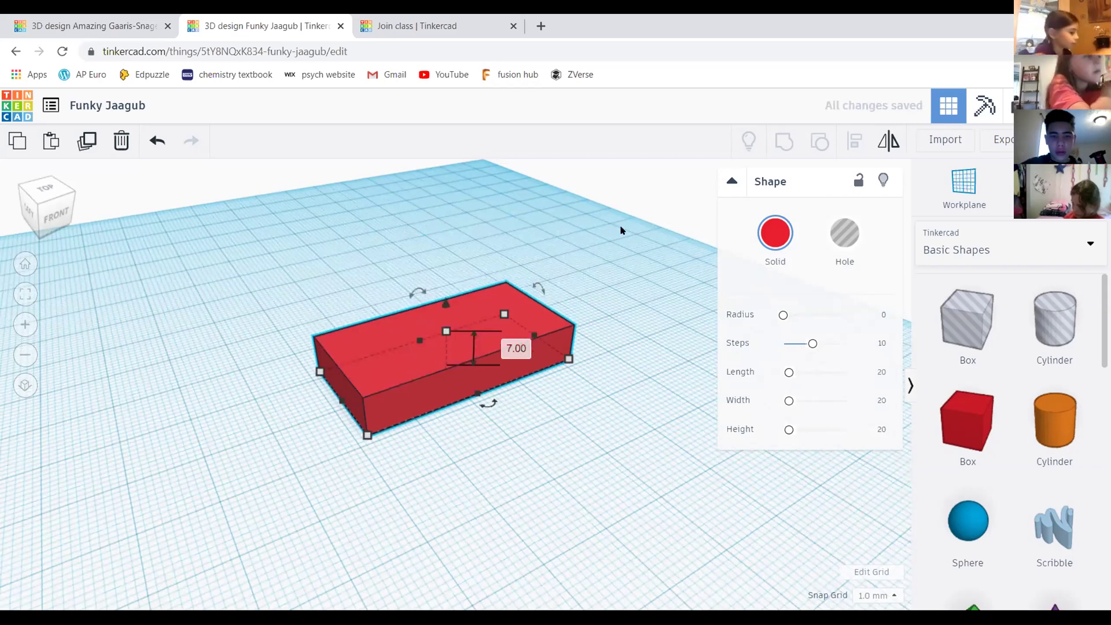
left_click(673, 324)
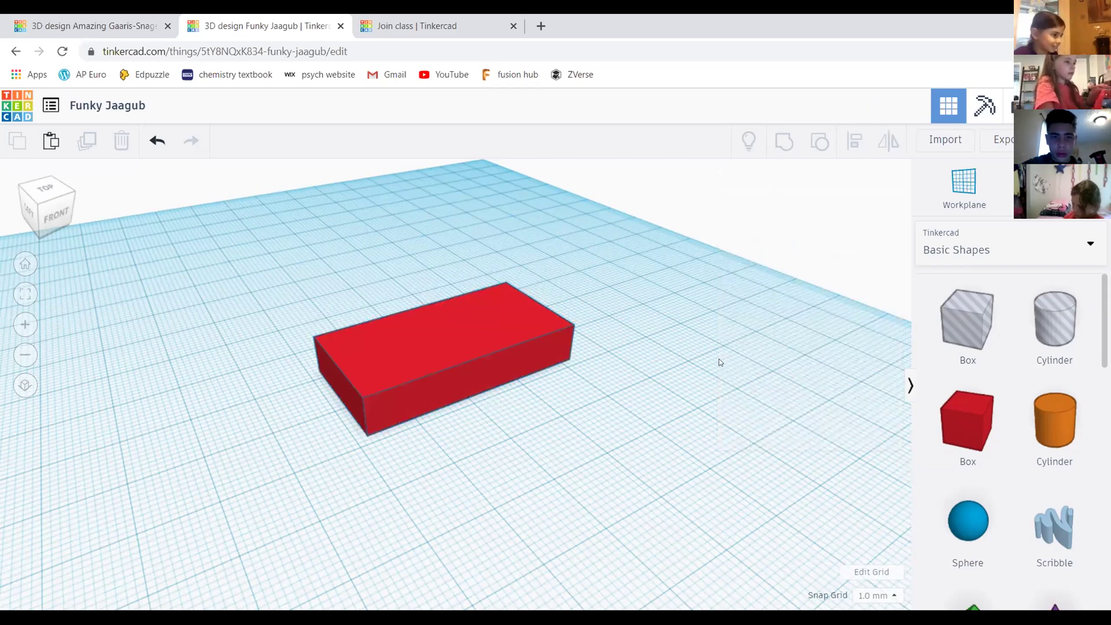
middle_click_drag(618, 304, 618, 296)
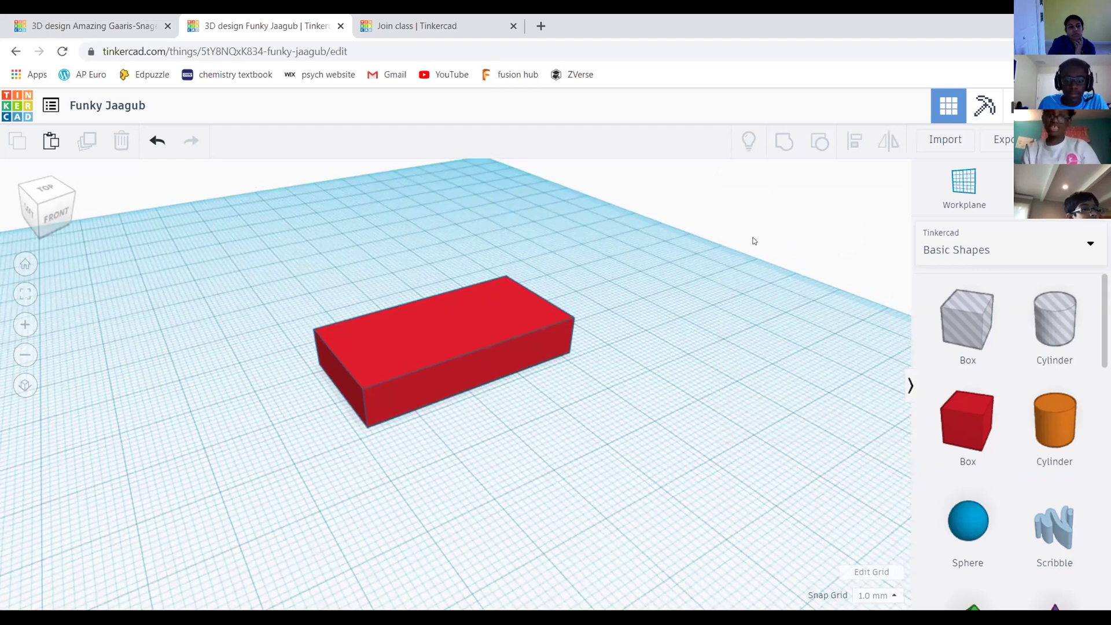
middle_click_drag(751, 241, 748, 233)
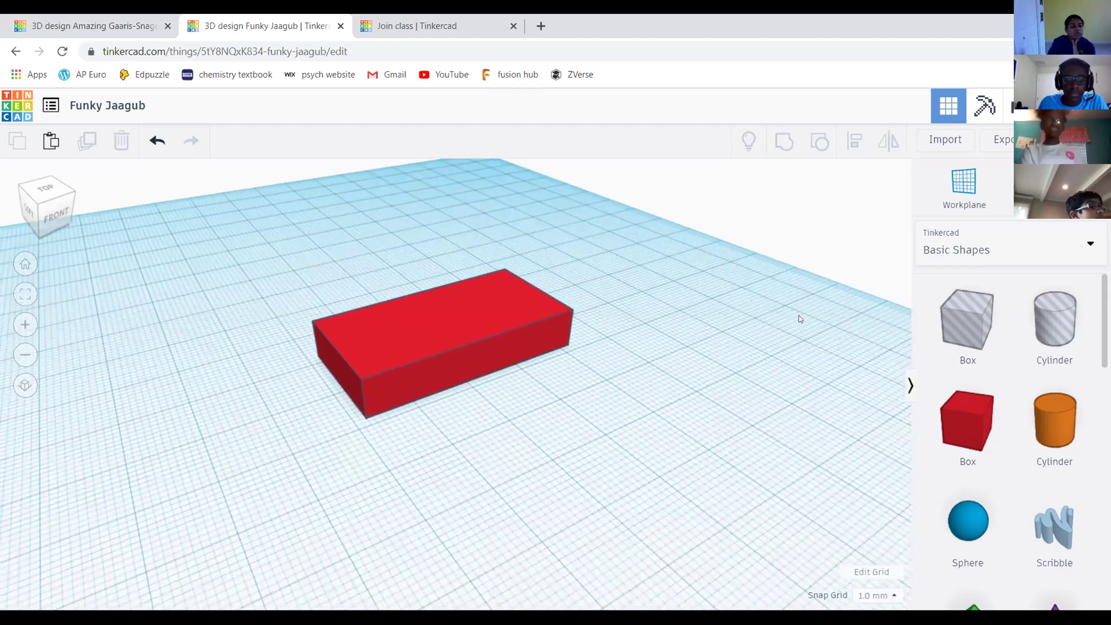
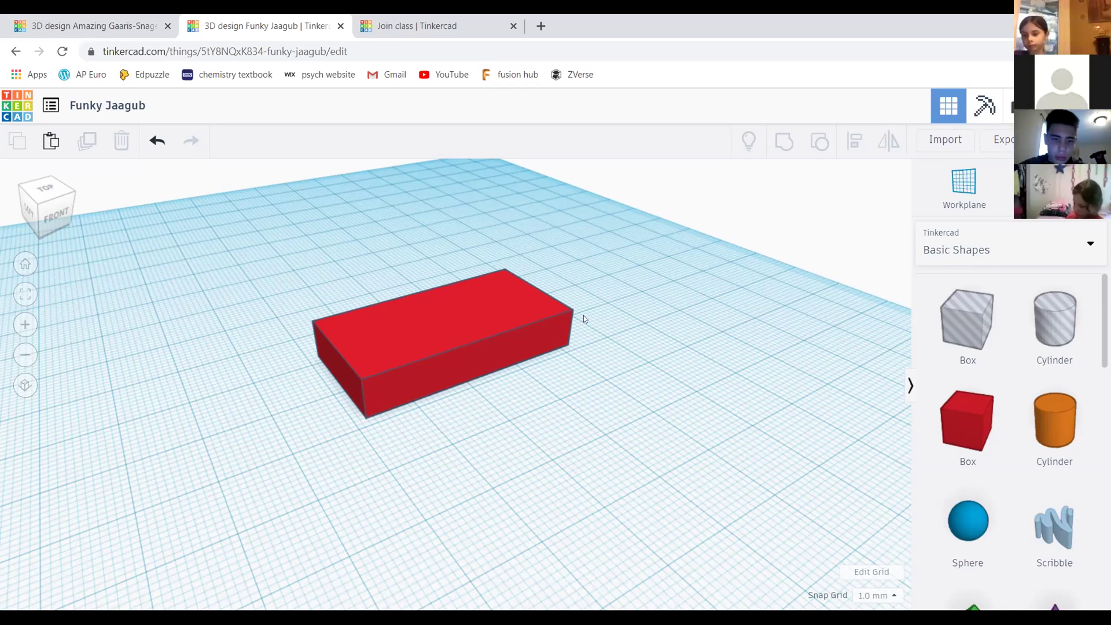
Pan the workplane, then switch to the 'Amazing Gaaris-Snaget' tab with the finished key-chain example
middle_click_drag(515, 334, 575, 324)
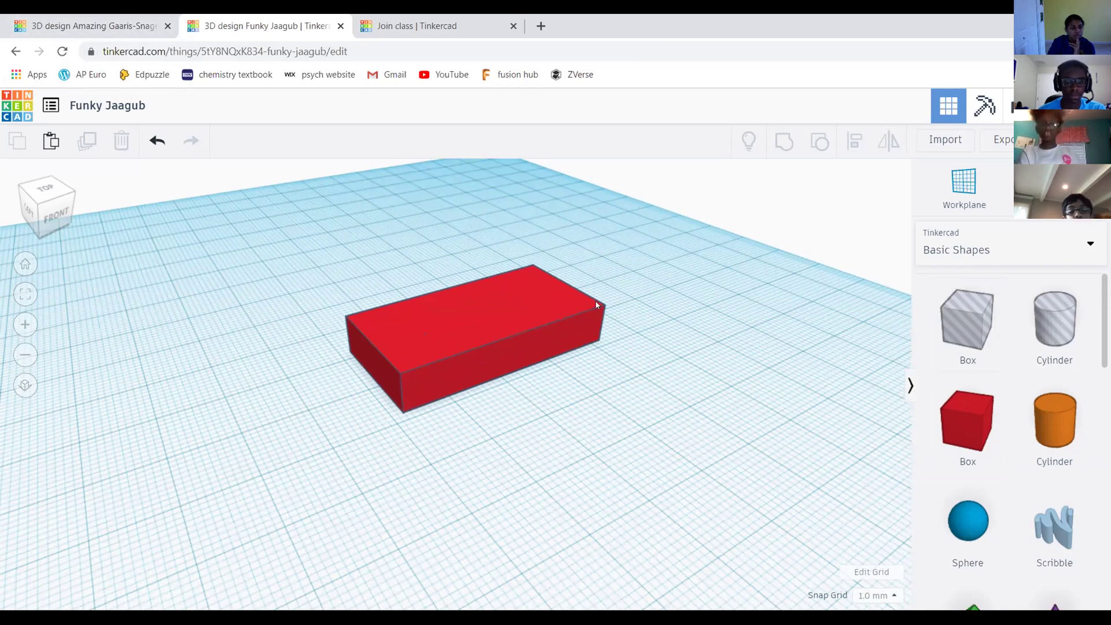
scroll(598, 304, "up", 3)
scroll(662, 273, "down", 3)
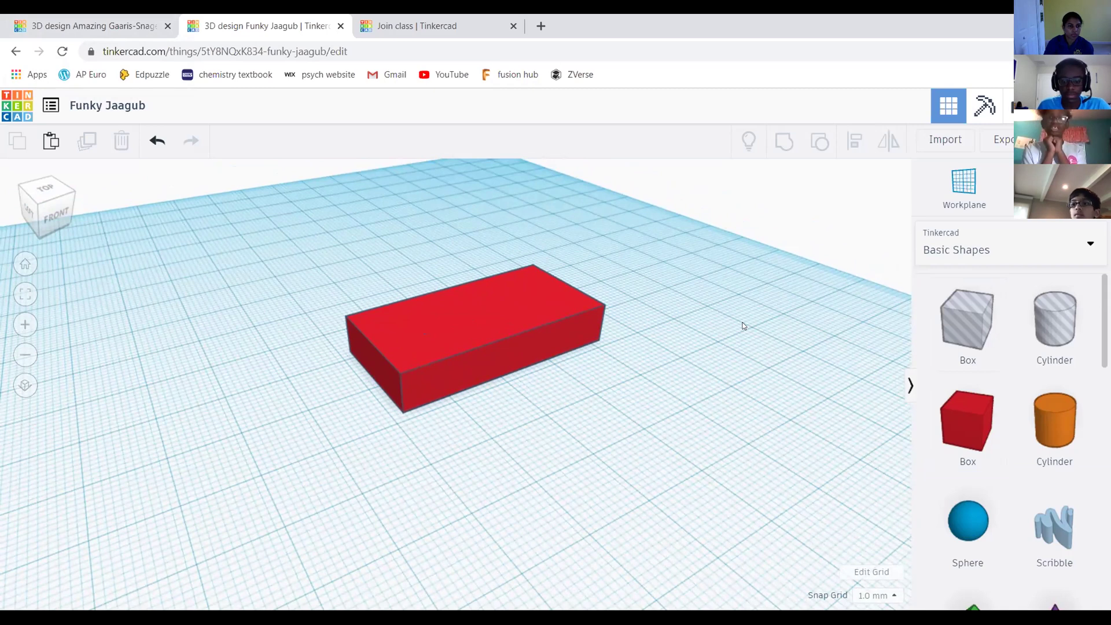
left_click(133, 19)
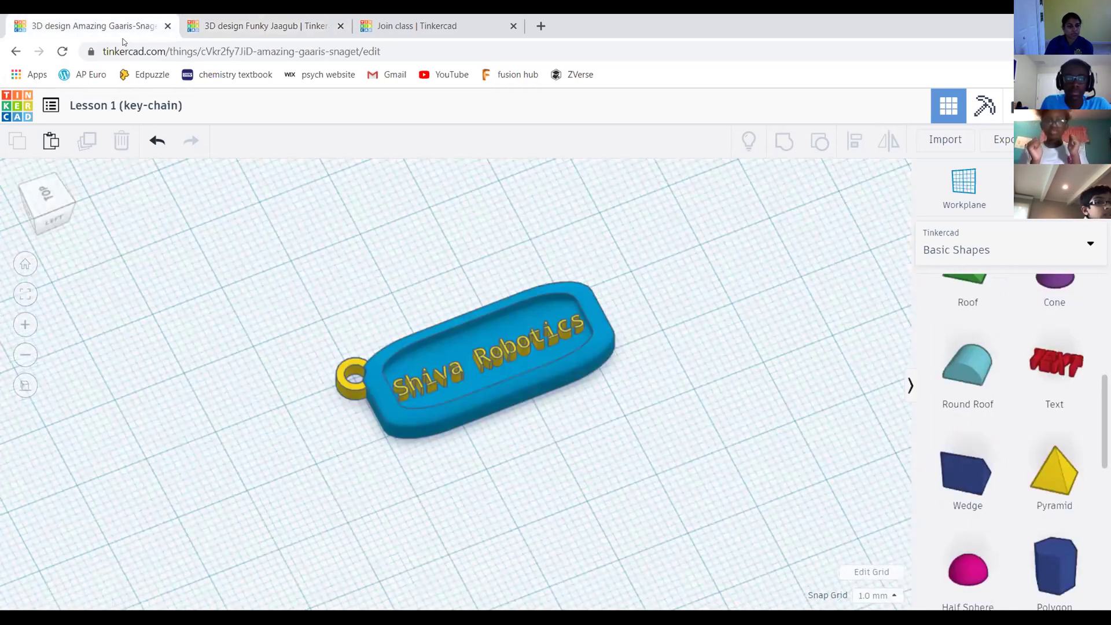
Reload the 'Lesson 1 (key-chain)' page, then return to the 'Funky Jaagub' red box design
left_click(63, 51)
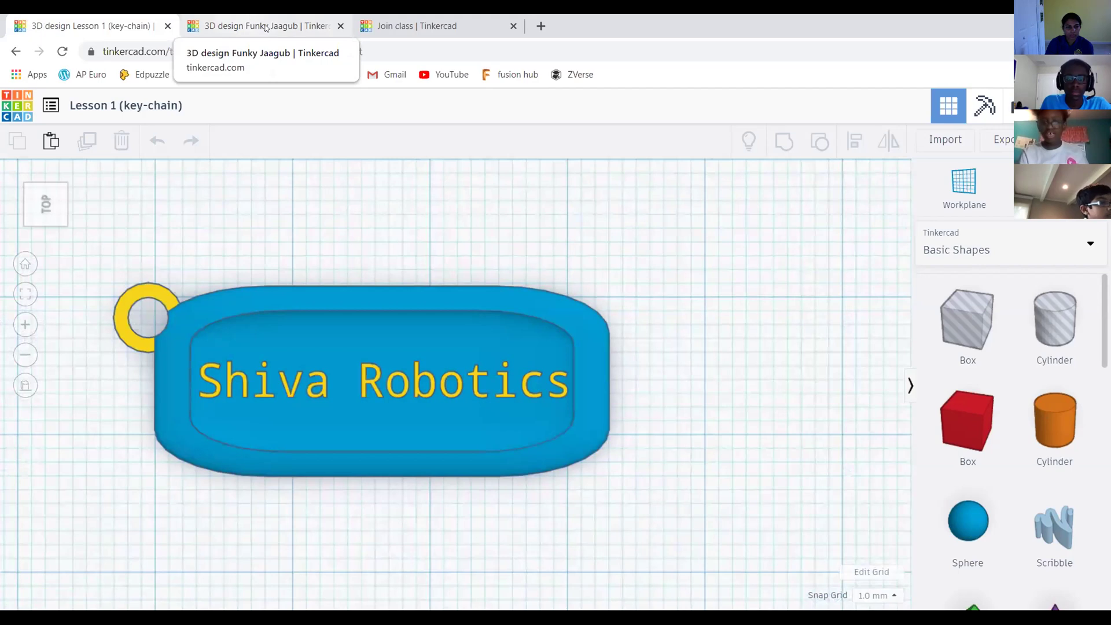
left_click(264, 25)
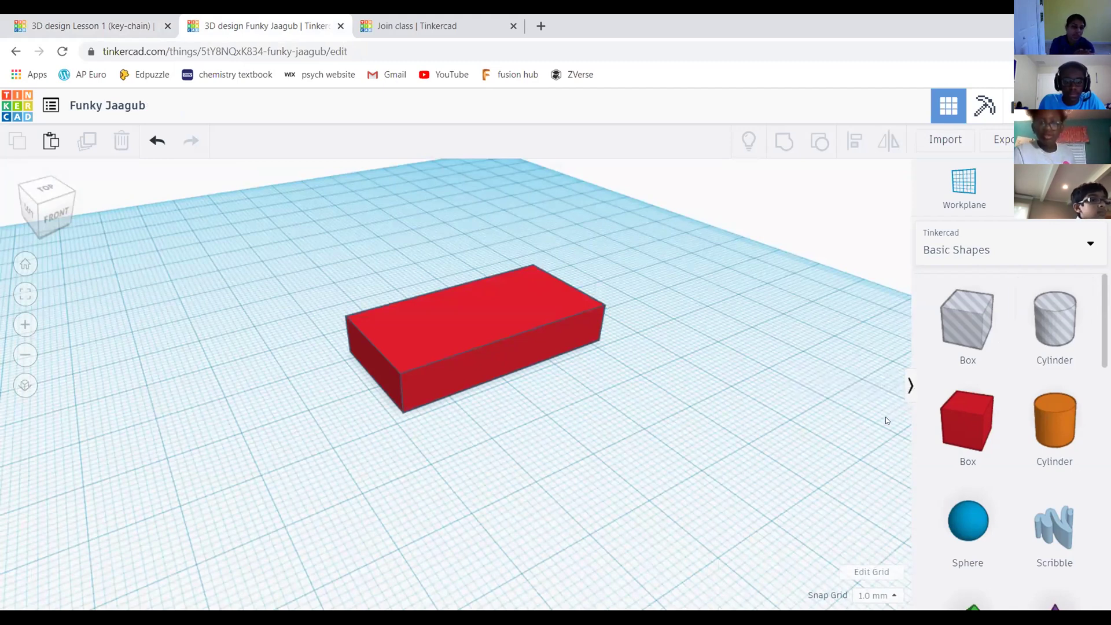
Orbit to view the red box diagonally from above and select it to show its Shape settings
middle_click_drag(754, 273, 744, 276)
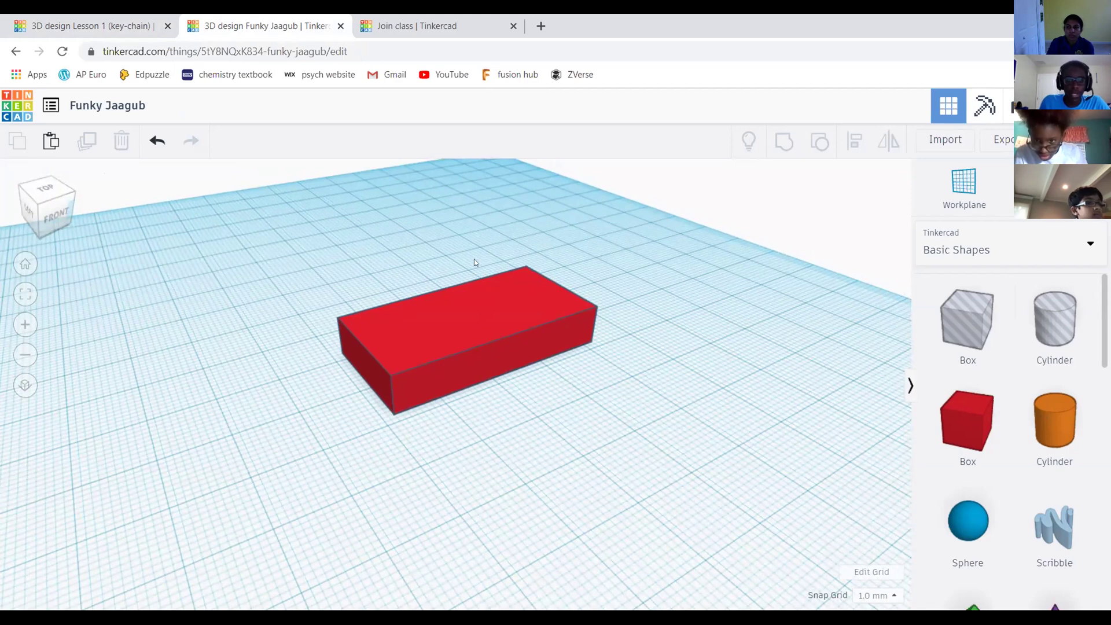
middle_click_drag(467, 325, 450, 305)
left_click_drag(50, 204, 363, 295)
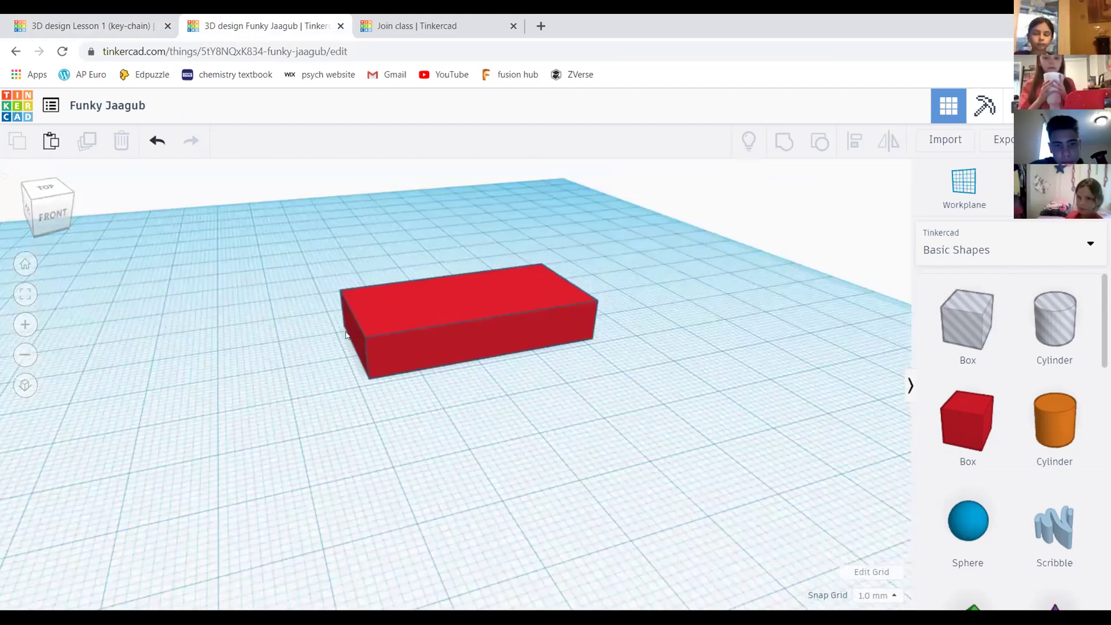
middle_click_drag(501, 379, 487, 421)
left_click_drag(47, 197, 626, 314)
middle_click_drag(672, 312, 640, 347)
left_click(455, 310)
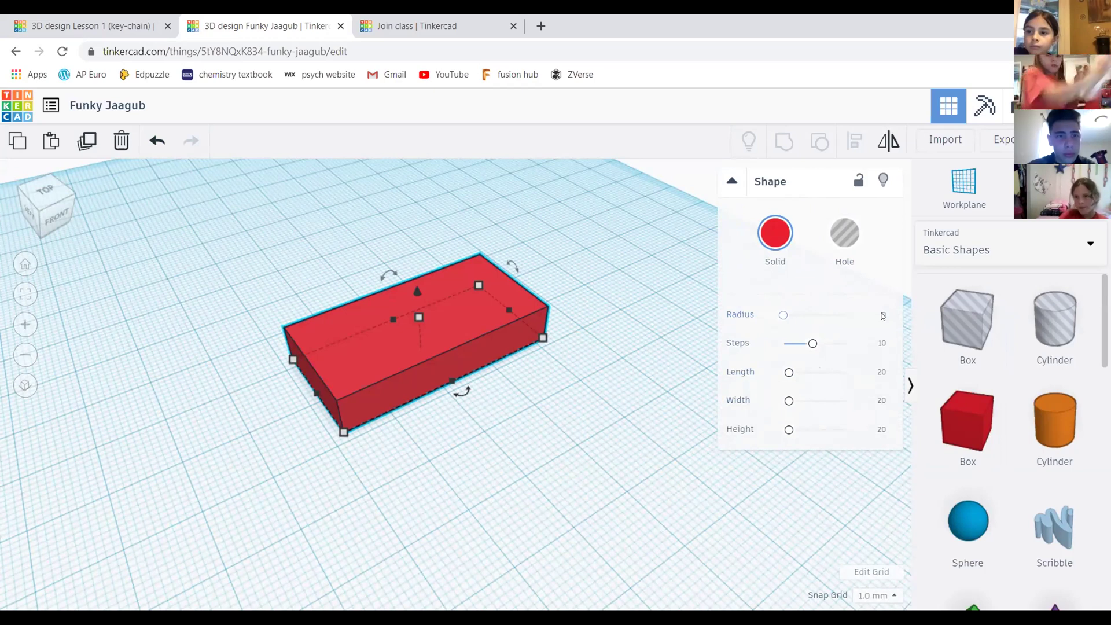
Try corner radius 15, then about 8, then 5 on the red box, checking it from the top
left_click(883, 316)
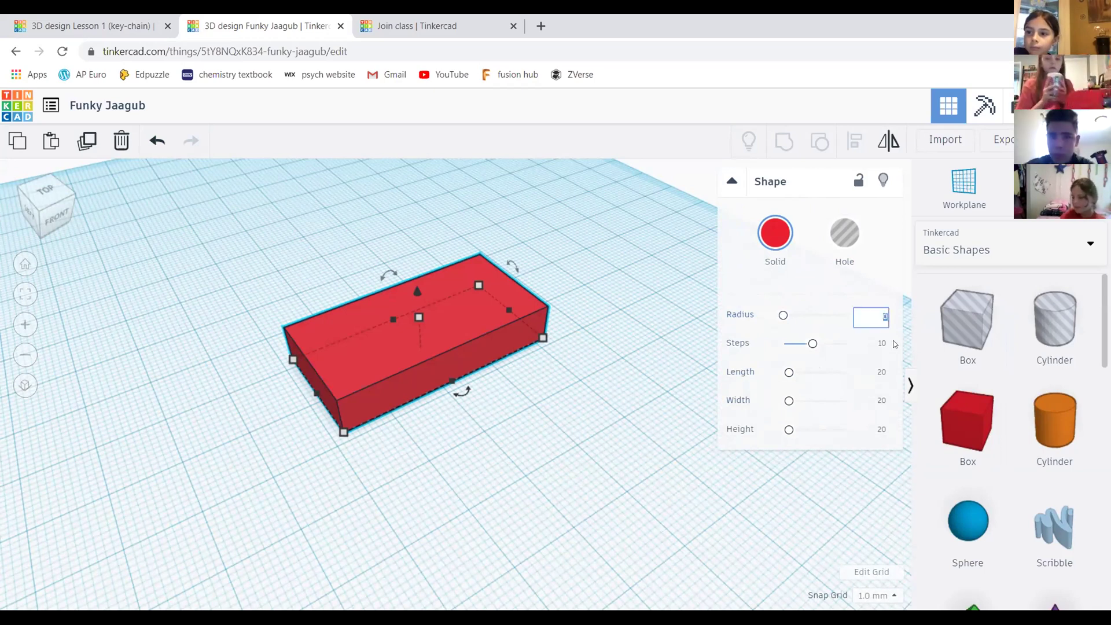
key("Return")
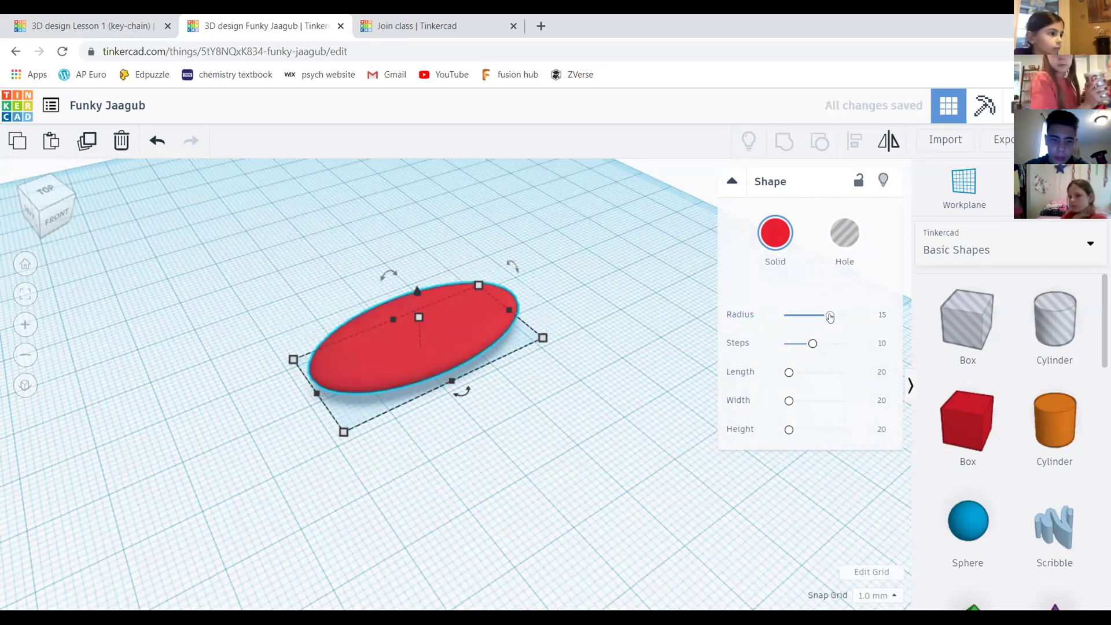
left_click_drag(830, 316, 799, 319)
left_click(880, 316)
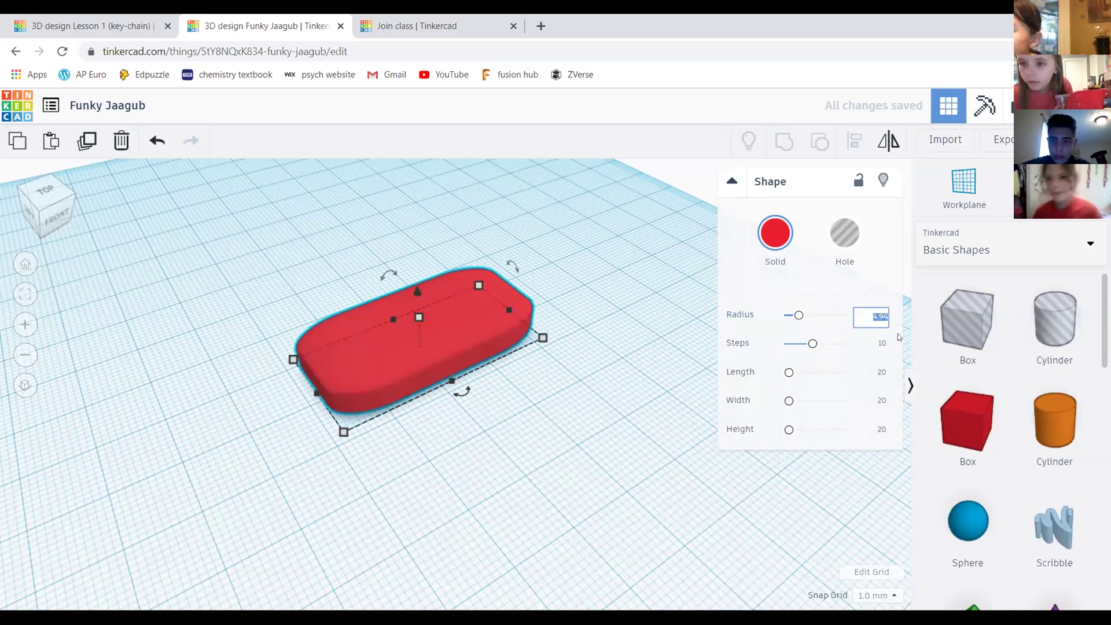
type("5")
key("Return")
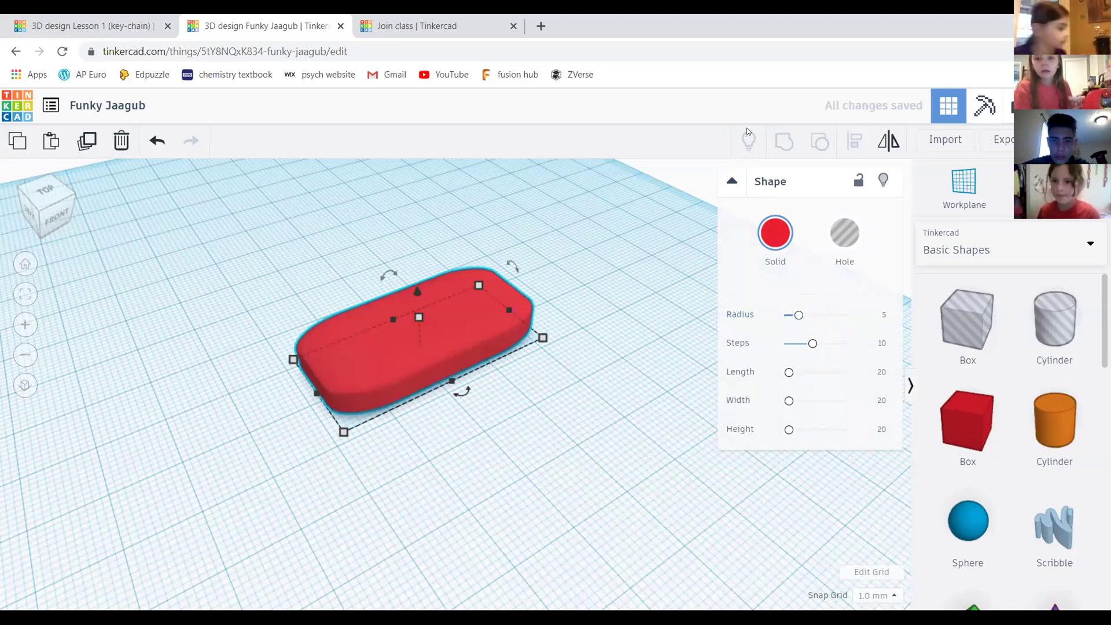
left_click(41, 202)
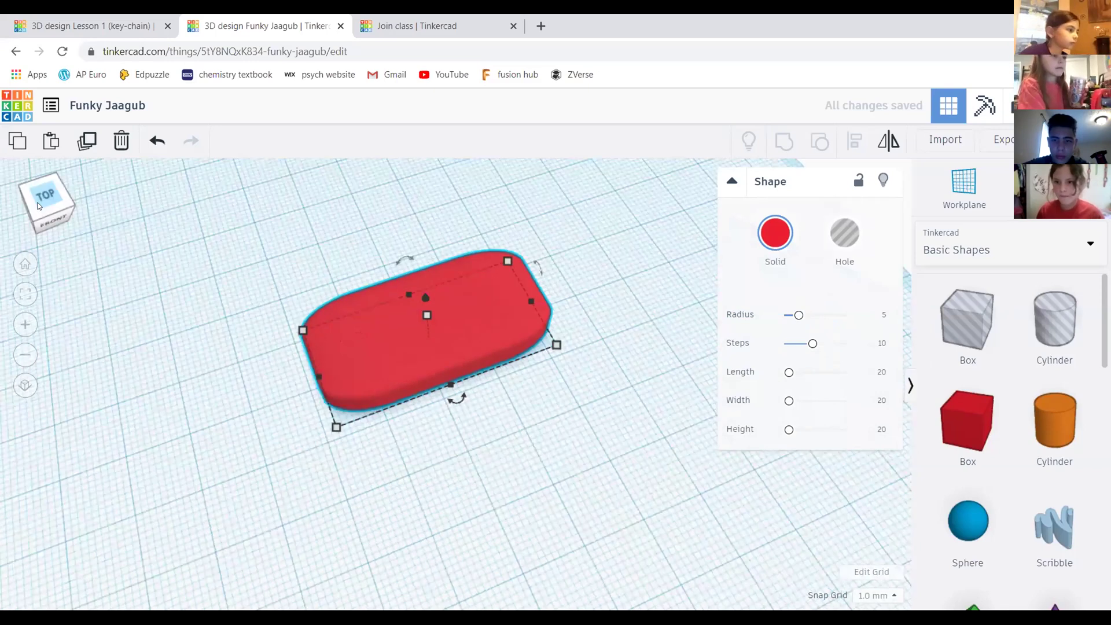
left_click_drag(50, 198, 63, 176)
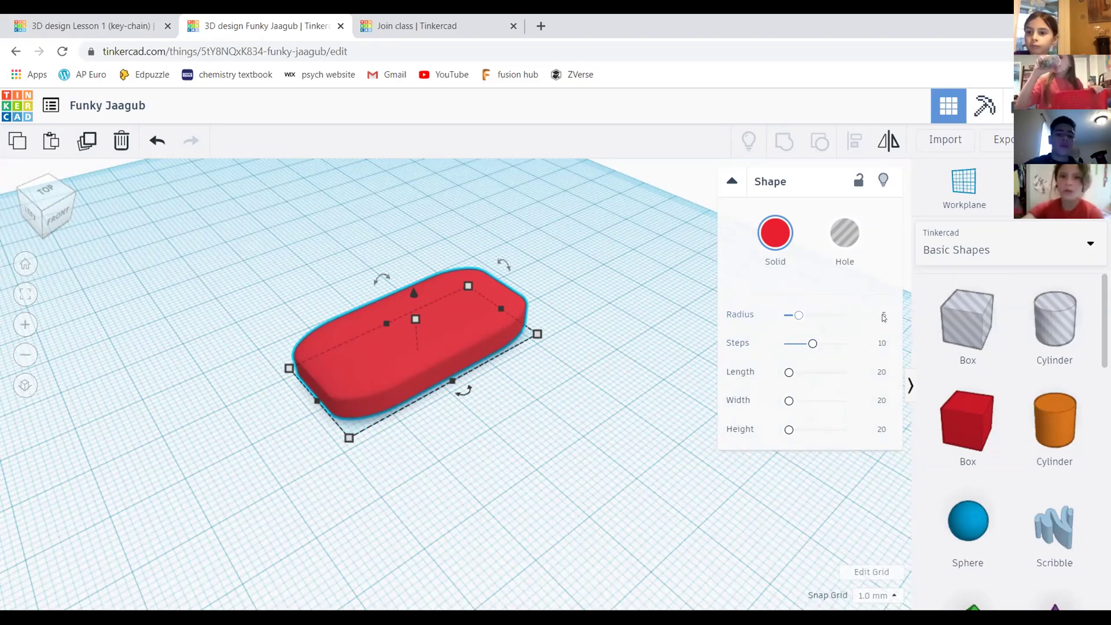
Raise the radius to 7.93, then settle it at 6.32, comparing top and angled views
left_click_drag(800, 316, 809, 316)
right_click_drag(662, 319, 2, 167)
left_click(53, 203)
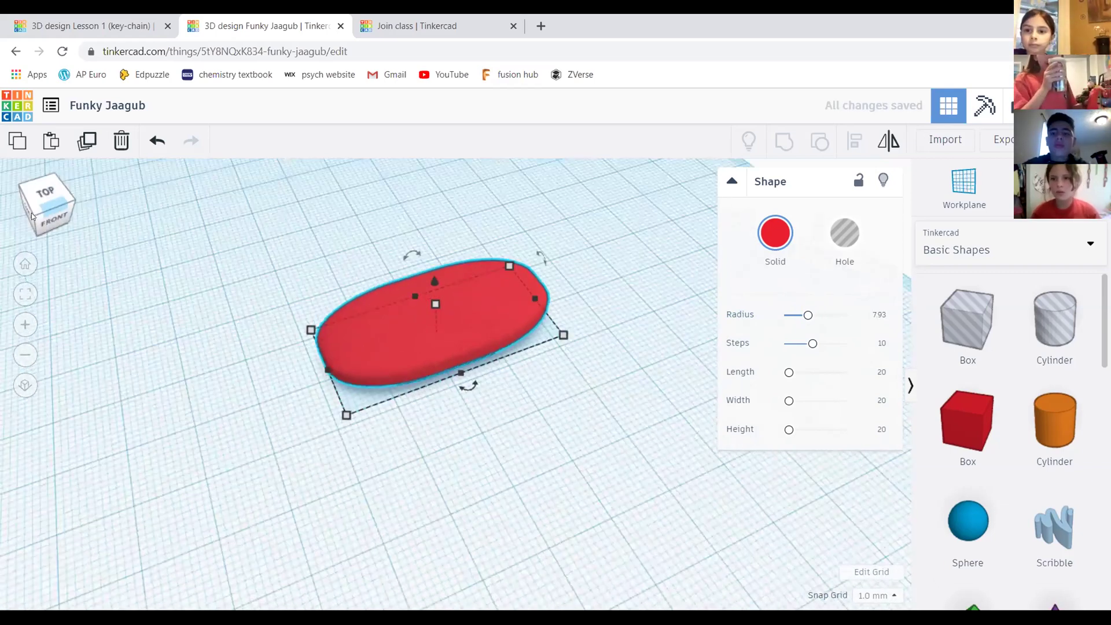
left_click(59, 212)
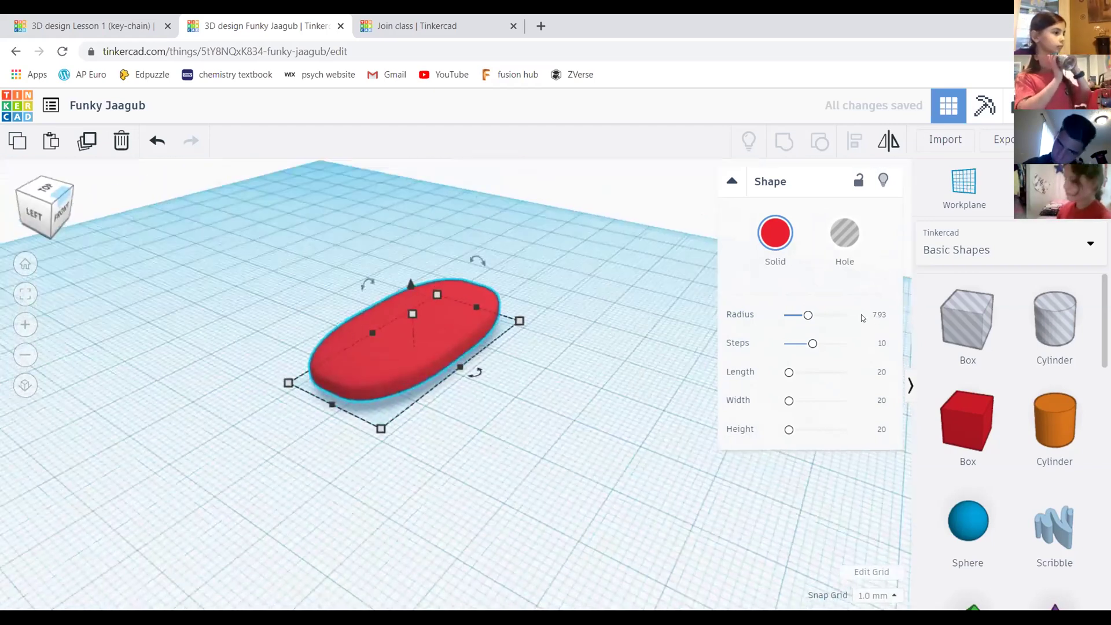
left_click_drag(802, 317, 803, 315)
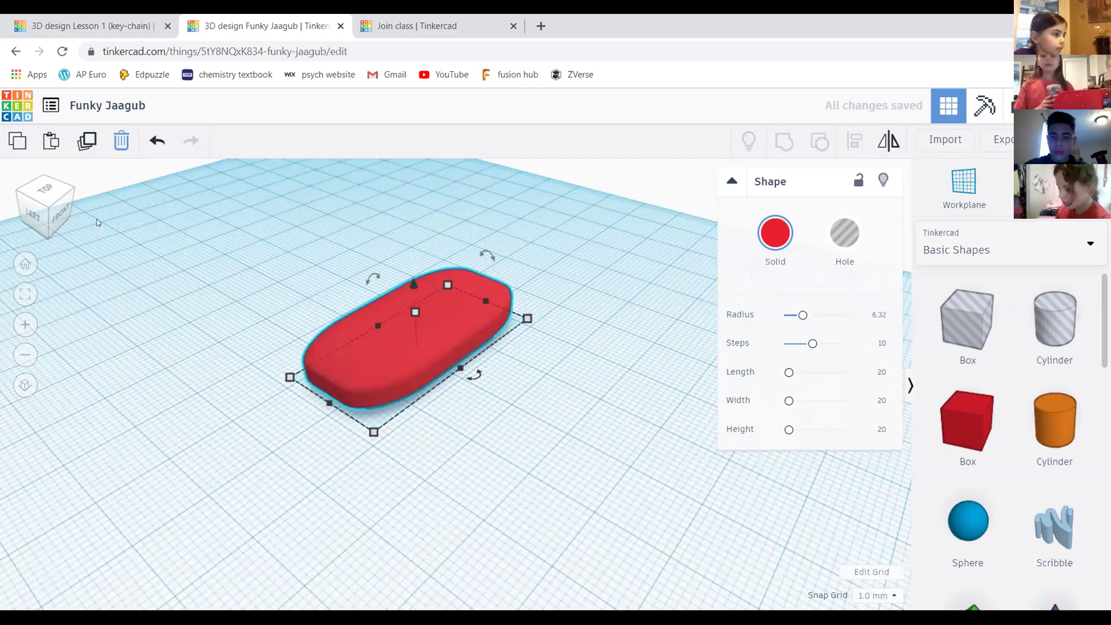
left_click(47, 209)
left_click(48, 209)
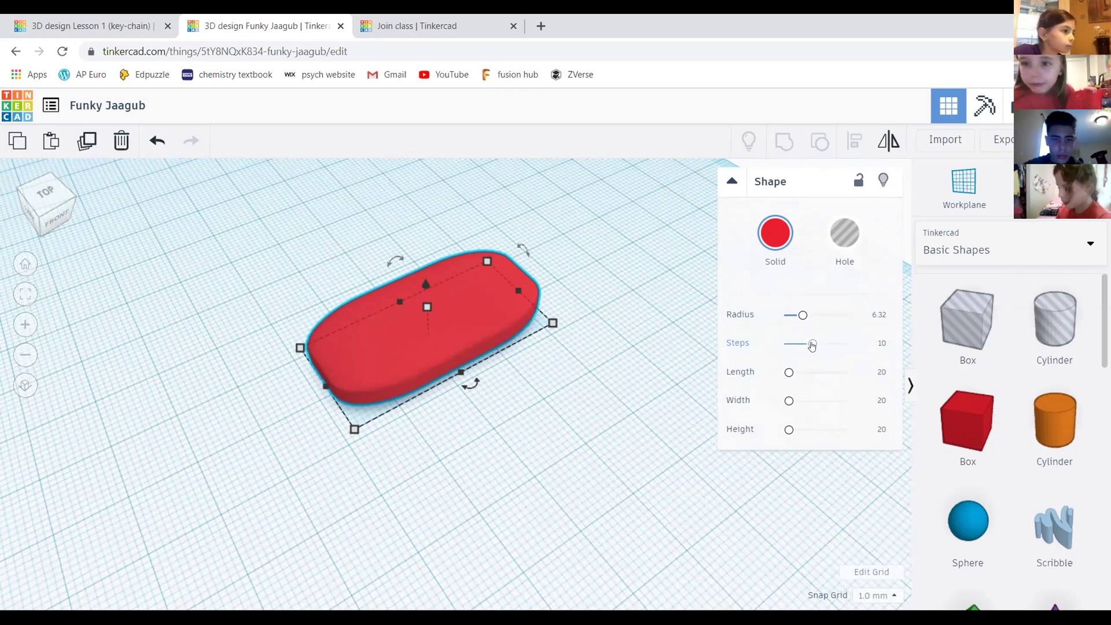
Set the rounding steps to 15, then drop them to 1 and orbit around the faceted slab
mouse_move(813, 345)
left_mouse_down()
mouse_move(843, 345)
mouse_move(829, 344)
left_mouse_up()
left_click(779, 340)
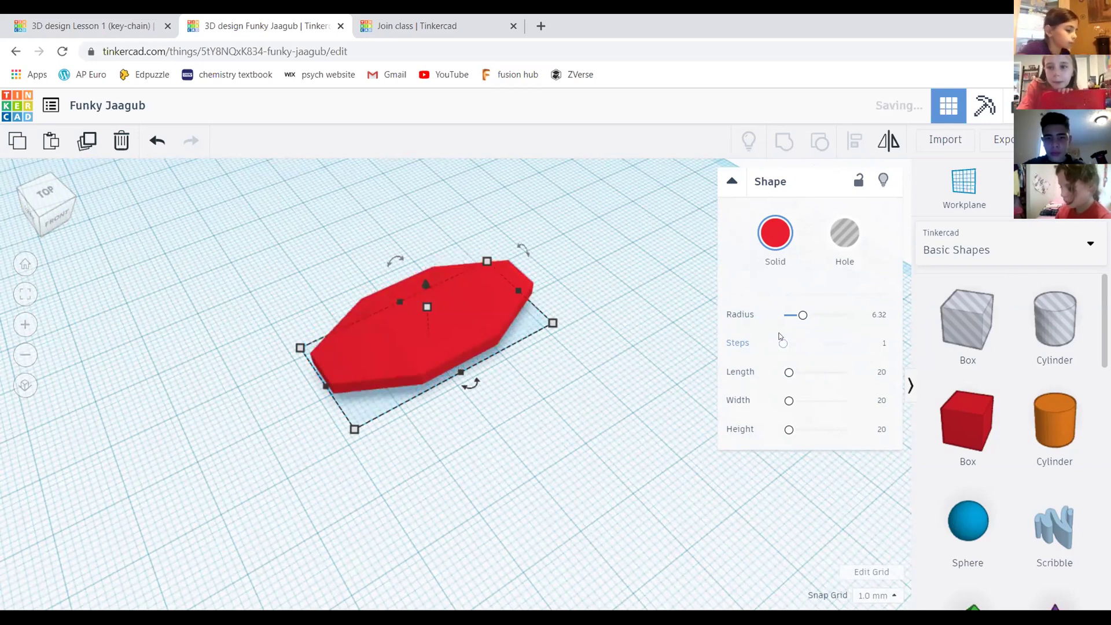
right_click_drag(380, 311, 653, 354)
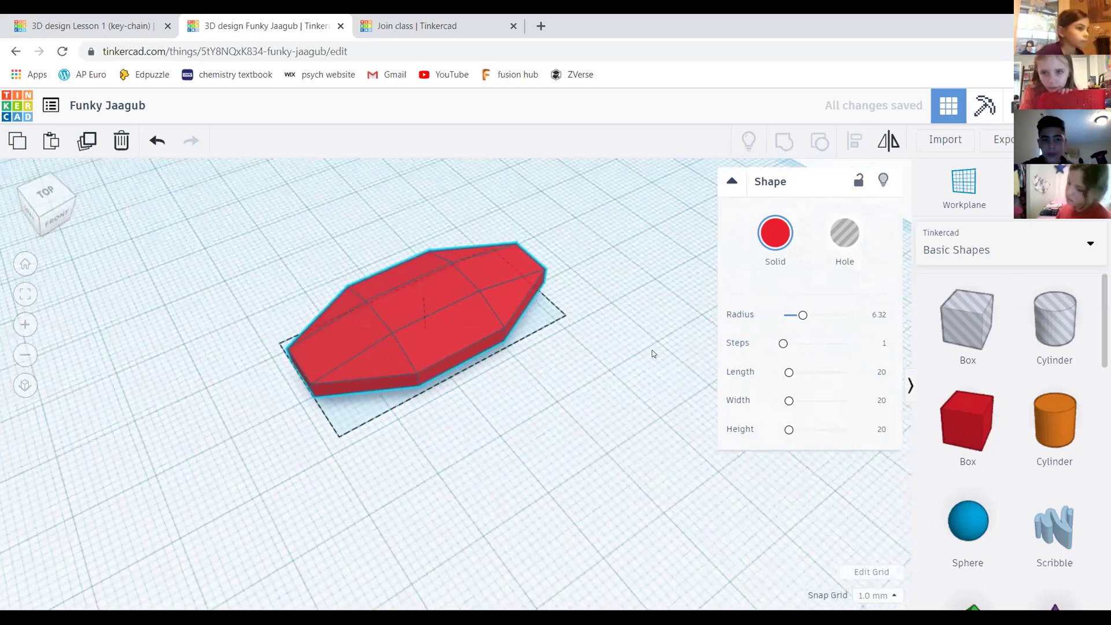
scroll(457, 330, "up", 3)
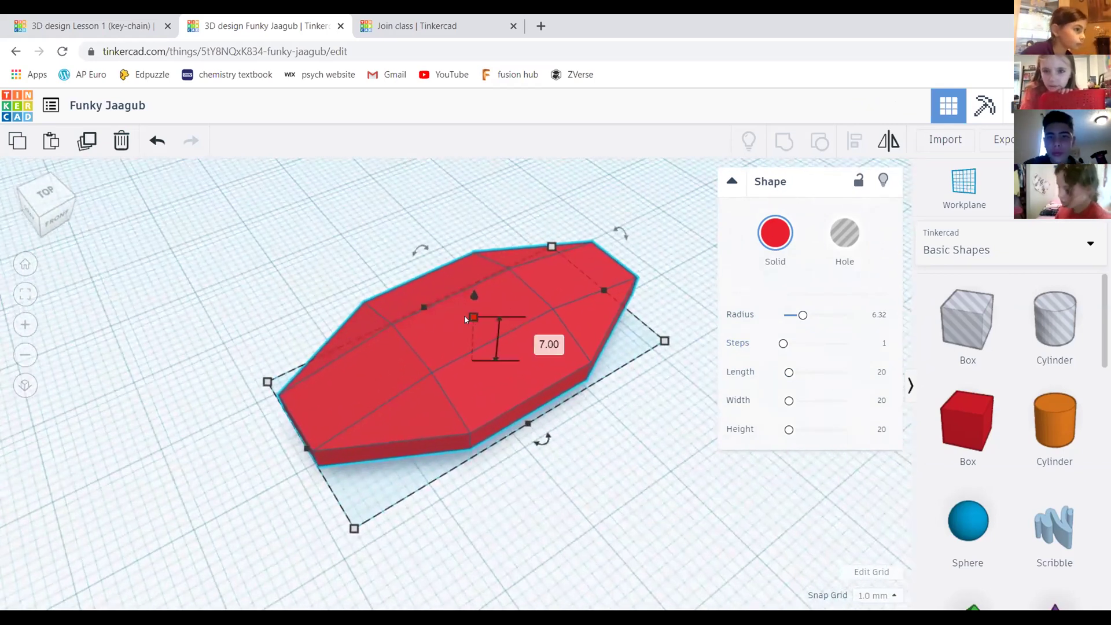
scroll(466, 319, "down", 2)
left_click(783, 345)
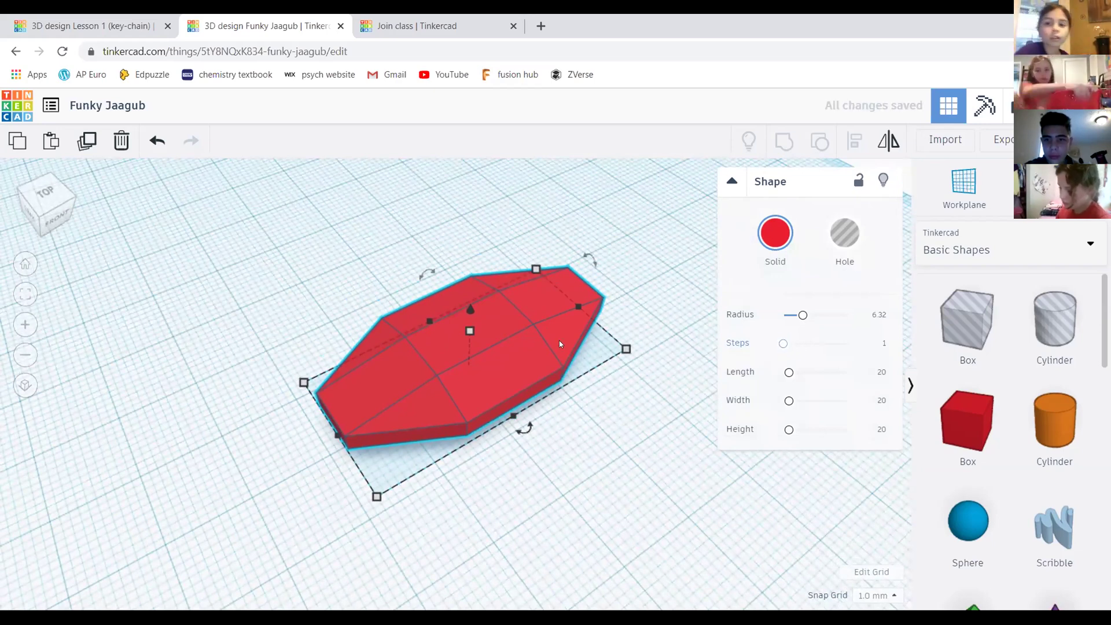
middle_click_drag(518, 400, 505, 362)
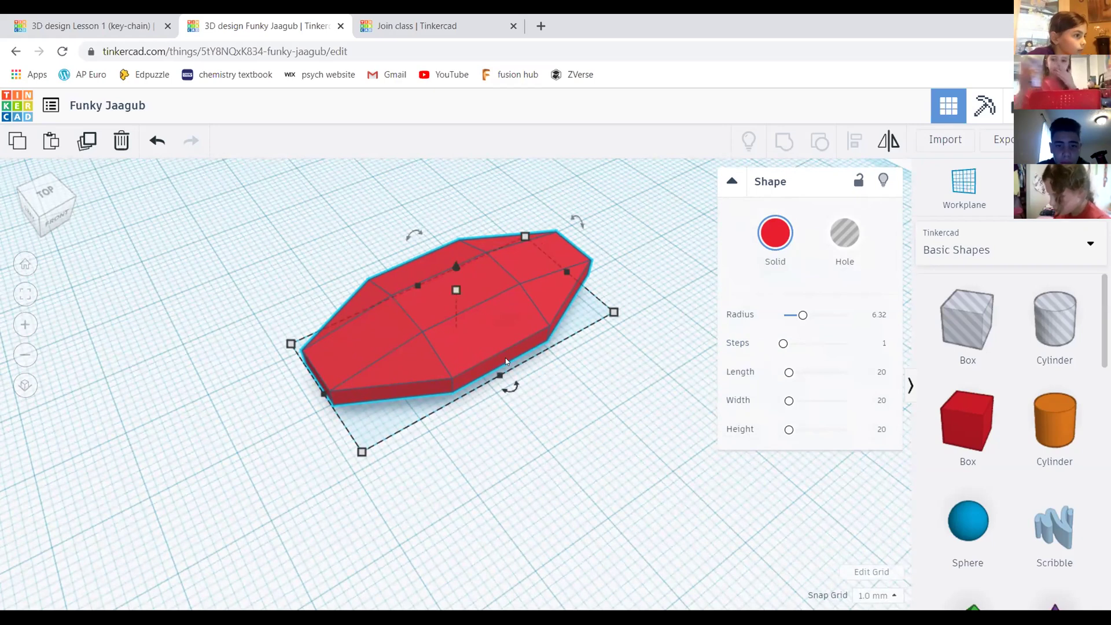
Raise the steps to 3 and then to 20 for smooth rounded edges
left_click(790, 345)
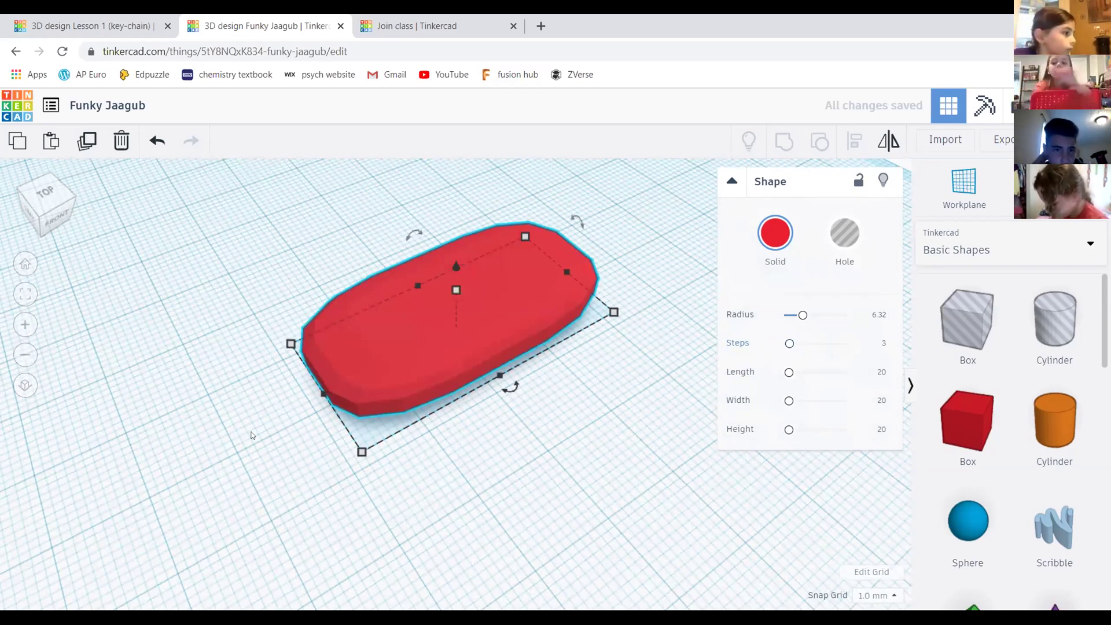
left_click_drag(790, 345, 869, 339)
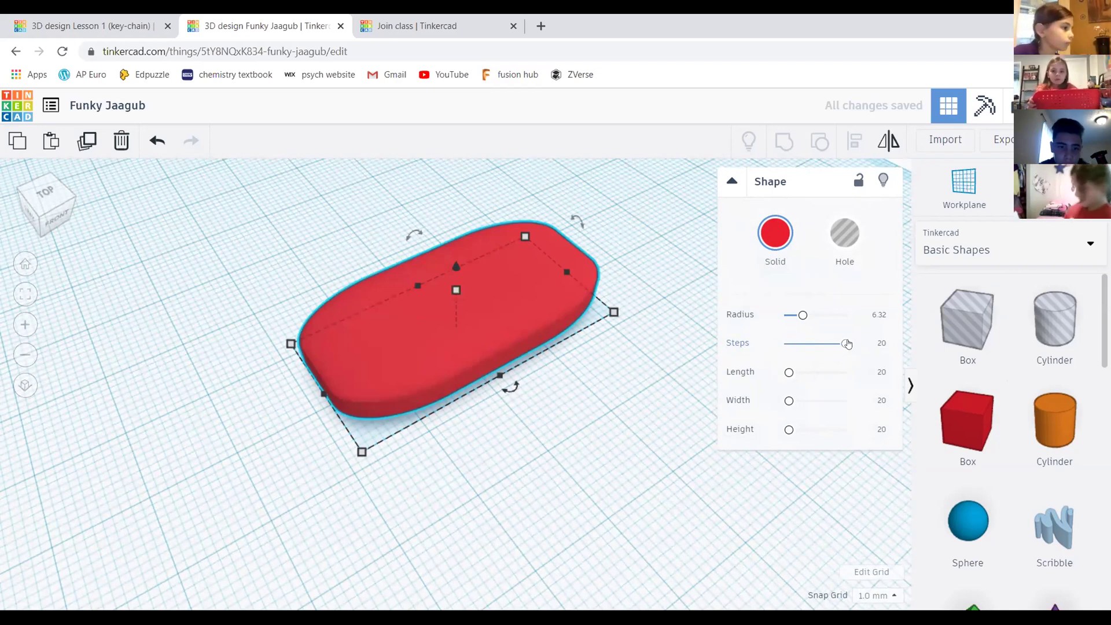
left_click_drag(843, 346, 893, 345)
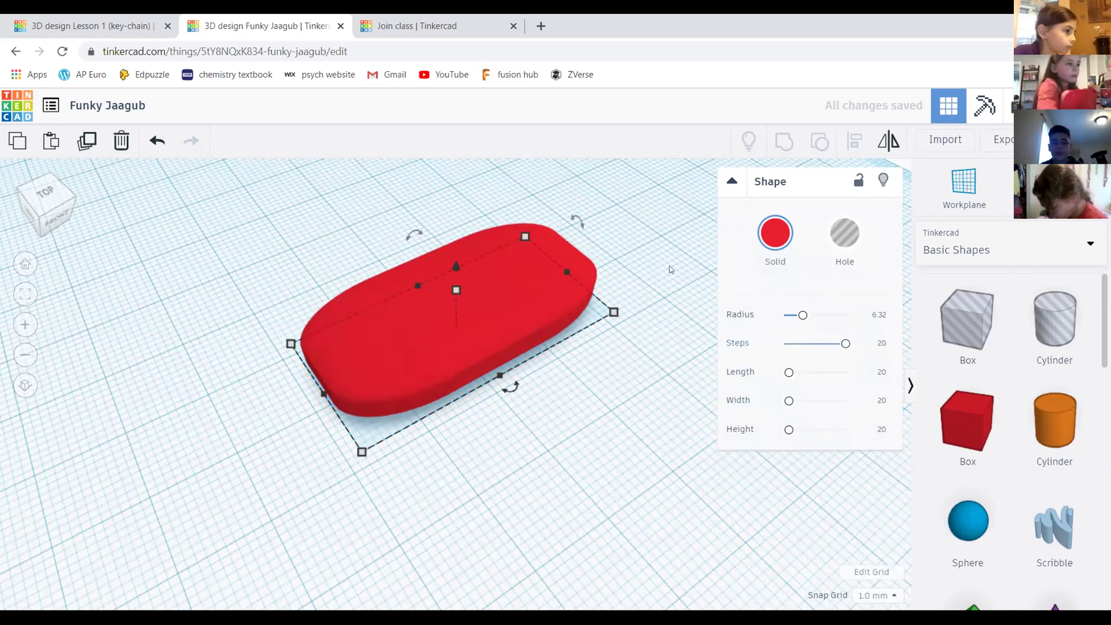
scroll(658, 268, "down", 3)
middle_click_drag(613, 386, 622, 373)
middle_click_drag(588, 338, 588, 349)
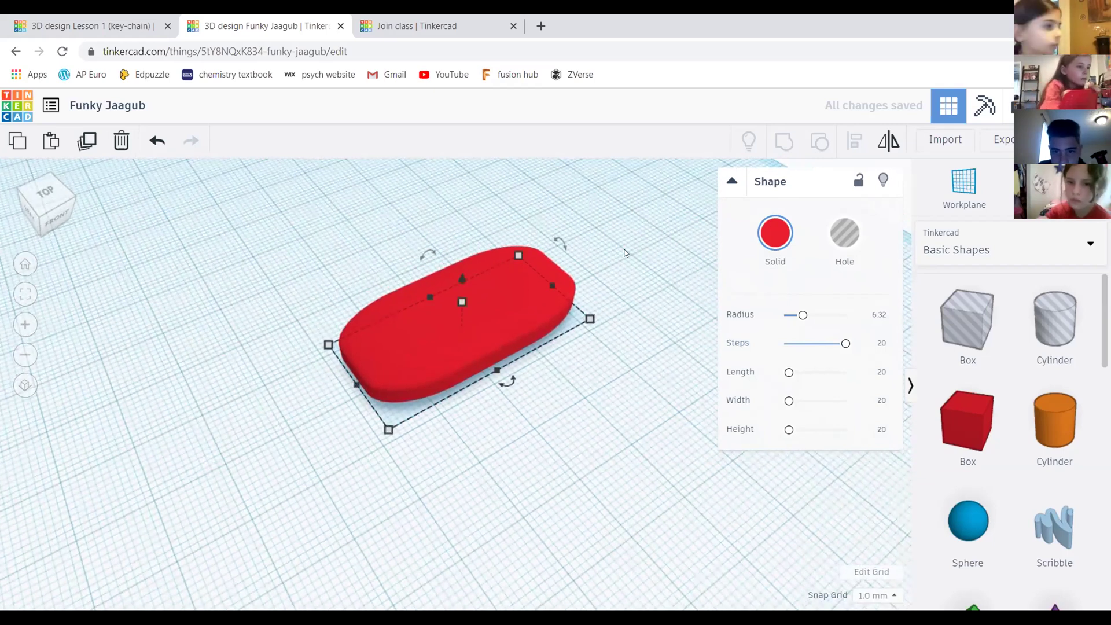
Reselect the slab, try magenta, then recolour it with the blue preset
left_click(621, 236)
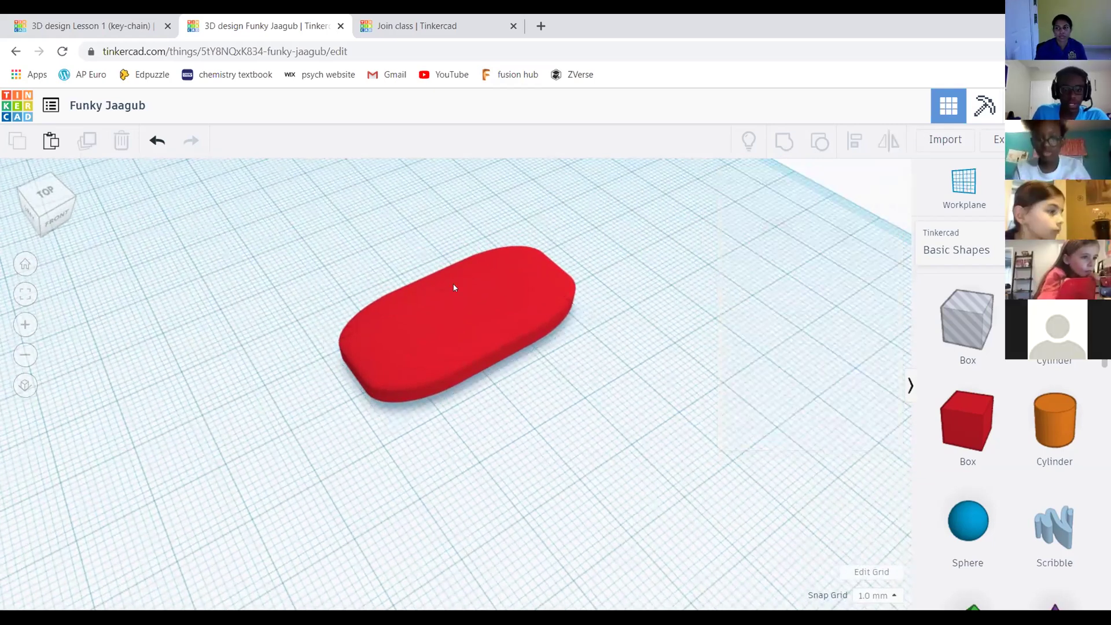
middle_click_drag(723, 345, 752, 308)
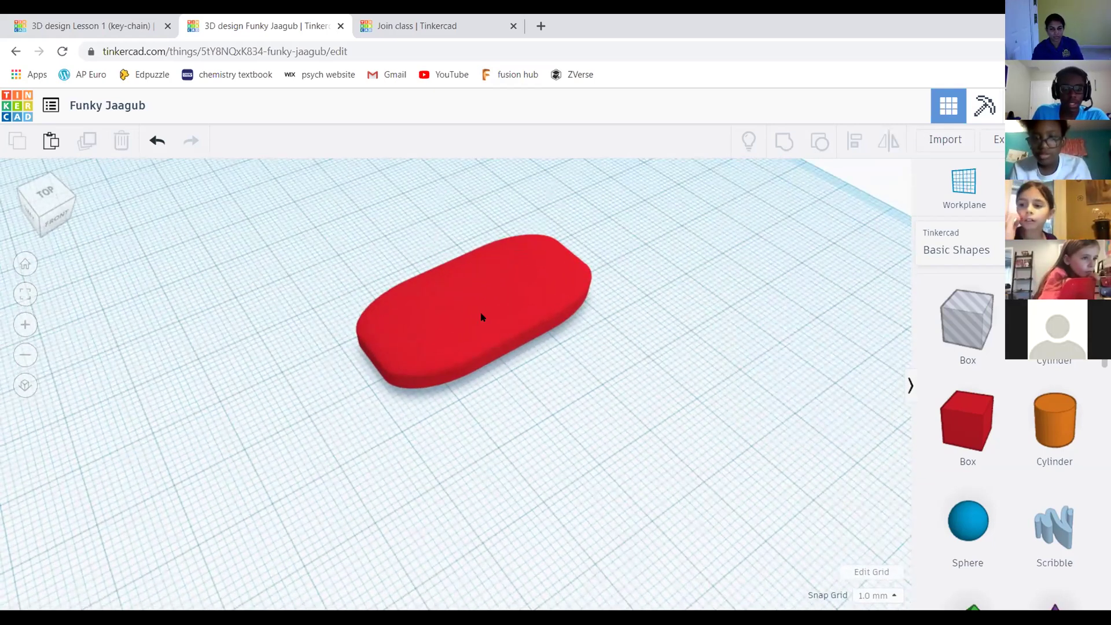
left_click(481, 317)
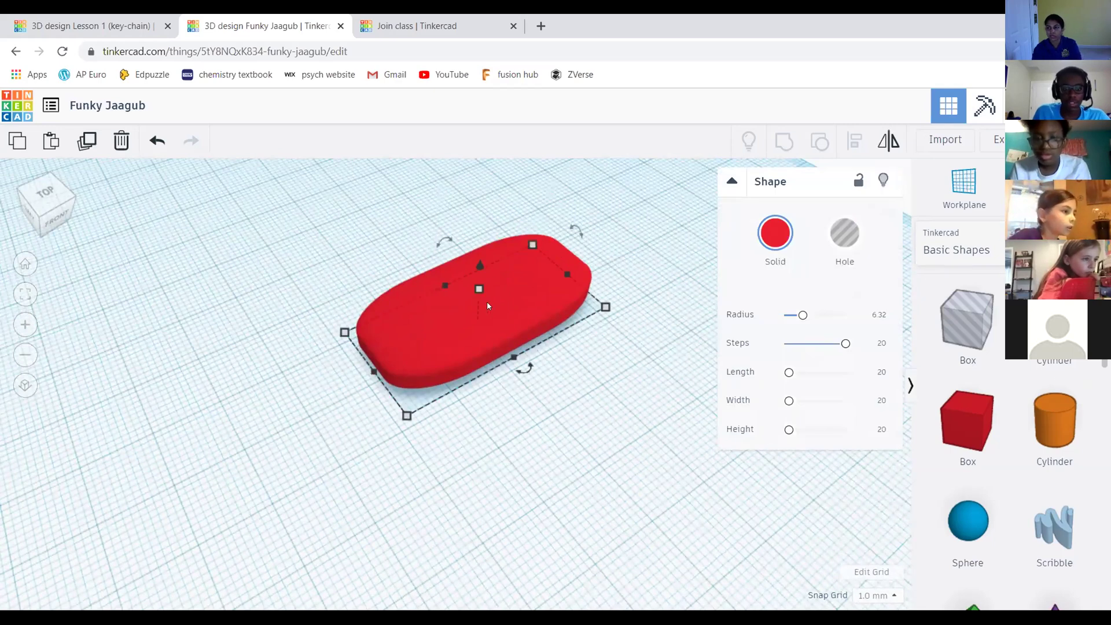
left_click(775, 232)
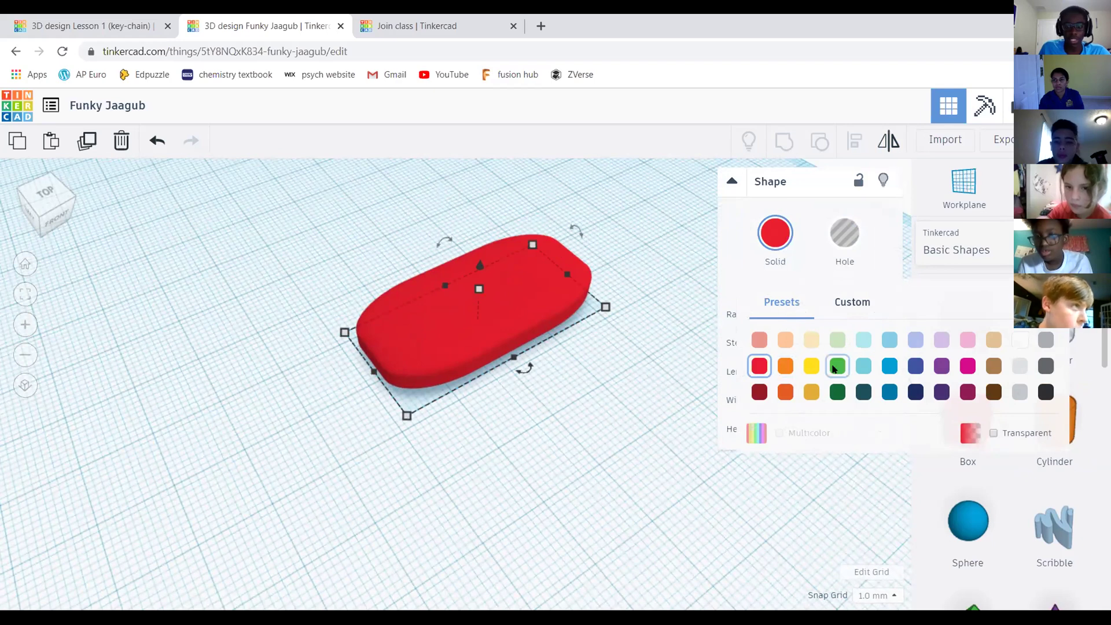
left_click(968, 366)
left_click(776, 232)
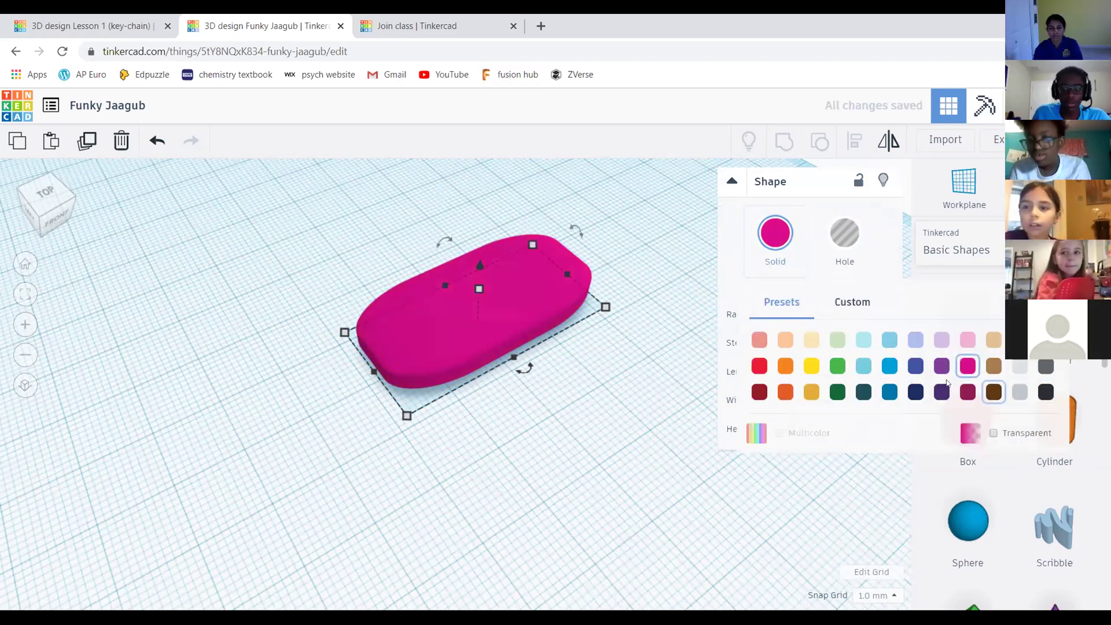
left_click(890, 366)
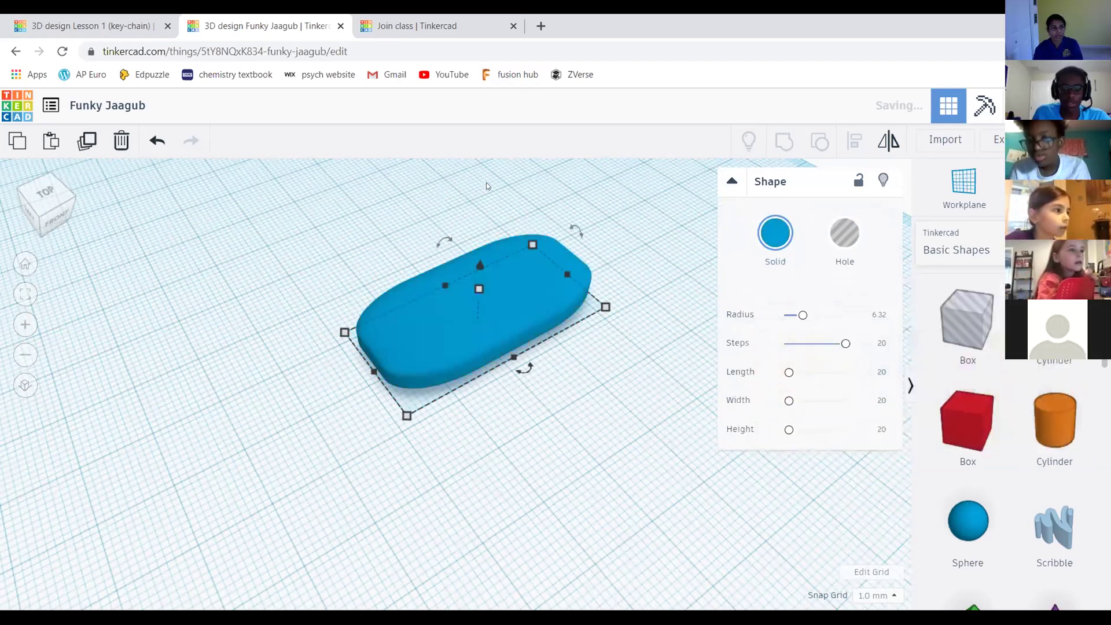
left_click(644, 249)
Inspect the blue slab from a few angles, reopen its colour choices, then deselect it
right_click_drag(644, 249, 54, 198)
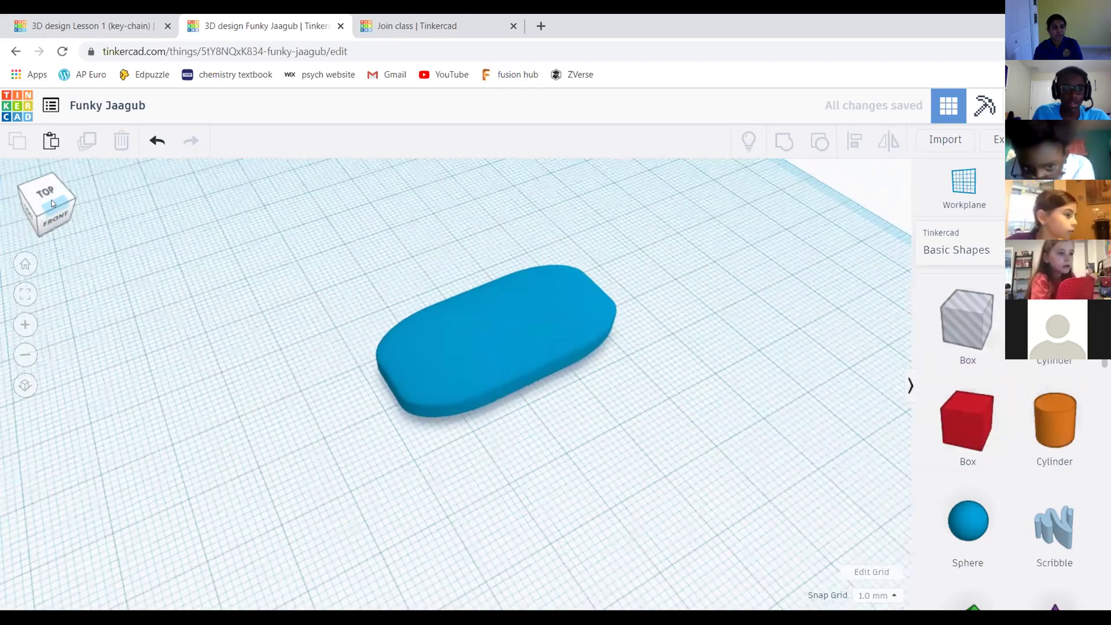
left_click_drag(52, 204, 56, 200)
middle_click_drag(603, 345, 596, 311)
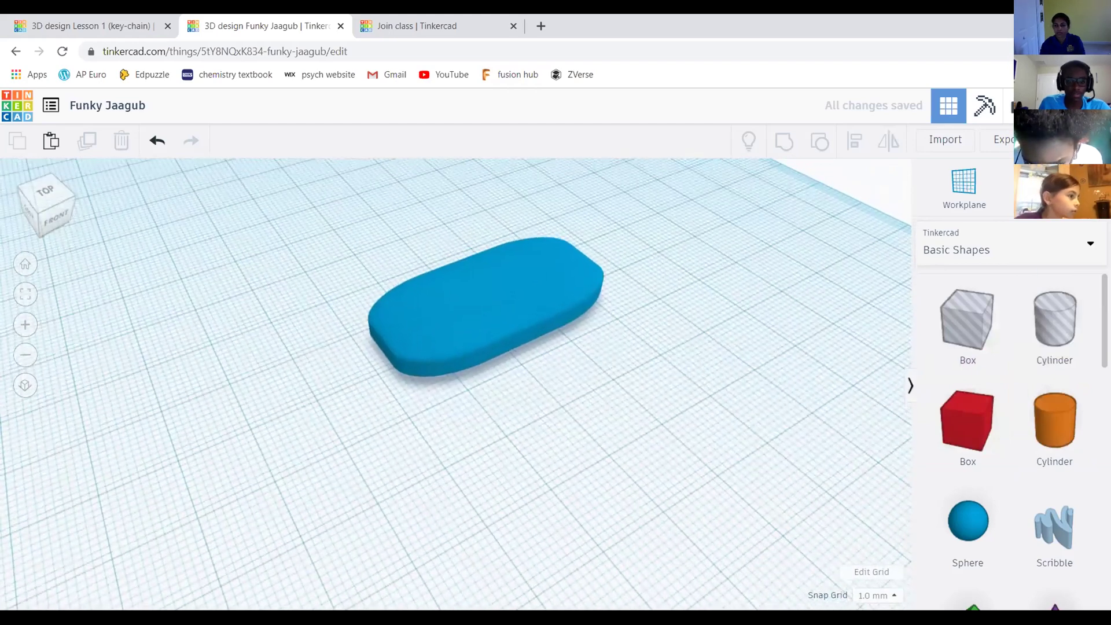
scroll(705, 257, "up", 3)
scroll(705, 276, "down", 4)
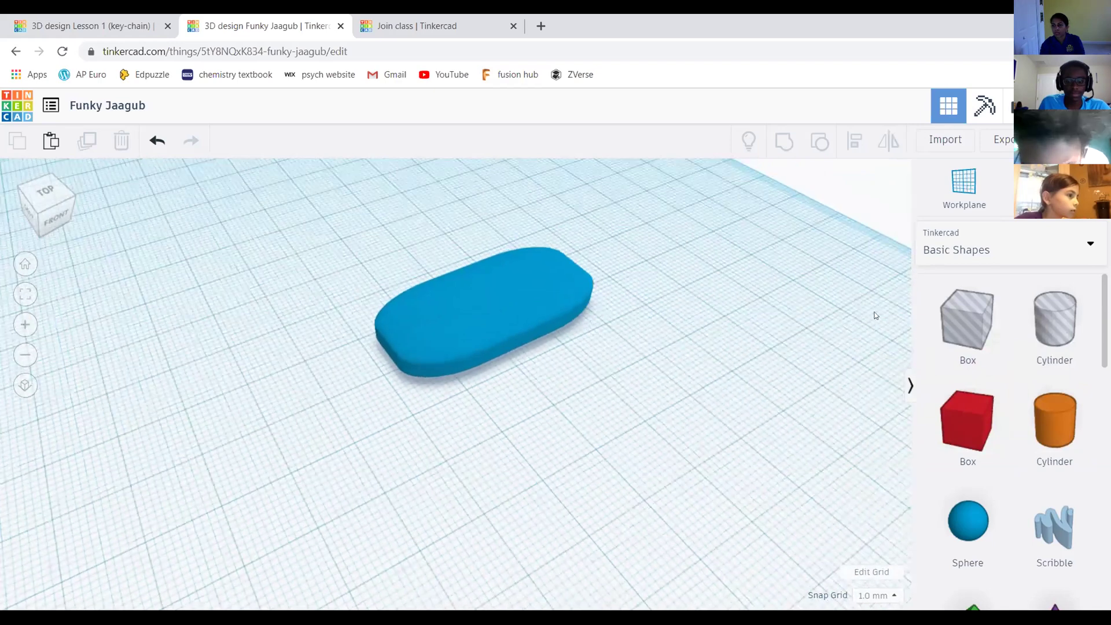
scroll(595, 350, "down", 2)
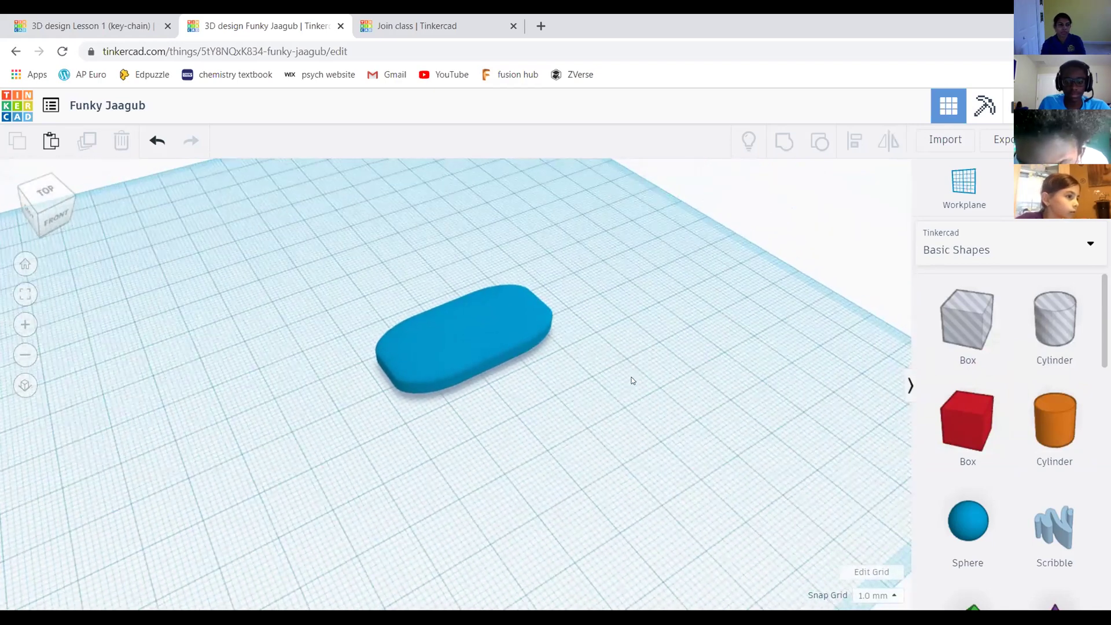
scroll(658, 372, "up", 3)
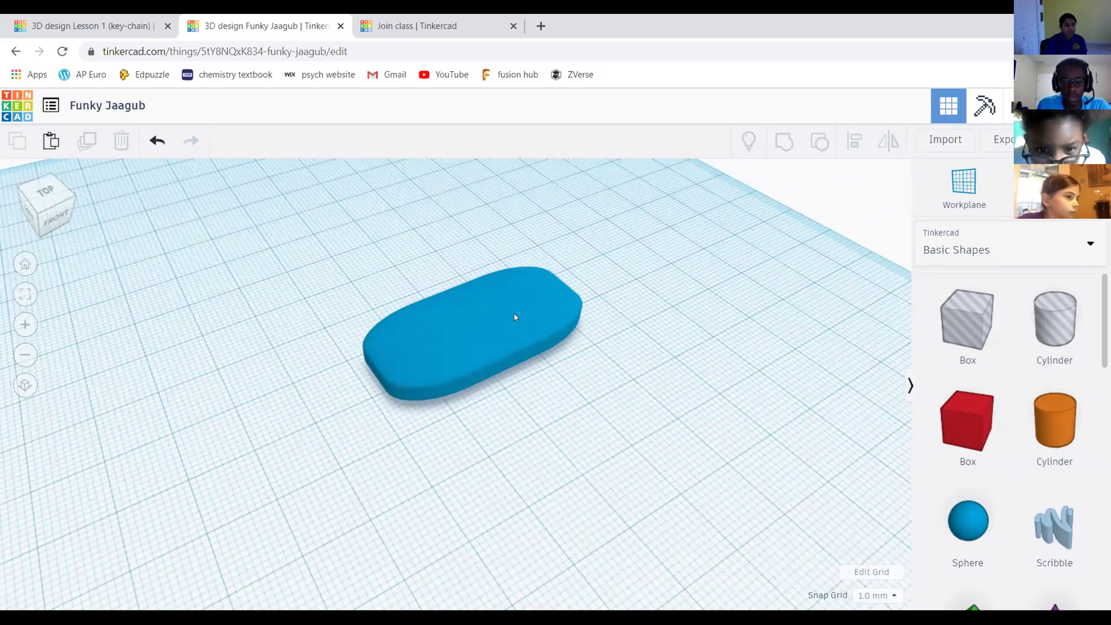
left_click(516, 316)
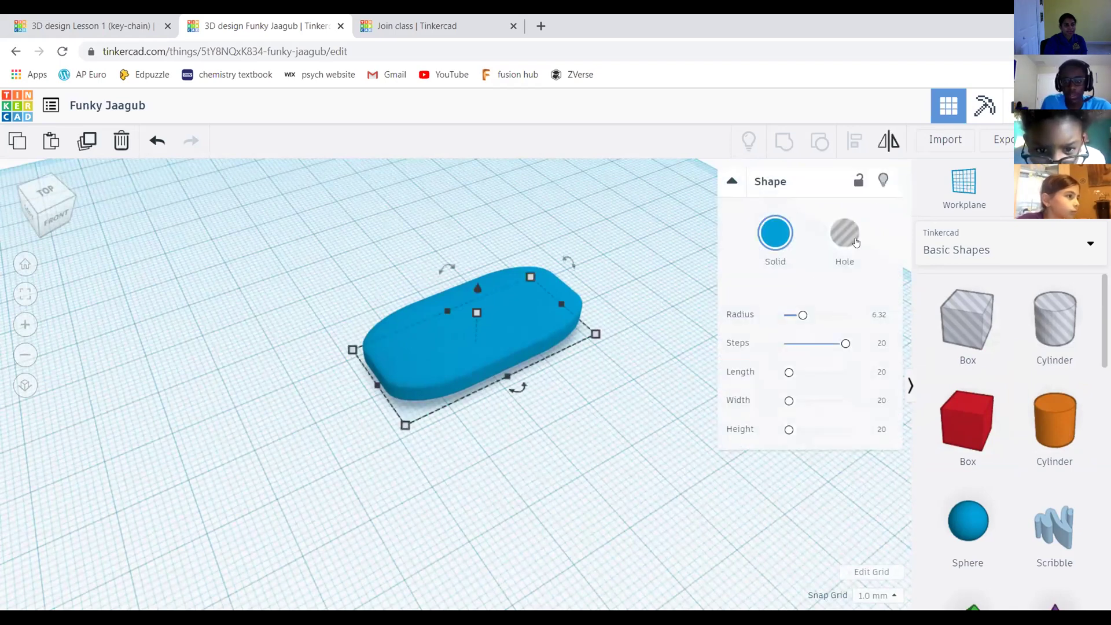
left_click(776, 235)
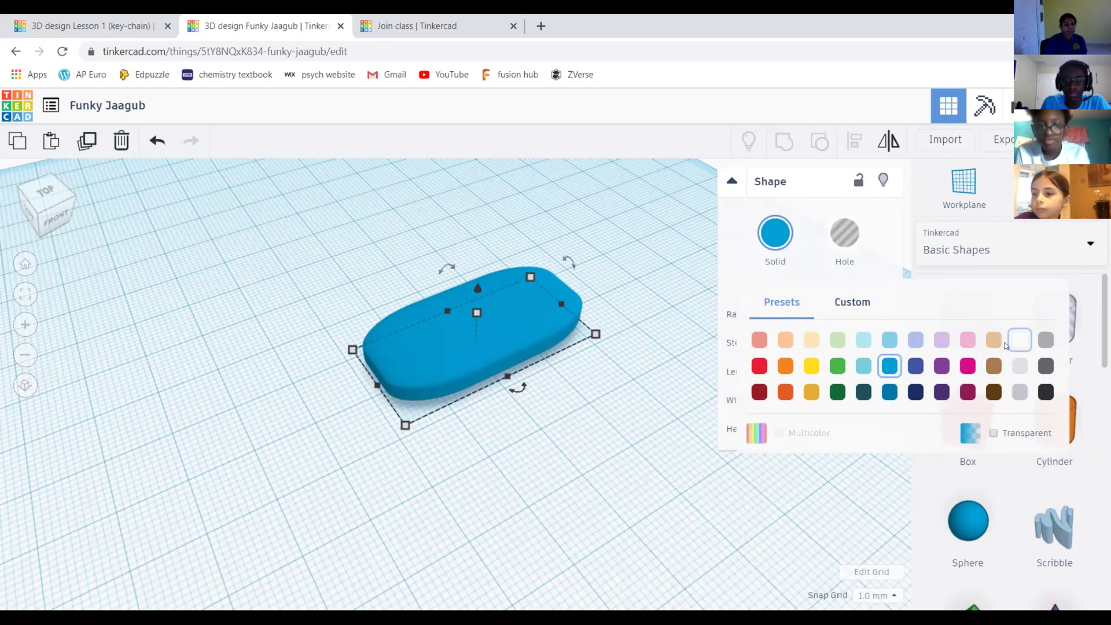
left_click(592, 218)
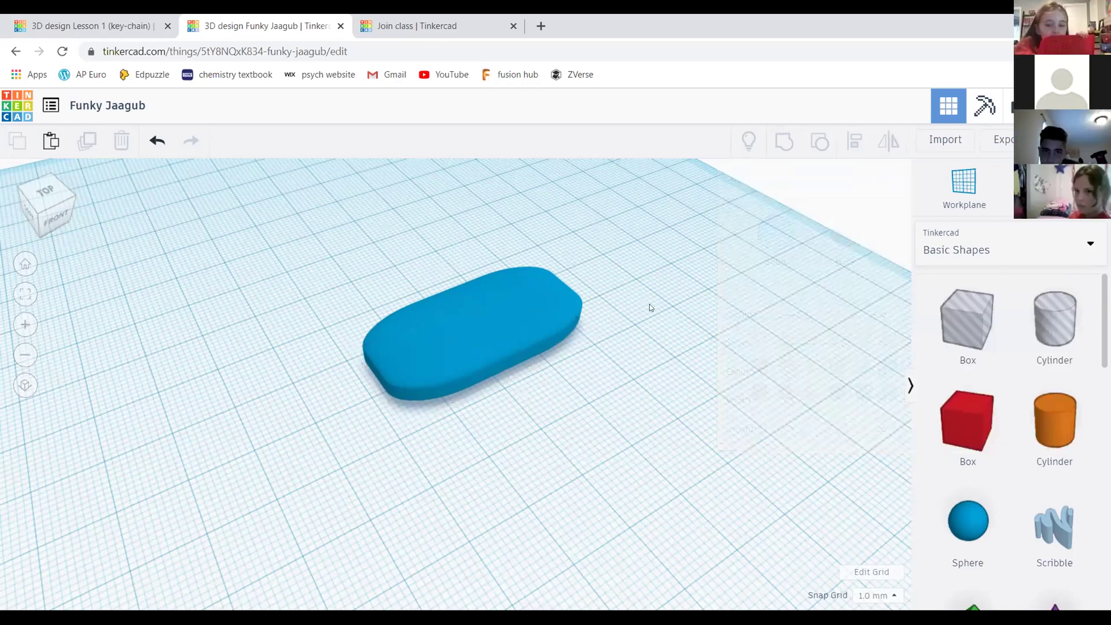
mouse_move(634, 373)
middle_mouse_down()
mouse_move(633, 340)
mouse_move(635, 371)
middle_mouse_up()
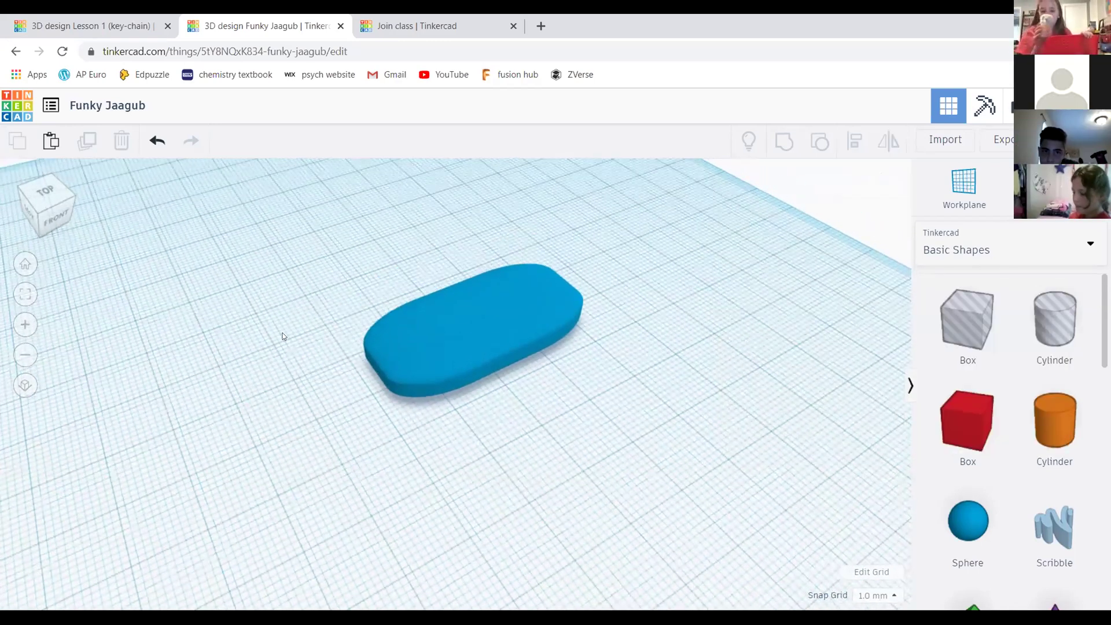
left_click(155, 19)
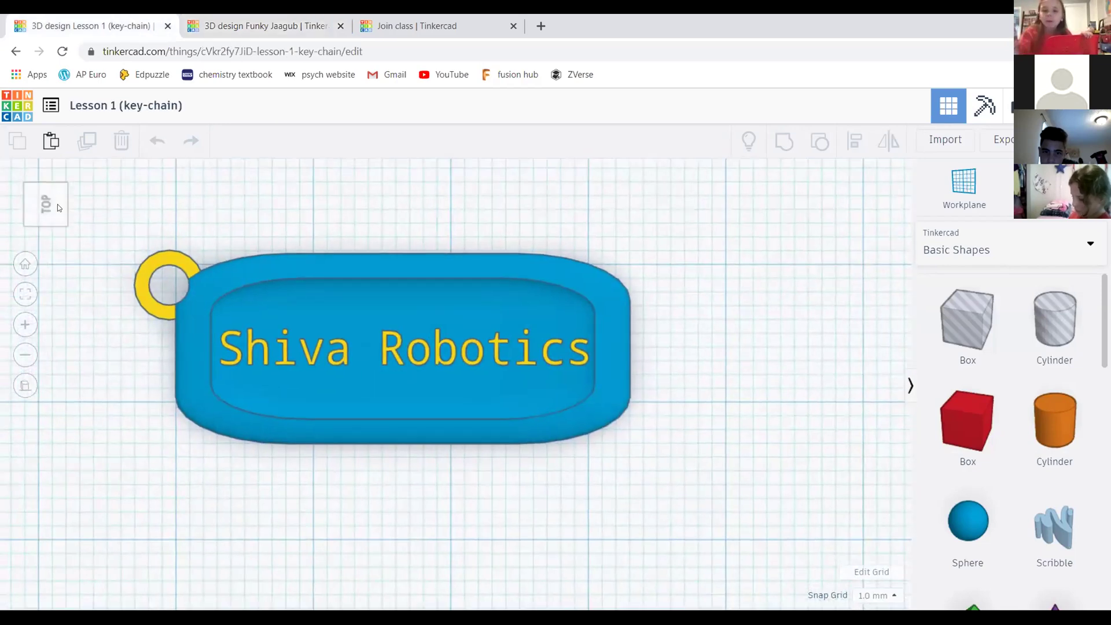
left_click(49, 201)
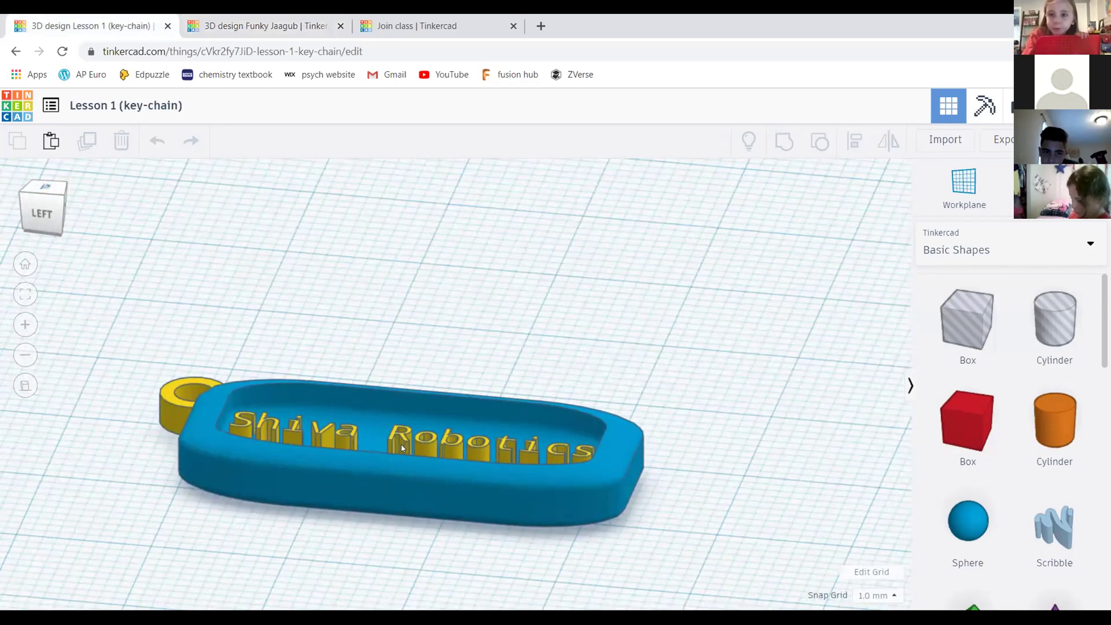
scroll(392, 443, "up", 2)
scroll(732, 330, "down", 3)
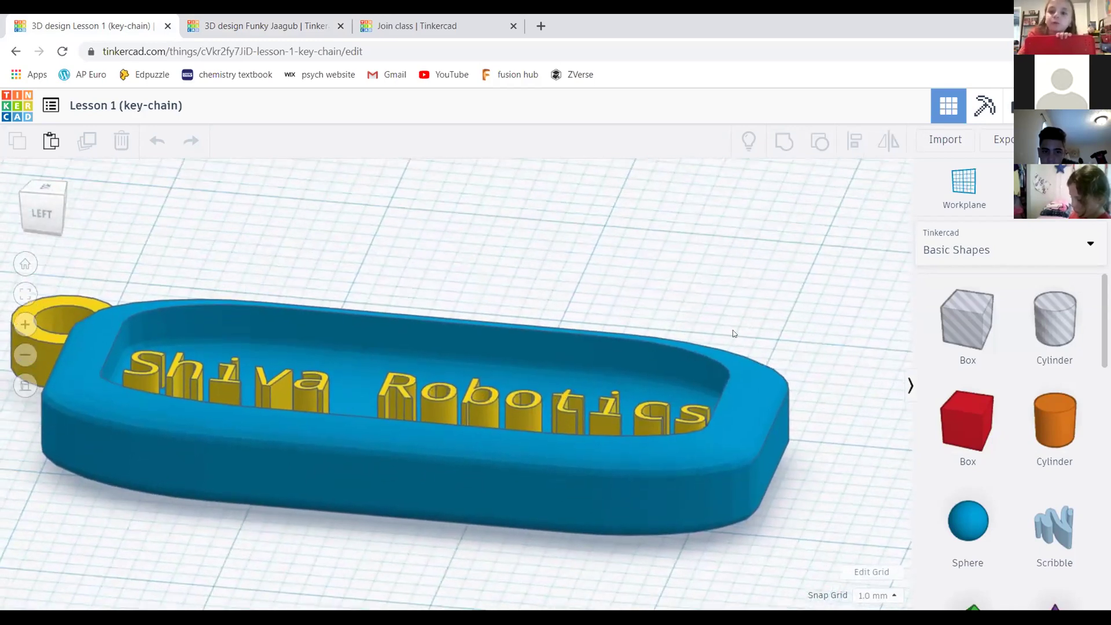
left_click(261, 25)
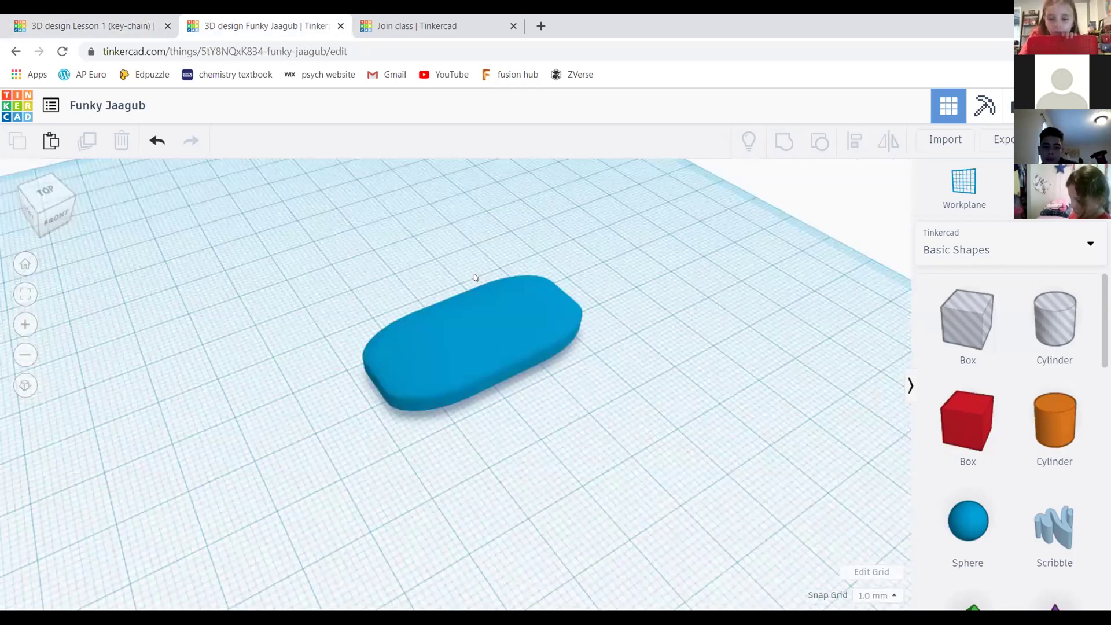
left_click(499, 325)
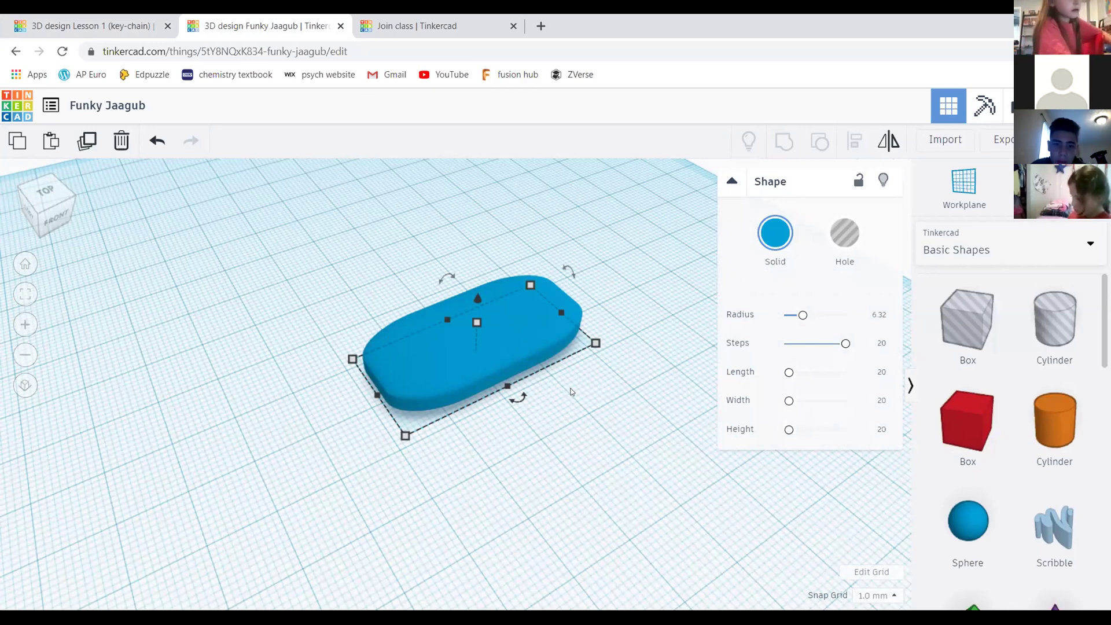
left_click(538, 231)
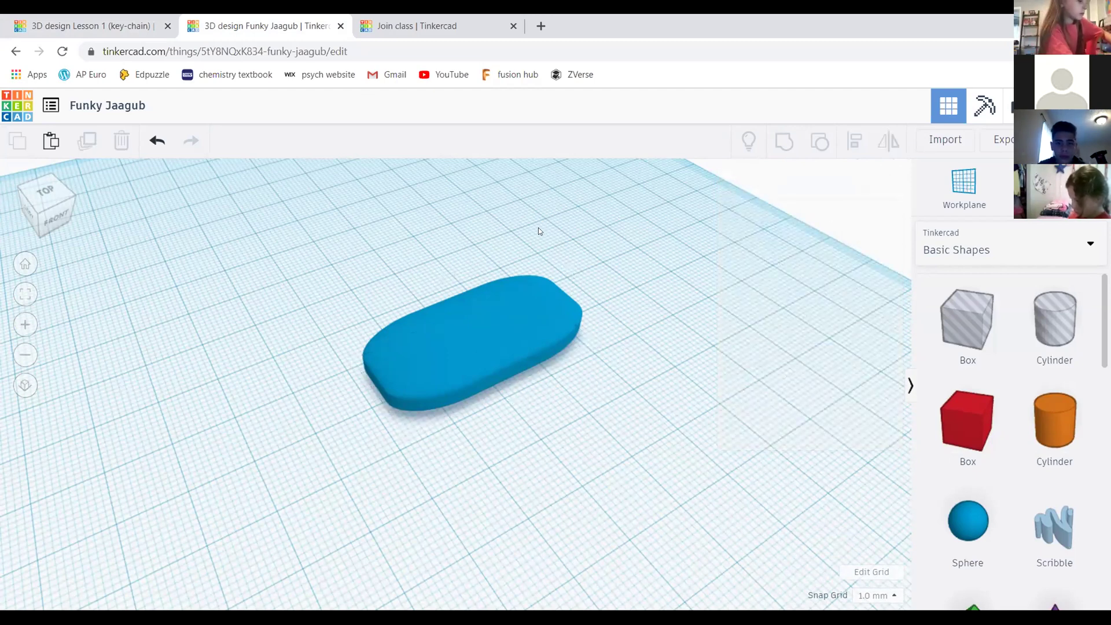
key("ctrl+v")
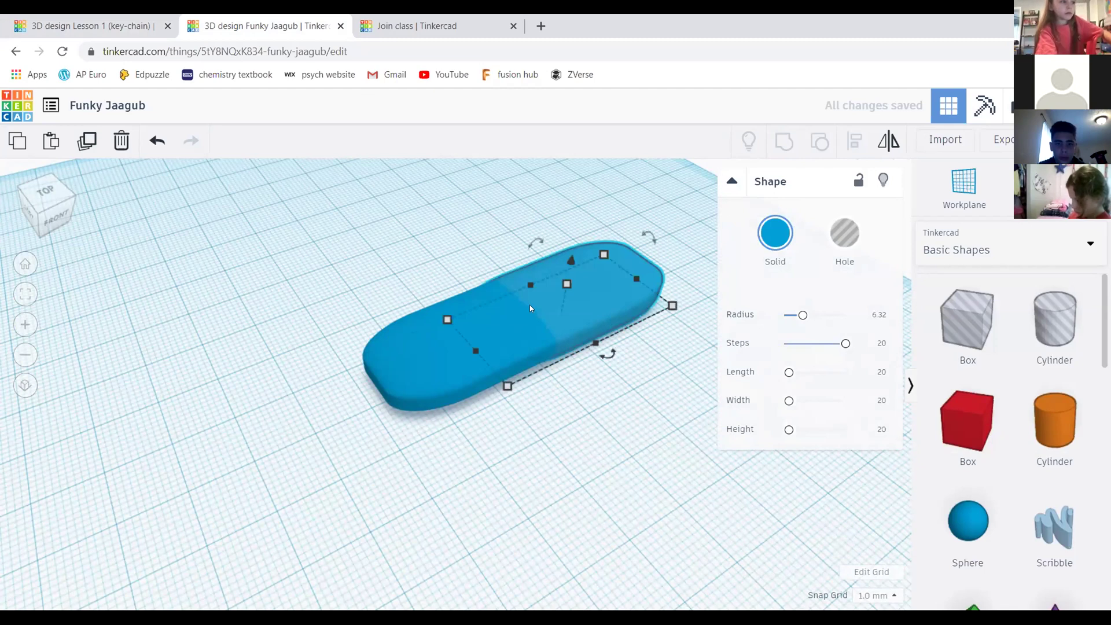
key("f")
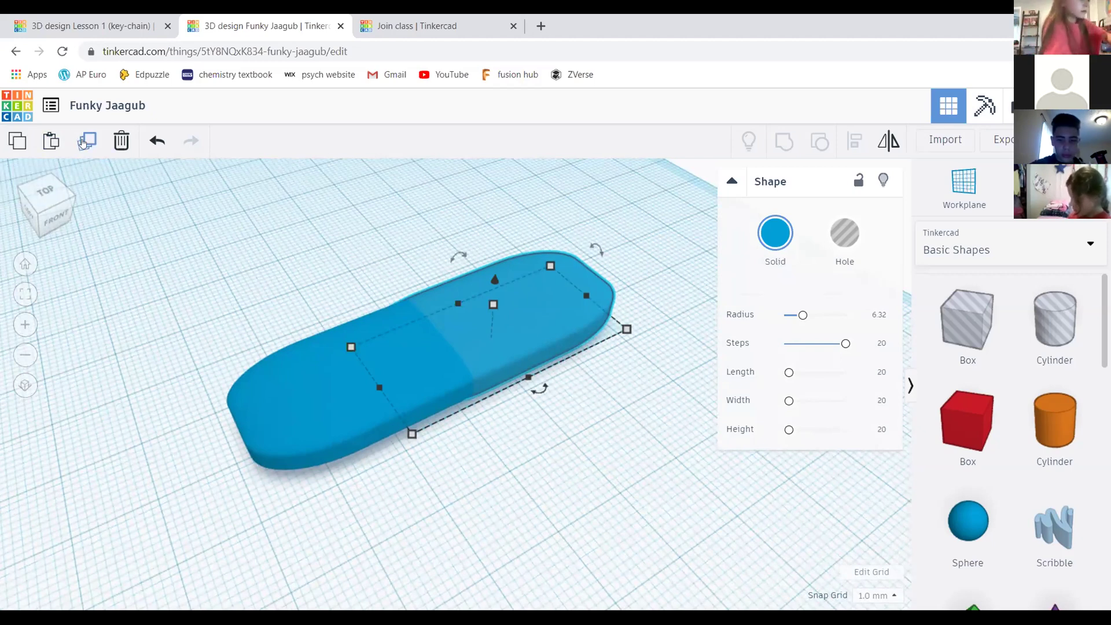
left_click(51, 143)
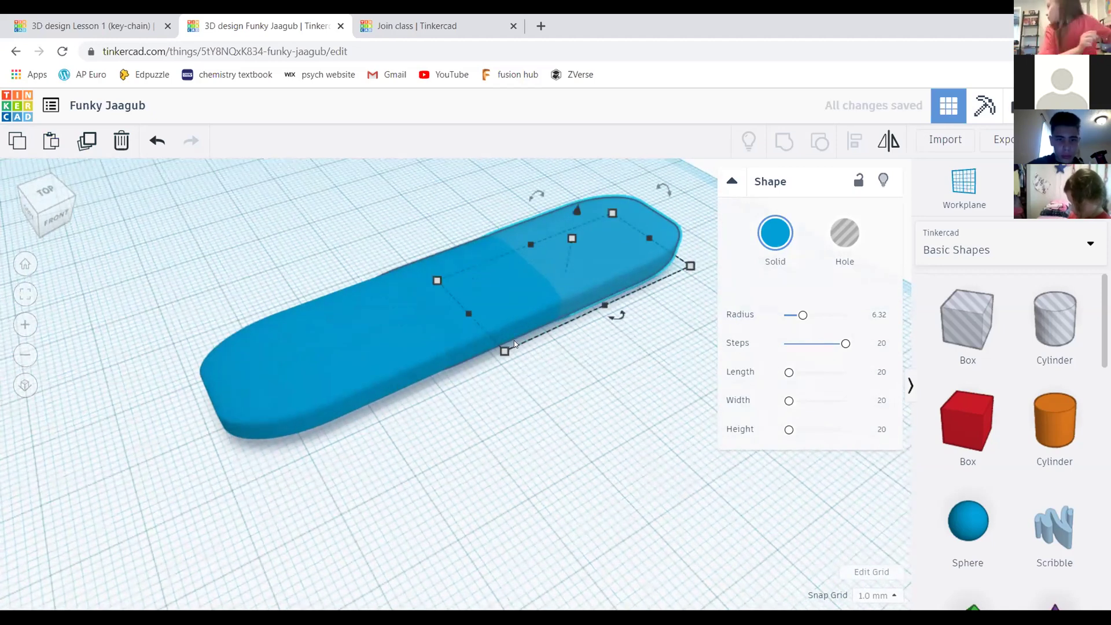
key("Delete")
scroll(652, 290, "down", 3)
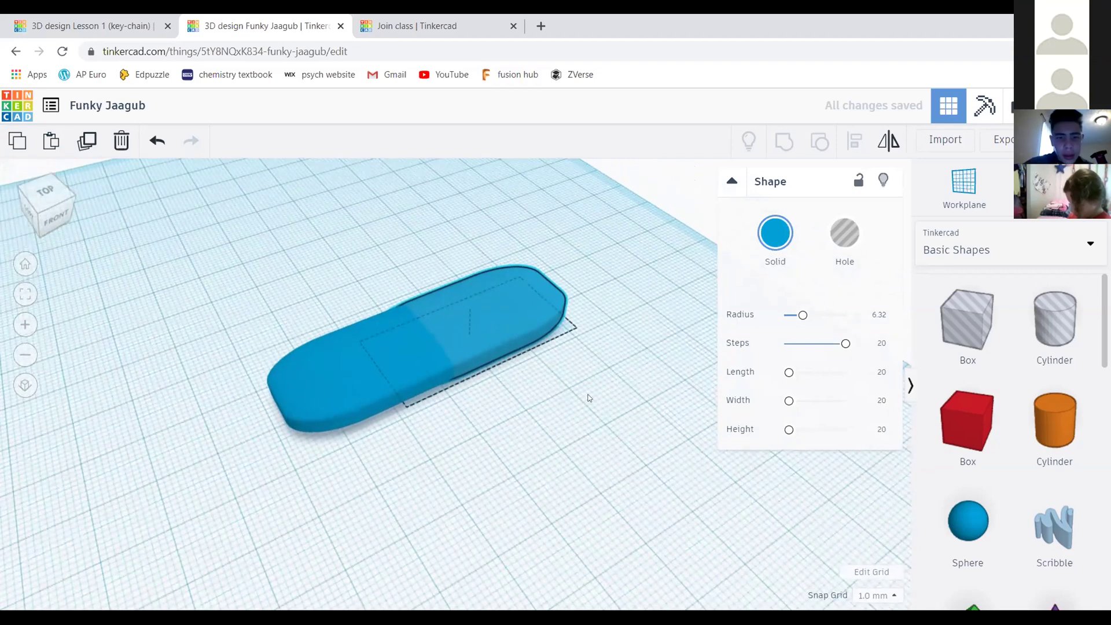
scroll(492, 318, "up", 2)
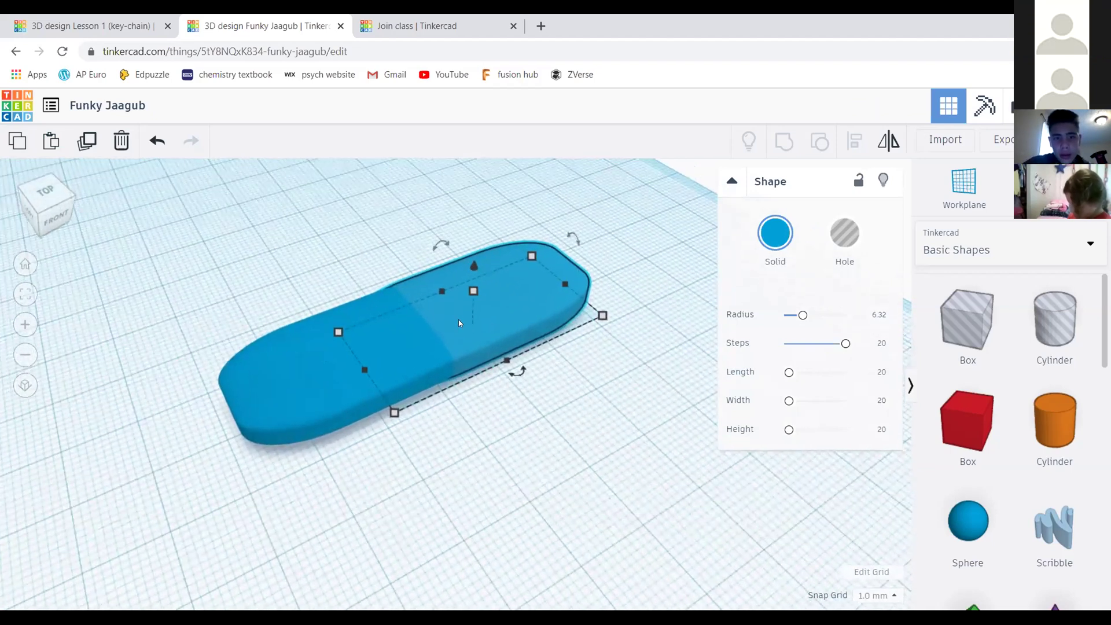
middle_click_drag(520, 299, 524, 338)
middle_click_drag(547, 386, 536, 360)
scroll(524, 338, "down", 2)
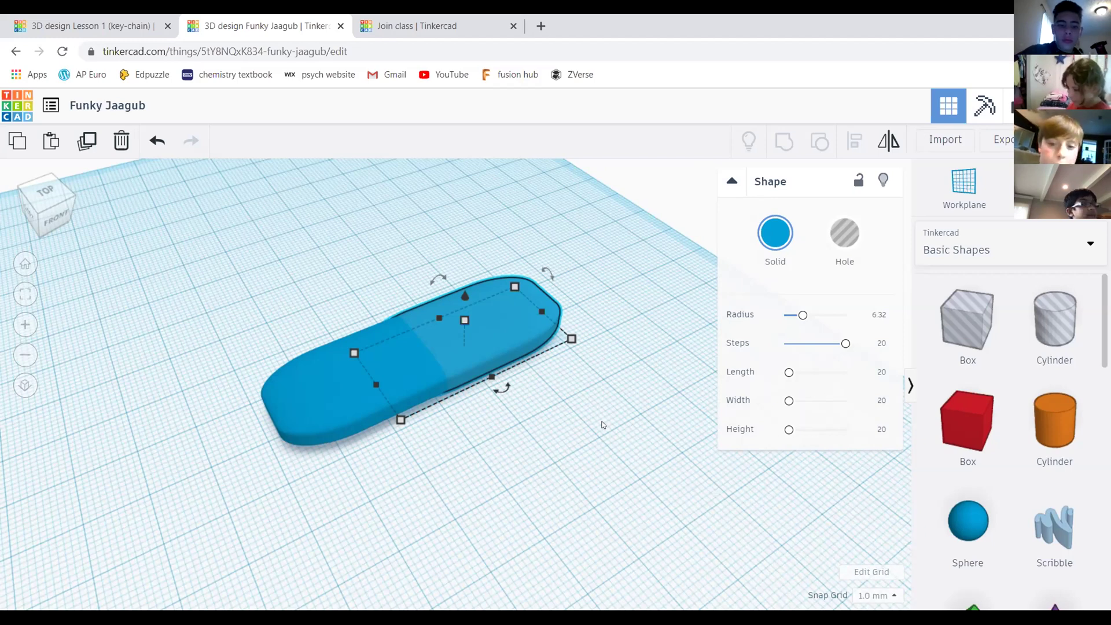
scroll(397, 315, "up", 3)
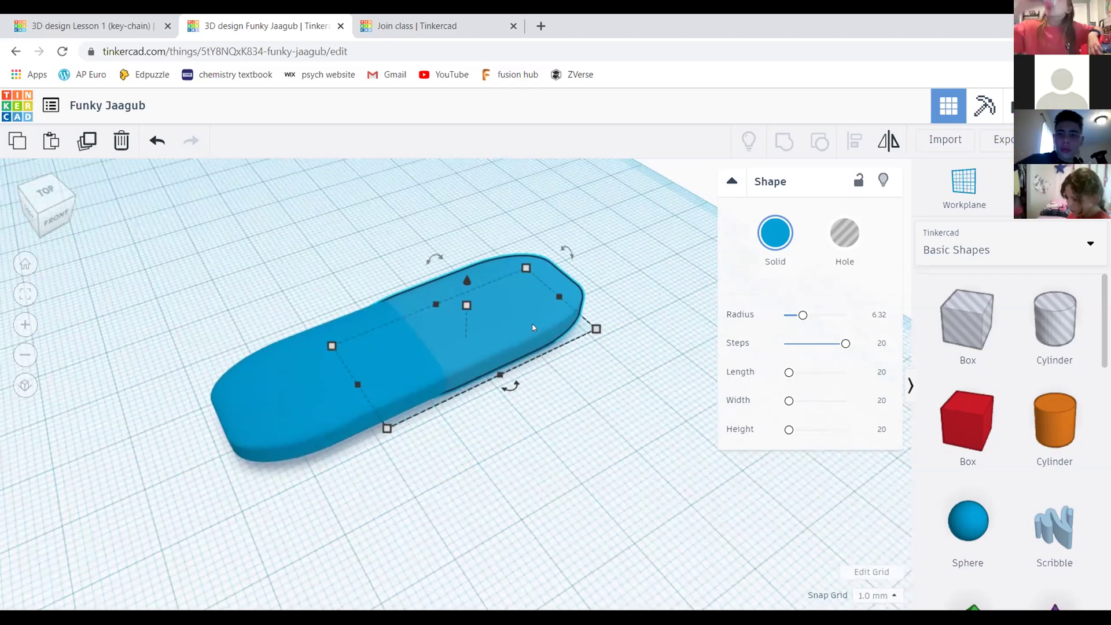
key("Delete")
left_click(320, 354)
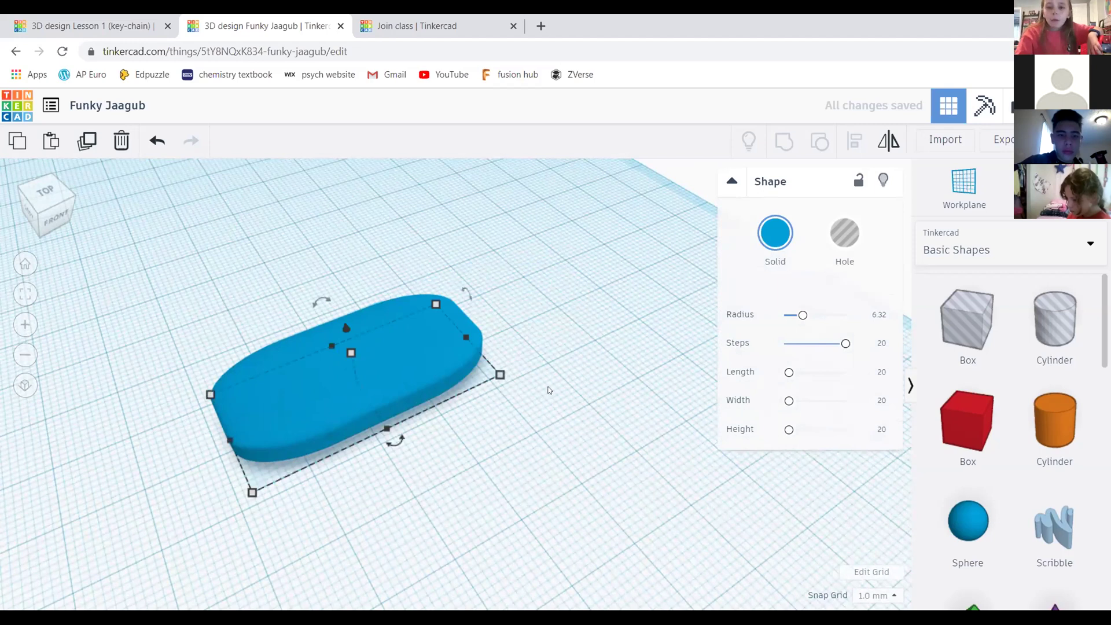
middle_click_drag(549, 390, 625, 373)
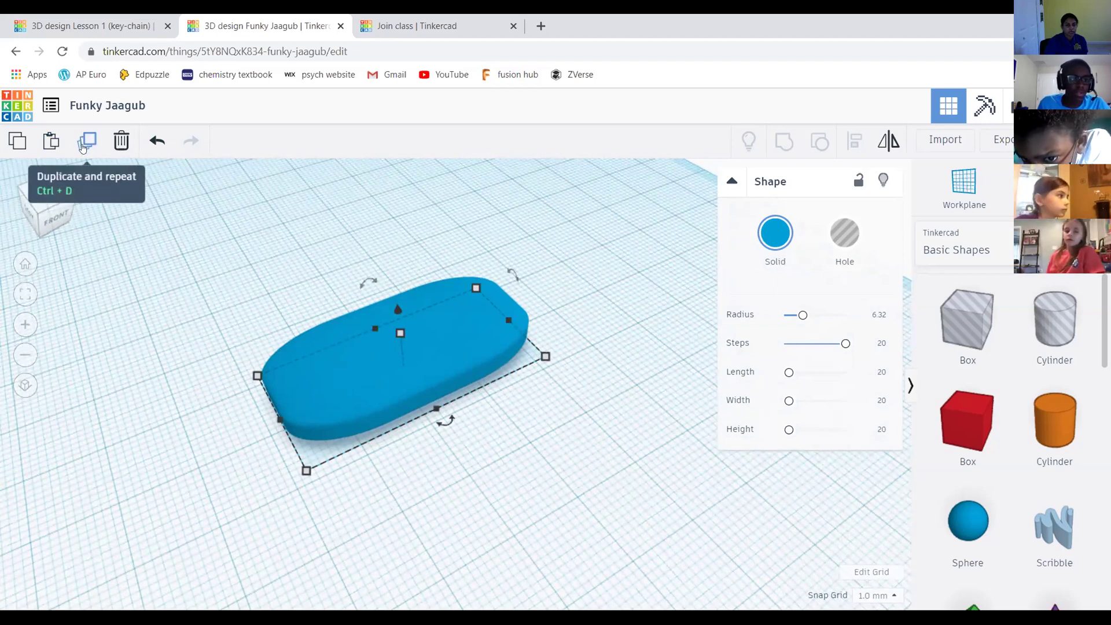
Duplicate the blue slab and drag the copy, then undo the move
left_click(82, 147)
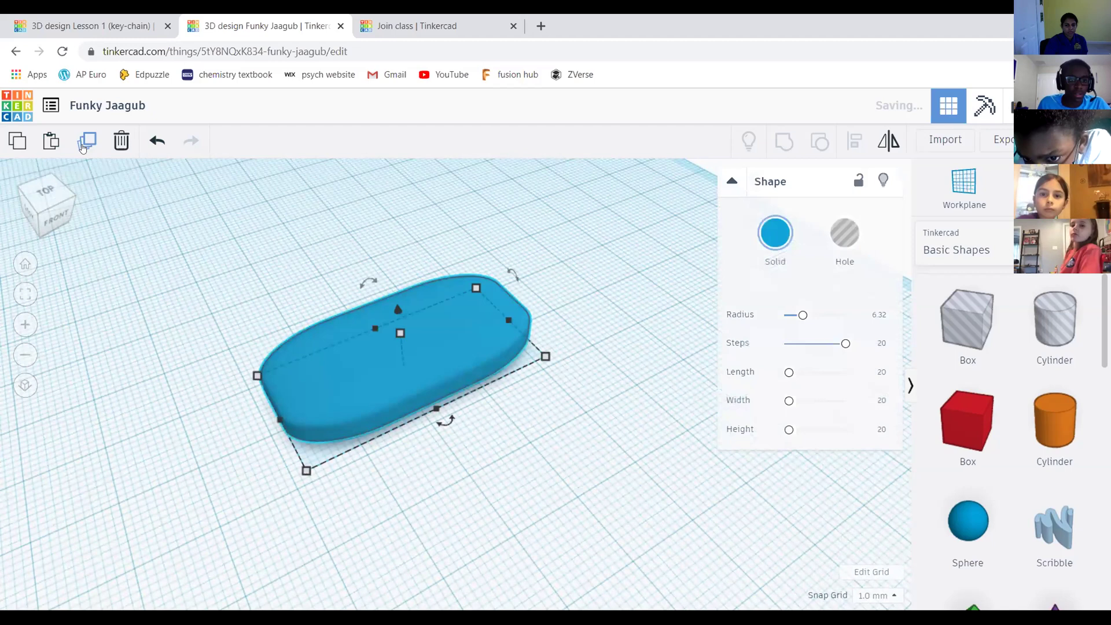
left_click_drag(447, 360, 384, 310)
key("ctrl+z")
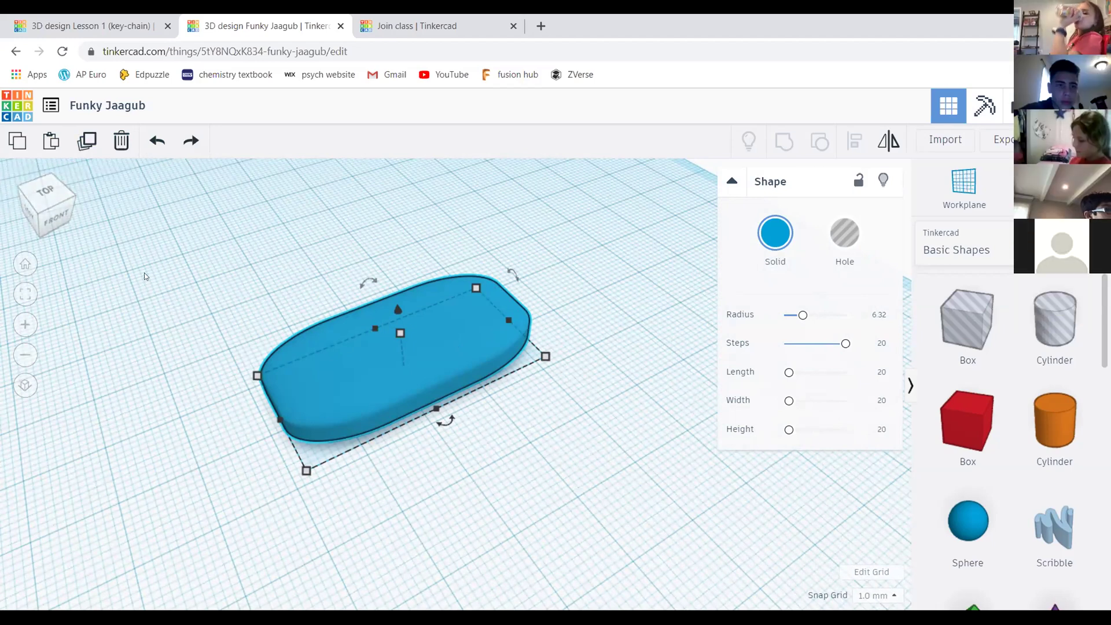
middle_click_drag(547, 309, 566, 267)
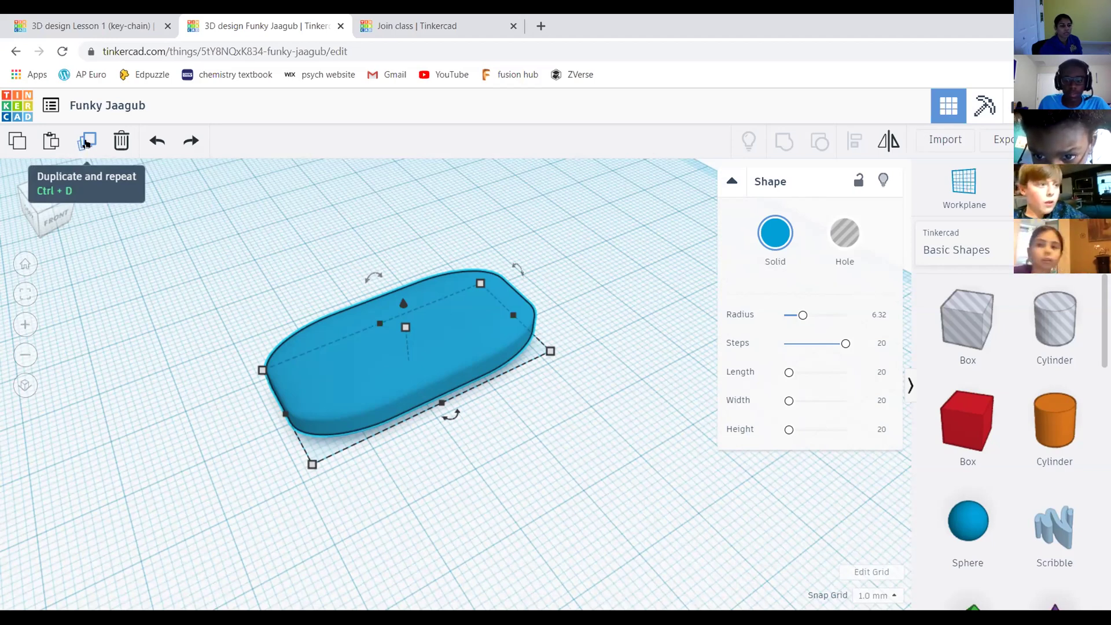
middle_click_drag(454, 236, 463, 232)
Duplicate the slab again and place the copy in front of the original
left_click(87, 150)
middle_click_drag(566, 251, 590, 250)
scroll(416, 338, "down", 1)
scroll(457, 282, "up", 4)
scroll(405, 347, "down", 1)
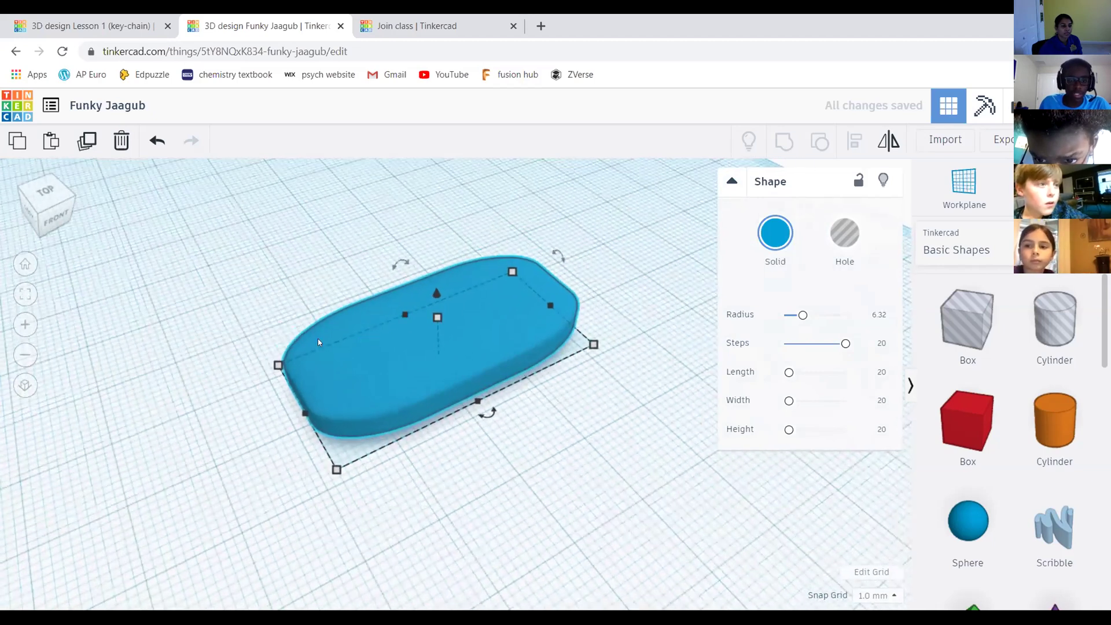
scroll(390, 360, "down", 1)
left_click_drag(379, 345, 320, 244)
left_click(667, 313)
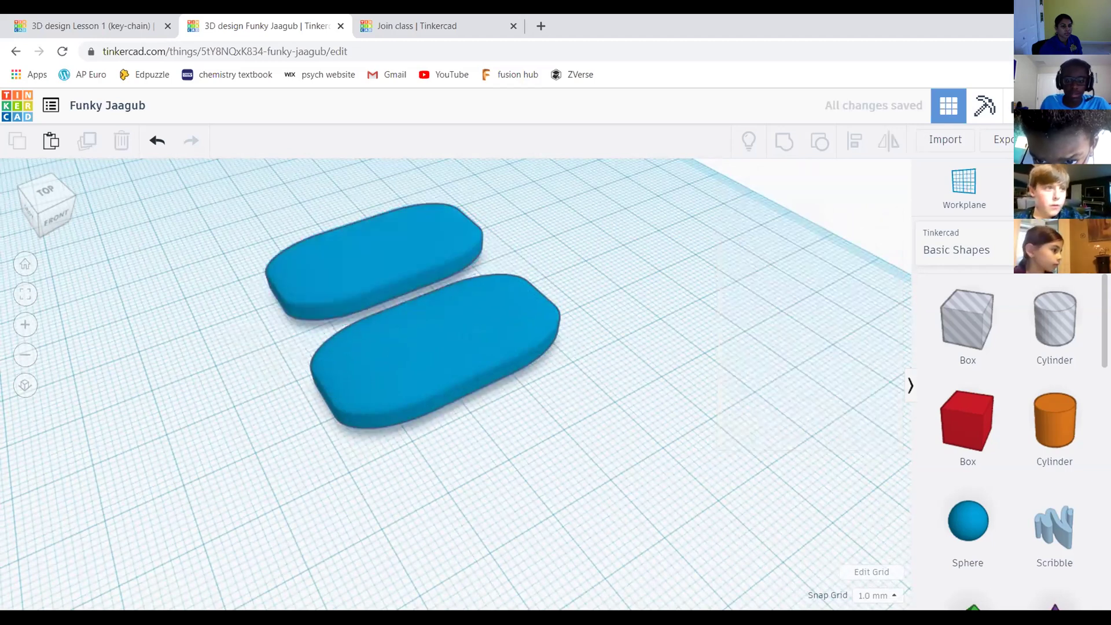
middle_click_drag(513, 296, 541, 298)
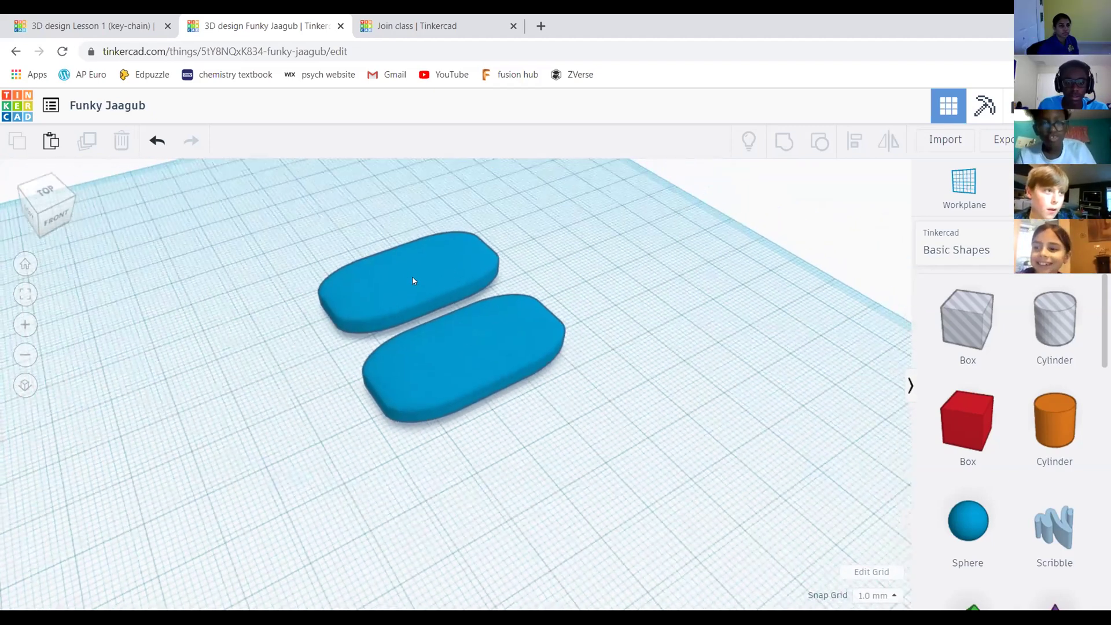
right_click_drag(665, 286, 663, 278)
scroll(281, 268, "down", 3)
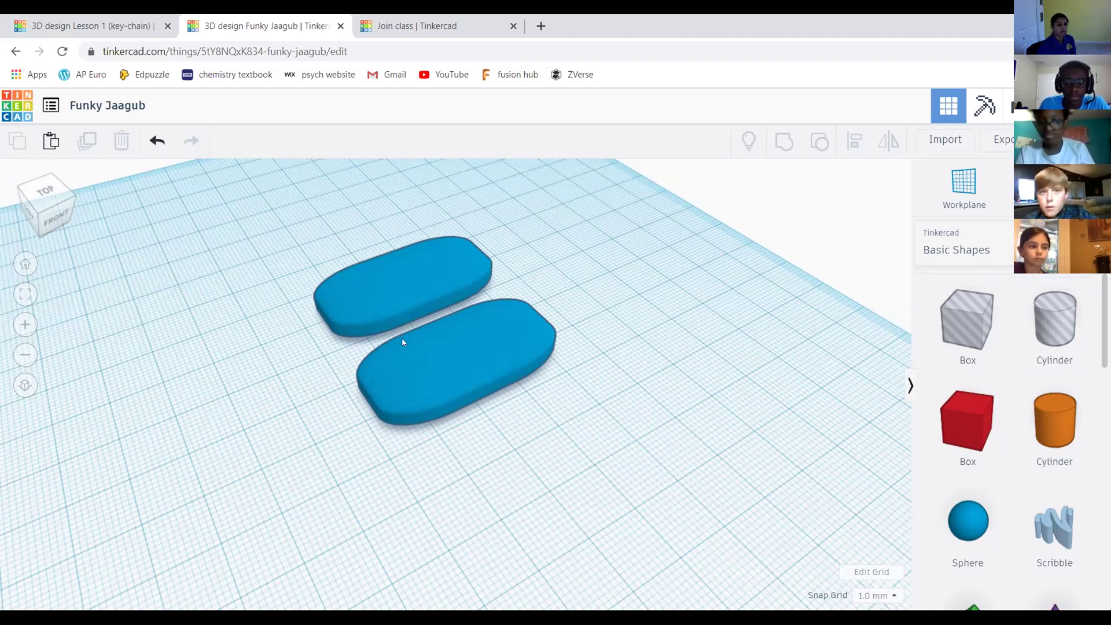
middle_click_drag(651, 326, 663, 292)
middle_click_drag(647, 399, 467, 342)
scroll(456, 295, "up", 3)
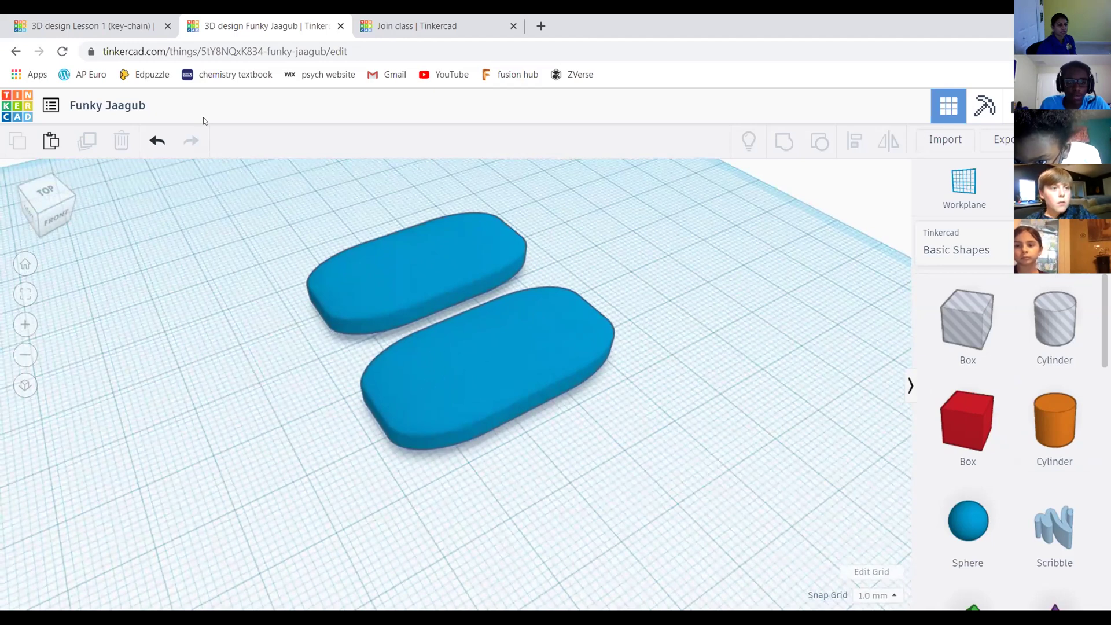
left_click(77, 18)
left_click(273, 17)
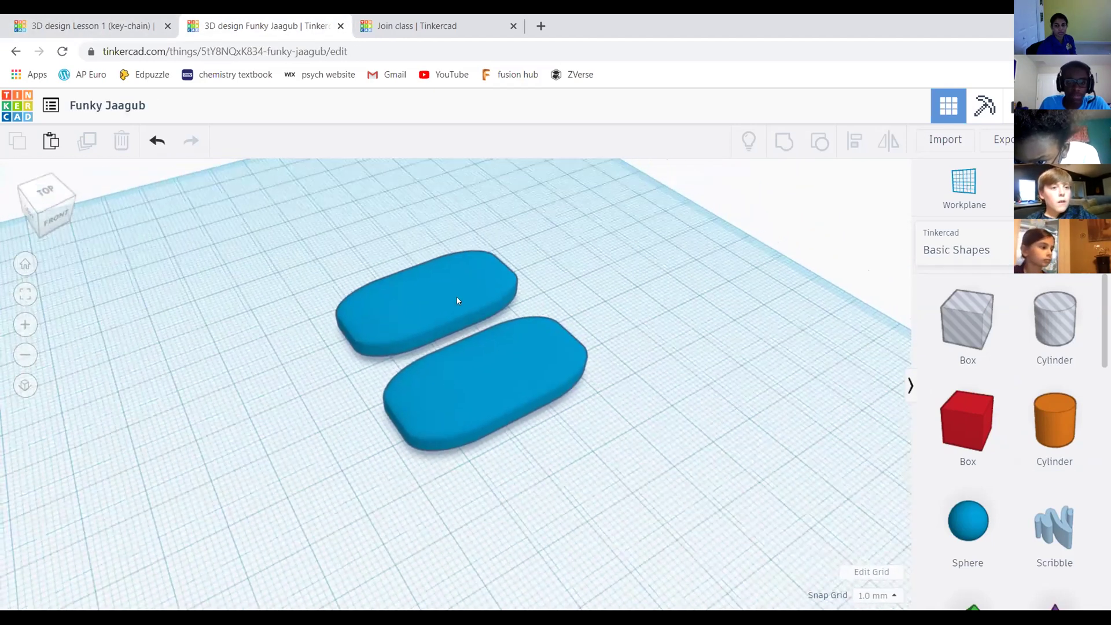
Give the upper slab the green Solid colour preset, leaving the lower slab blue
left_click(440, 313)
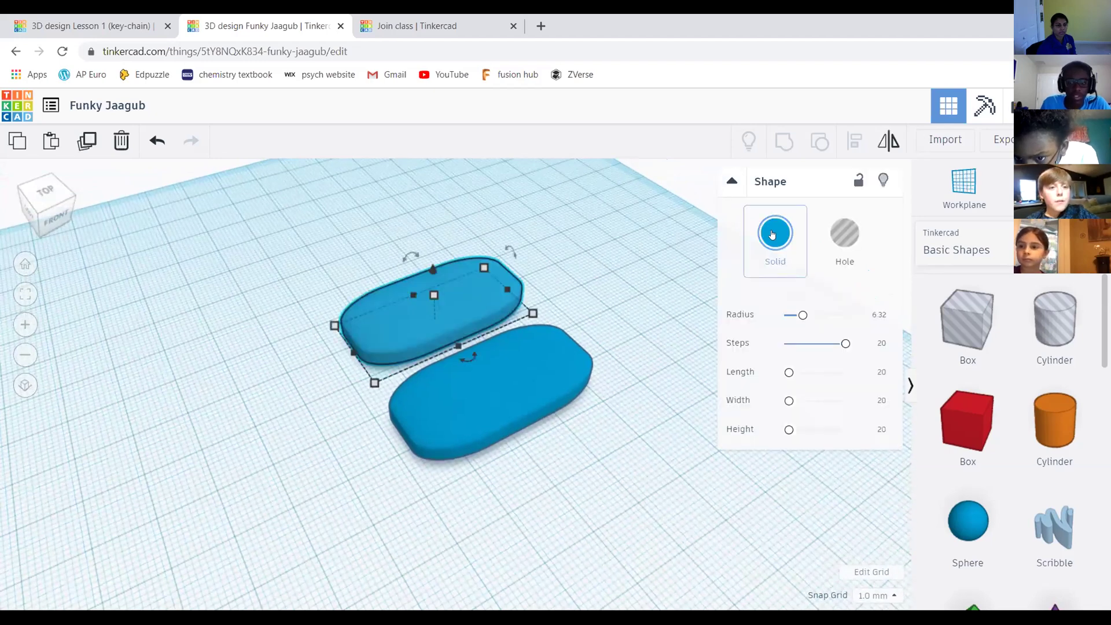
left_click(772, 234)
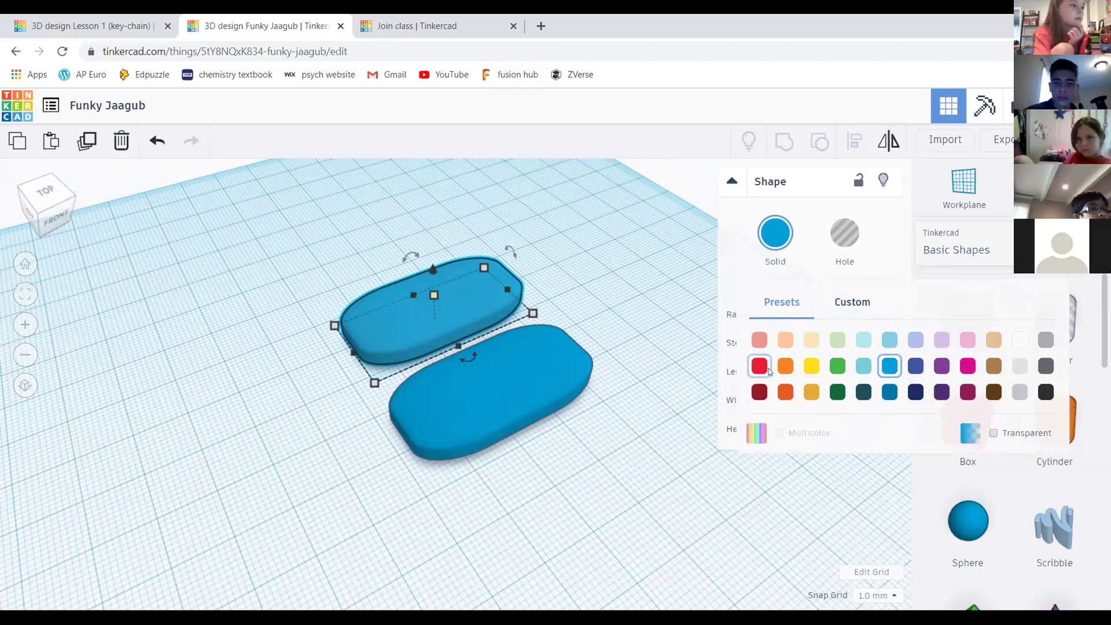
left_click(576, 257)
left_click(448, 292)
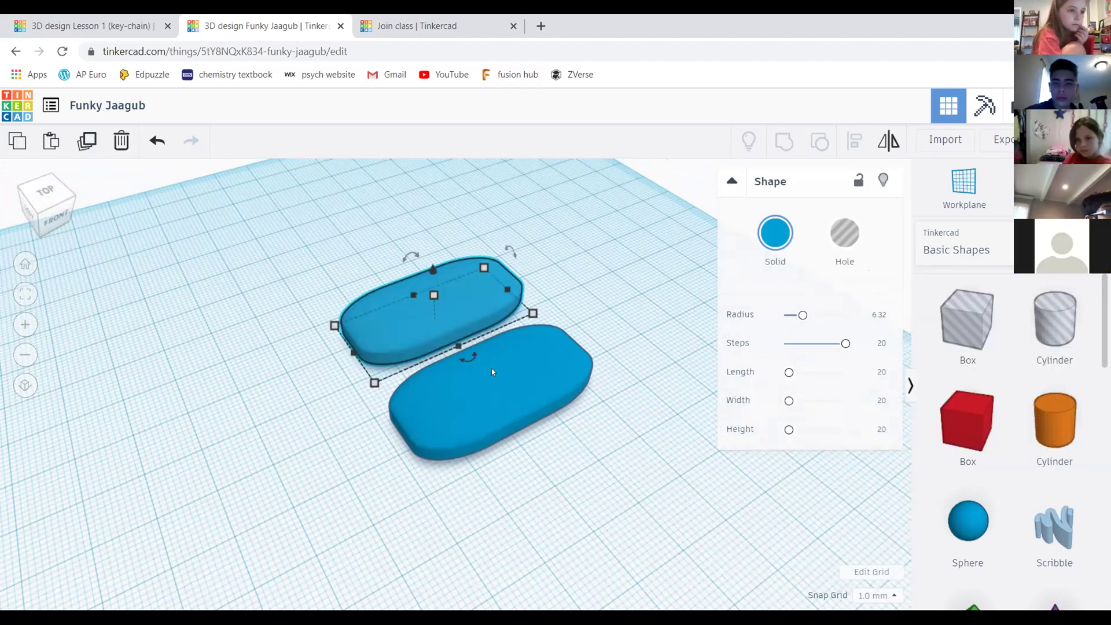
left_click(780, 240)
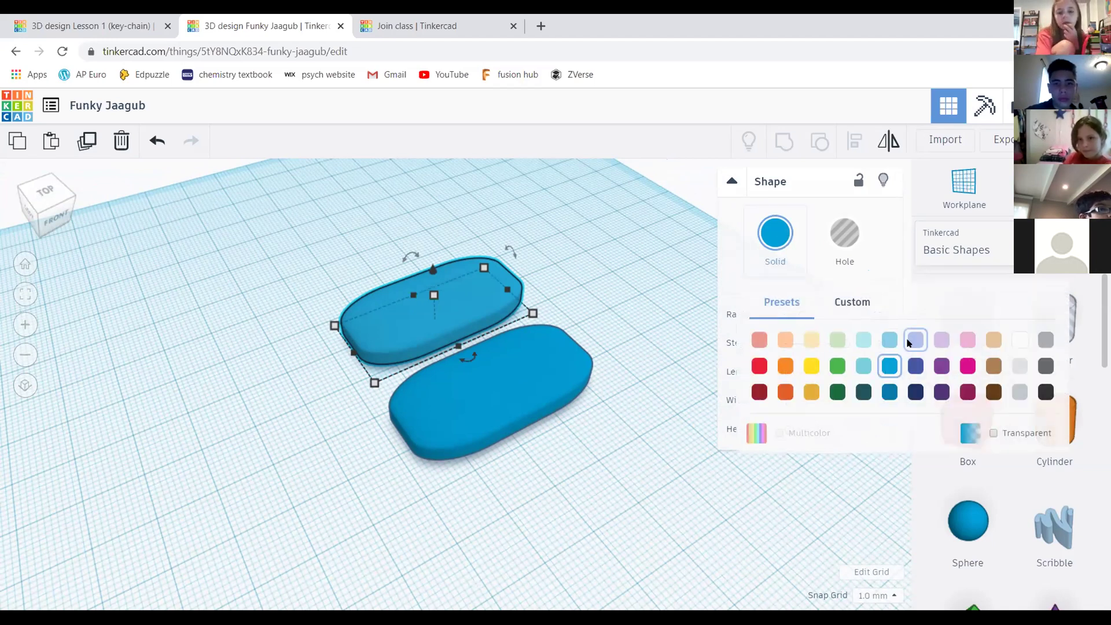
left_click(837, 365)
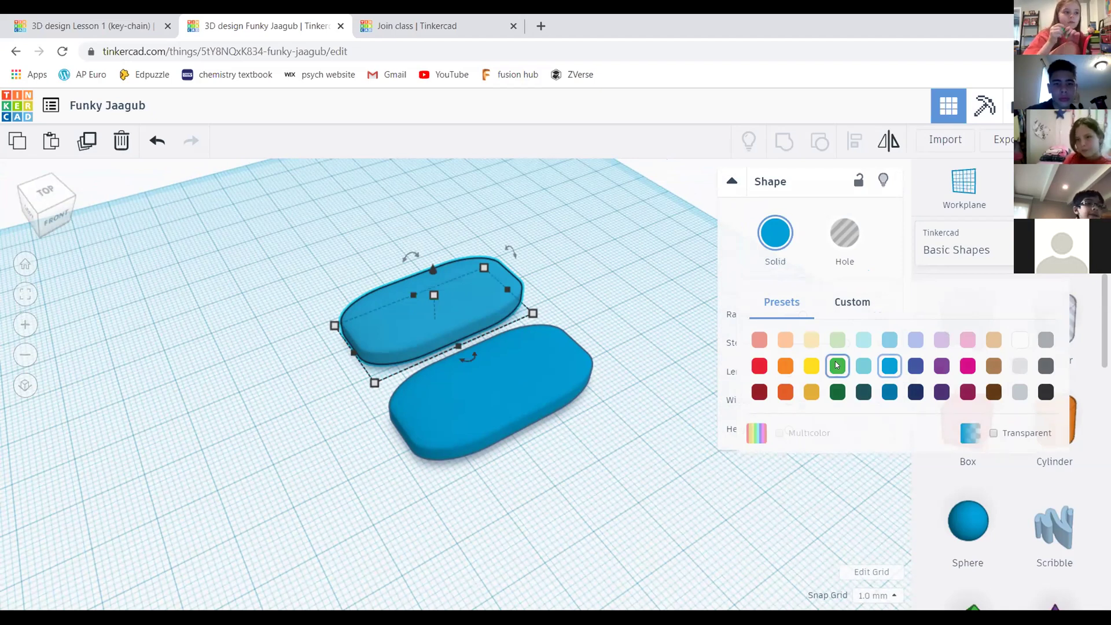
left_click(594, 251)
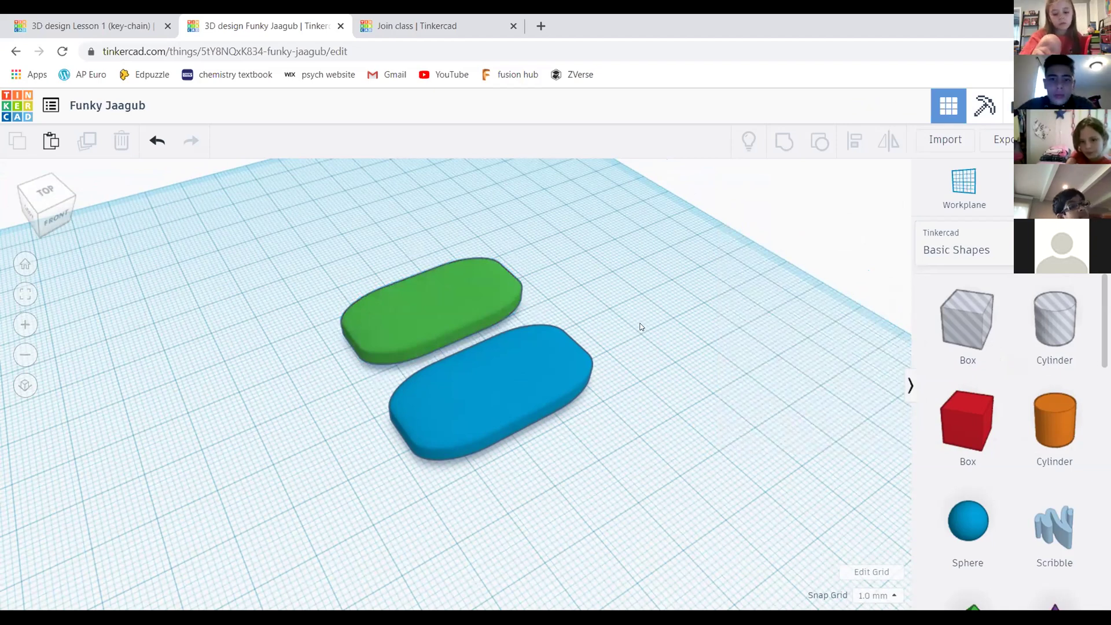
Select the green slab and switch to a top-down view of both slabs
middle_click_drag(698, 340, 667, 360)
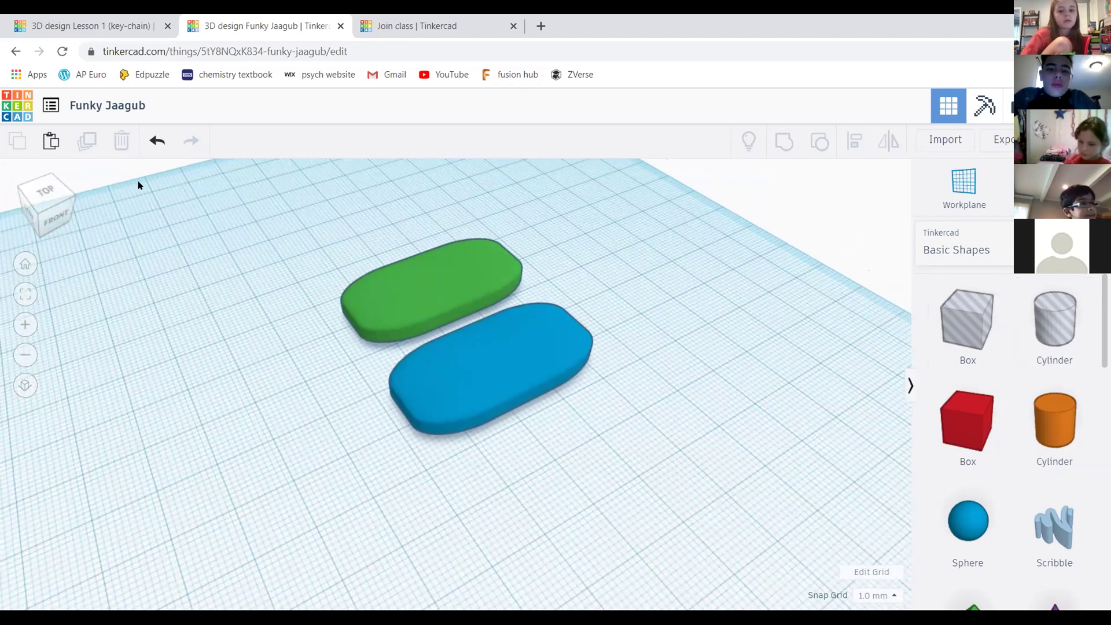
middle_click_drag(694, 330, 724, 357)
left_click(476, 303)
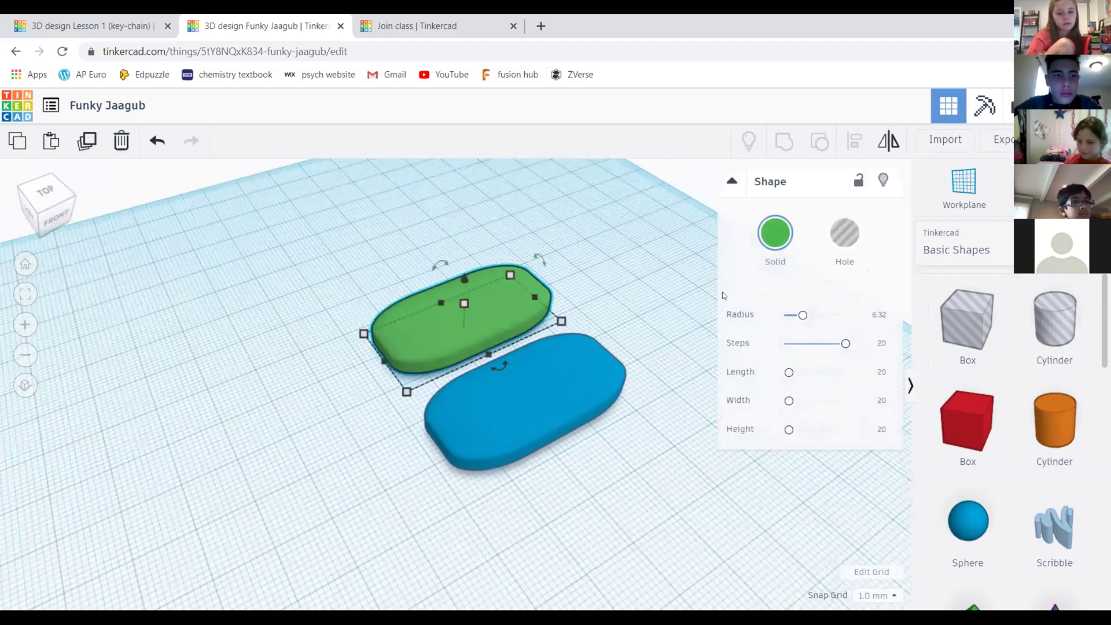
left_click(44, 211)
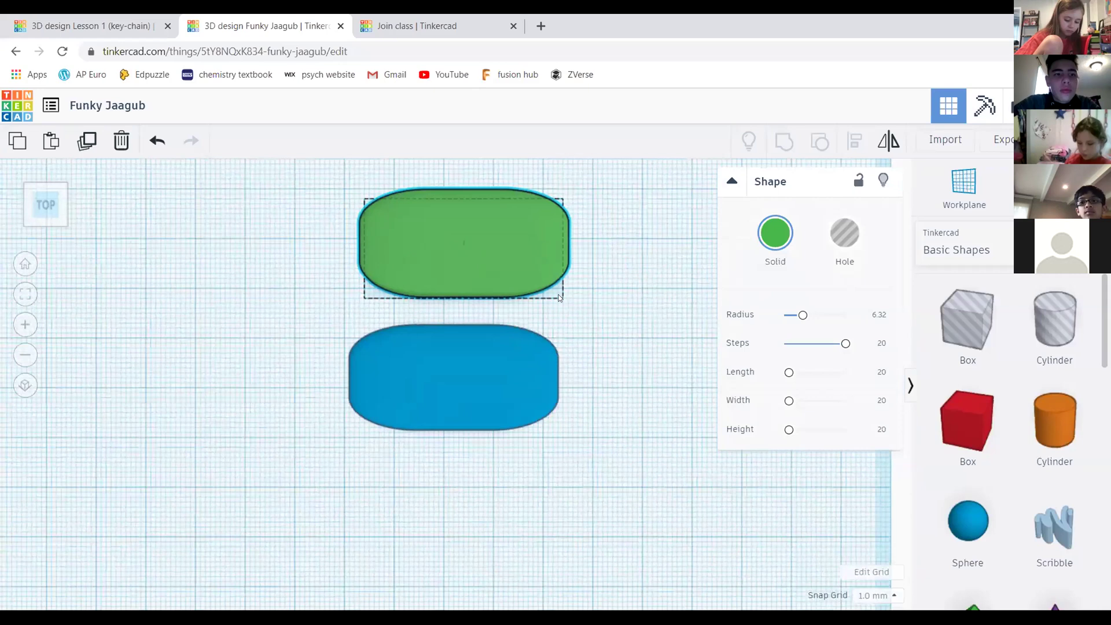
scroll(613, 342, "down", 2)
middle_click_drag(529, 340, 561, 384)
scroll(561, 384, "up", 2)
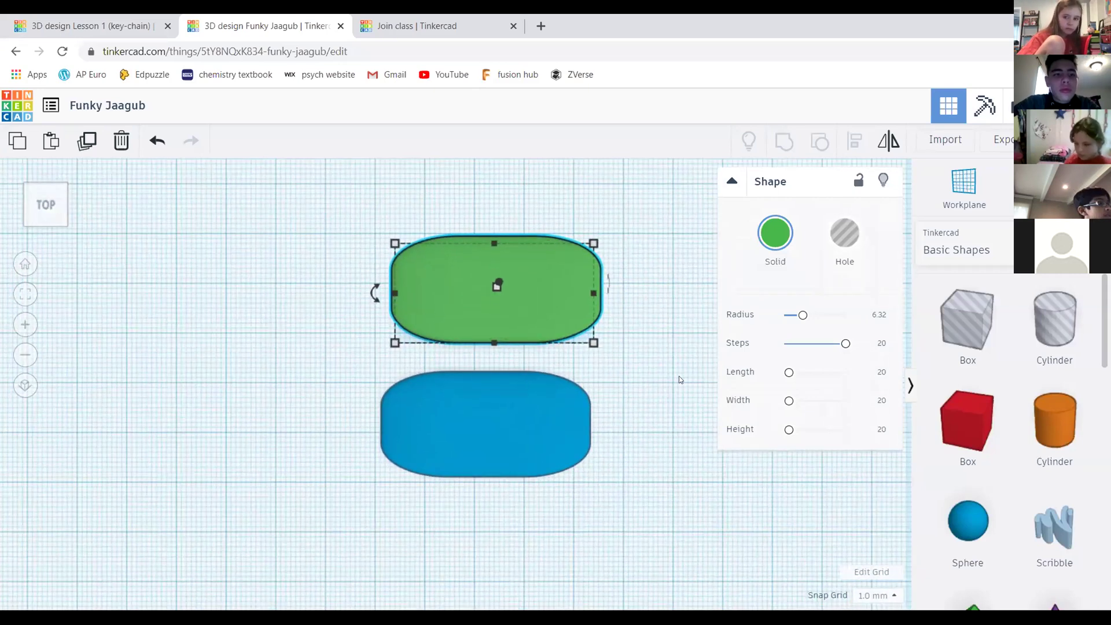
scroll(631, 336, "up", 1)
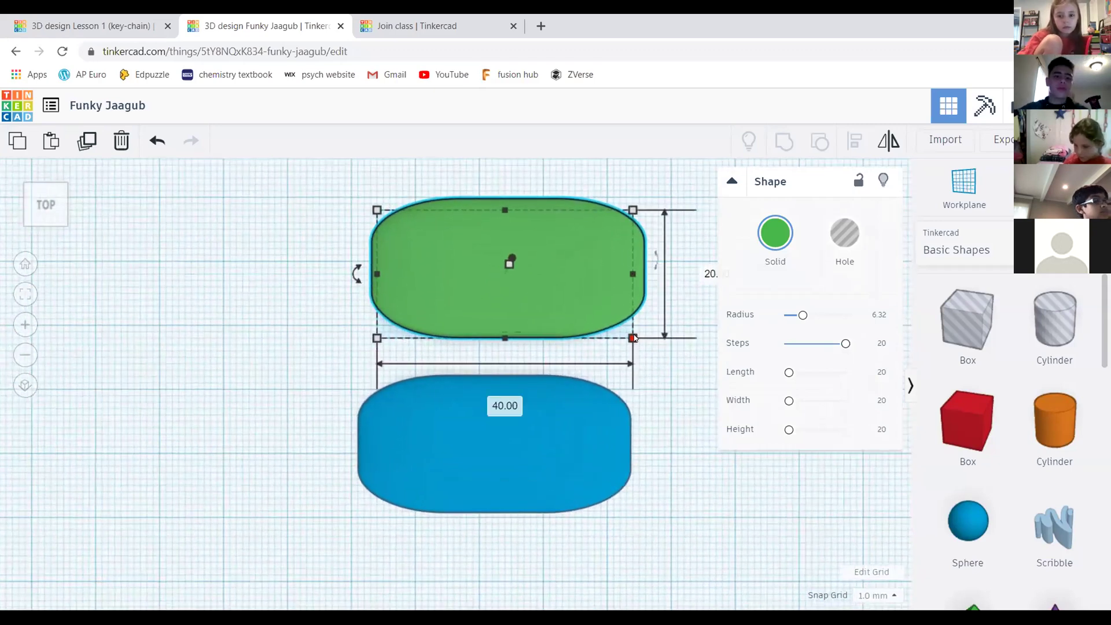
scroll(634, 336, "down", 1)
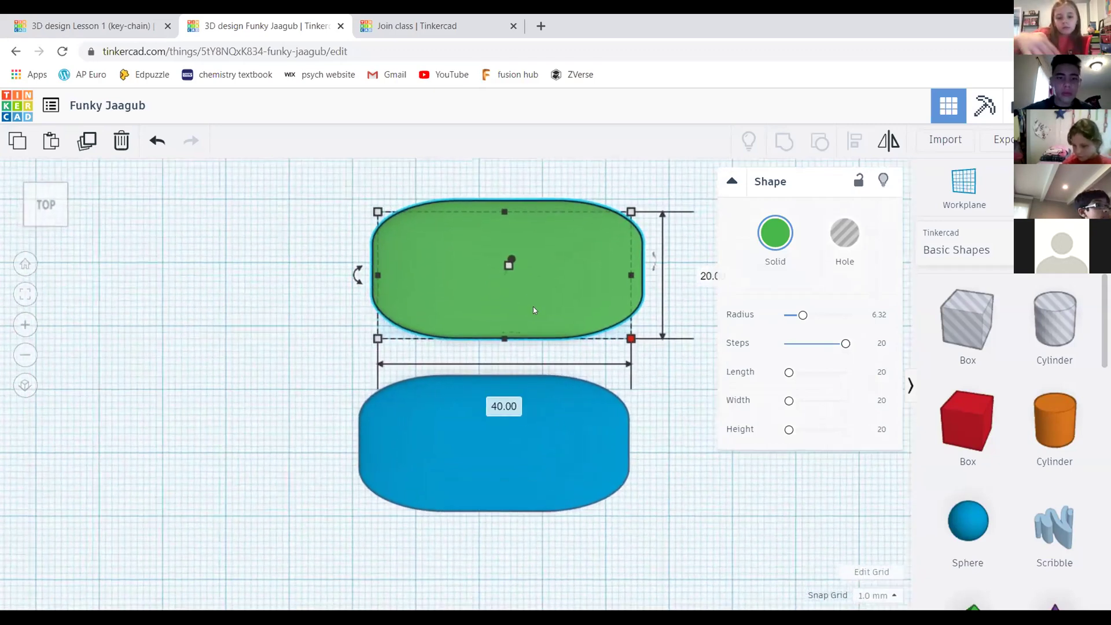
Set the green slab's length to 30, then 35 mm, and its width to 15 mm
left_click(496, 414)
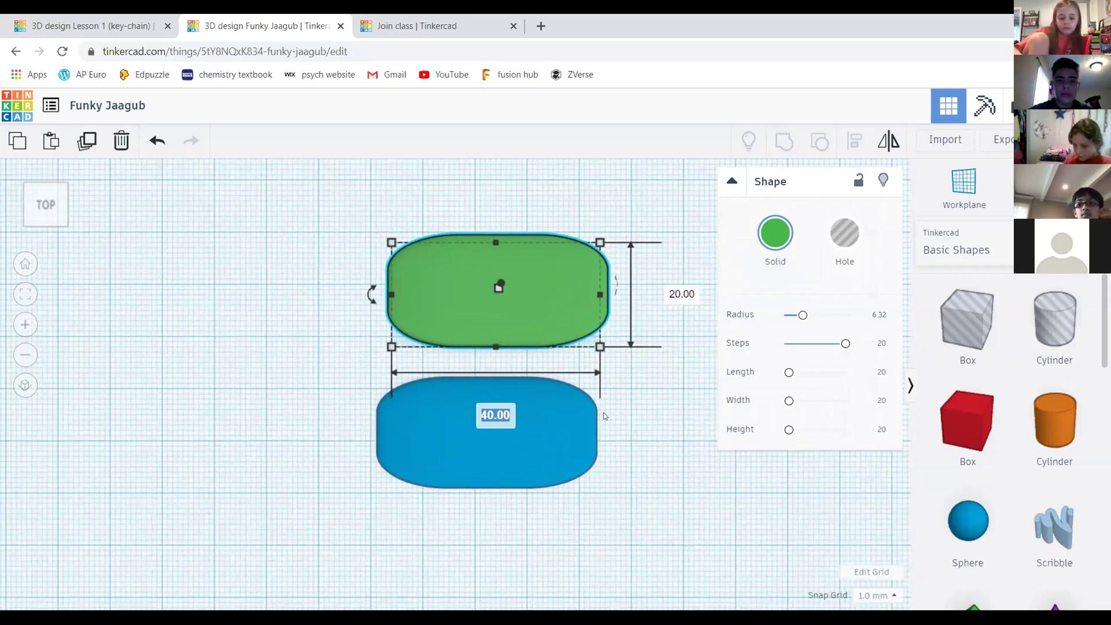
type("30")
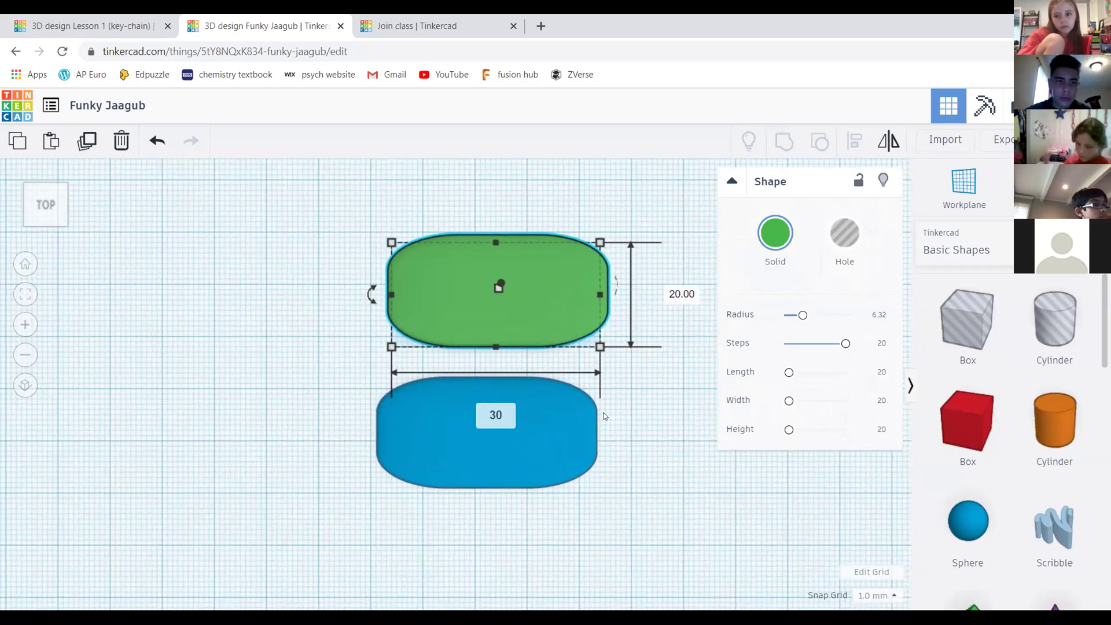
key("Return")
left_click(471, 411)
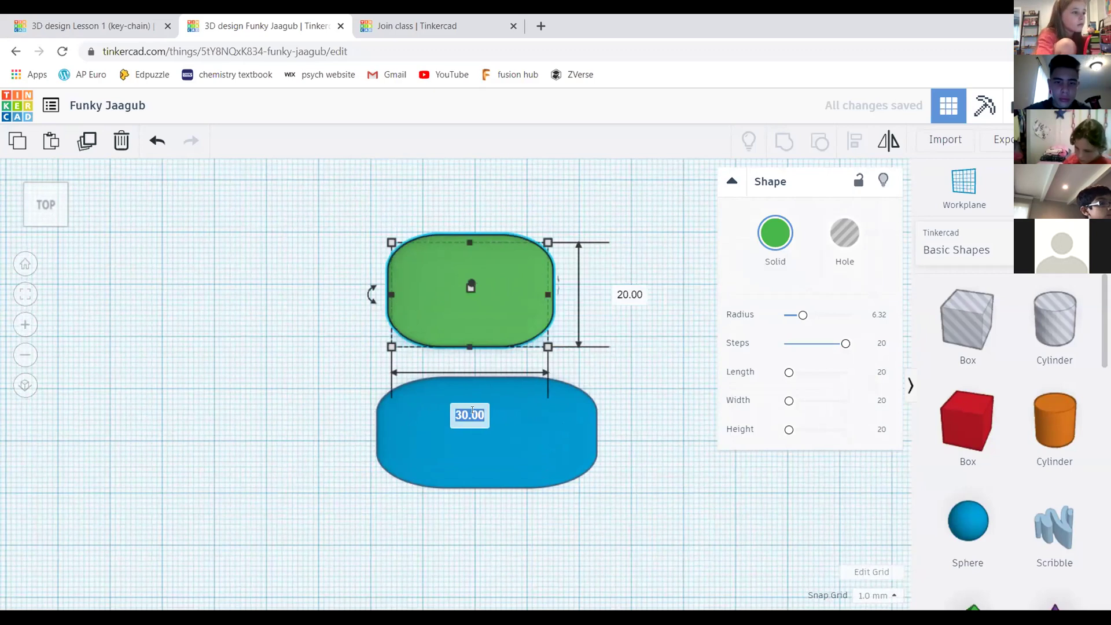
type("35")
key("Return")
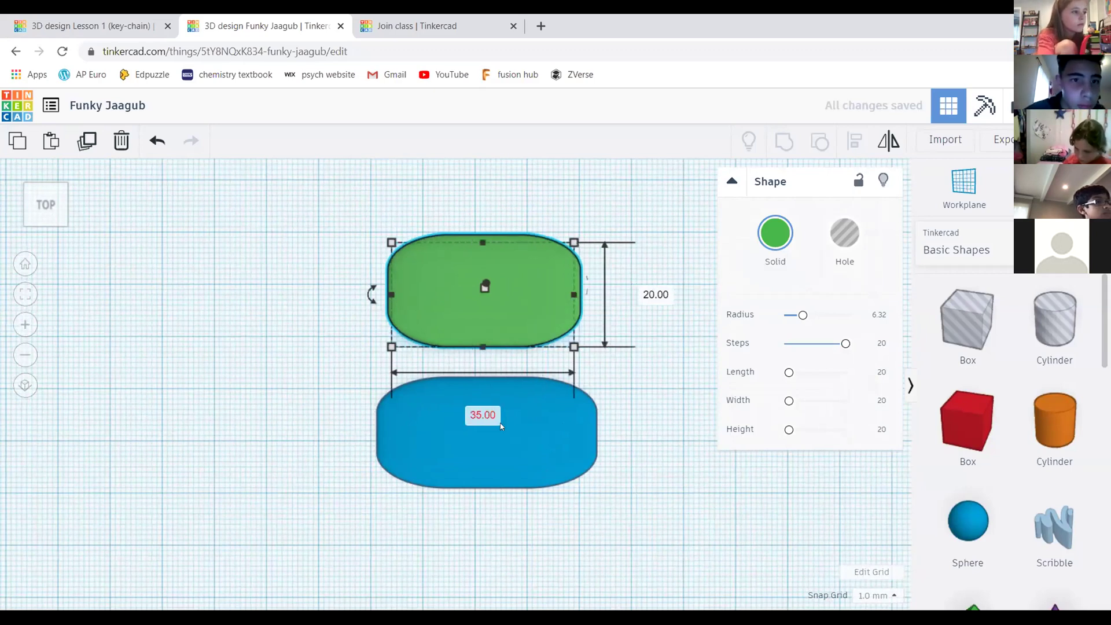
left_click(652, 294)
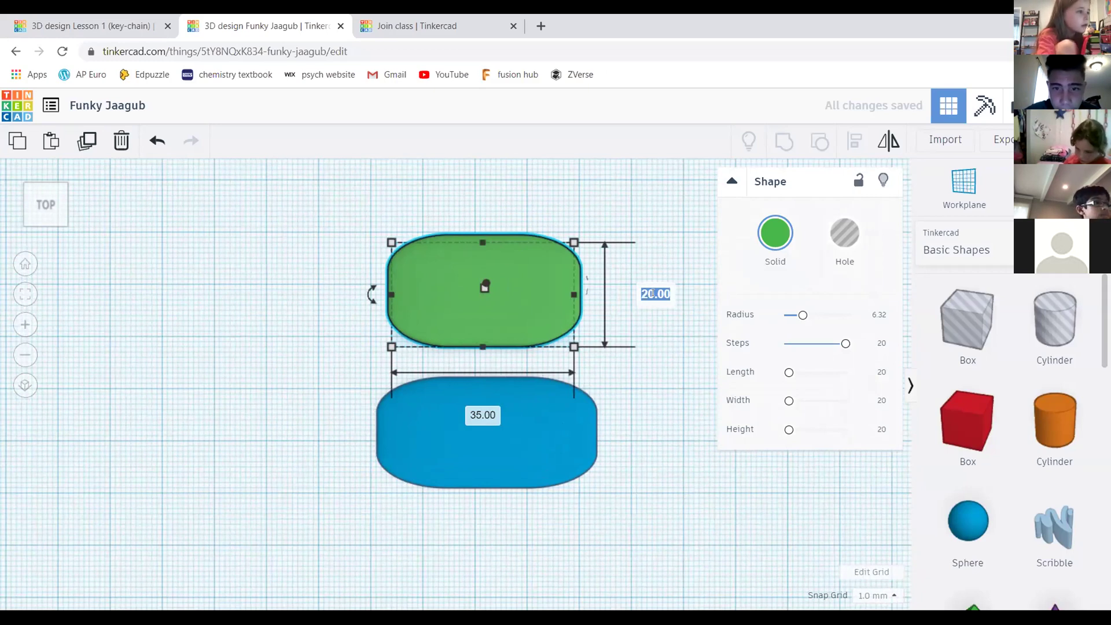
type("15")
key("Return")
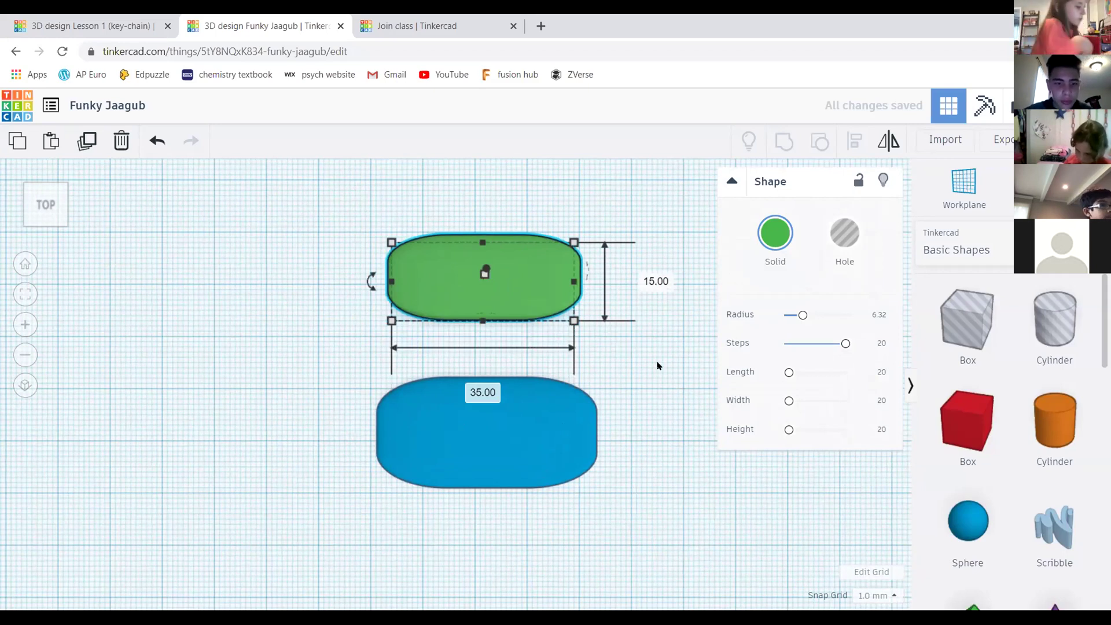
scroll(654, 344, "down", 2)
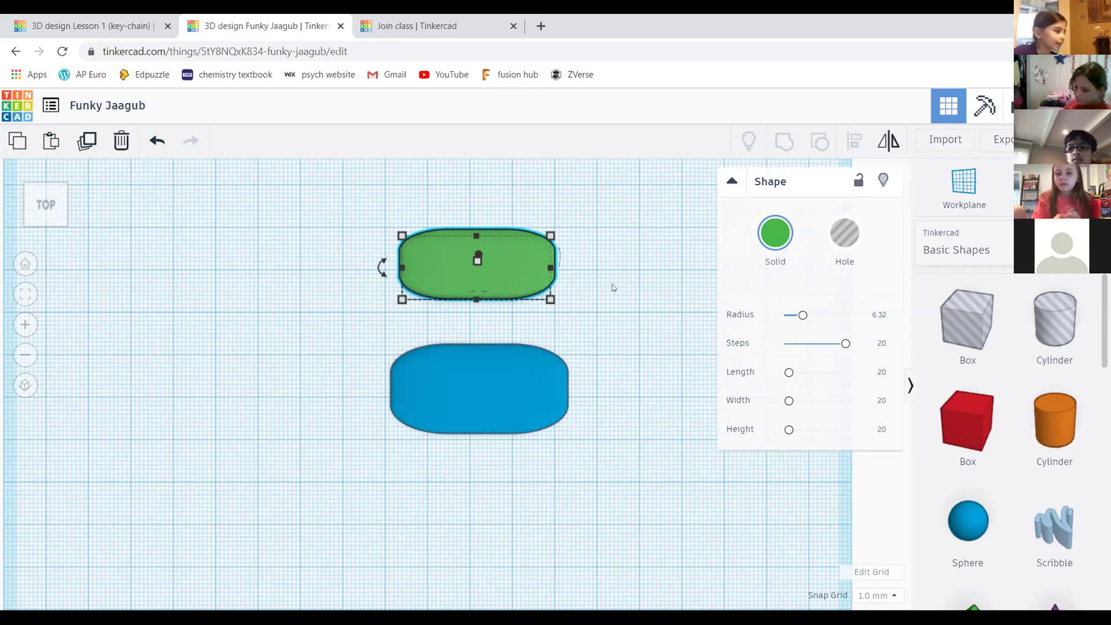
Deselect the green slab and orbit to a tilted, zoomed-in view of both slabs
left_click(619, 323)
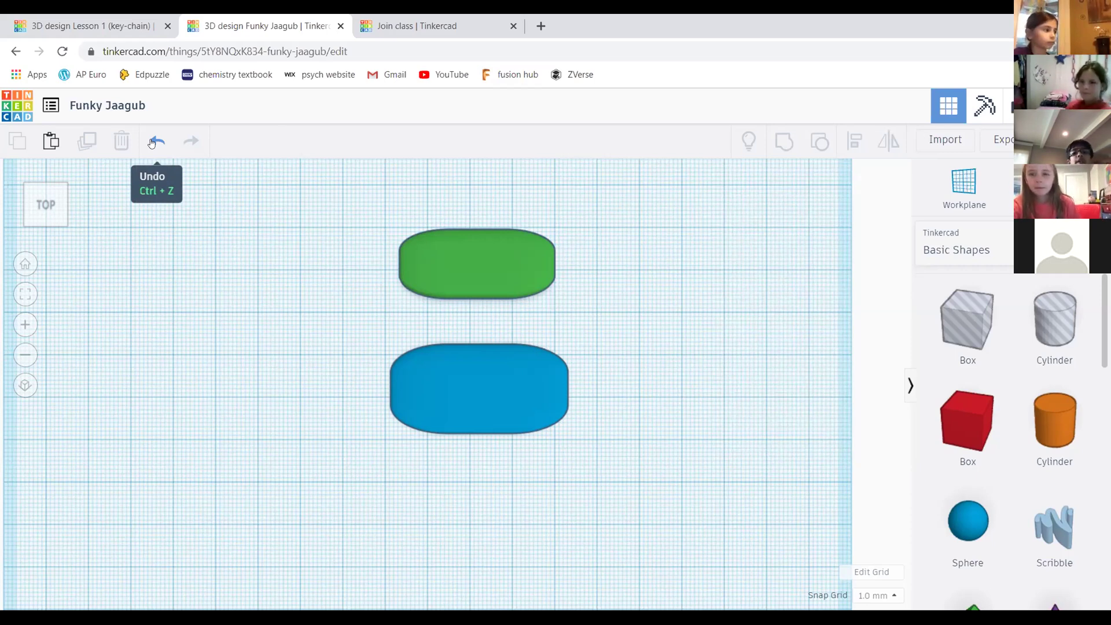
left_click_drag(38, 203, 69, 213)
right_click_drag(681, 383, 709, 367)
middle_click_drag(438, 250, 446, 265)
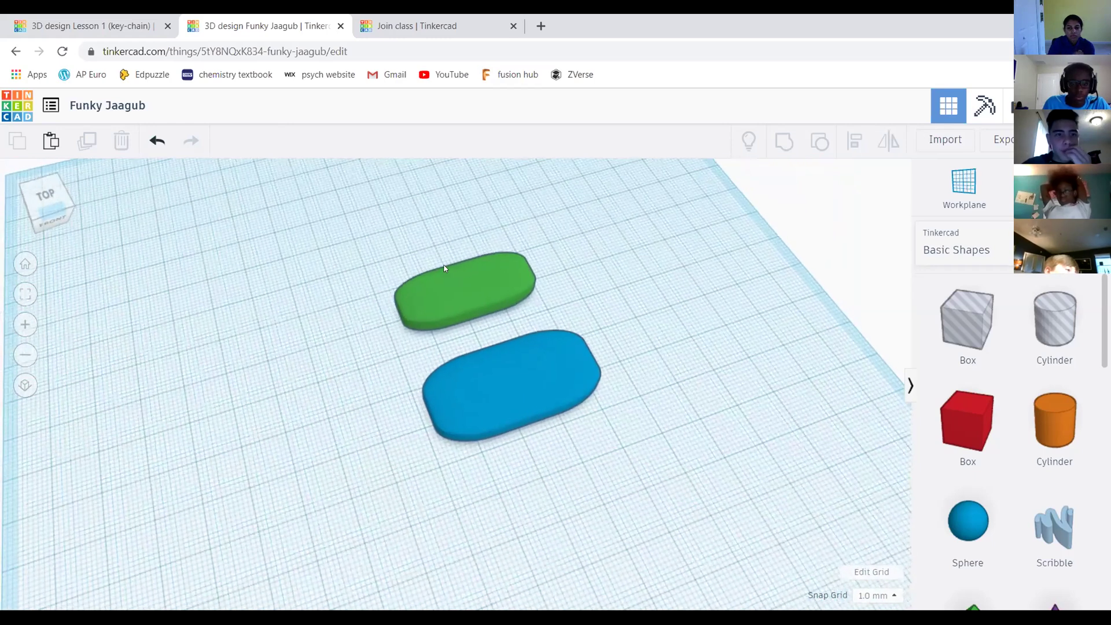
scroll(532, 321, "up", 2)
scroll(515, 315, "down", 2)
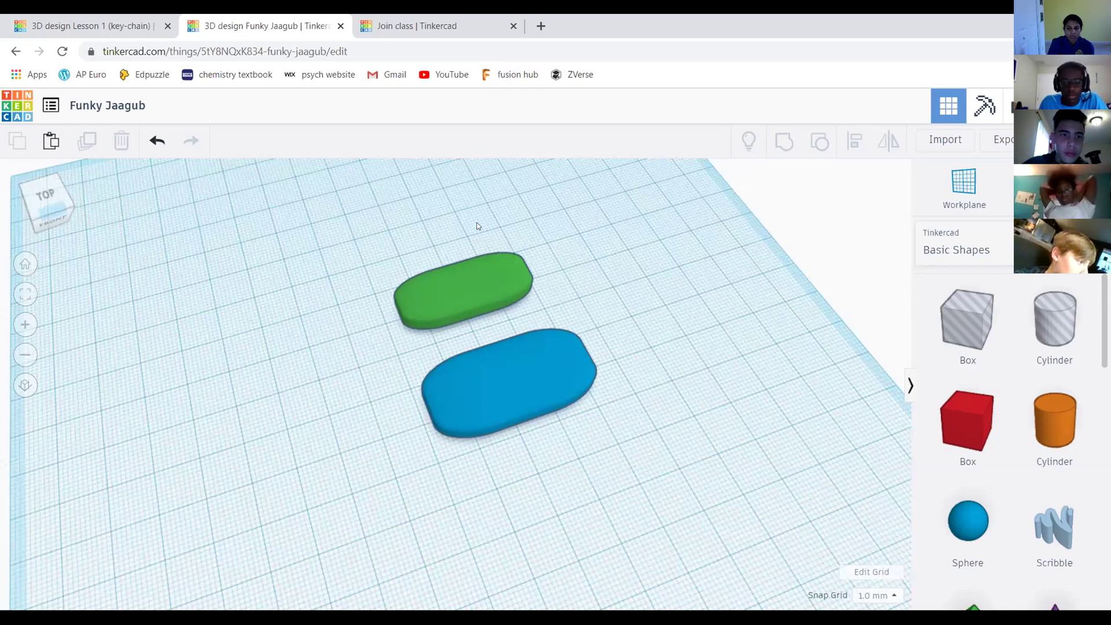
middle_click_drag(604, 377, 594, 362)
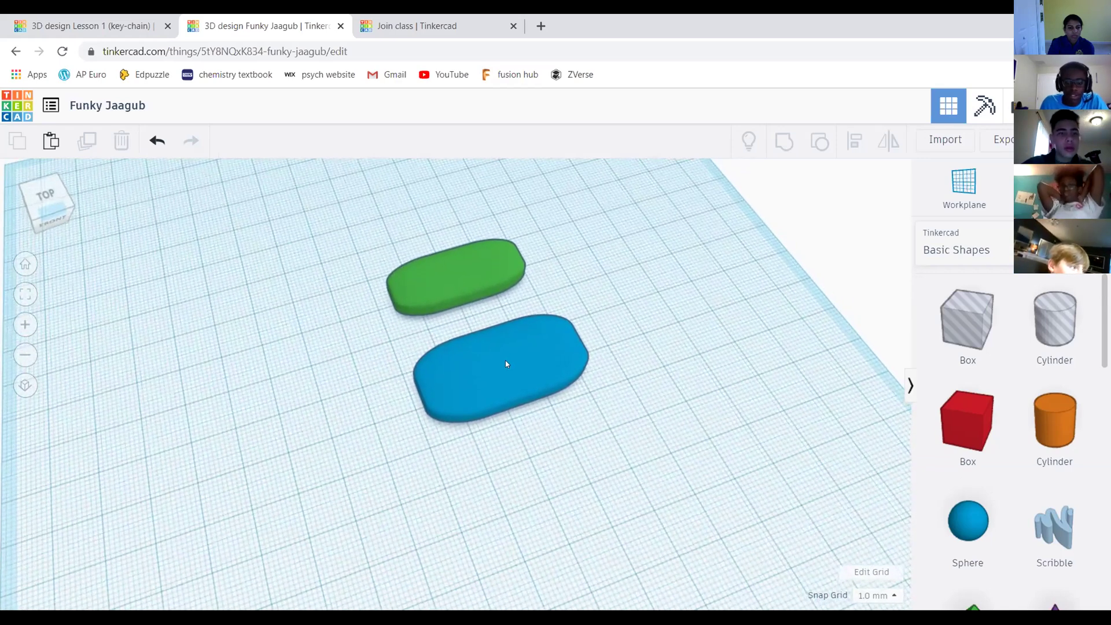
scroll(505, 365, "up", 2)
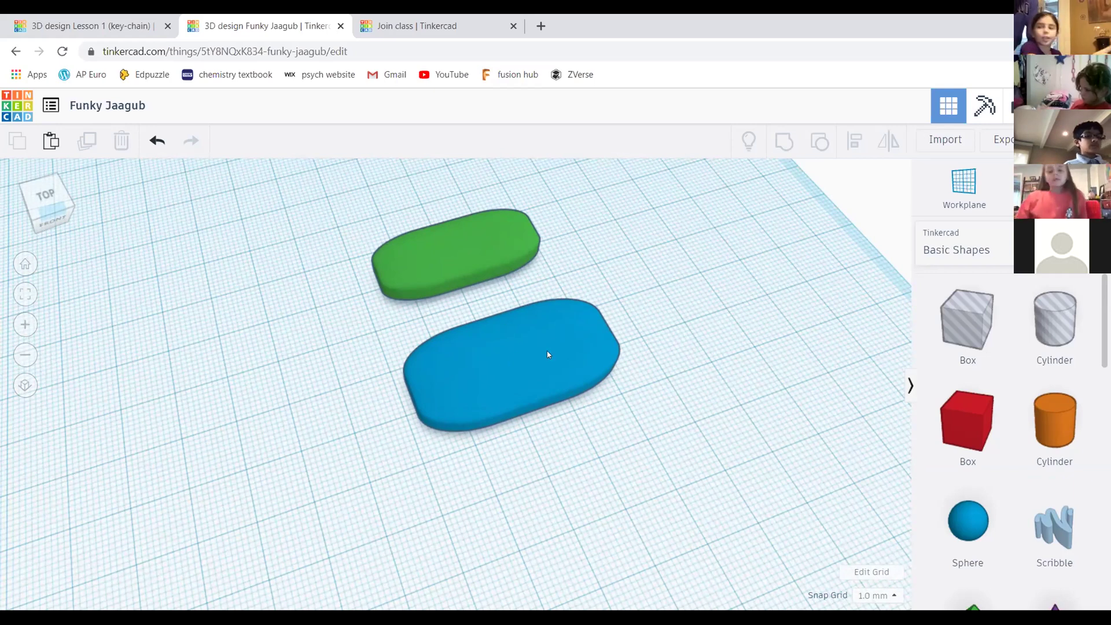
scroll(568, 332, "up", 4)
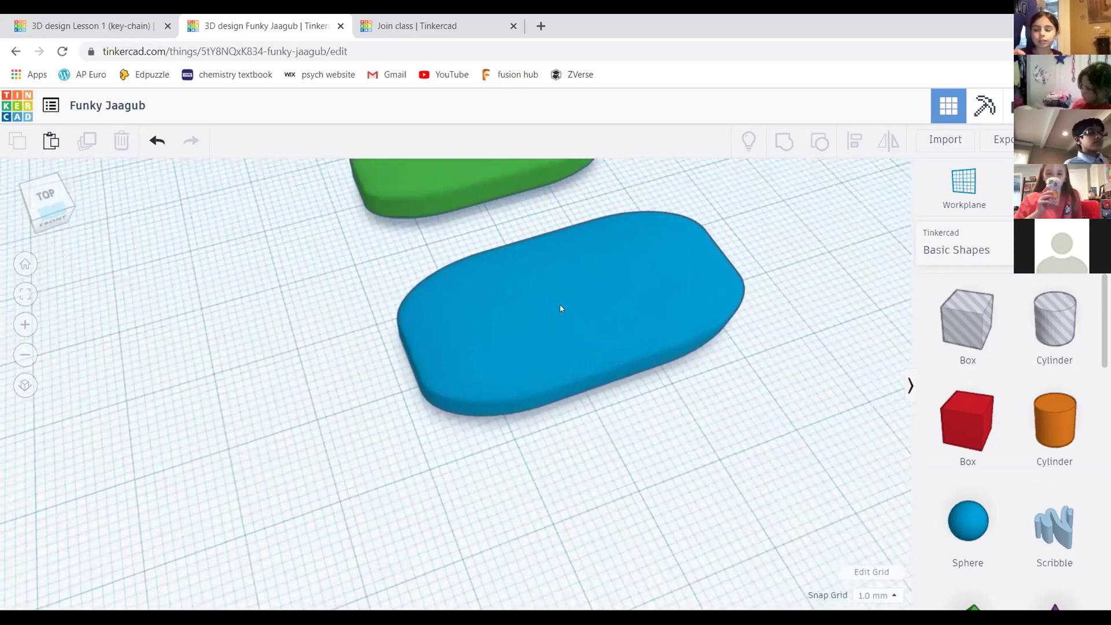
Deselect the slabs, zoom out and view the green and blue slabs from the Top
left_click(560, 308)
scroll(560, 308, "up", 2)
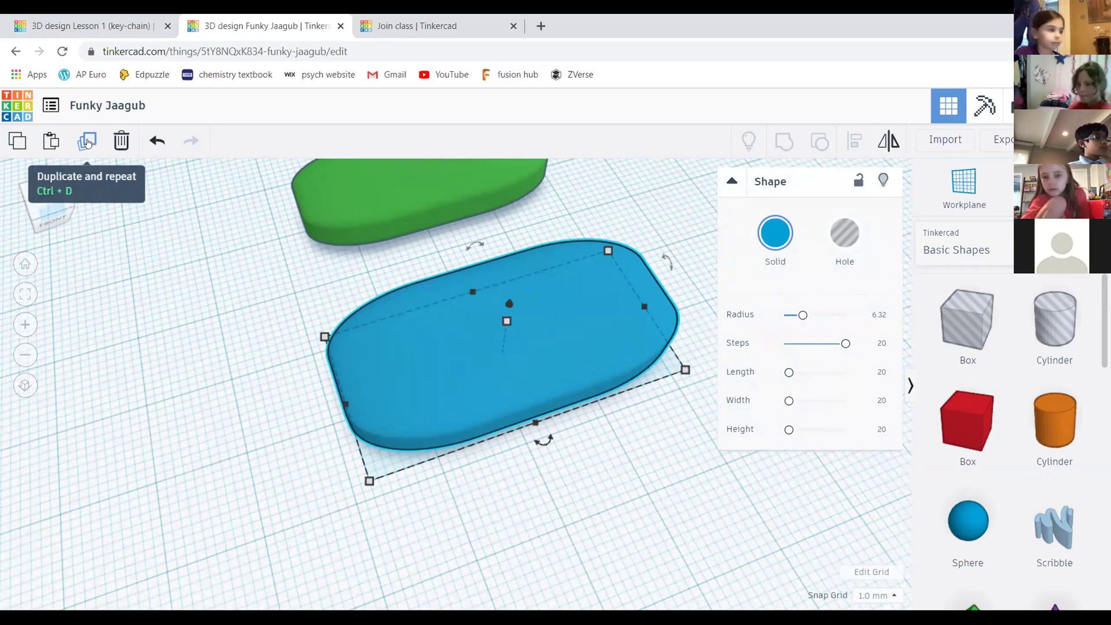
left_click(309, 389)
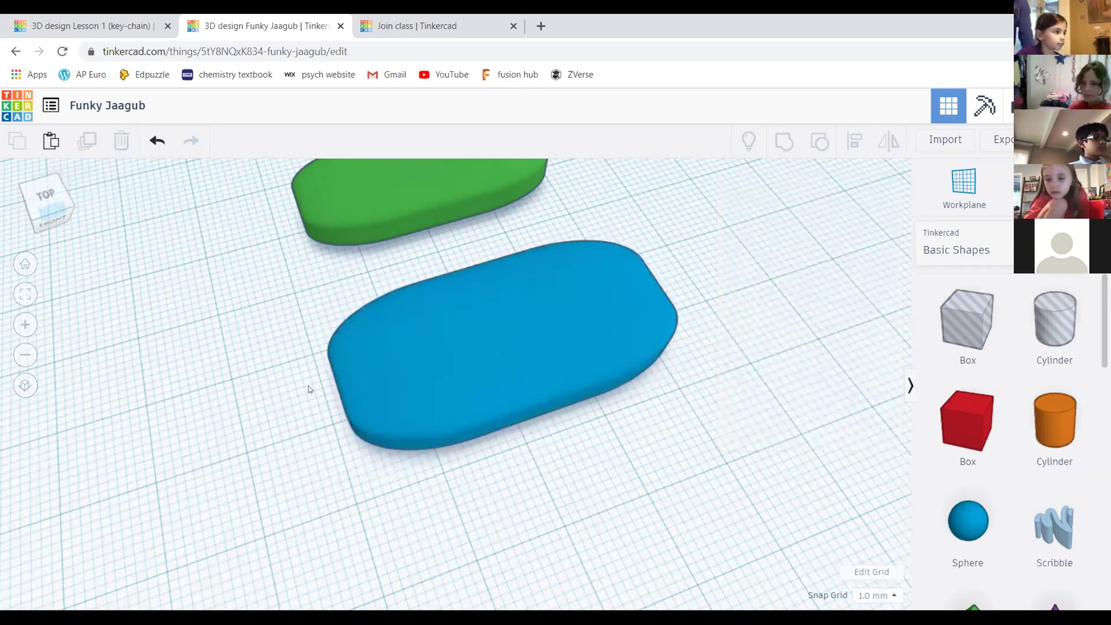
scroll(578, 330, "down", 3)
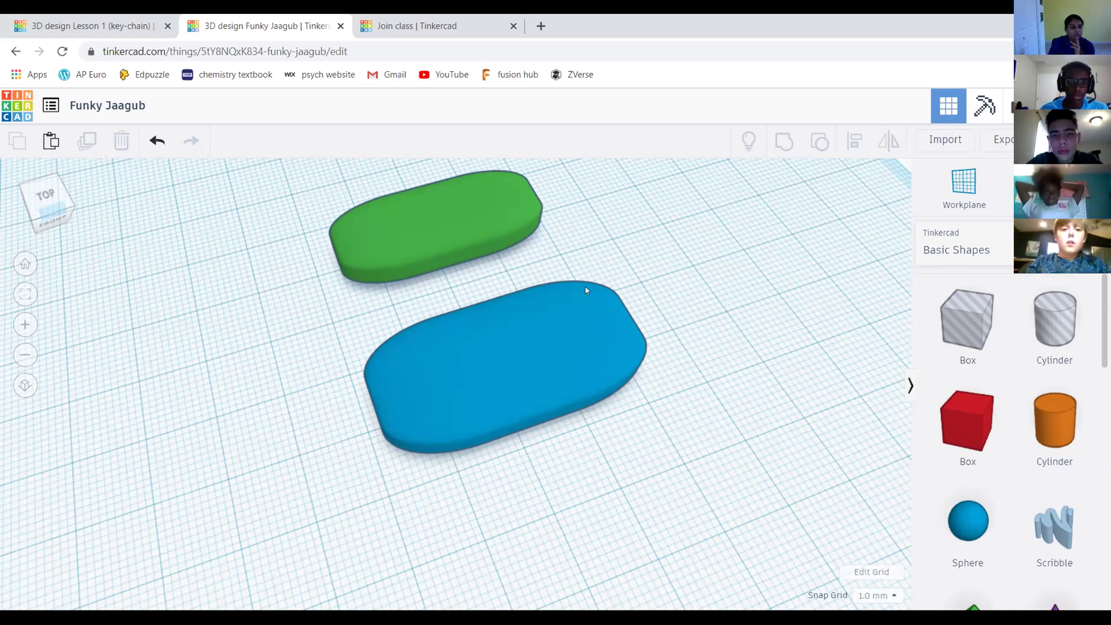
scroll(585, 286, "down", 2)
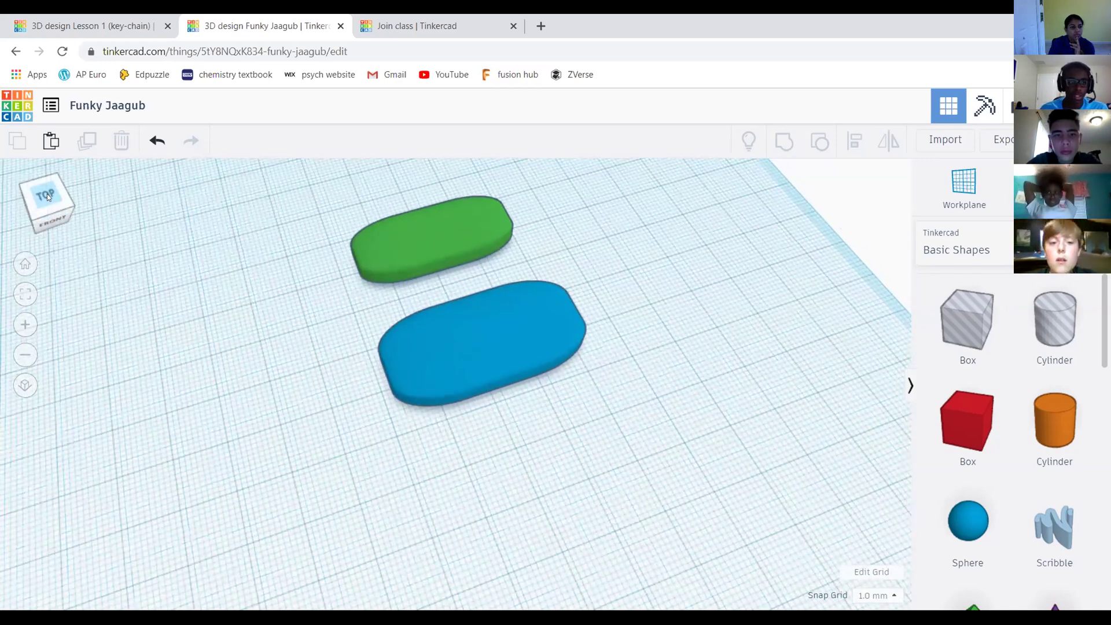
left_click(48, 197)
scroll(555, 274, "up", 2)
scroll(547, 263, "down", 5)
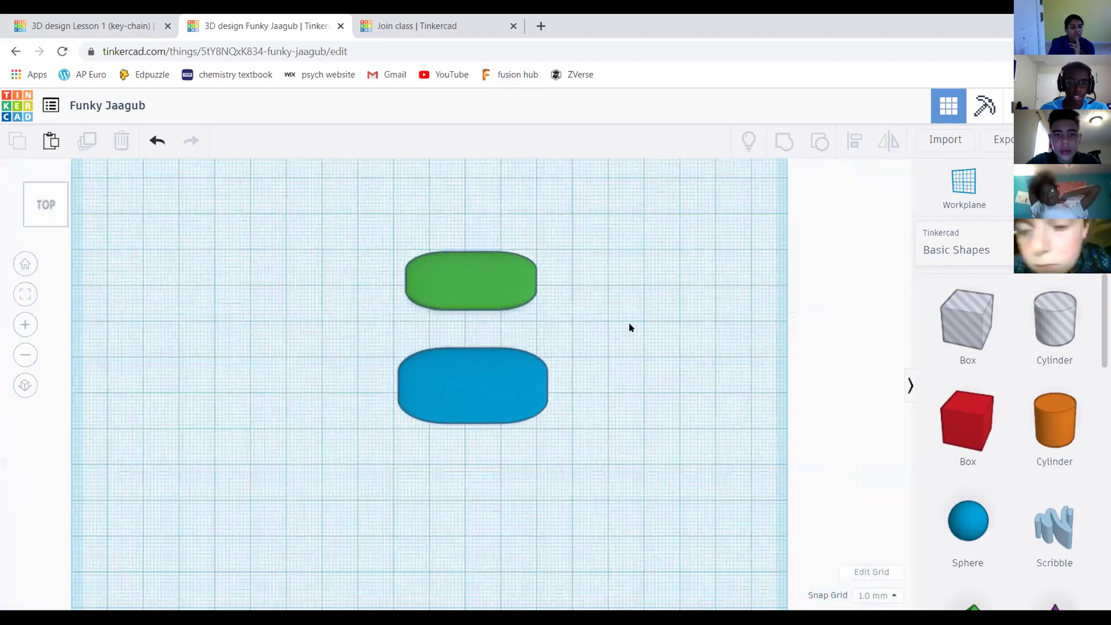
scroll(631, 328, "down", 1)
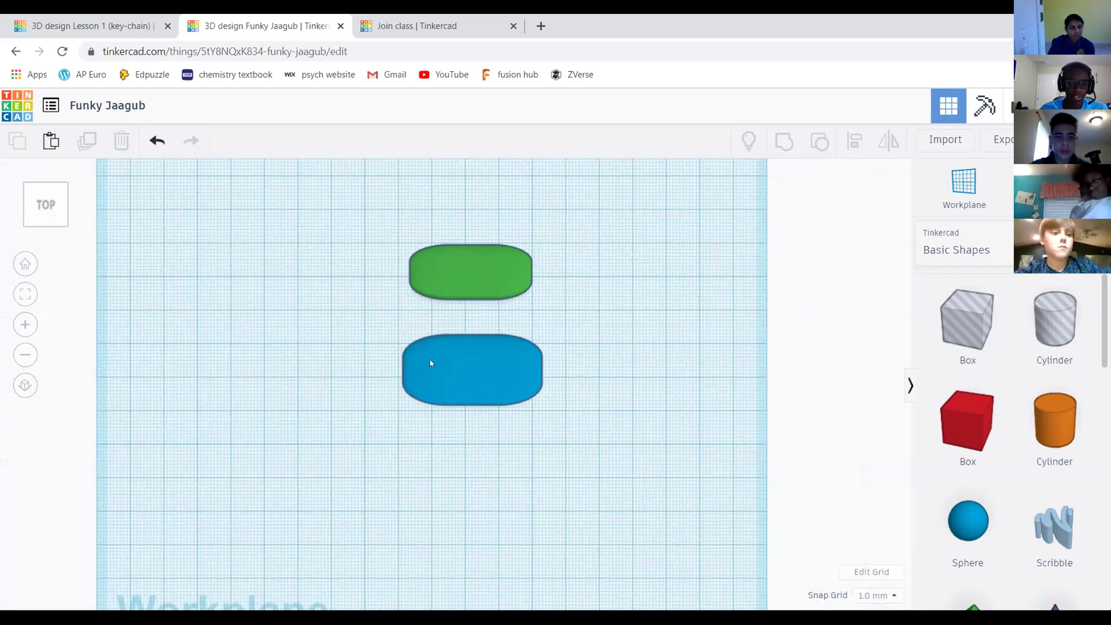
left_click(59, 217)
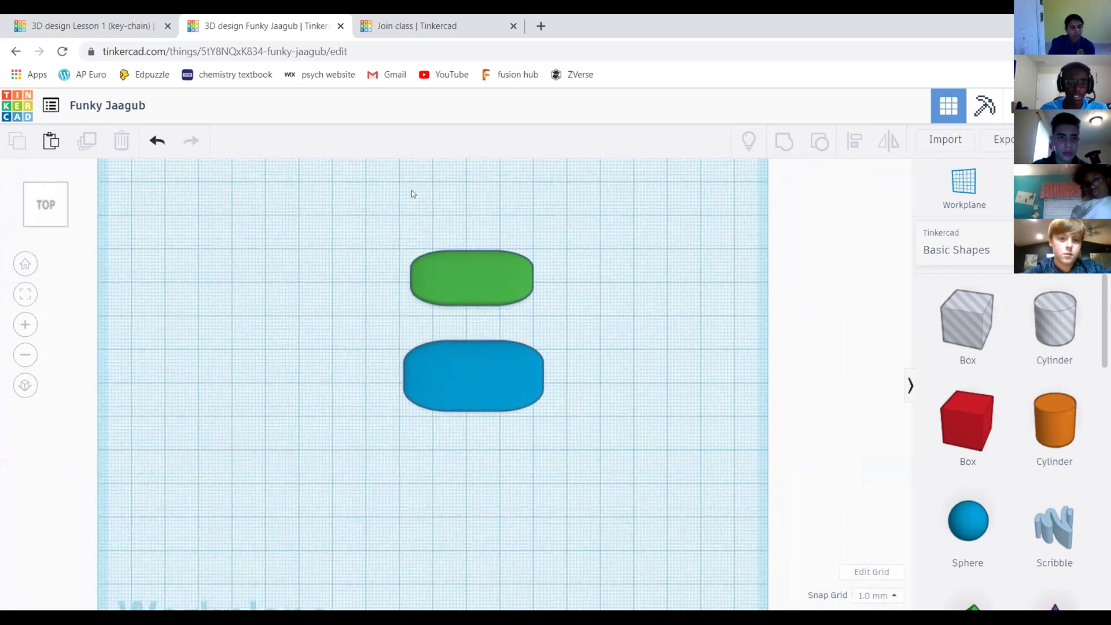
left_click_drag(422, 215, 413, 243)
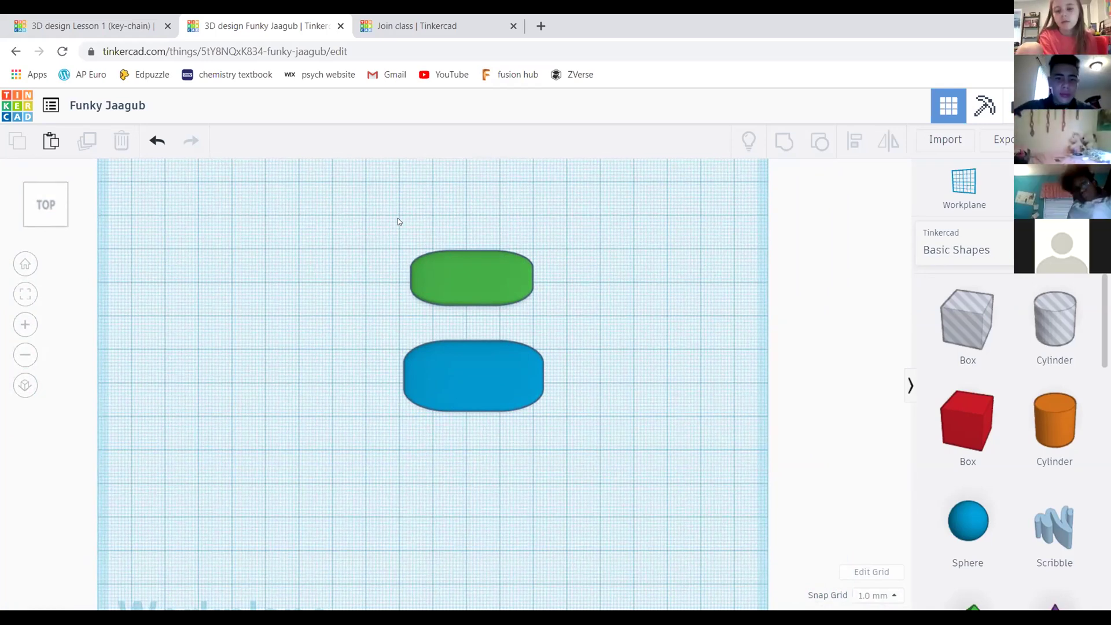
scroll(476, 278, "up", 3)
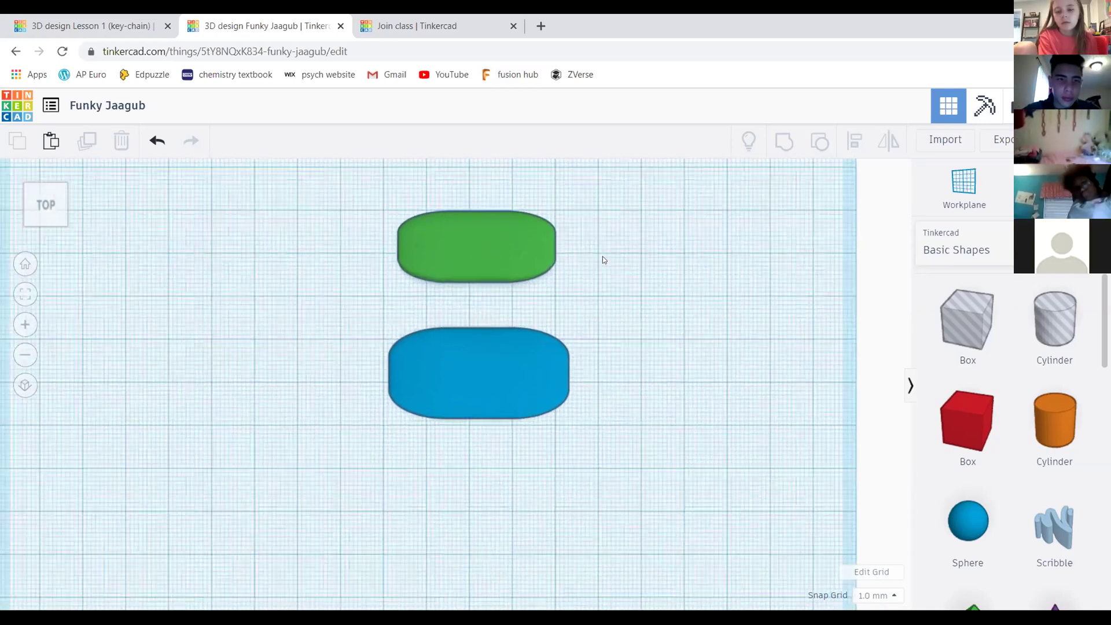
scroll(603, 260, "up", 5)
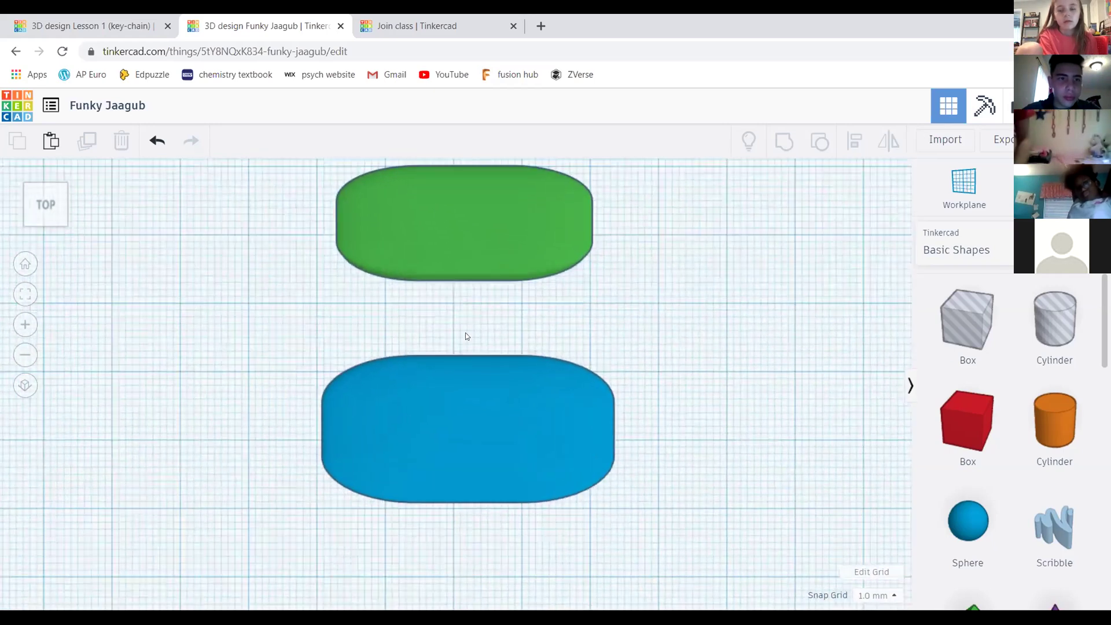
left_click(463, 210)
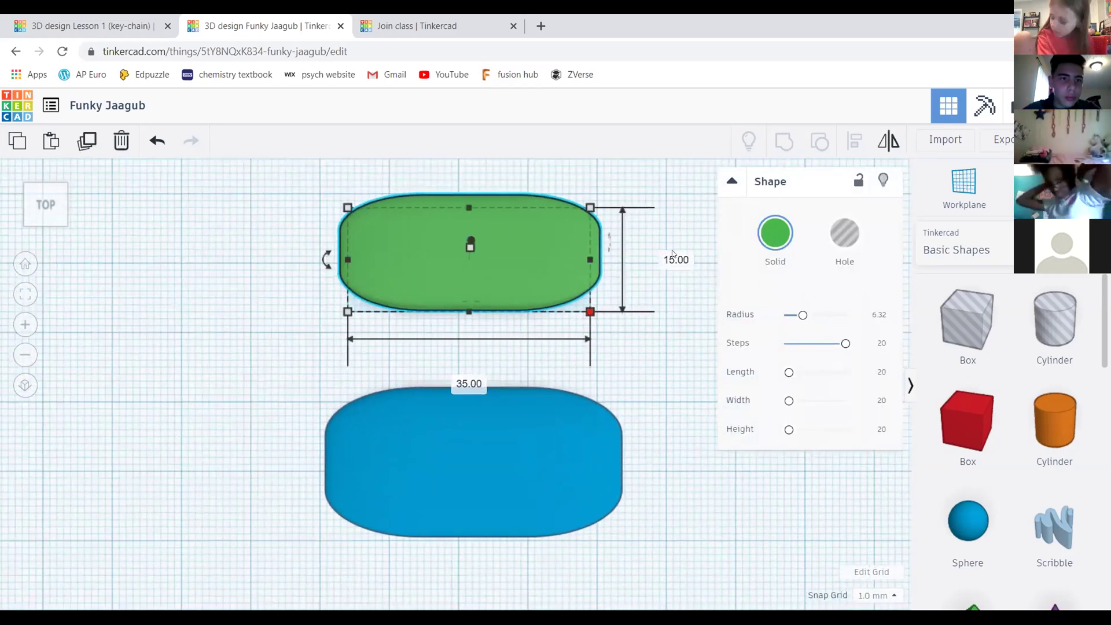
scroll(559, 323, "down", 2)
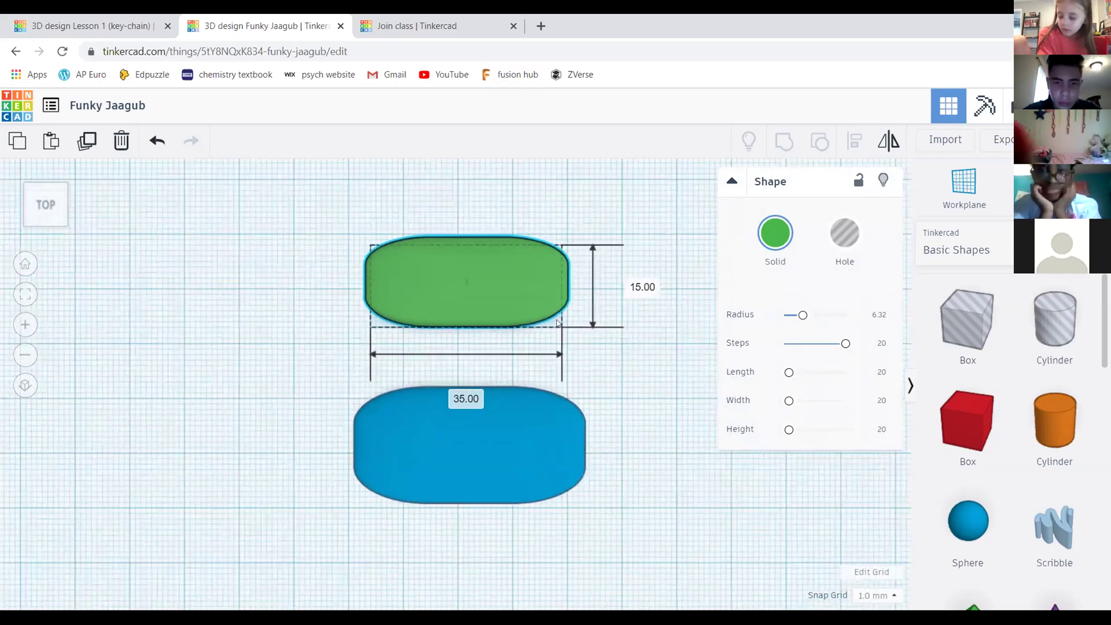
scroll(591, 312, "up", 2)
left_click(588, 335)
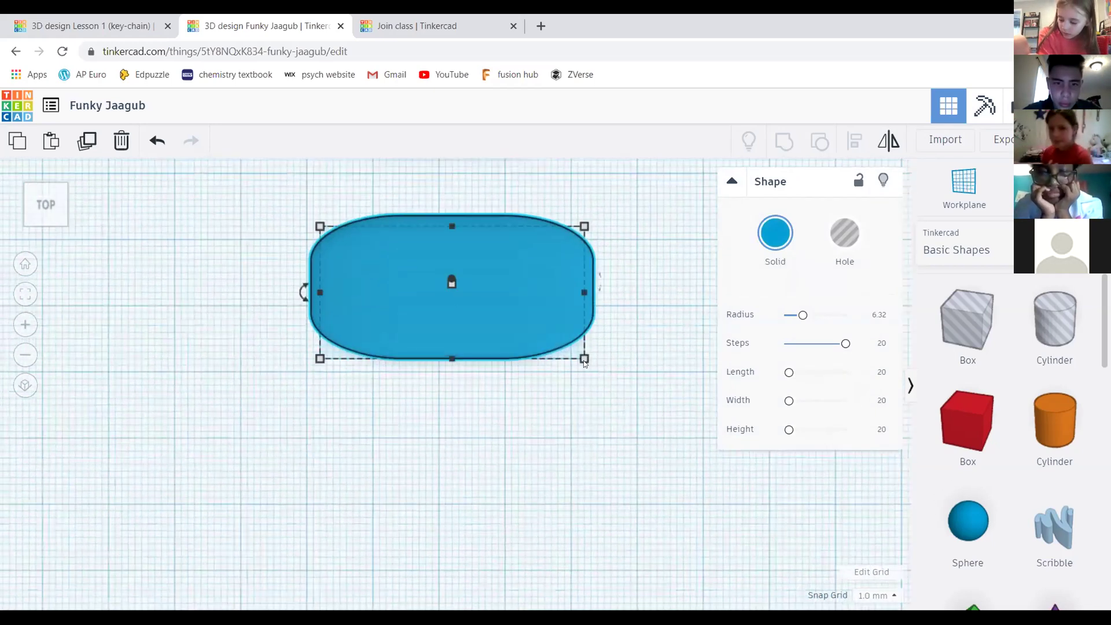
middle_click_drag(640, 216, 631, 306)
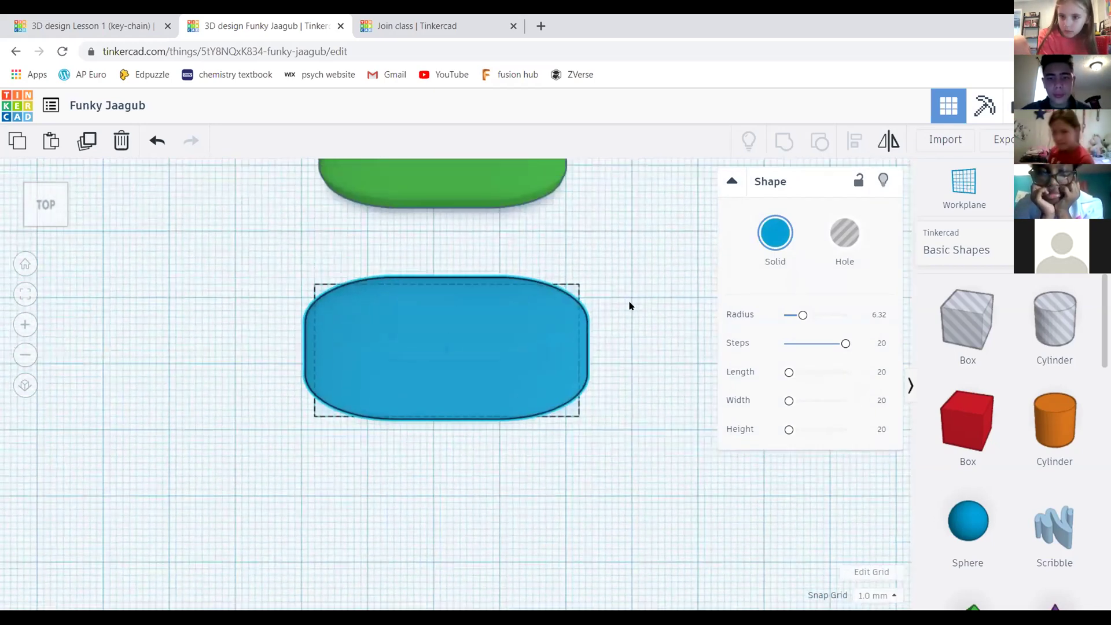
scroll(605, 251, "down", 3)
left_click(523, 295)
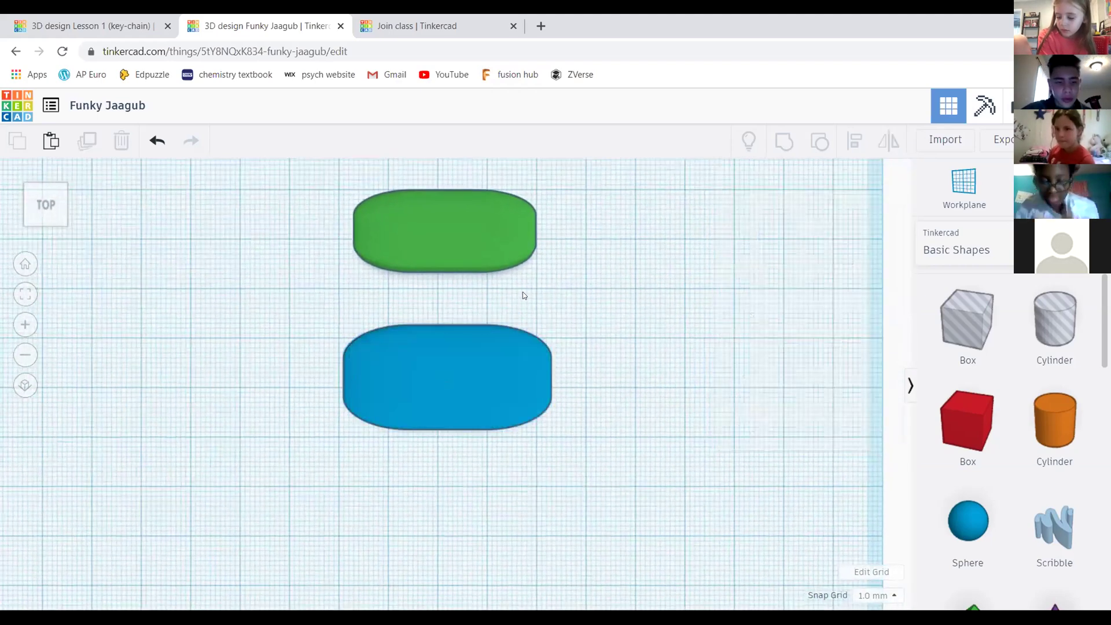
scroll(521, 294, "down", 1)
scroll(517, 292, "up", 1)
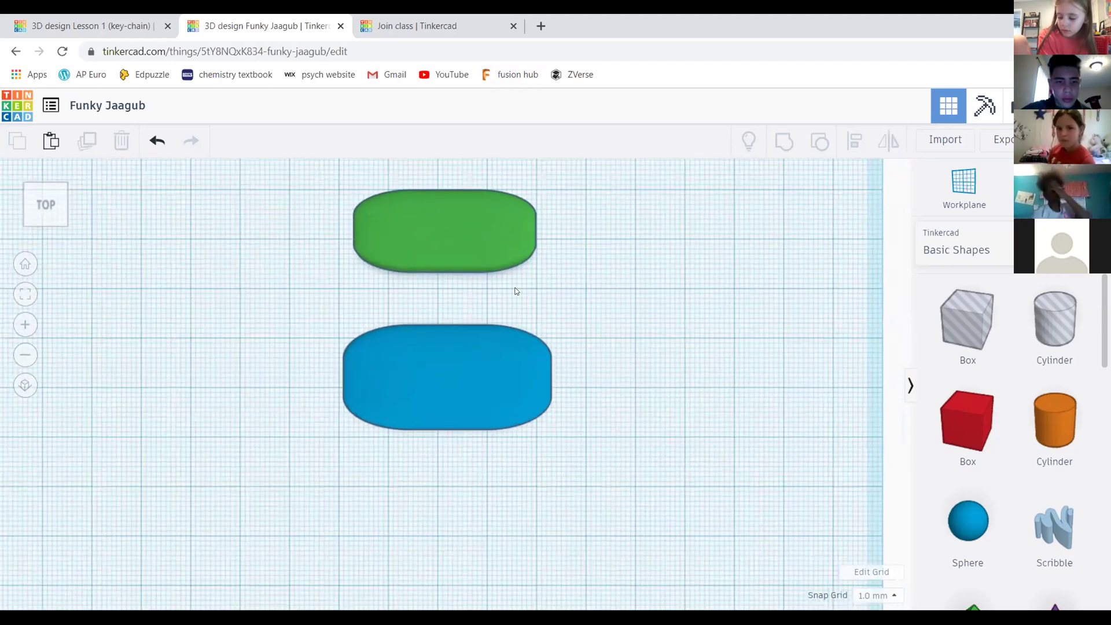
scroll(517, 292, "down", 1)
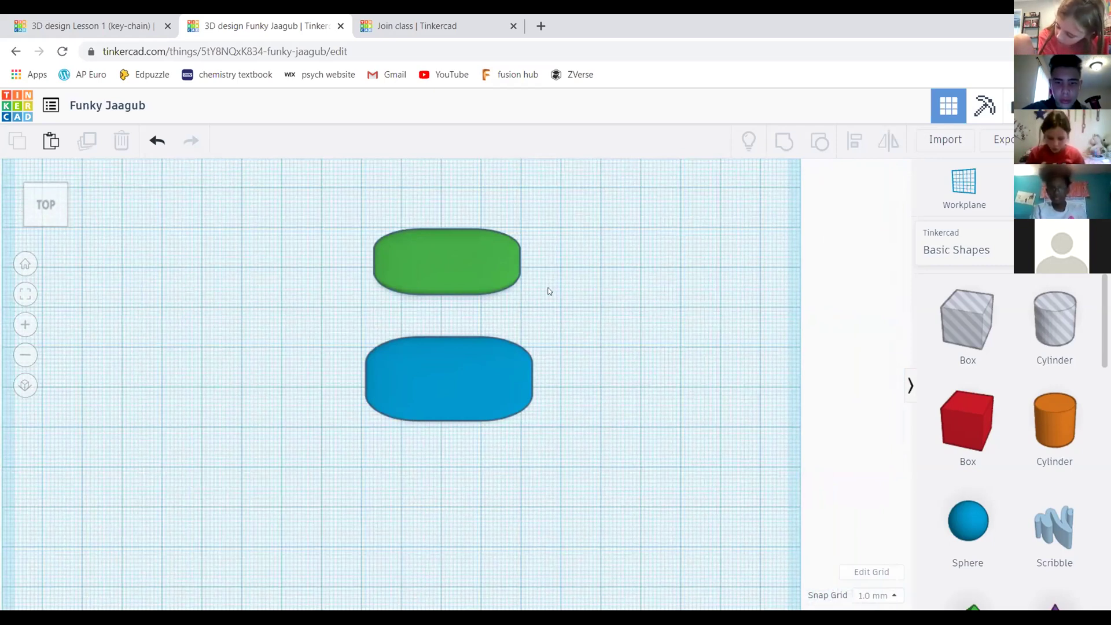
scroll(544, 292, "up", 3)
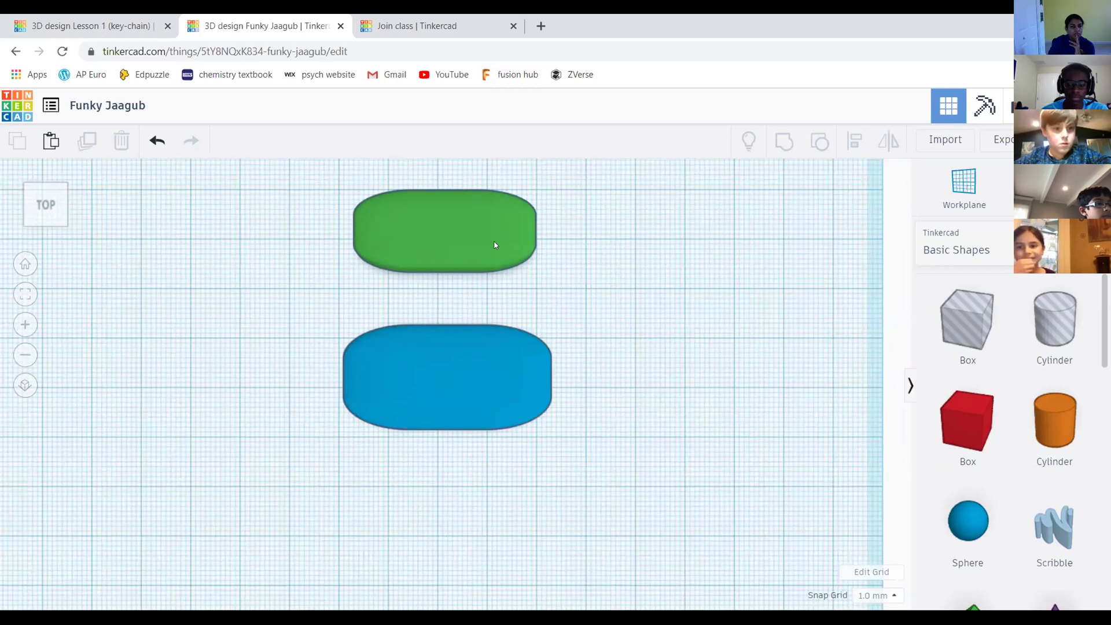
scroll(521, 248, "down", 2)
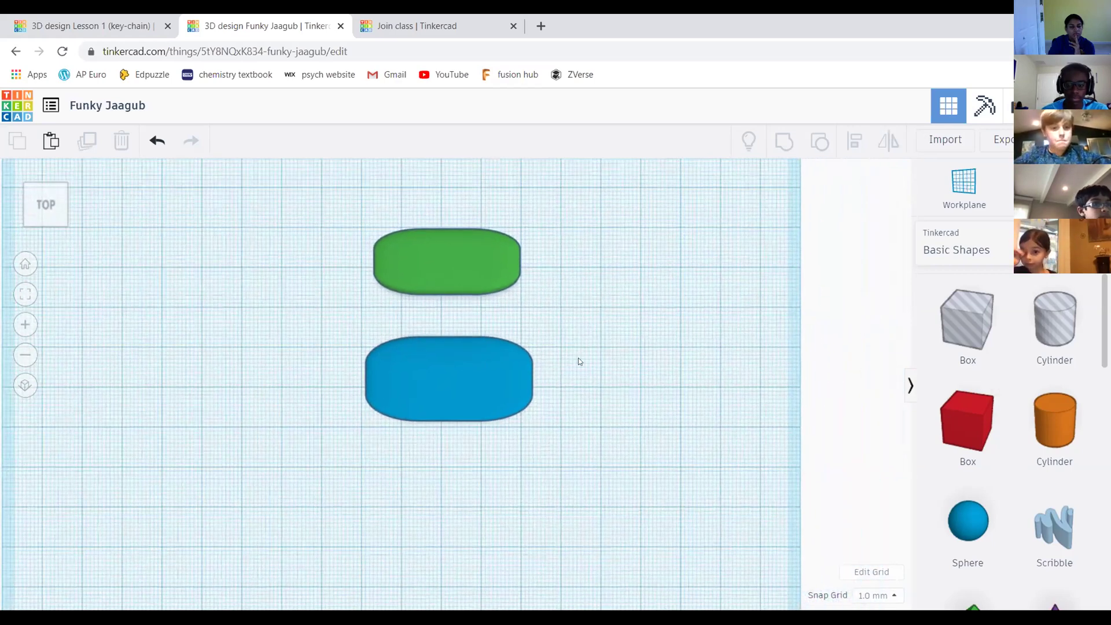
middle_click_drag(552, 327, 556, 325)
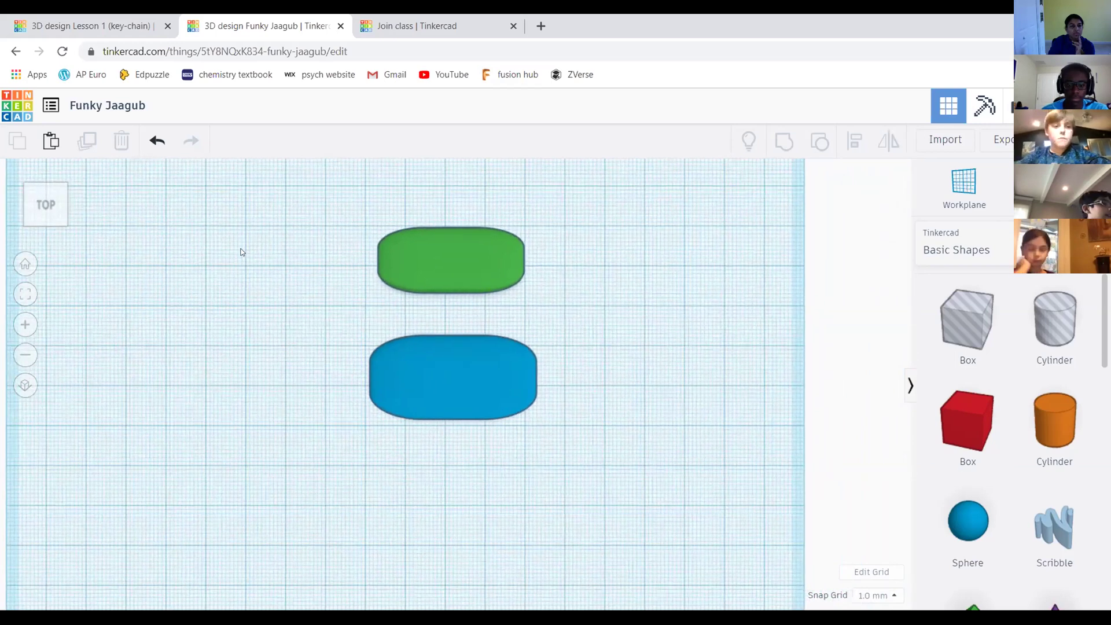
scroll(608, 315, "down", 3)
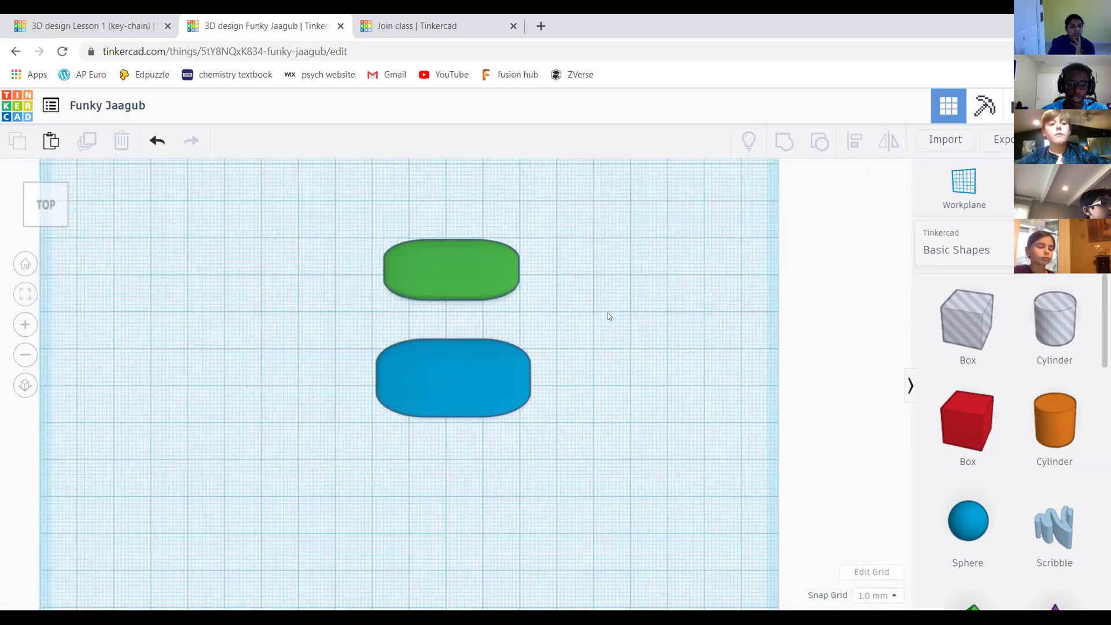
Box-select both the green and blue slabs and pan to recentre them in the view
left_click_drag(344, 233, 339, 225)
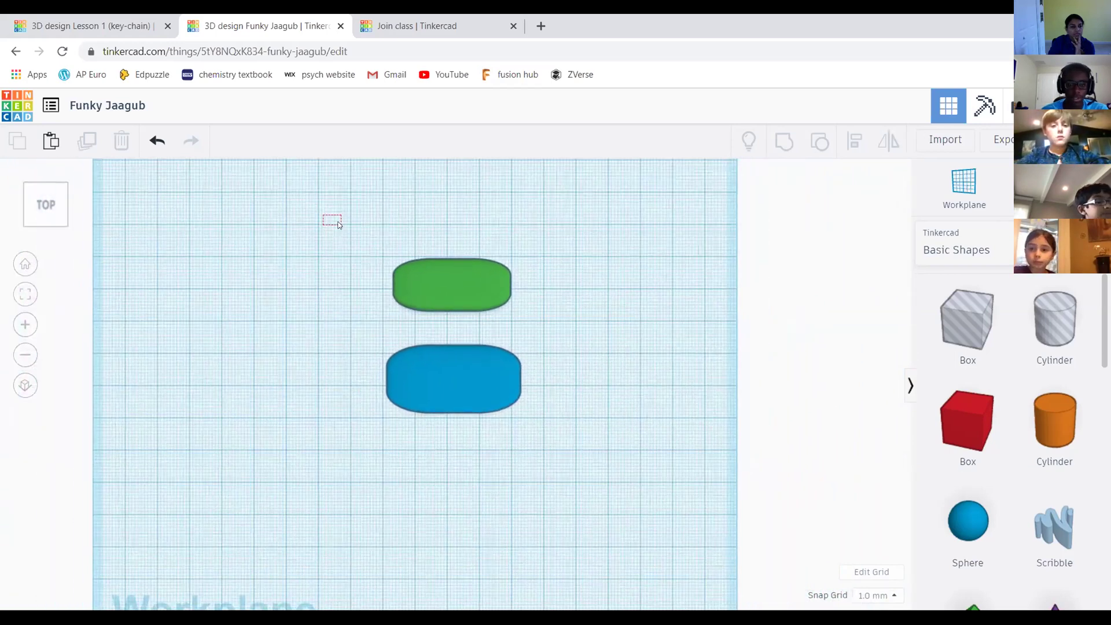
left_click_drag(382, 264, 658, 434)
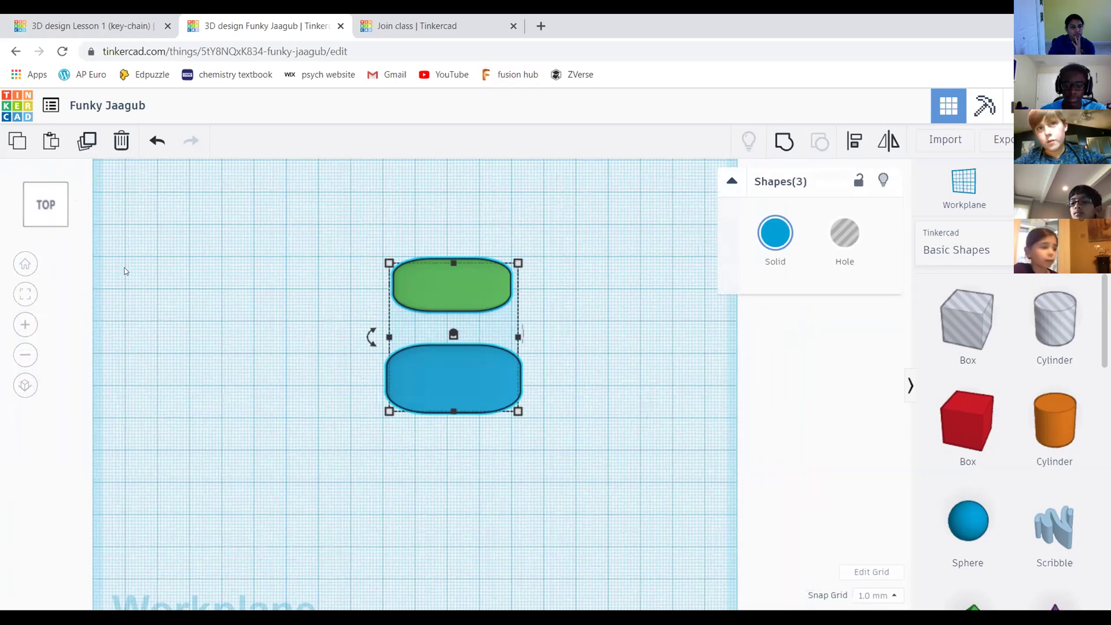
left_click(580, 316)
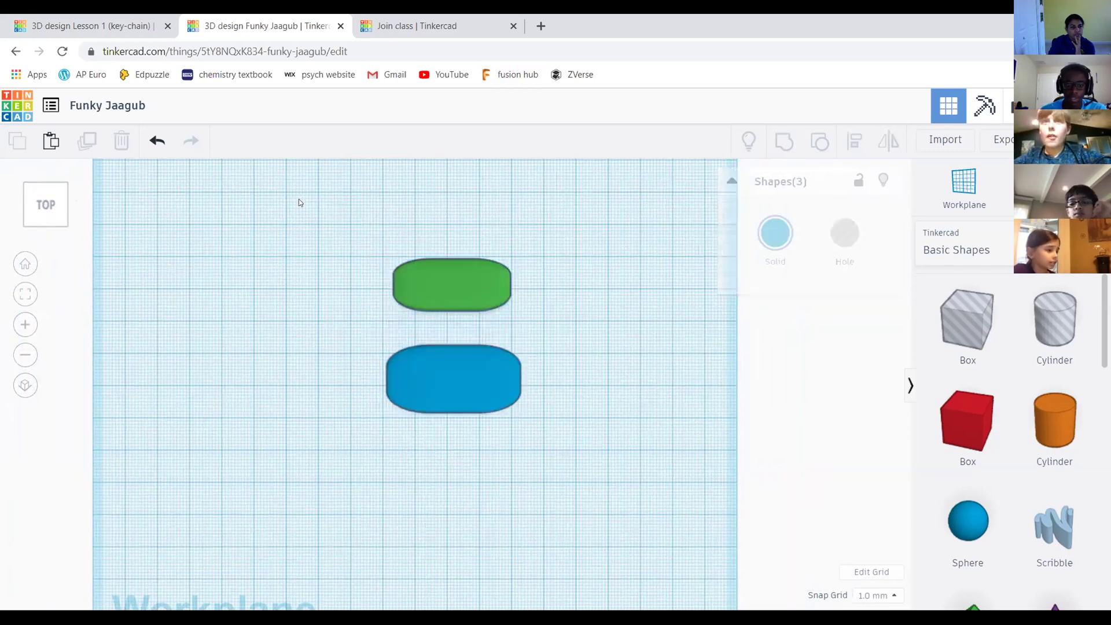
left_click_drag(310, 205, 605, 440)
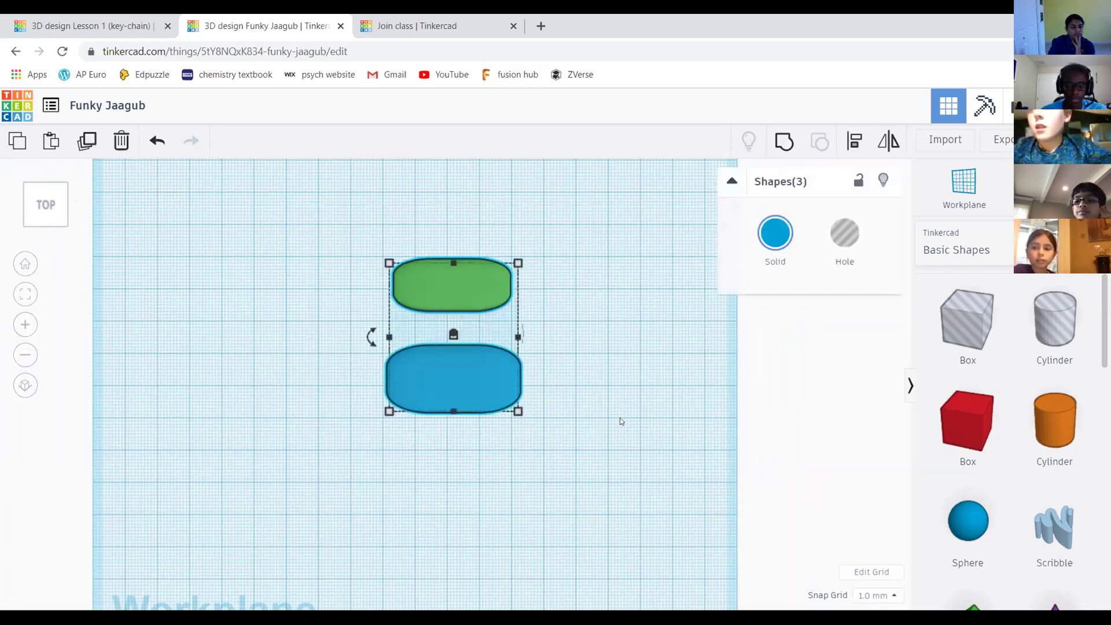
middle_click_drag(595, 287, 625, 353)
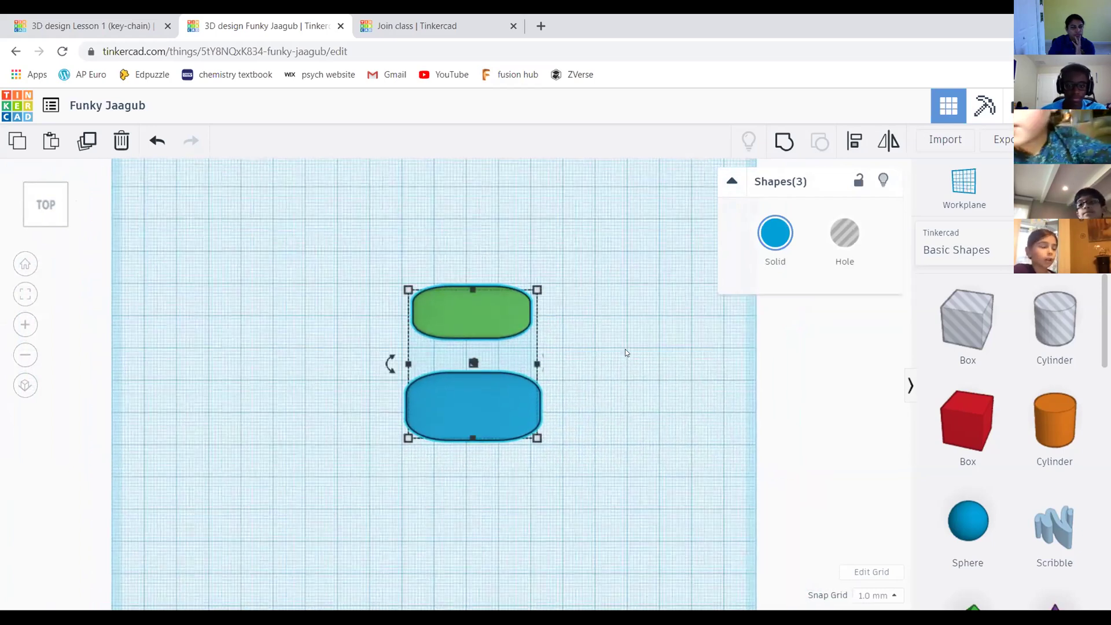
middle_click_drag(605, 312, 598, 379)
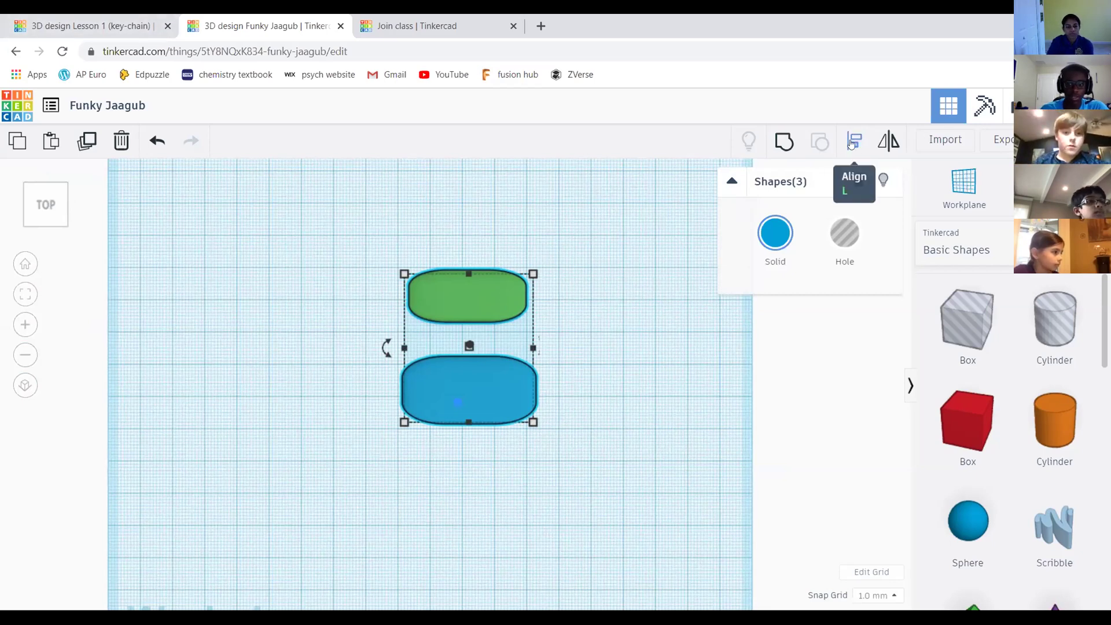
Show alignment guides for both slabs and switch between orthographic and perspective views
left_click(850, 144)
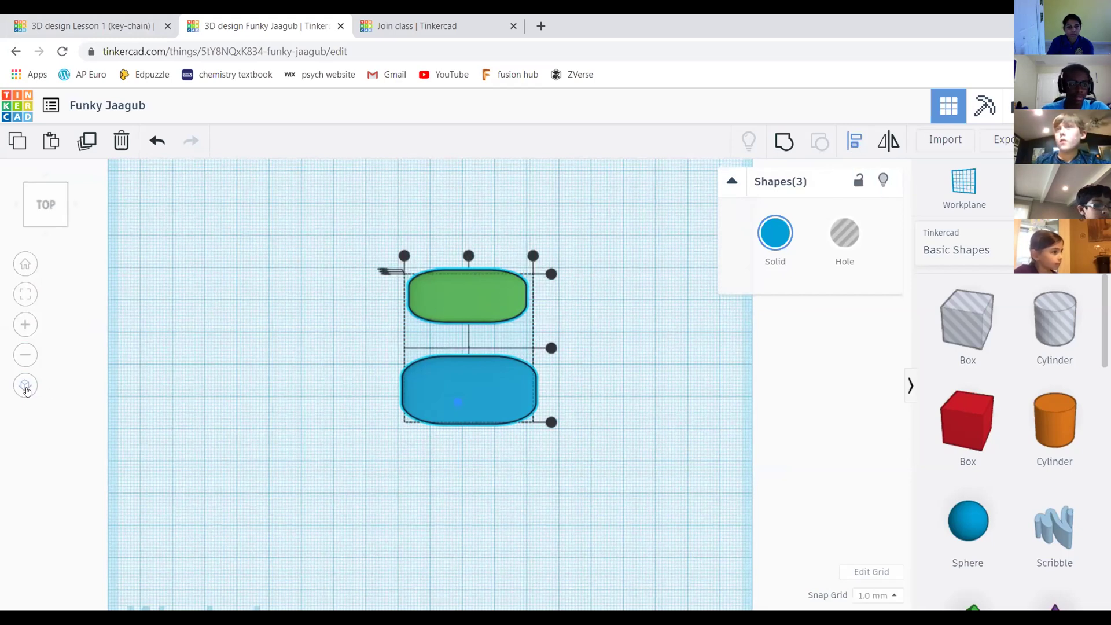
left_click(25, 386)
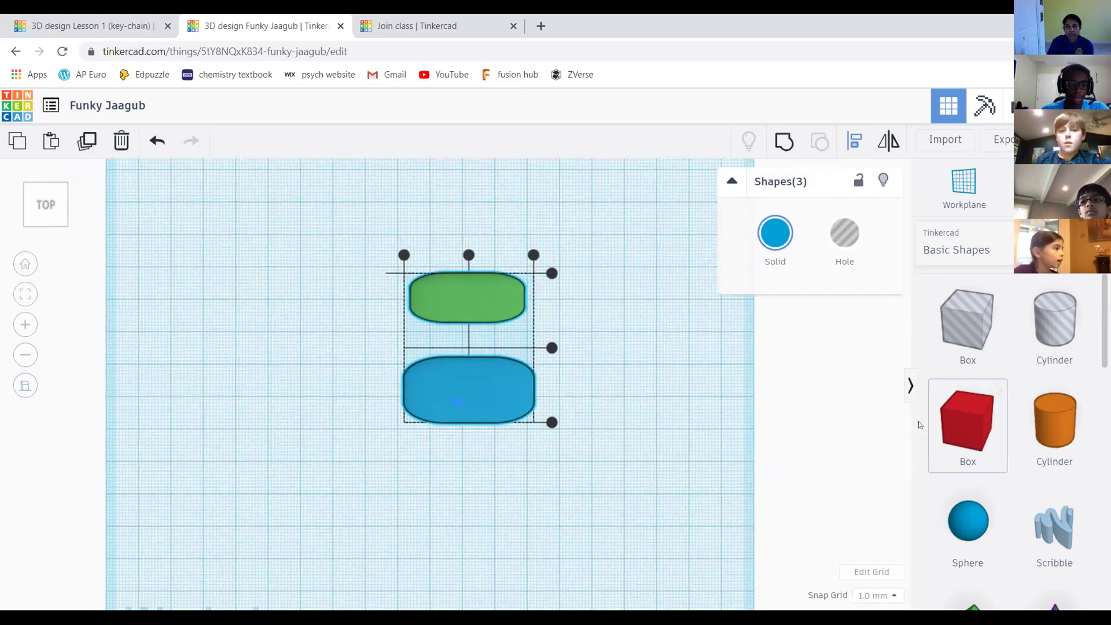
scroll(669, 310, "up", 2)
scroll(649, 350, "down", 2)
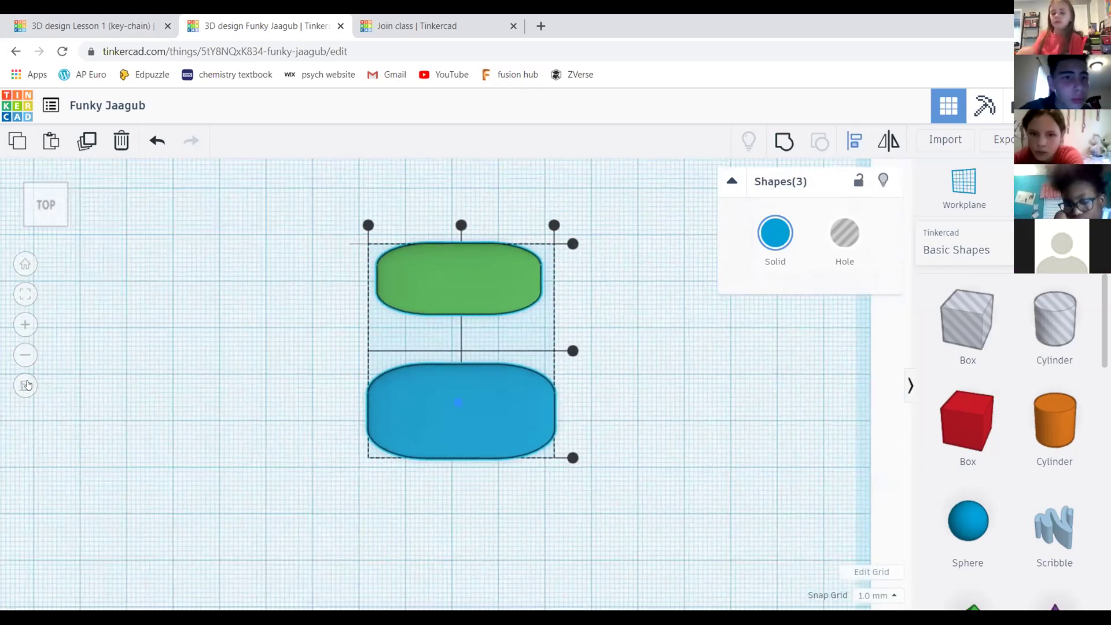
left_click(26, 386)
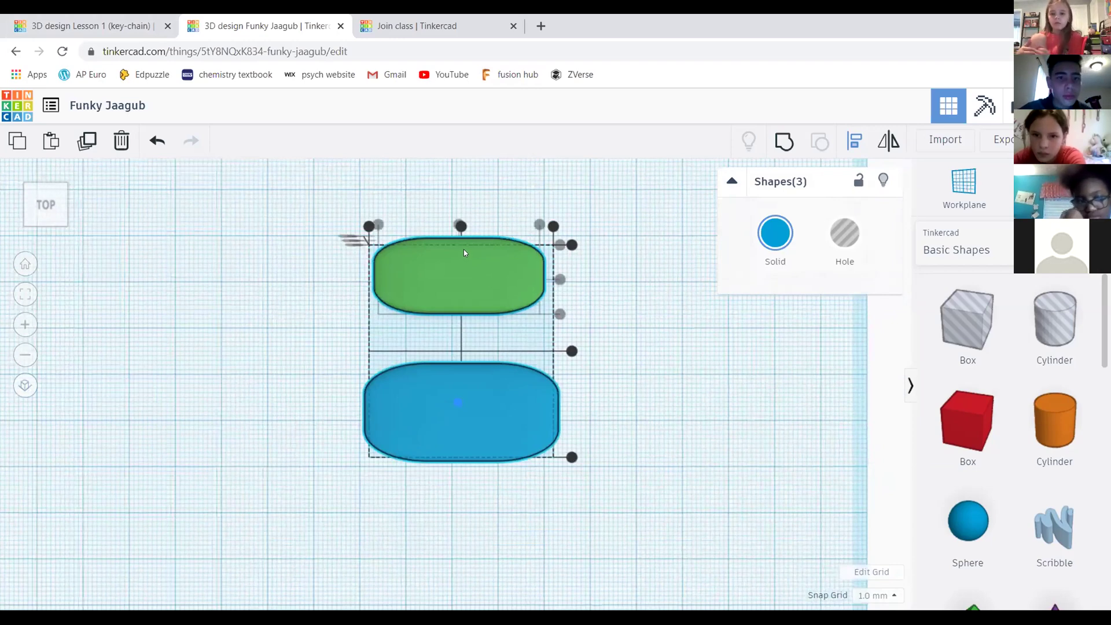
scroll(464, 249, "down", 3)
scroll(458, 340, "up", 2)
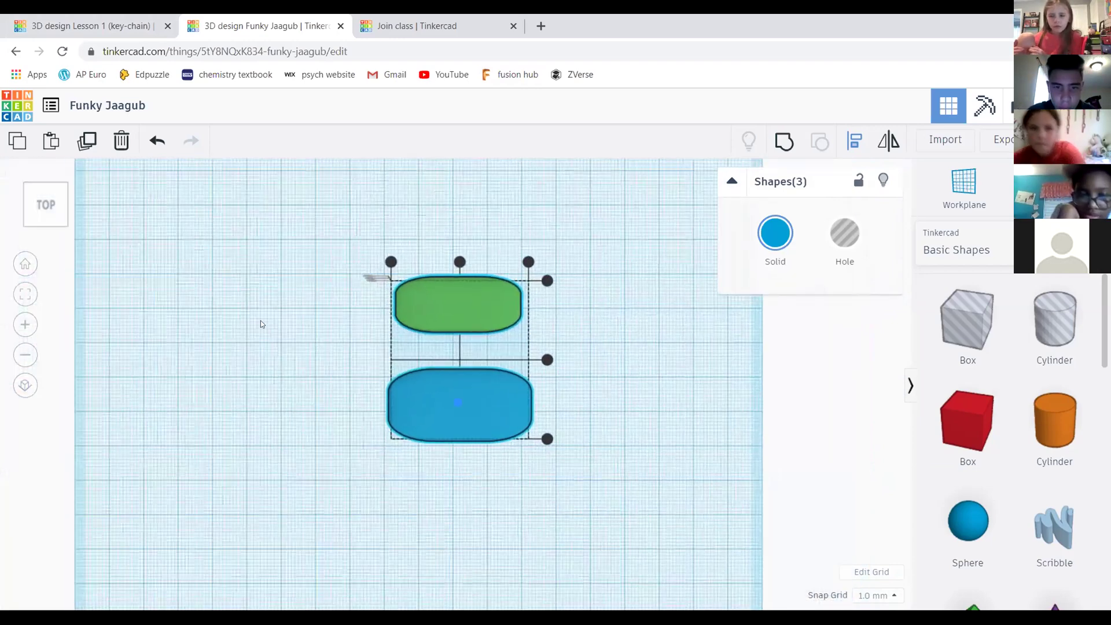
scroll(337, 321, "up", 3)
middle_click_drag(331, 306, 328, 292)
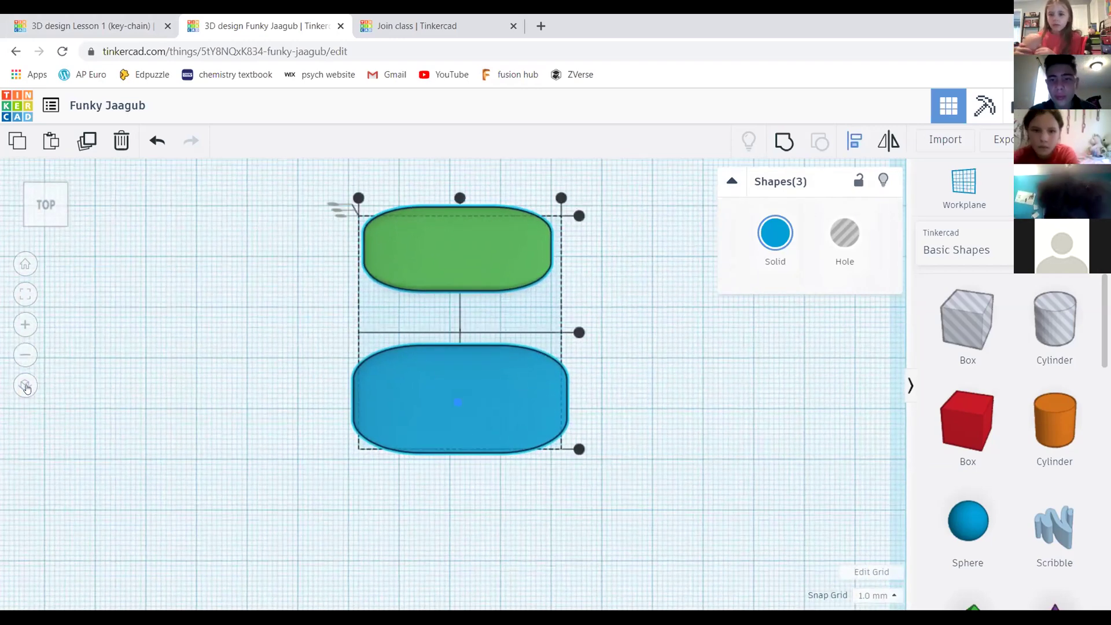
Settle on the orthographic view and orbit to a tilted top-front angle
left_click(26, 386)
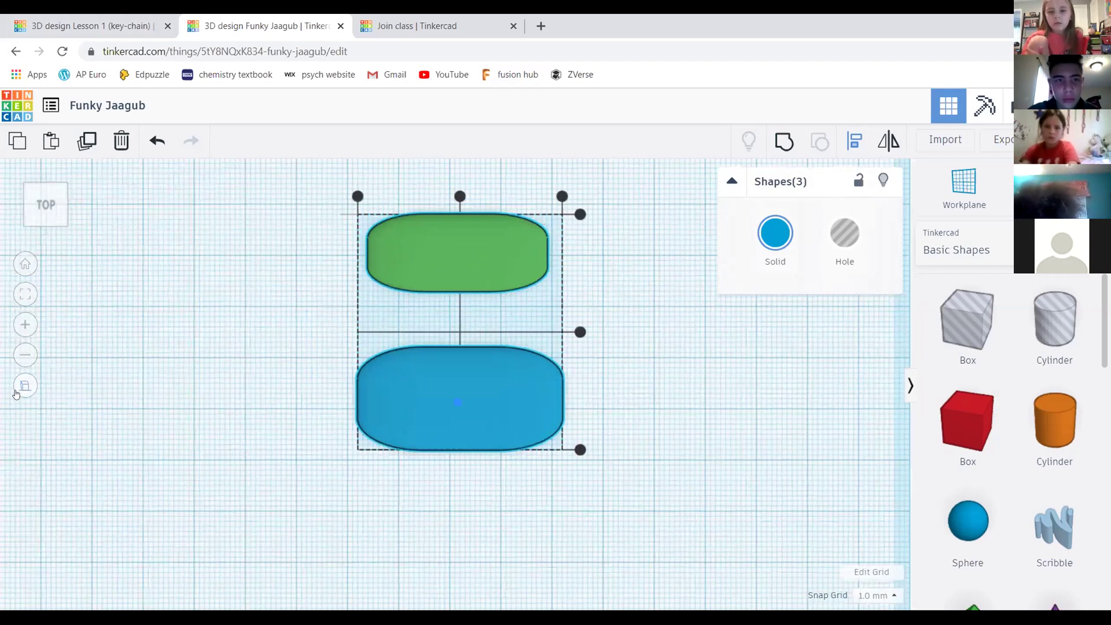
left_click(17, 392)
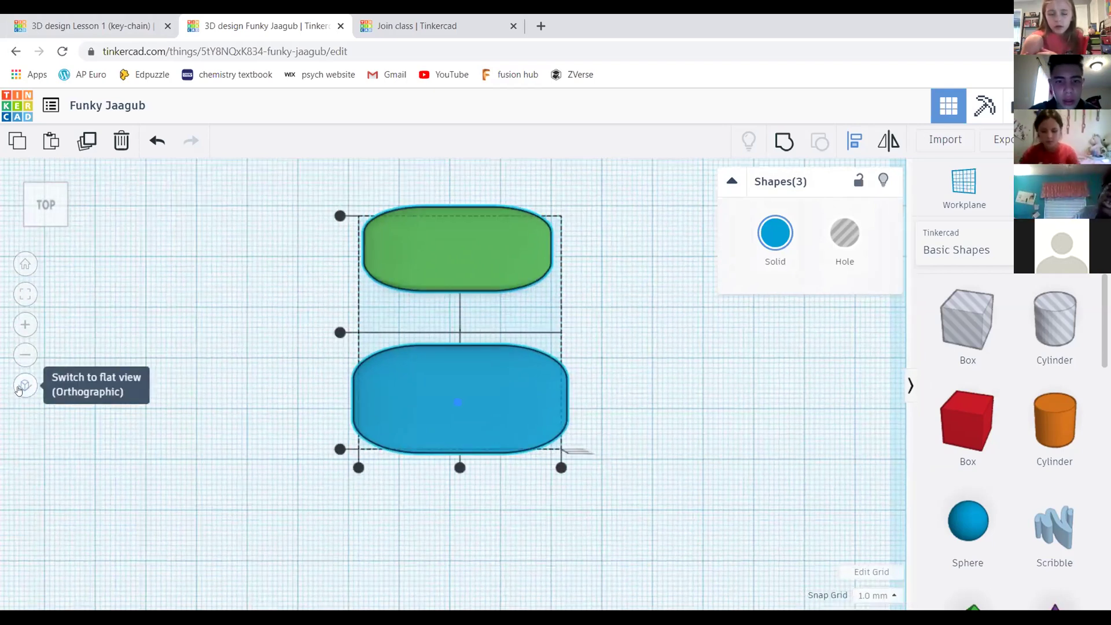
left_click(19, 391)
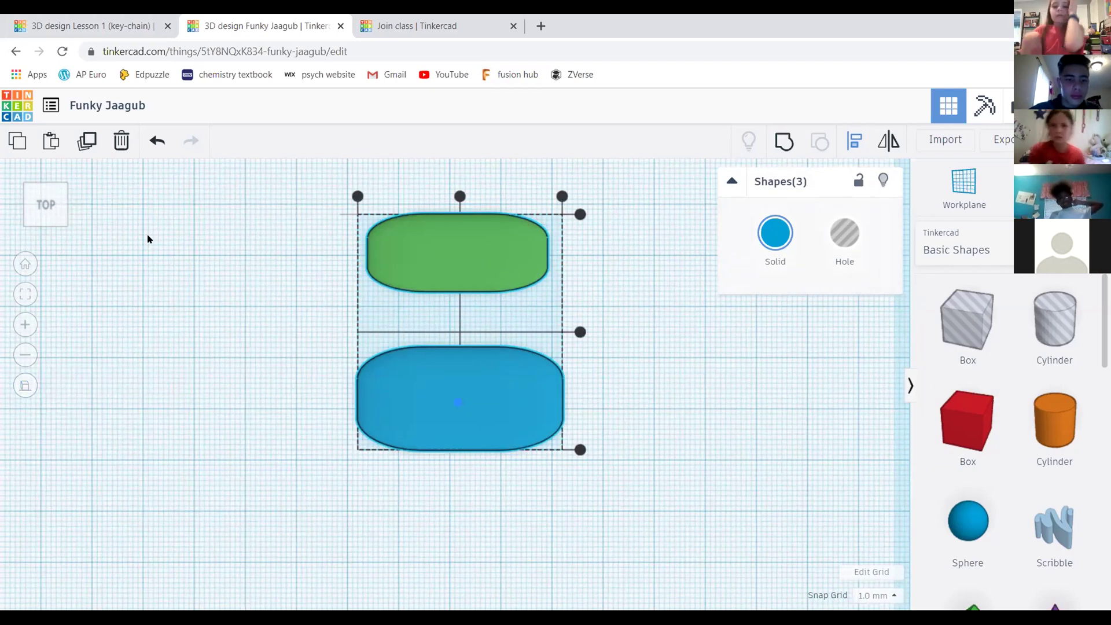
mouse_move(45, 206)
left_mouse_down()
mouse_move(136, 189)
mouse_move(34, 215)
left_mouse_up()
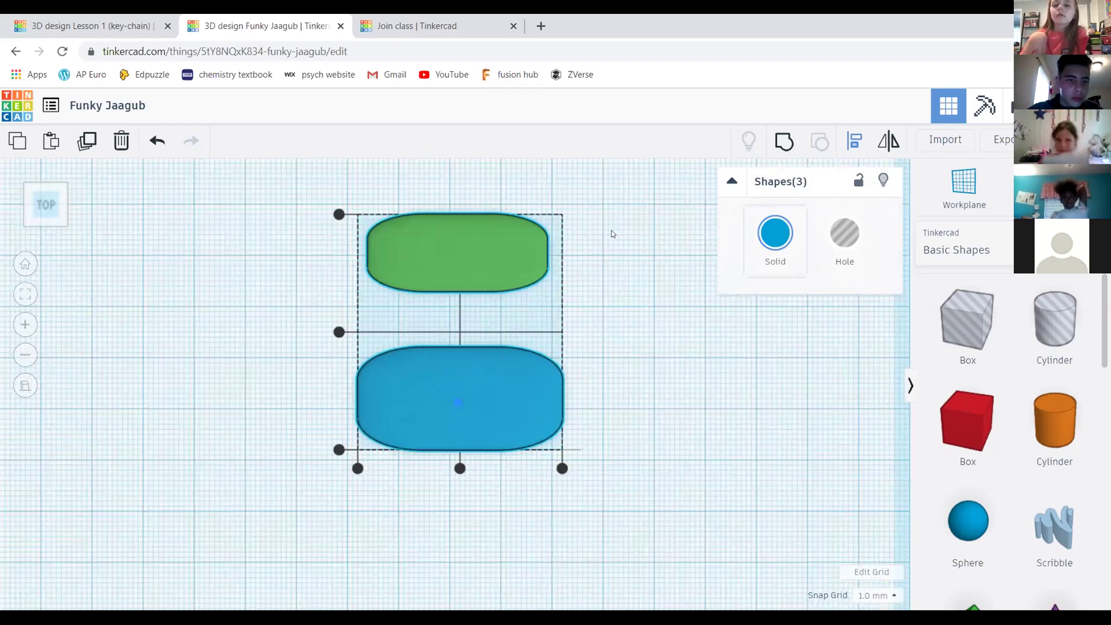
scroll(611, 235, "up", 5)
scroll(577, 261, "down", 5)
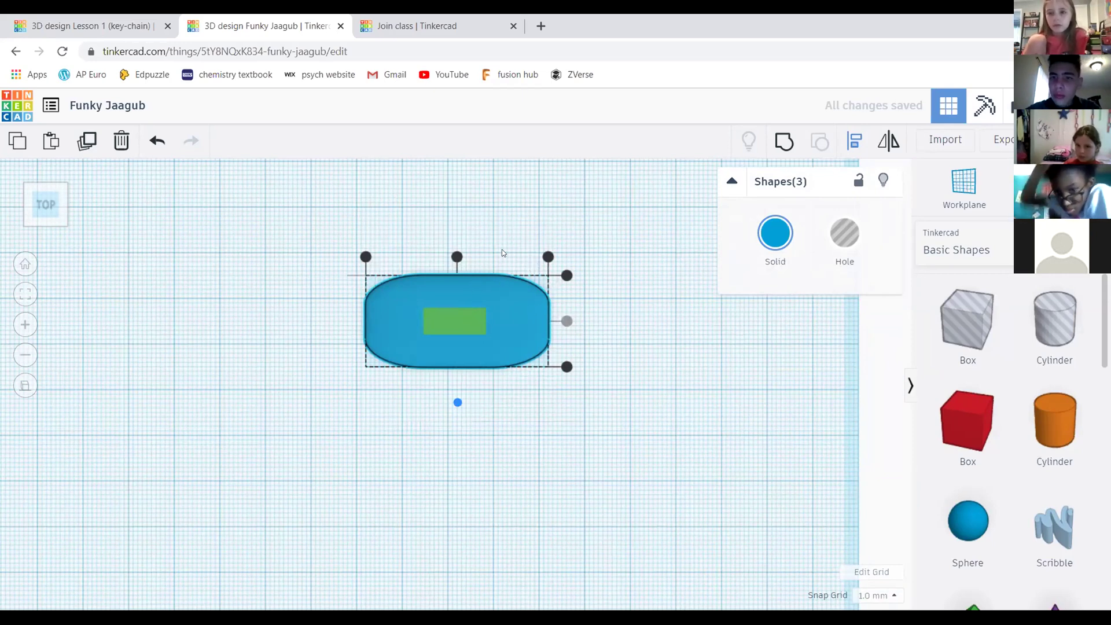
Undo the centring, align with the blue slab as reference, then box-select both slabs again
key("ctrl+z")
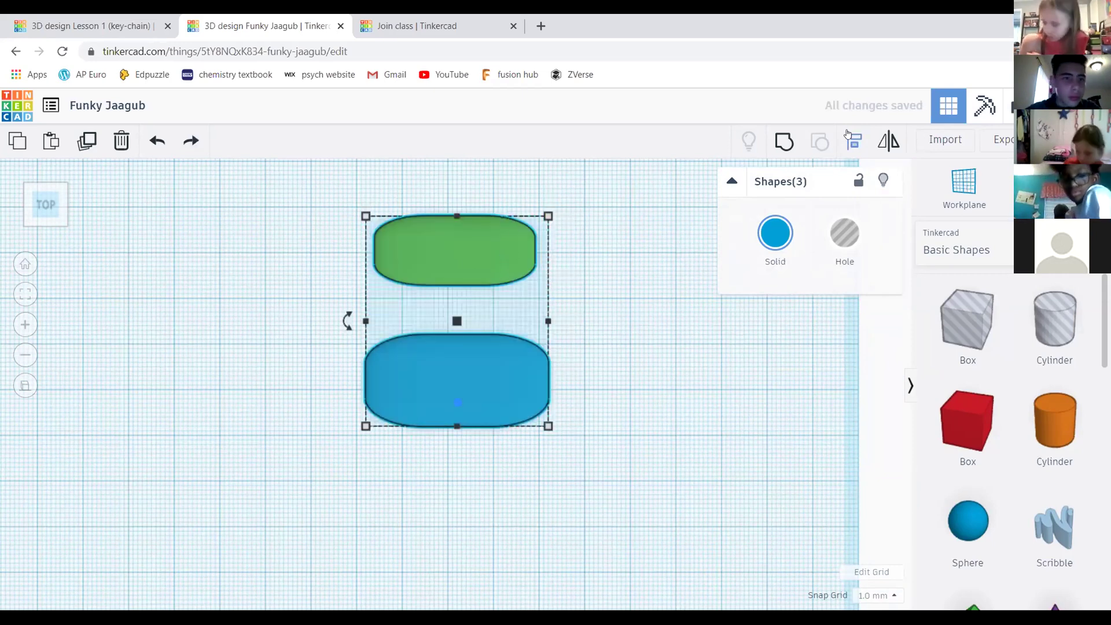
key("l")
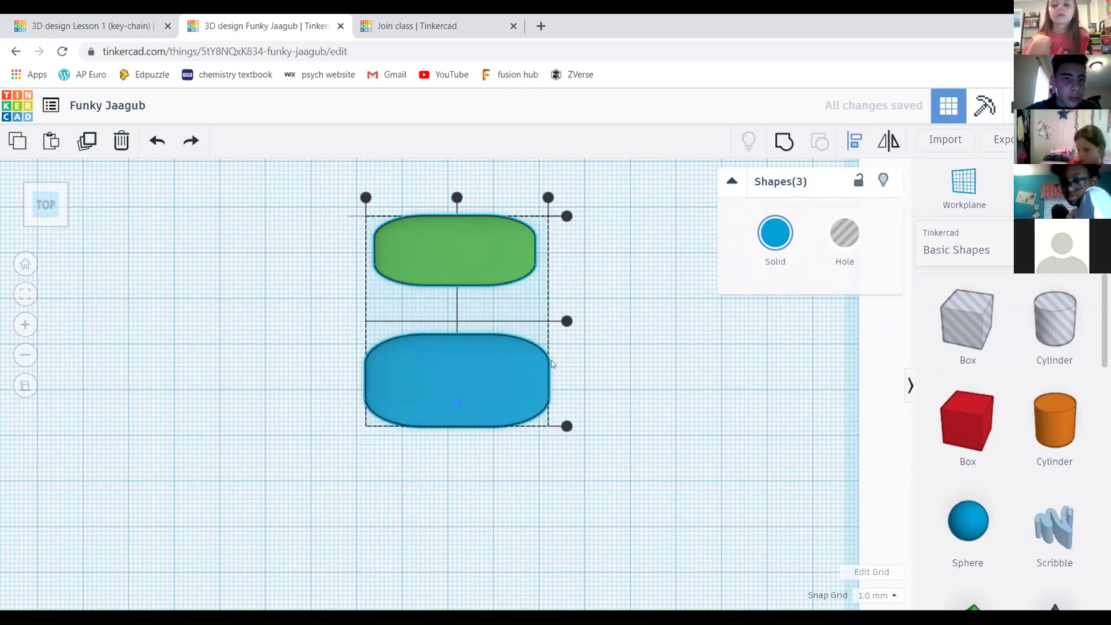
left_click(464, 370)
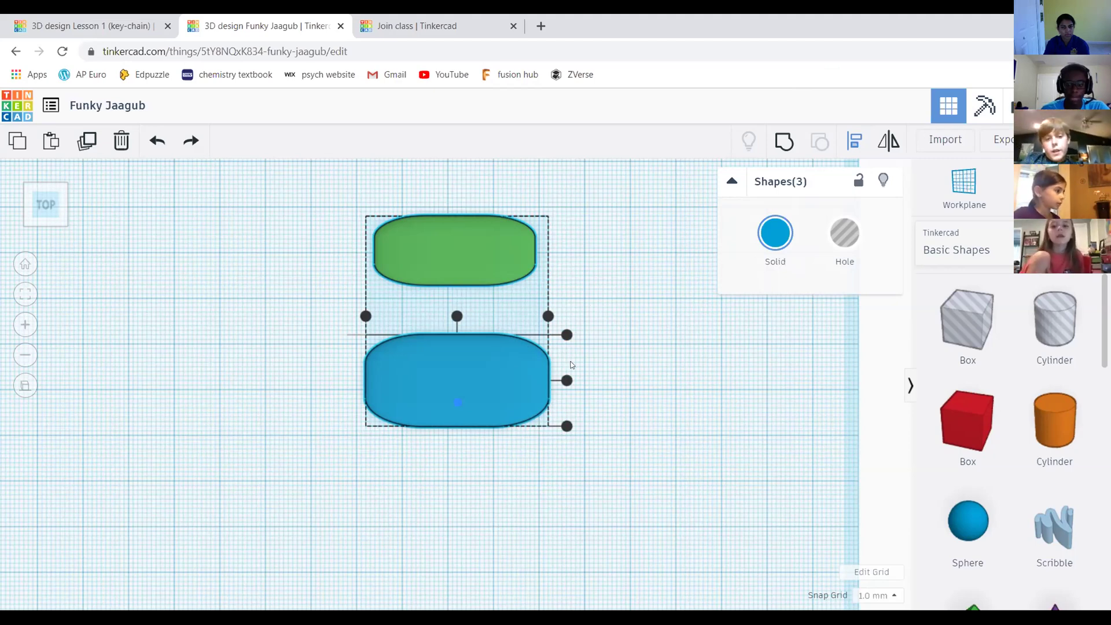
left_click_drag(561, 379, 563, 380)
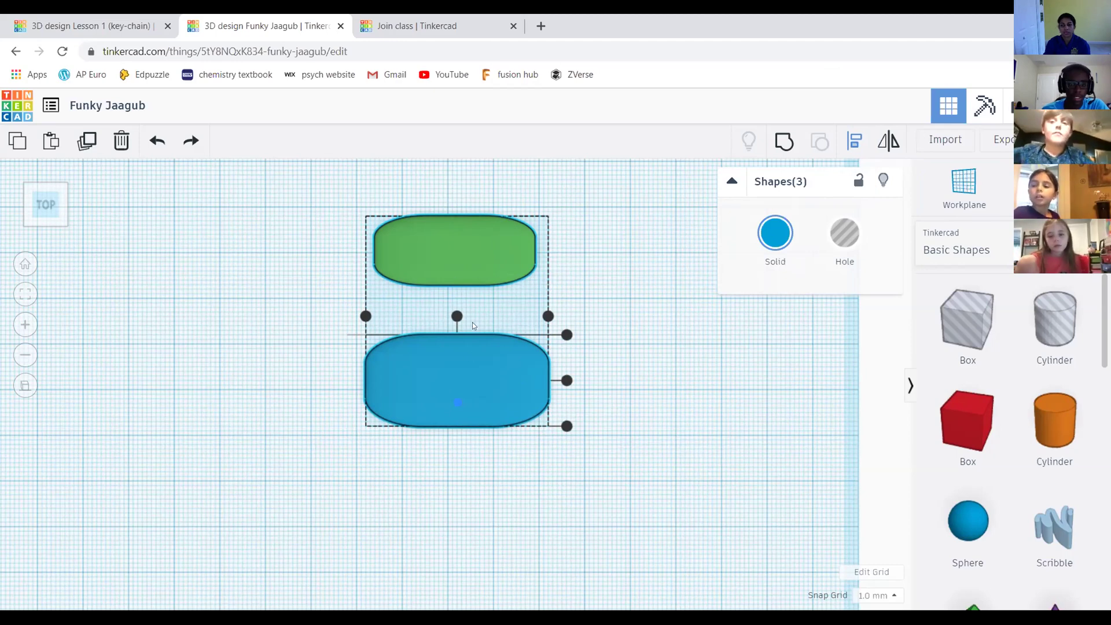
left_click_drag(306, 197, 603, 429)
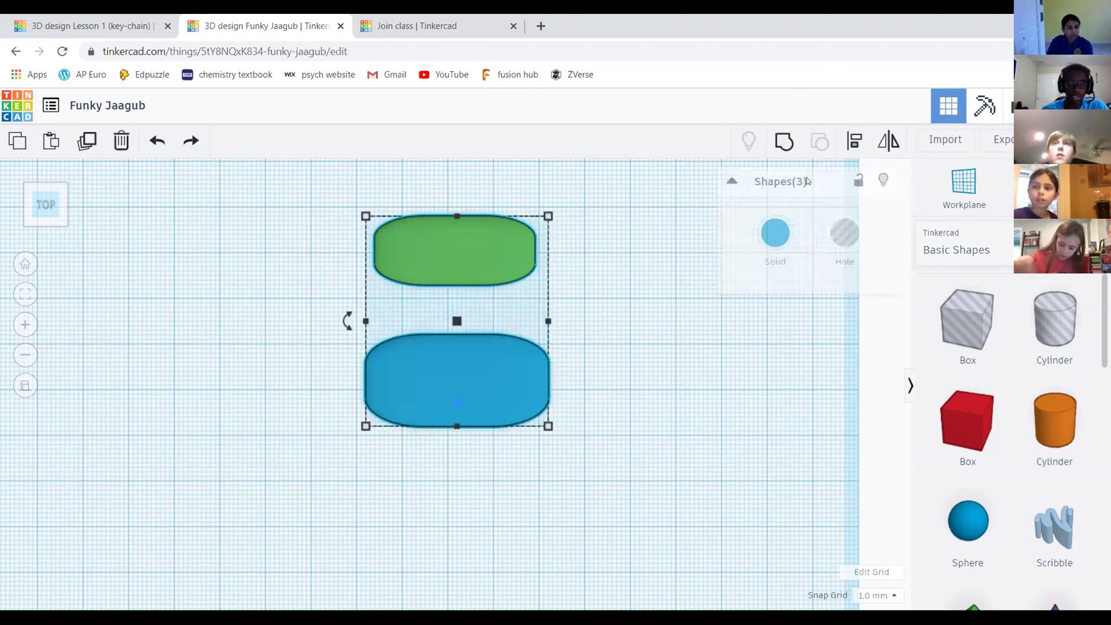
Centre the green slab on the blue one, then undo it and reselect both slabs
left_click(457, 197)
left_click(566, 321)
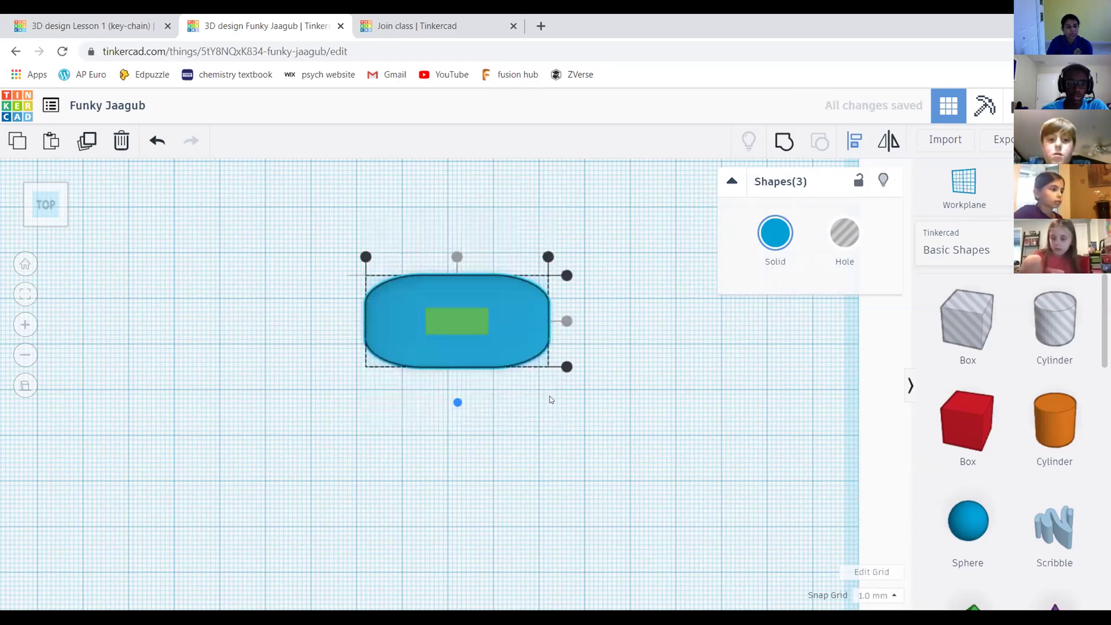
left_click(603, 394)
key("ctrl+z")
left_click_drag(325, 187, 740, 337)
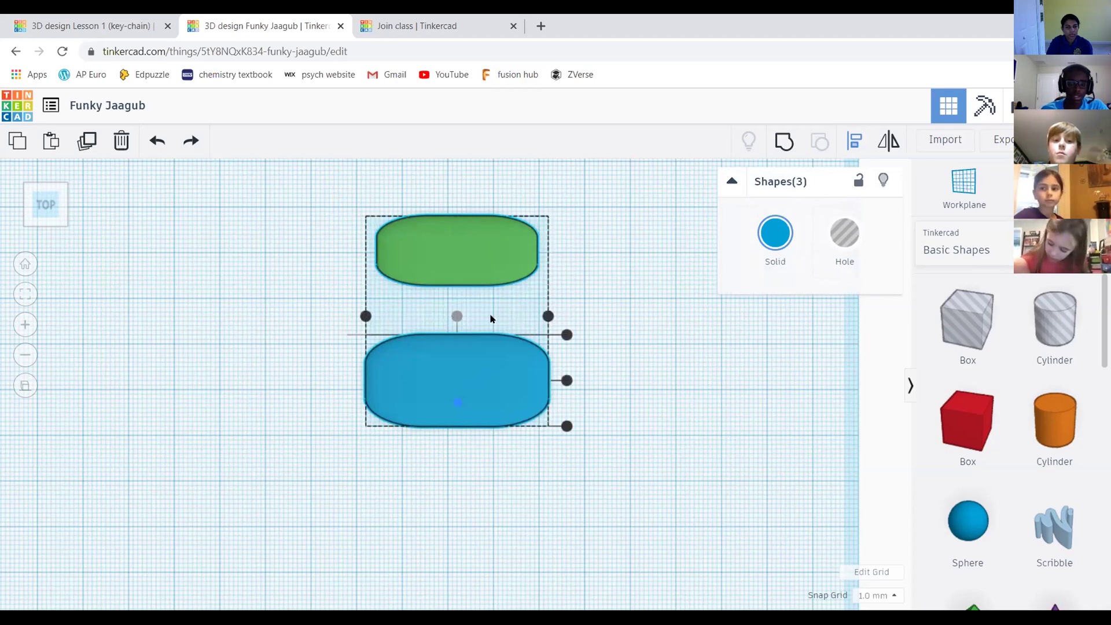
Select only the green slab and move it to the right
scroll(473, 303, "up", 3)
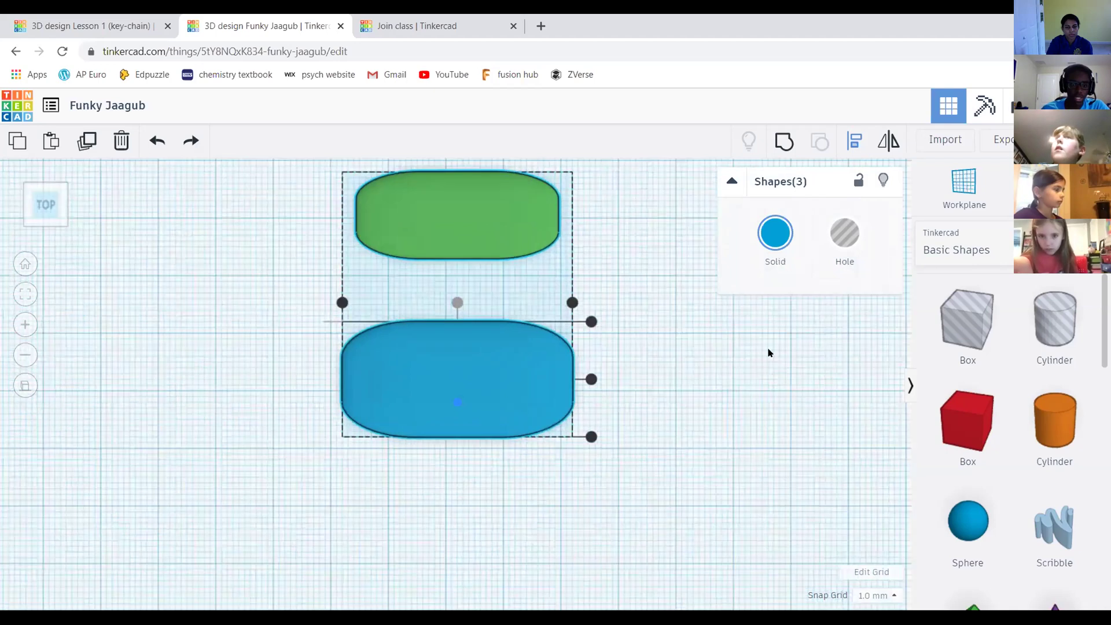
scroll(459, 276, "up", 2)
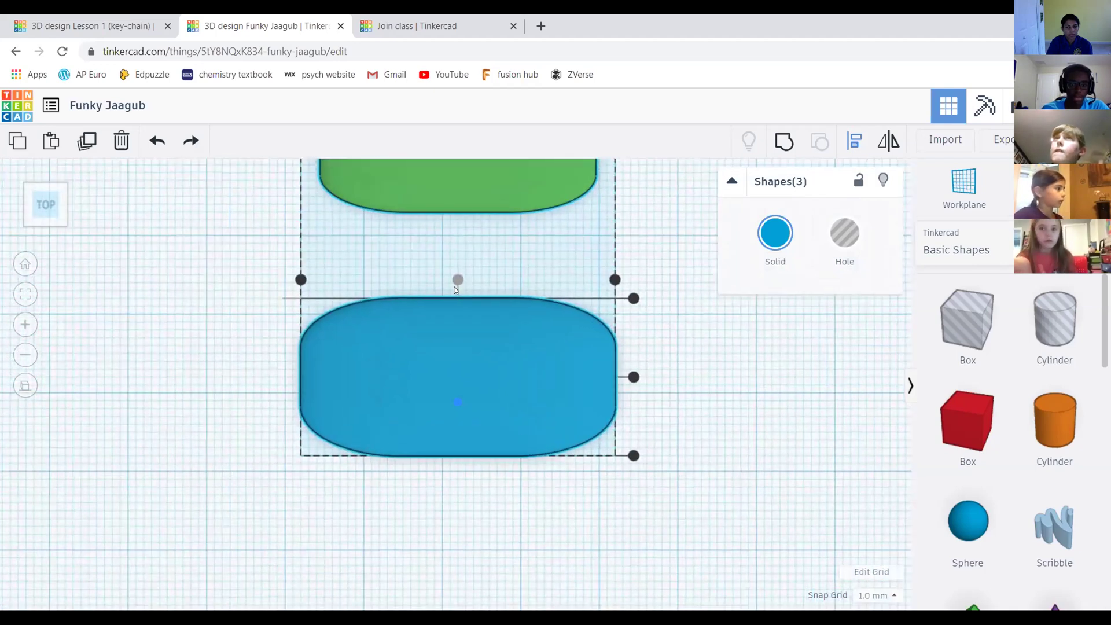
scroll(463, 304, "down", 2)
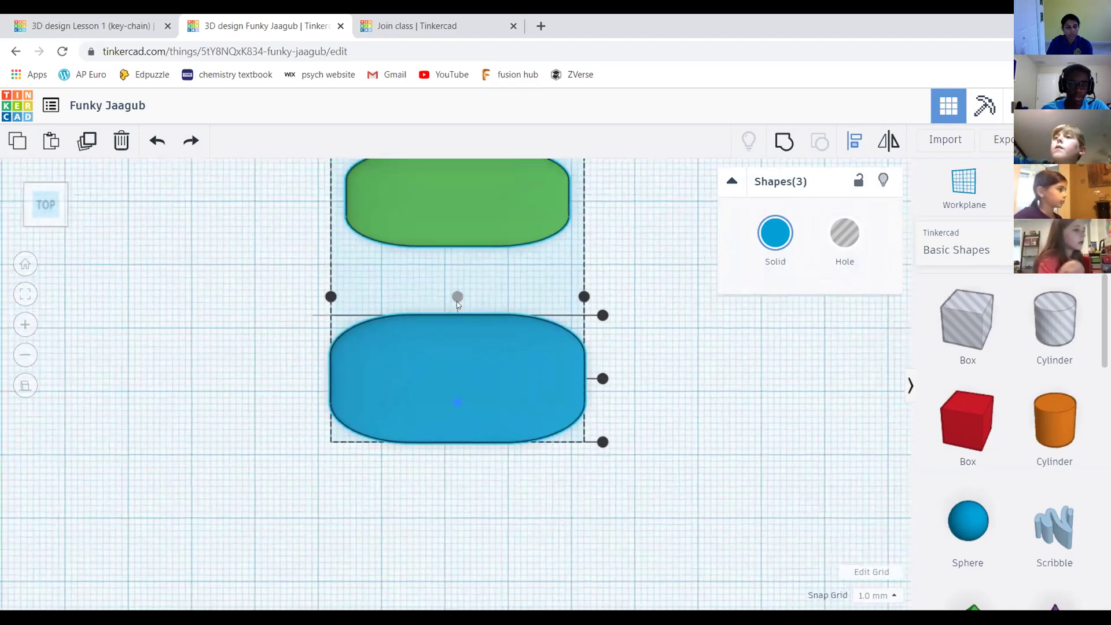
scroll(514, 314, "down", 2)
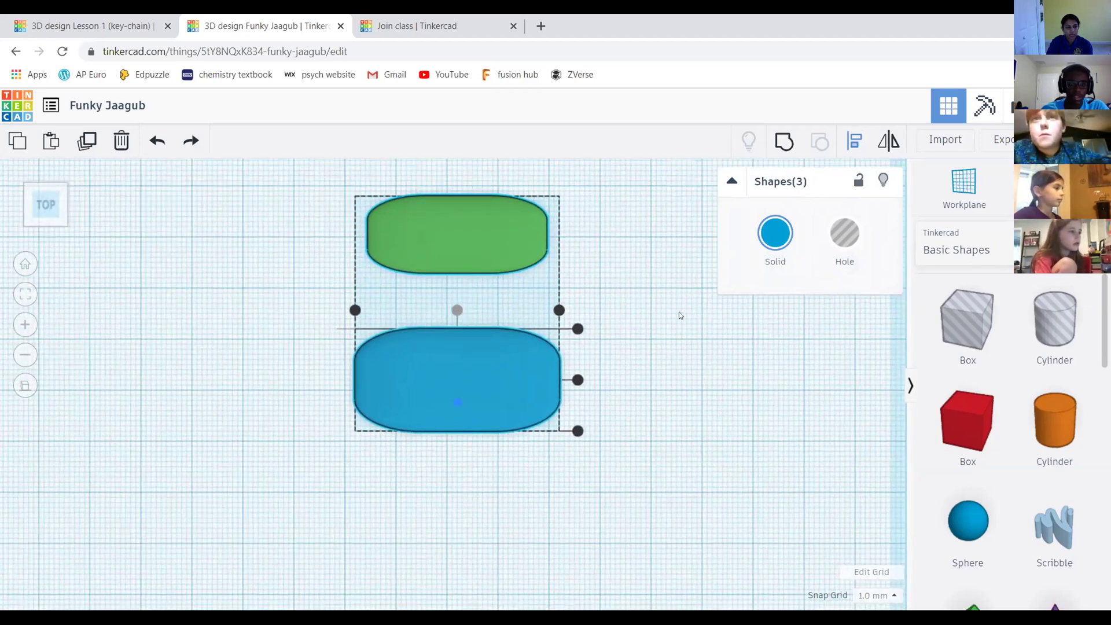
left_click(543, 286)
left_click(473, 250)
left_click_drag(494, 241, 560, 245)
Select all shapes and centre the green slab horizontally and vertically on the blue one
left_click_drag(303, 185, 651, 447)
left_click_drag(805, 288, 804, 288)
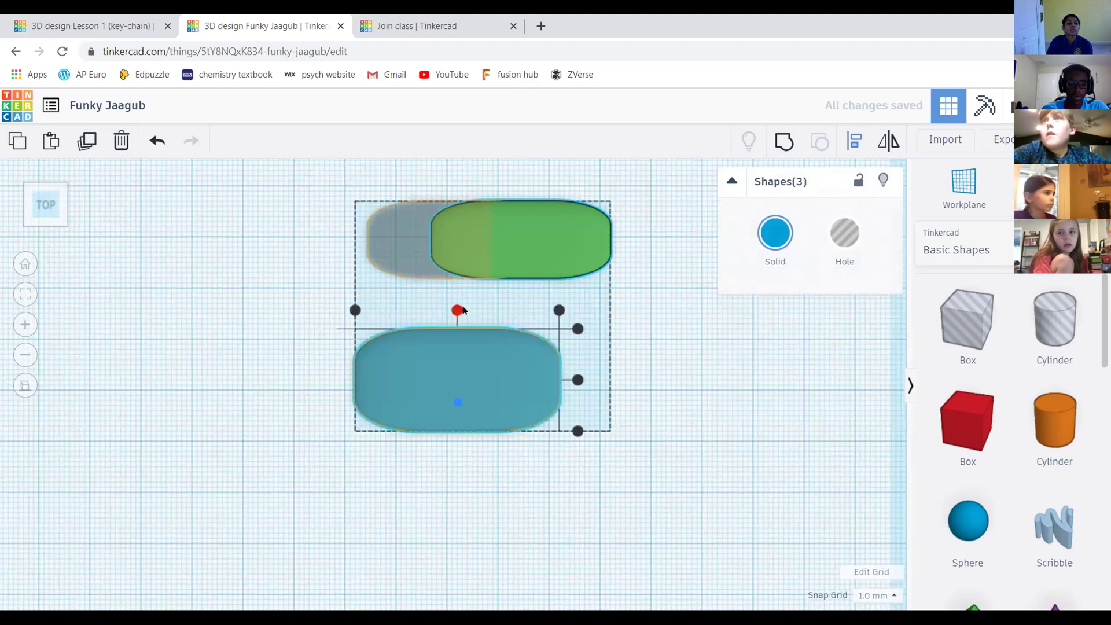
left_click_drag(457, 310, 457, 310)
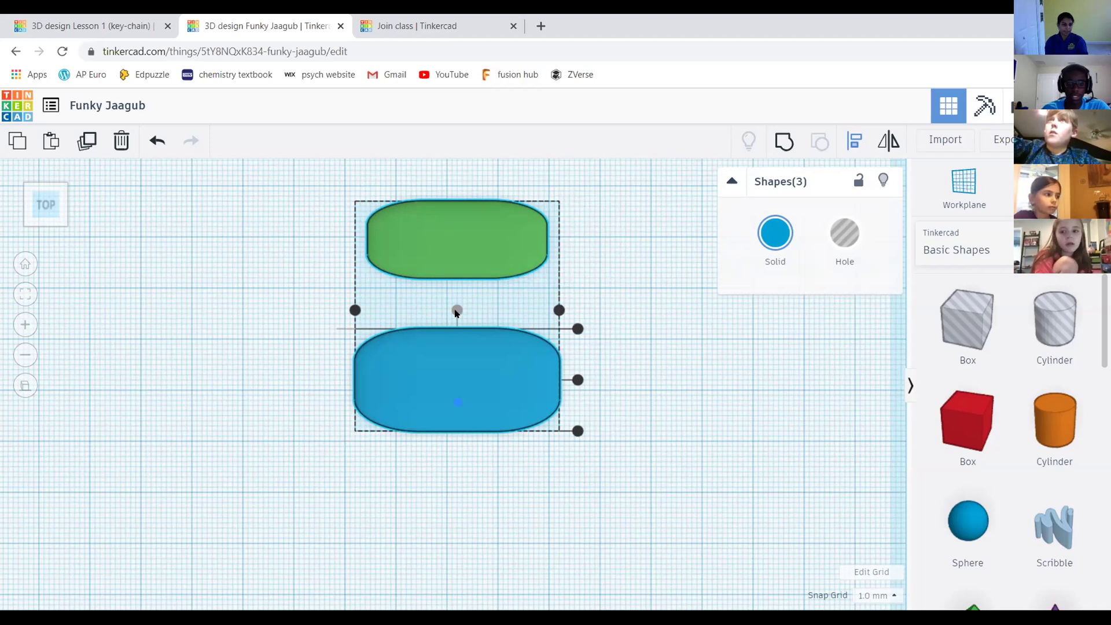
left_click(578, 382)
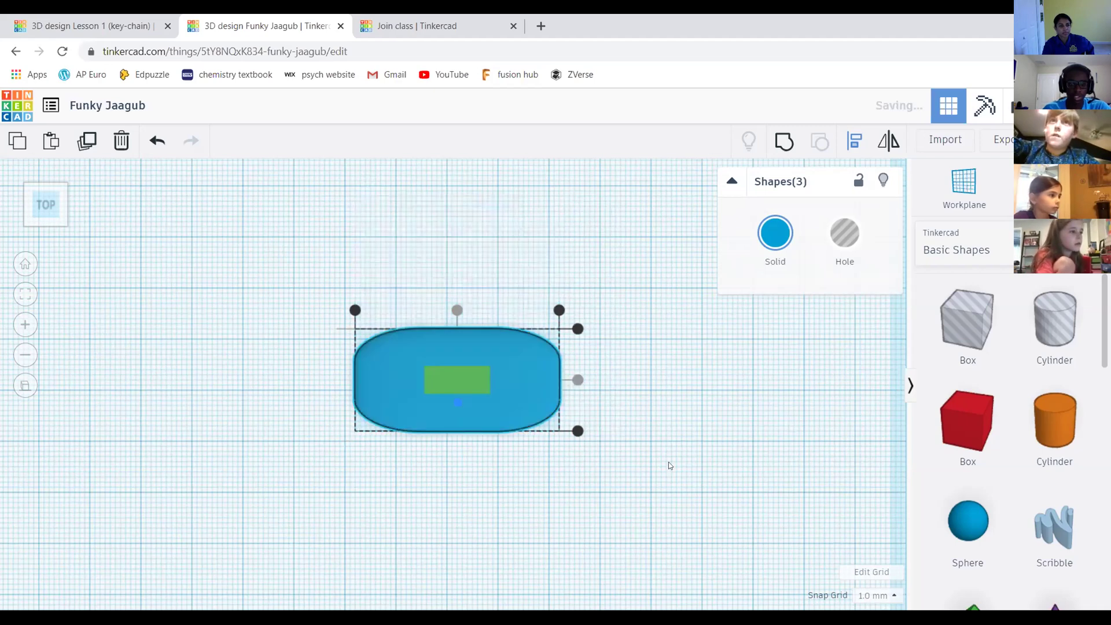
scroll(631, 405, "down", 2)
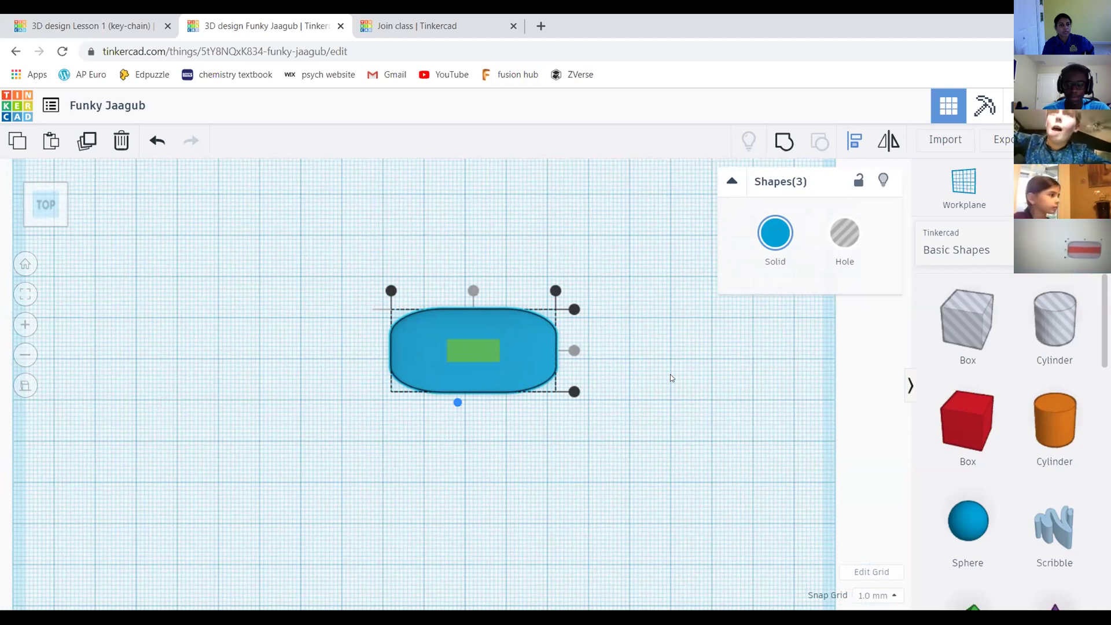
Undo the last alignment, box-select both slabs and bring up the Align (L) handles
left_click(641, 376)
key("ctrl+z")
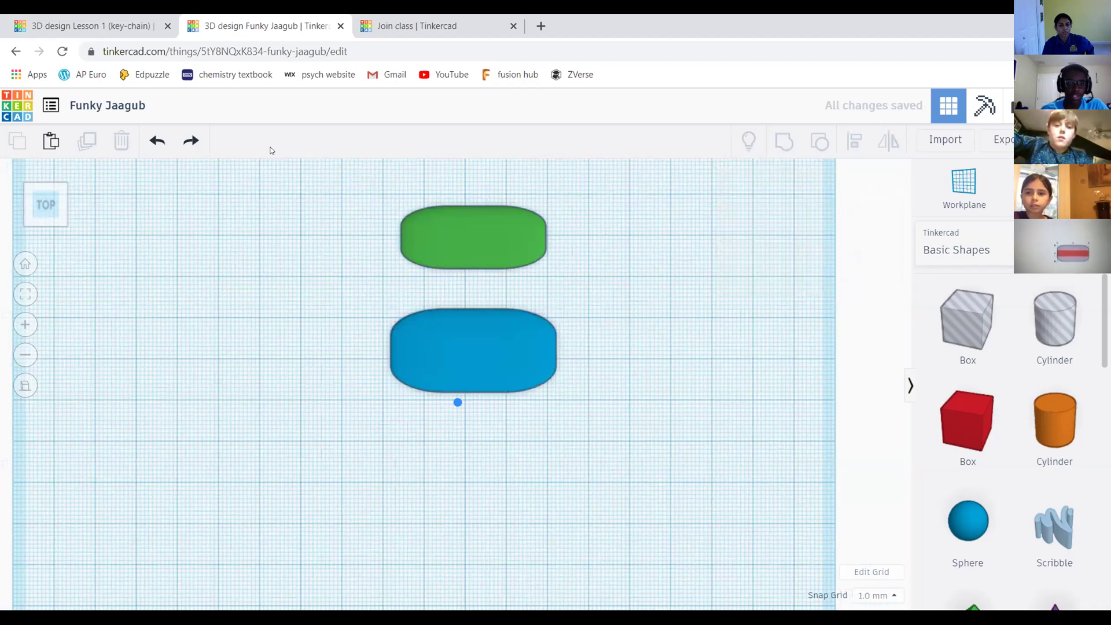
left_click_drag(348, 205, 600, 408)
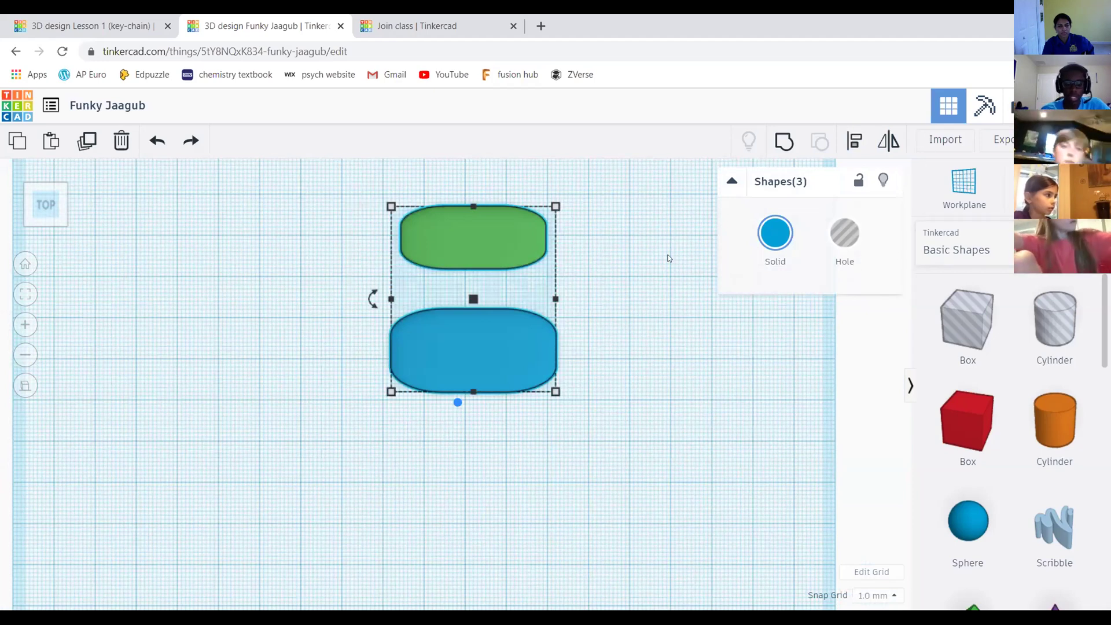
key("l")
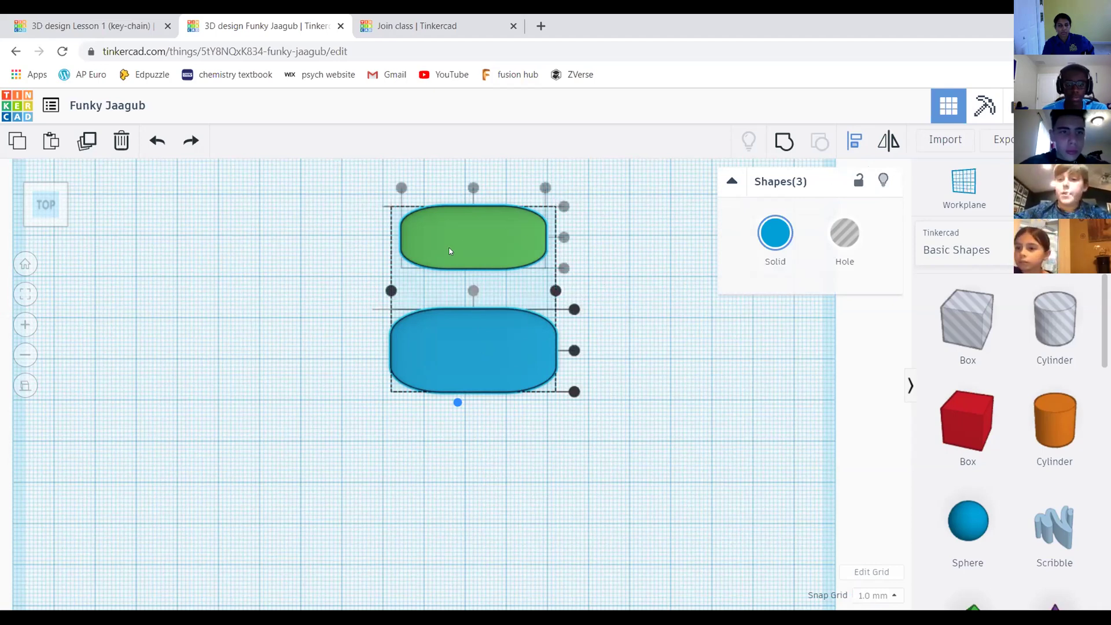
scroll(463, 272, "up", 2)
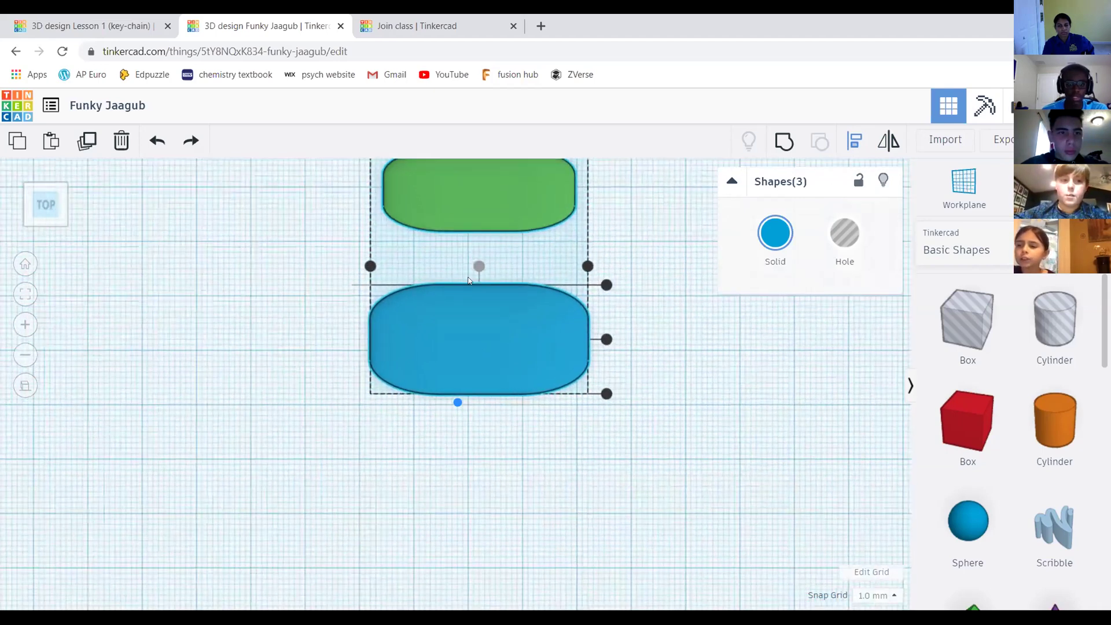
scroll(550, 312, "down", 2)
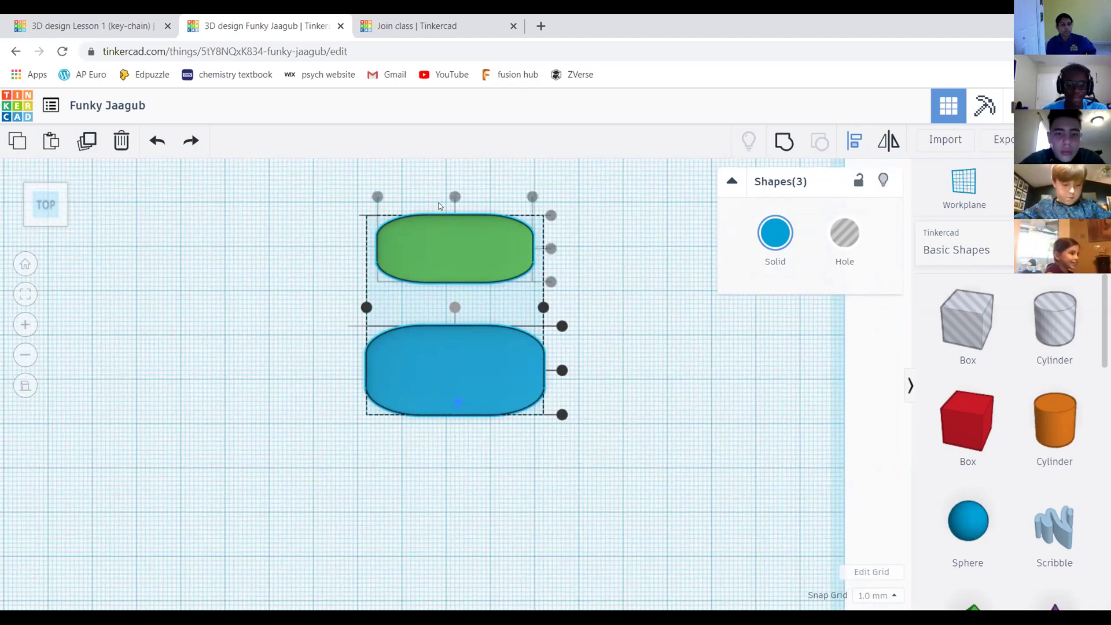
left_click(454, 306)
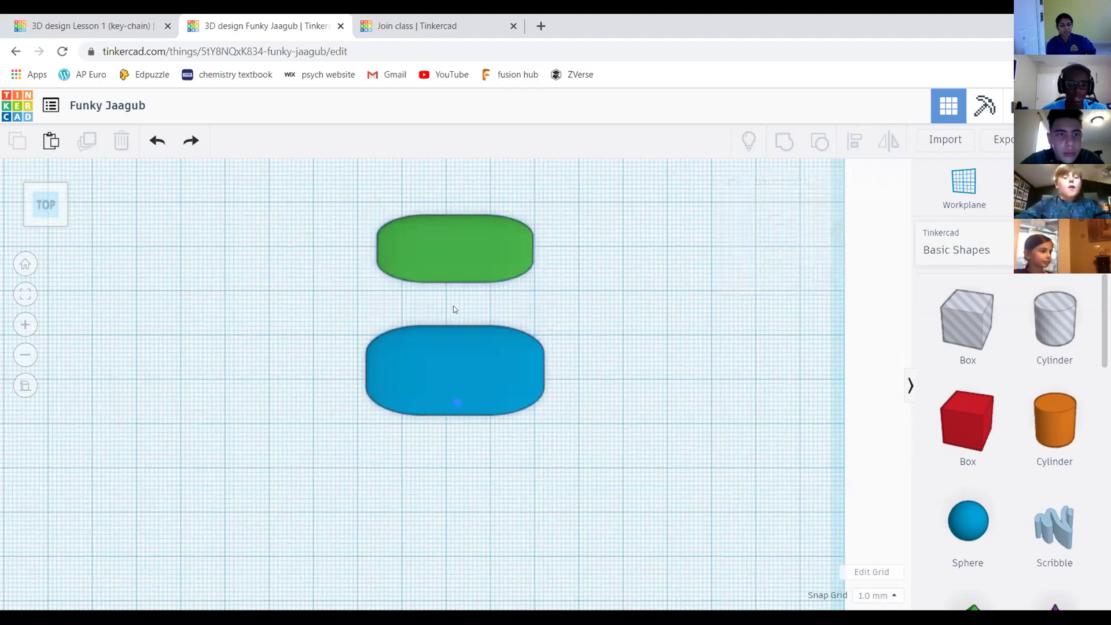
left_click_drag(340, 198, 553, 412)
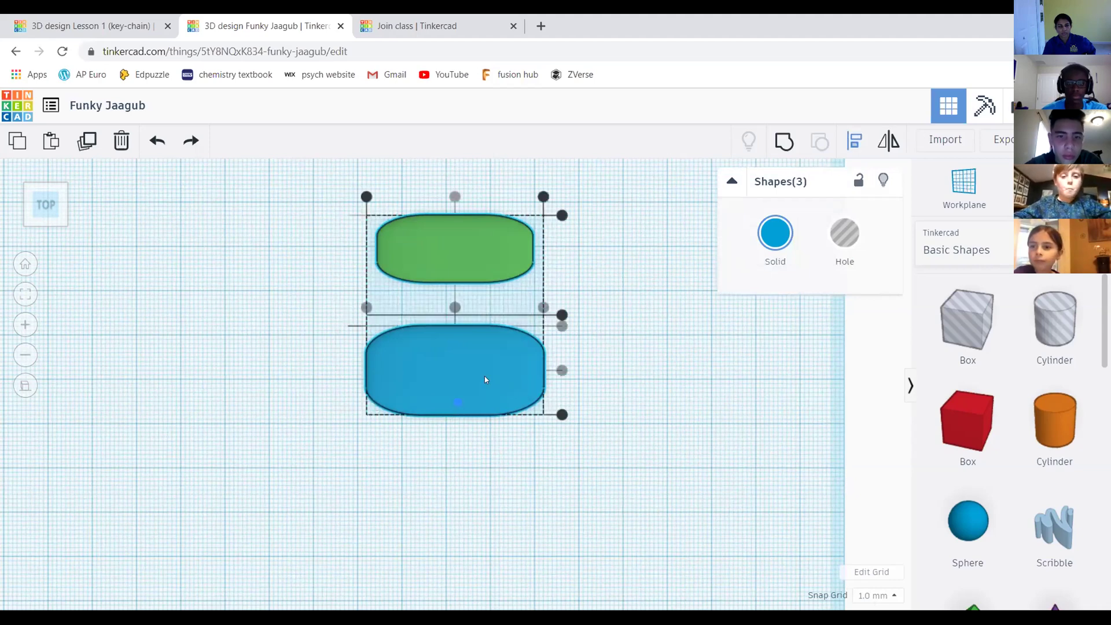
left_click(562, 370)
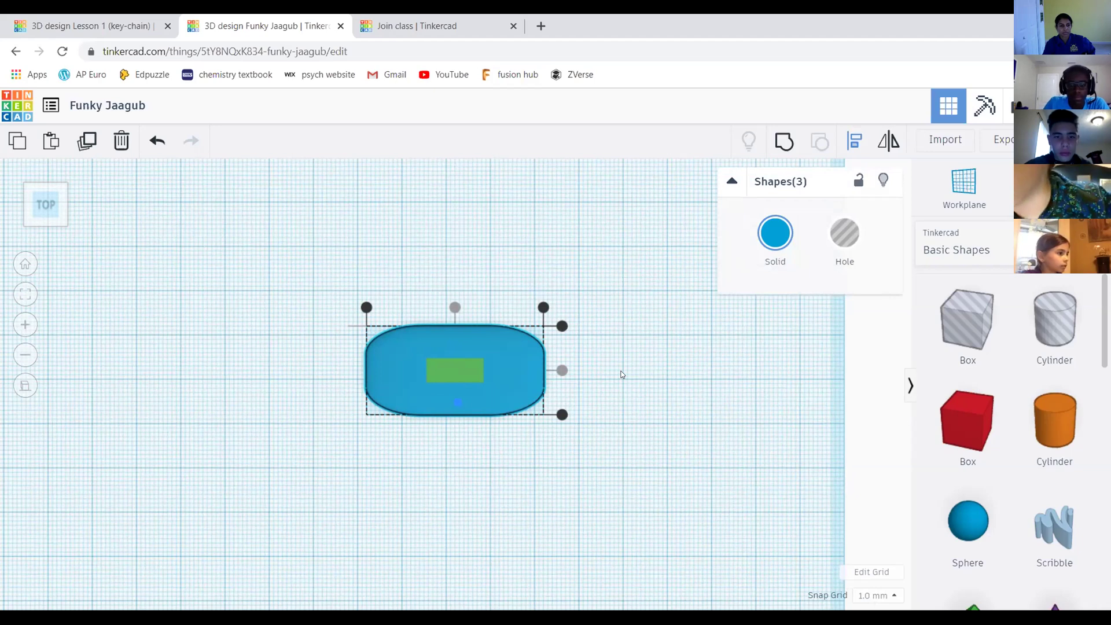
left_click(523, 230)
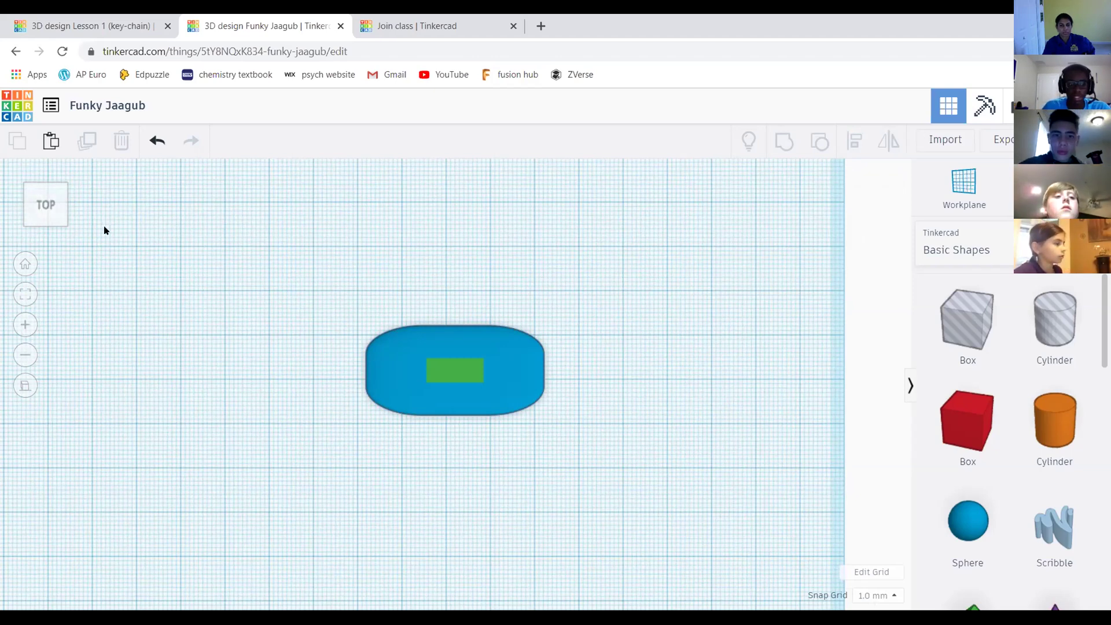
left_click_drag(49, 204, 325, 378)
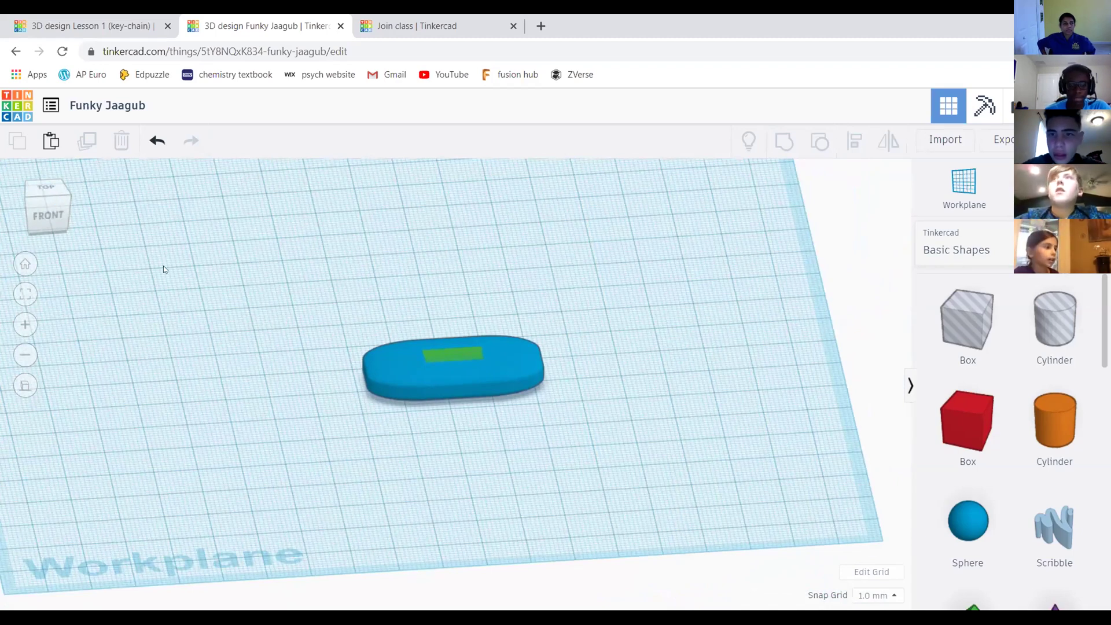
left_click(157, 140)
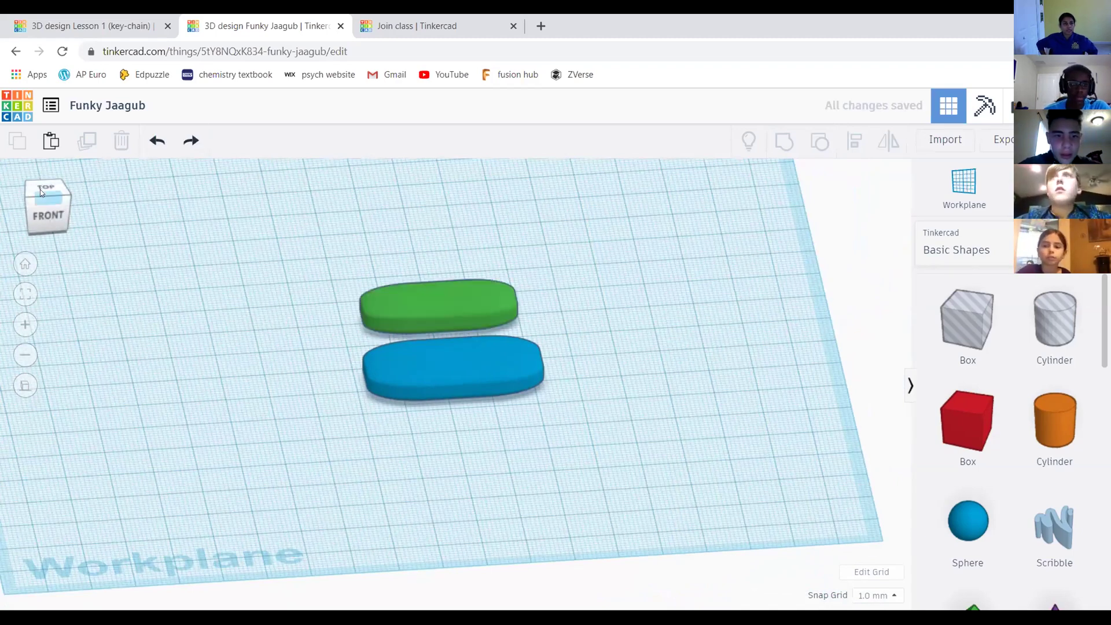
left_click(40, 189)
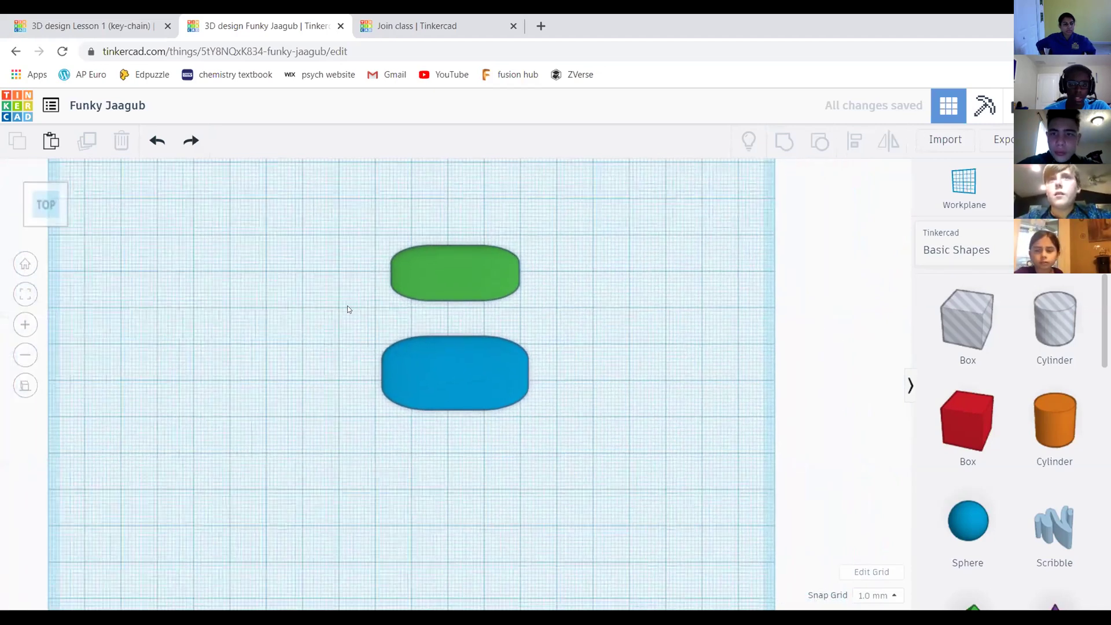
left_click_drag(319, 202, 577, 434)
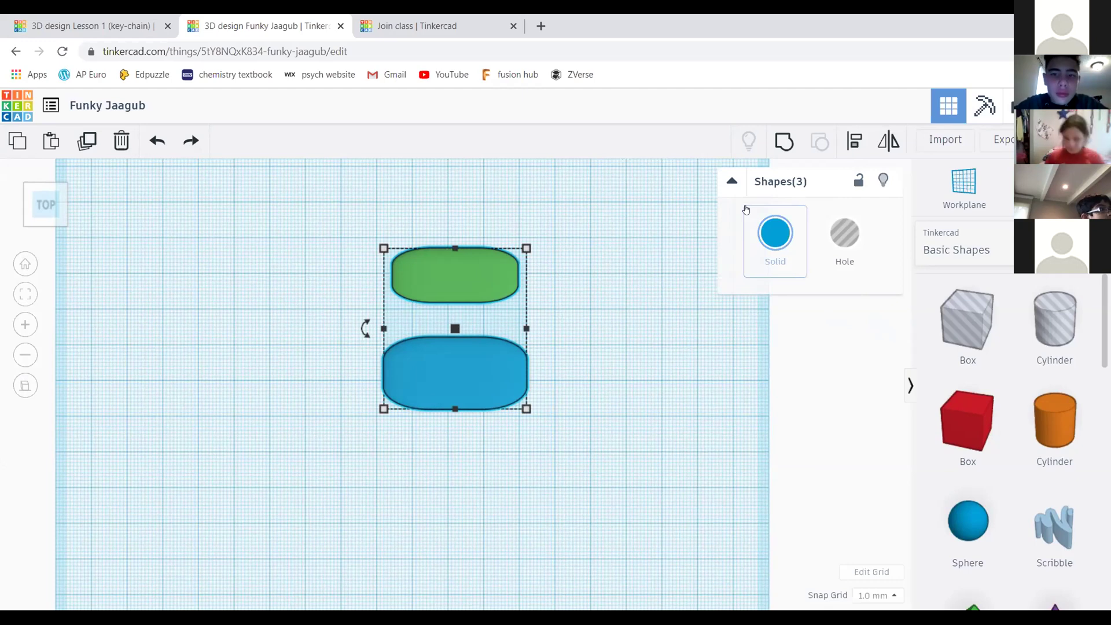
middle_click_drag(625, 348, 678, 350)
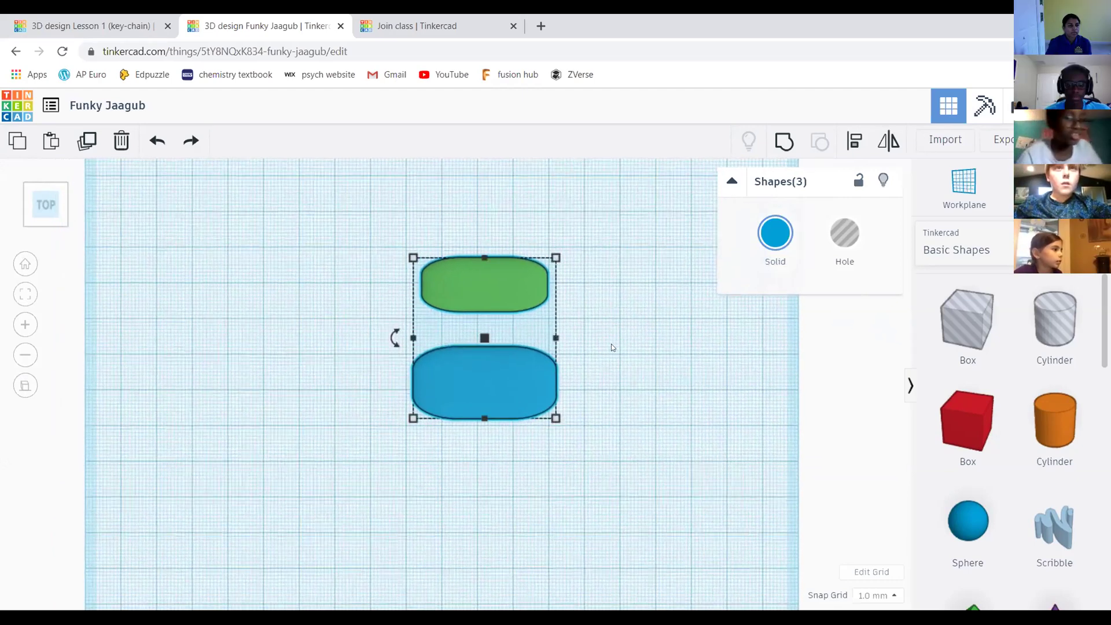
scroll(611, 344, "up", 3)
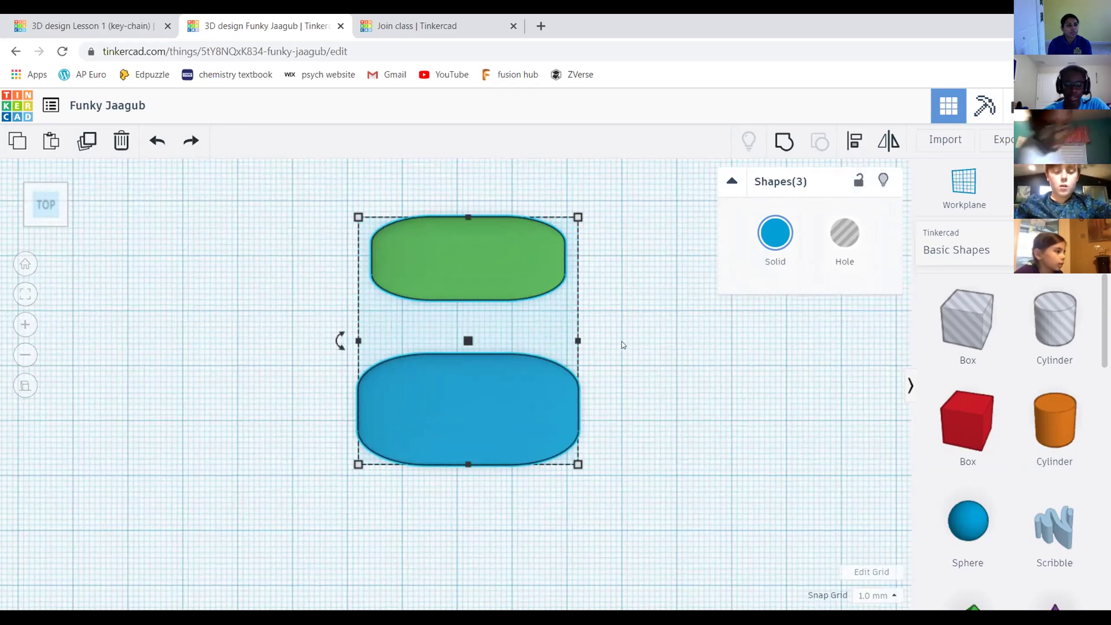
key("l")
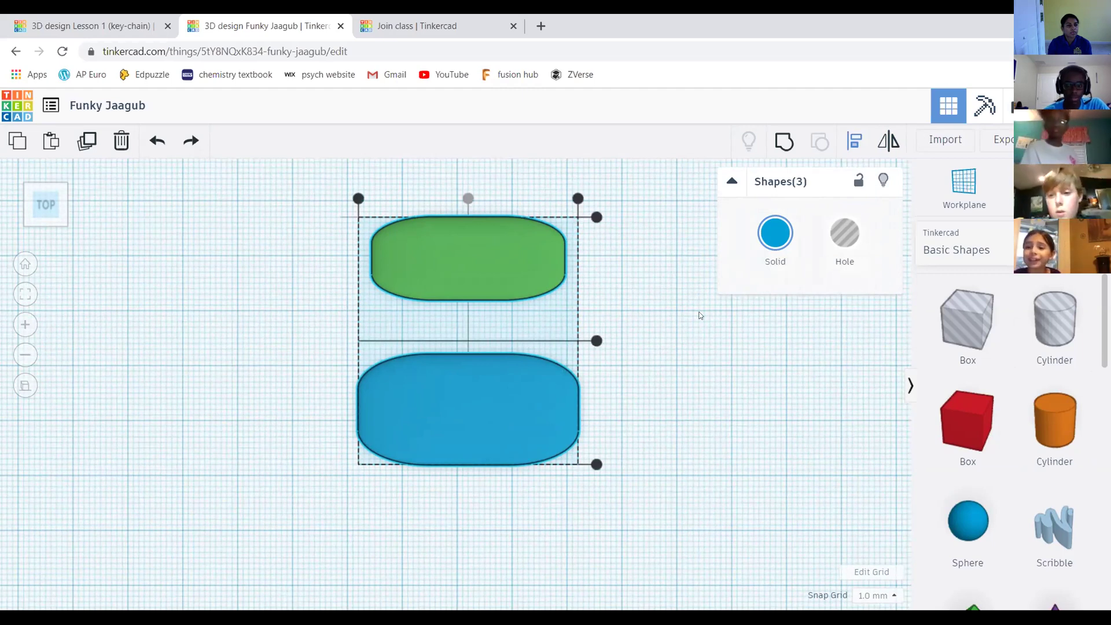
scroll(460, 340, "down", 2)
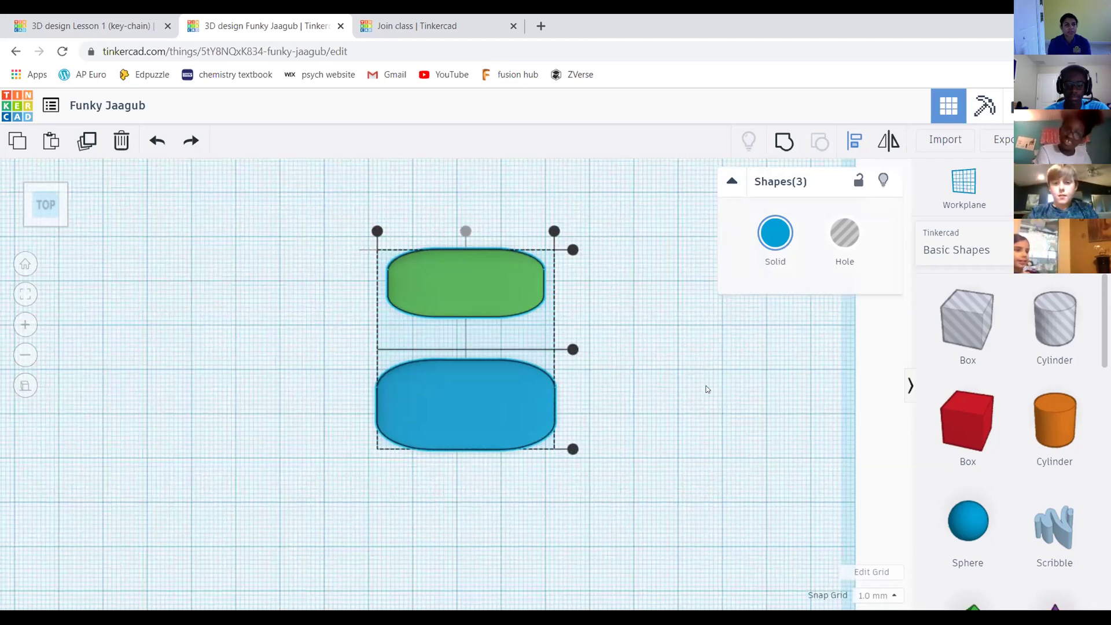
left_click(671, 301)
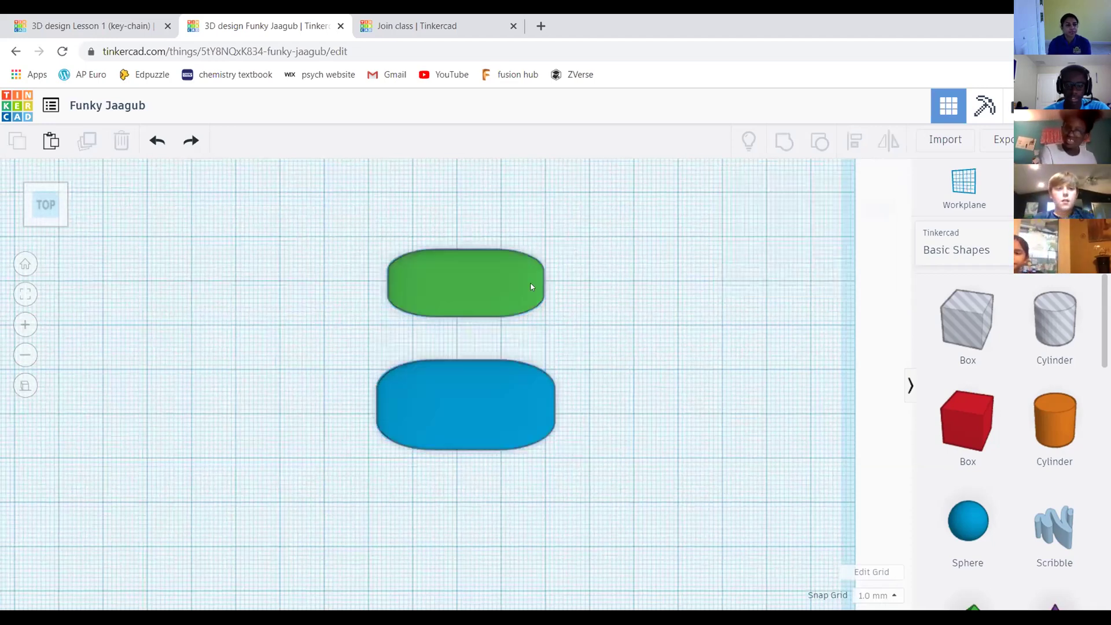
Delete the green slab, then undo to restore it
left_click(455, 292)
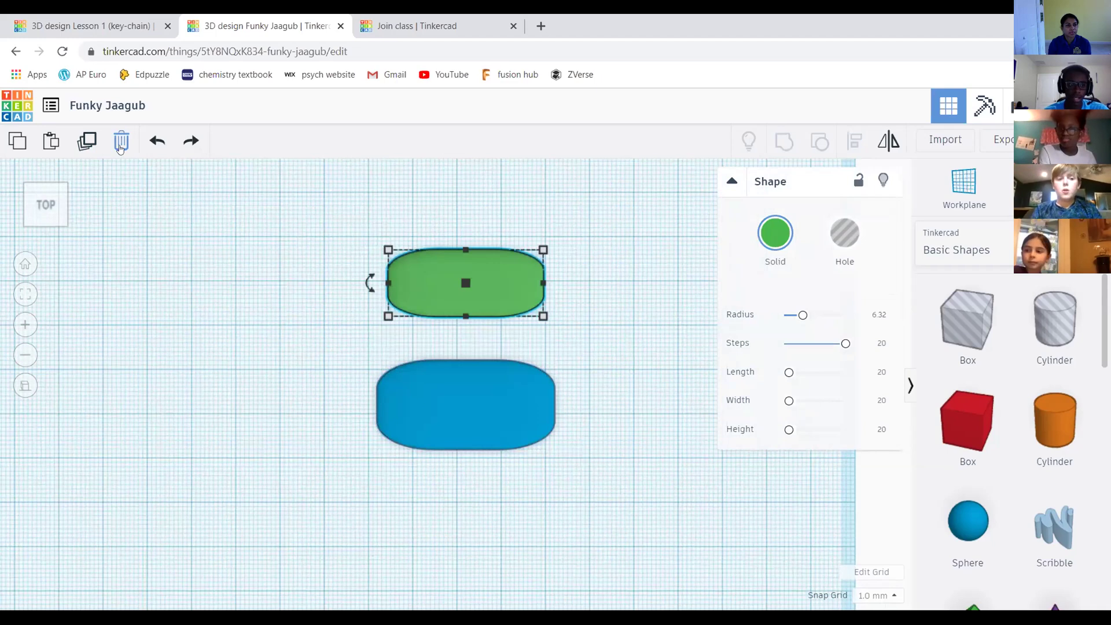
left_click(122, 145)
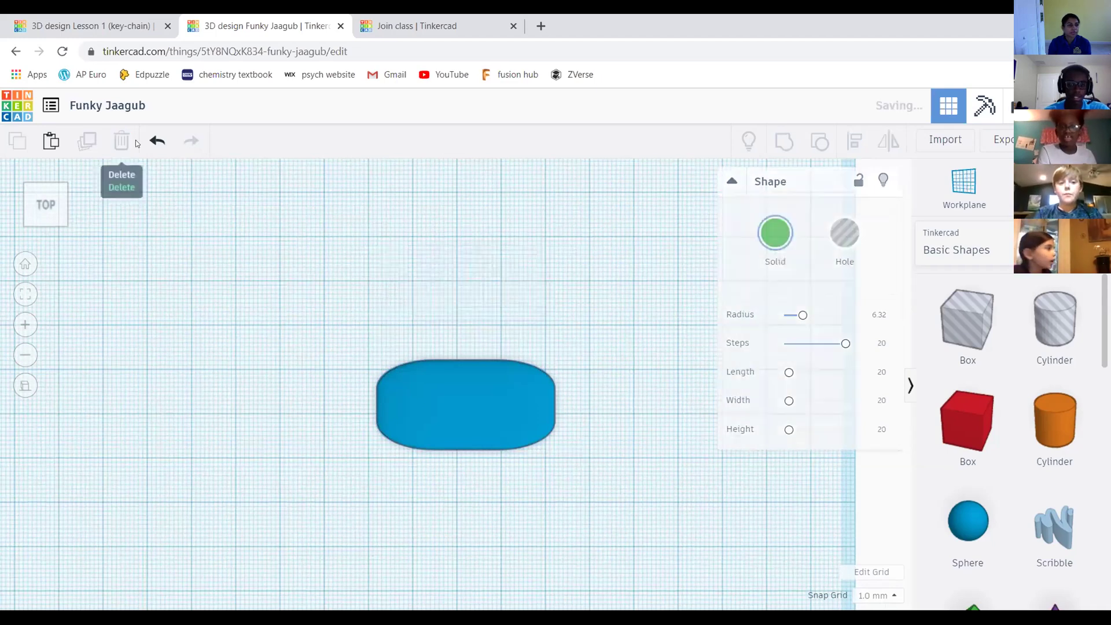
key("ctrl+z")
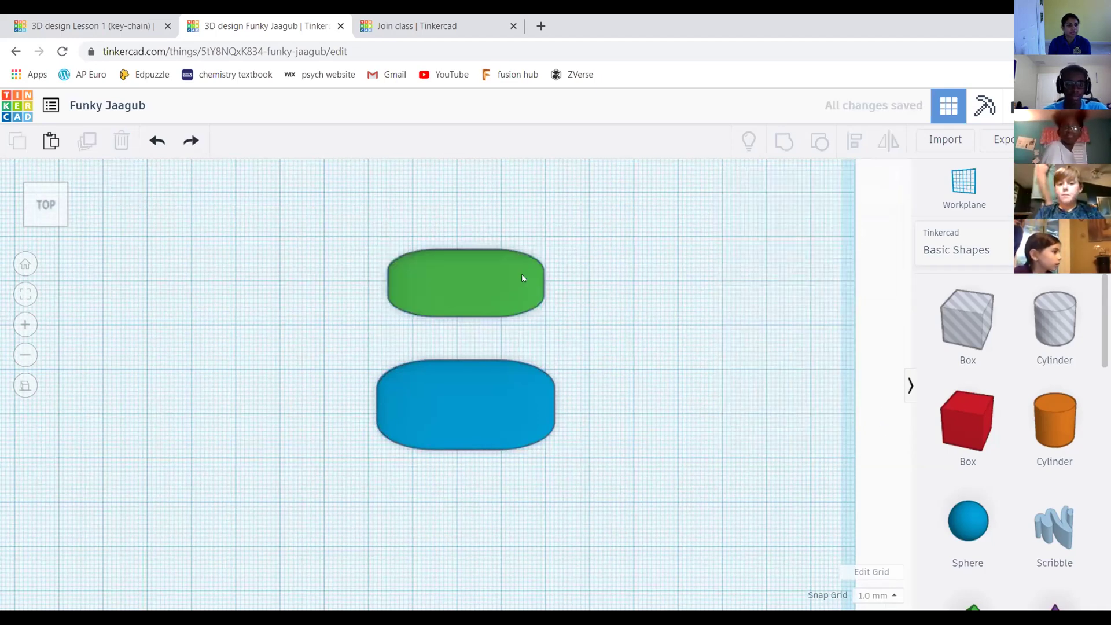
scroll(635, 305, "down", 2)
scroll(384, 199, "up", 2)
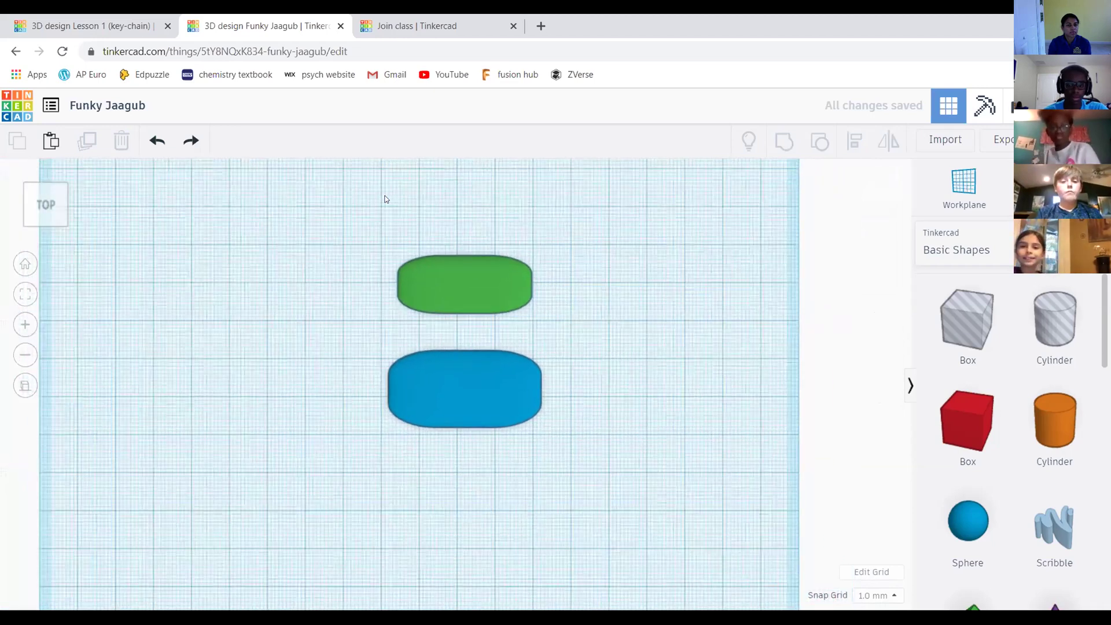
Align both slabs with the blue one as reference to centre the green slab within it
left_click_drag(302, 187, 660, 460)
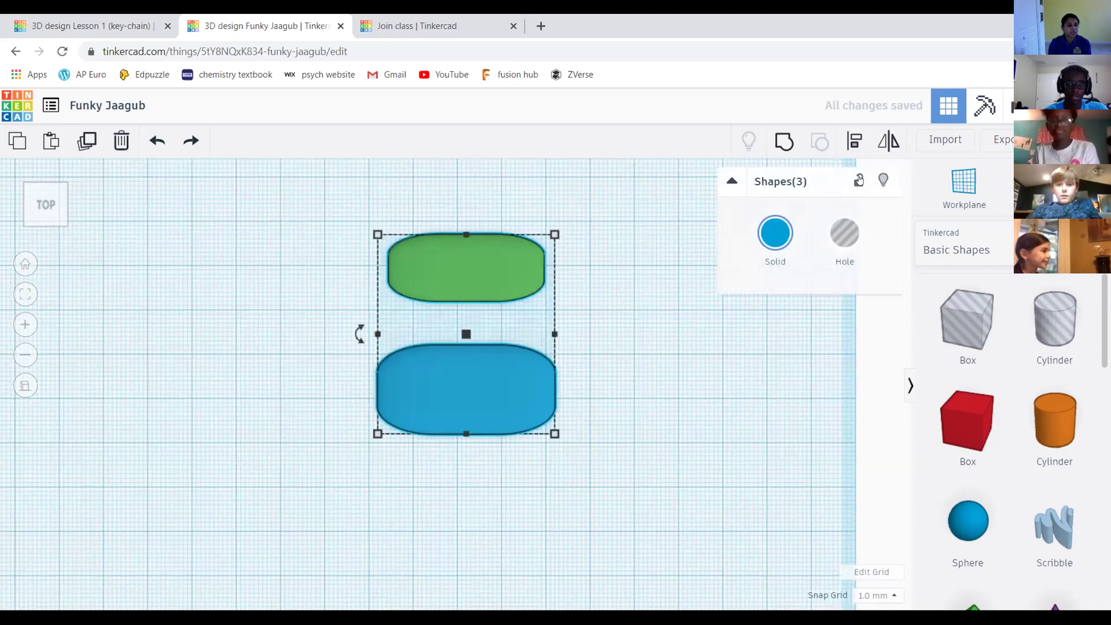
left_click(849, 141)
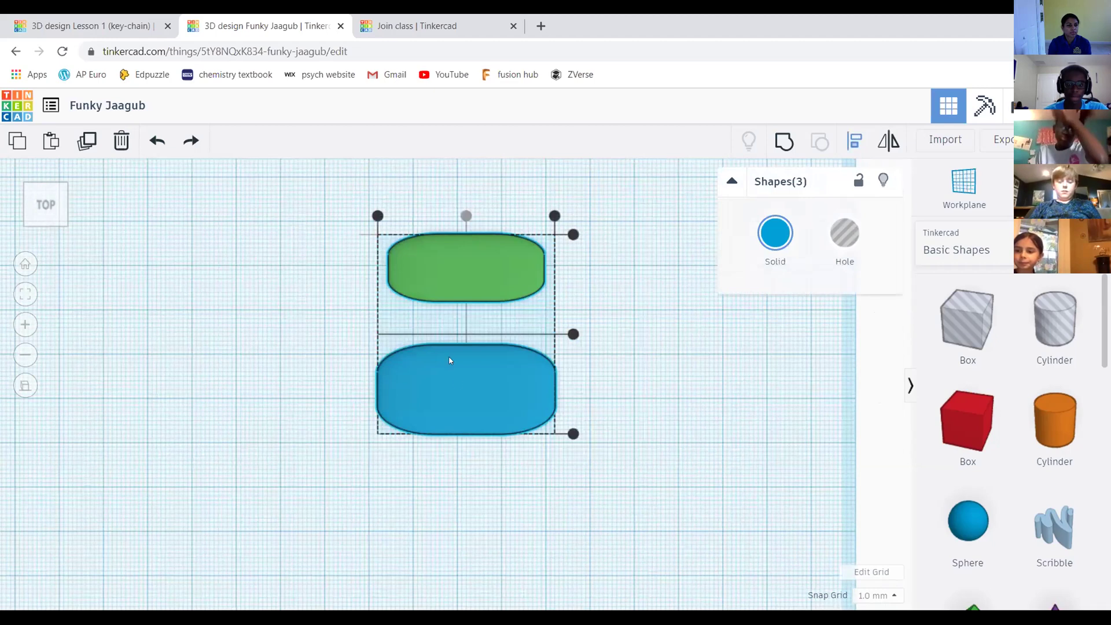
left_click(457, 377)
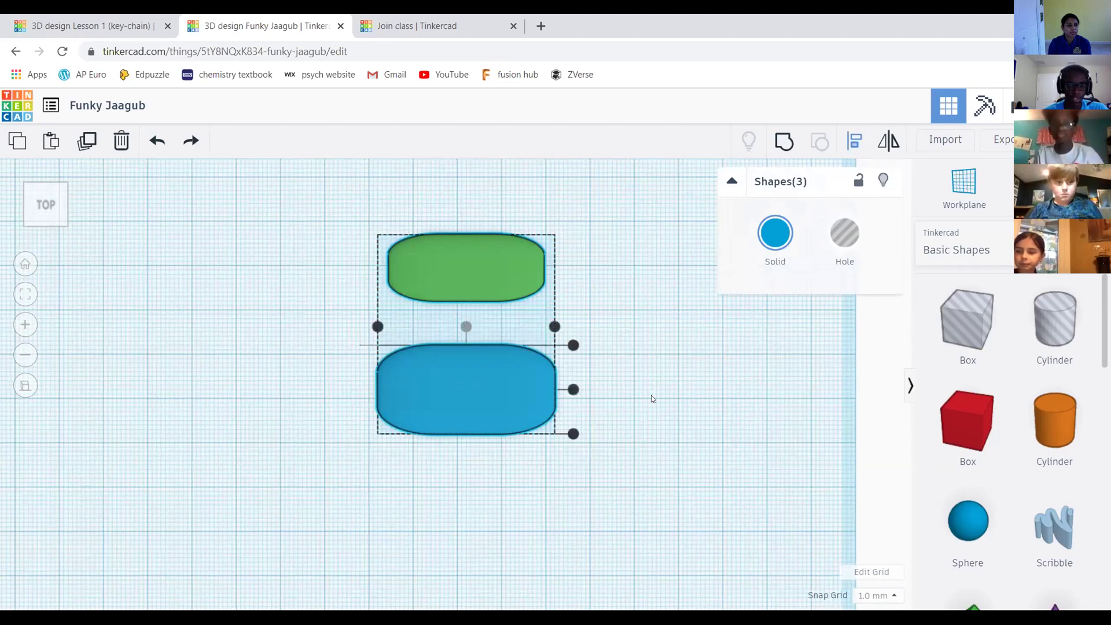
left_click(467, 327)
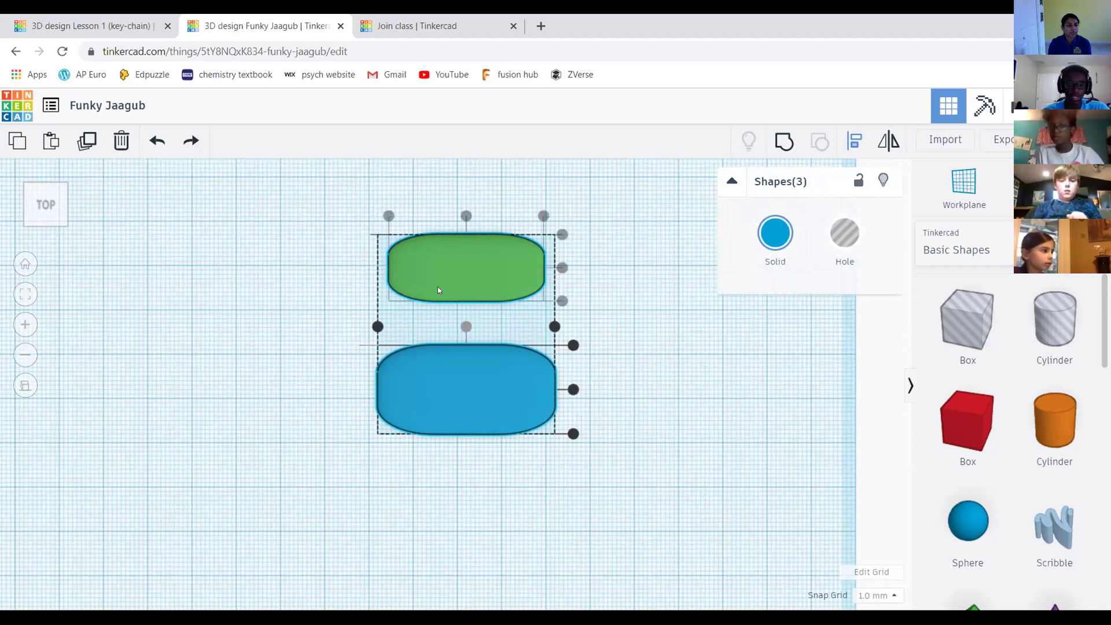
left_click(571, 389)
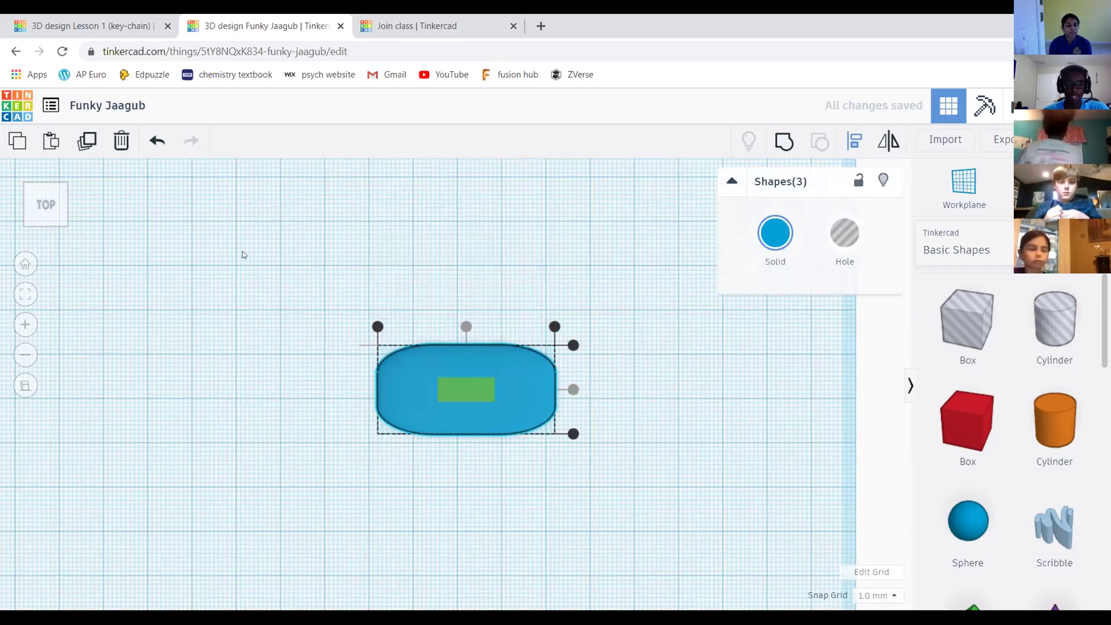
left_click(549, 222)
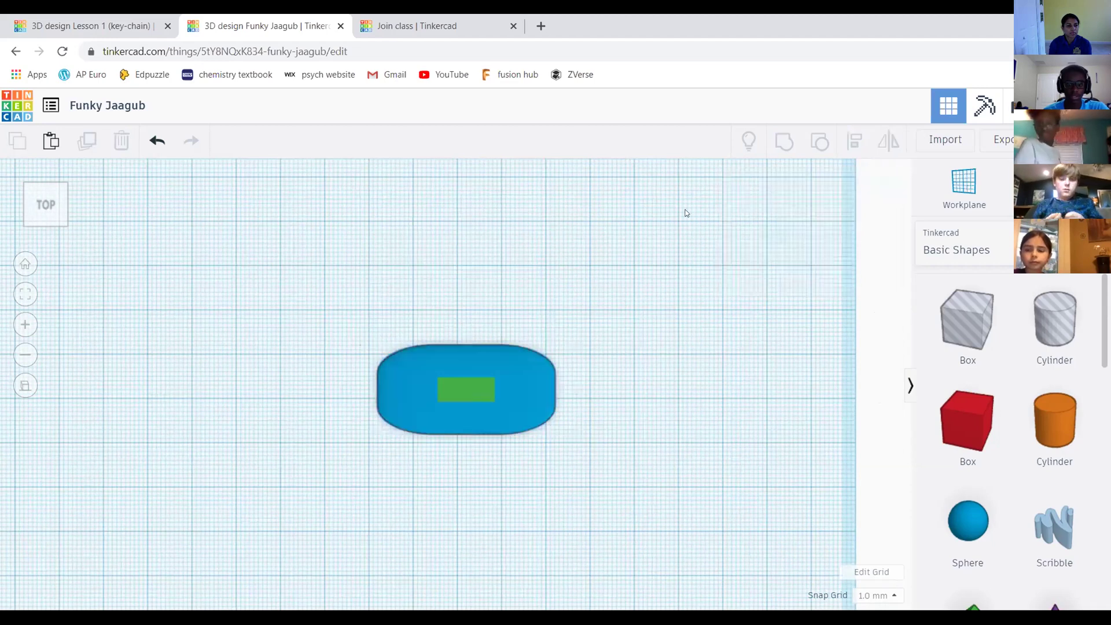
Tilt to an overhead angle, zoom in, select the green piece, then return to the front view
left_click(52, 200)
left_click(52, 193)
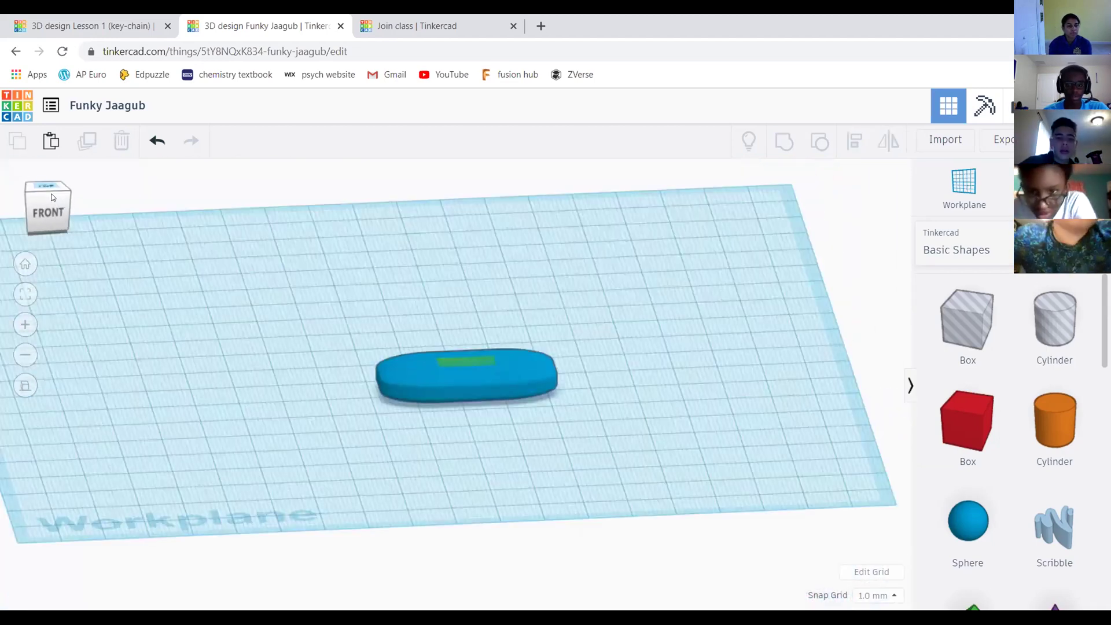
left_click(50, 195)
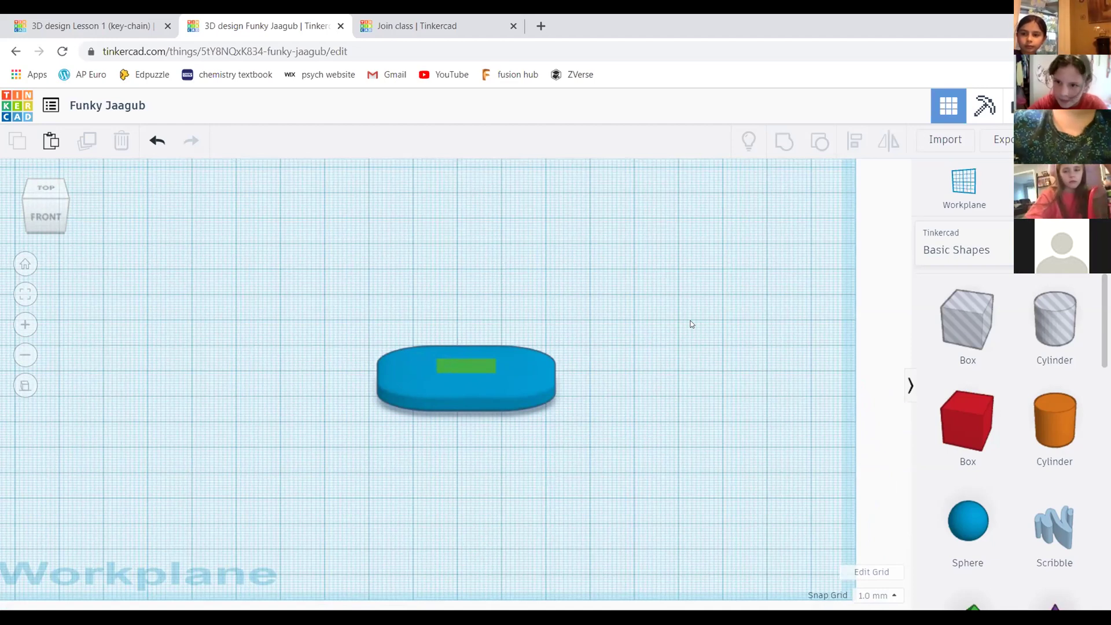
scroll(524, 373, "up", 2)
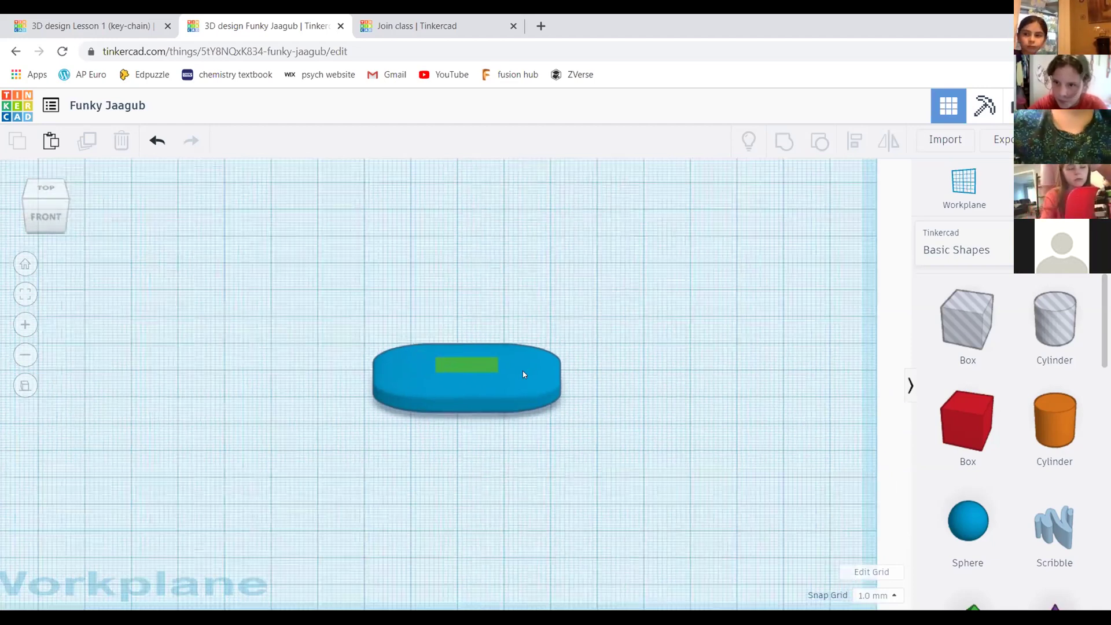
scroll(388, 355, "up", 5)
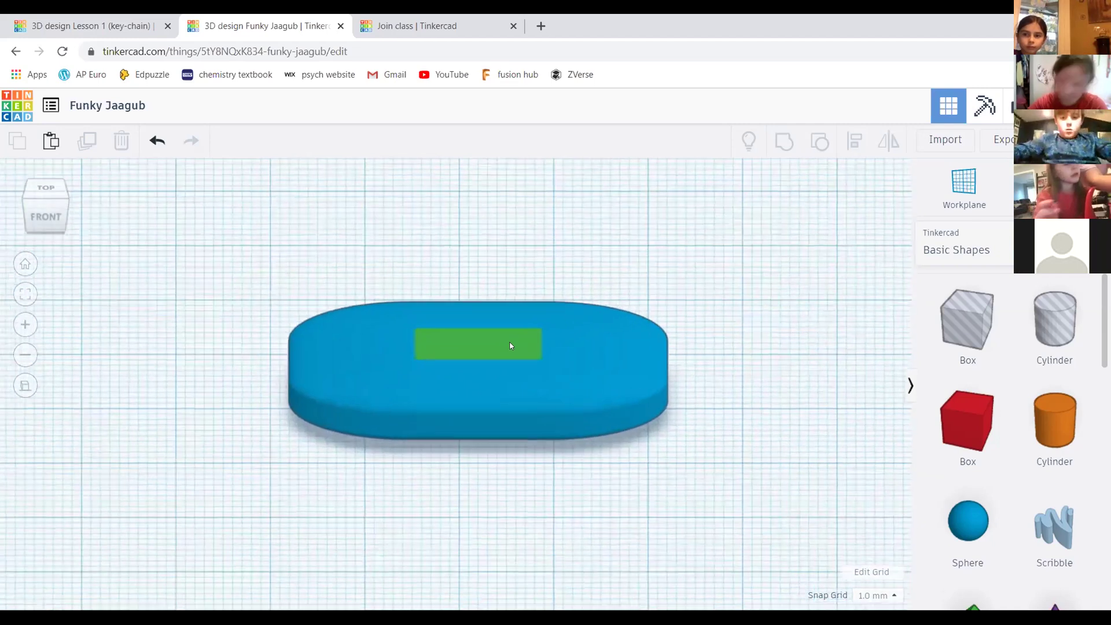
scroll(456, 325, "up", 1)
scroll(528, 351, "up", 3)
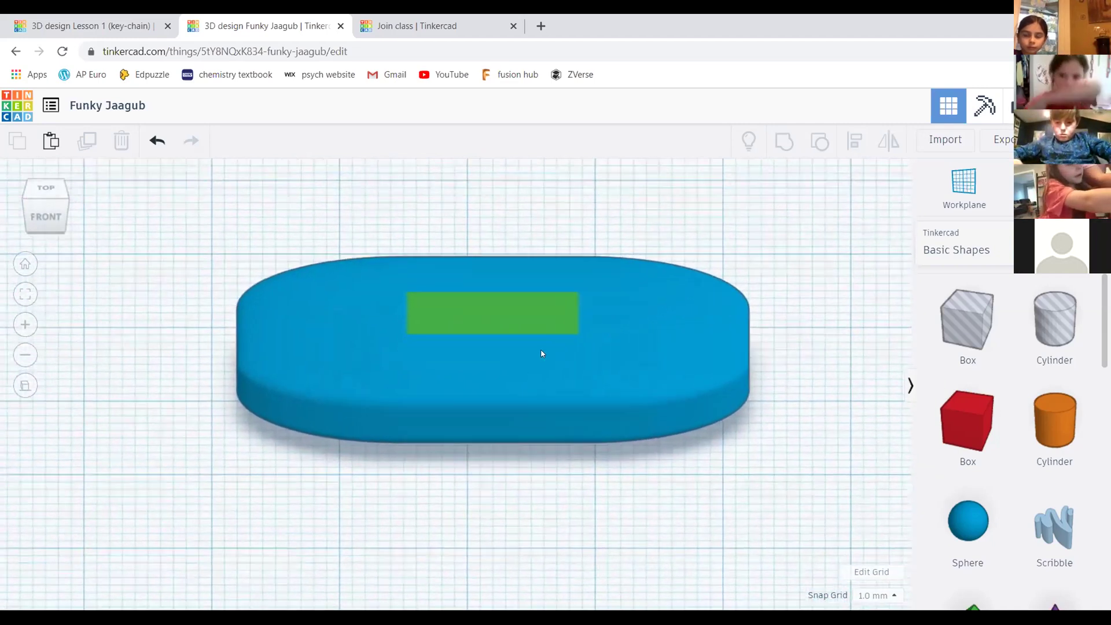
left_click(537, 306)
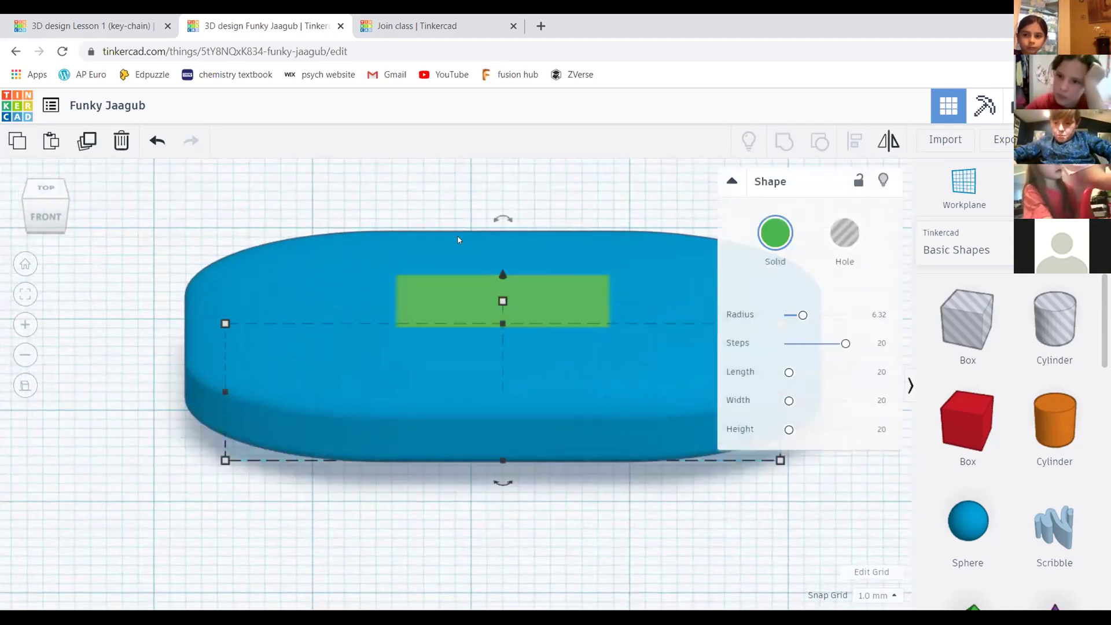
scroll(550, 341, "down", 3)
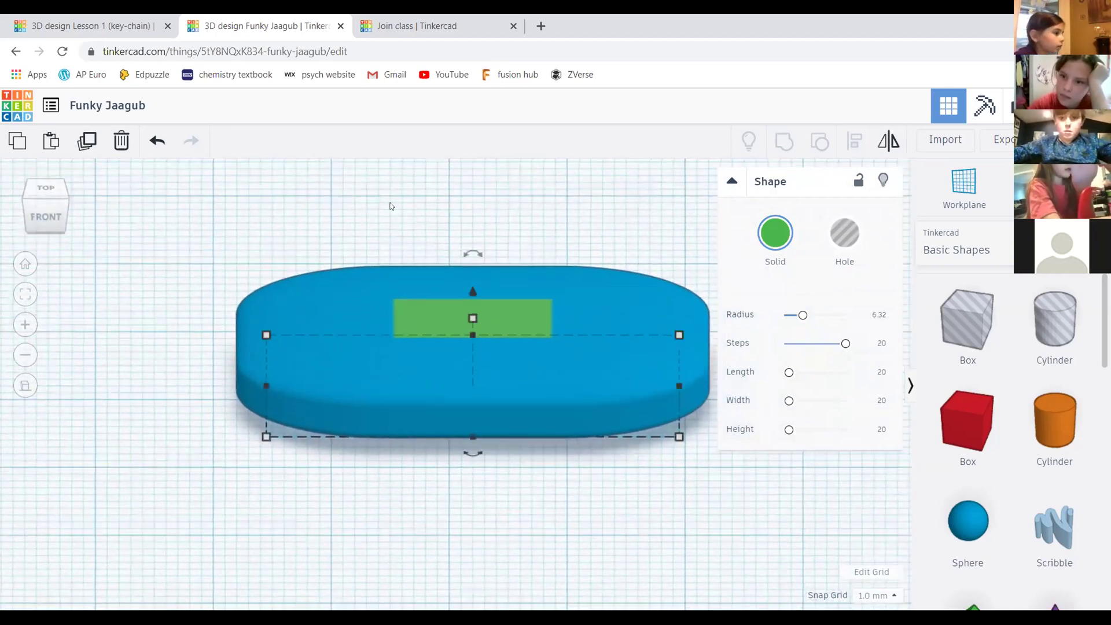
left_click(46, 215)
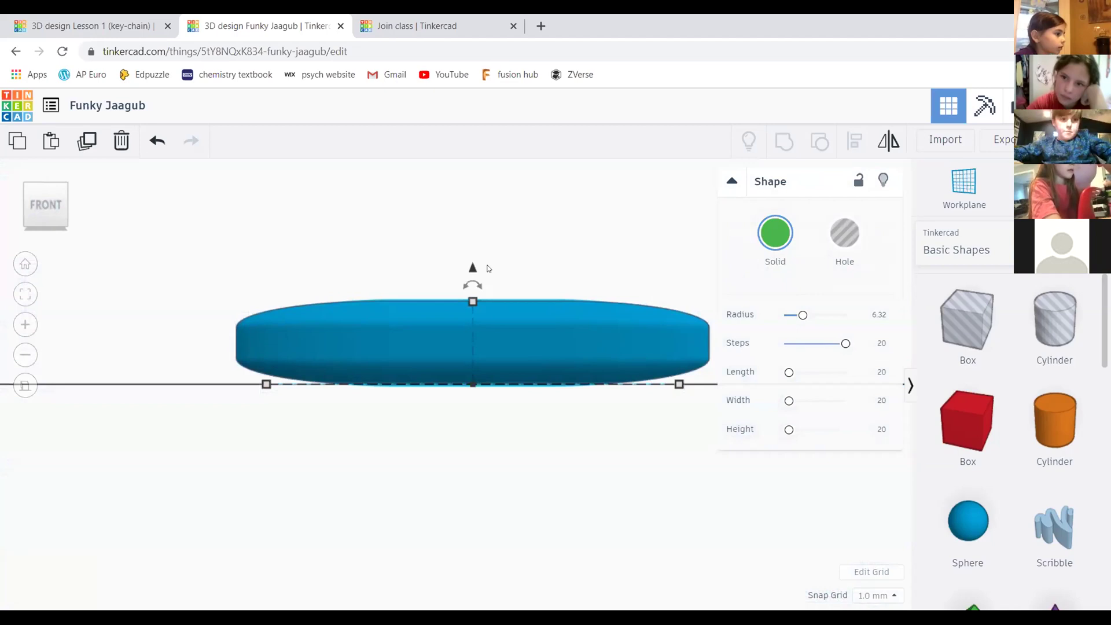
Lift the green slab 1 mm above the base, tilt the view, then undo the lift
left_click_drag(472, 270, 472, 243)
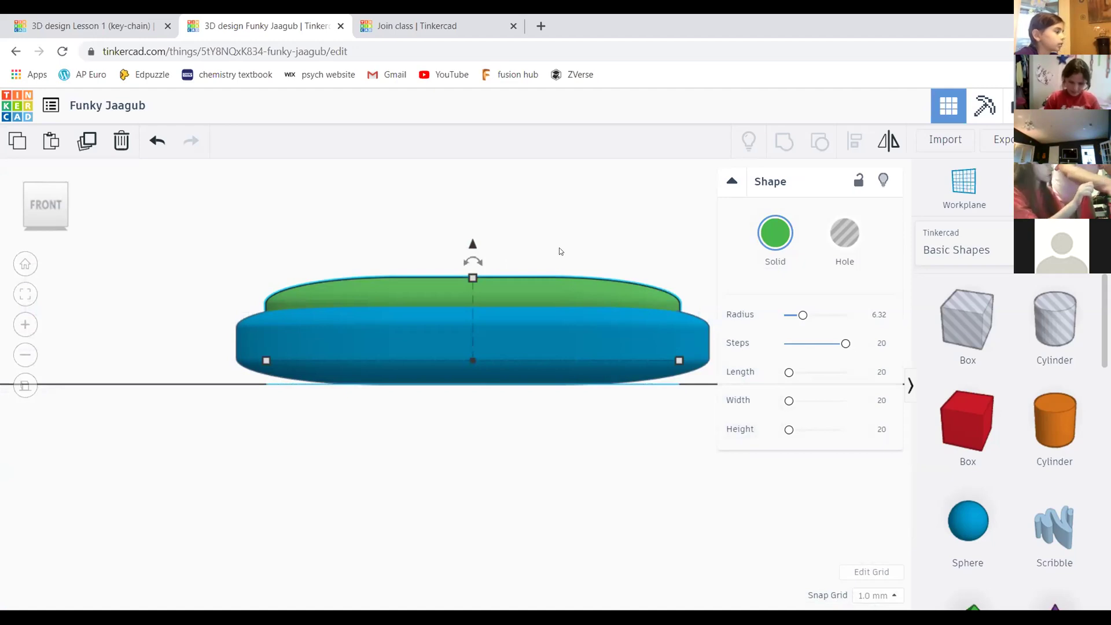
scroll(560, 207, "down", 3)
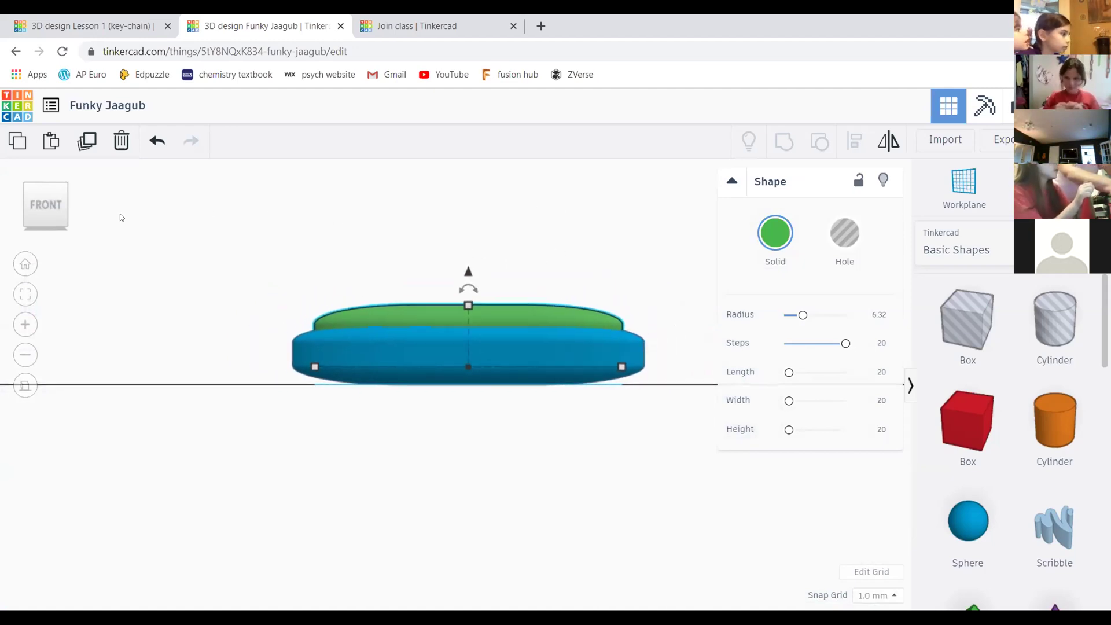
left_click(64, 197)
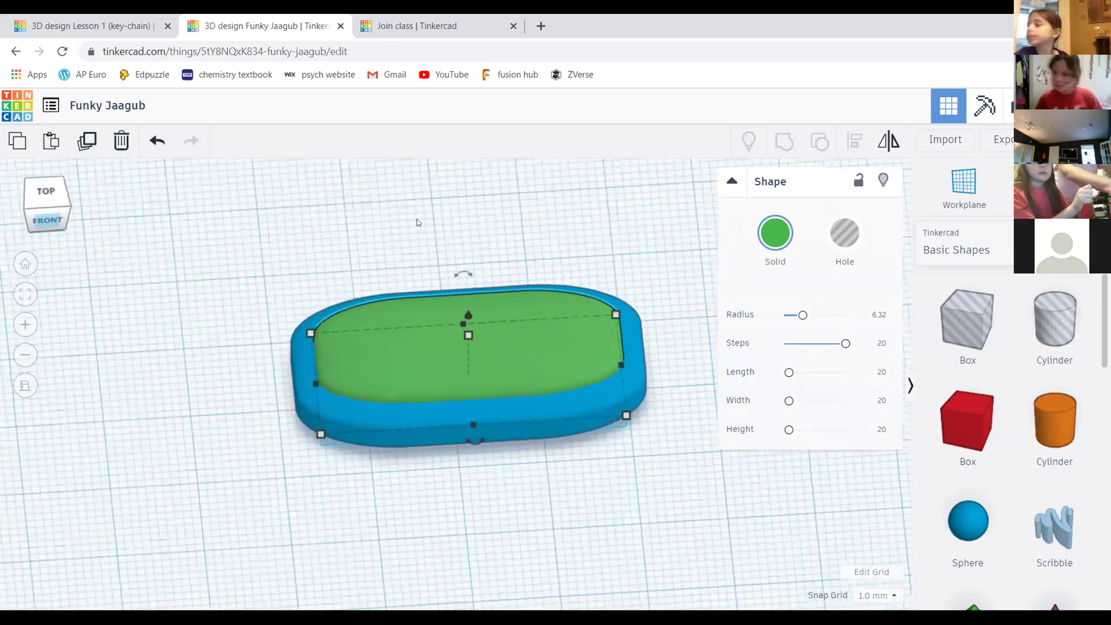
key("ctrl+z")
Recentre and zoom on the key-chain, select the green slab and view it from the Front
left_click(570, 262)
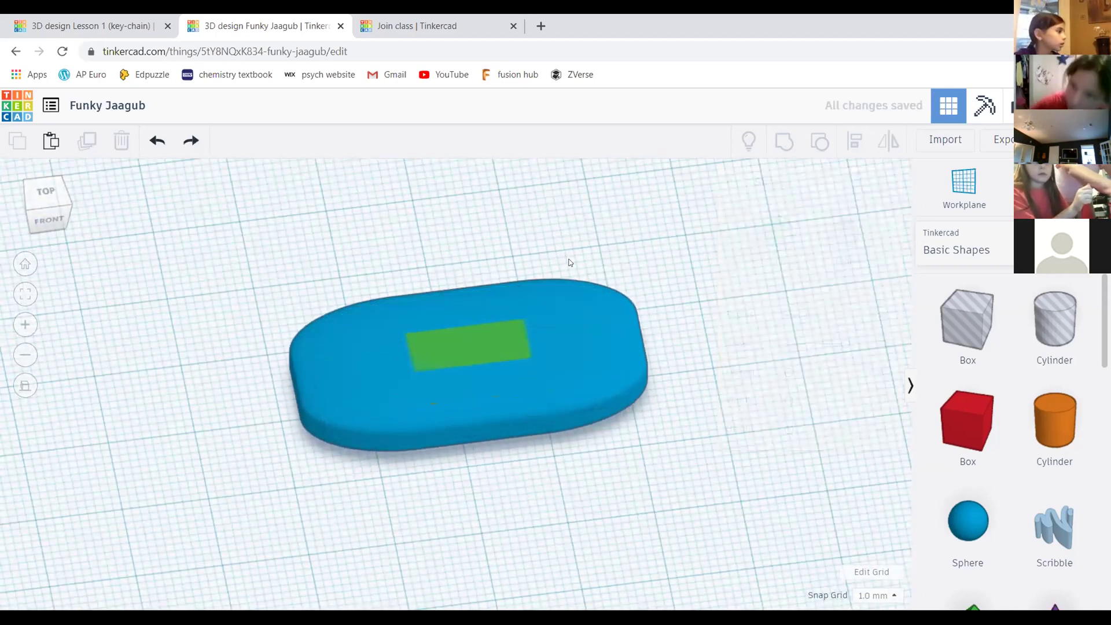
scroll(399, 326, "down", 1)
scroll(399, 325, "down", 2)
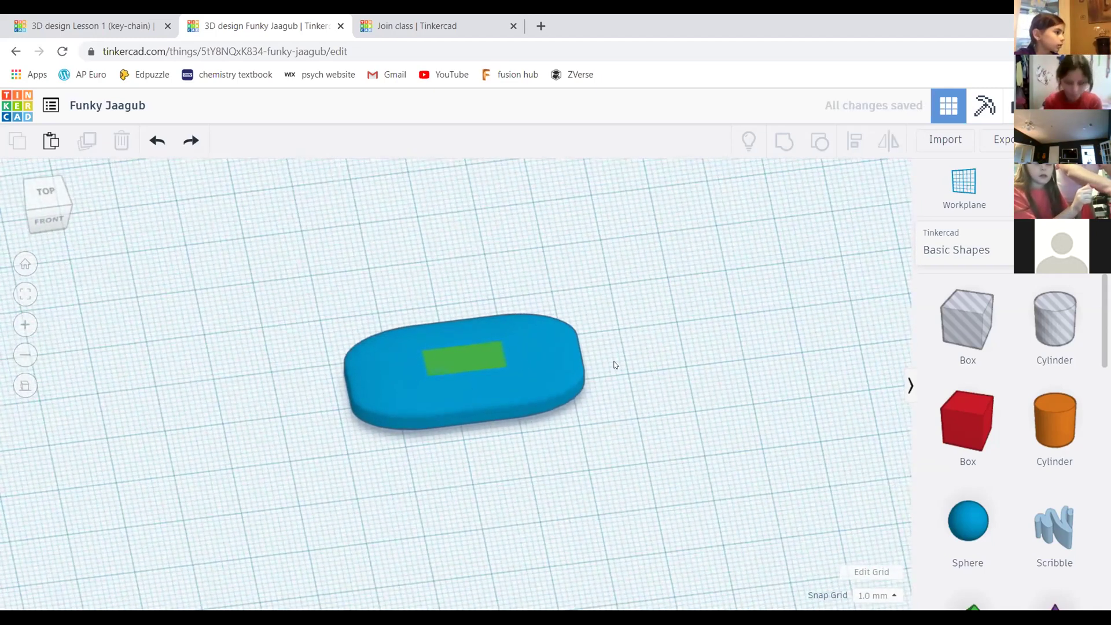
middle_click_drag(606, 409, 633, 390)
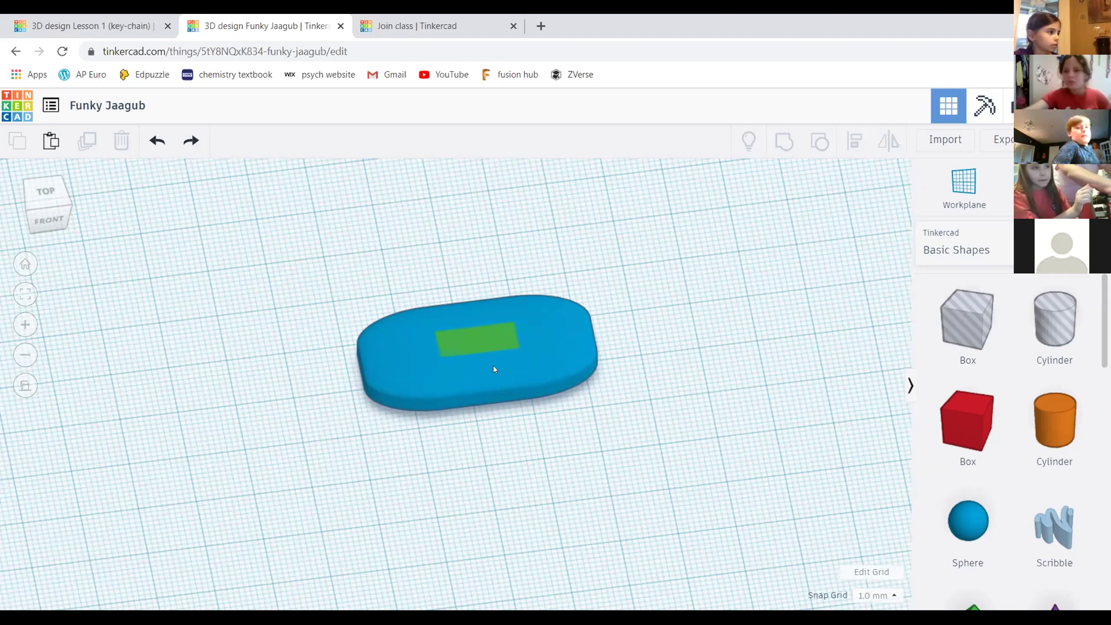
scroll(521, 354, "up", 2)
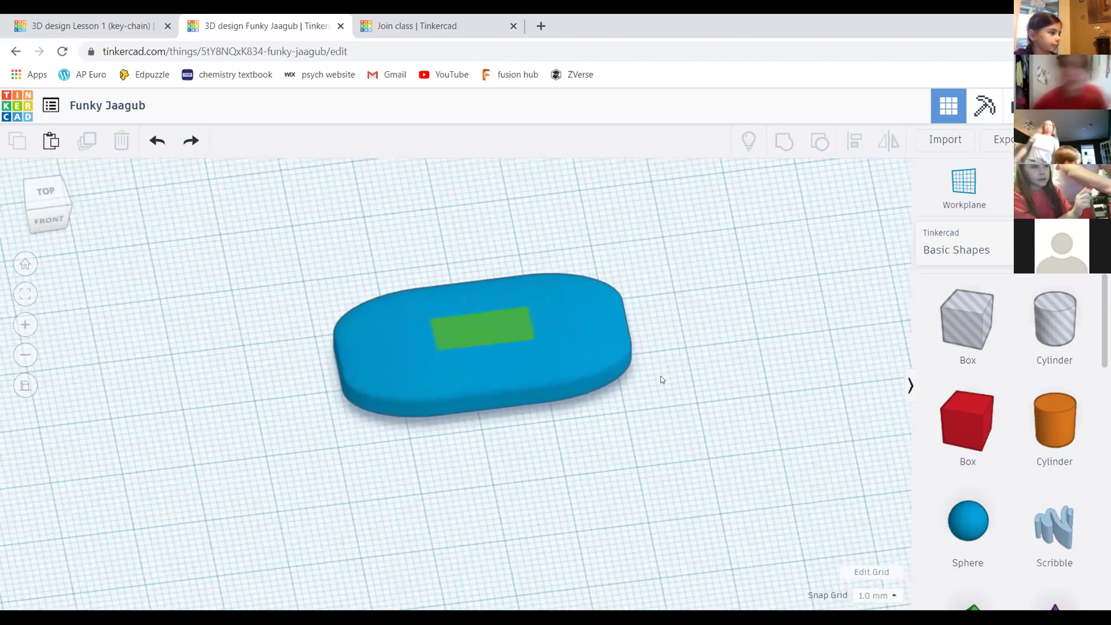
middle_click_drag(587, 408, 630, 407)
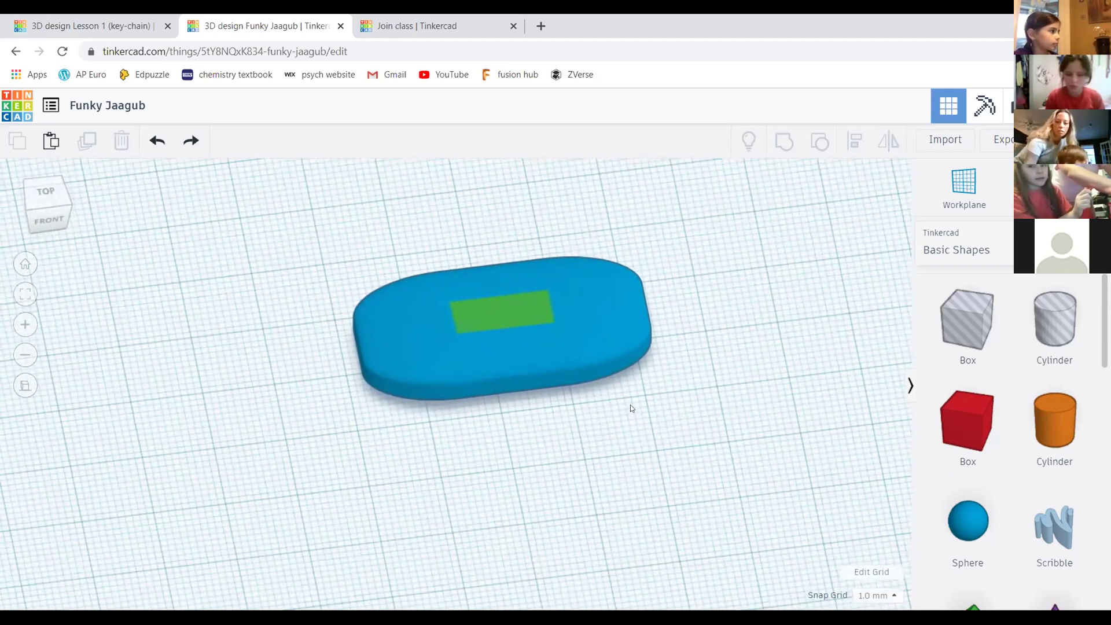
scroll(613, 347, "up", 2)
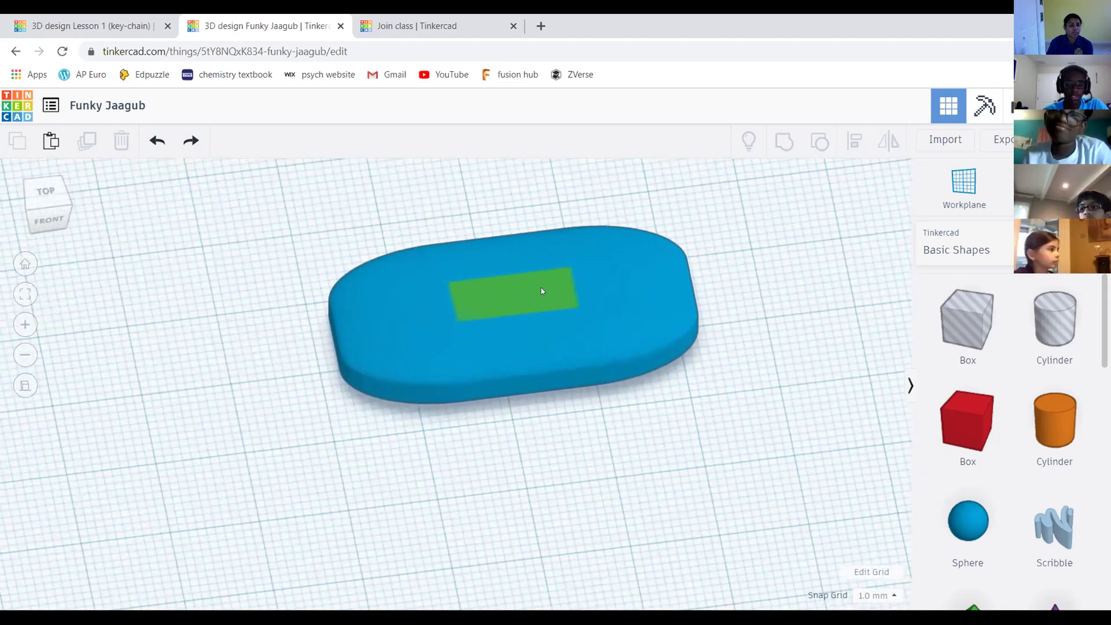
scroll(540, 289, "up", 2)
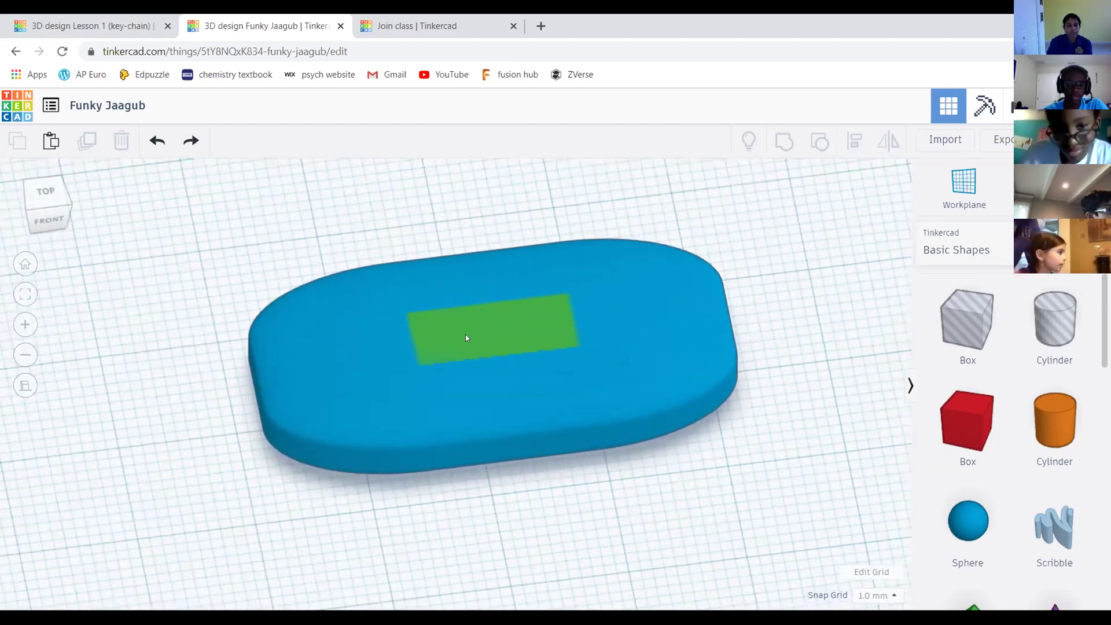
left_click(460, 343)
scroll(396, 289, "down", 2)
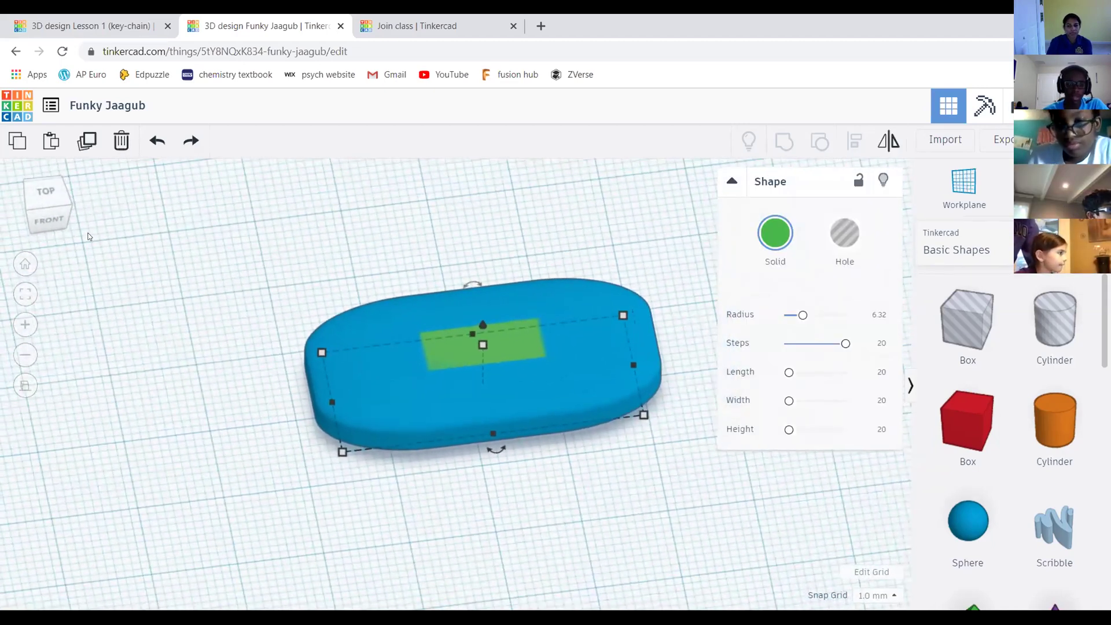
left_click(43, 222)
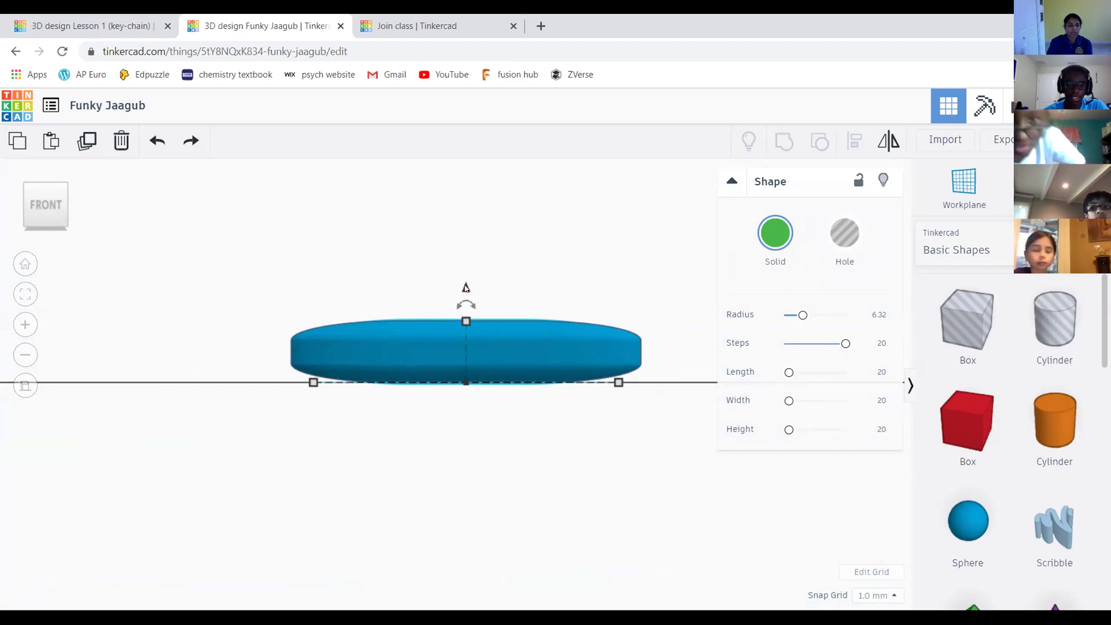
Lift the green slab to a 3.00 mm elevation above the blue base, then deselect it
left_click_drag(466, 288, 466, 261)
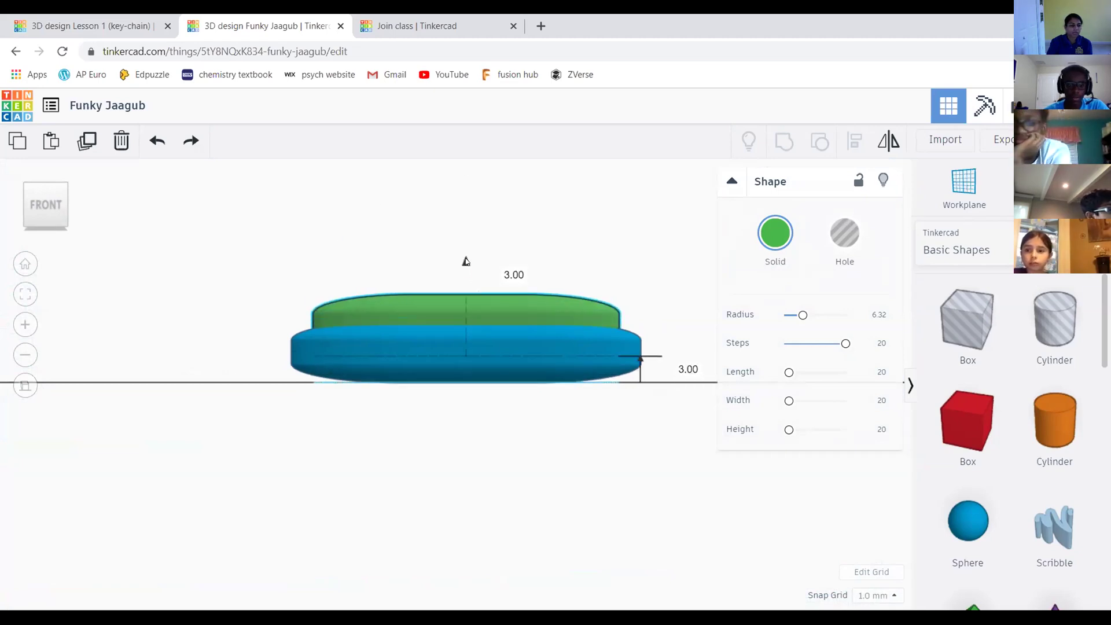
left_click(514, 273)
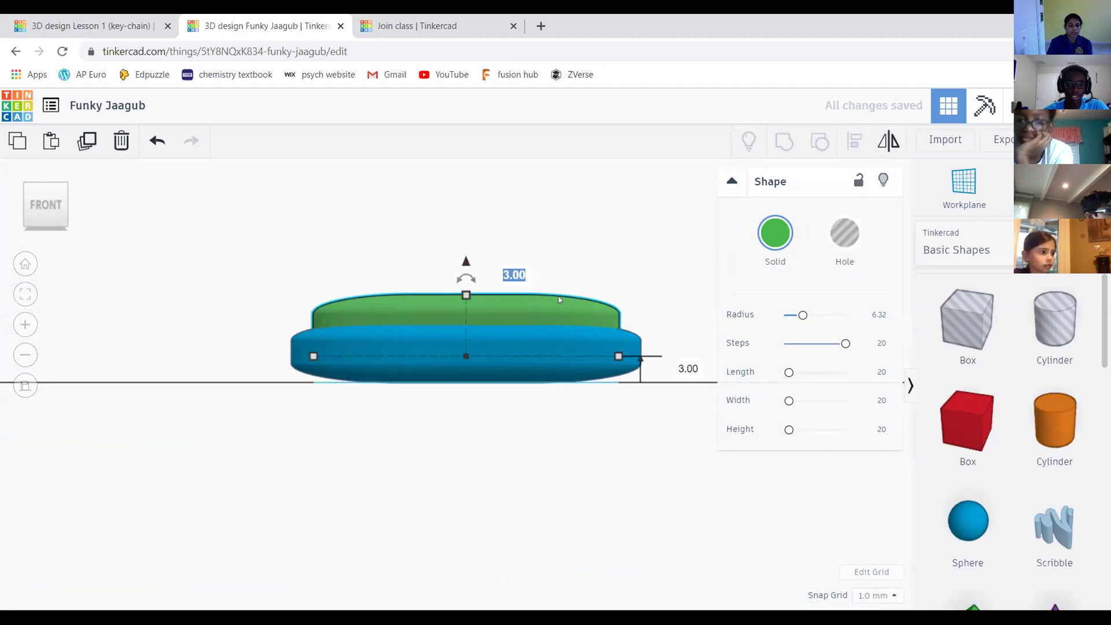
key("Return")
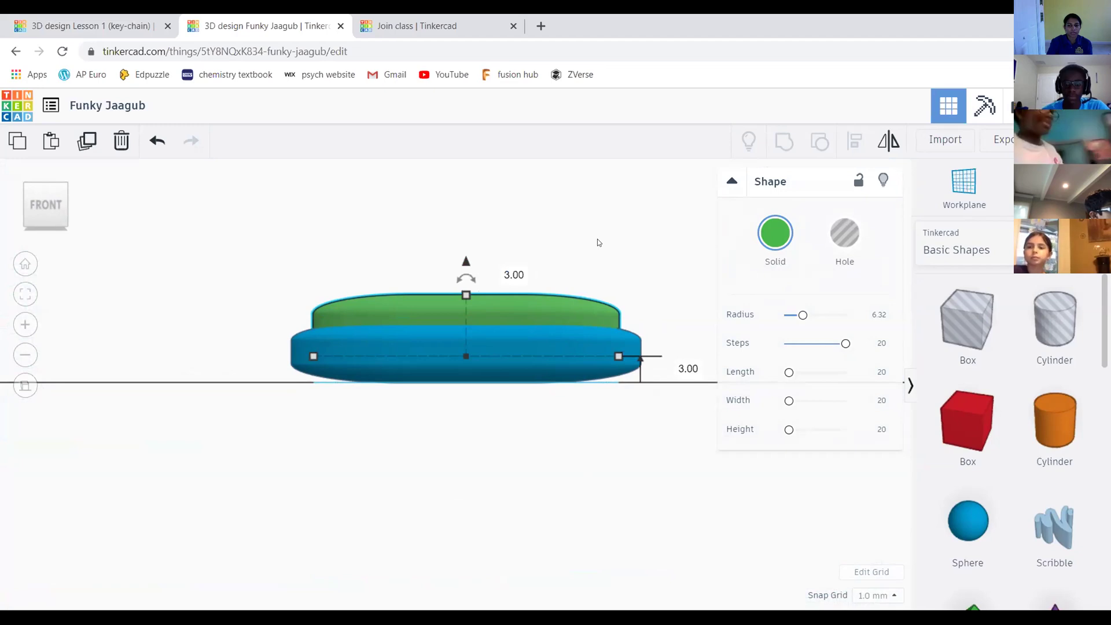
left_click(575, 252)
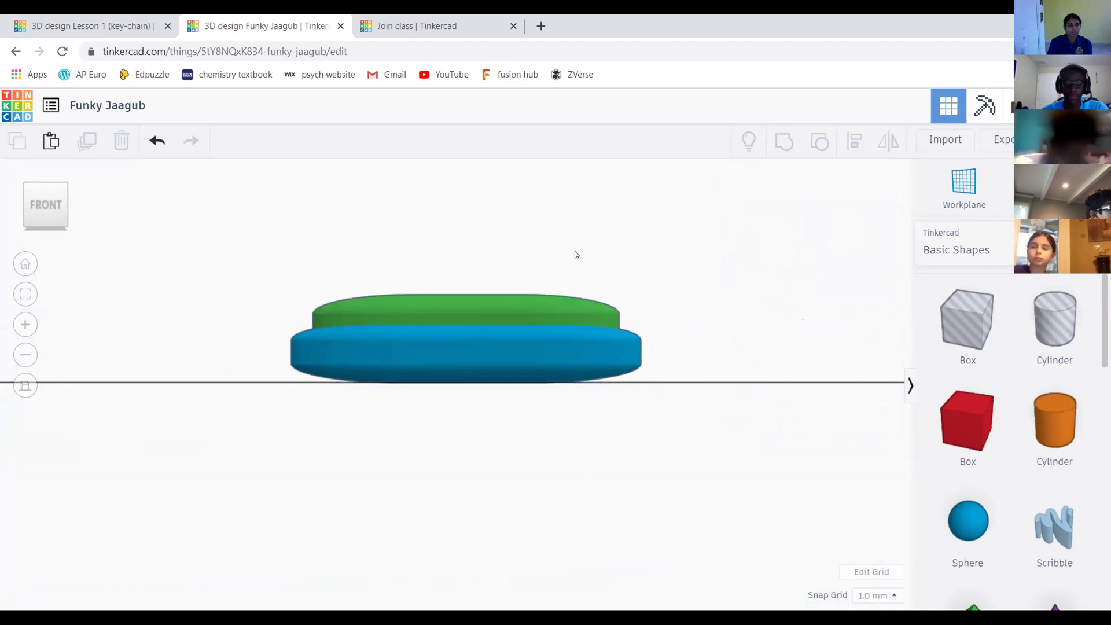
From a top-down view, undo the green slab's 3 mm lift and zoom to inspect it
left_click_drag(49, 210, 51, 212)
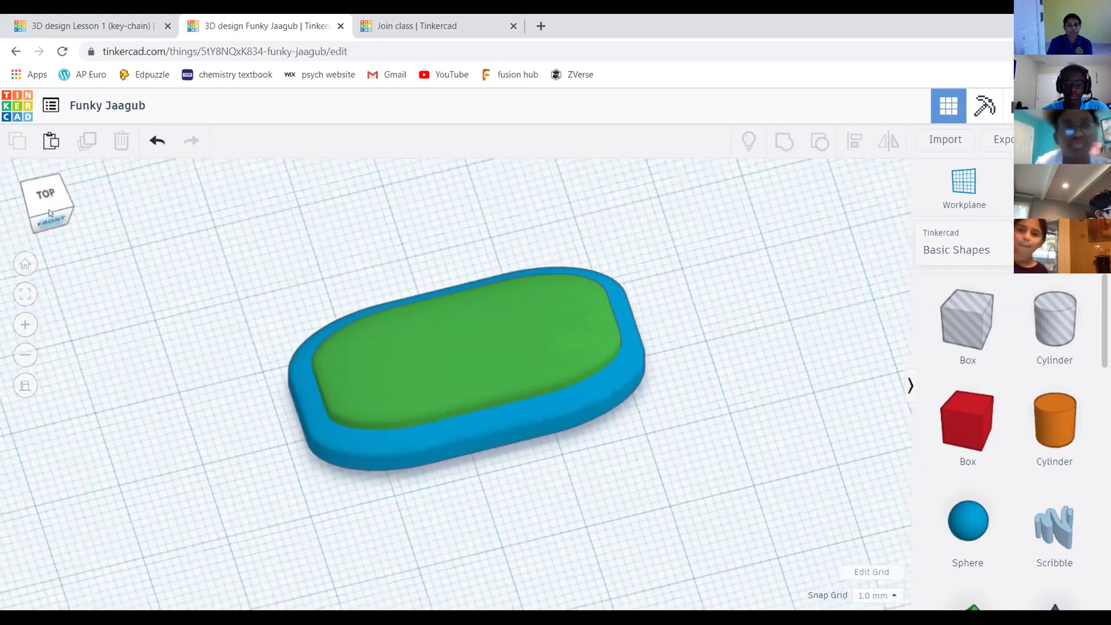
key("ctrl+z")
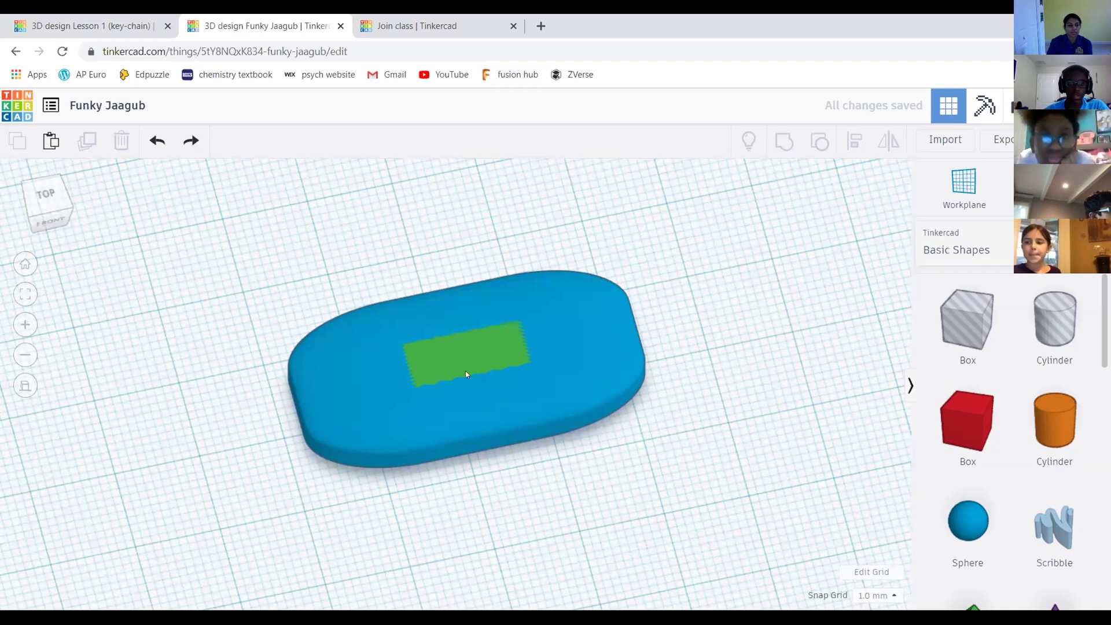
scroll(520, 353, "down", 1)
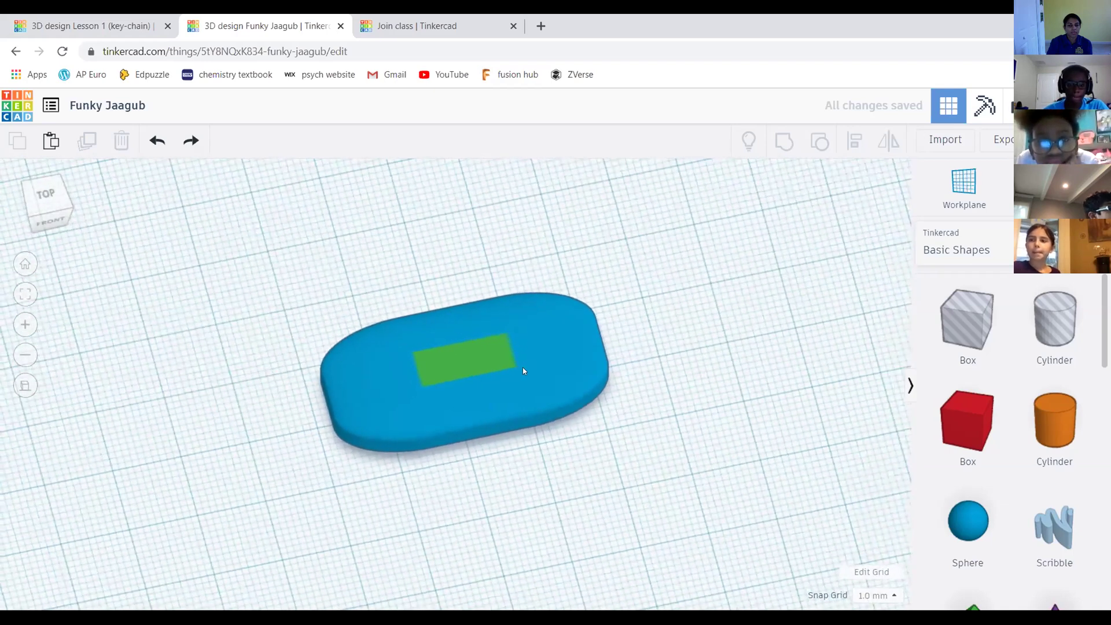
scroll(523, 371, "up", 2)
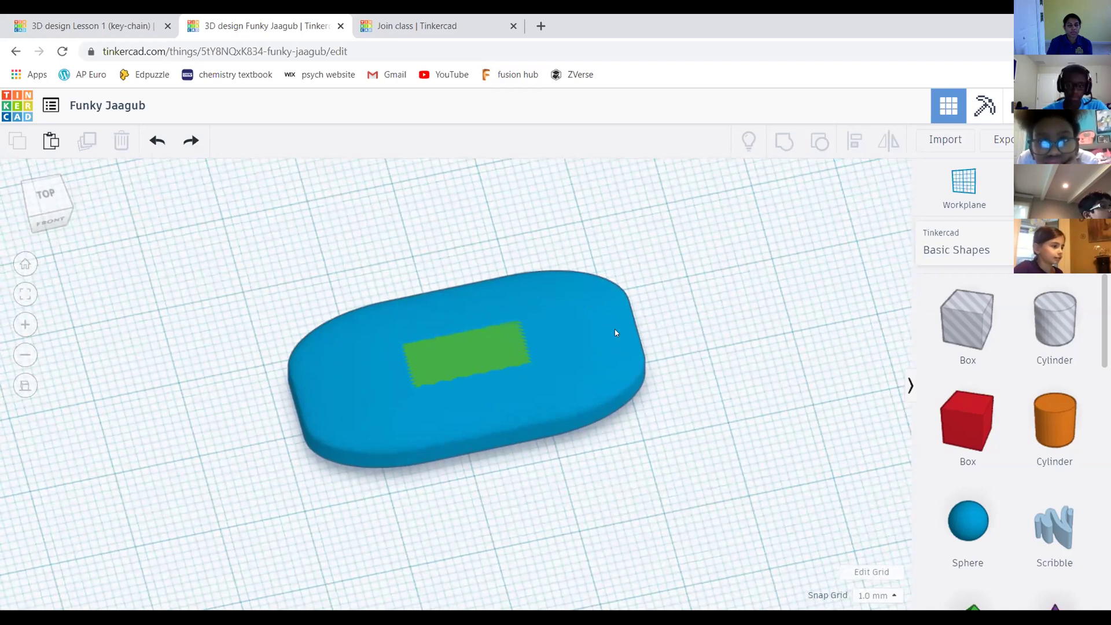
scroll(580, 321, "down", 2)
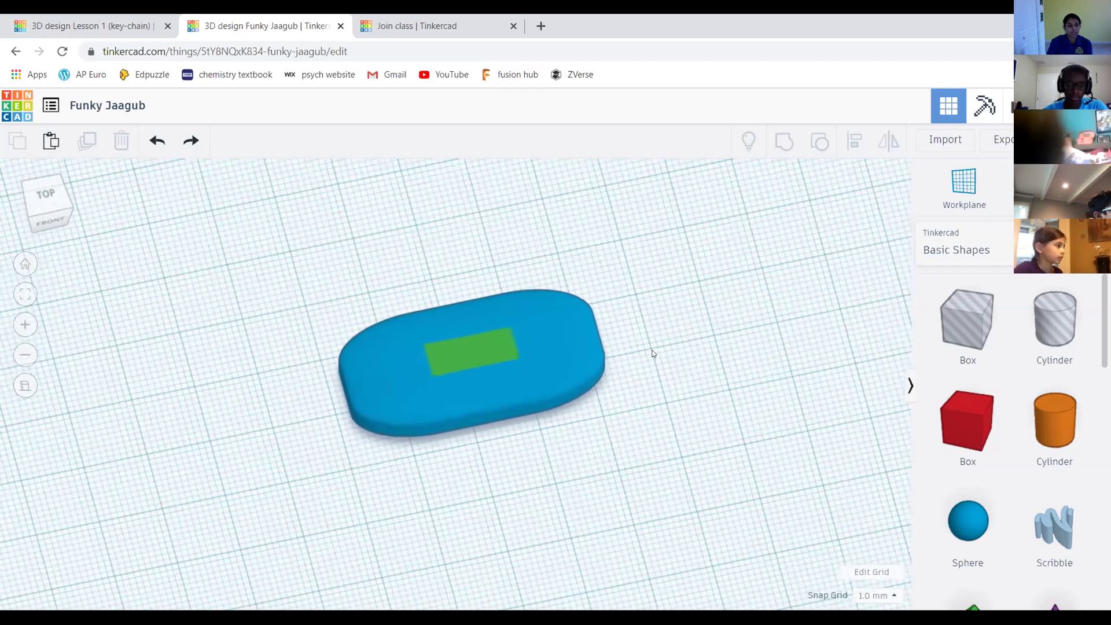
scroll(653, 353, "up", 2)
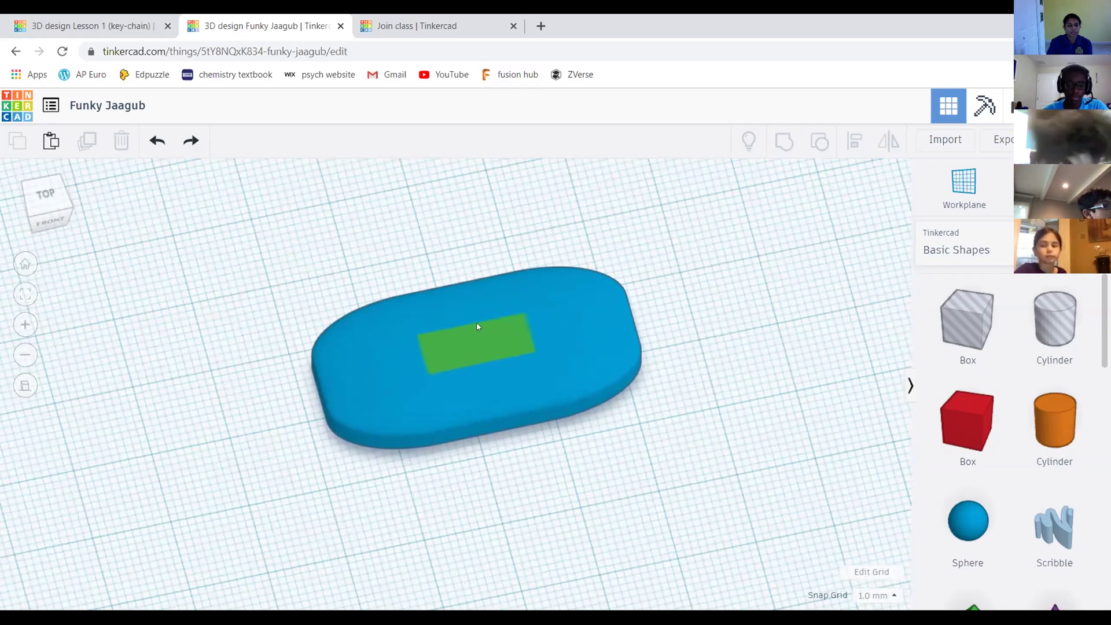
scroll(478, 327, "up", 2)
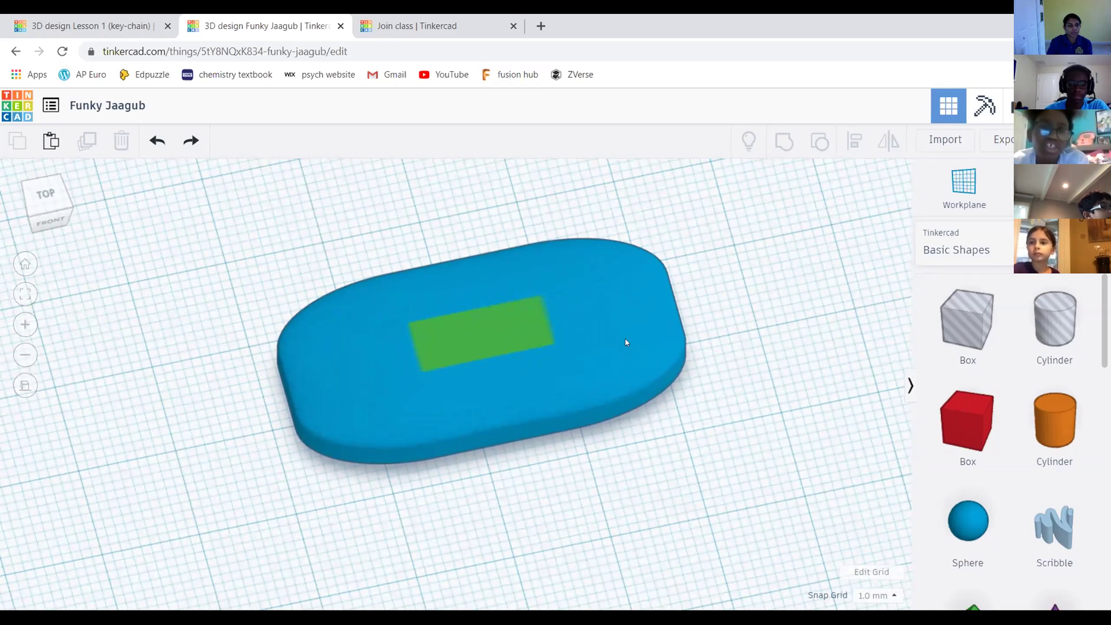
scroll(625, 342, "down", 2)
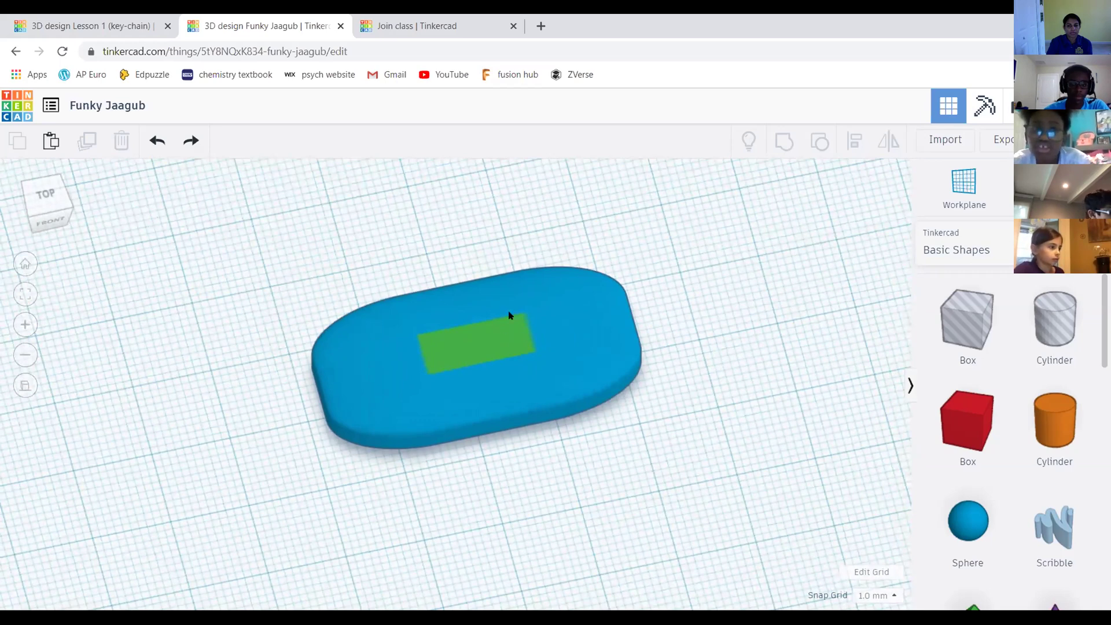
In front view, raise the green slab about 3 mm above the blue base
left_click(486, 342)
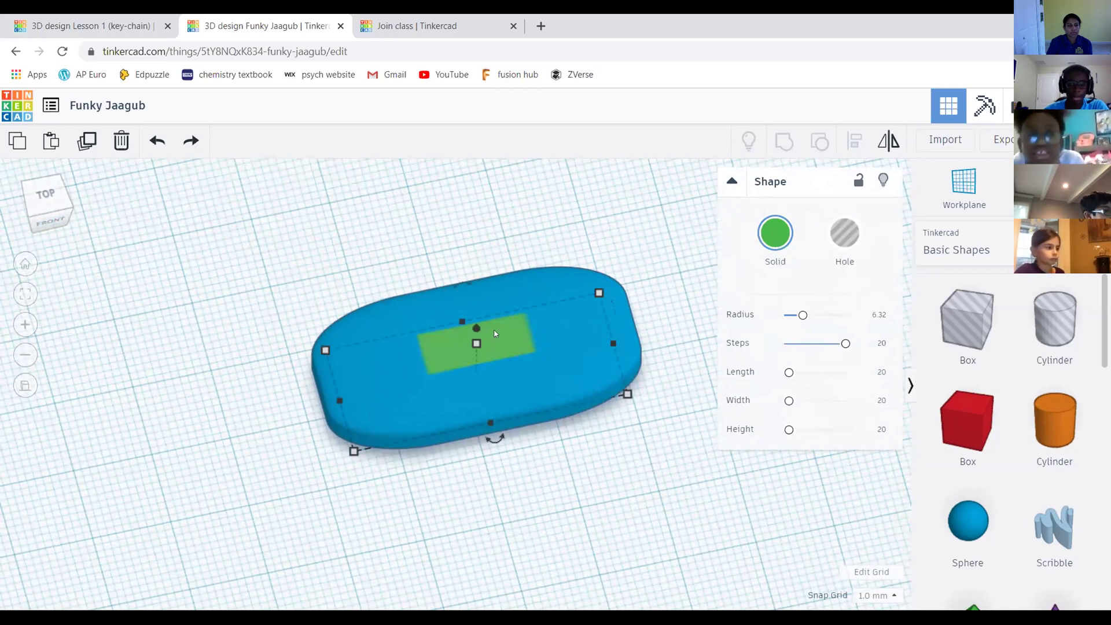
left_click(48, 224)
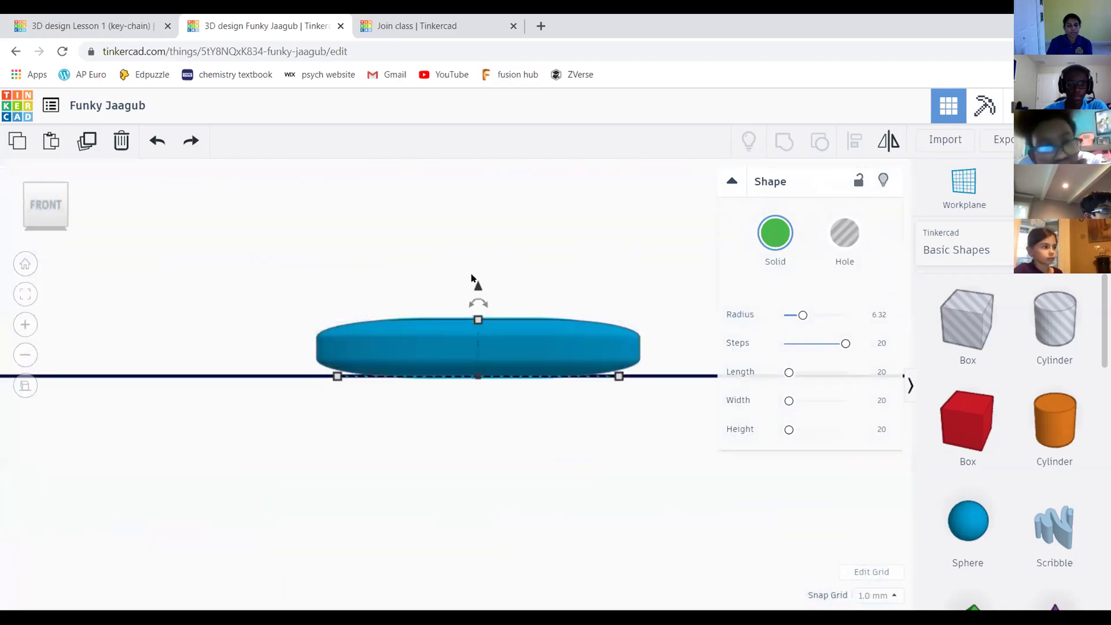
left_click_drag(478, 289, 481, 264)
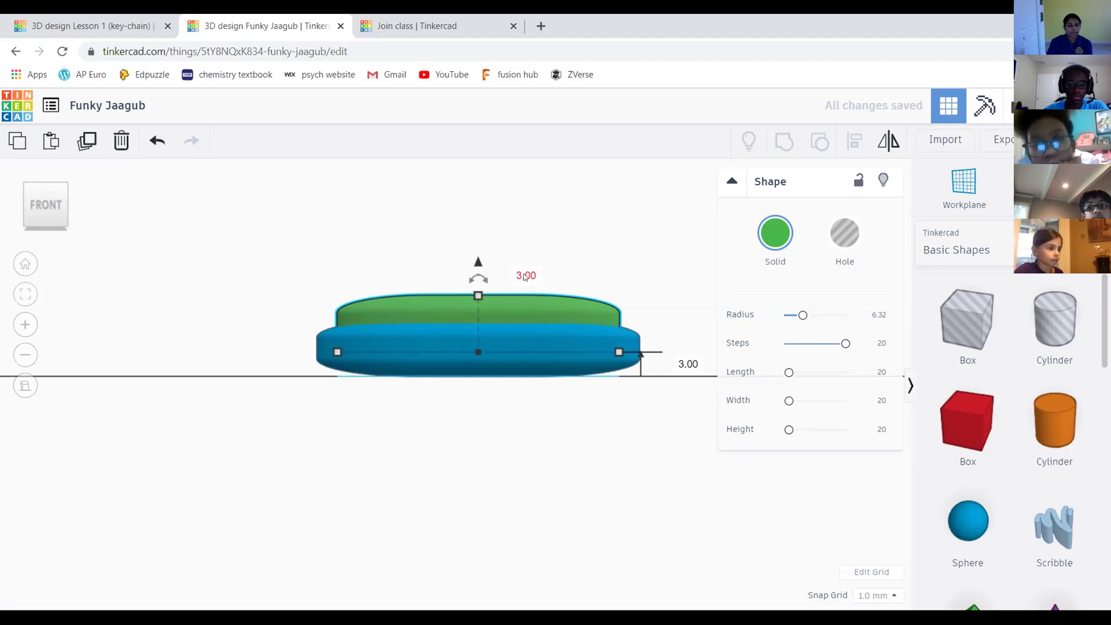
left_click(611, 229)
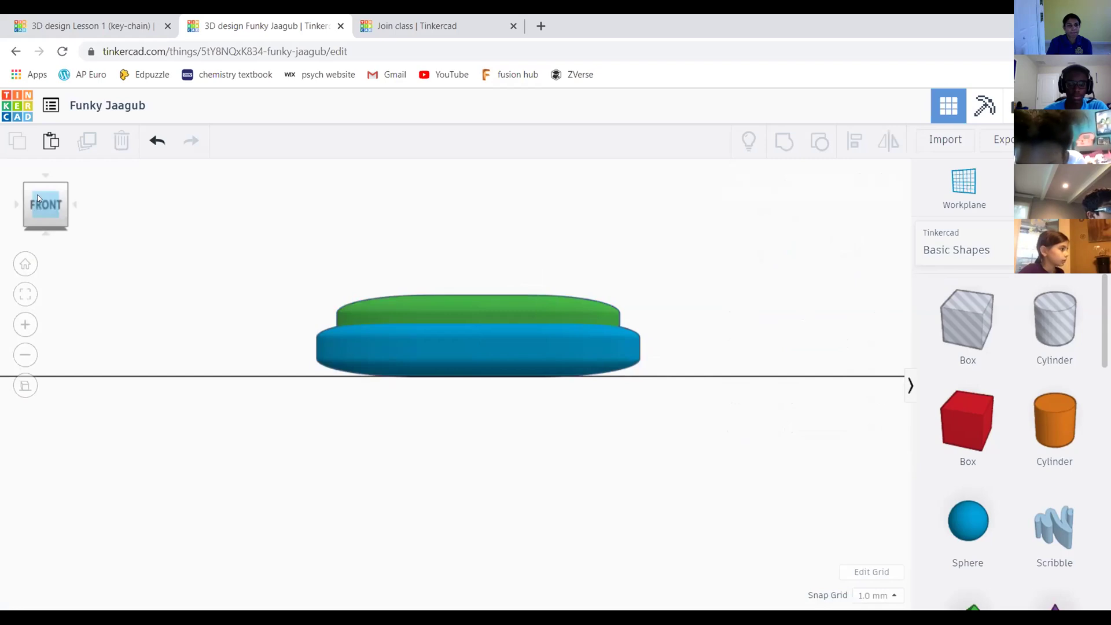
Inspect the slabs from several view-cube angles, then undo the green slab's raise
left_click_drag(38, 195, 62, 204)
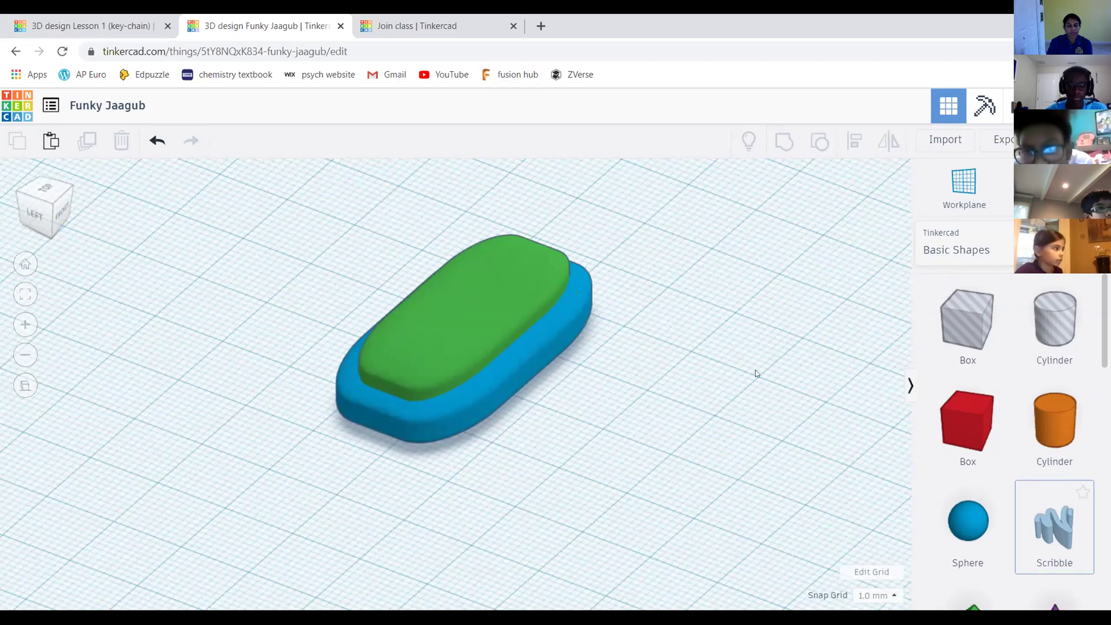
middle_click_drag(749, 372, 727, 371)
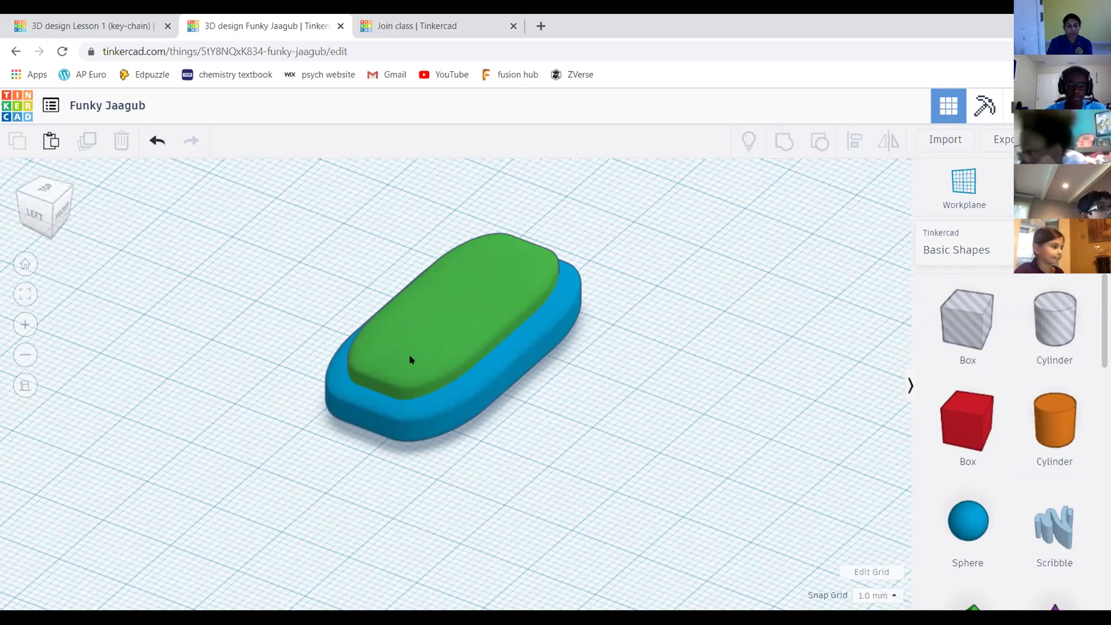
left_click(48, 208)
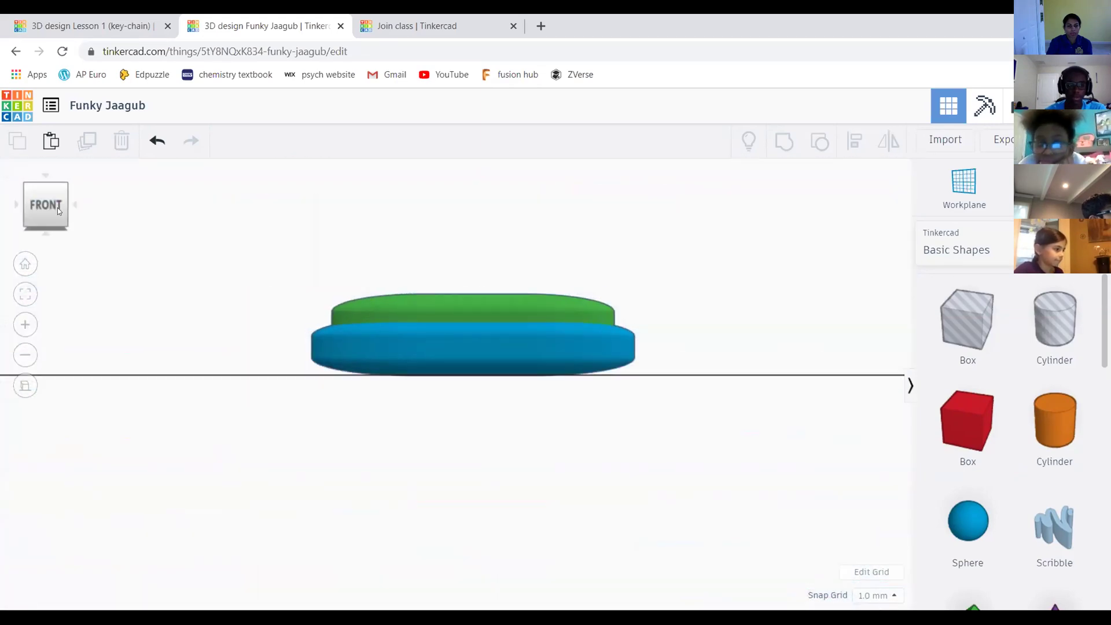
left_click(61, 209)
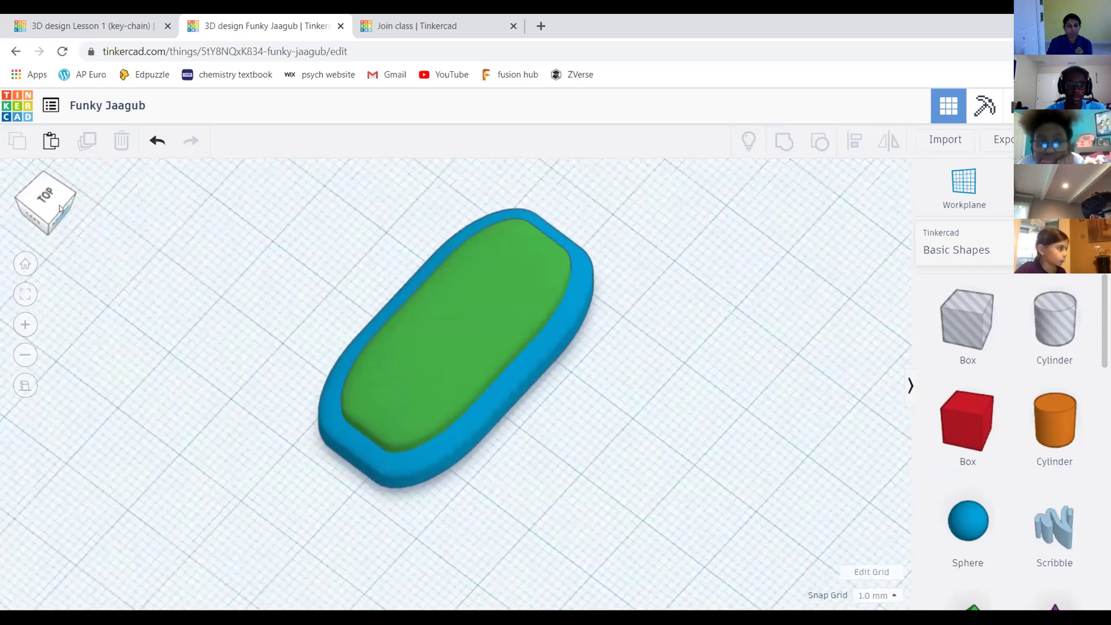
left_click(60, 207)
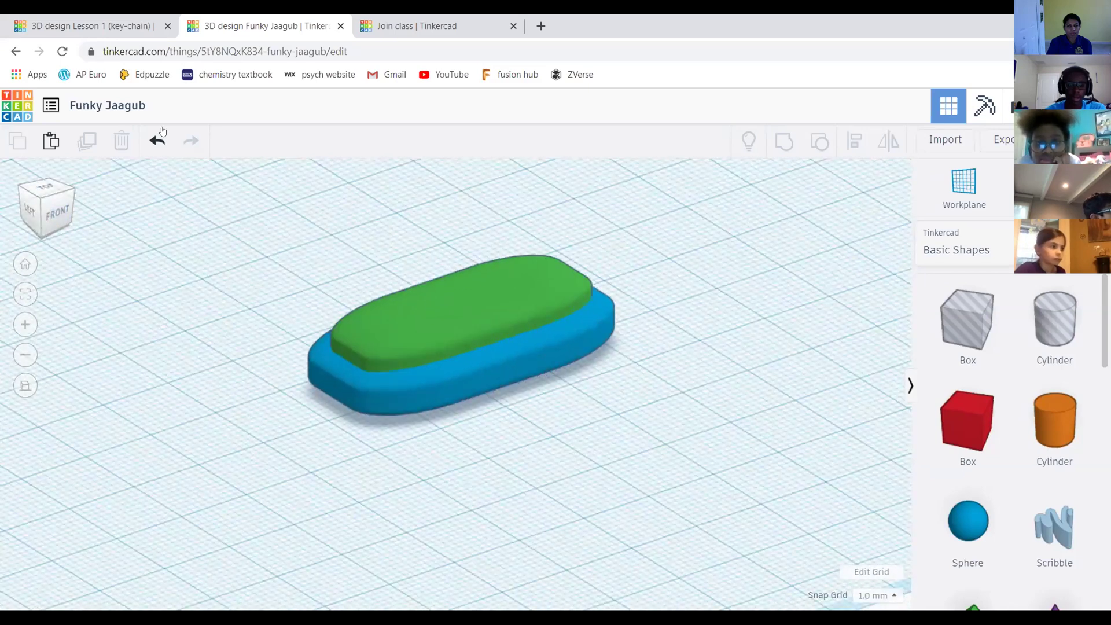
left_click(51, 213)
right_click_drag(11, 203, 57, 214)
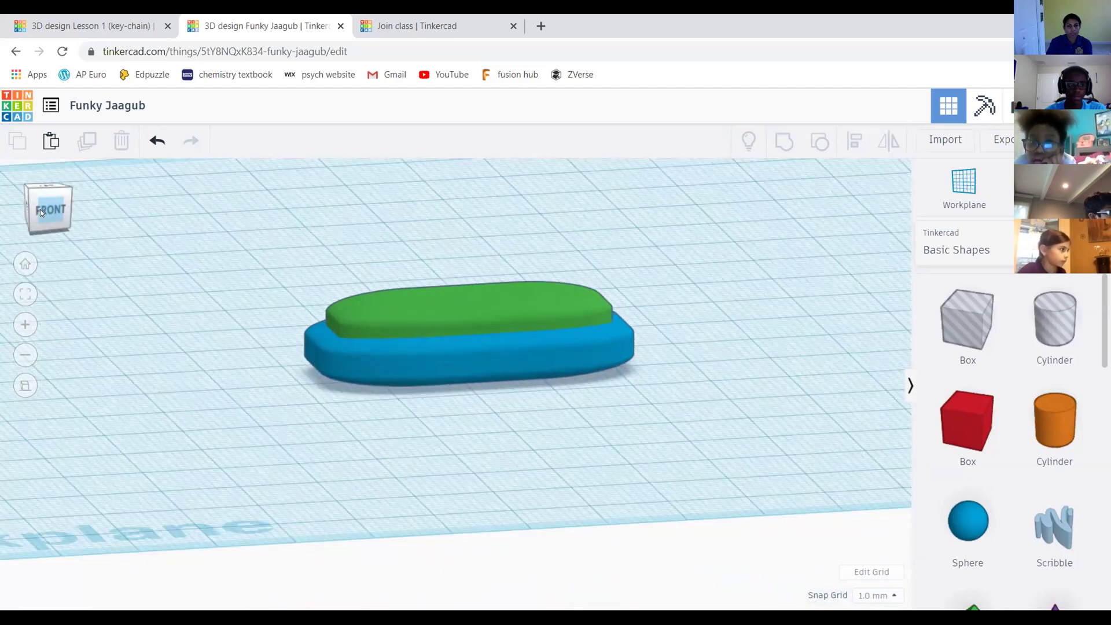
left_click(40, 209)
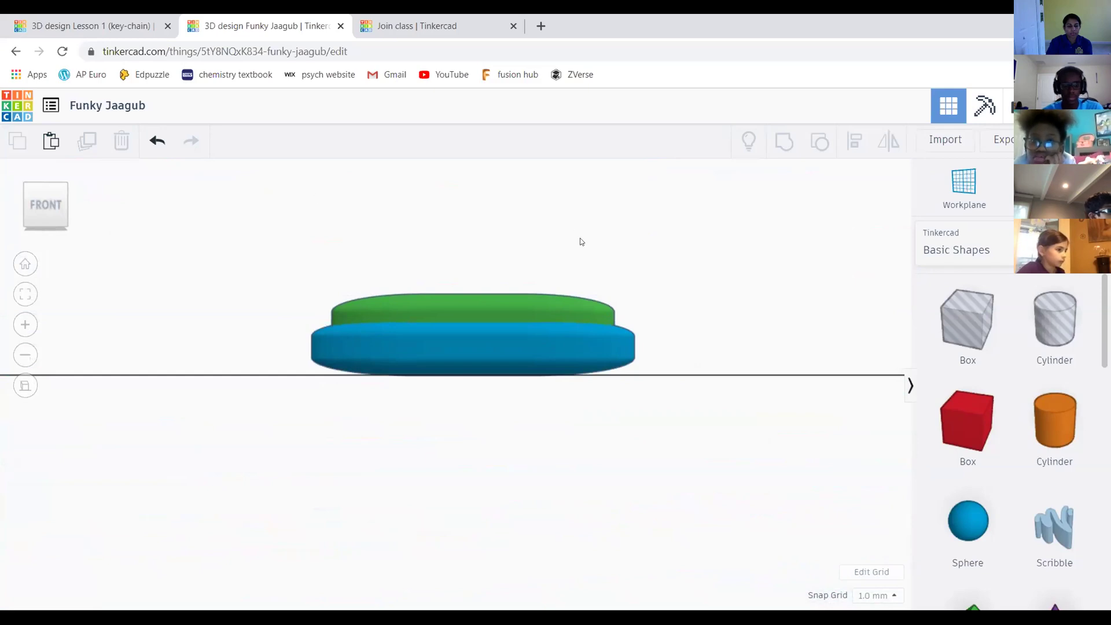
key("ctrl+z")
In front view, lift the green slab 2.00 mm onto the blue base, then orbit to an angled view
left_click(50, 210)
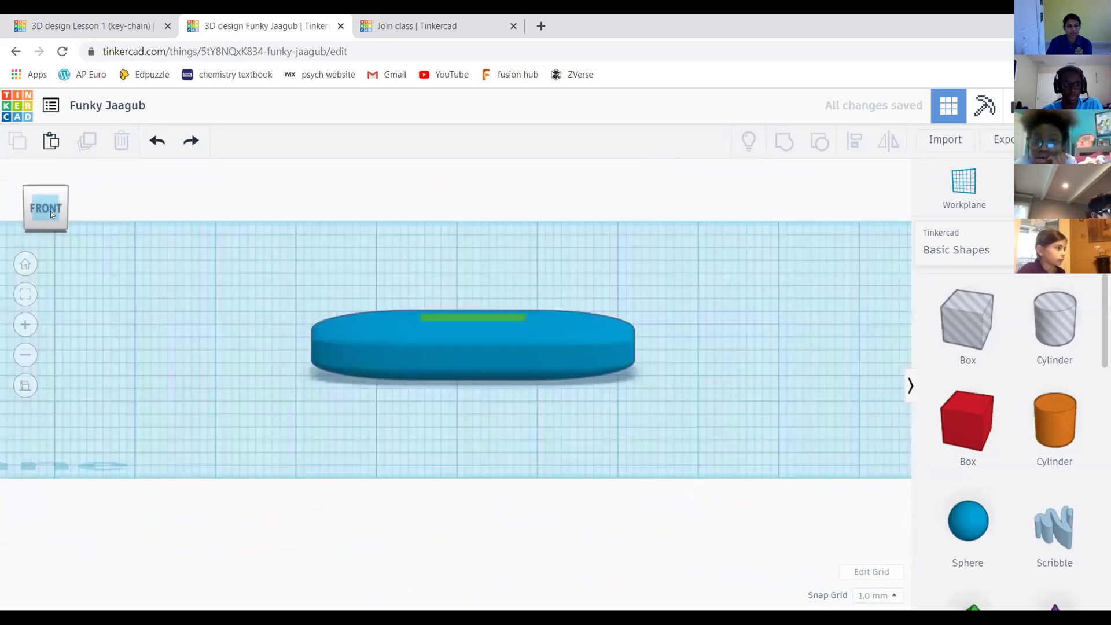
left_click(50, 211)
left_click(474, 340)
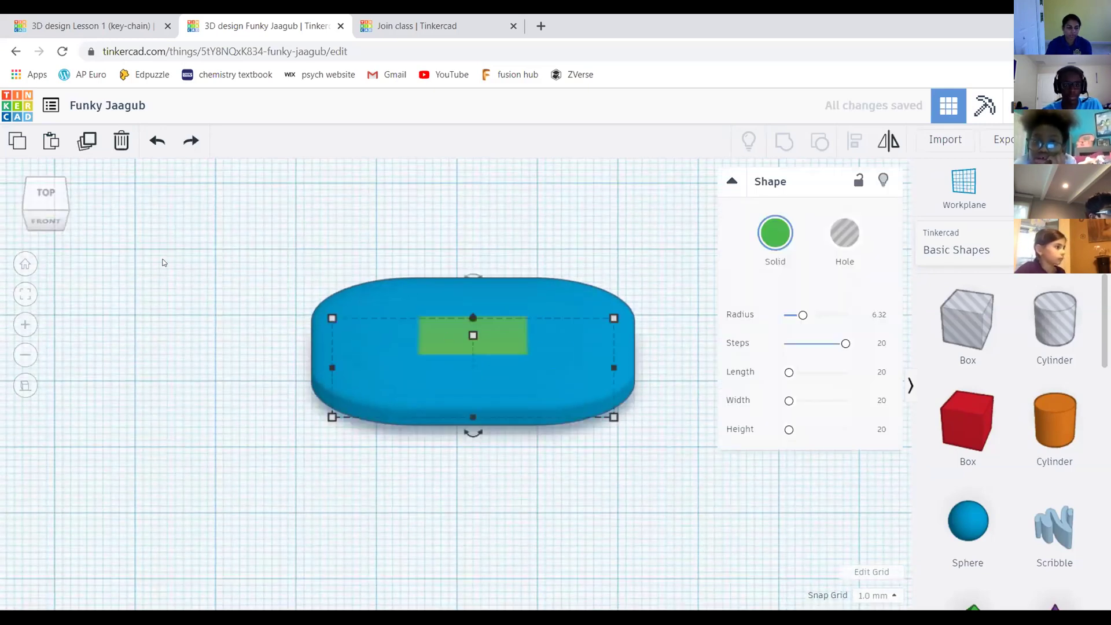
left_click(51, 223)
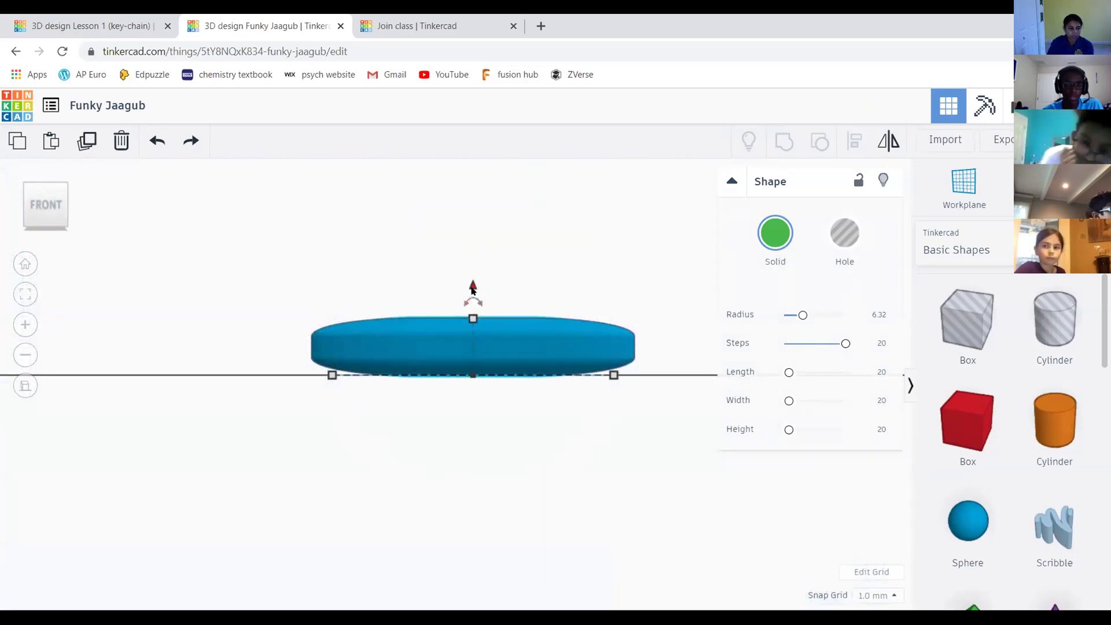
left_click_drag(473, 287, 473, 266)
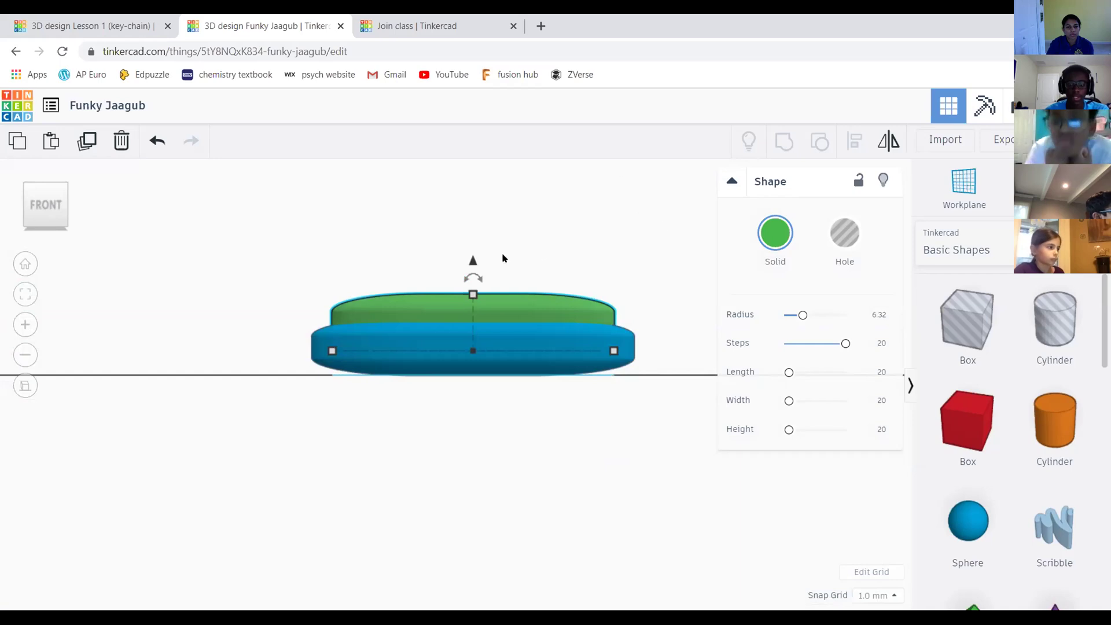
left_click(644, 187)
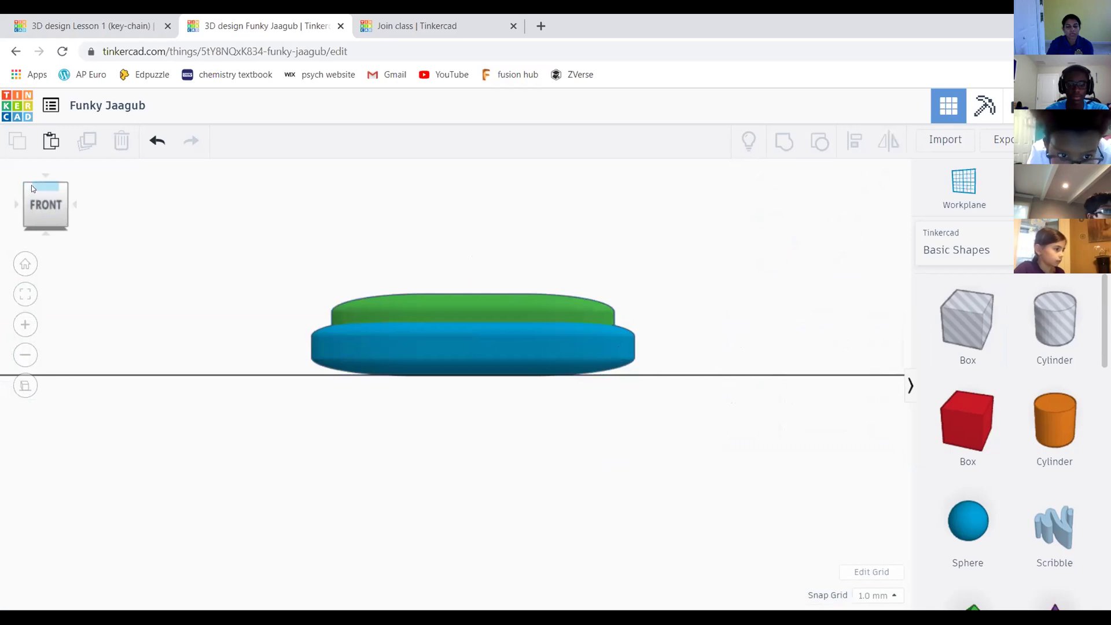
left_click_drag(39, 199, 59, 203)
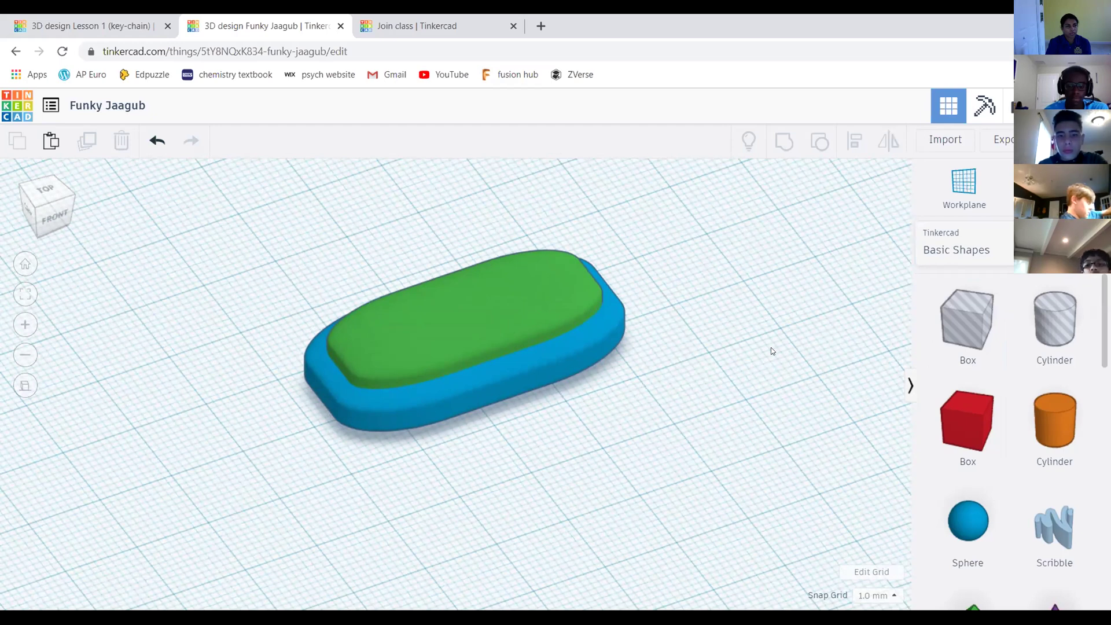
scroll(467, 291, "up", 1)
Set the green slab to Hole in the Shape panel, undoing and reapplying it once
scroll(635, 370, "up", 2)
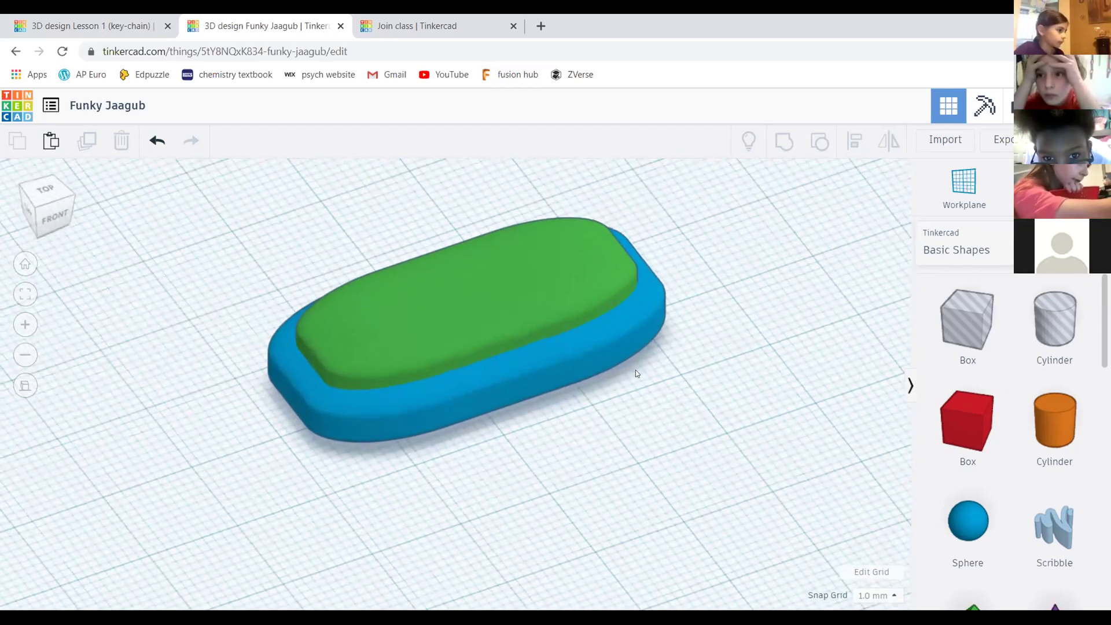
left_click(527, 284)
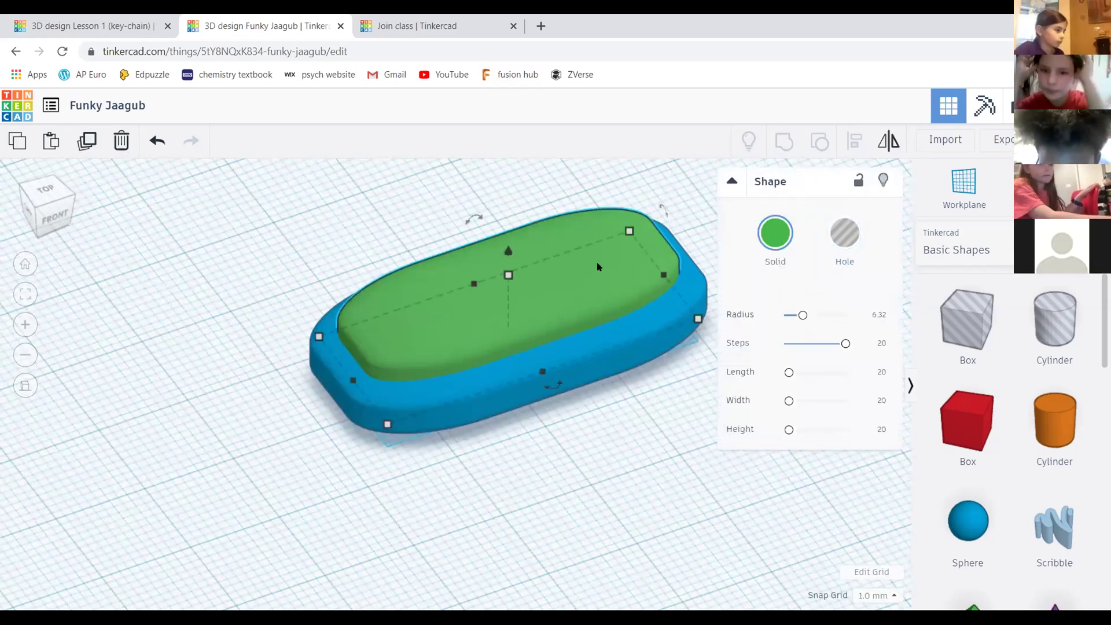
left_click(840, 234)
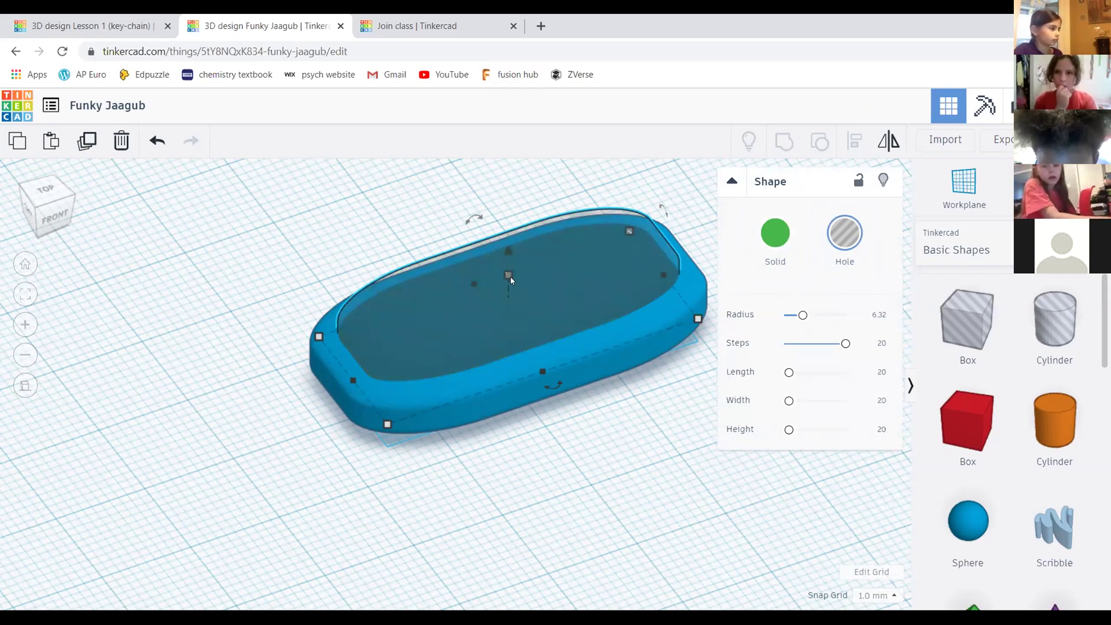
left_click(415, 208)
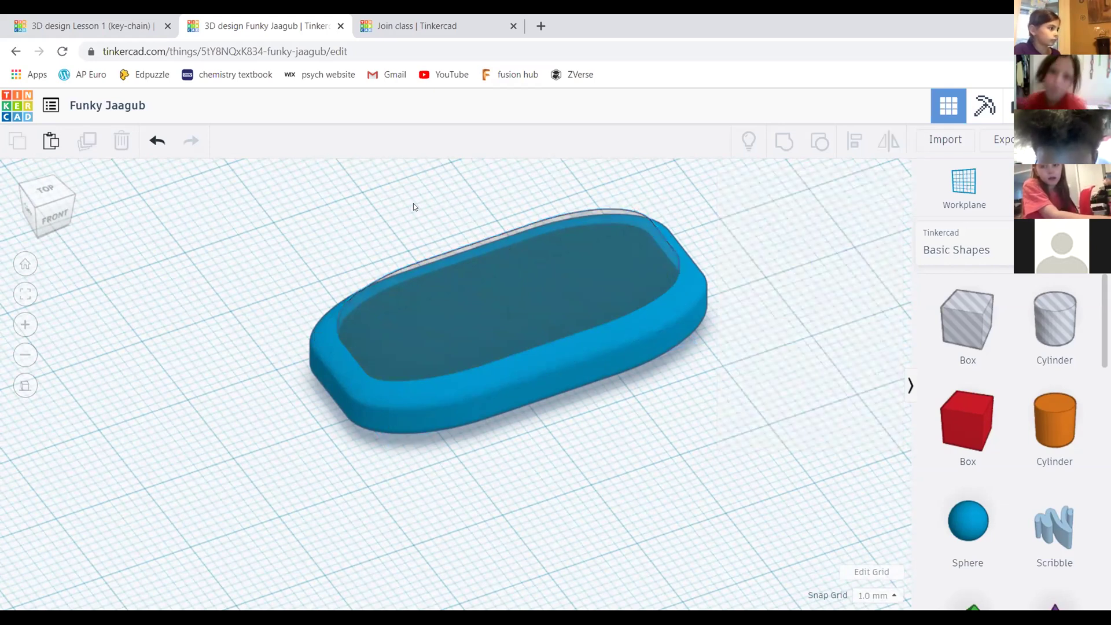
key("ctrl+z")
left_click(570, 276)
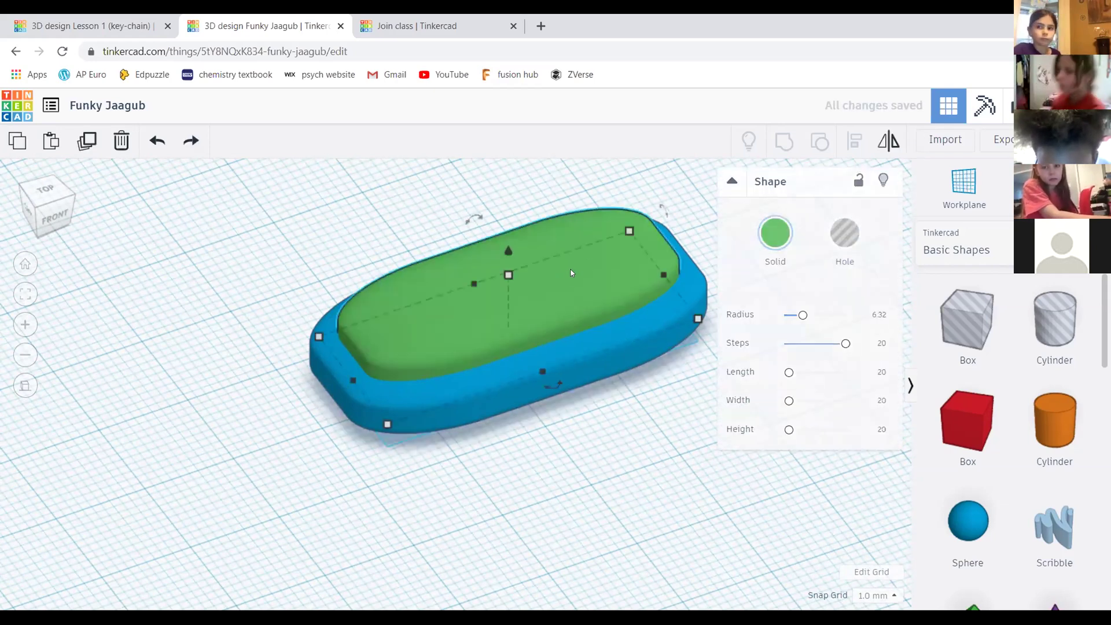
left_click(847, 235)
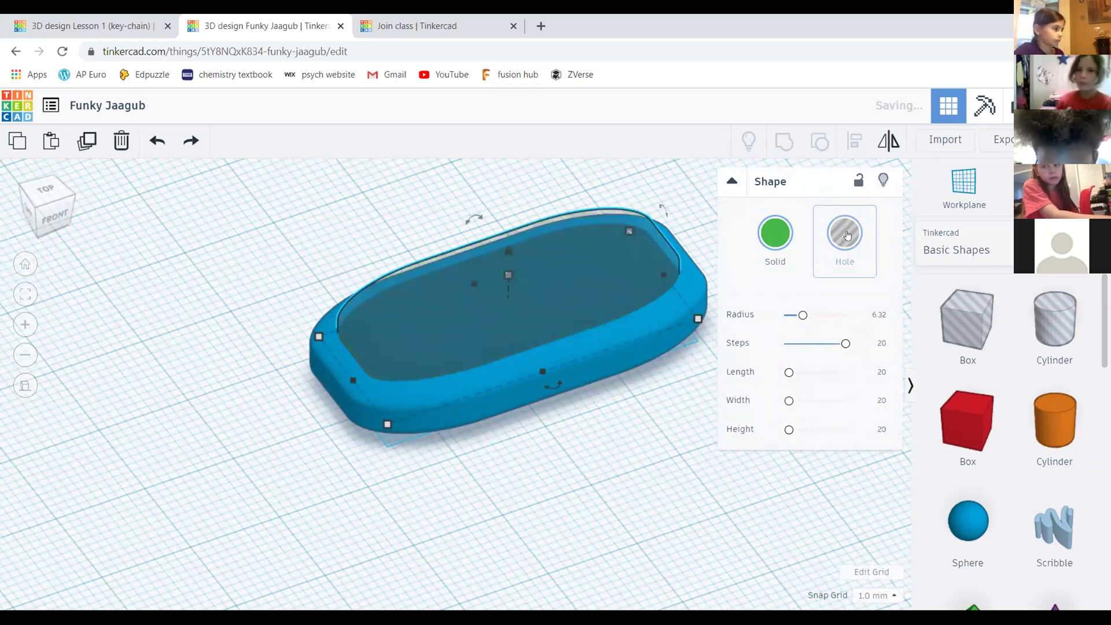
left_click(625, 185)
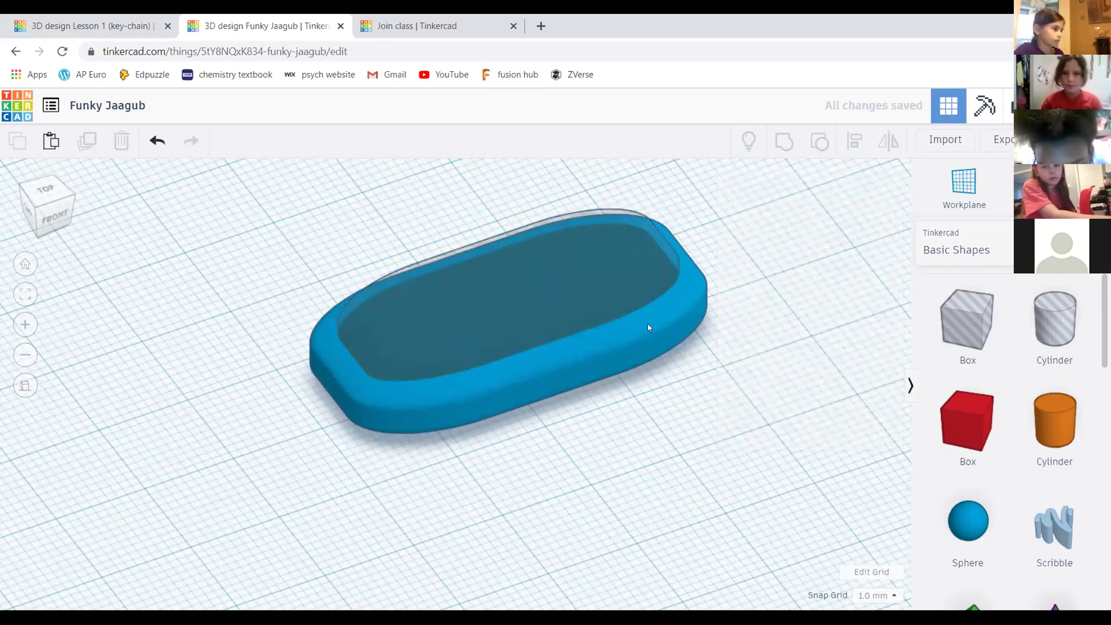
middle_click_drag(743, 360, 724, 314)
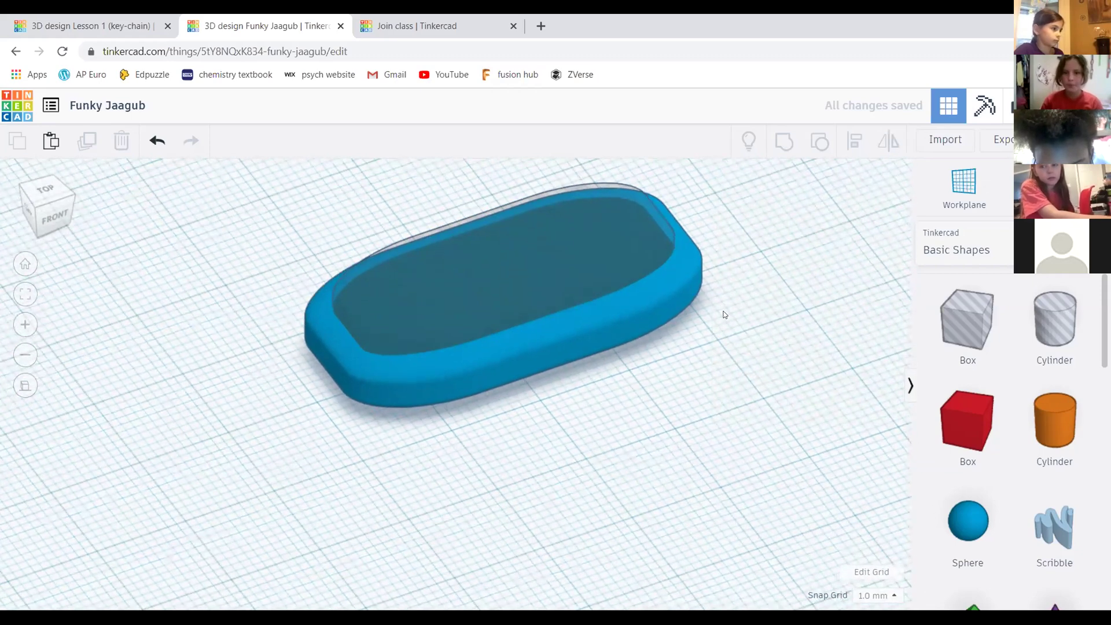
scroll(723, 314, "down", 4)
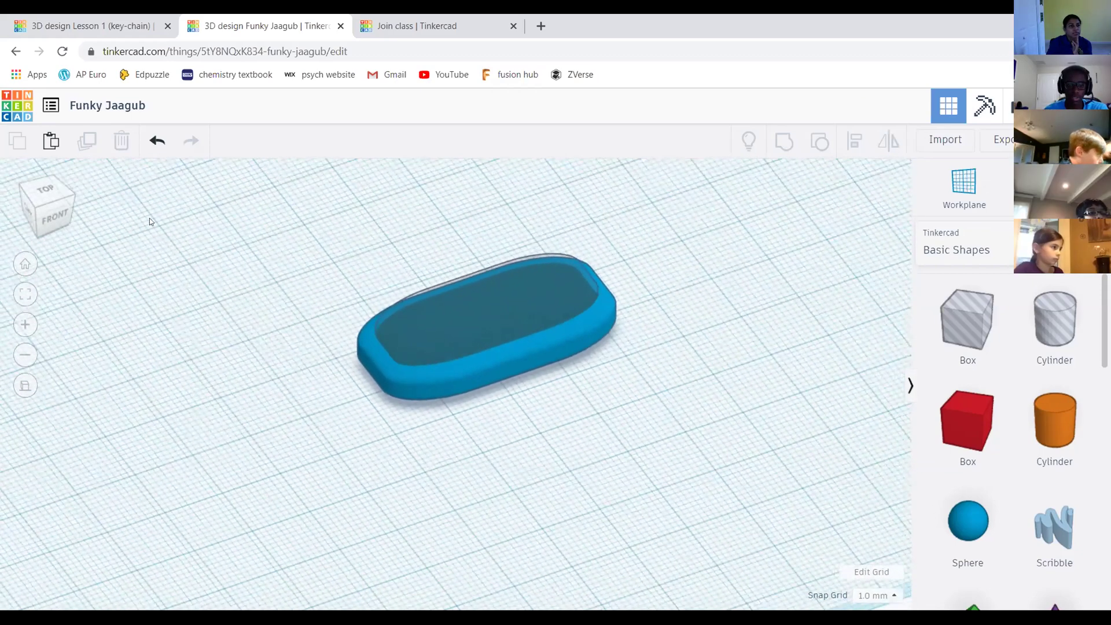
Marquee-select the blue base and green hole together and group them into one shape
left_click(45, 189)
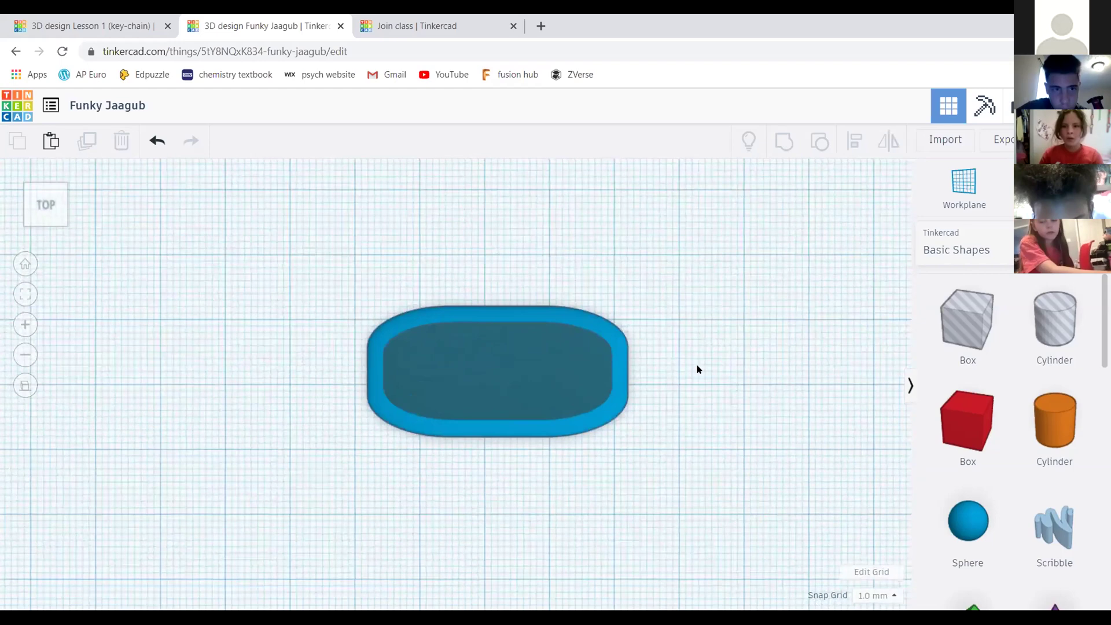
left_click_drag(45, 203, 370, 220)
left_click_drag(305, 195, 659, 431)
scroll(465, 396, "up", 4)
scroll(623, 249, "down", 2)
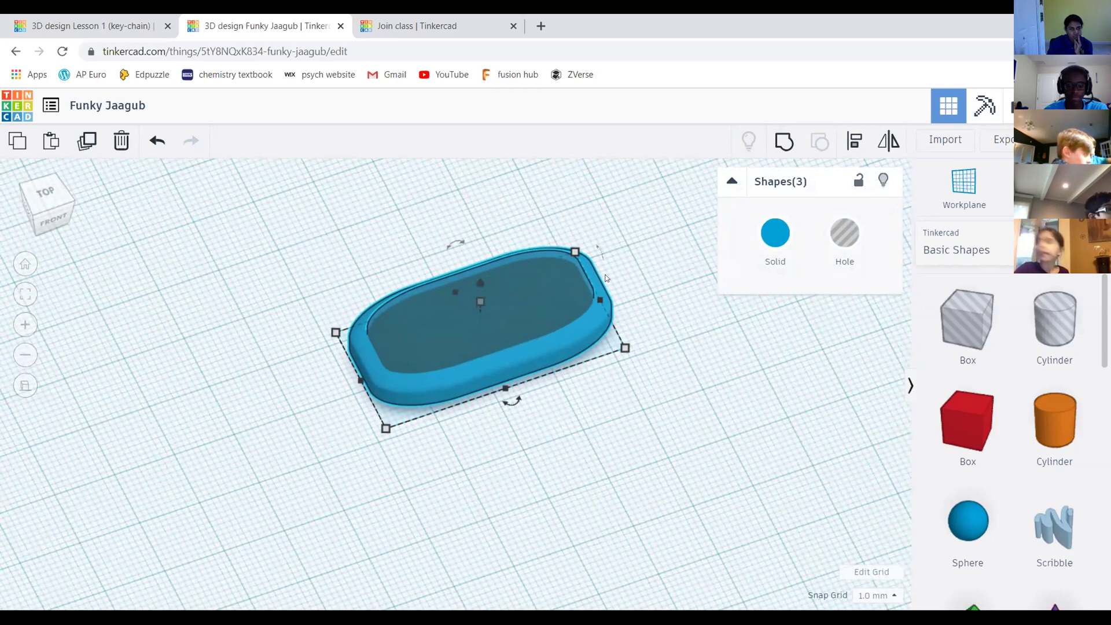
middle_click_drag(337, 231, 346, 252)
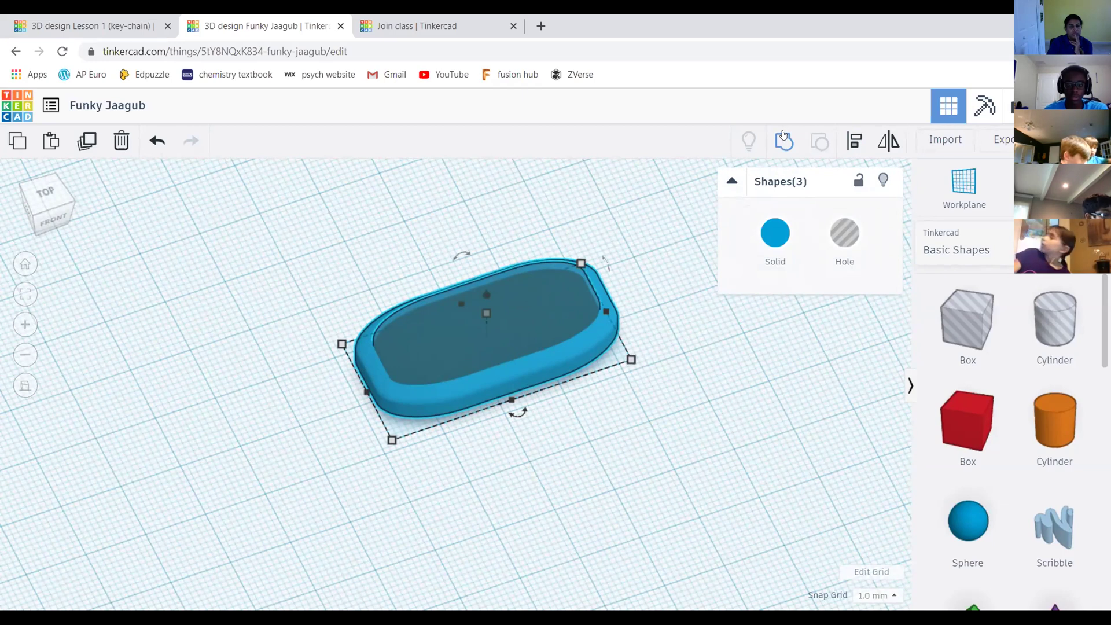
left_click(785, 136)
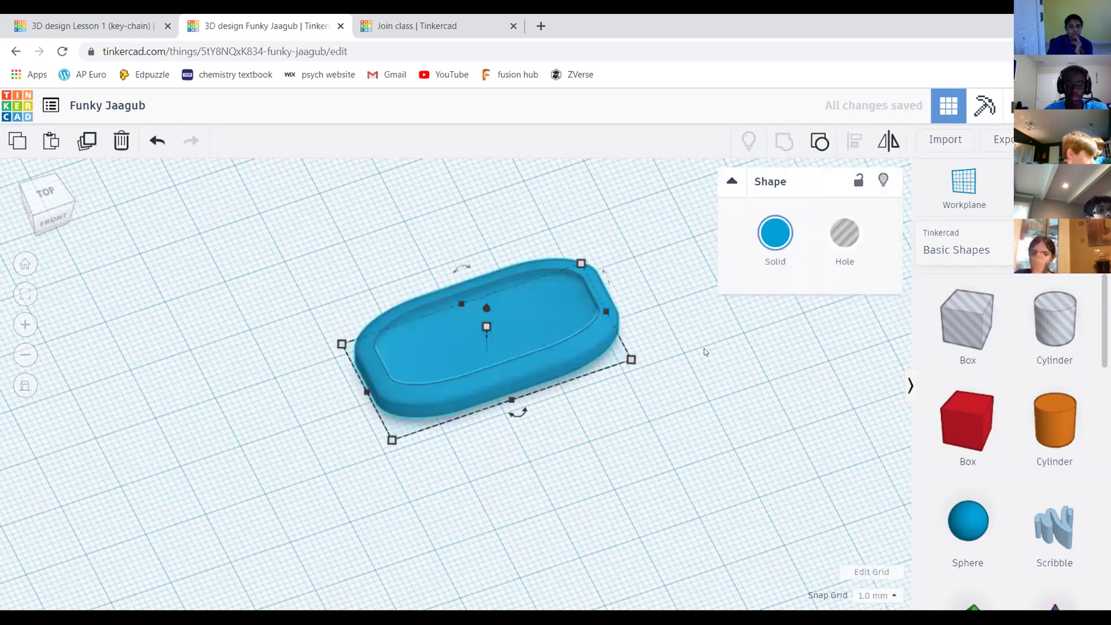
left_click(644, 207)
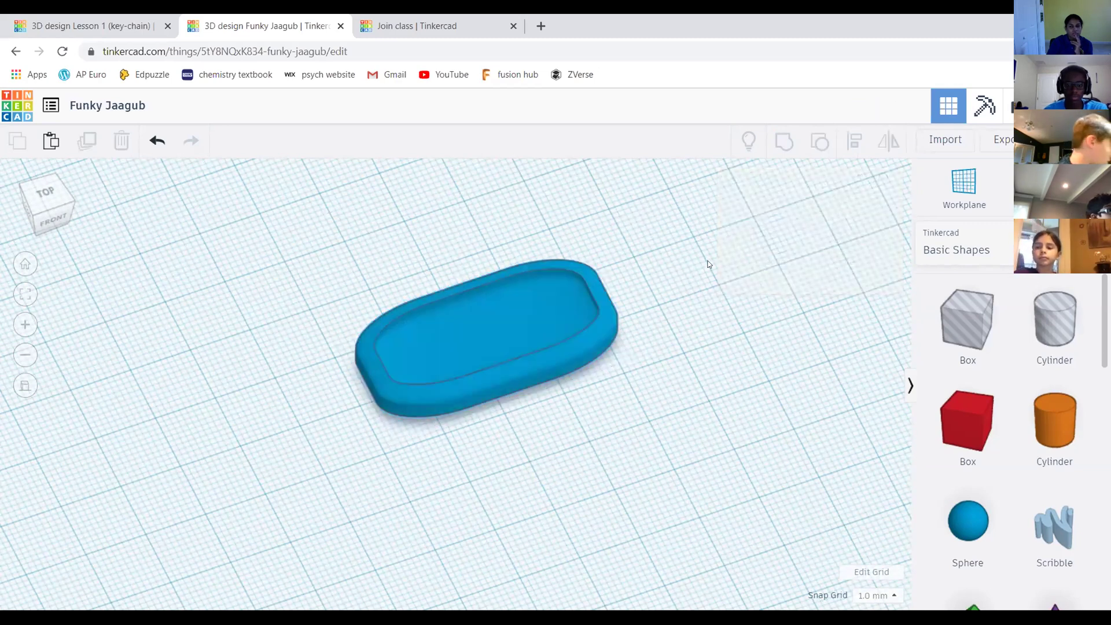
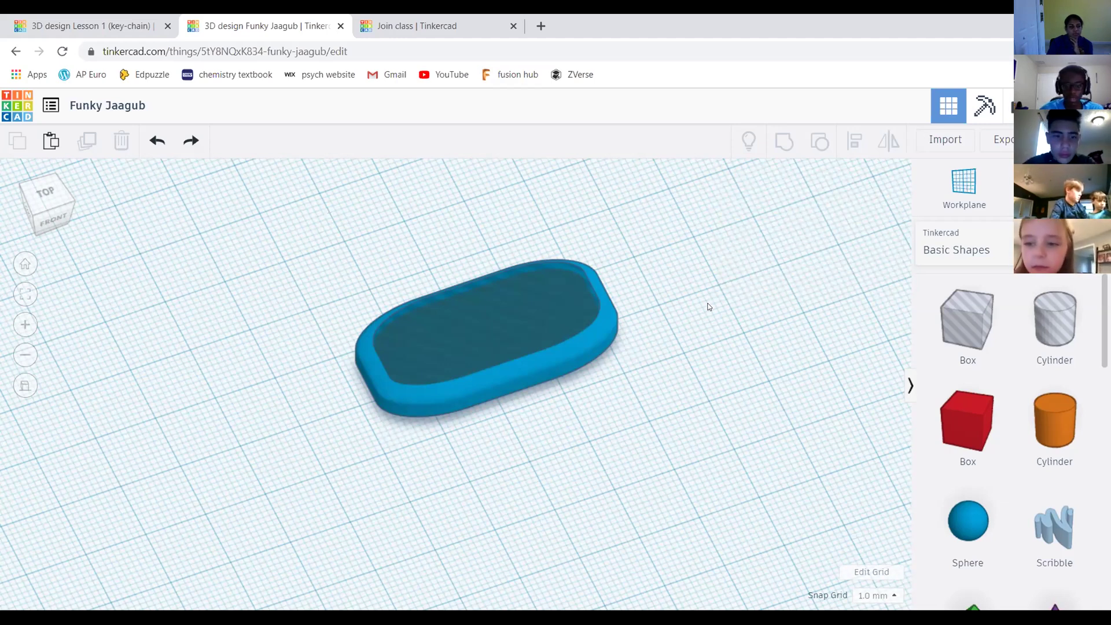
Orbit to a tilted top view and box-select the keychain's base, hole and top shape
right_click_drag(104, 223, 481, 268)
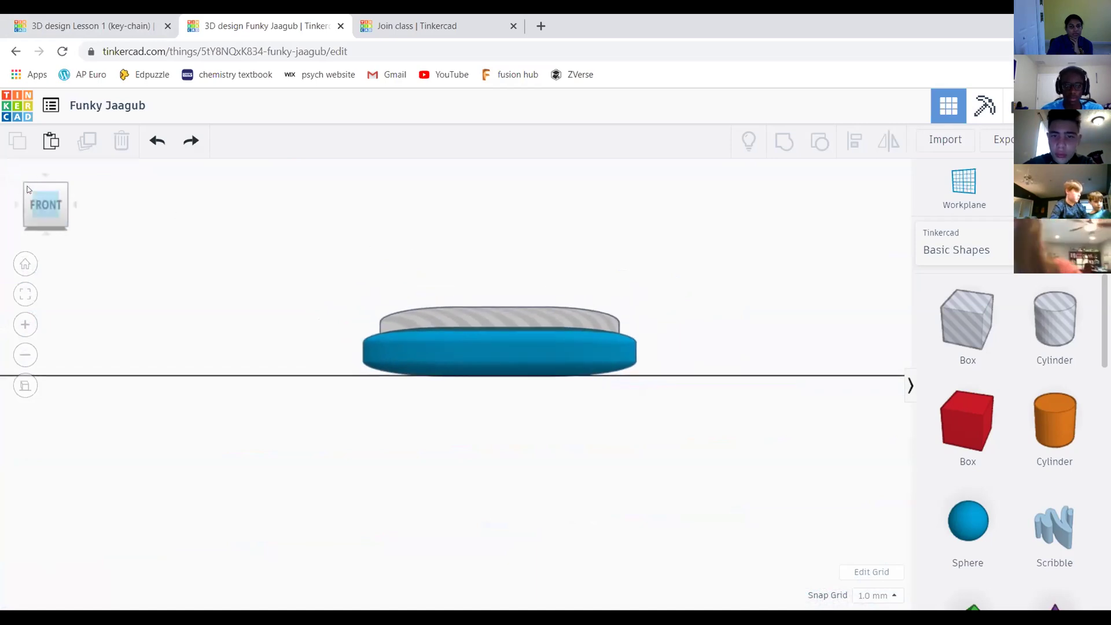
left_click_drag(49, 205, 339, 229)
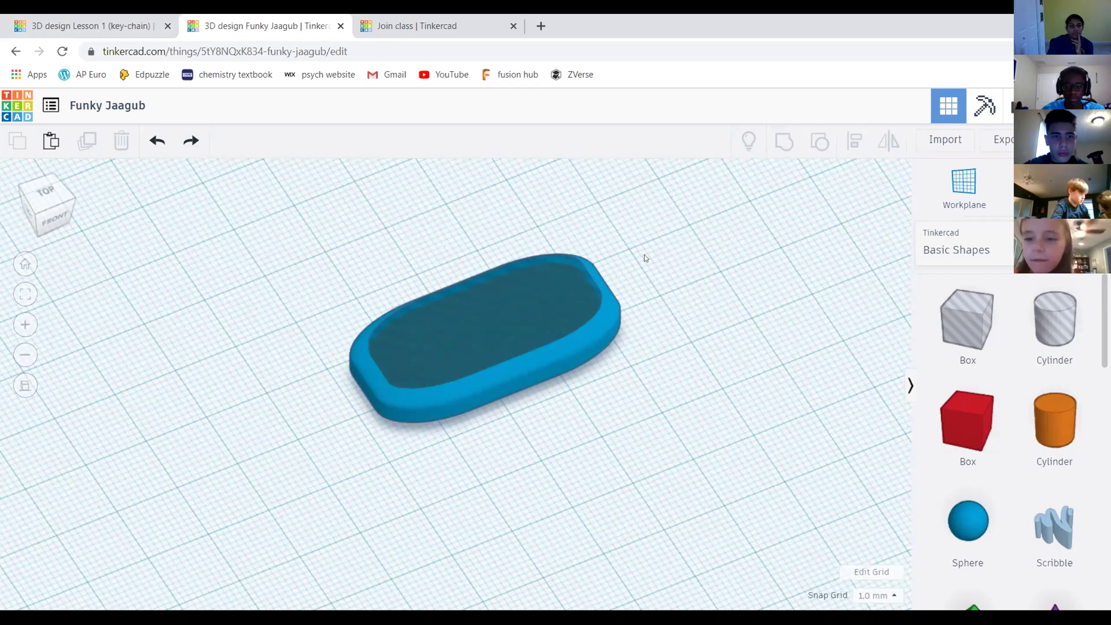
middle_click_drag(648, 251, 653, 260)
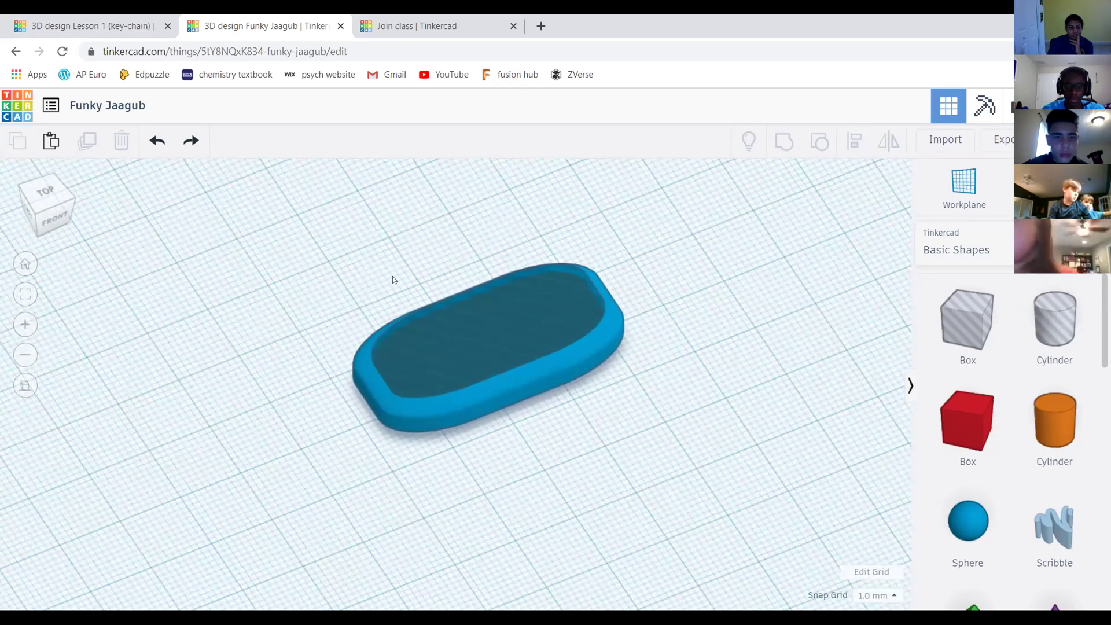
scroll(551, 339, "up", 3)
middle_click_drag(513, 258, 506, 227)
scroll(436, 219, "down", 3)
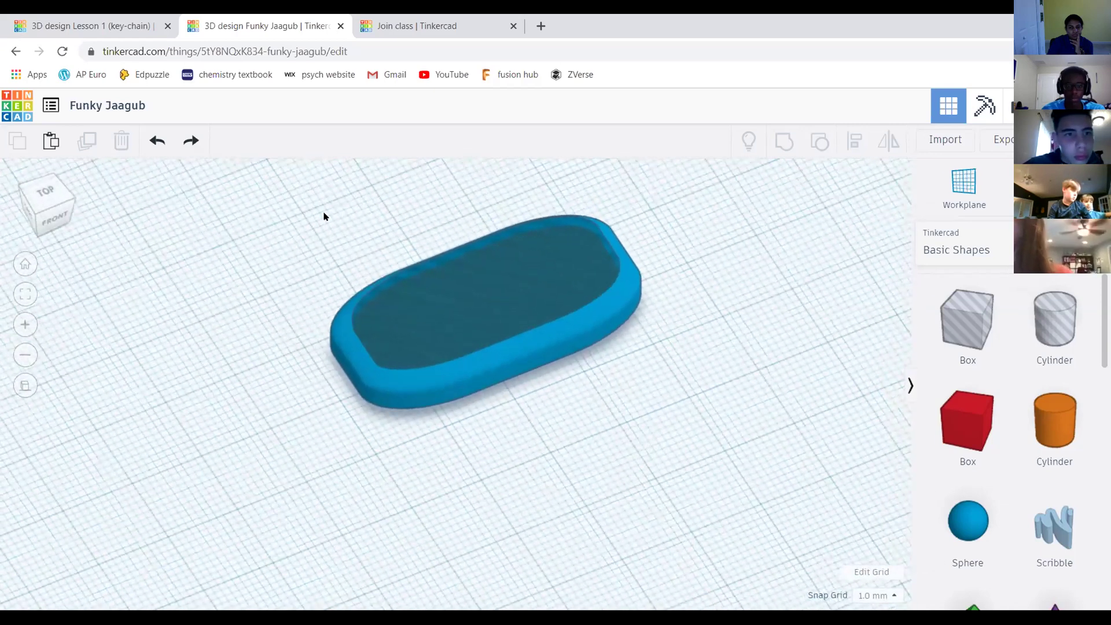
left_click_drag(301, 196, 724, 431)
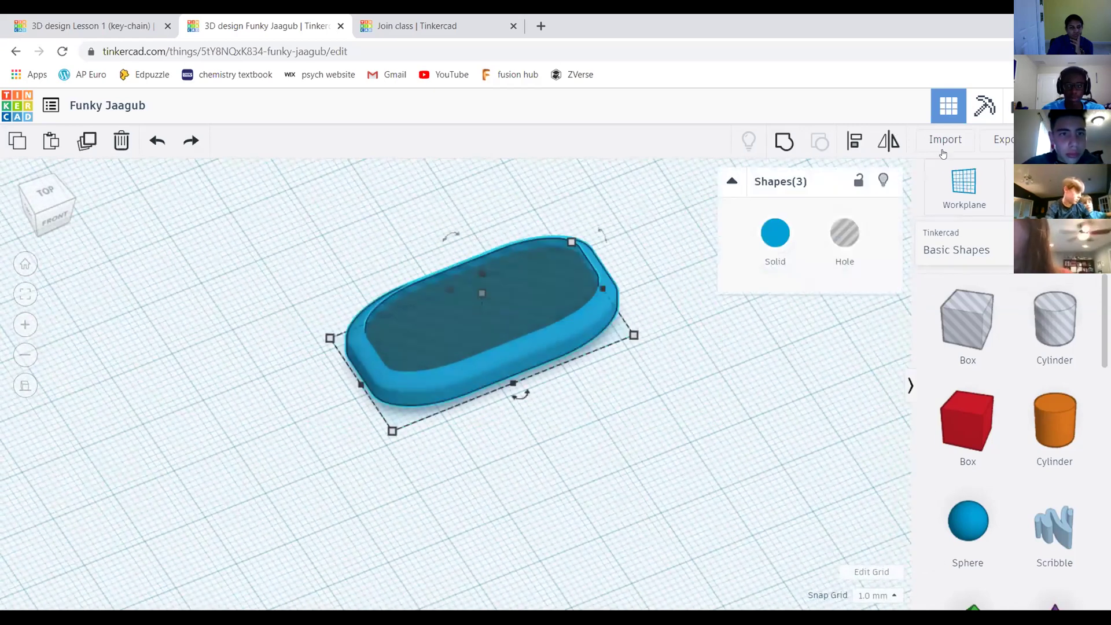
Group the three keychain shapes into one solid blue piece, undoing and regrouping once
left_click(788, 139)
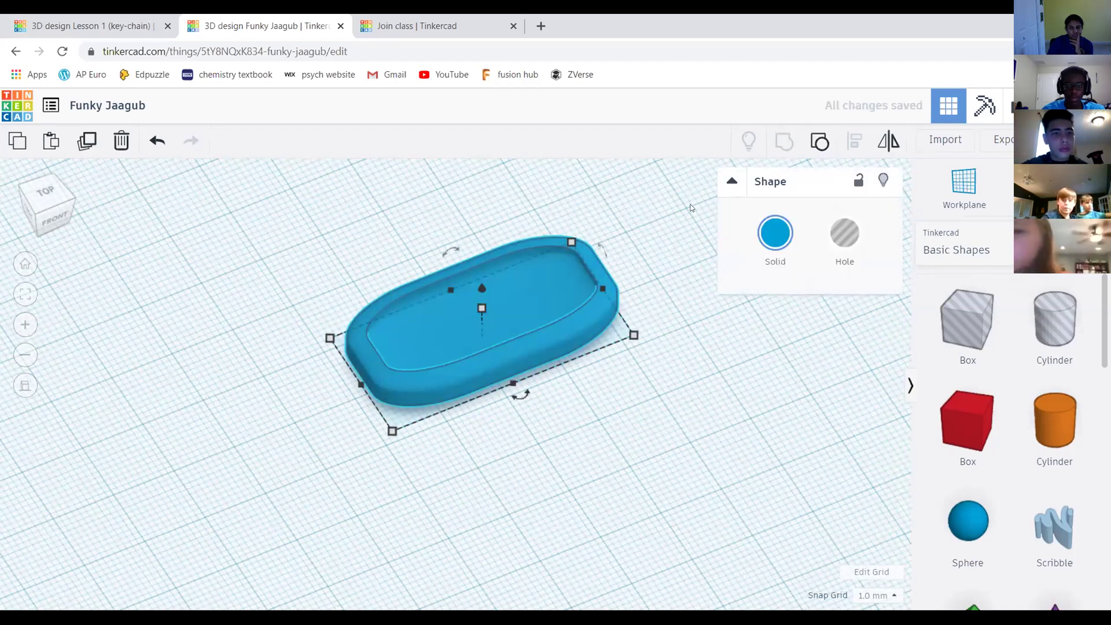
left_click(645, 219)
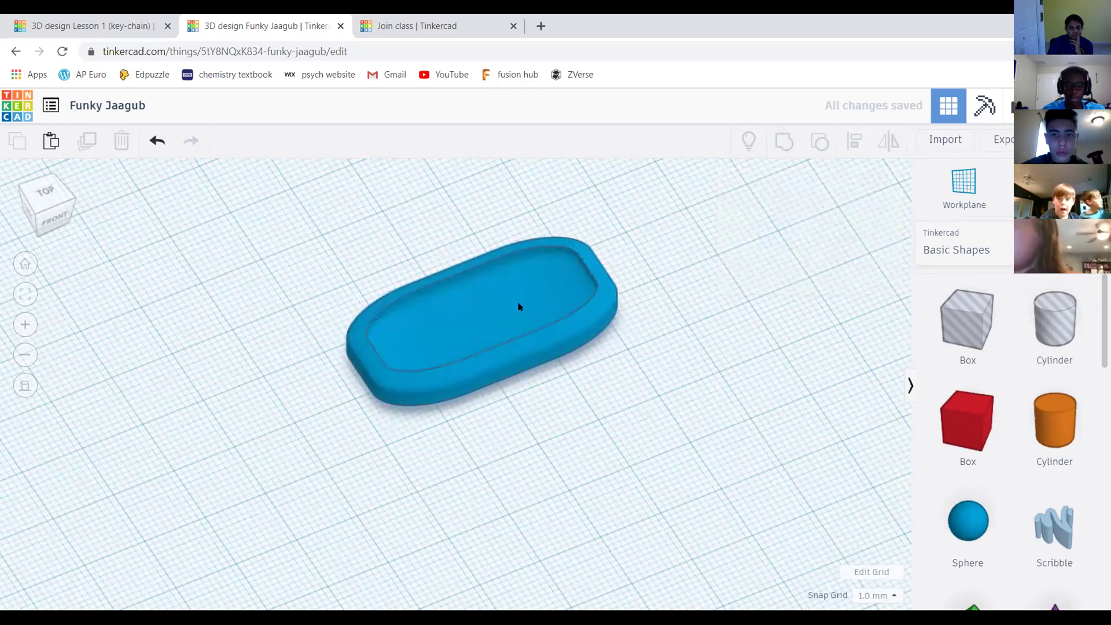
key("ctrl+z")
left_click_drag(316, 196, 663, 425)
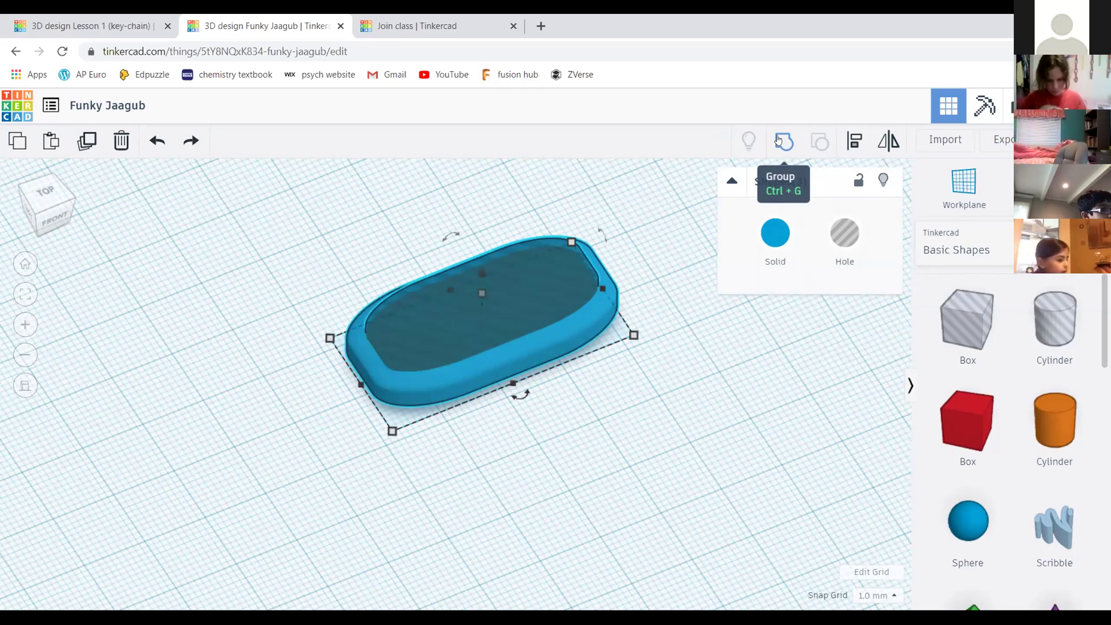
left_click(779, 139)
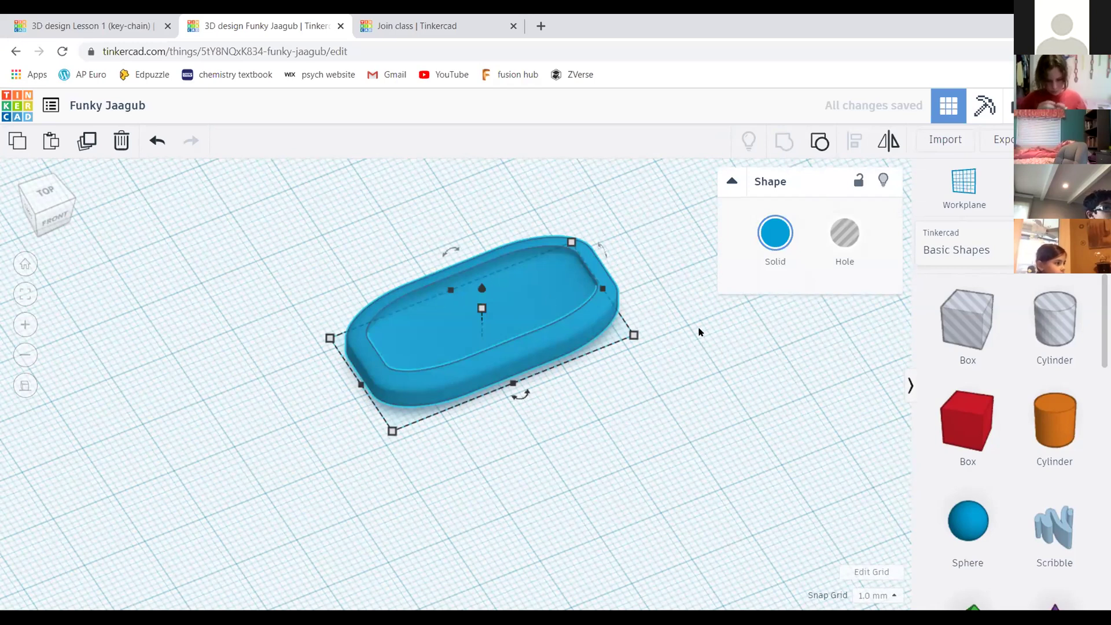
left_click(759, 367)
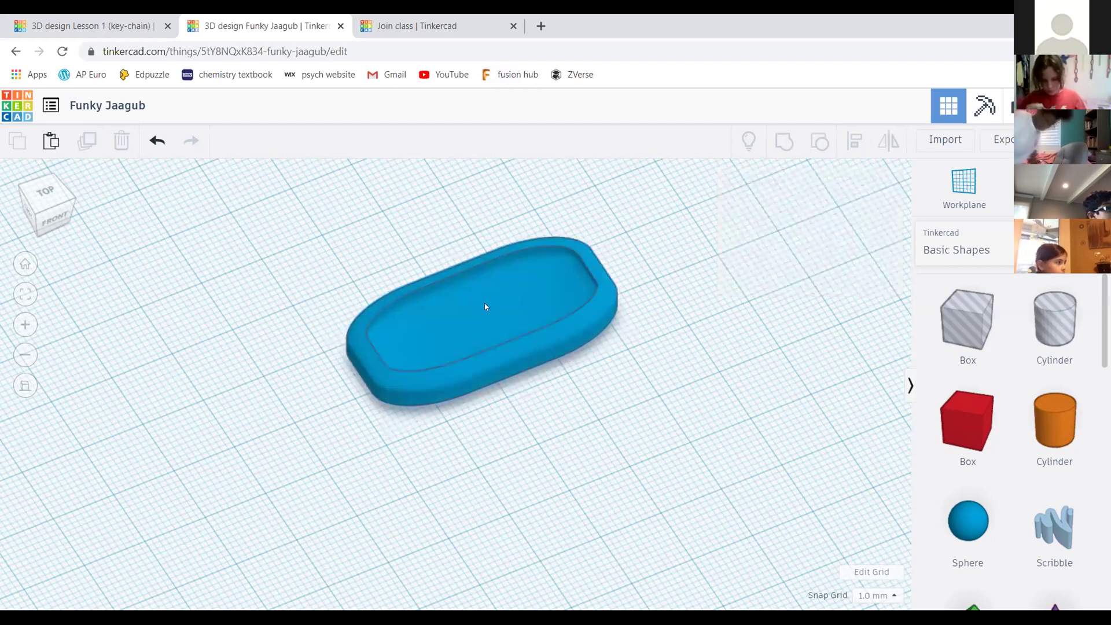
left_click(57, 208)
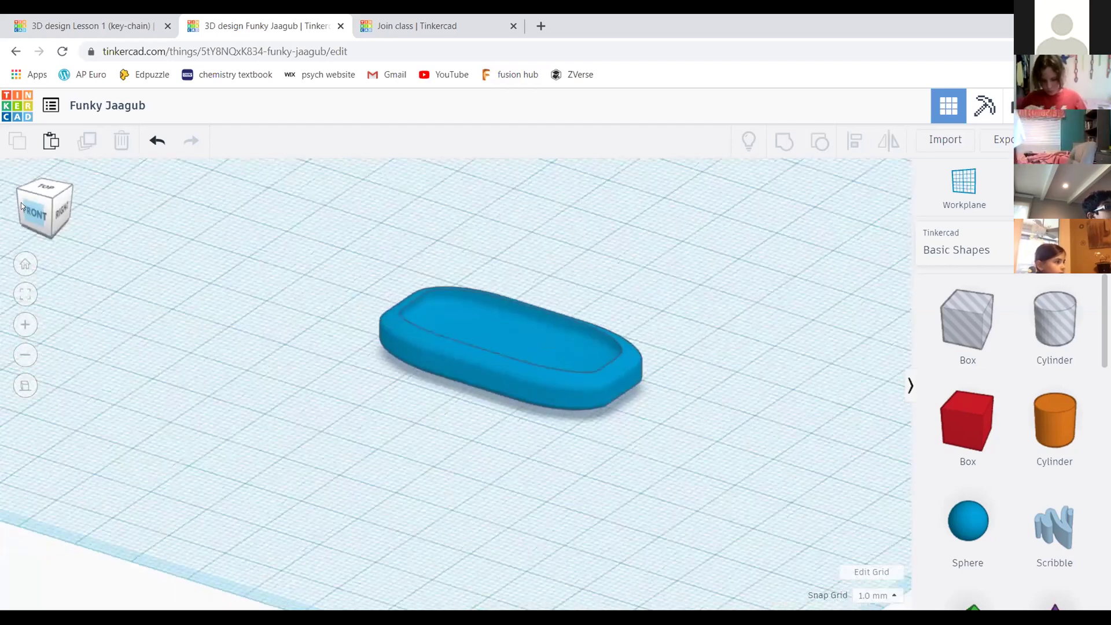
Inspect the grouped keychain from the side, then undo the grouping to separate the hole
right_click_drag(16, 207, 576, 277)
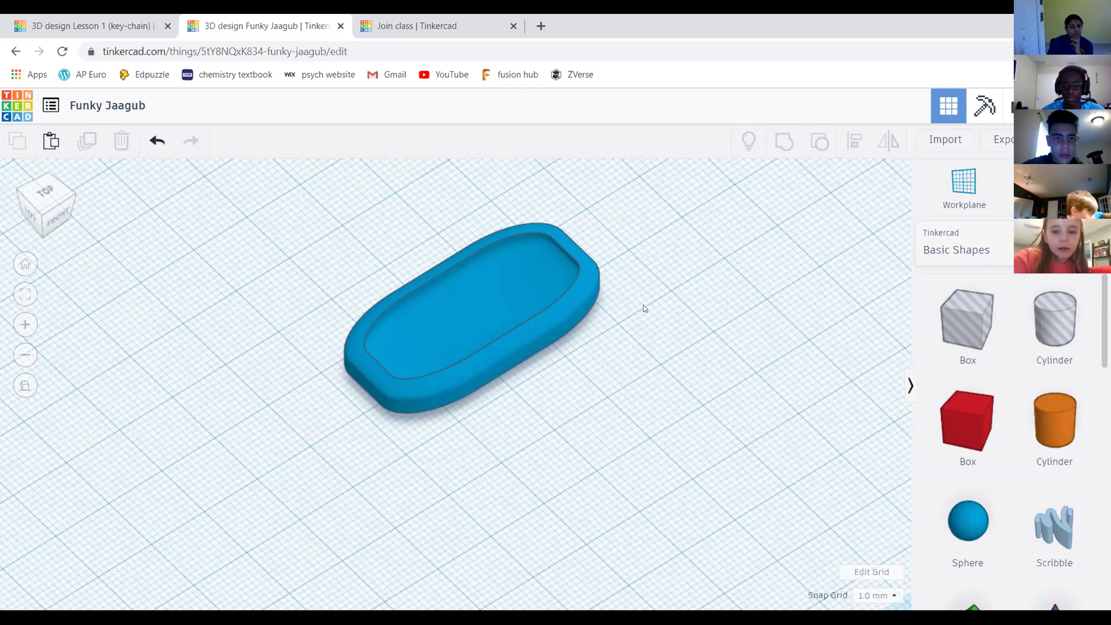
middle_click_drag(678, 310, 714, 322)
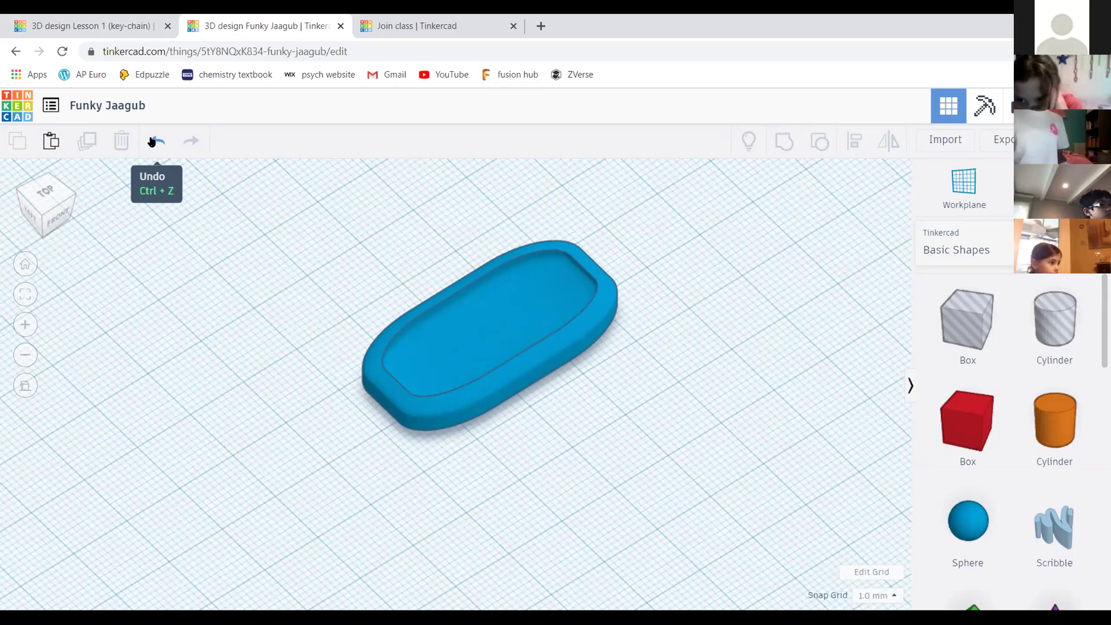
left_click(149, 142)
In front view, lift the striped hole shape 1 mm higher
left_click(52, 217)
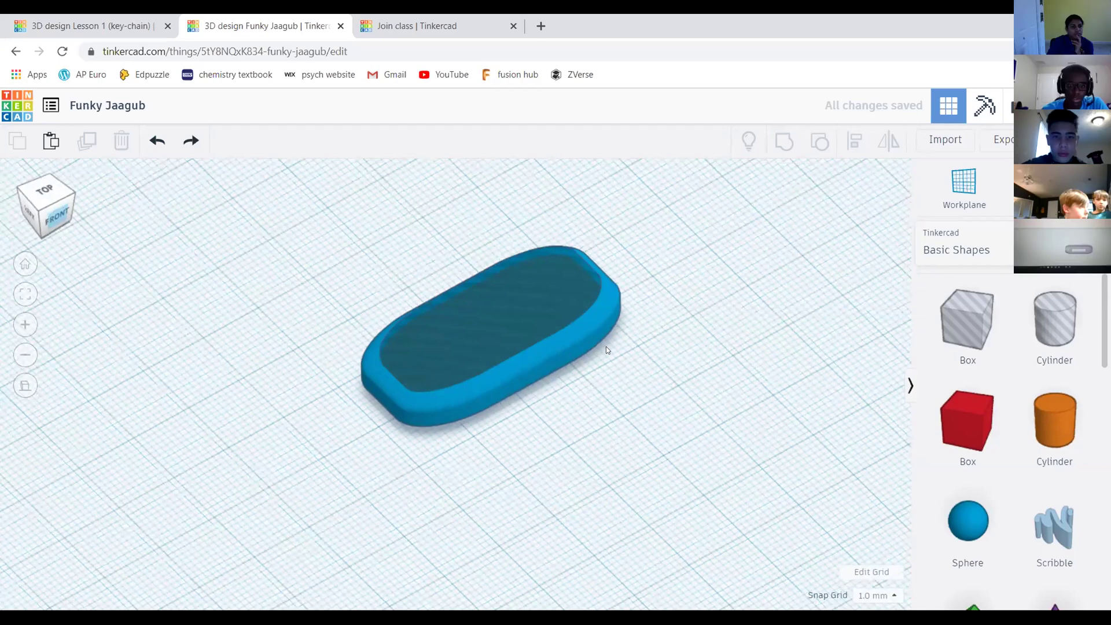
left_click(514, 318)
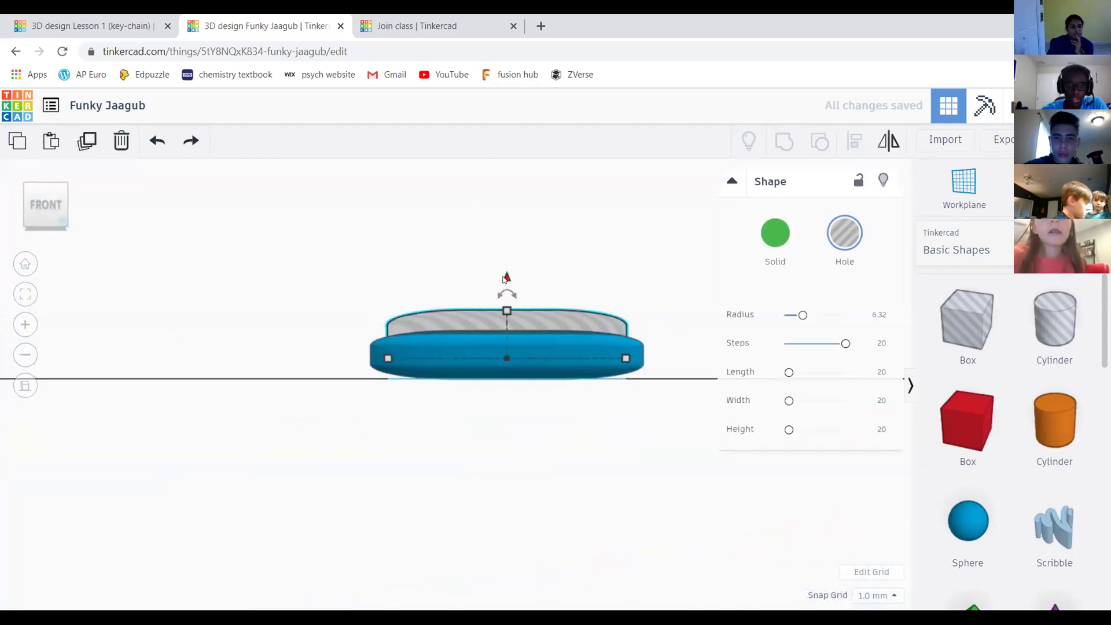
mouse_move(506, 276)
left_mouse_down()
mouse_move(508, 305)
mouse_move(507, 279)
left_mouse_up()
left_click_drag(50, 197, 389, 220)
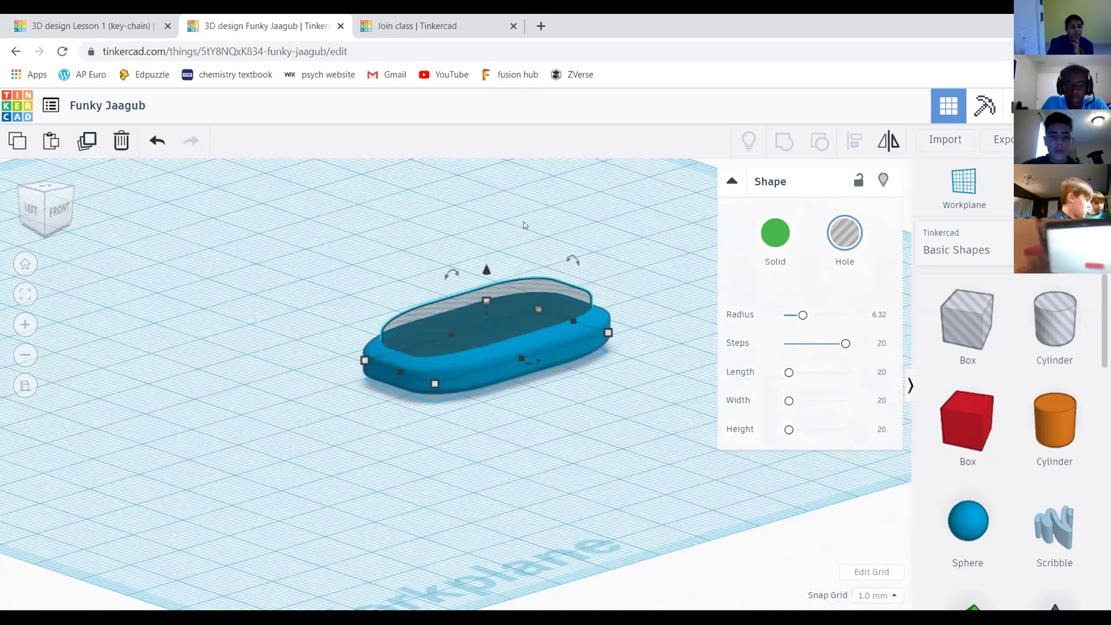
left_click(515, 188)
Return to a top-front view and select the inner hole shape
right_click_drag(615, 243, 606, 220)
scroll(604, 220, "down", 1)
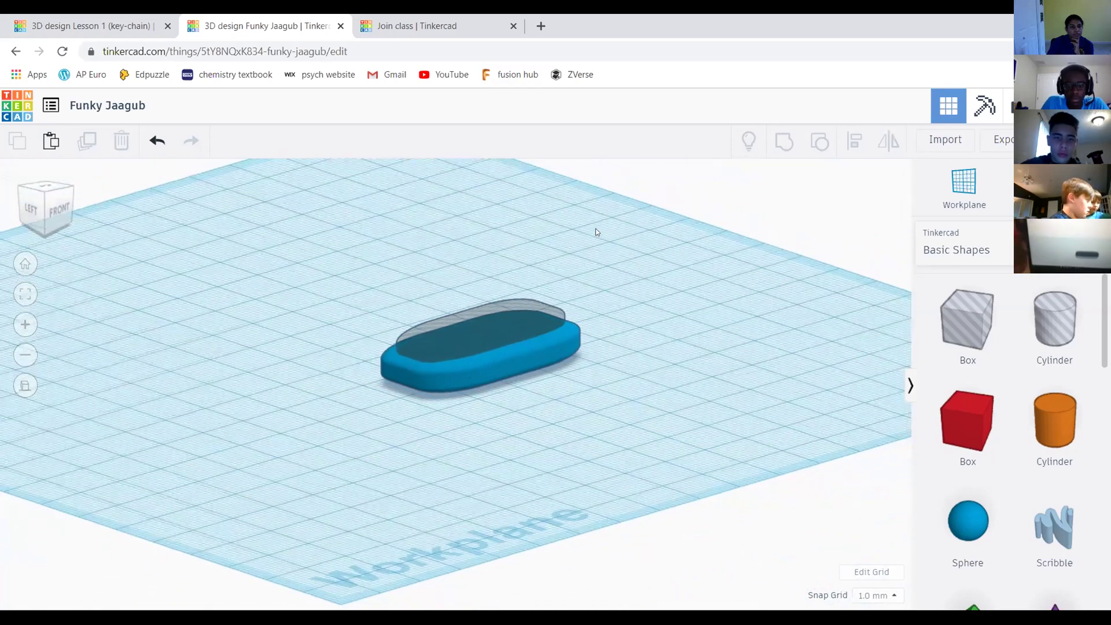
middle_click_drag(596, 228, 590, 241)
left_click(54, 199)
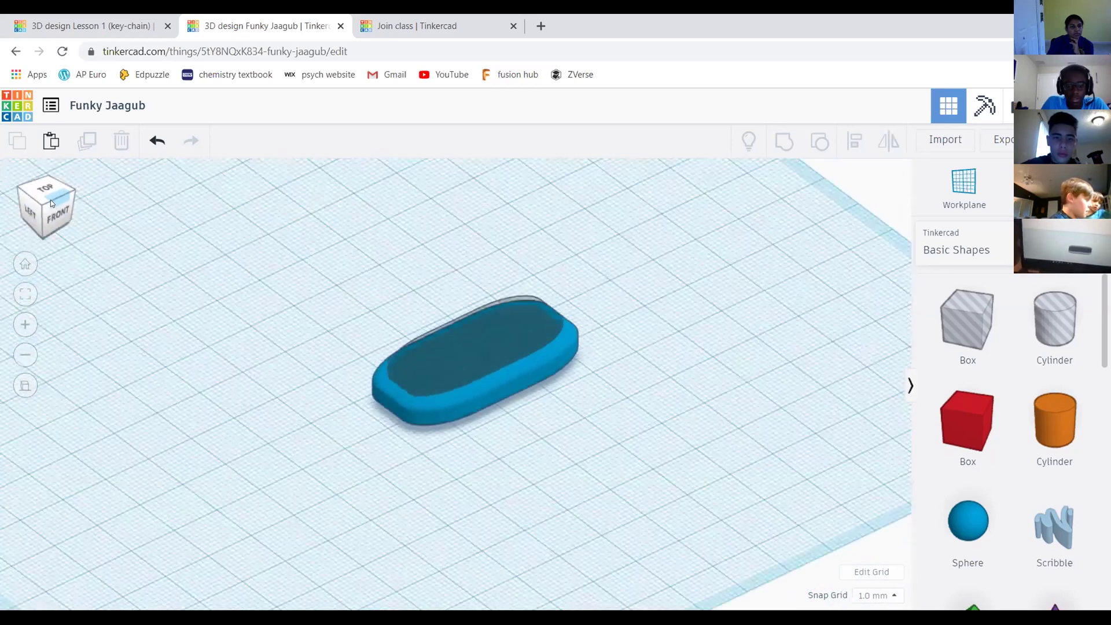
scroll(494, 315, "up", 4)
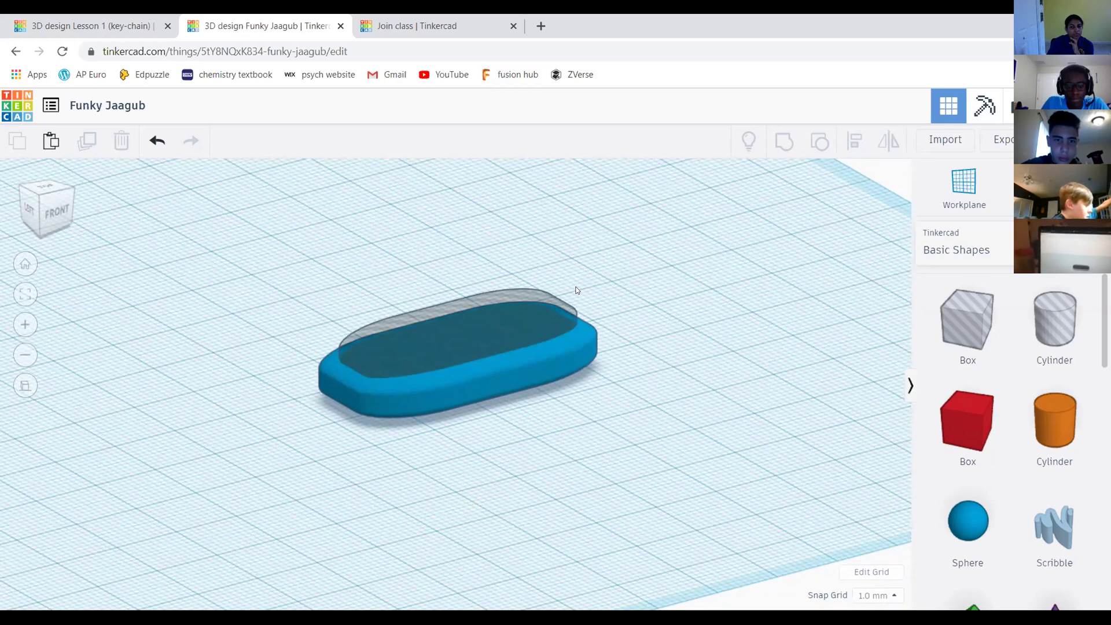
scroll(576, 290, "down", 3)
left_click(395, 361)
Make the inner shape solid green to check its position
left_click(775, 232)
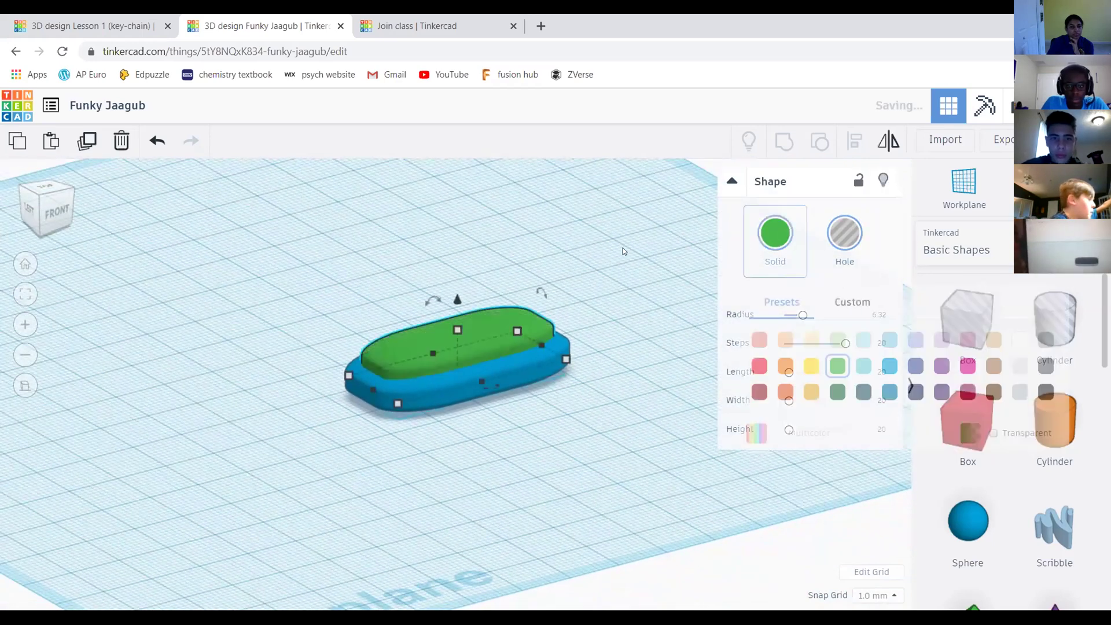
left_click(531, 230)
scroll(471, 340, "up", 5)
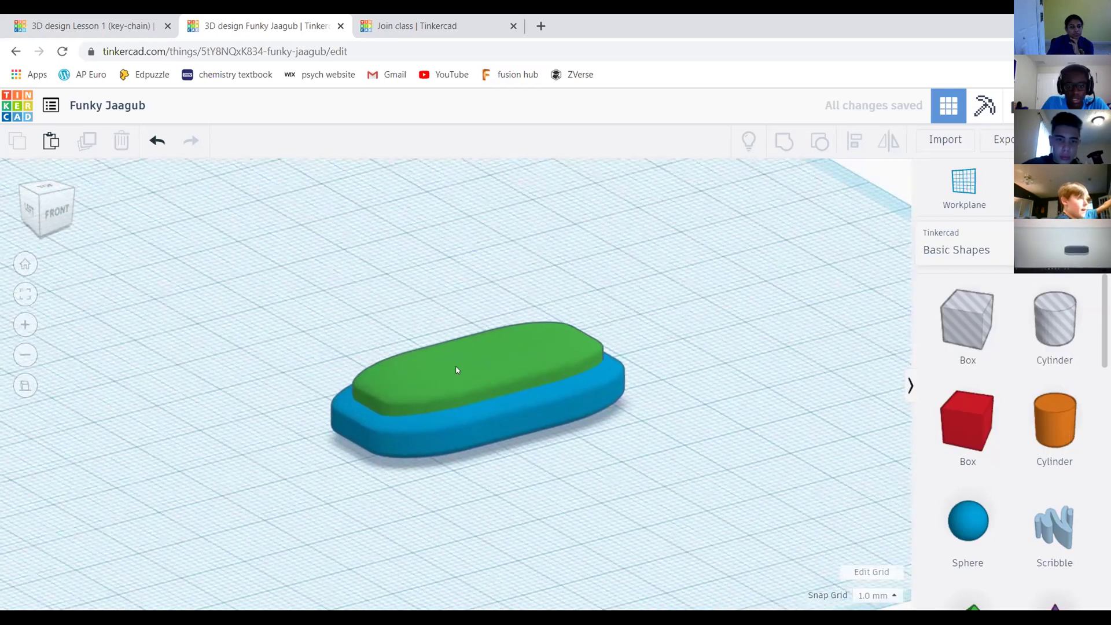
scroll(456, 370, "up", 3)
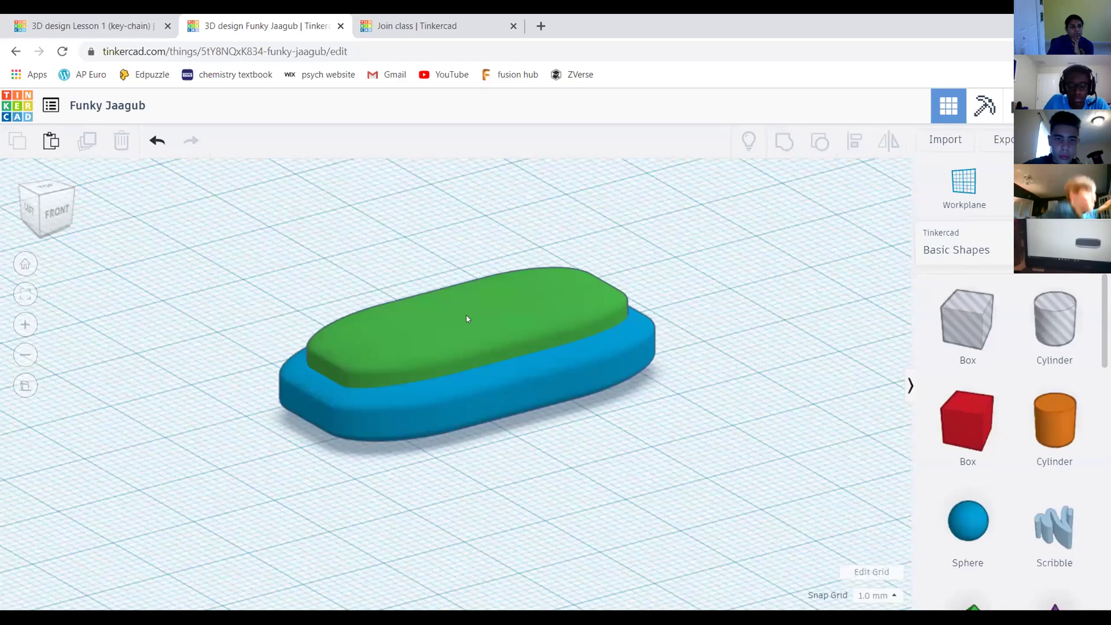
Turn the inner shape back into a hole and box-select all three keychain shapes
left_click(467, 319)
left_click(845, 235)
left_click(602, 223)
left_click_drag(223, 193, 834, 406)
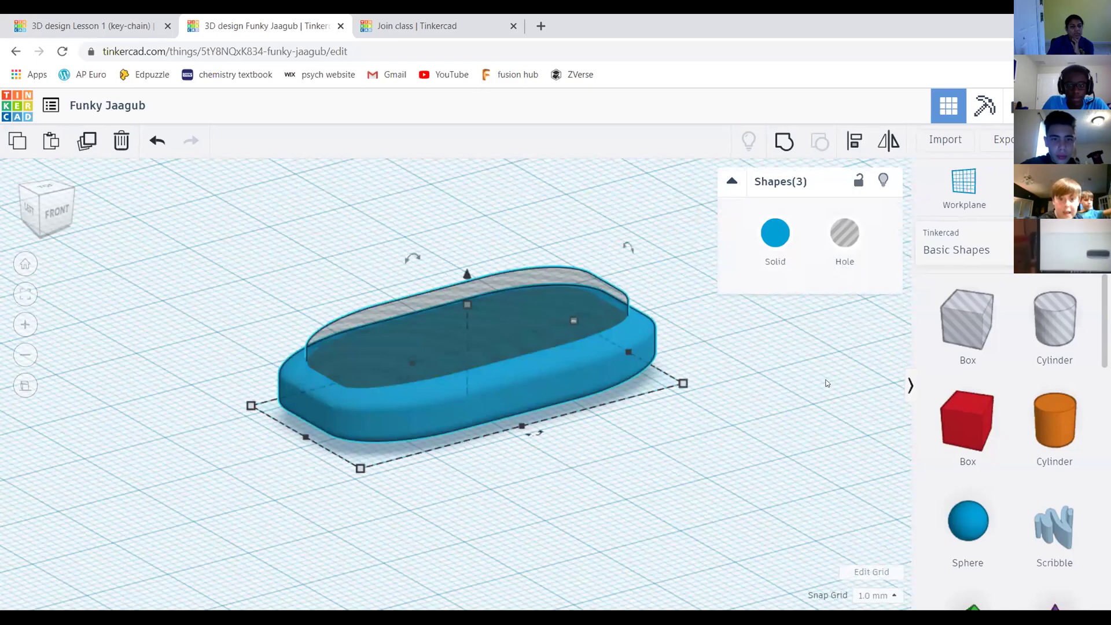
scroll(480, 232, "down", 2)
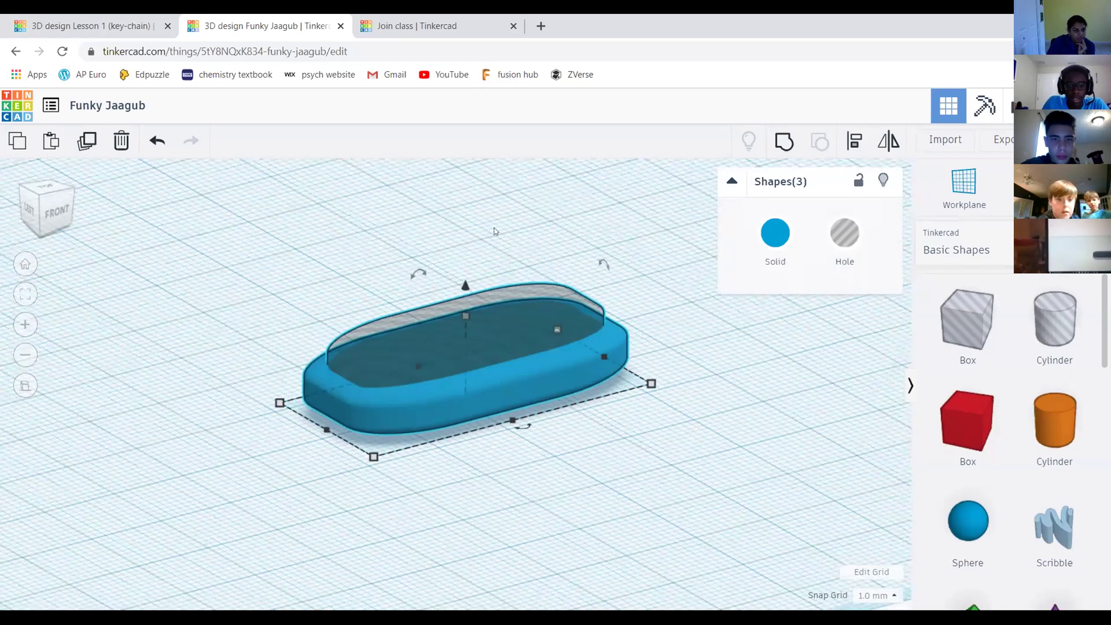
scroll(579, 232, "up", 2)
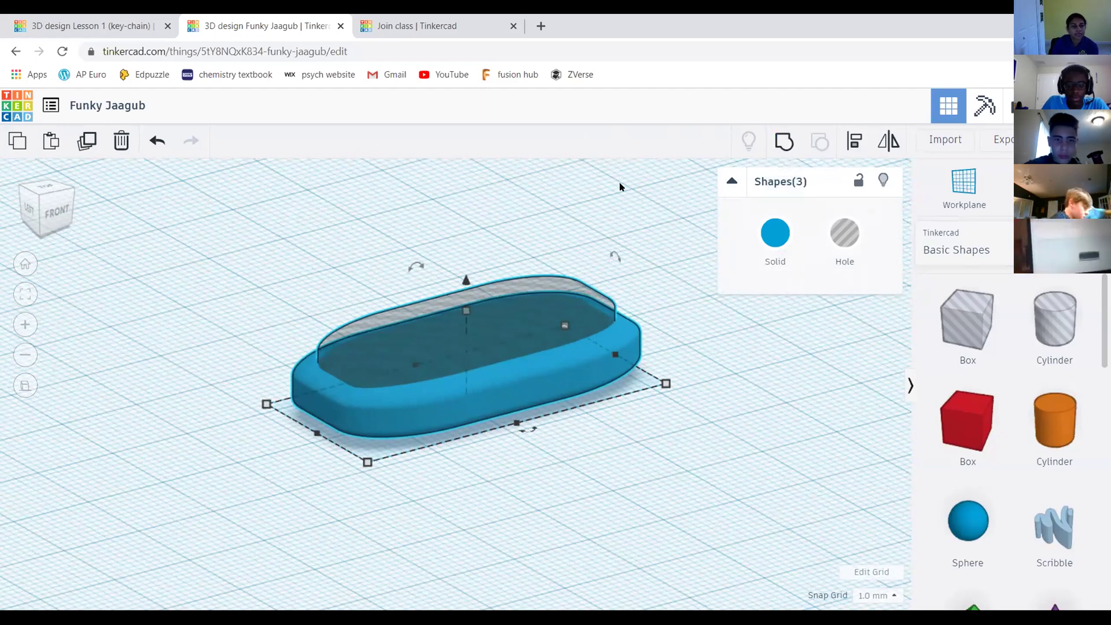
Revert the accidental slab move, then select slab and hole and group them into a recessed tray
left_click(580, 389)
left_click_drag(589, 372, 700, 252)
key("Delete")
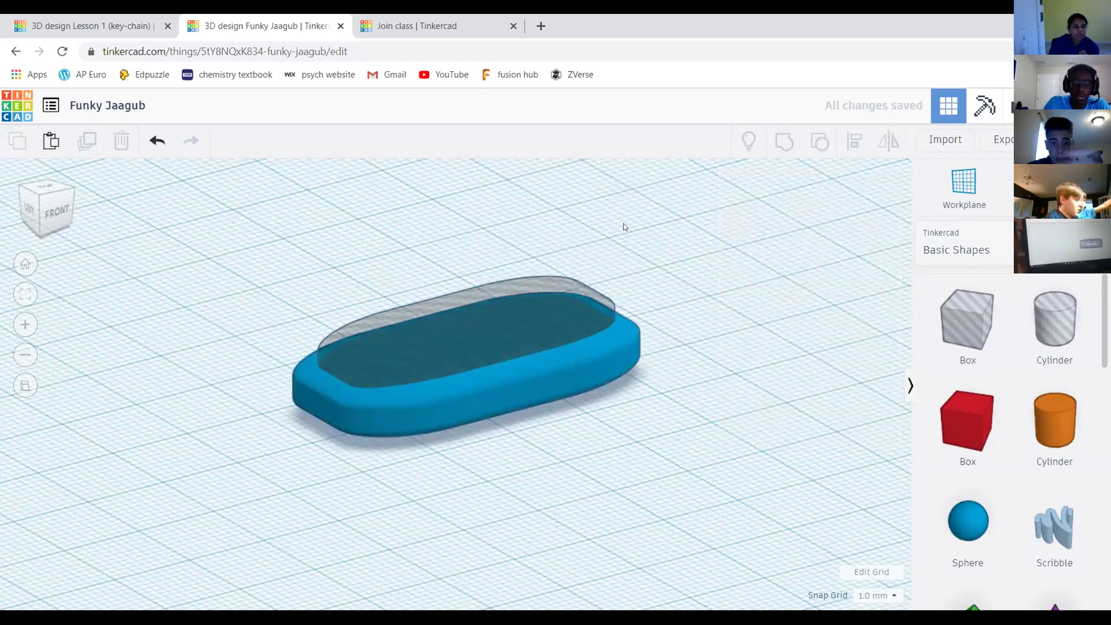
left_click_drag(314, 201, 620, 406)
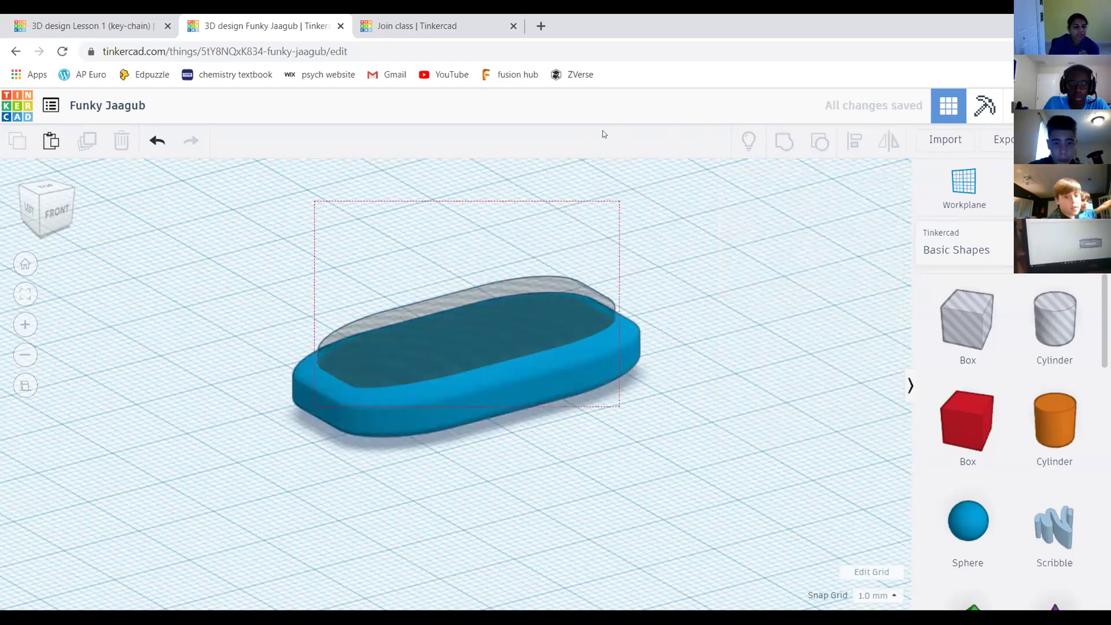
left_click_drag(602, 134, 614, 139)
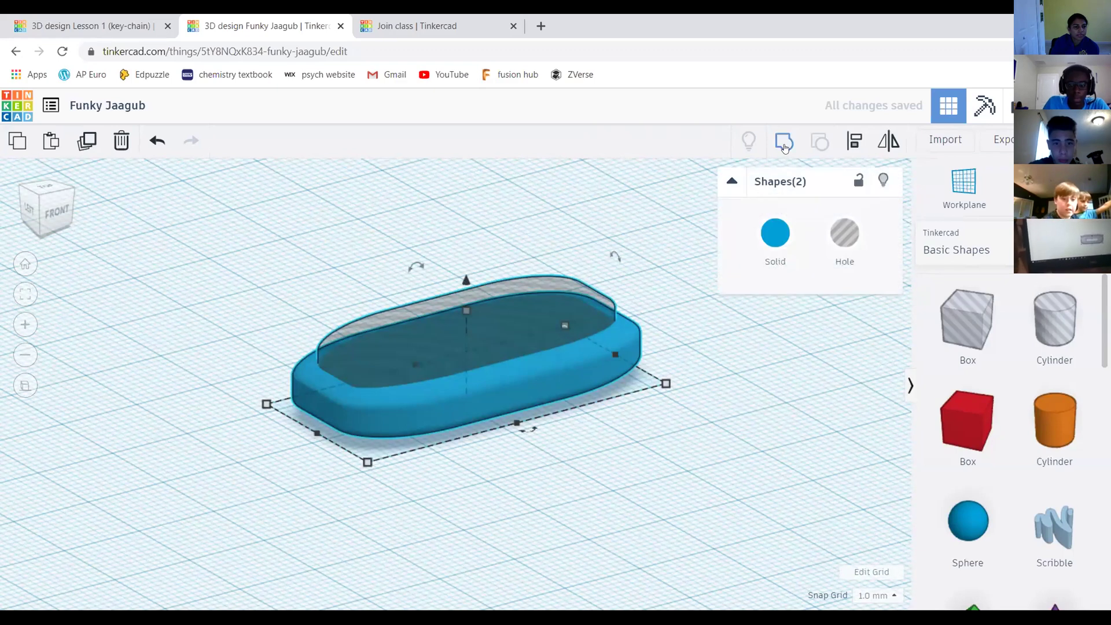
left_click(788, 149)
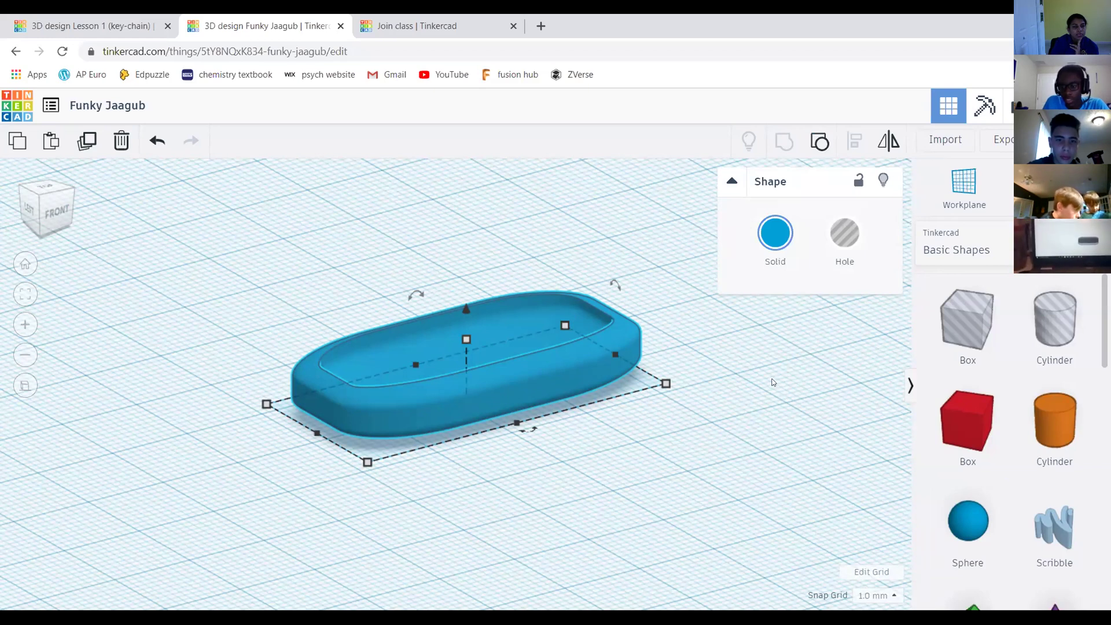
middle_click_drag(743, 395, 715, 390)
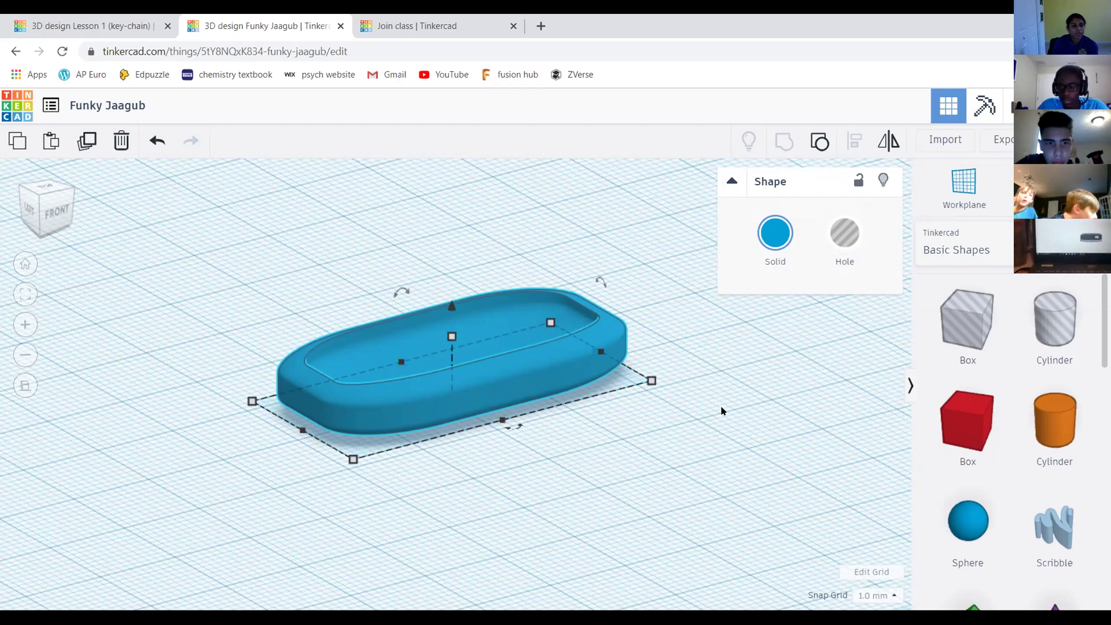
mouse_move(652, 380)
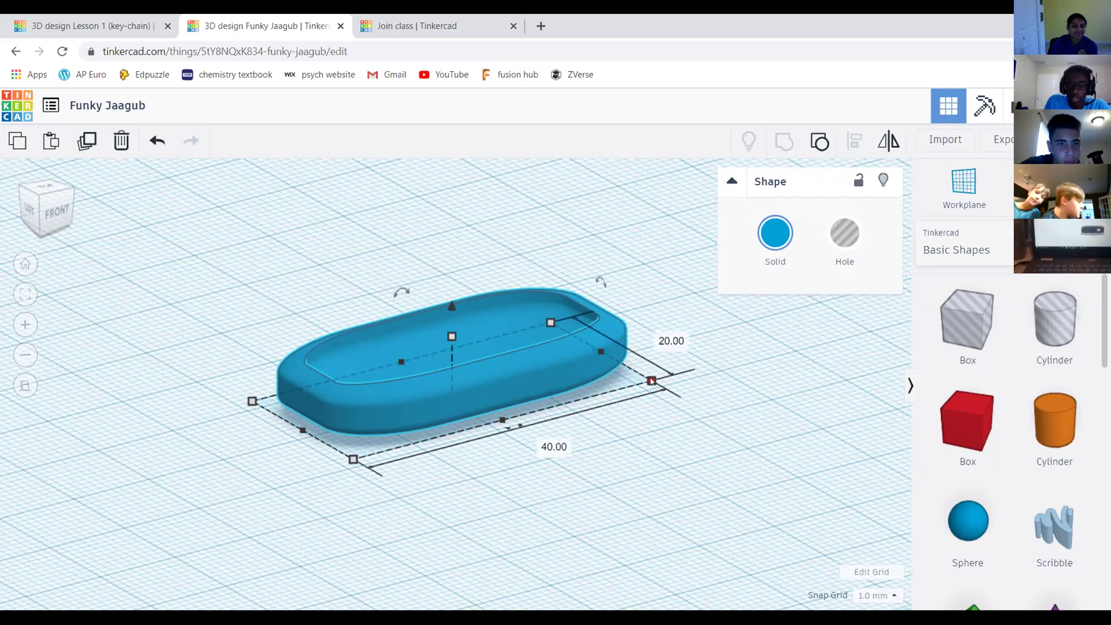
middle_click_drag(652, 380, 644, 359)
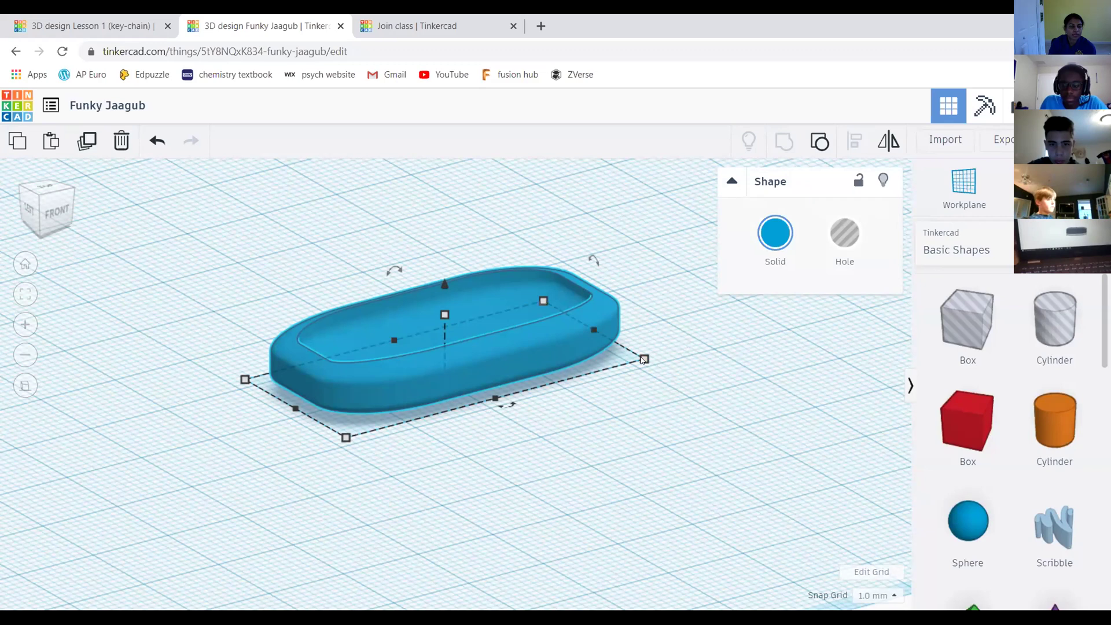
mouse_move(636, 360)
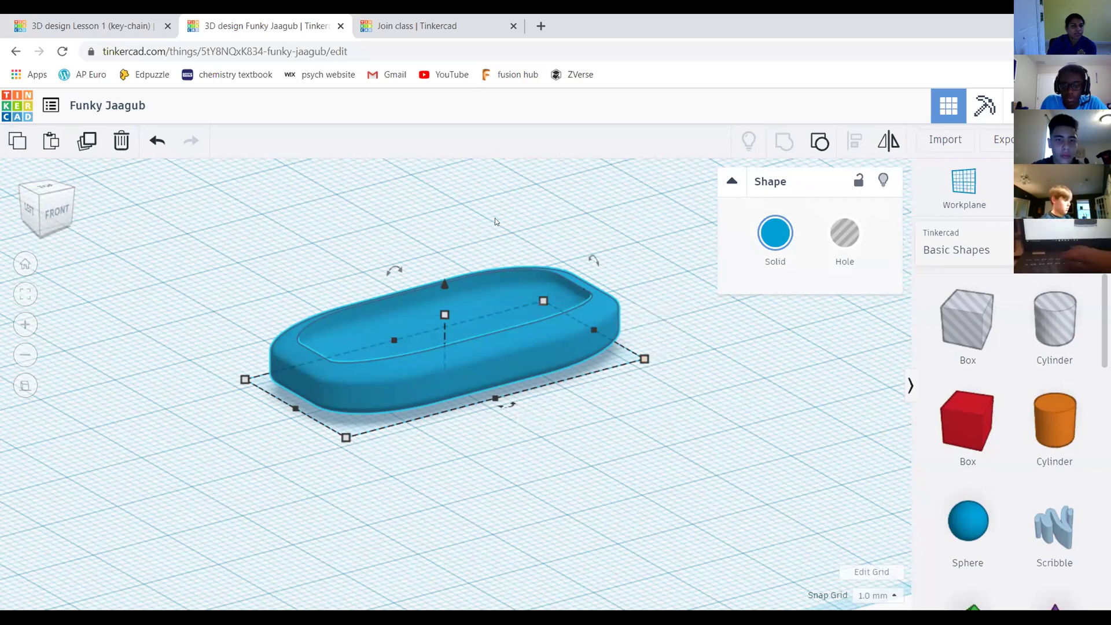
Try lifting the slab 3 mm in front view, undo it, and undo the grouping
scroll(445, 283, "up", 1)
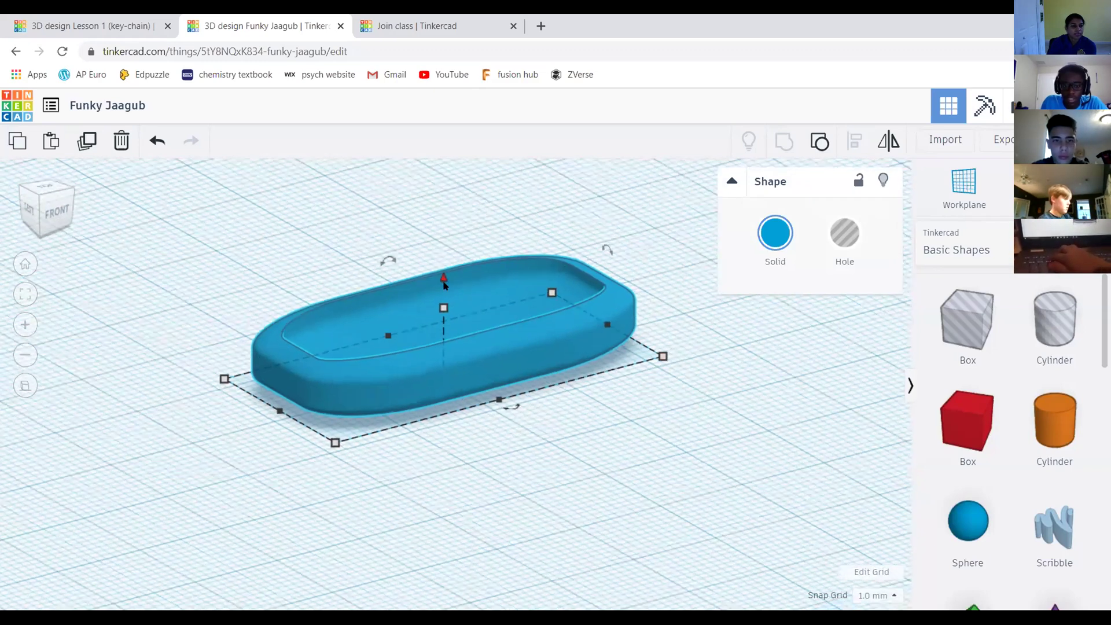
scroll(445, 284, "up", 1)
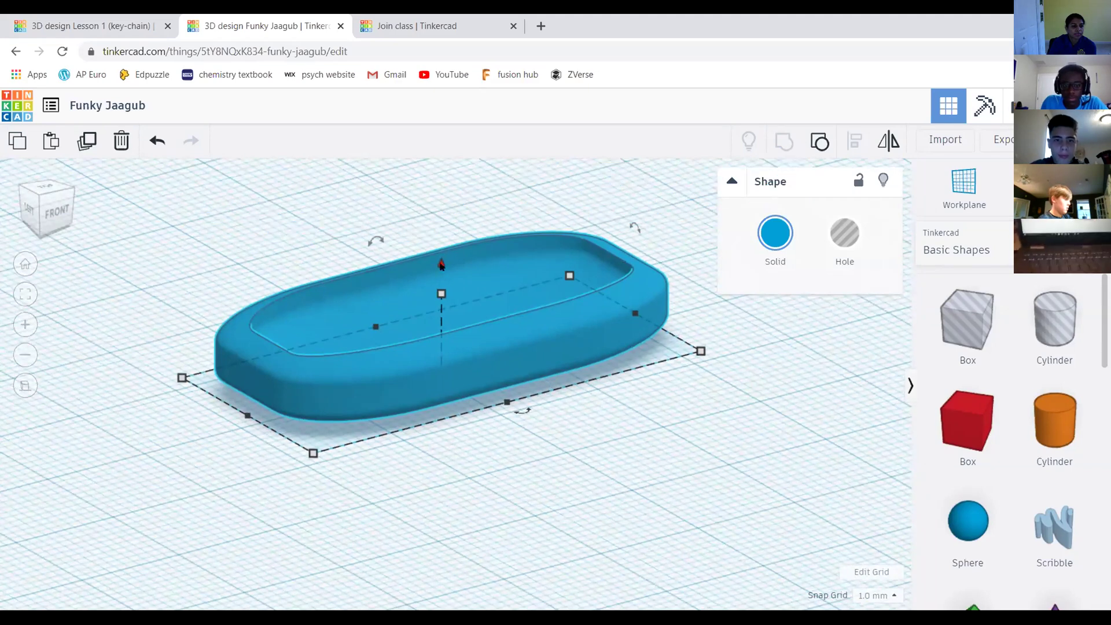
scroll(762, 362, "down", 2)
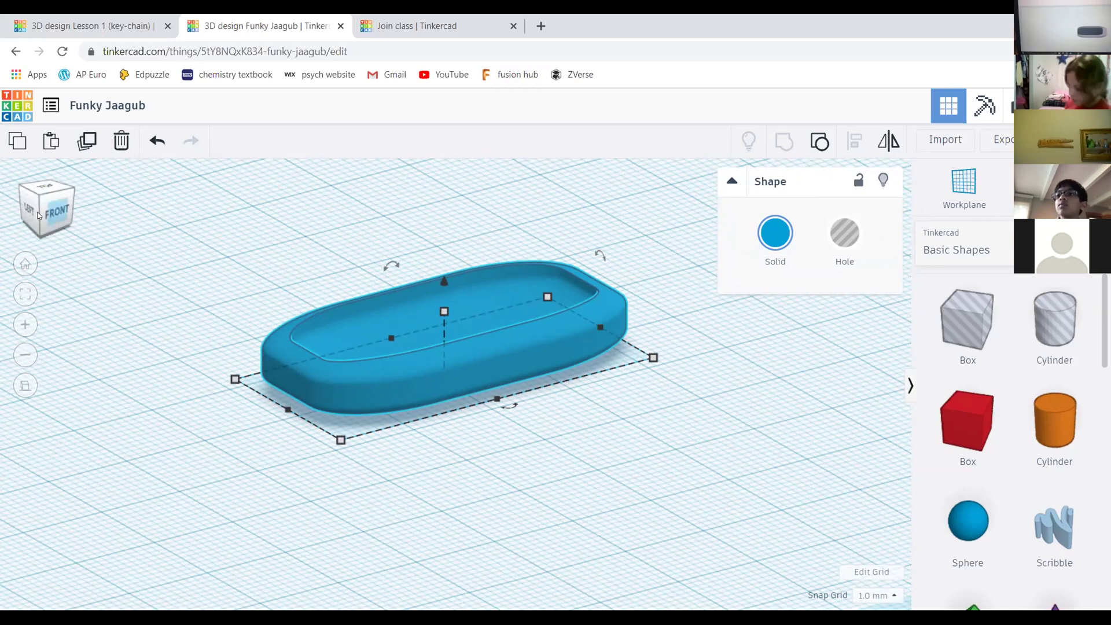
left_click(56, 212)
left_click_drag(477, 297, 466, 272)
key("ctrl+z")
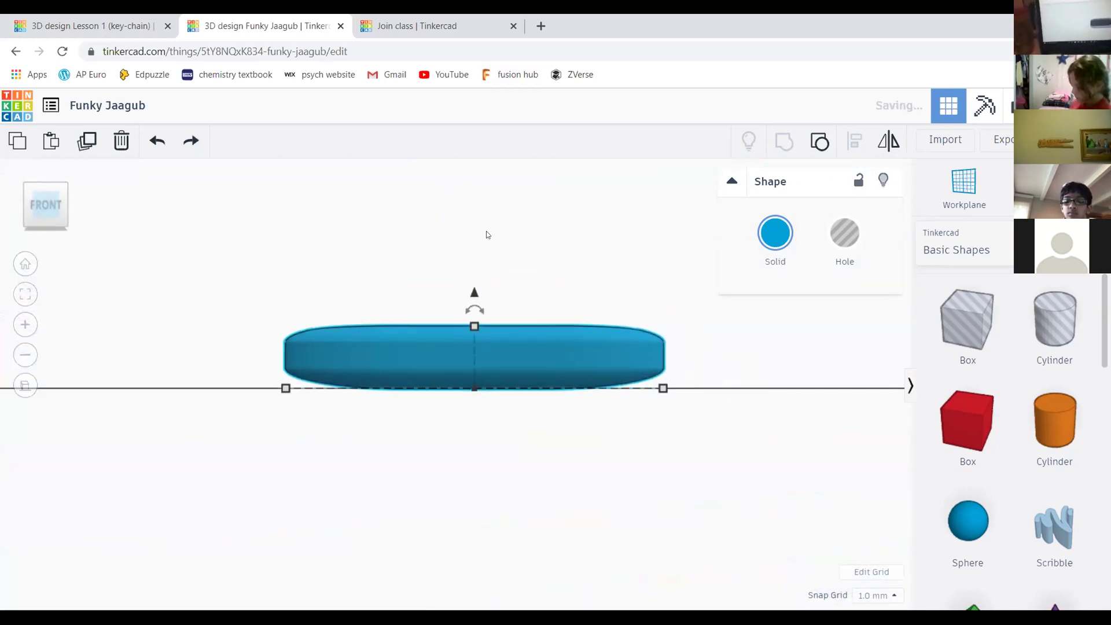
left_click(487, 230)
left_click(52, 211)
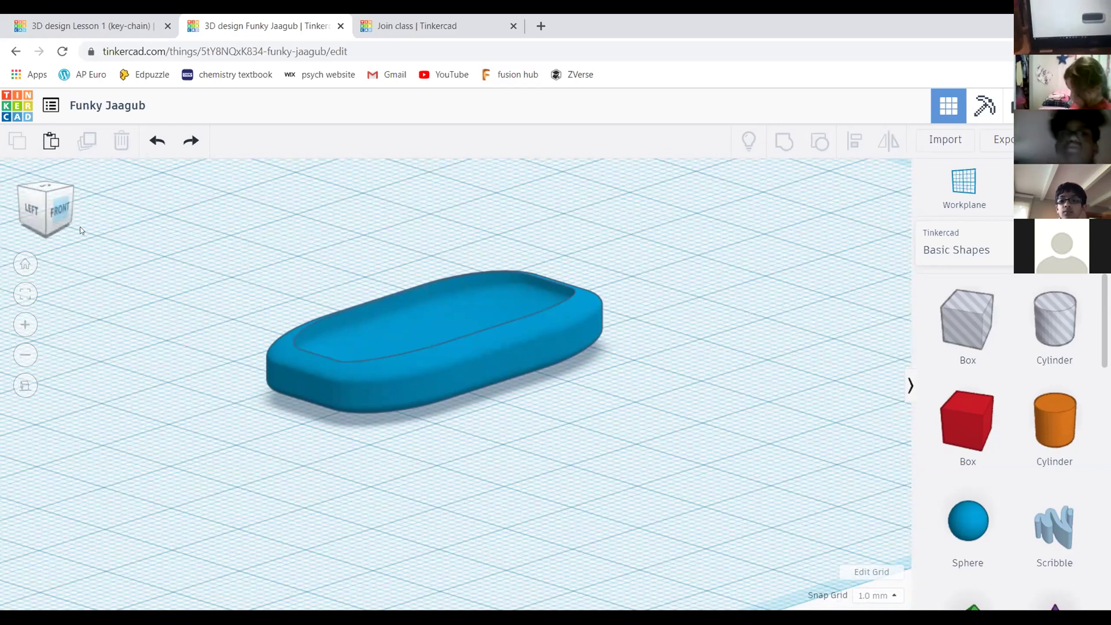
key("ctrl+z")
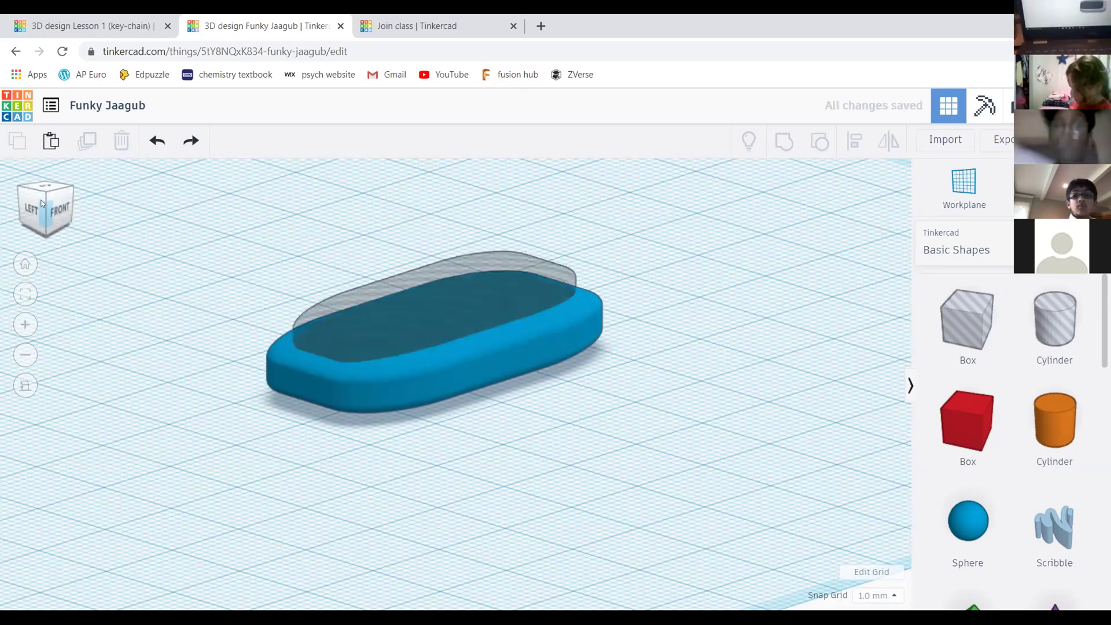
In Top view, drag the grey hole shape around inside the blue body
left_click(33, 203)
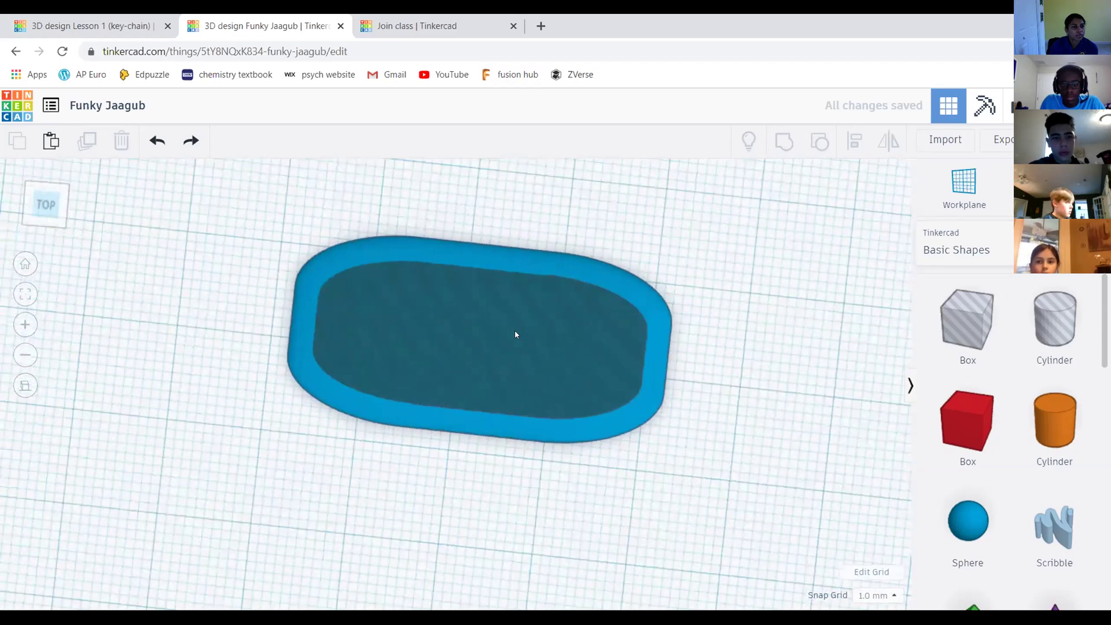
left_click(483, 325)
left_click_drag(483, 326, 507, 340)
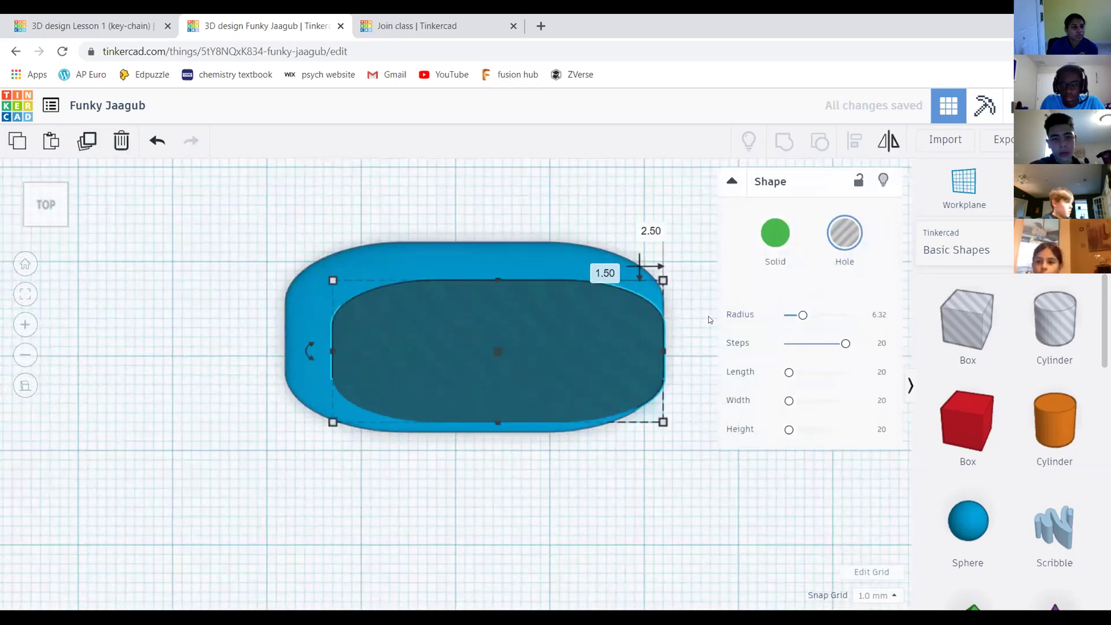
left_click_drag(578, 352, 555, 340)
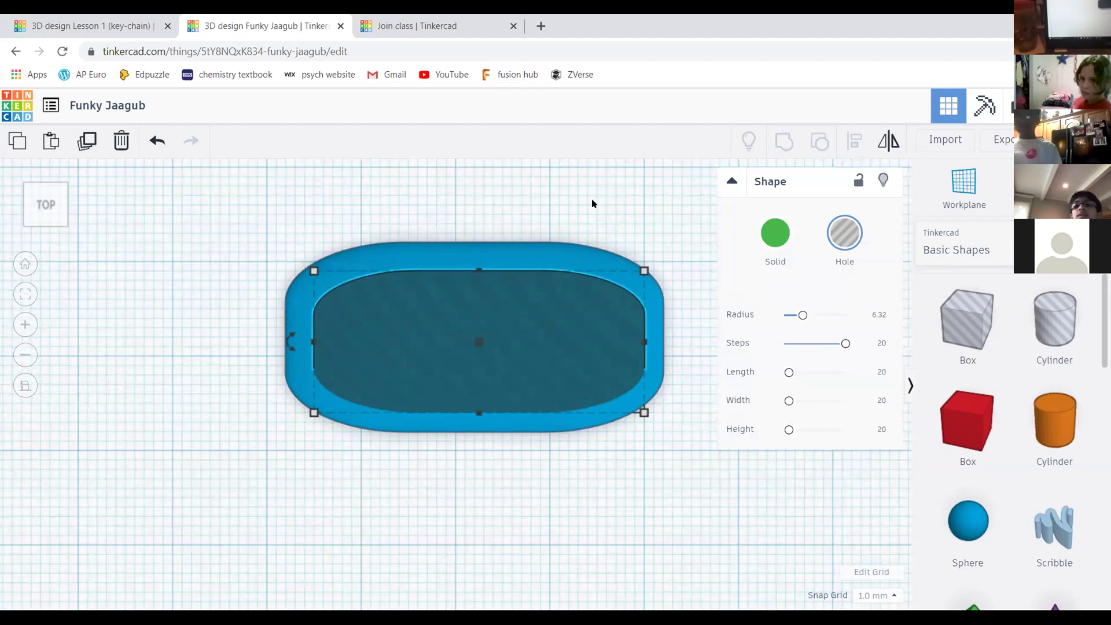
Undo the last hole move, rotate the top view 90 degrees, and box-select both shapes
left_click_drag(57, 207, 42, 179)
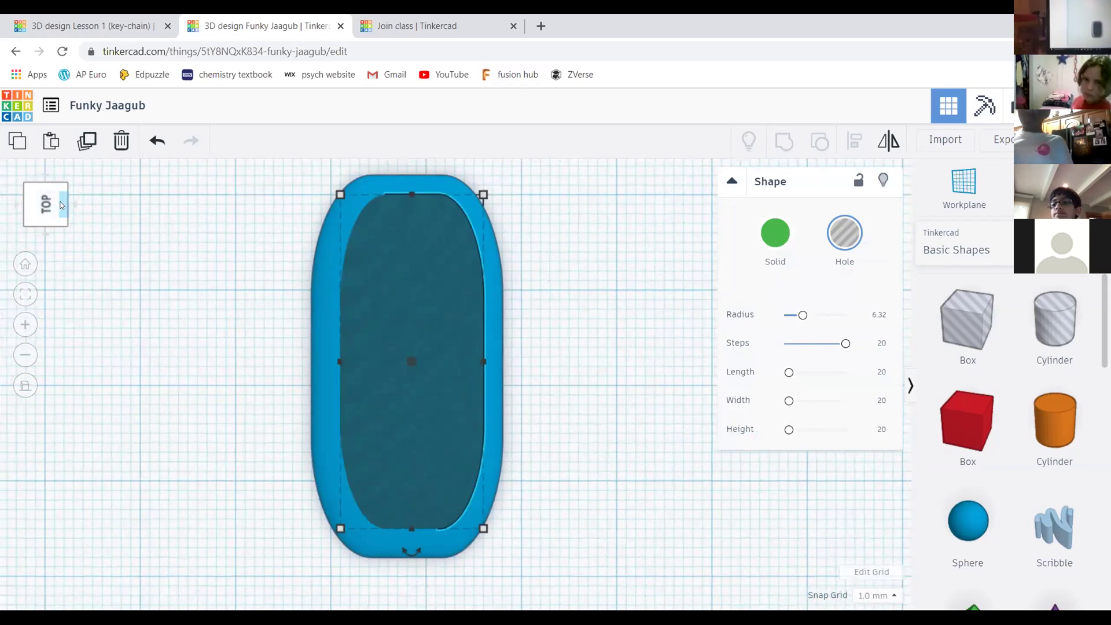
left_click(60, 204)
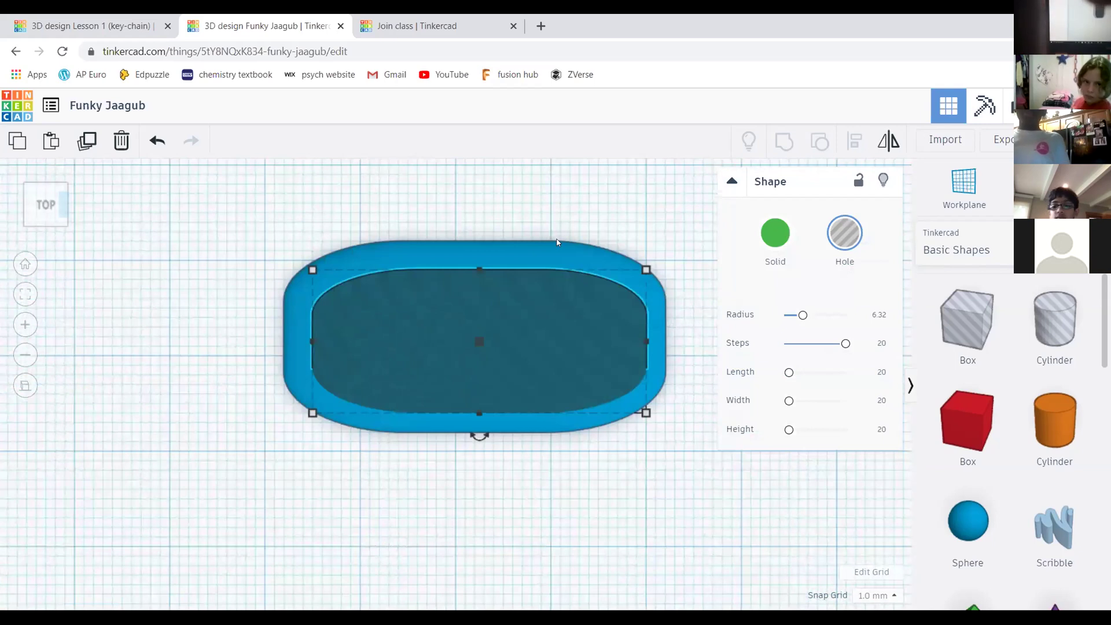
key("ctrl+z")
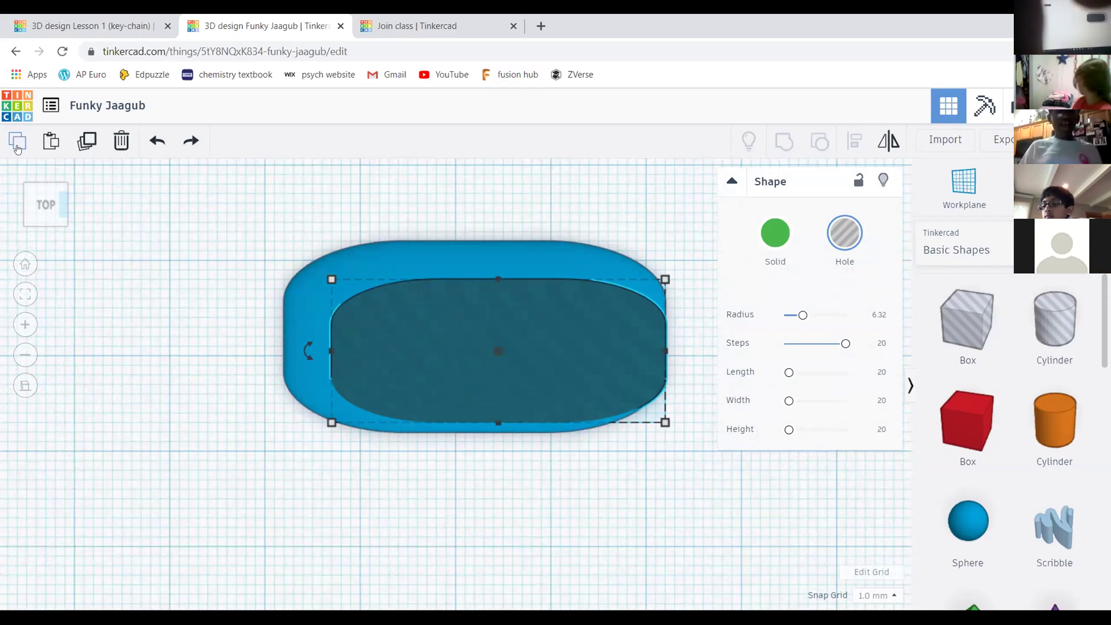
left_click(46, 200)
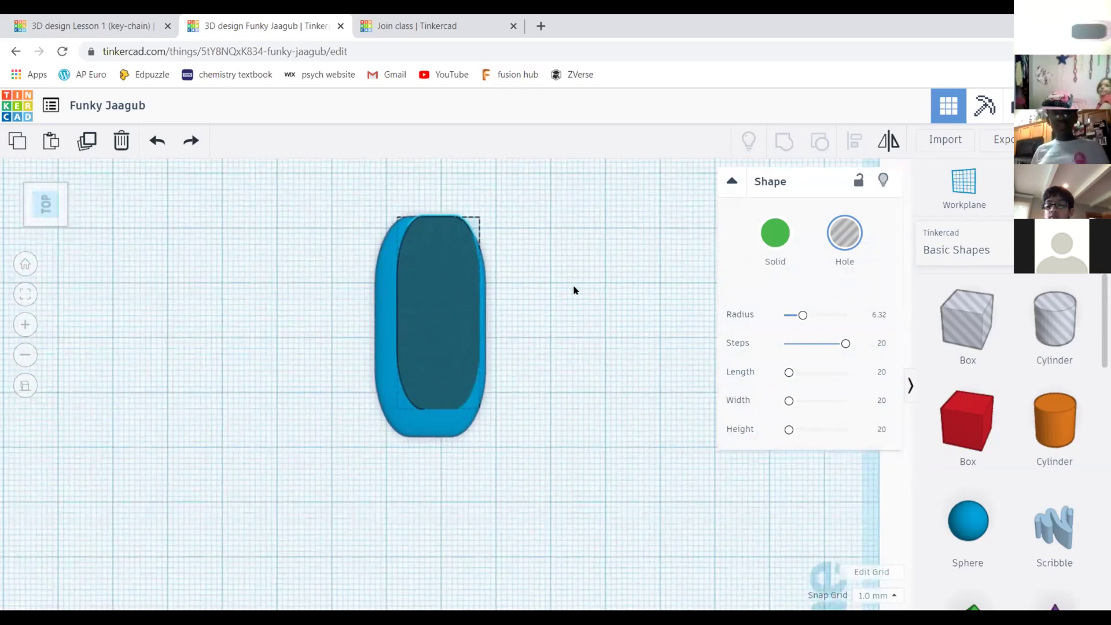
left_click_drag(314, 172, 541, 454)
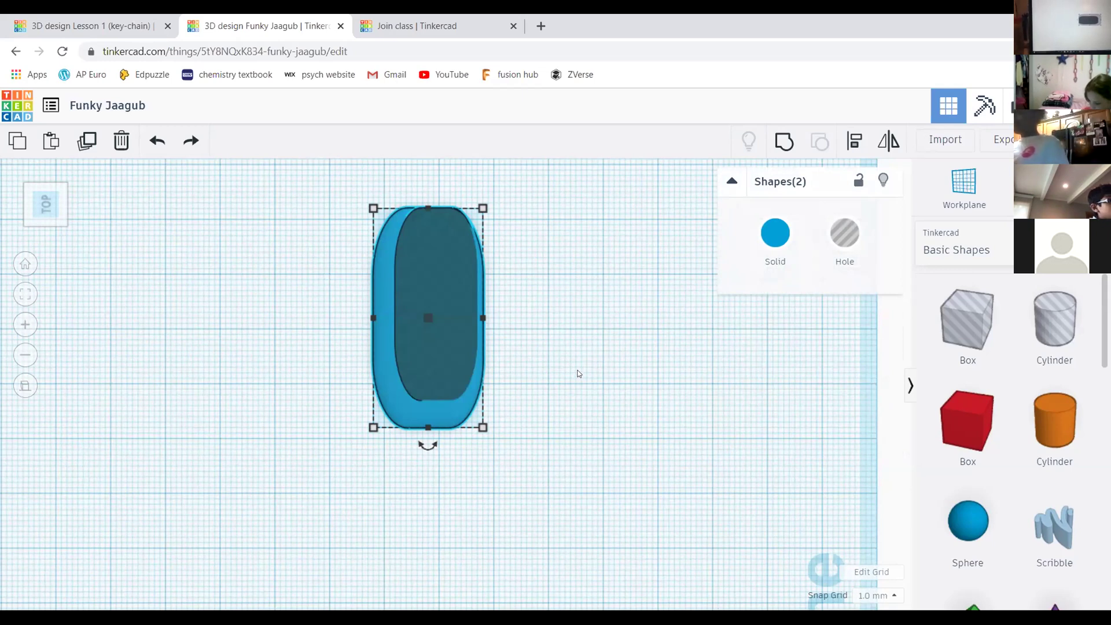
Centre the hole within the body across both width and length with Align
scroll(571, 300, "up", 2)
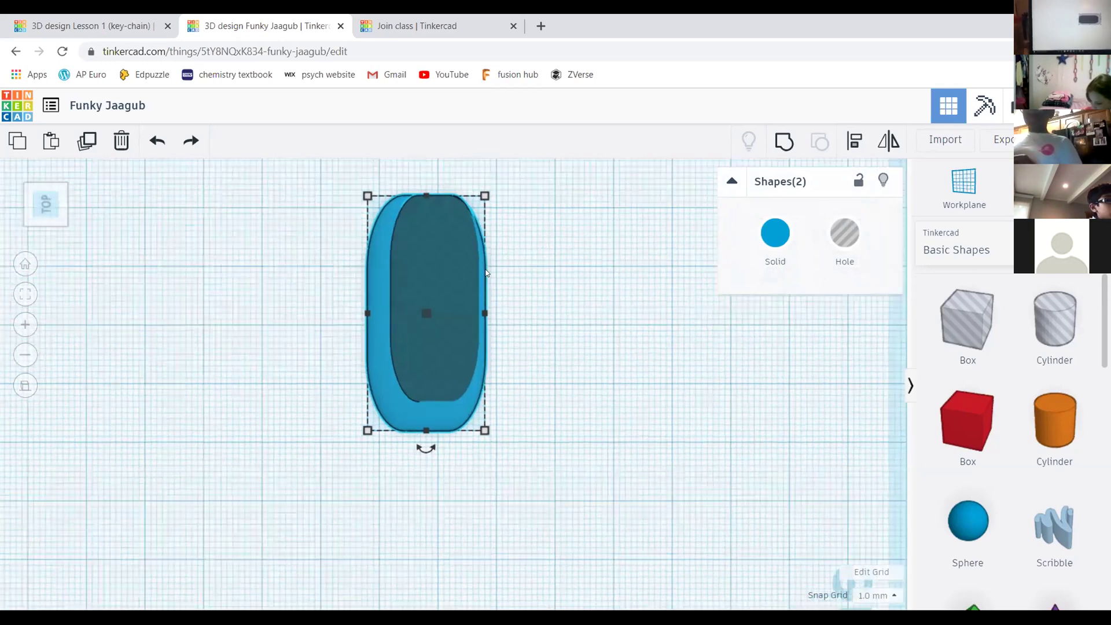
scroll(618, 205, "down", 1)
left_click(855, 140)
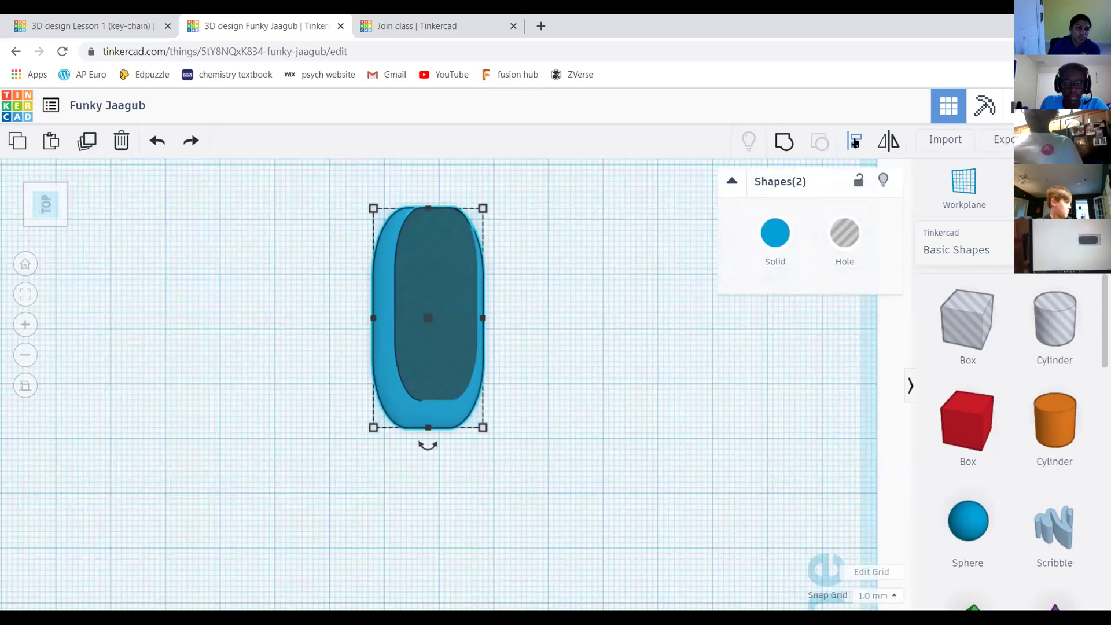
left_click(428, 190)
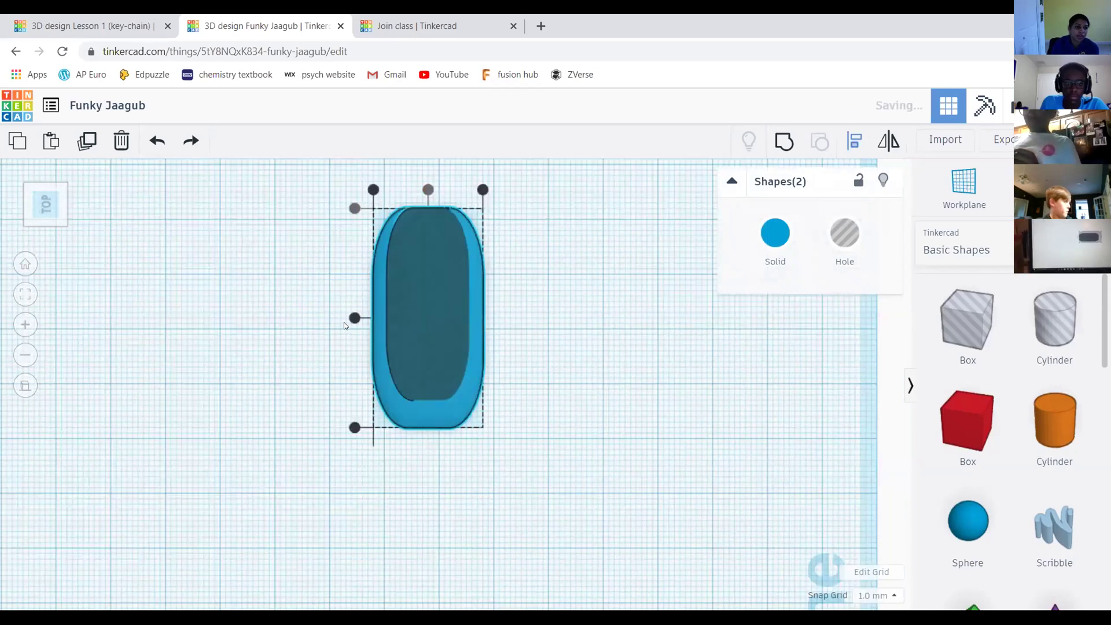
left_click(355, 318)
left_click(663, 305)
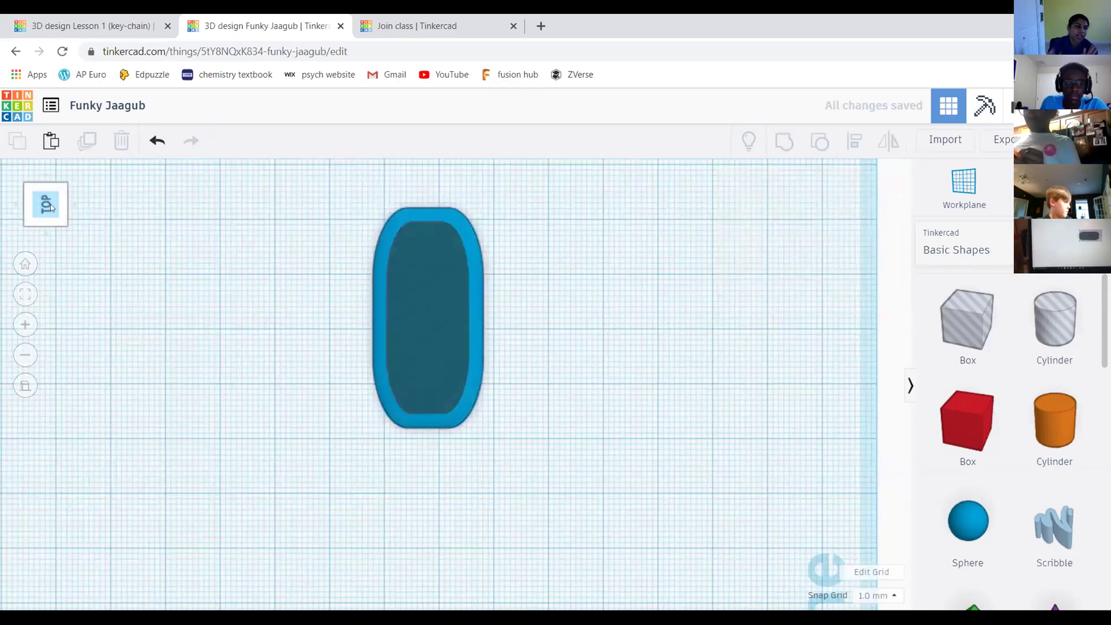
Box-select the hole and body and group them into one hollowed slab
left_click(33, 192)
left_click(25, 264)
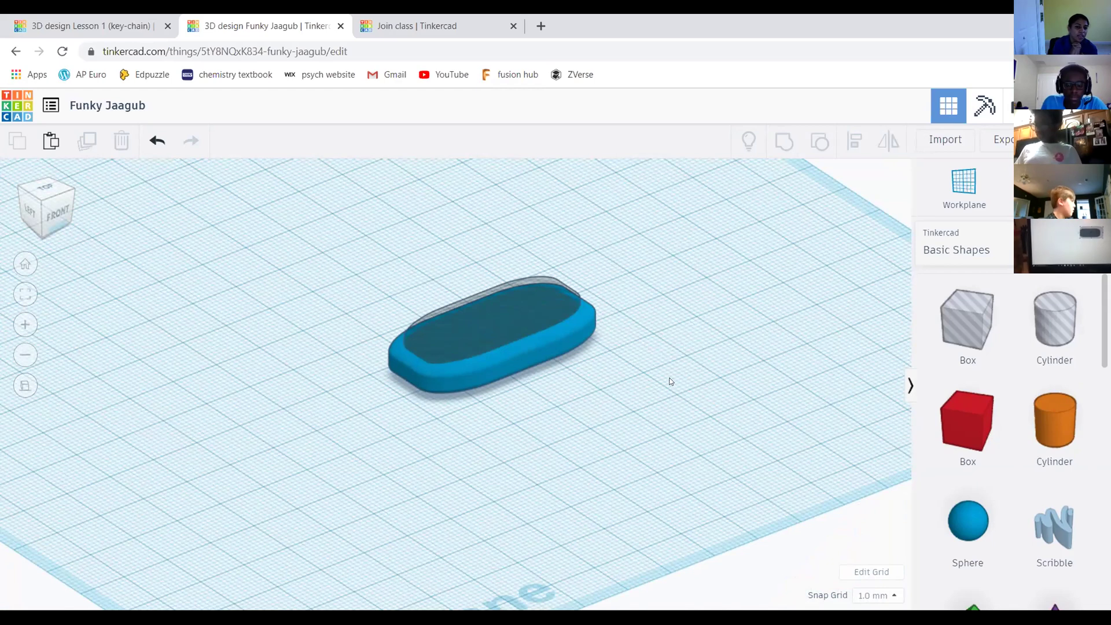
middle_click_drag(700, 325, 697, 347)
middle_click_drag(307, 272, 289, 204)
left_click_drag(281, 206, 675, 418)
middle_click_drag(558, 206, 558, 224)
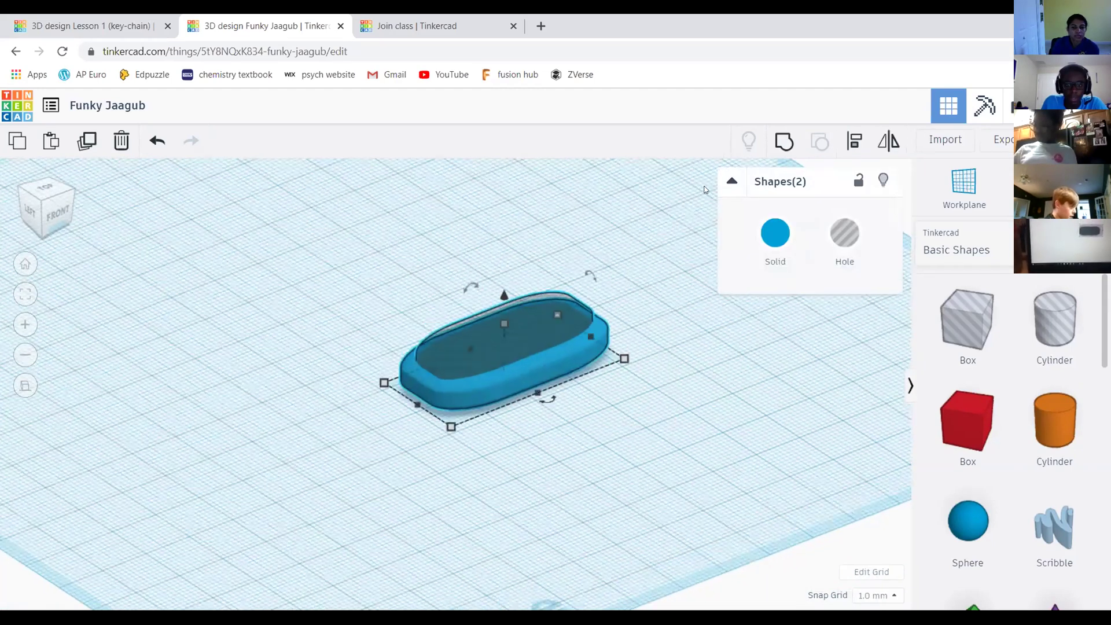
left_click(782, 139)
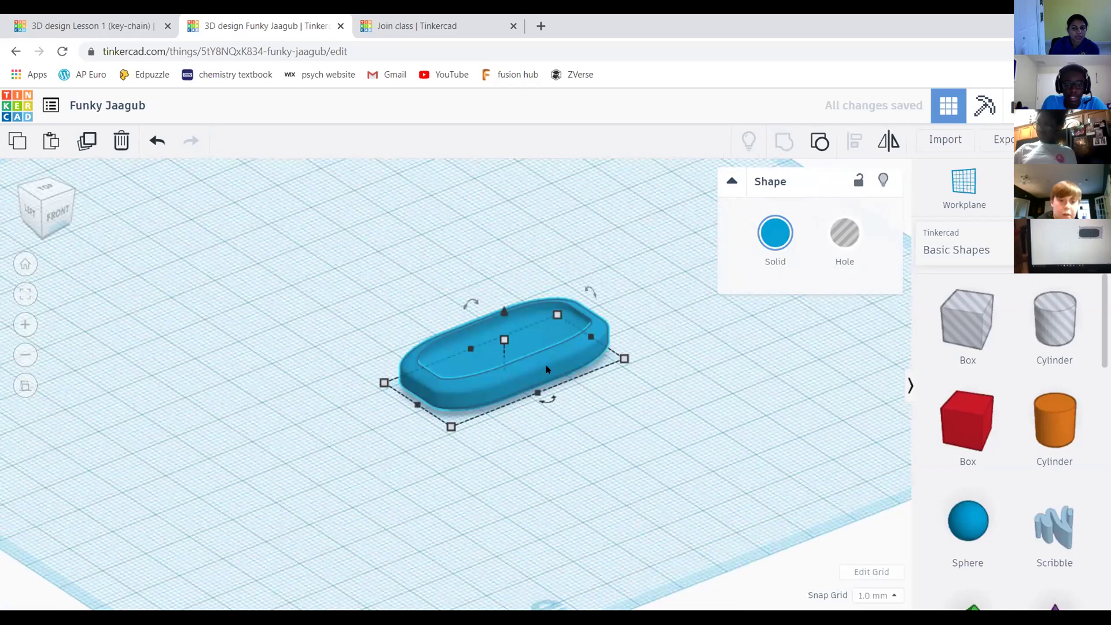
In front view, try raising the keychain, then undo so it rests at zero elevation
left_click(46, 194)
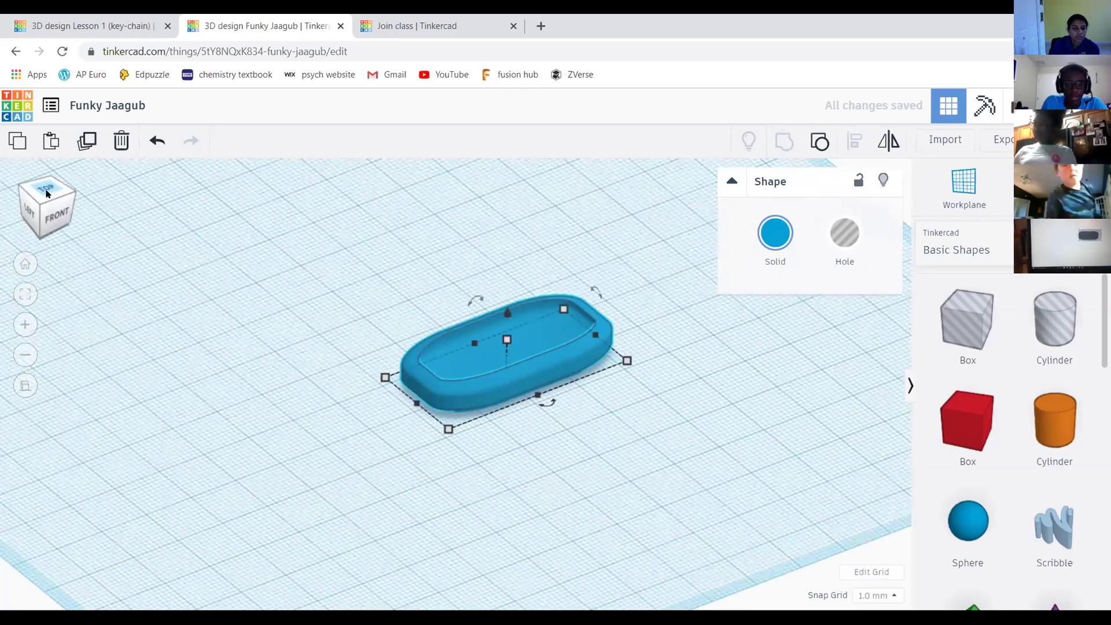
left_click_drag(48, 195, 171, 220)
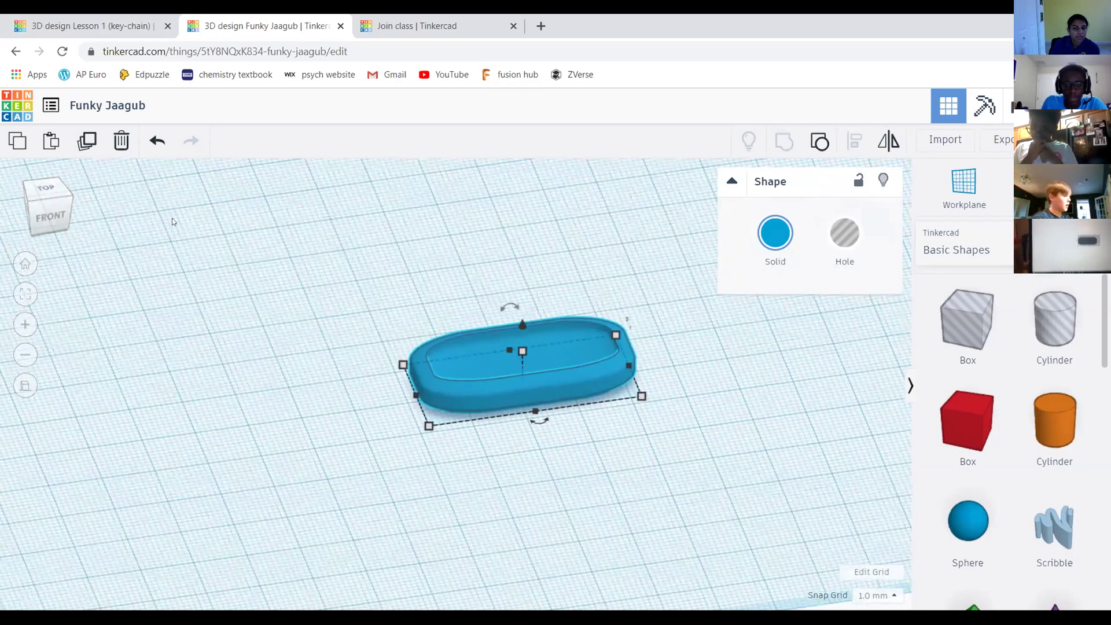
left_click(47, 219)
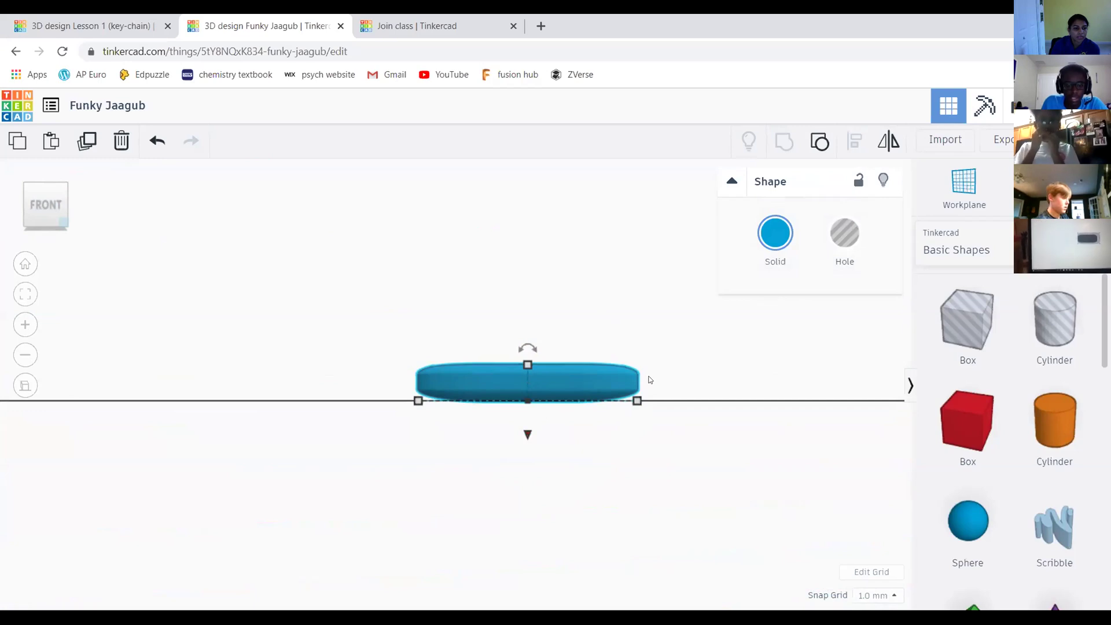
left_click(558, 383)
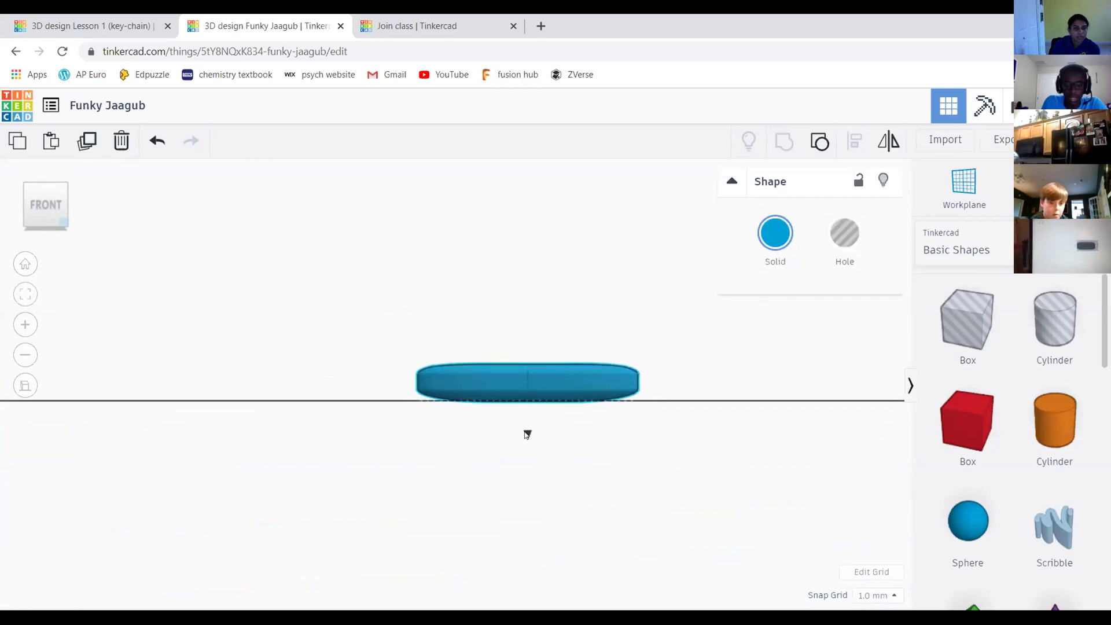
left_click_drag(528, 435, 541, 415)
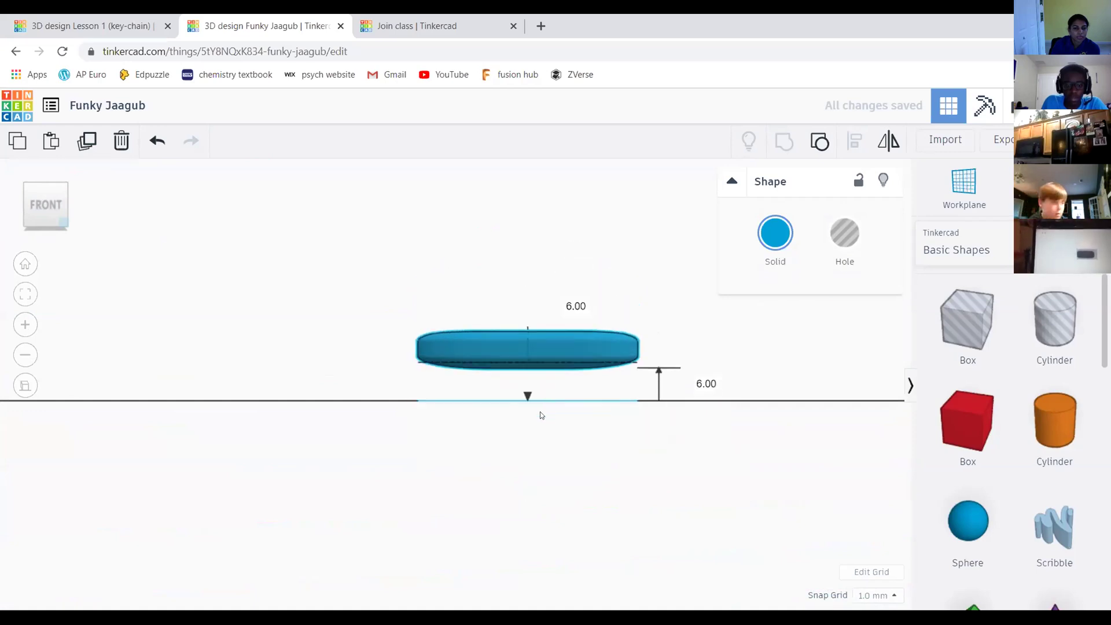
left_click(339, 241)
key("ctrl+z")
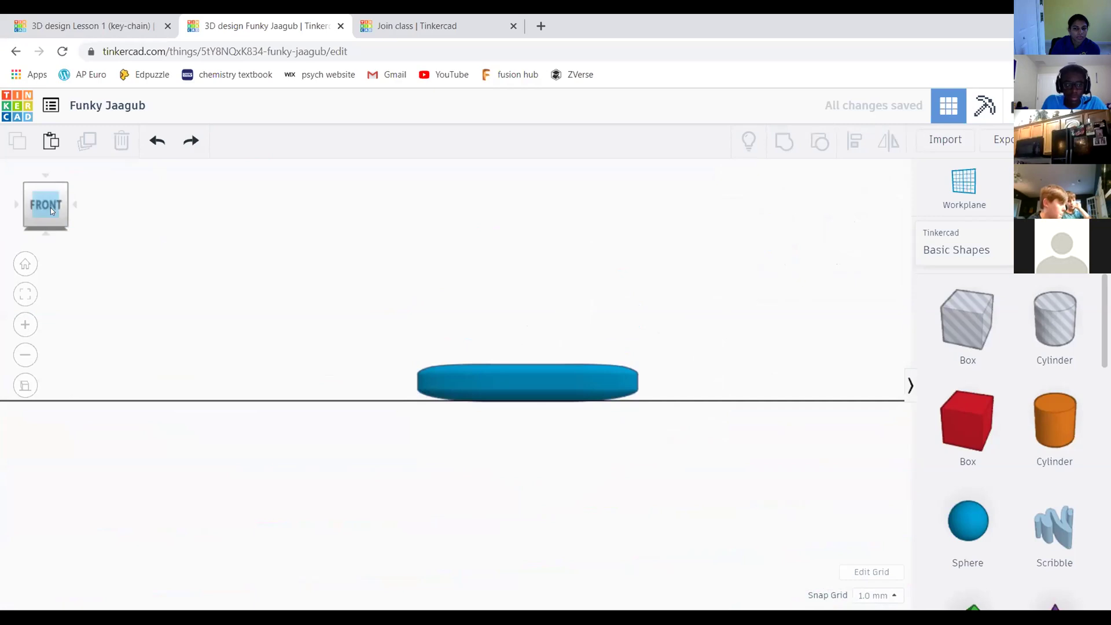
left_click(51, 204)
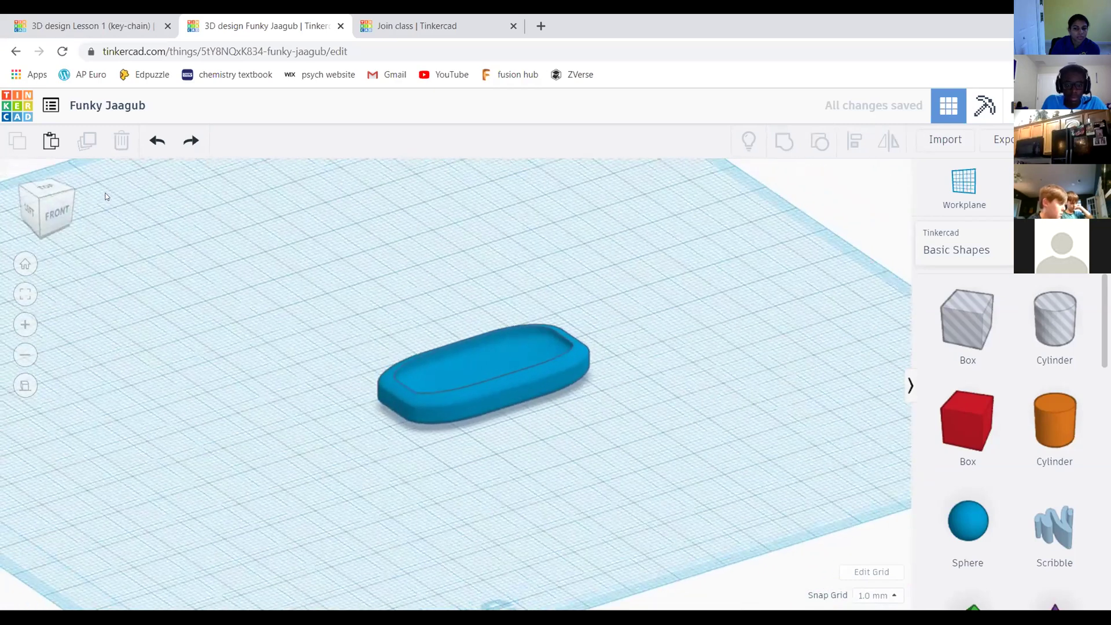
Place the working plane on the slab's inner recessed top face
left_click(58, 202)
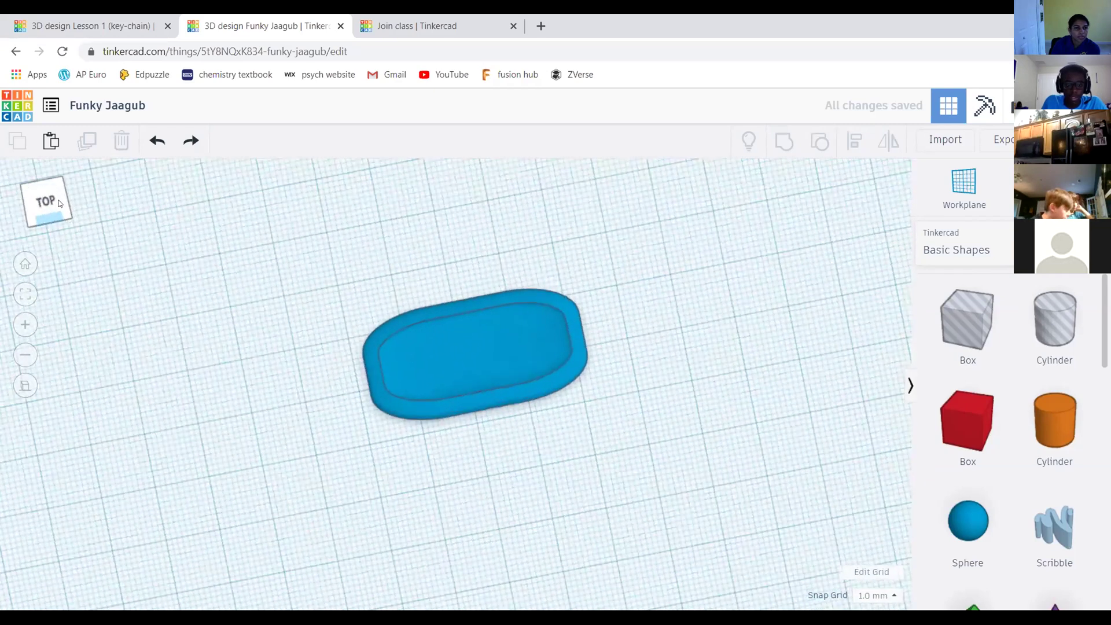
left_click(52, 195)
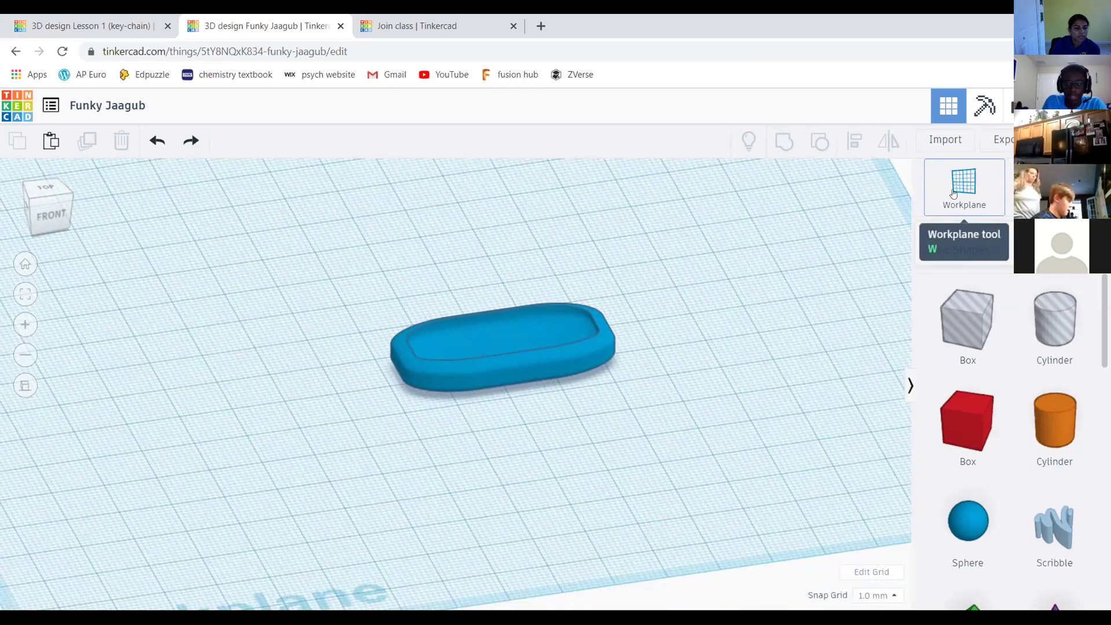
left_click(968, 182)
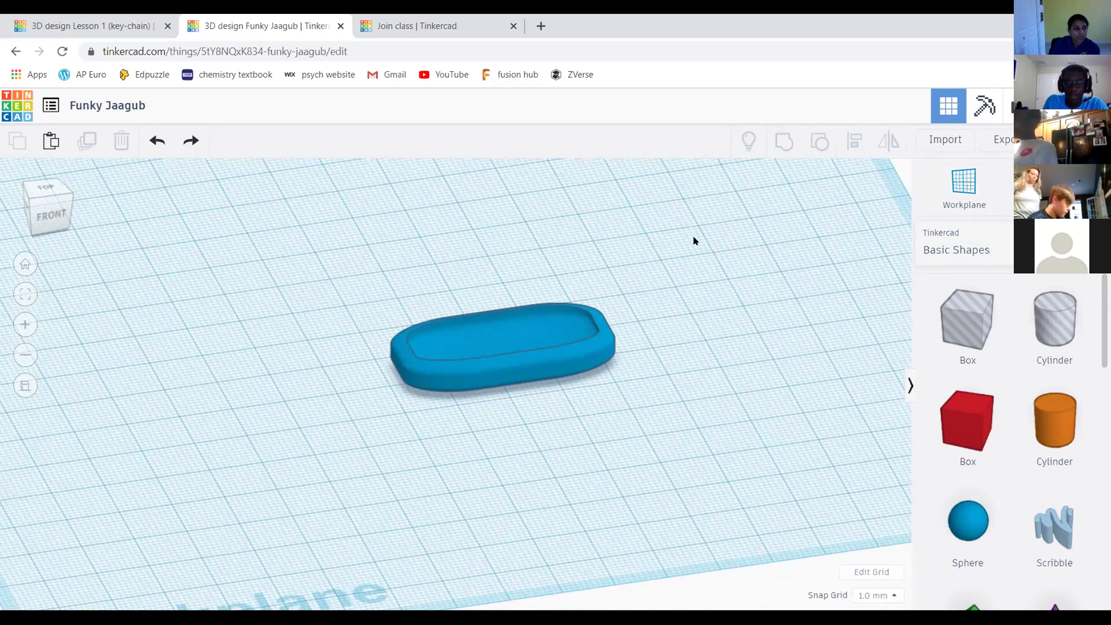
left_click(964, 186)
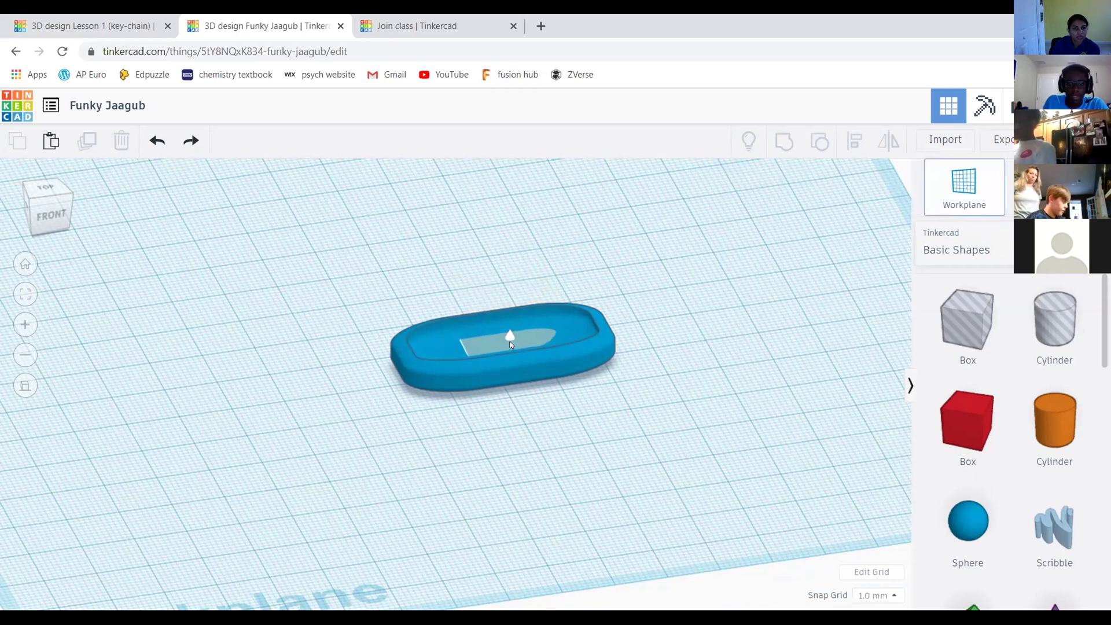
left_click(52, 195)
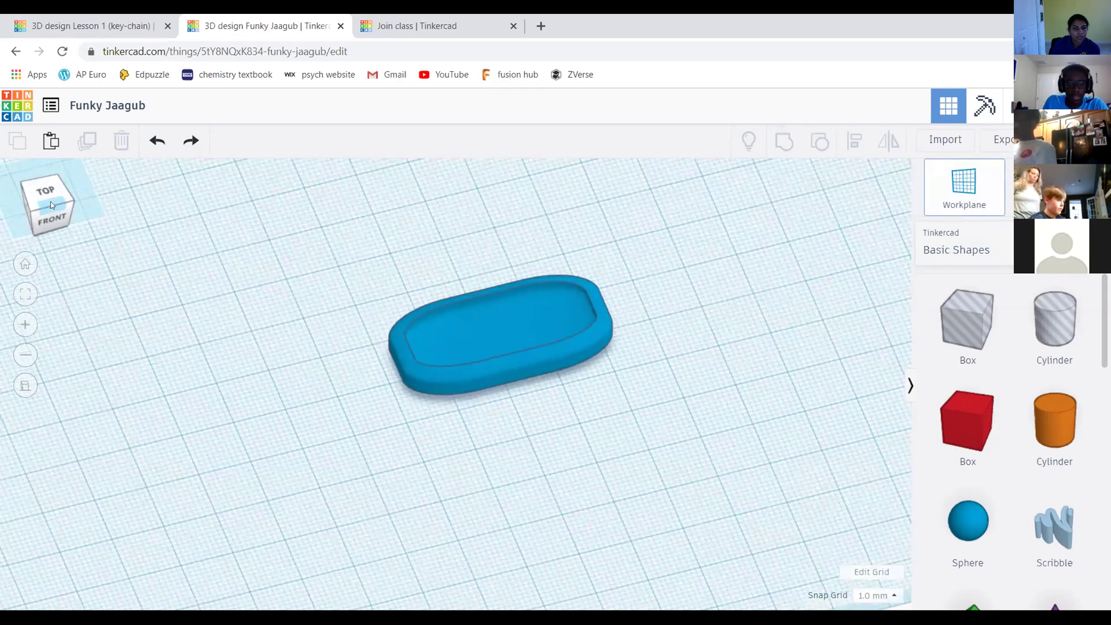
scroll(549, 315, "down", 3)
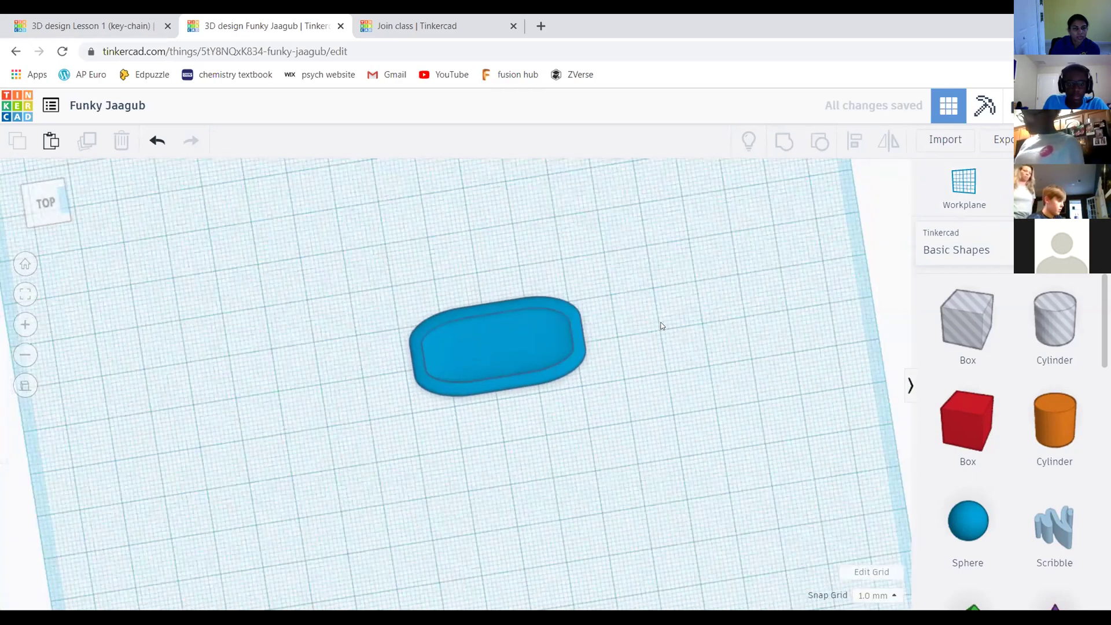
scroll(663, 325, "up", 4)
key("w")
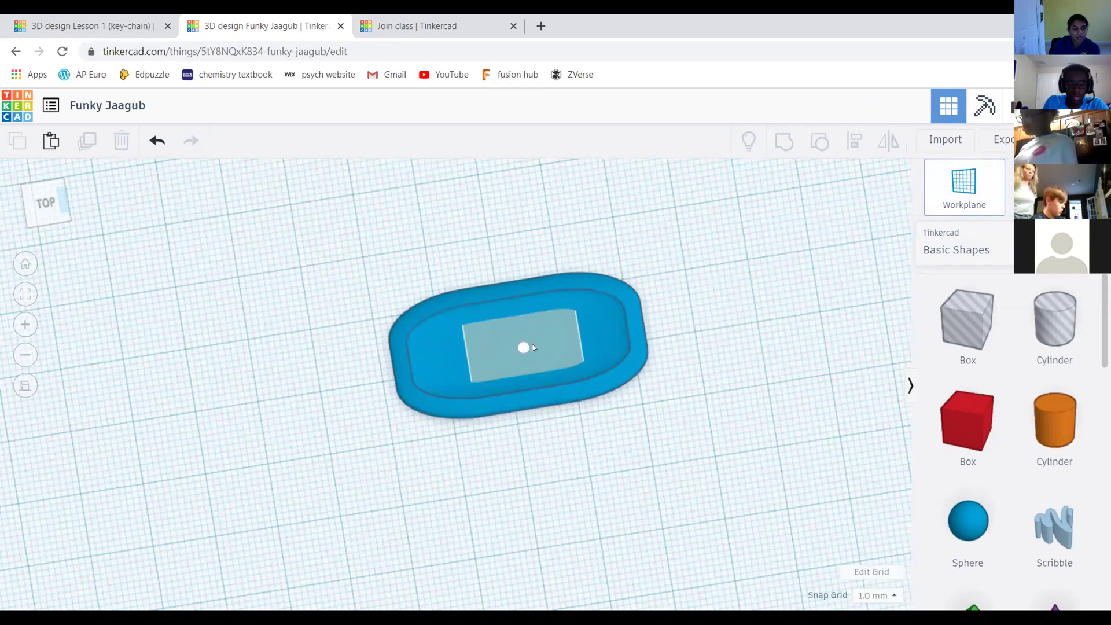
left_click(521, 344)
Orbit and zoom to check the slab from above and from an angled top-front view
scroll(604, 325, "down", 2)
mouse_move(704, 393)
middle_mouse_down()
mouse_move(707, 370)
mouse_move(698, 385)
middle_mouse_up()
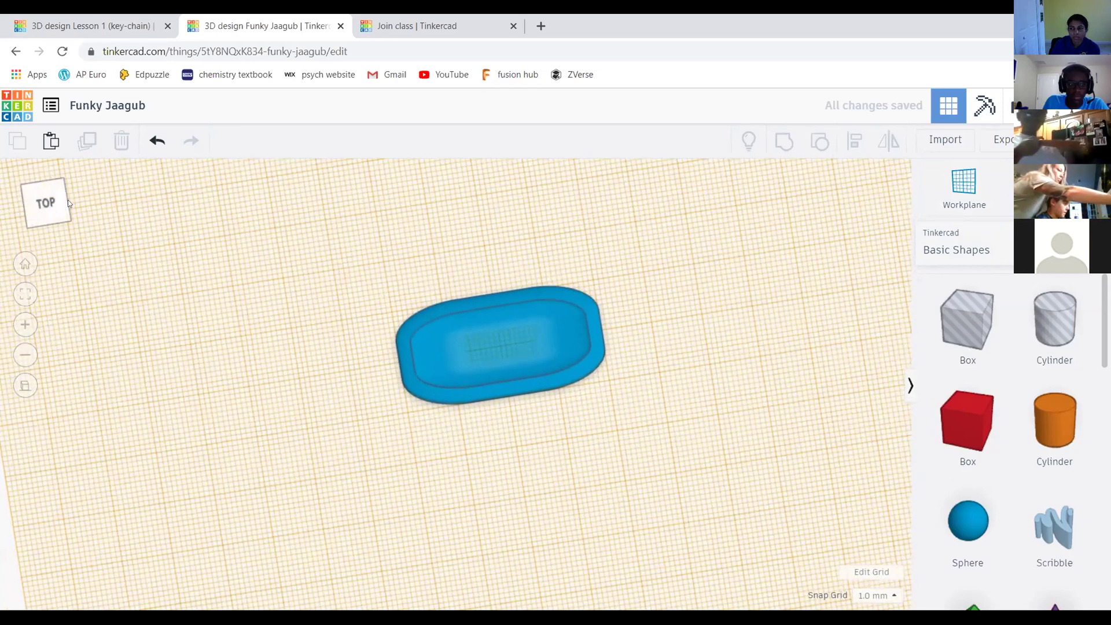
left_click_drag(47, 202, 49, 190)
left_click(49, 191)
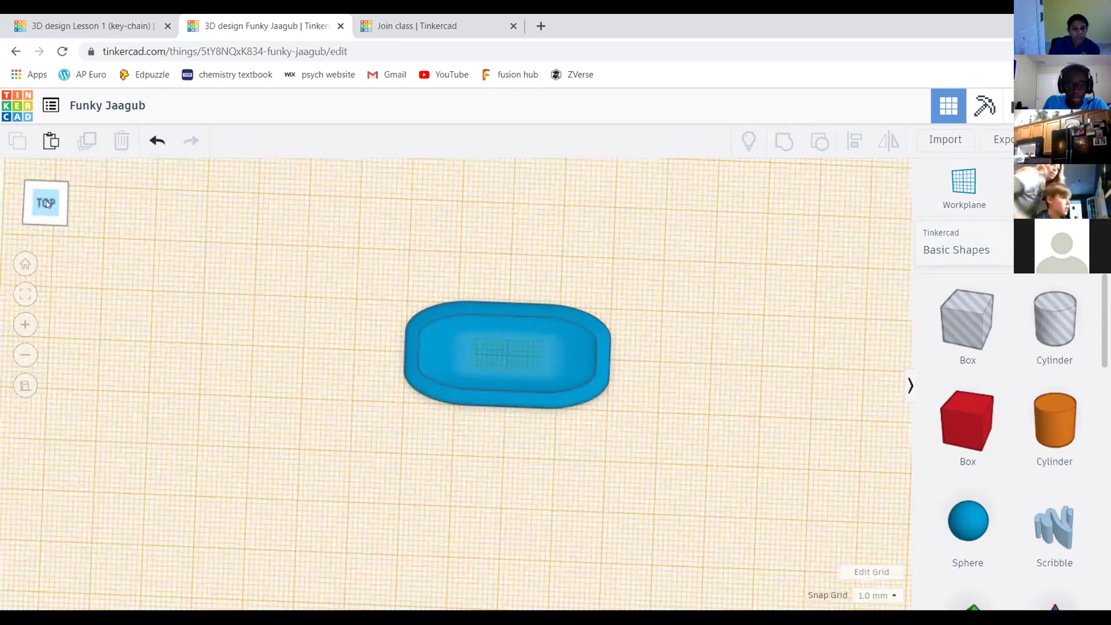
right_click_drag(486, 376, 508, 392)
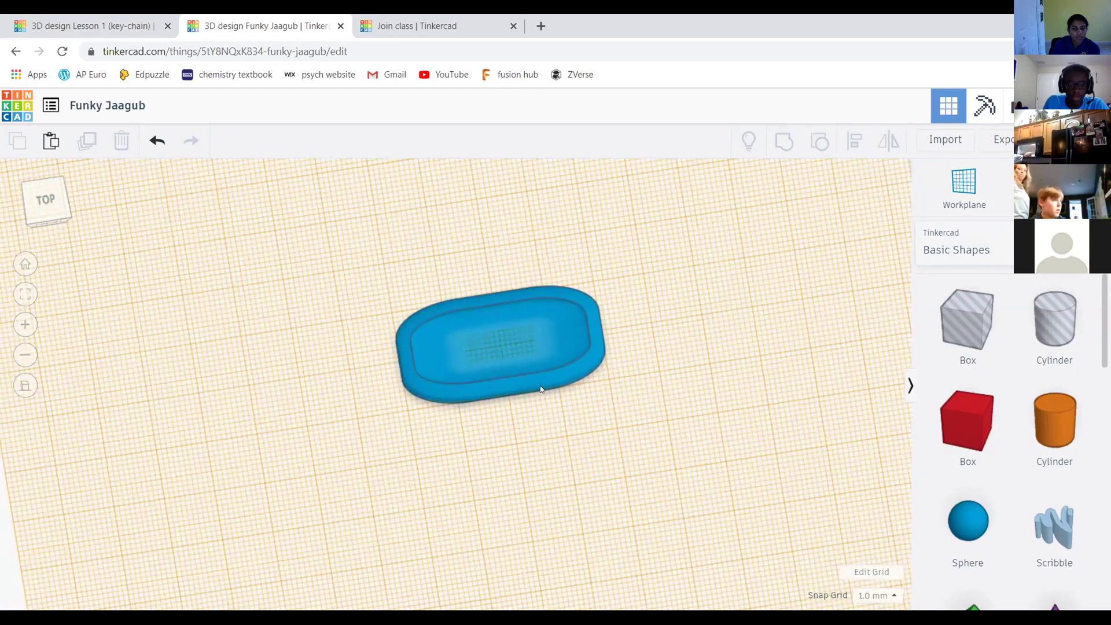
scroll(442, 353, "down", 2)
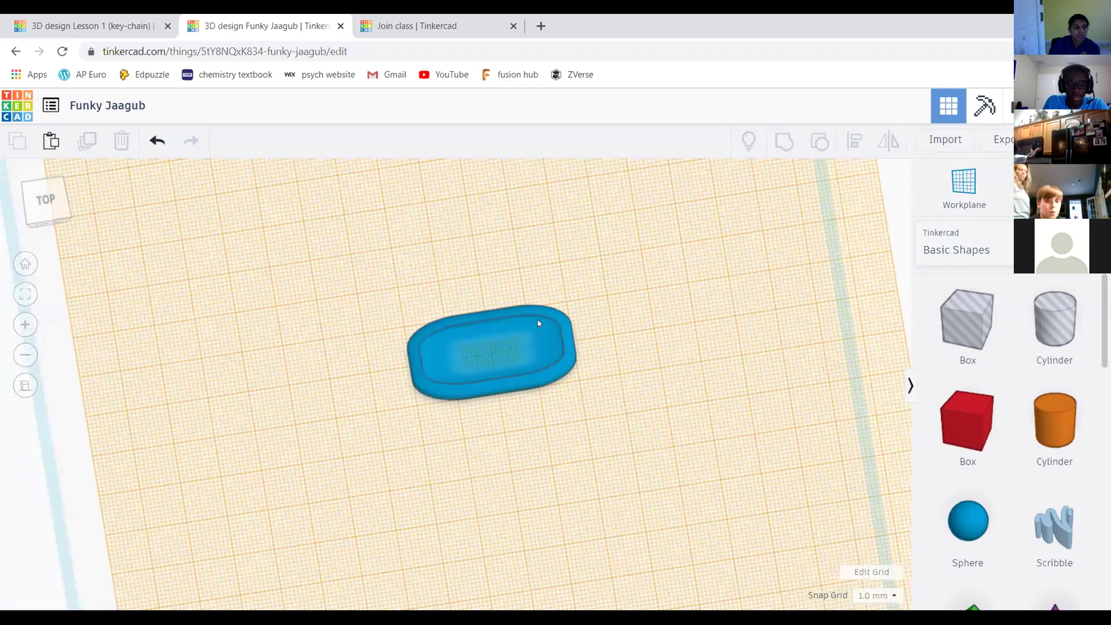
left_click(50, 202)
left_click_drag(49, 204, 71, 200)
scroll(1045, 385, "down", 3)
scroll(1046, 384, "up", 3)
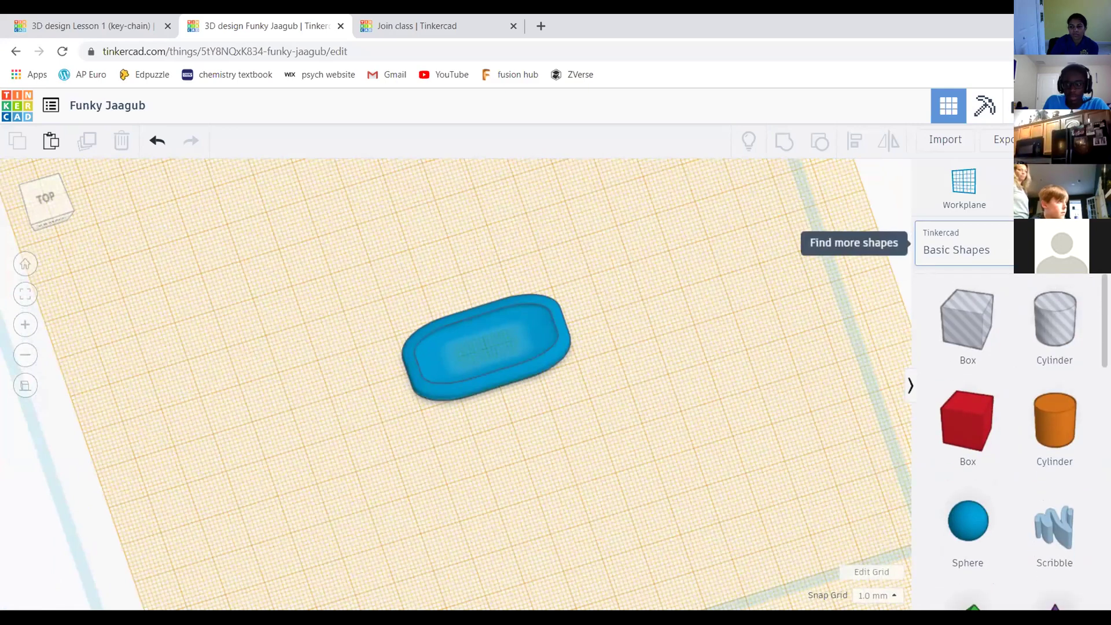
Keep Basic Shapes selected and scroll its list down toward Text
left_click(961, 250)
left_click(992, 301)
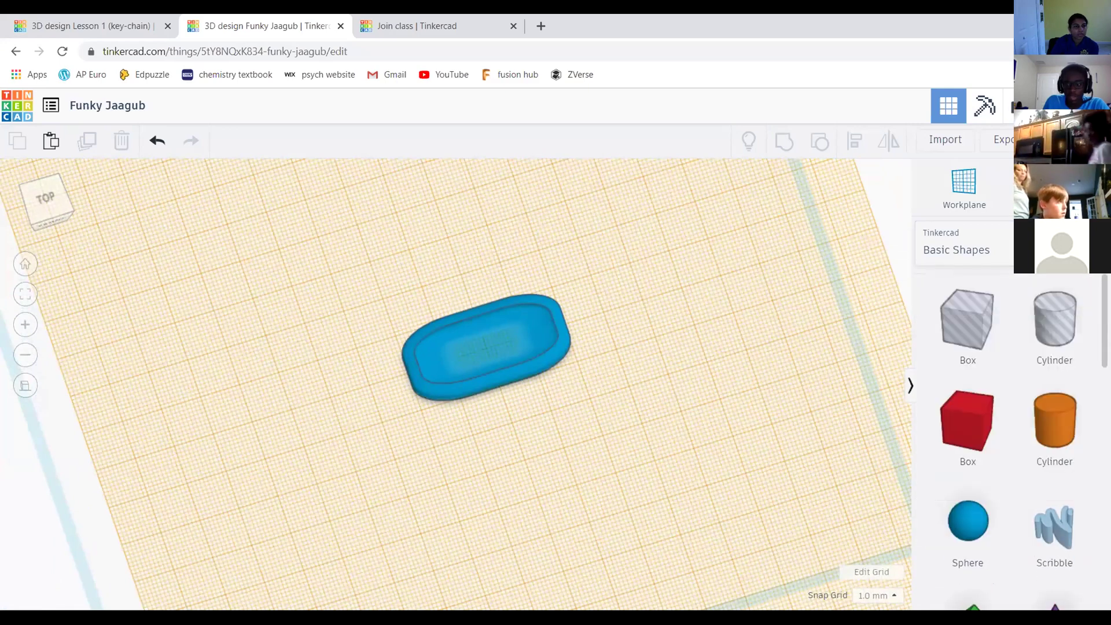
scroll(1090, 383, "down", 4)
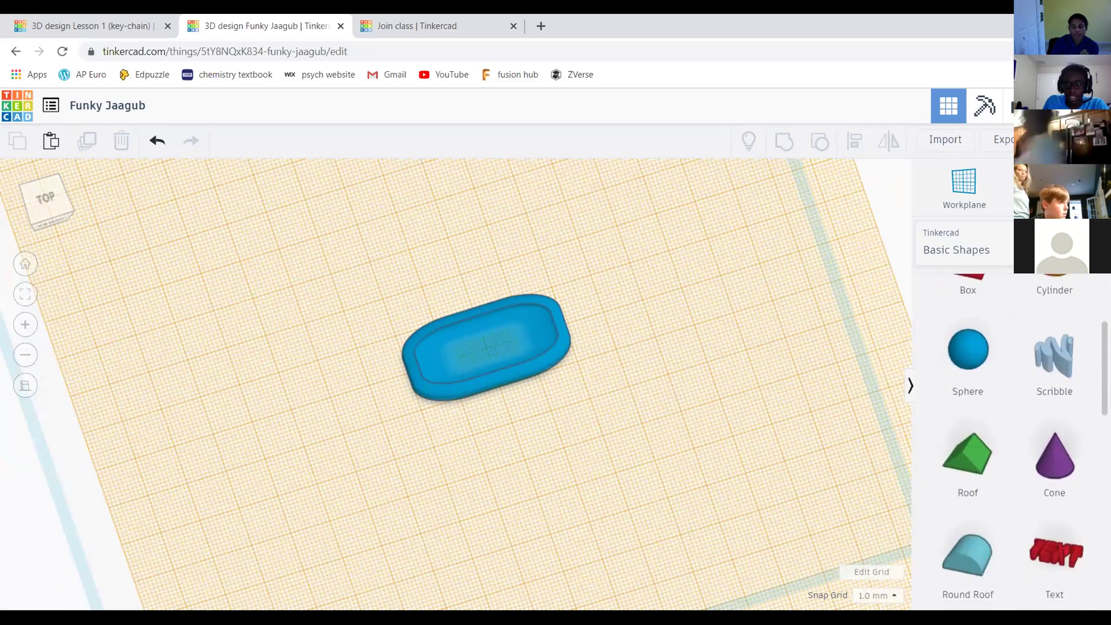
scroll(1091, 383, "down", 2)
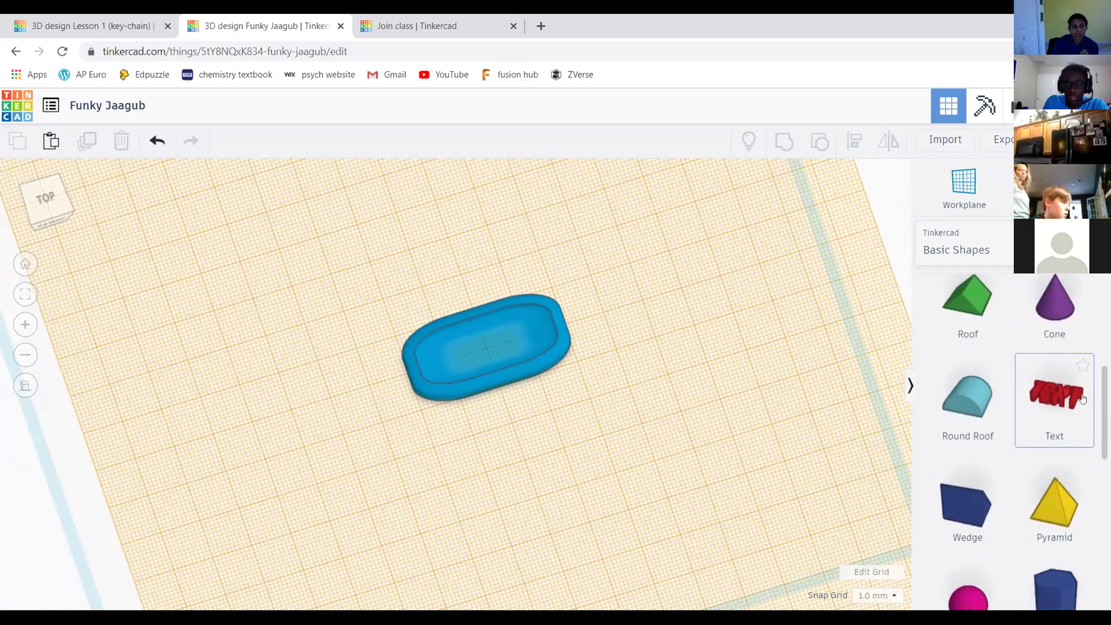
Place a text shape beside the slab and change its wording to 'Shiva Robotics'
left_click(1051, 392)
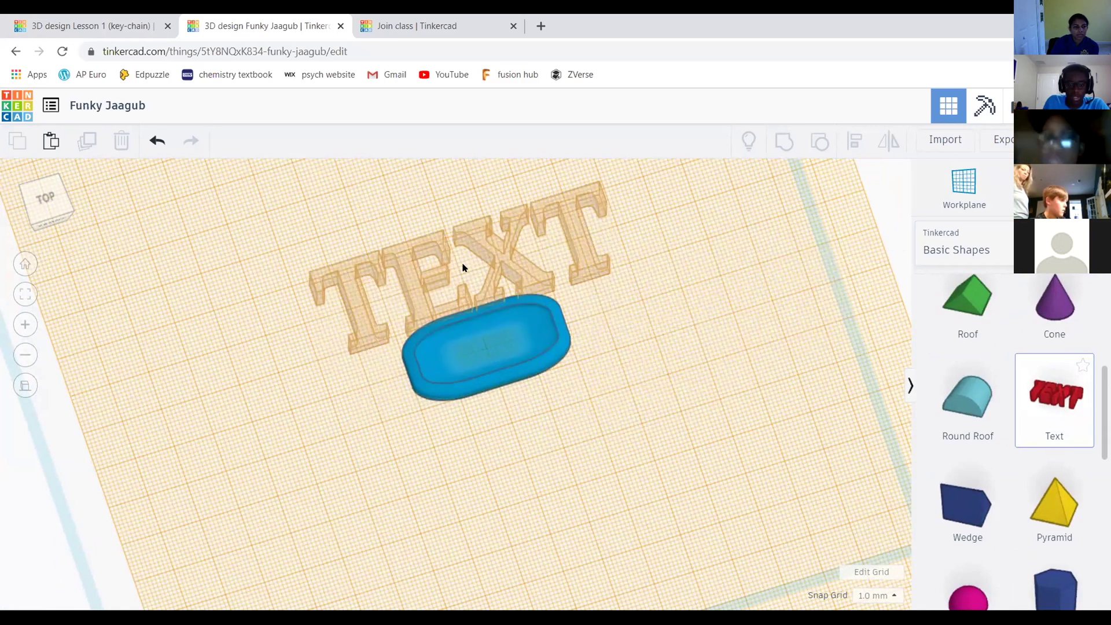
left_click(458, 254)
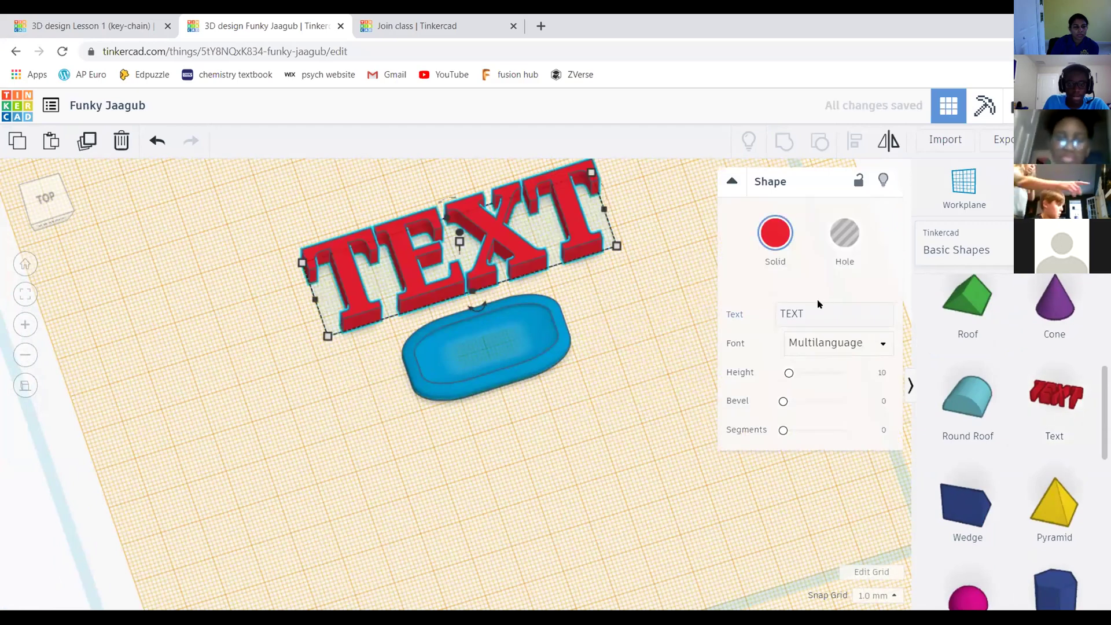
middle_click_drag(643, 278, 617, 285)
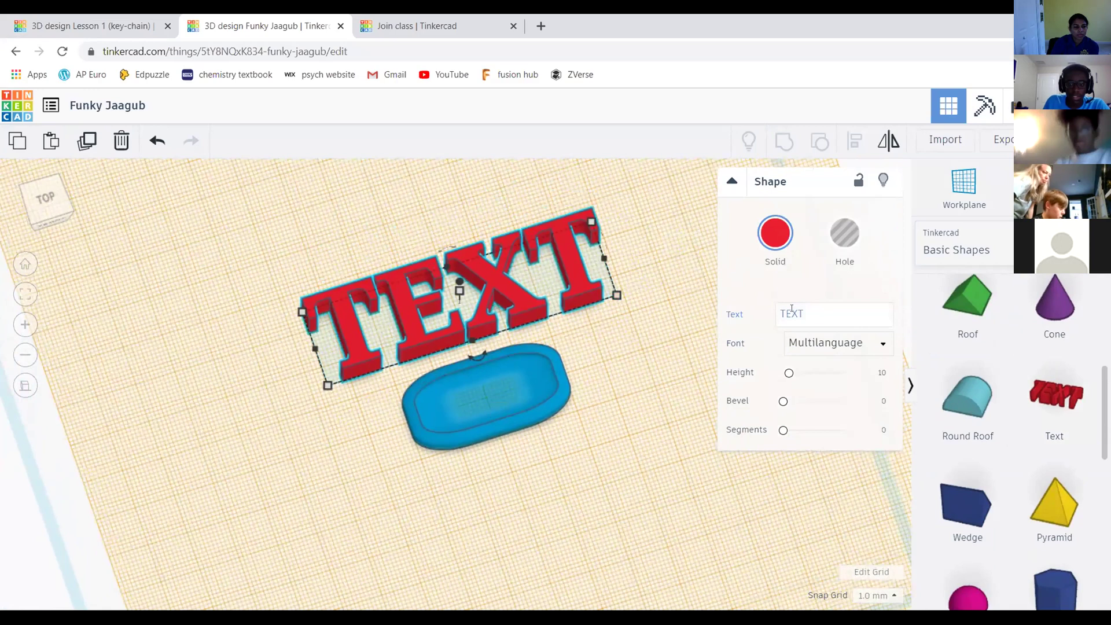
left_click(787, 313)
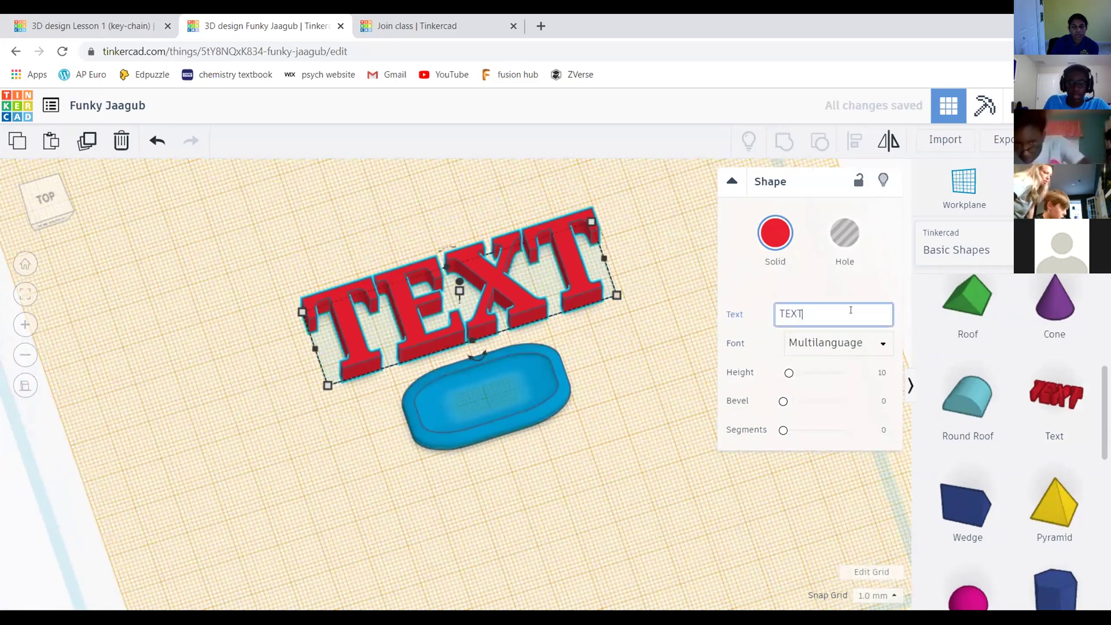
key("BackSpace")
key("BackSpace")
key("BackSpace")
key("BackSpace")
type("Sh")
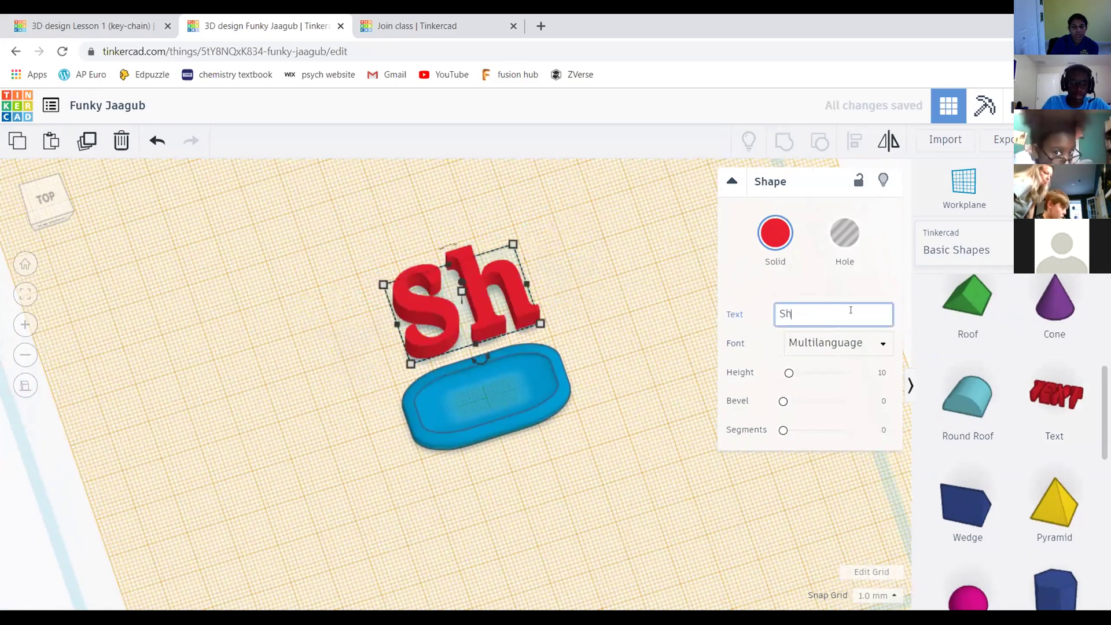
type("iva rob")
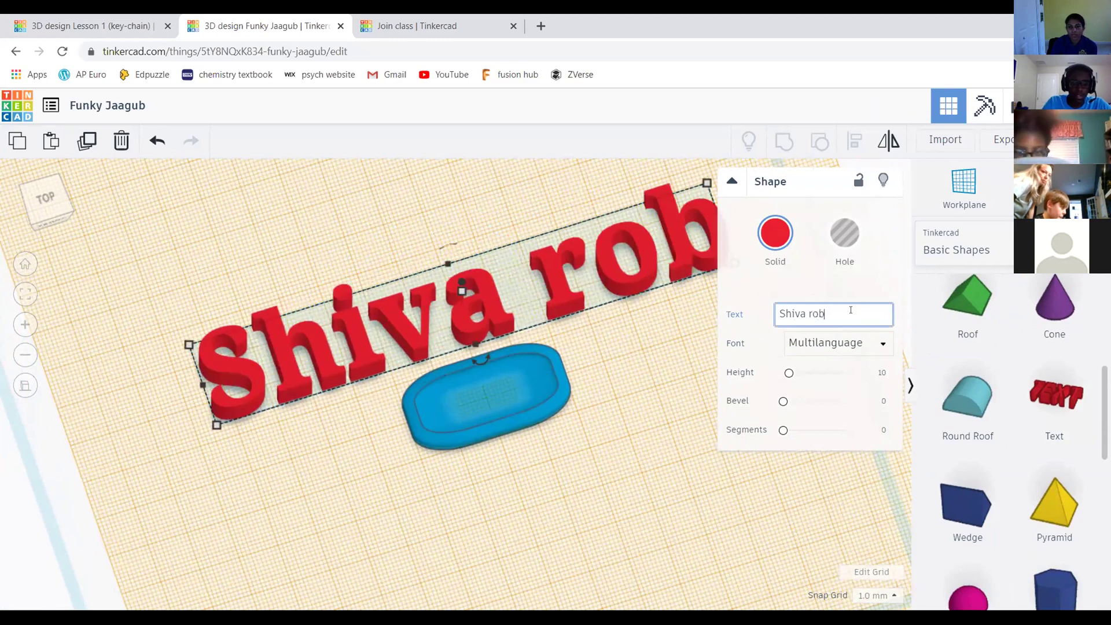
type("otics")
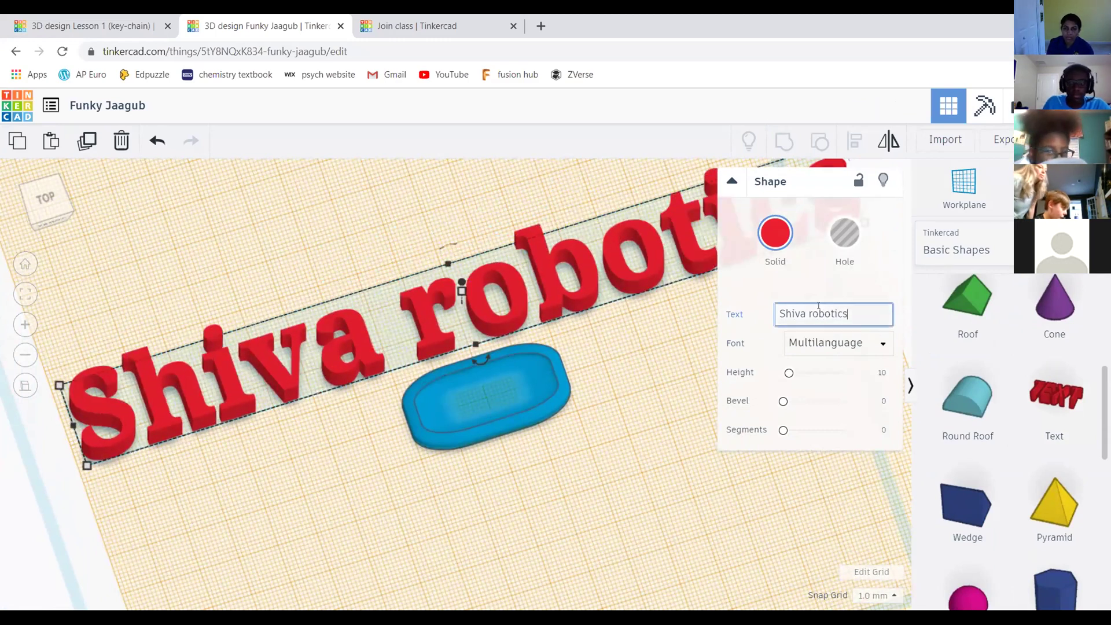
key("BackSpace")
type("R")
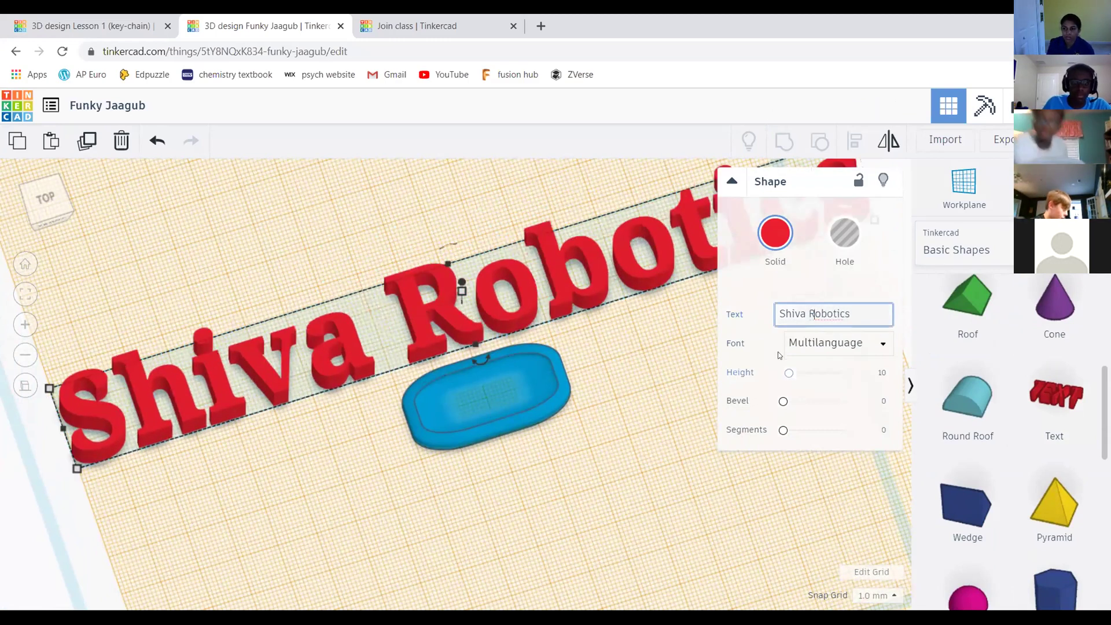
Shrink the Shiva Robotics text down to about 37.90 by 4.55 mm
scroll(512, 229, "down", 5)
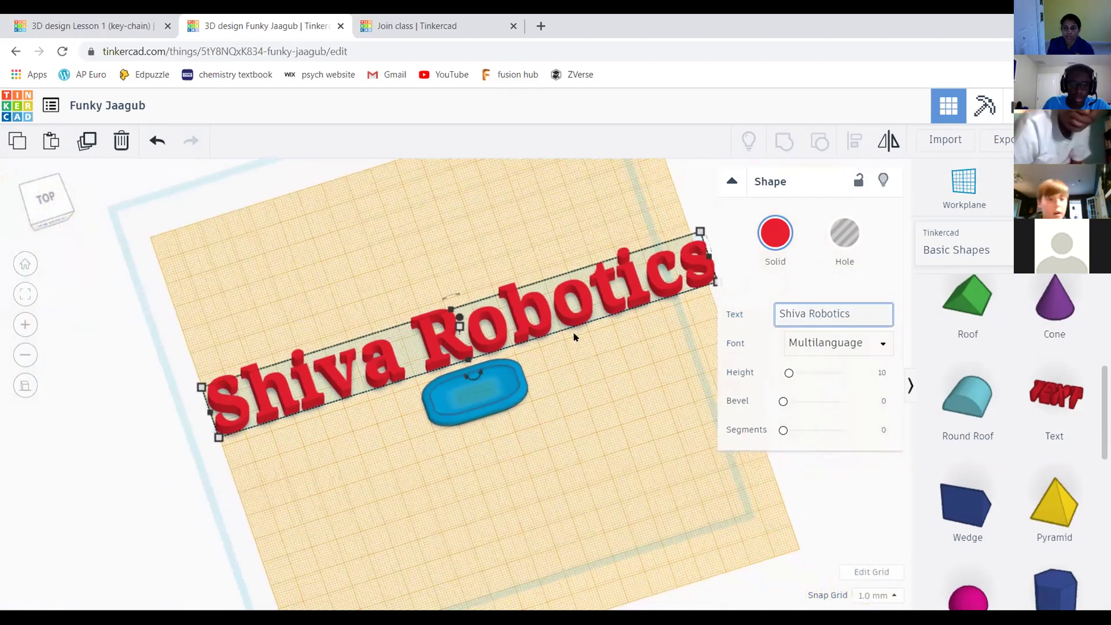
mouse_move(446, 354)
scroll(503, 381, "down", 2)
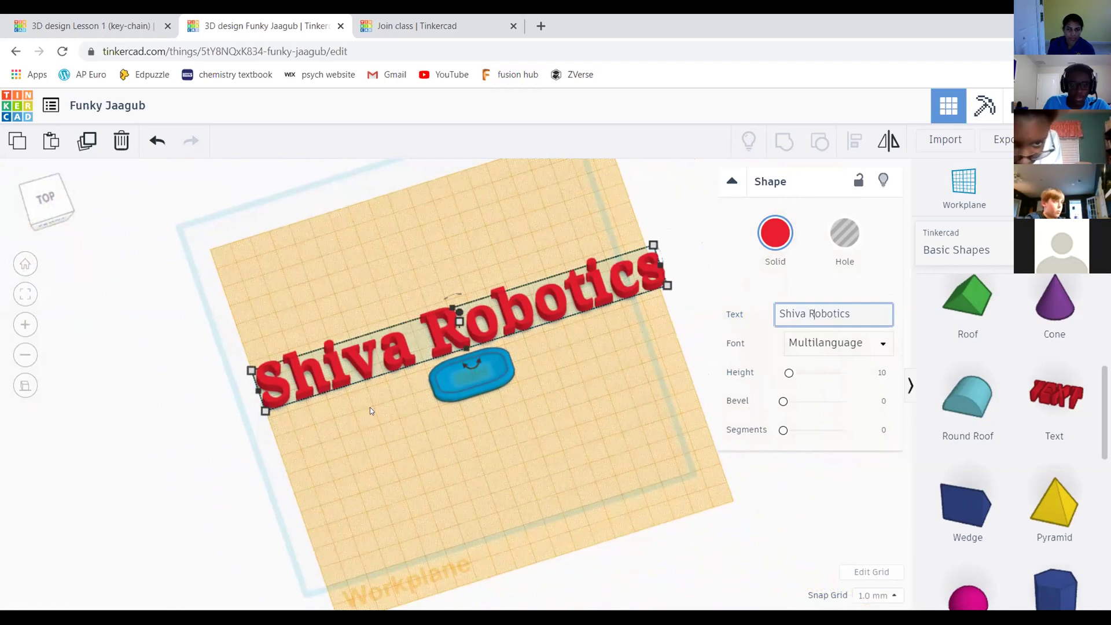
mouse_move(281, 393)
left_click_drag(281, 393, 309, 390)
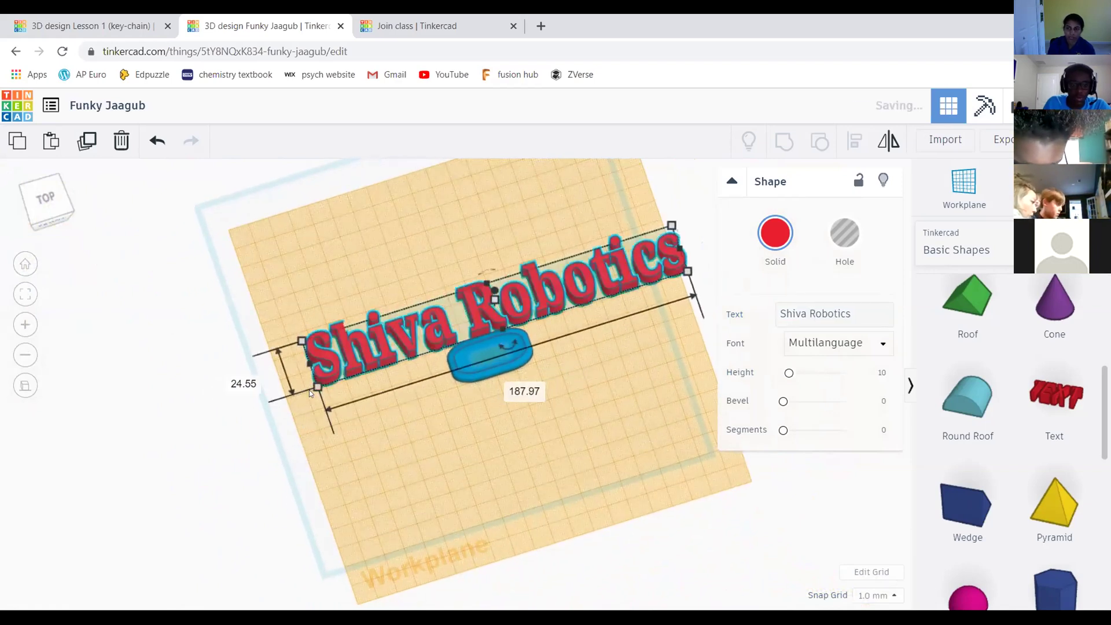
scroll(253, 389, "up", 3)
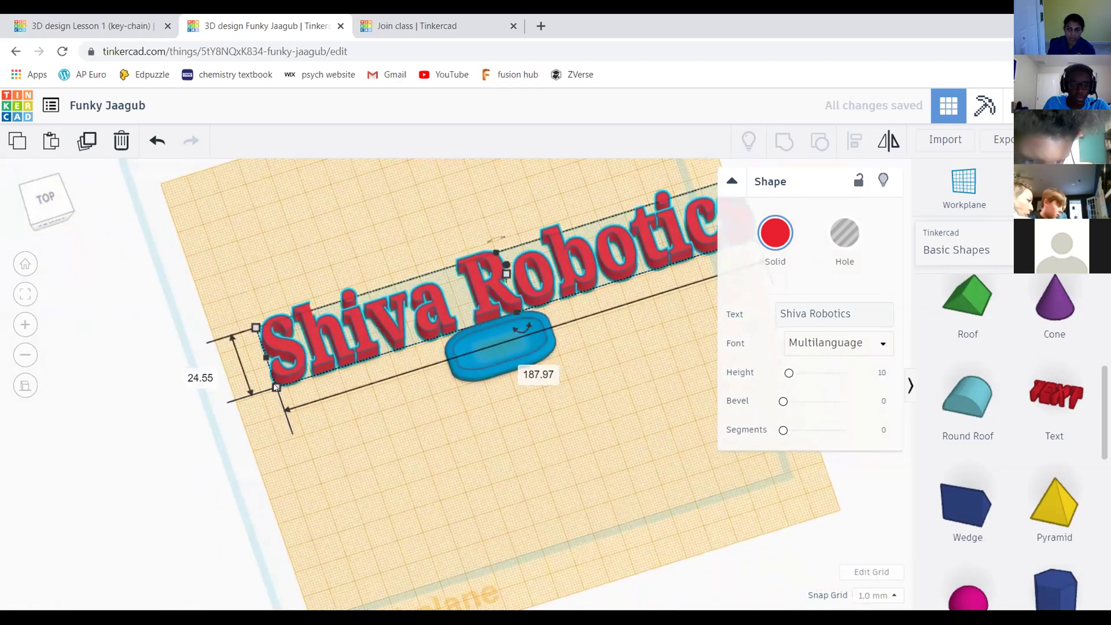
left_click_drag(276, 388, 648, 235)
scroll(642, 269, "down", 3)
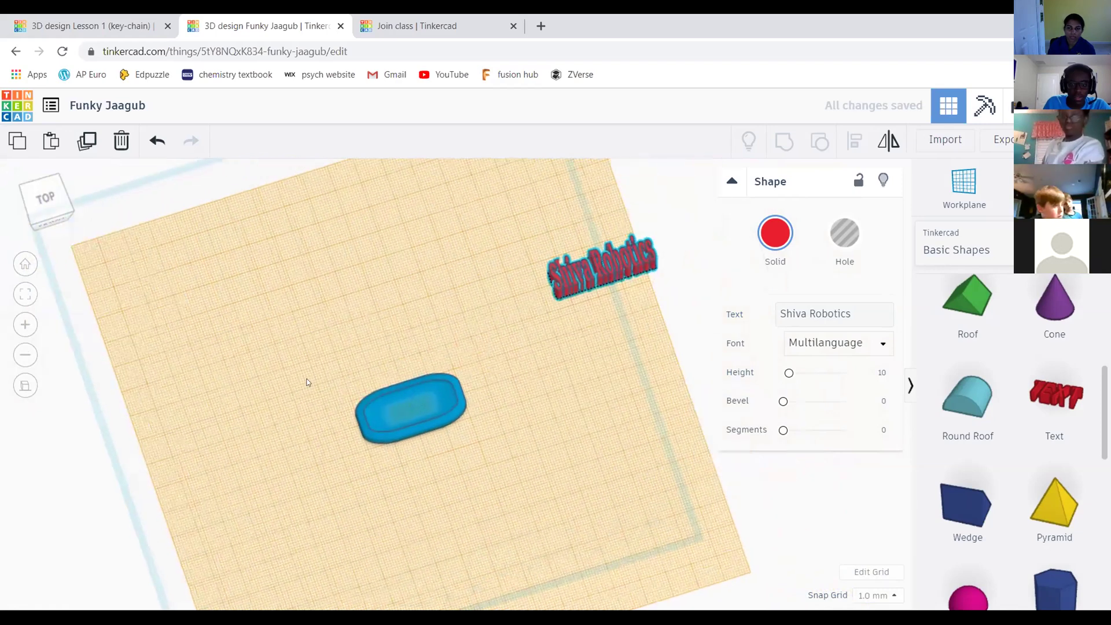
scroll(605, 298, "up", 2)
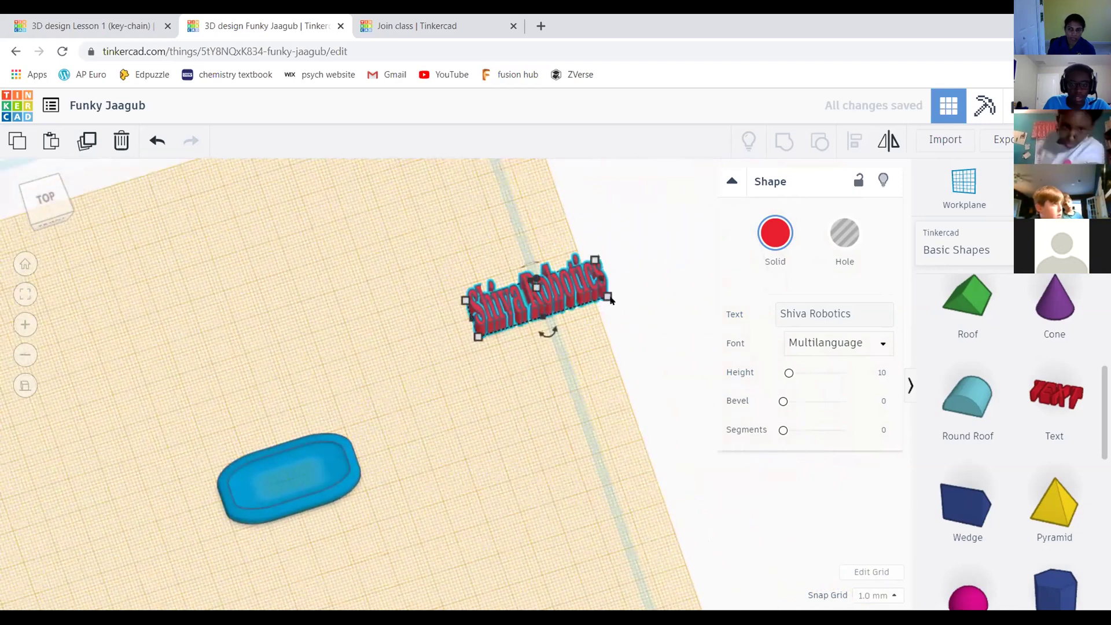
left_click_drag(607, 292, 593, 275)
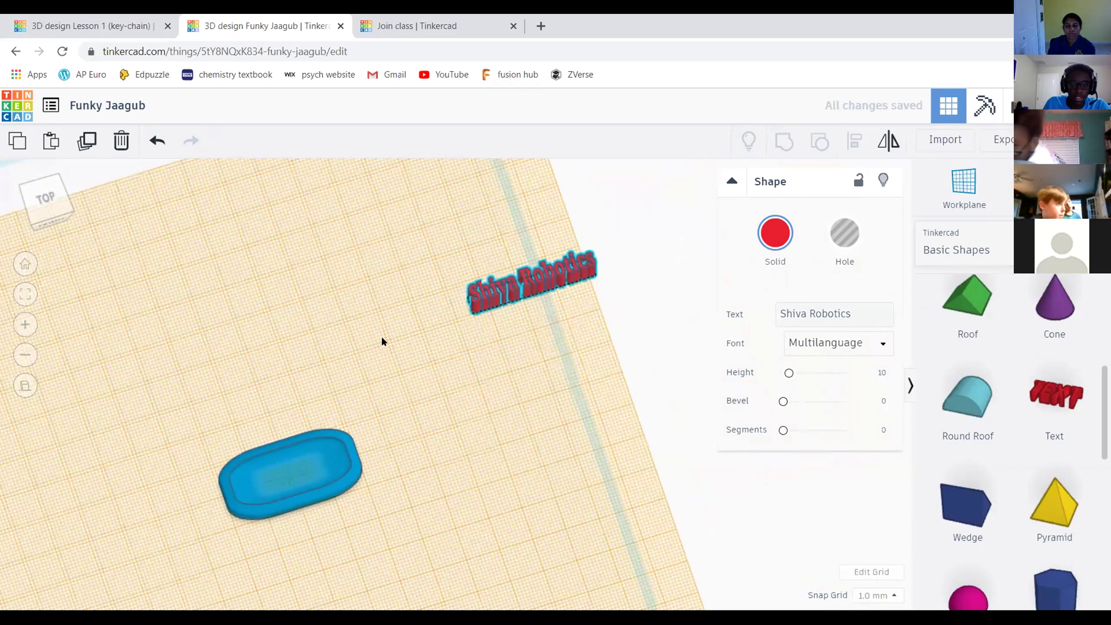
middle_click_drag(387, 449, 388, 369)
left_click_drag(553, 228, 497, 214)
Deselect the text and orbit to an angled top-front view of the grid
scroll(486, 223, "up", 1)
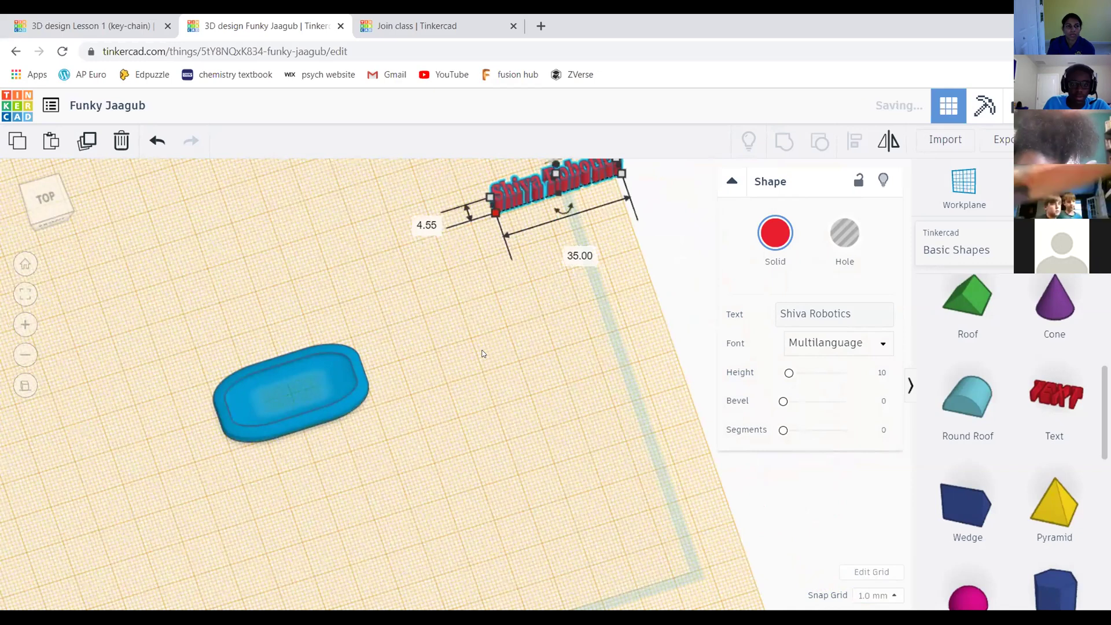
scroll(528, 404, "down", 2)
left_click(528, 380)
right_click_drag(528, 380, 627, 365)
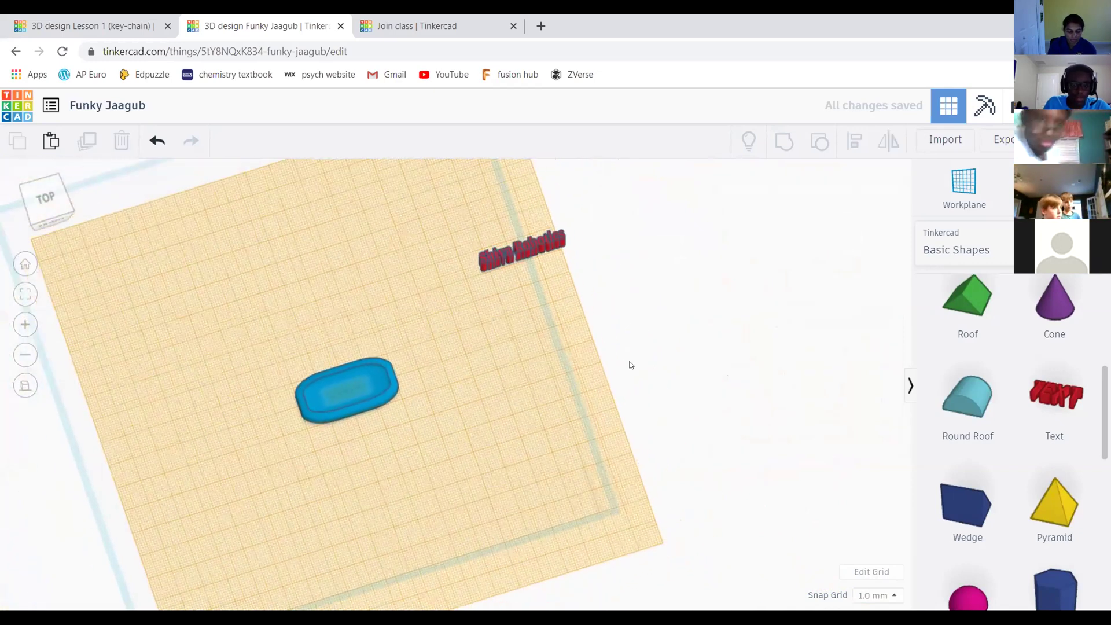
left_click(51, 215)
left_click_drag(51, 216, 46, 211)
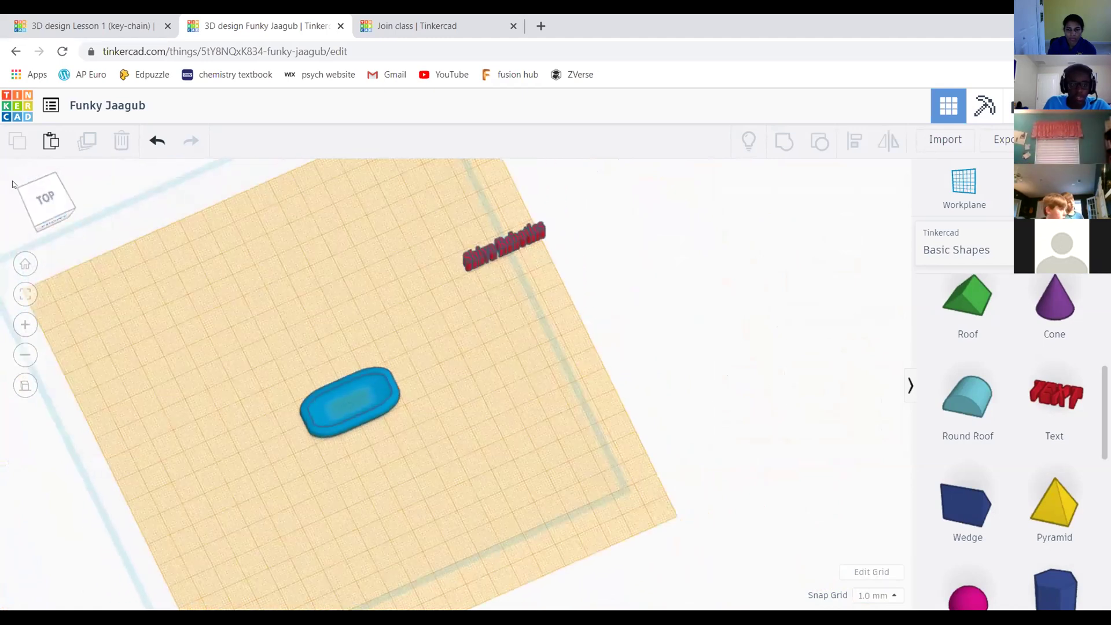
left_click(40, 201)
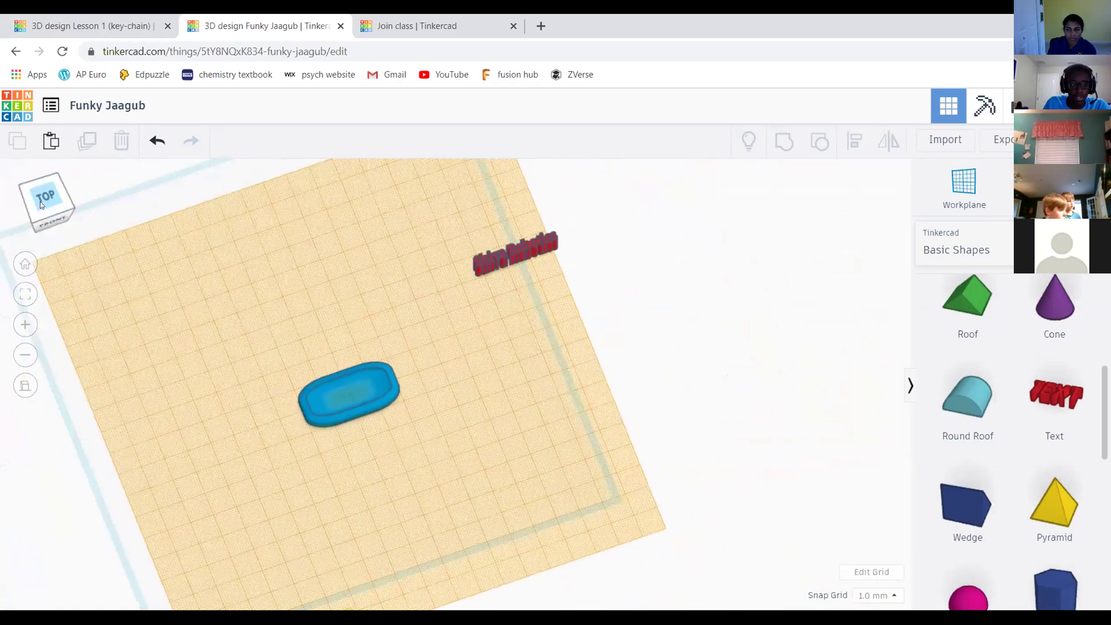
Reset the workplane to the default grid and return to a straight top view
left_click(975, 182)
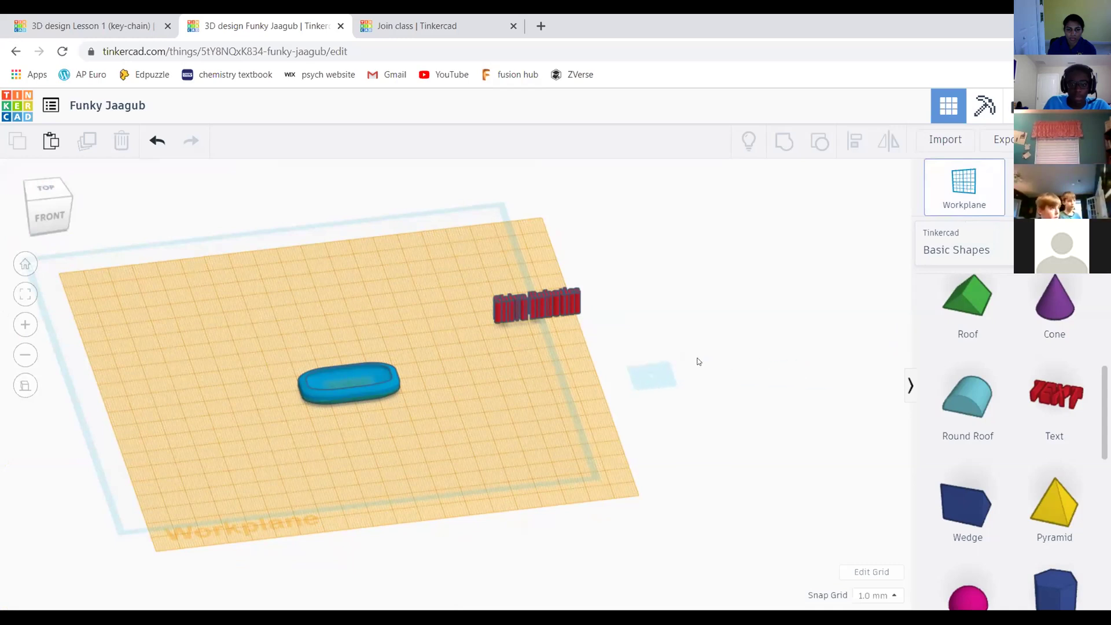
left_click(771, 363)
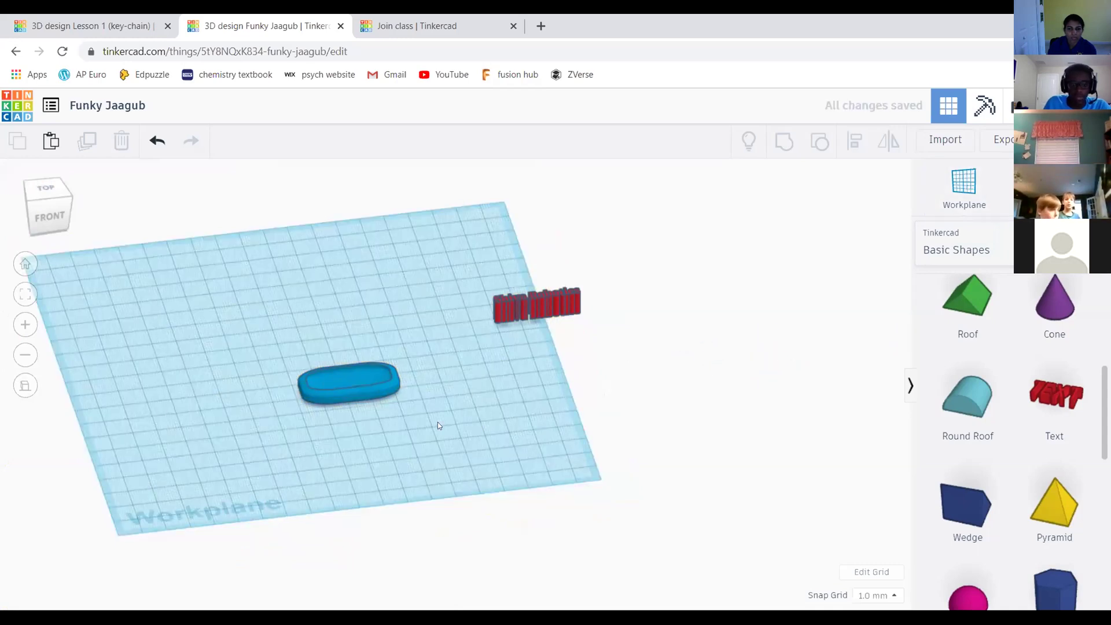
scroll(437, 426, "down", 2)
right_click_drag(525, 398, 593, 389)
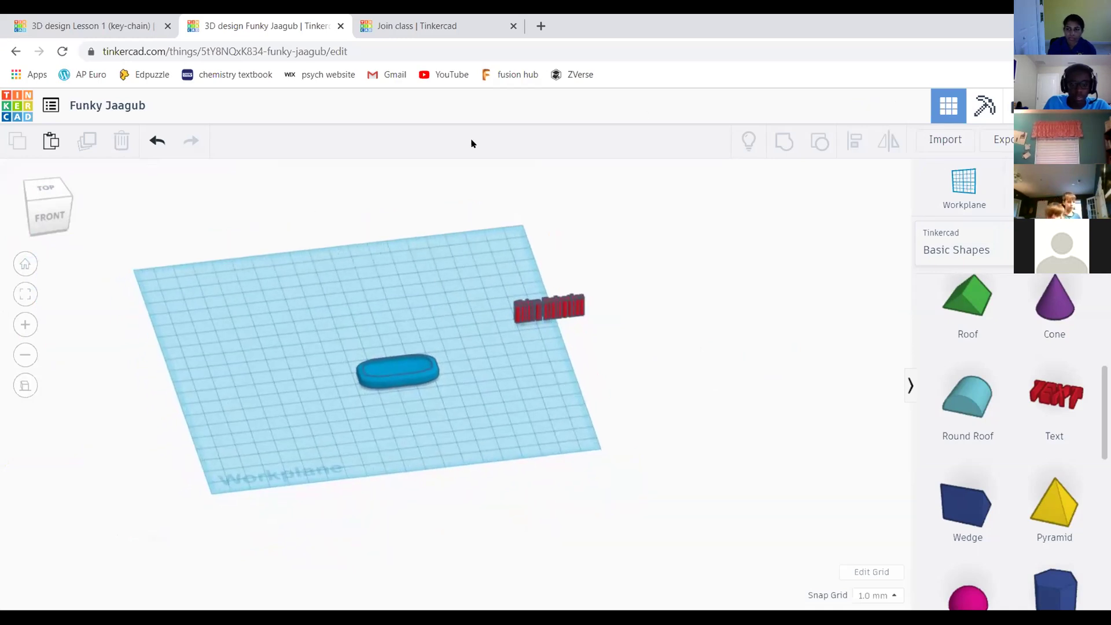
left_click(52, 189)
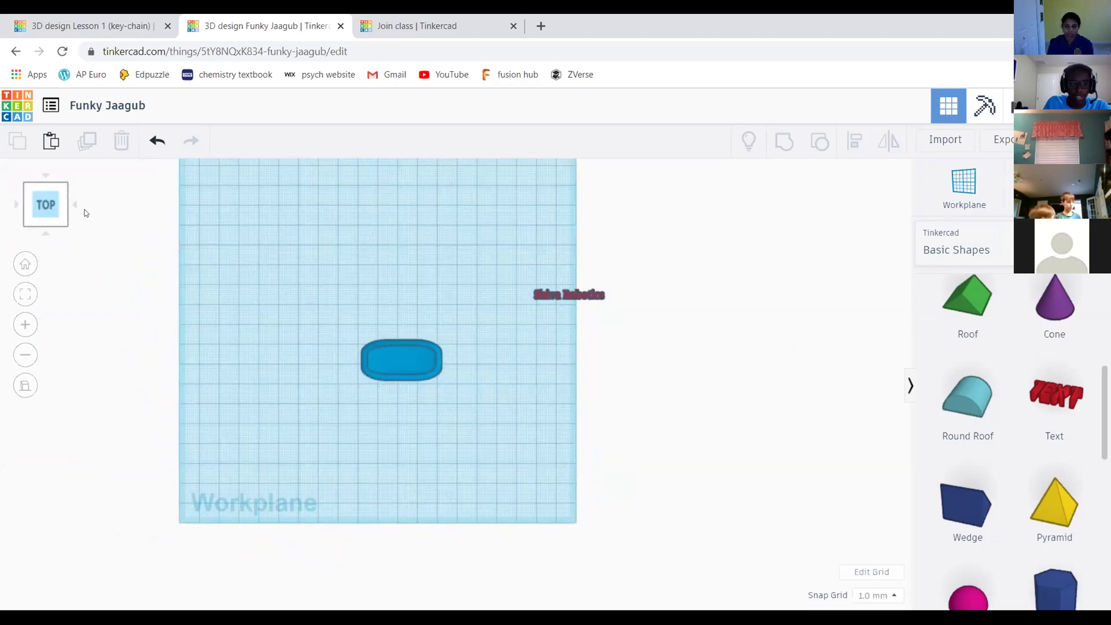
Enlarge the Shiva Robotics text to about 153 mm wide
scroll(495, 267, "up", 4)
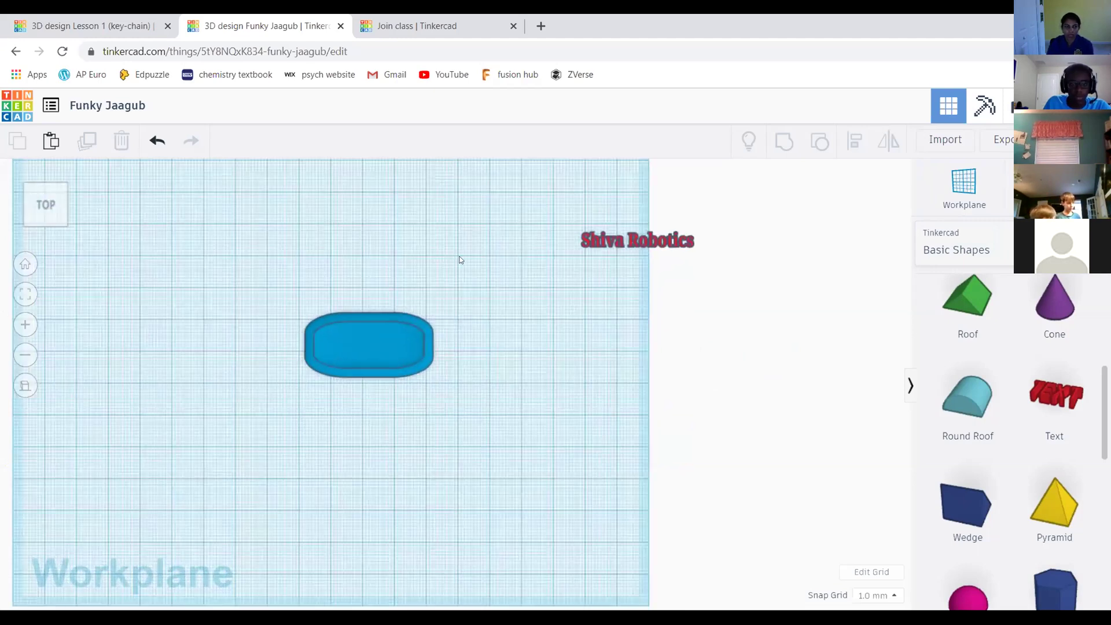
scroll(221, 184, "down", 2)
left_click_drag(459, 225, 764, 428)
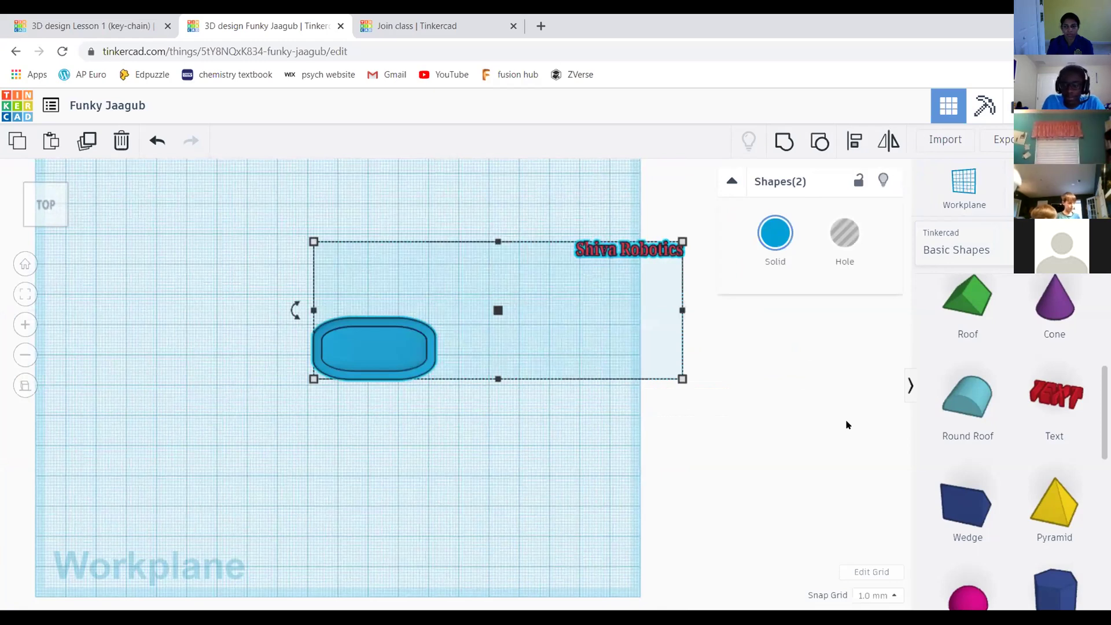
left_click(752, 335)
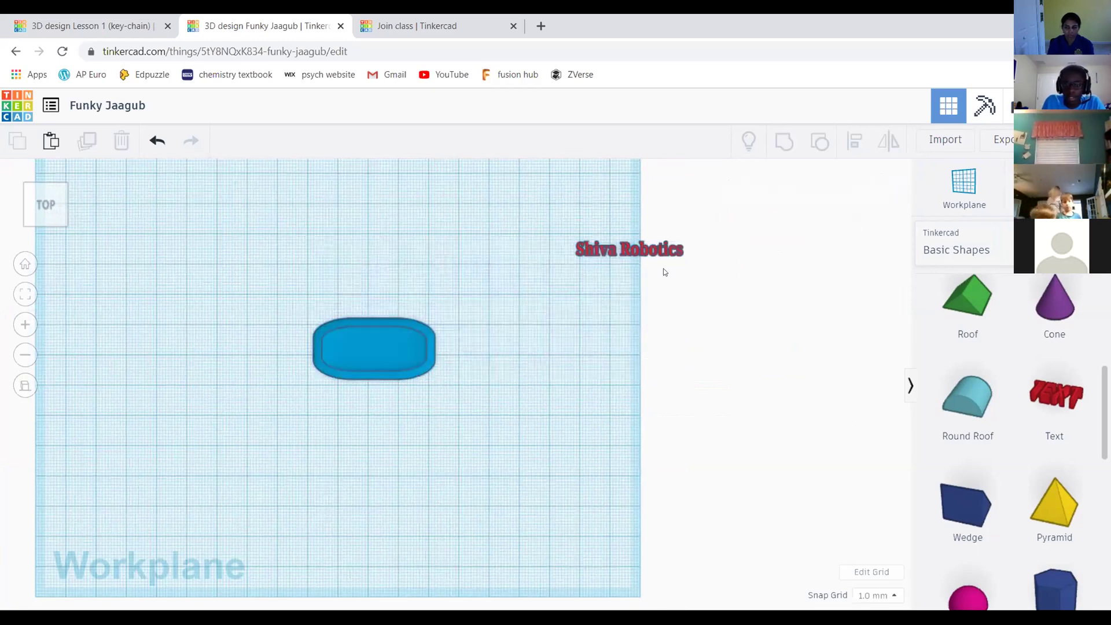
scroll(649, 233, "up", 3)
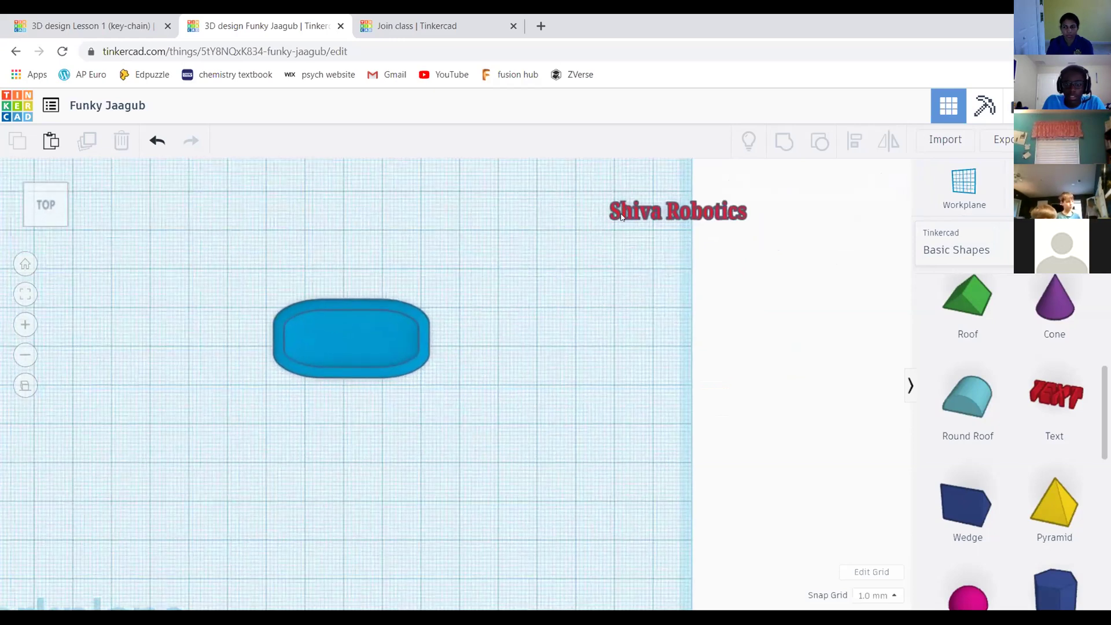
left_click(622, 216)
left_click_drag(611, 224, 157, 304)
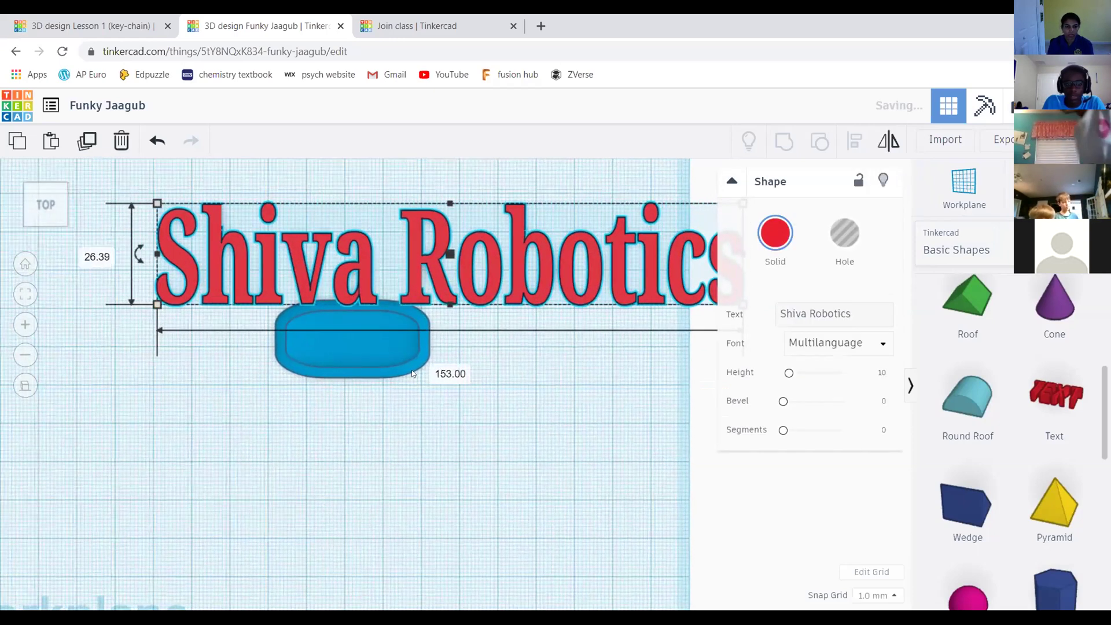
scroll(412, 373, "down", 2)
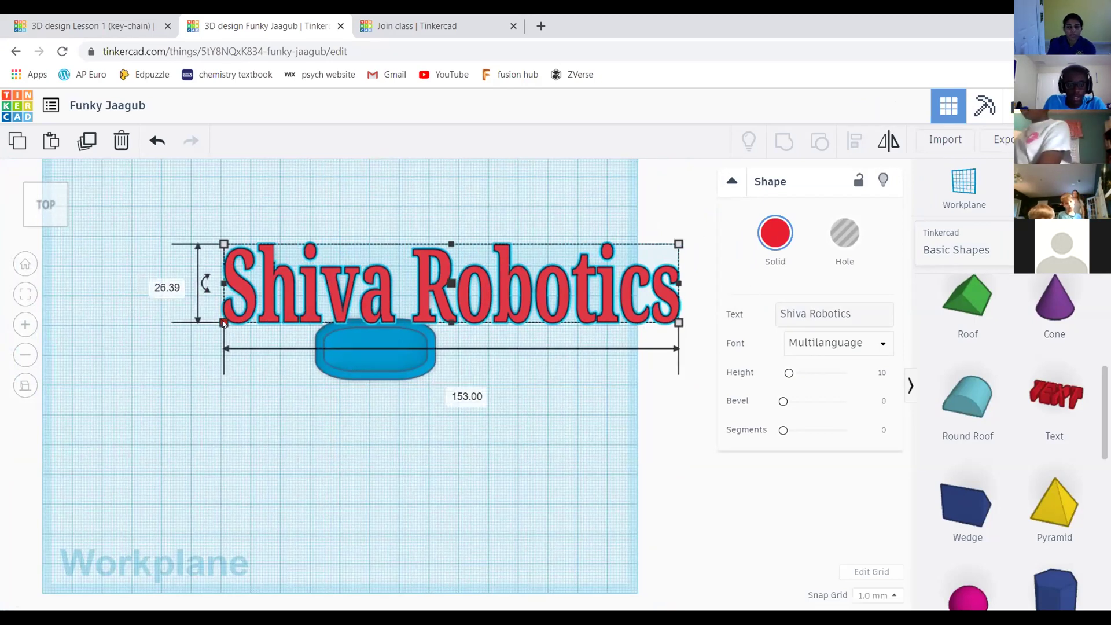
Shrink the text back down to 31 by 6.39 mm and deselect it
left_click(197, 388)
left_click(231, 312)
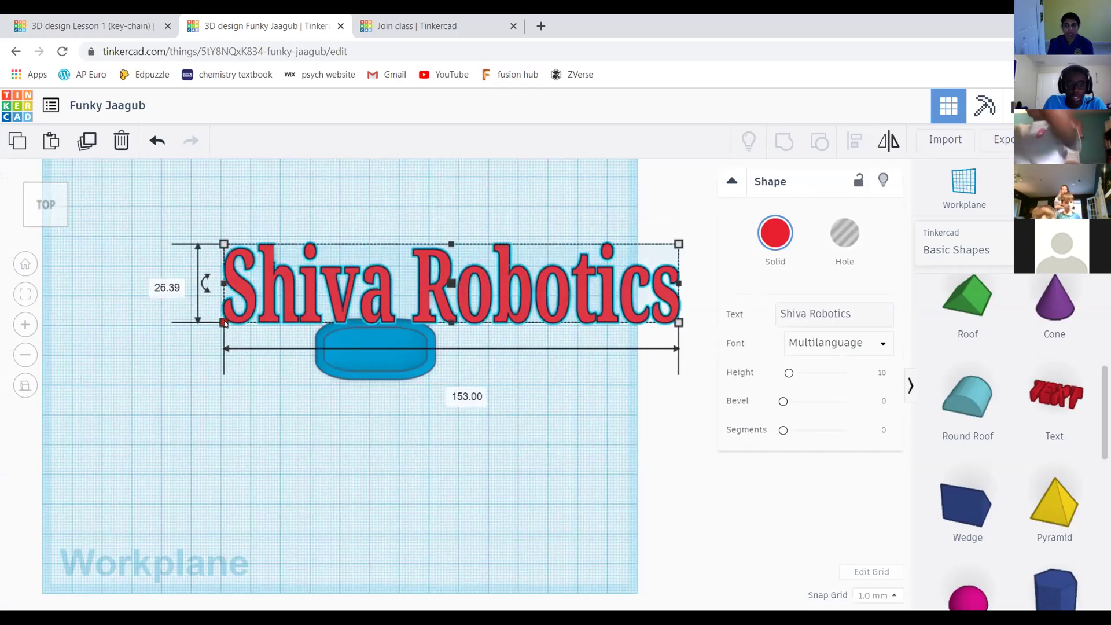
left_click_drag(232, 322, 586, 266)
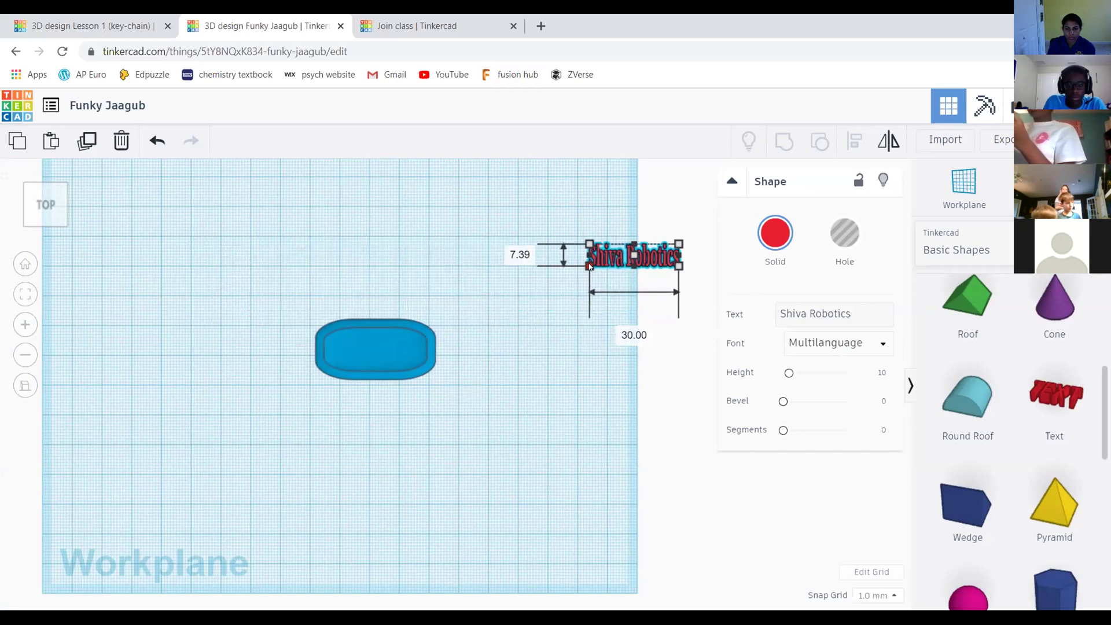
left_click_drag(587, 267, 587, 264)
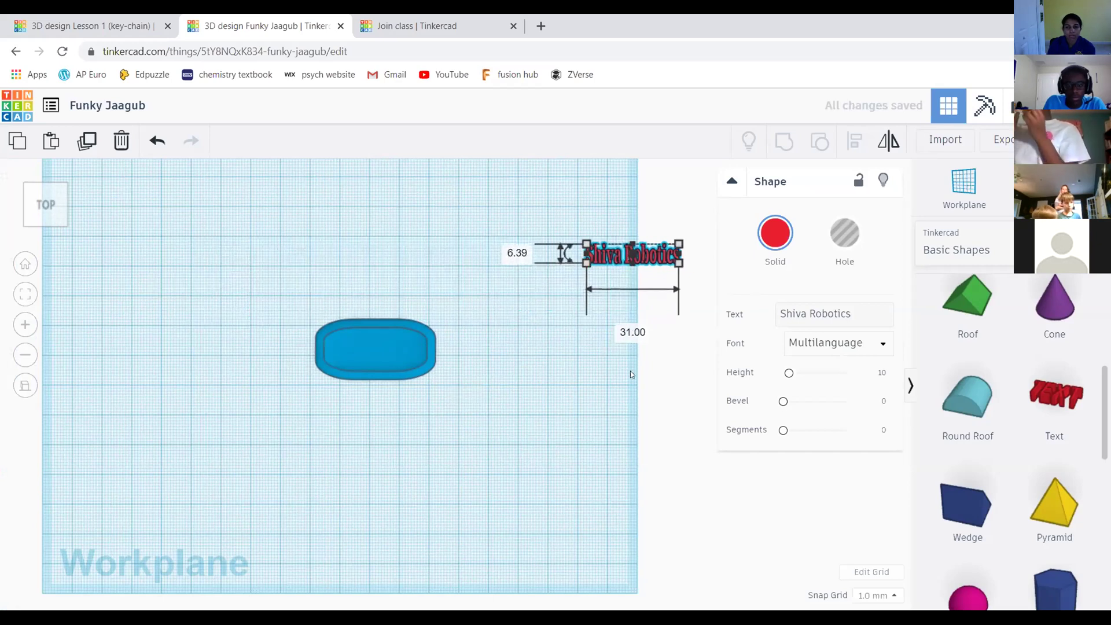
left_click(599, 409)
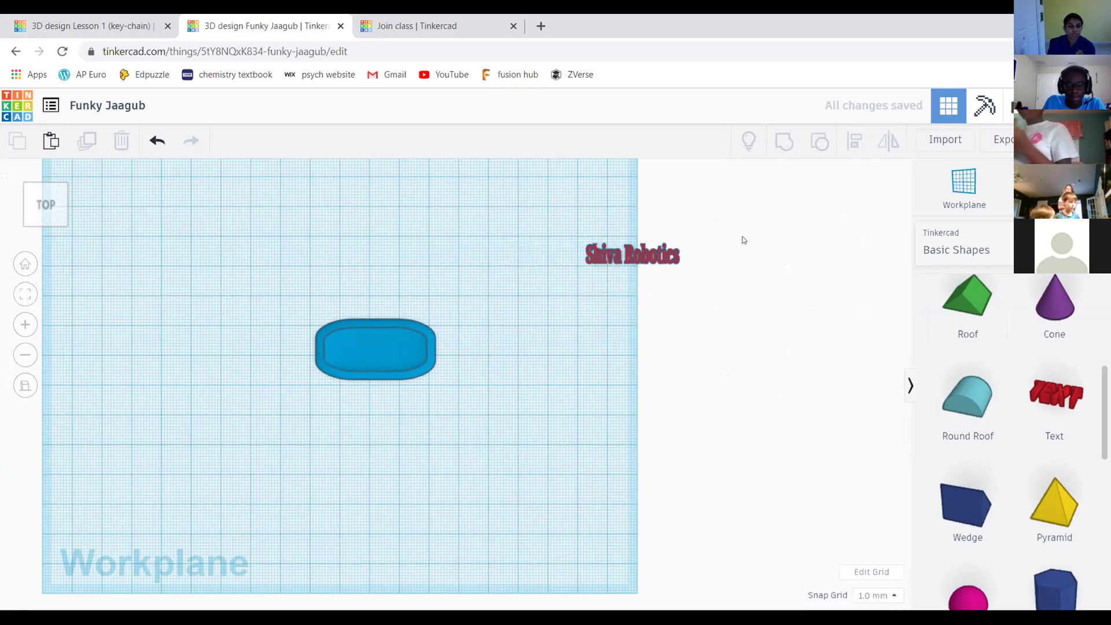
scroll(741, 196, "up", 3)
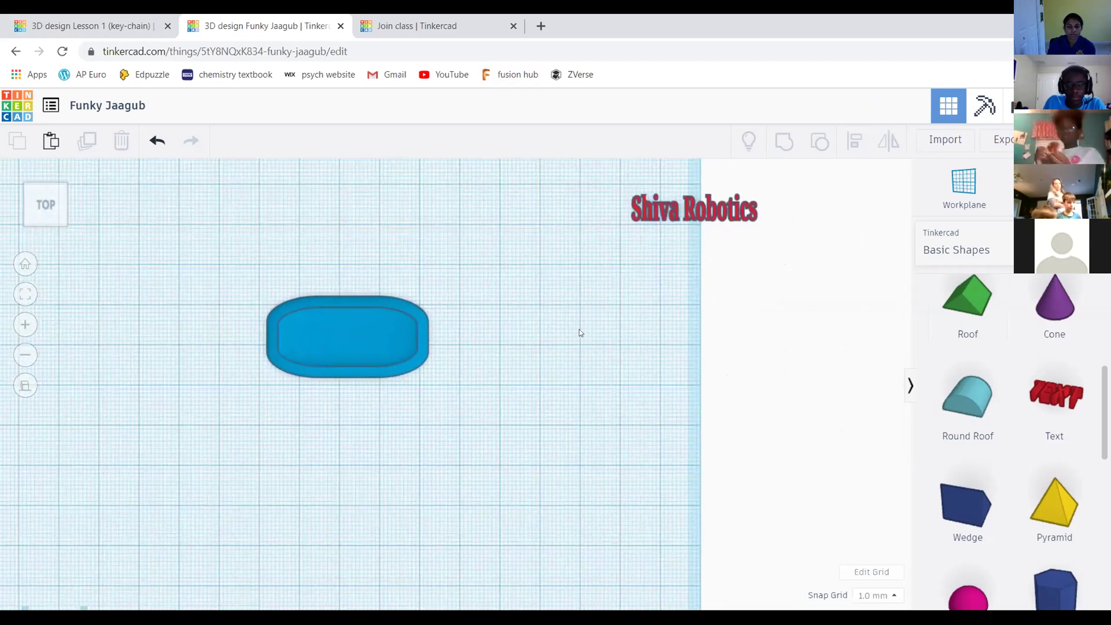
Place a custom workplane, then restore the default workplane on the grid
left_click(28, 222)
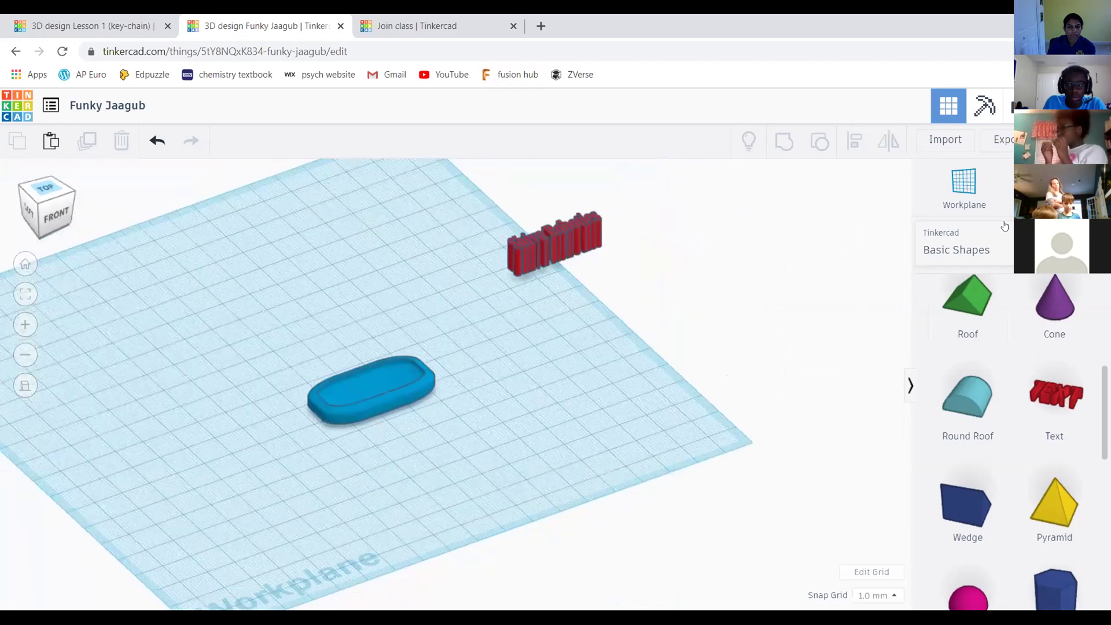
key("w")
left_click(568, 398)
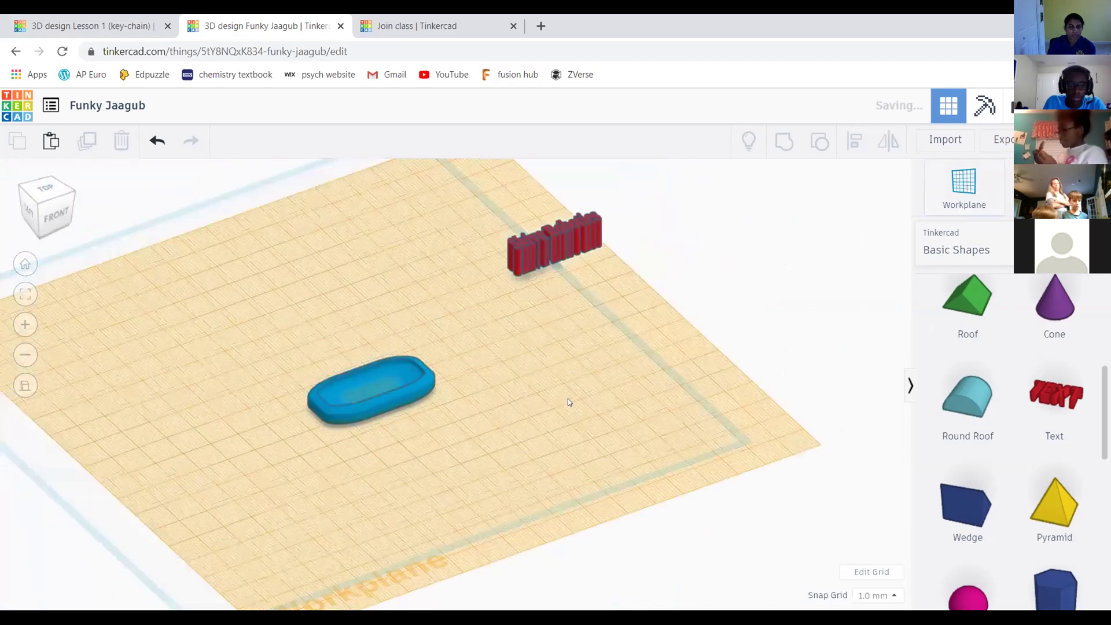
scroll(517, 307, "down", 3)
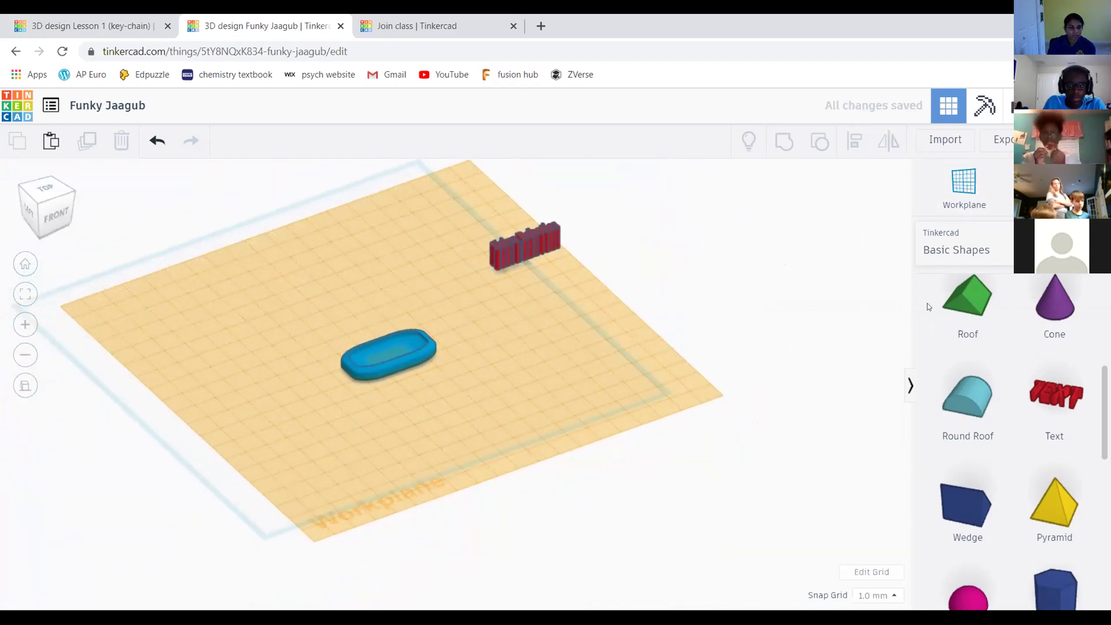
left_click(958, 189)
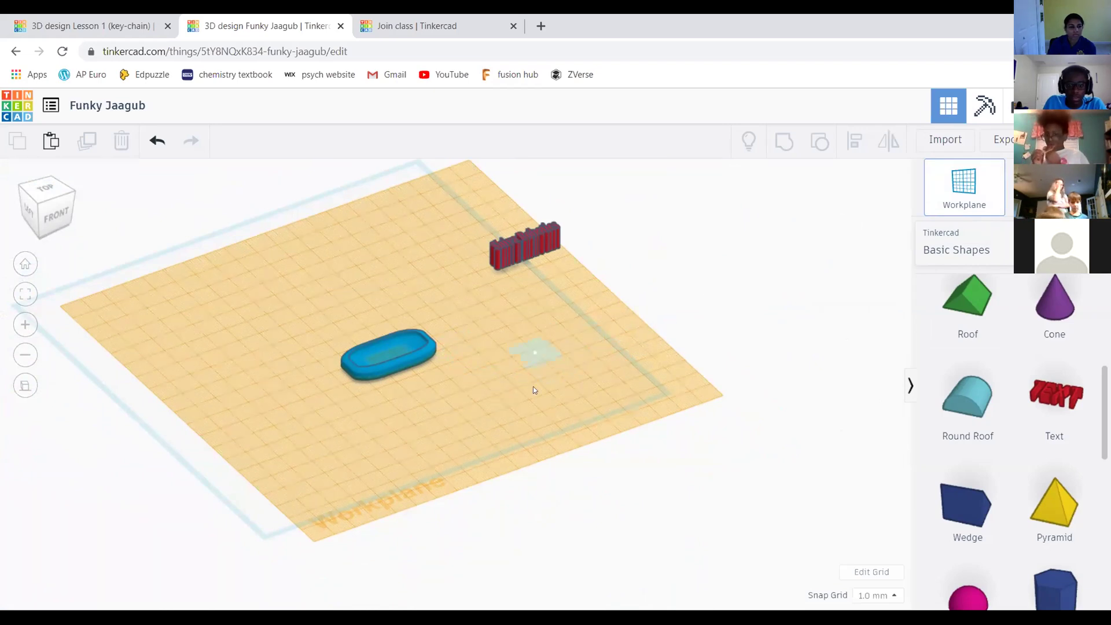
left_click(521, 351)
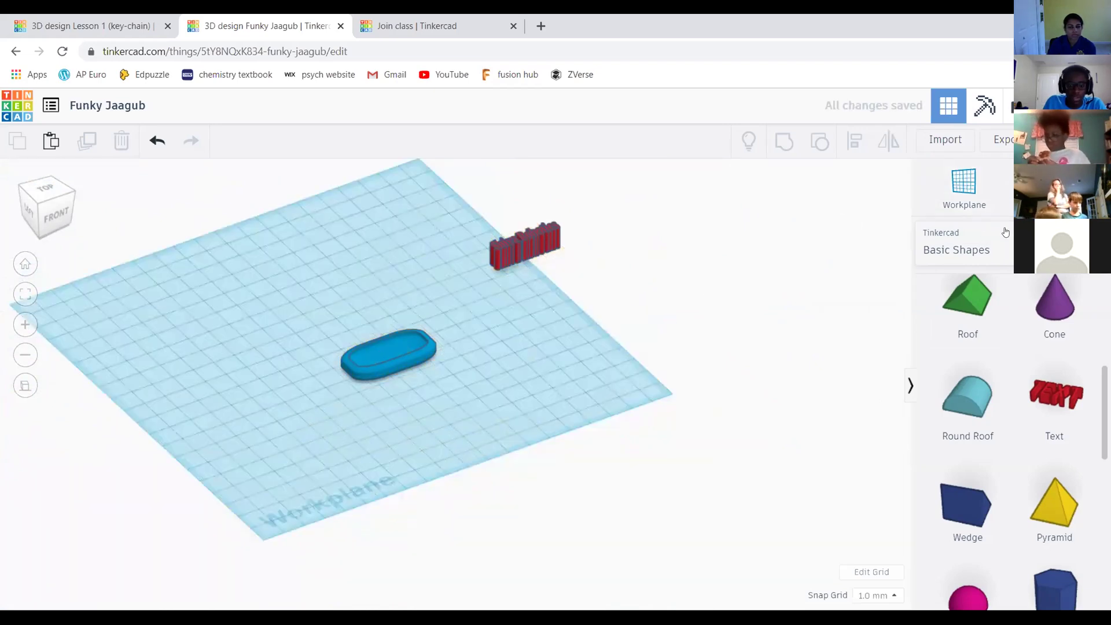
From a straight top view, box-select the slab and the text together
middle_click_drag(677, 426, 719, 410)
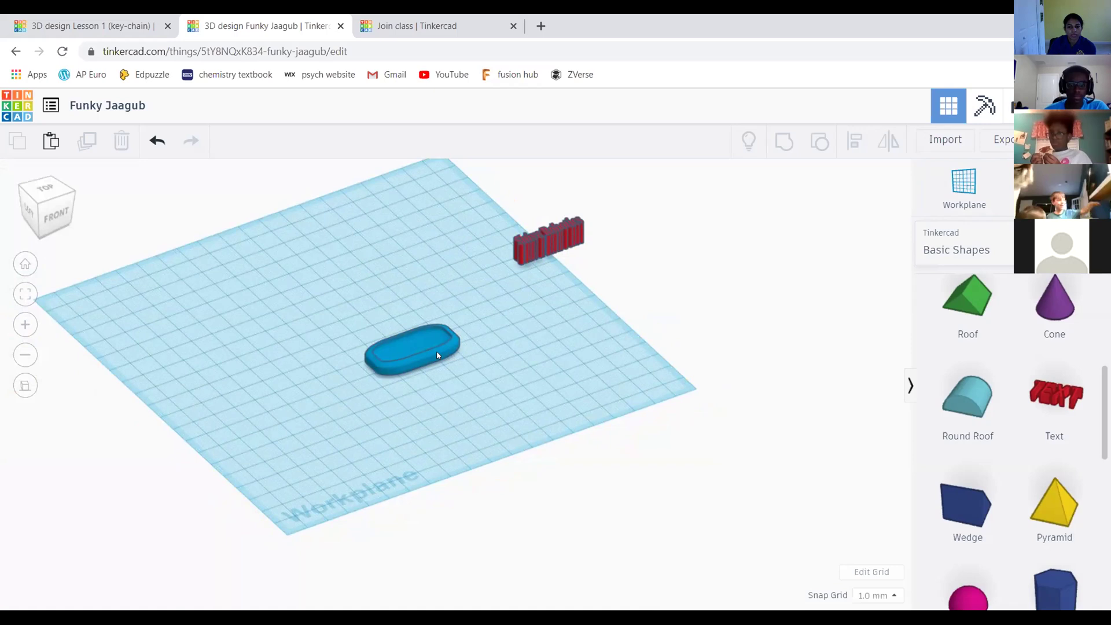
left_click(43, 190)
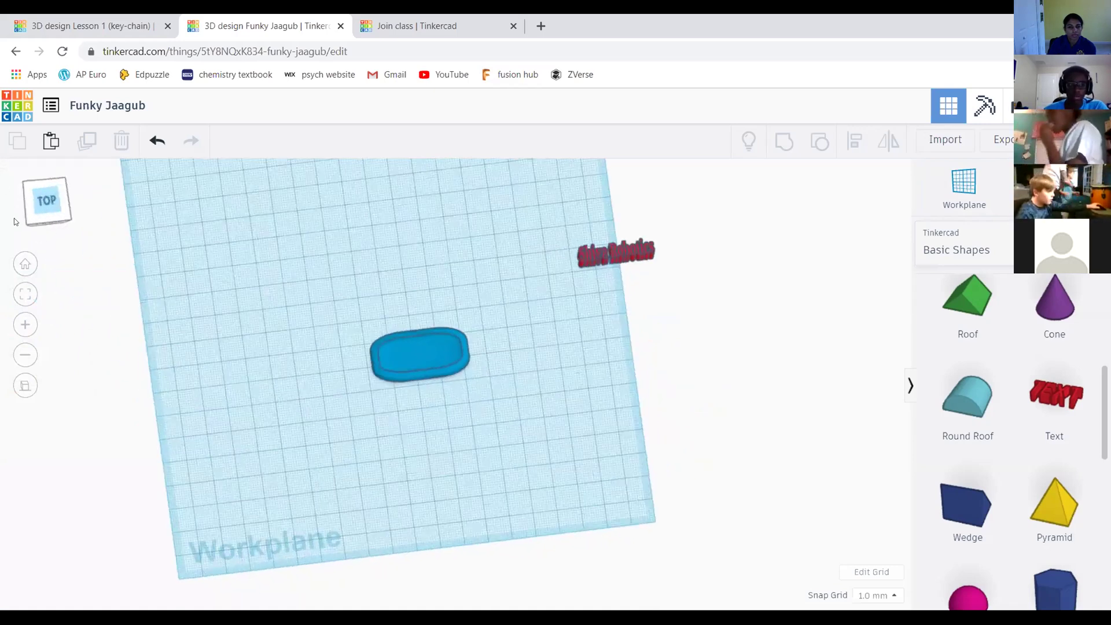
left_click_drag(61, 203, 13, 202)
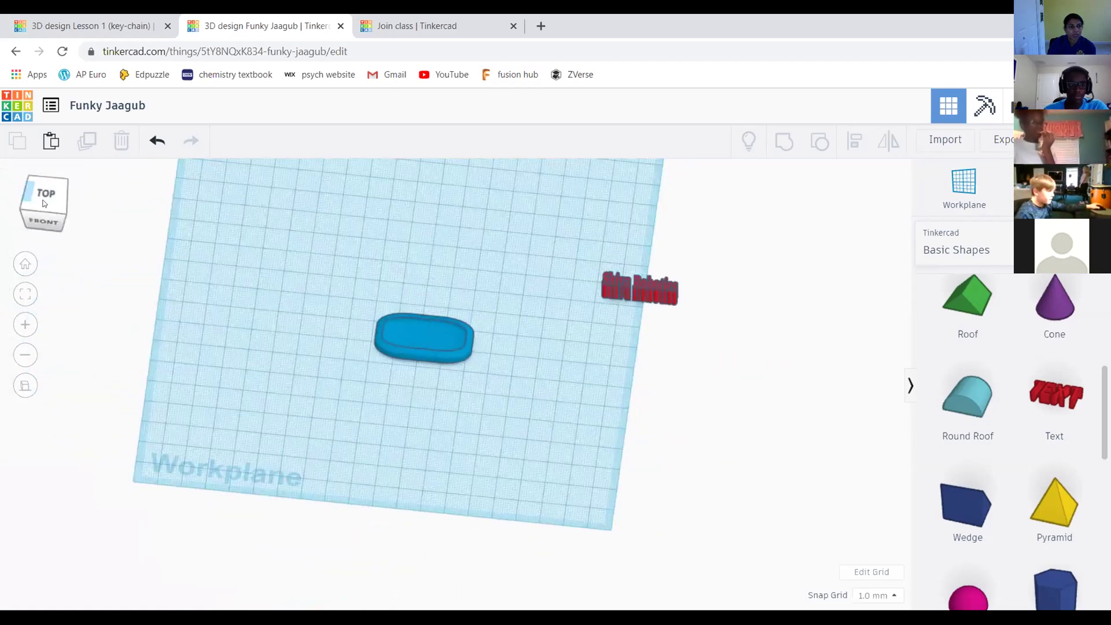
left_click(44, 196)
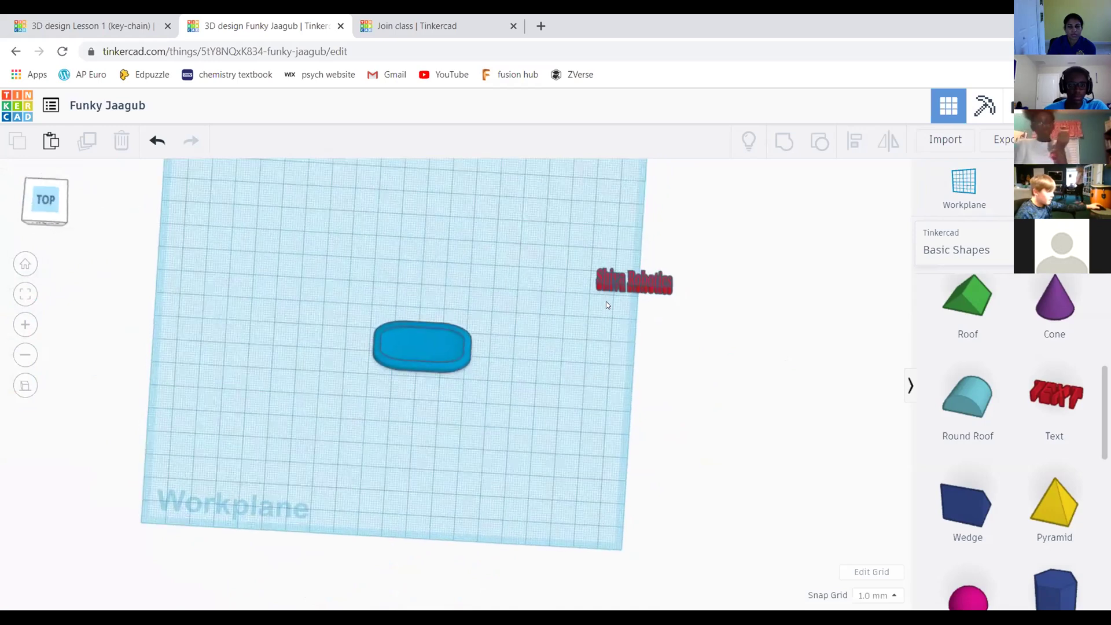
left_click_drag(277, 216, 714, 409)
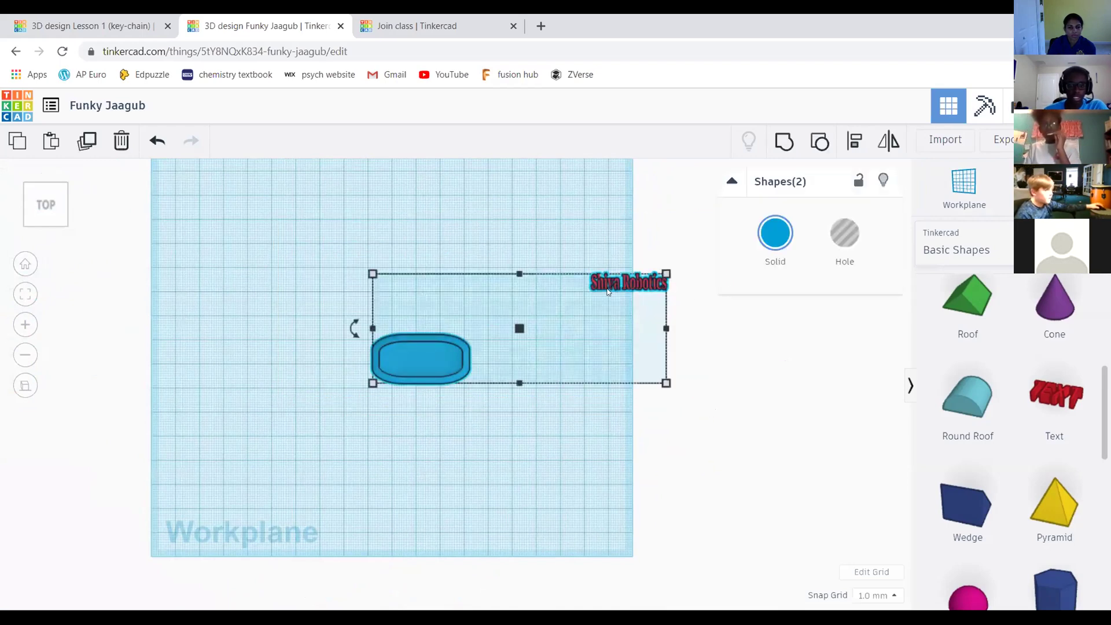
scroll(504, 282, "down", 2)
scroll(542, 236, "up", 3)
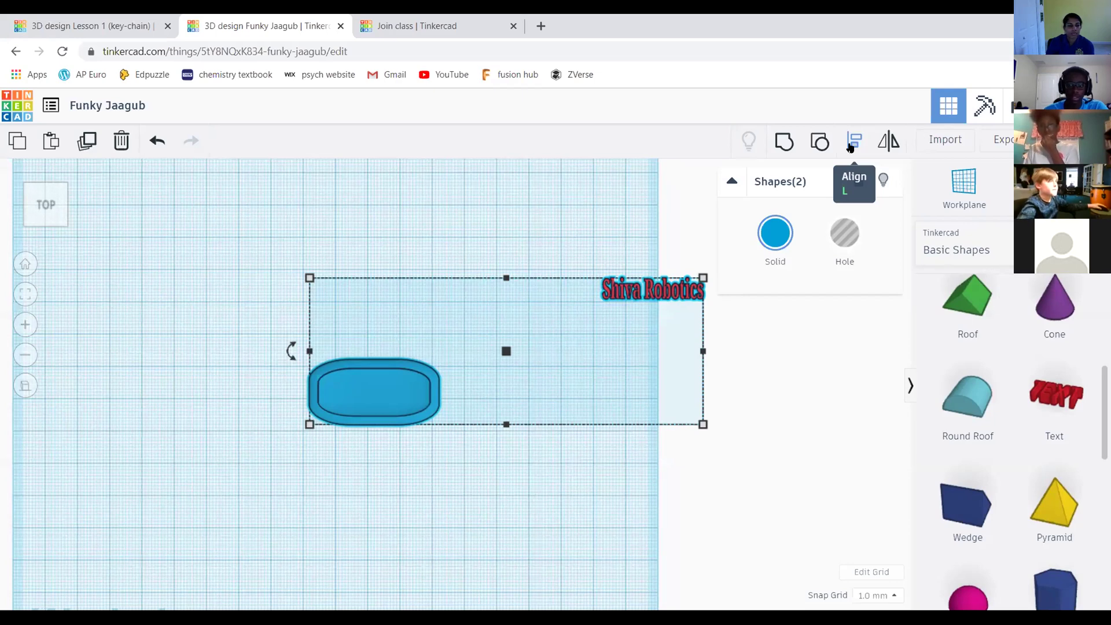
left_click(851, 147)
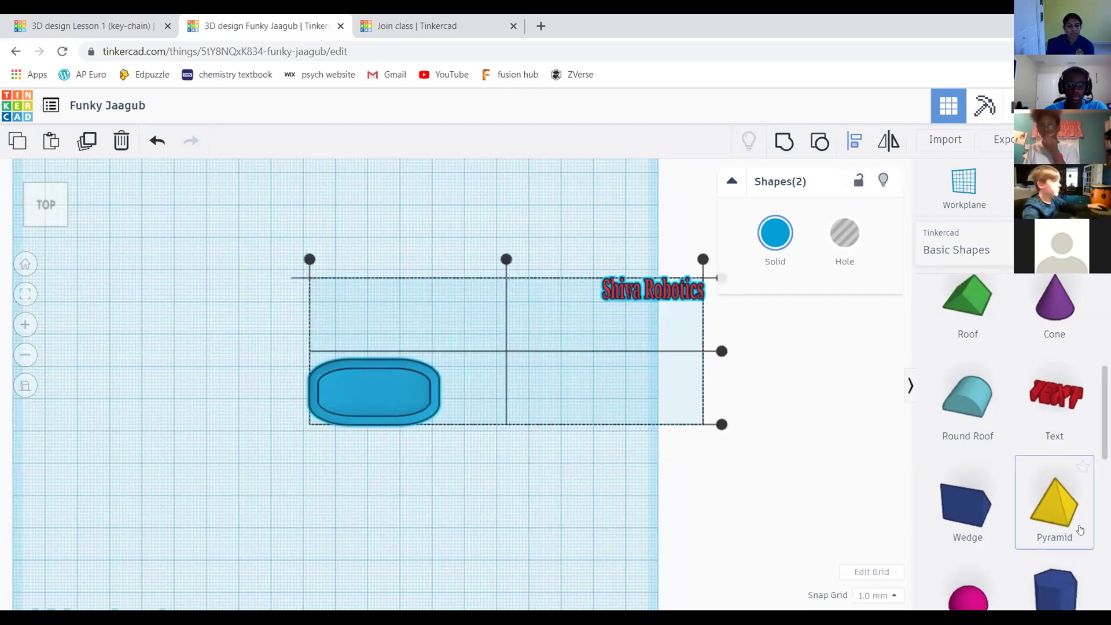
scroll(635, 314, "down", 1)
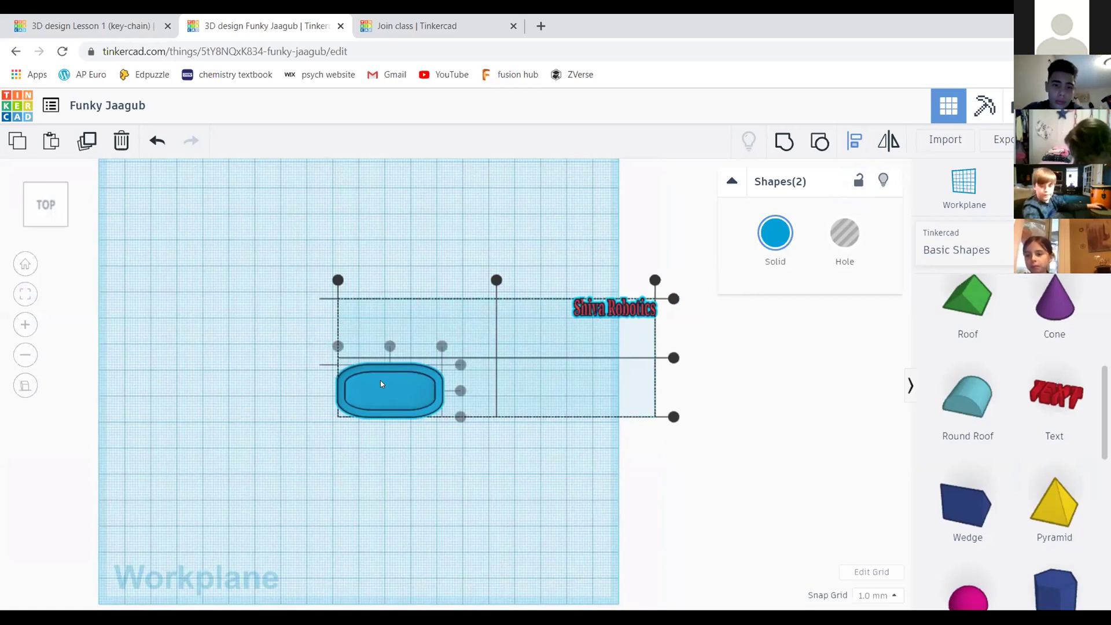
left_click(382, 389)
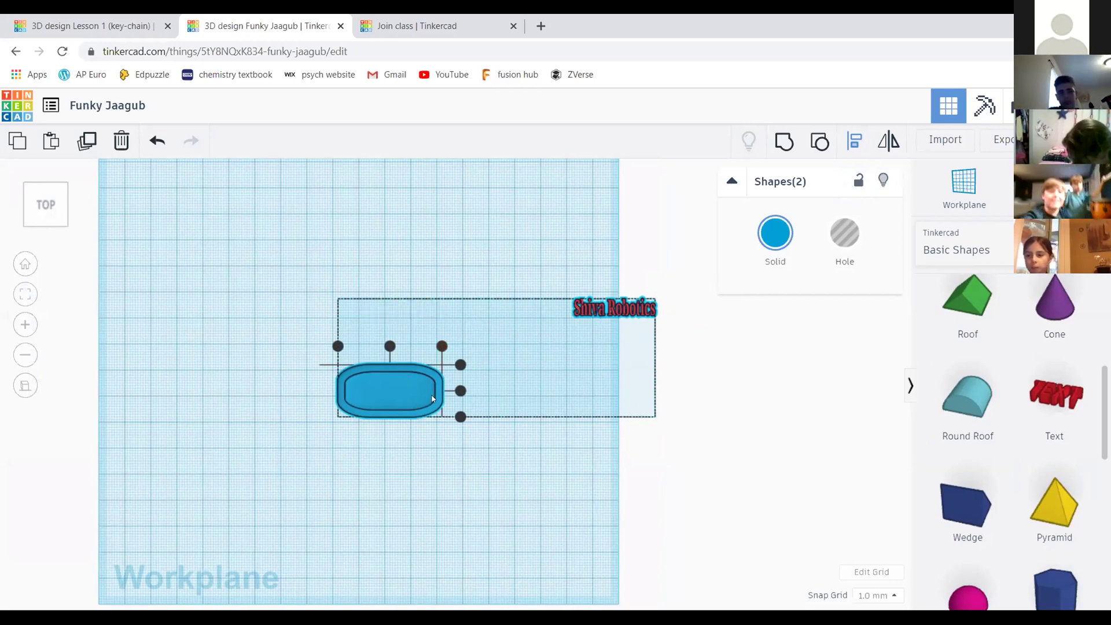
left_click(741, 363)
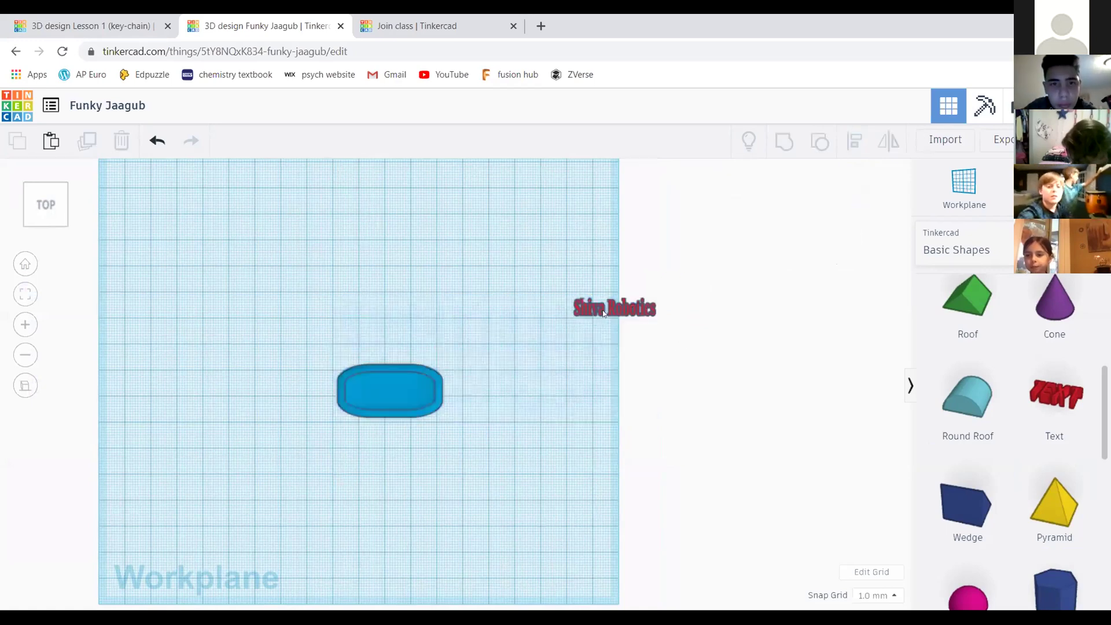
Zoom to the Shiva Robotics text and set its height to 4.39 mm
left_click(654, 306)
scroll(637, 347, "up", 3)
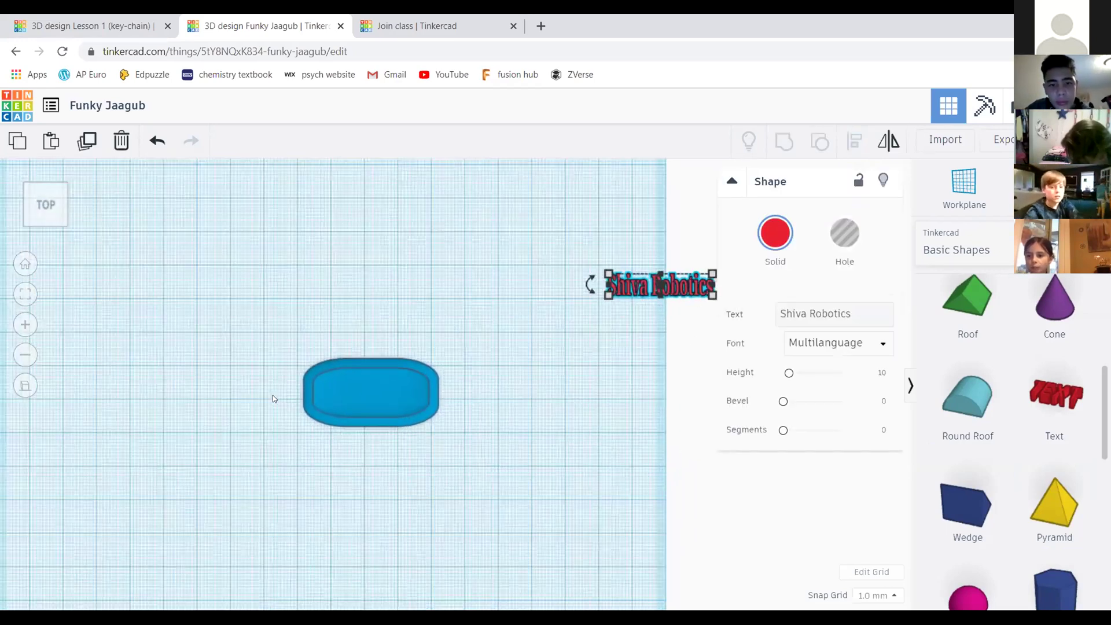
key("f")
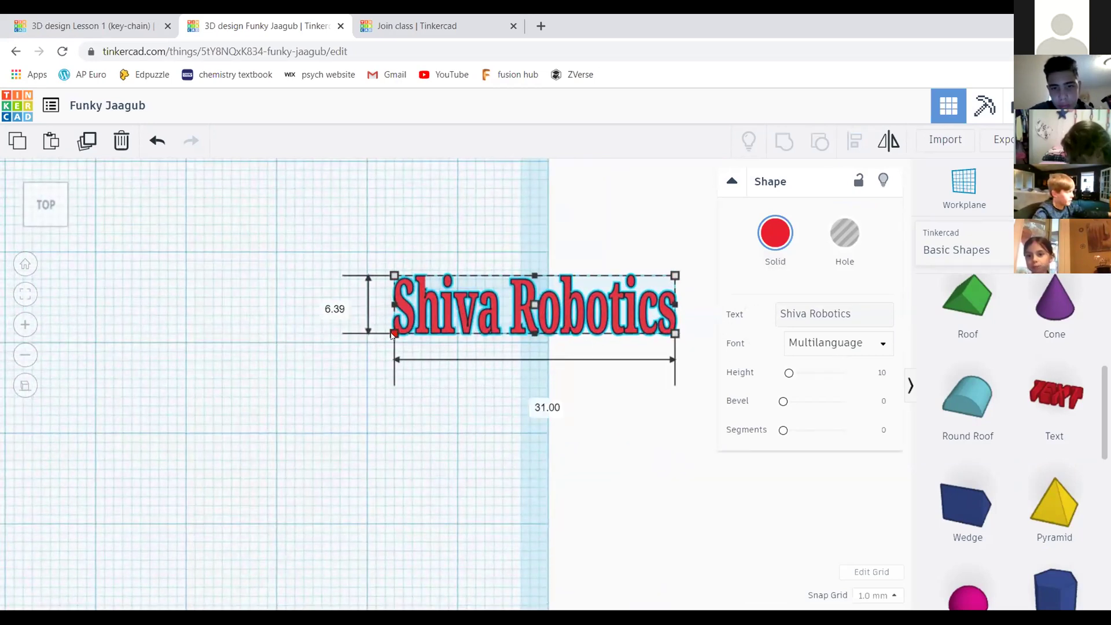
left_click_drag(393, 326, 393, 316)
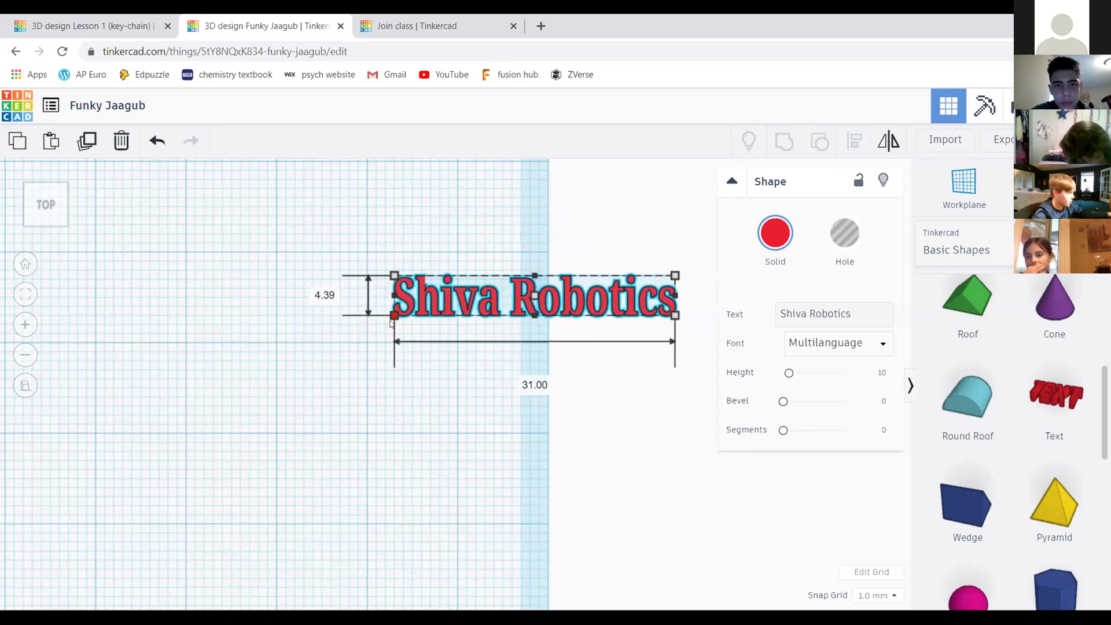
left_click(320, 290)
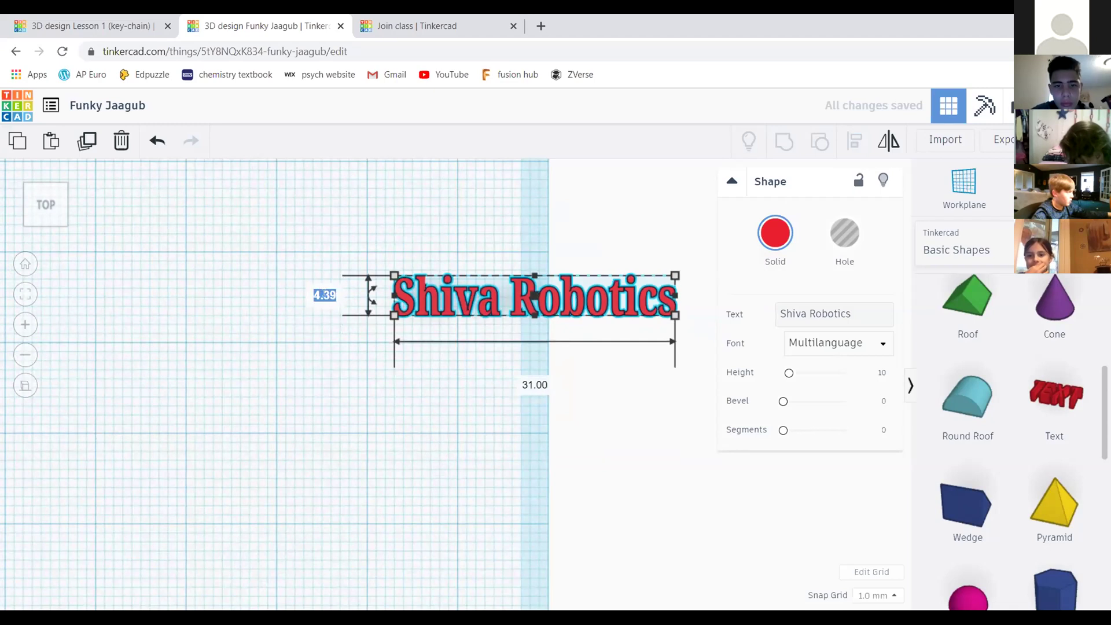
left_click(309, 346)
left_click(355, 341)
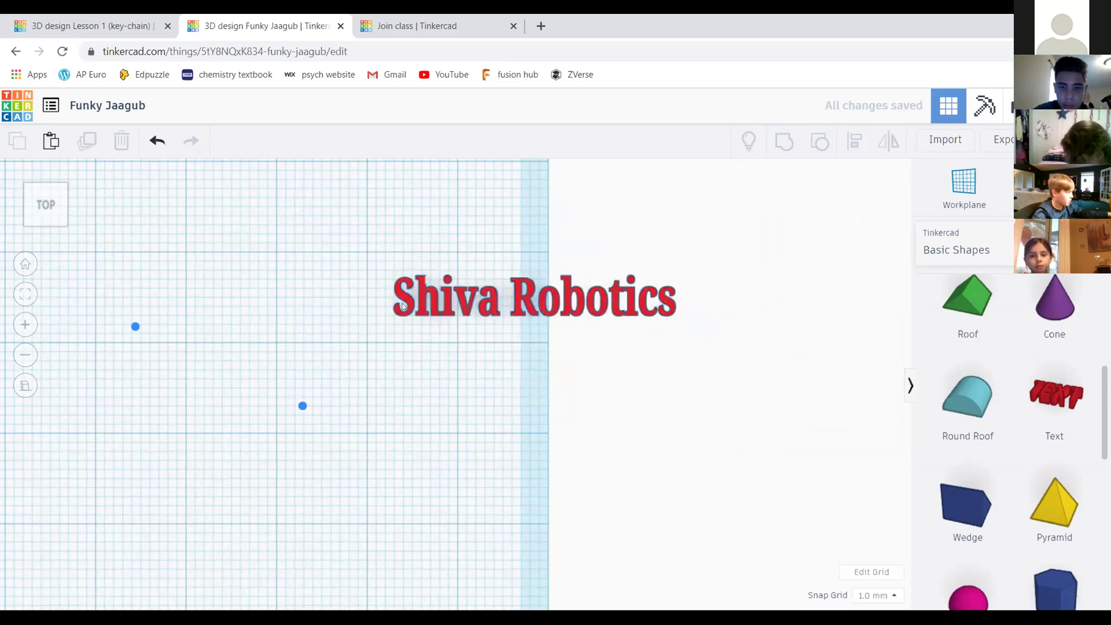
Widen the text to 33.00 mm, then box-select the text and slab together
left_click(403, 306)
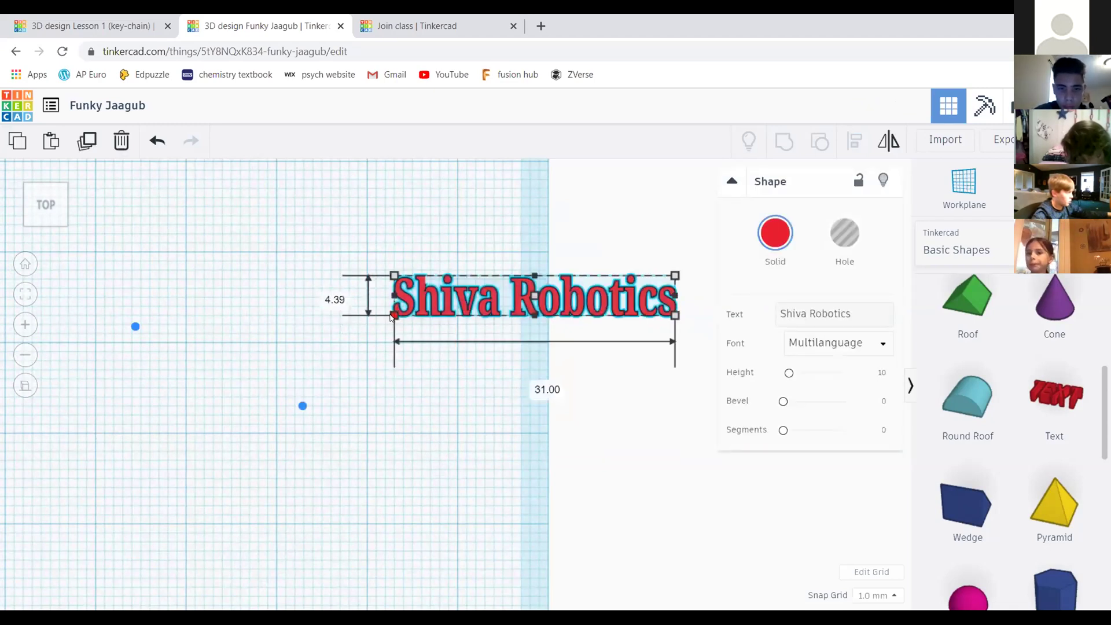
mouse_move(392, 315)
left_mouse_down()
mouse_move(334, 325)
mouse_move(375, 319)
left_mouse_up()
scroll(306, 331, "down", 3)
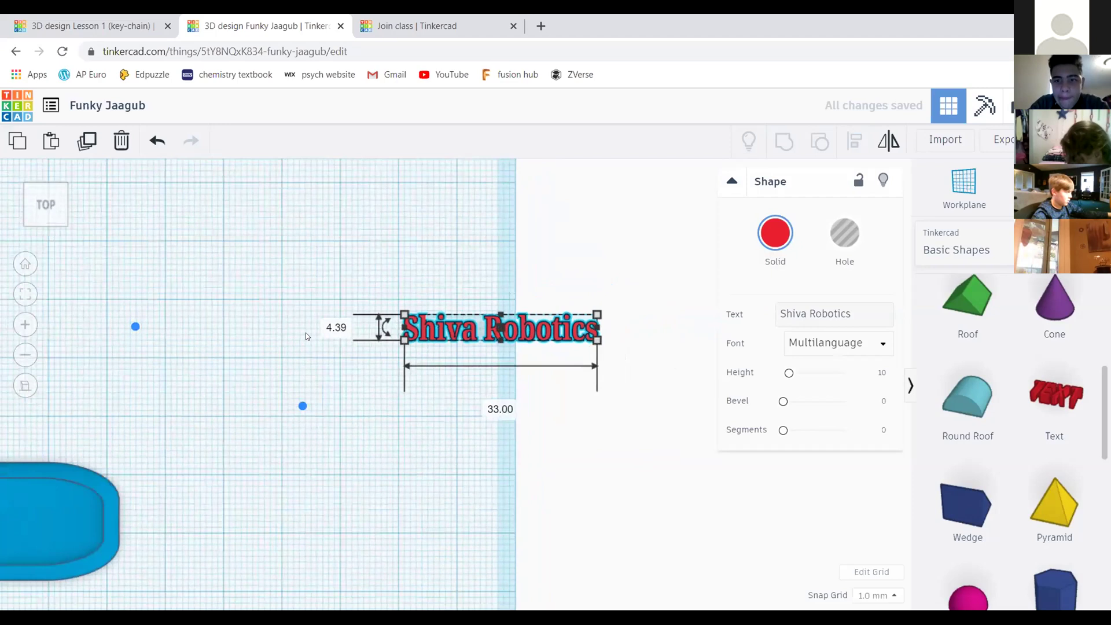
scroll(306, 332, "down", 5)
middle_click_drag(335, 310, 370, 250)
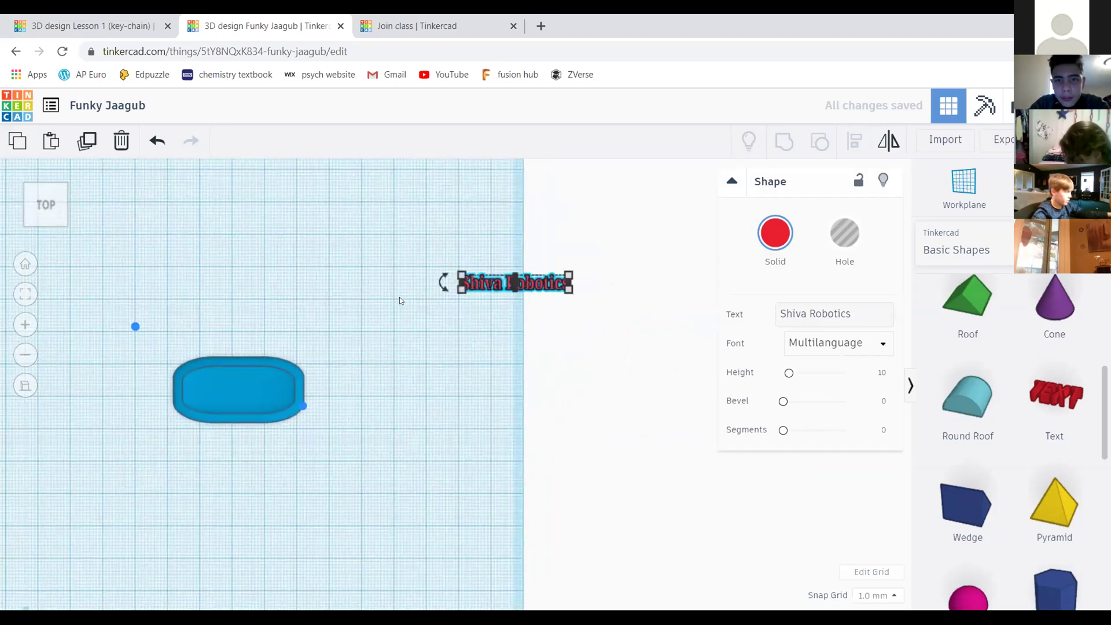
left_click(399, 300)
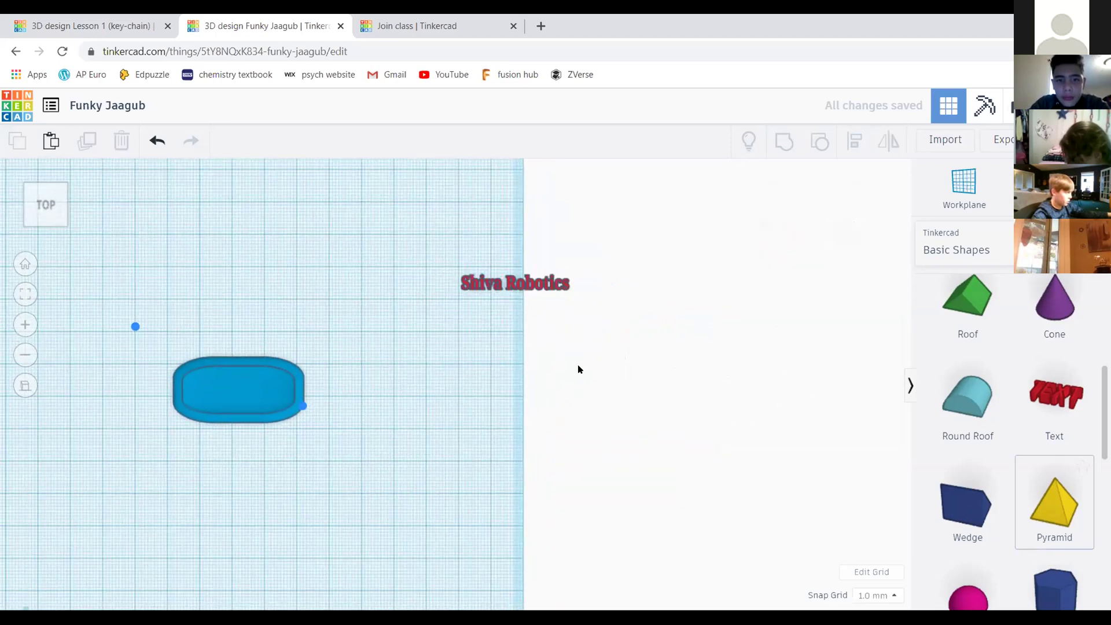
scroll(579, 368, "down", 2)
left_click_drag(275, 225, 691, 427)
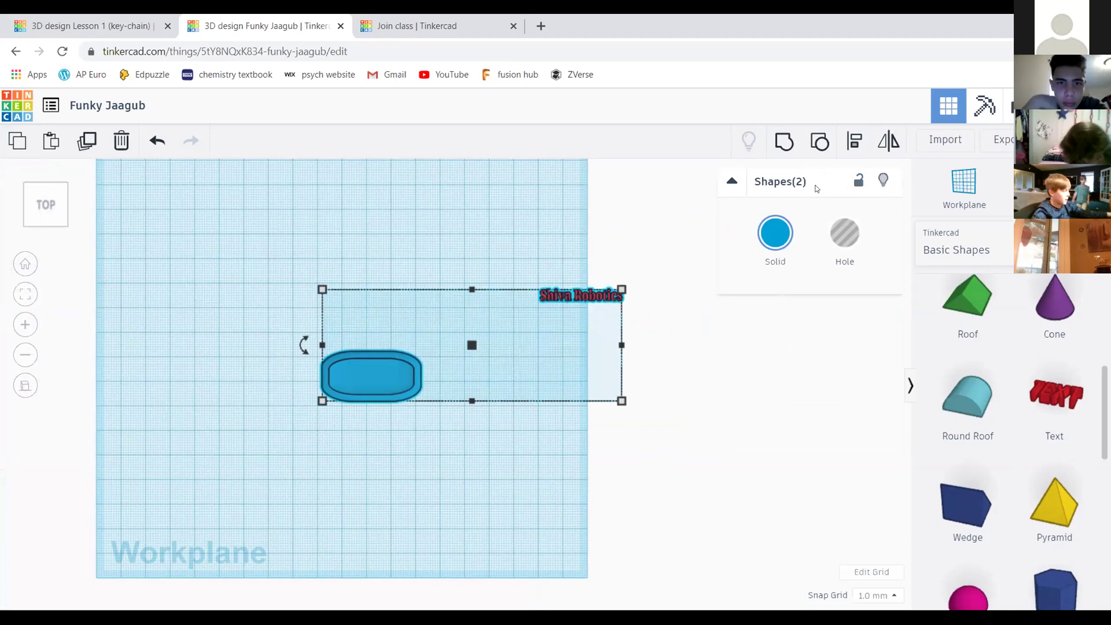
Align the text horizontally centred on the blue slab, using the slab as reference
left_click(855, 145)
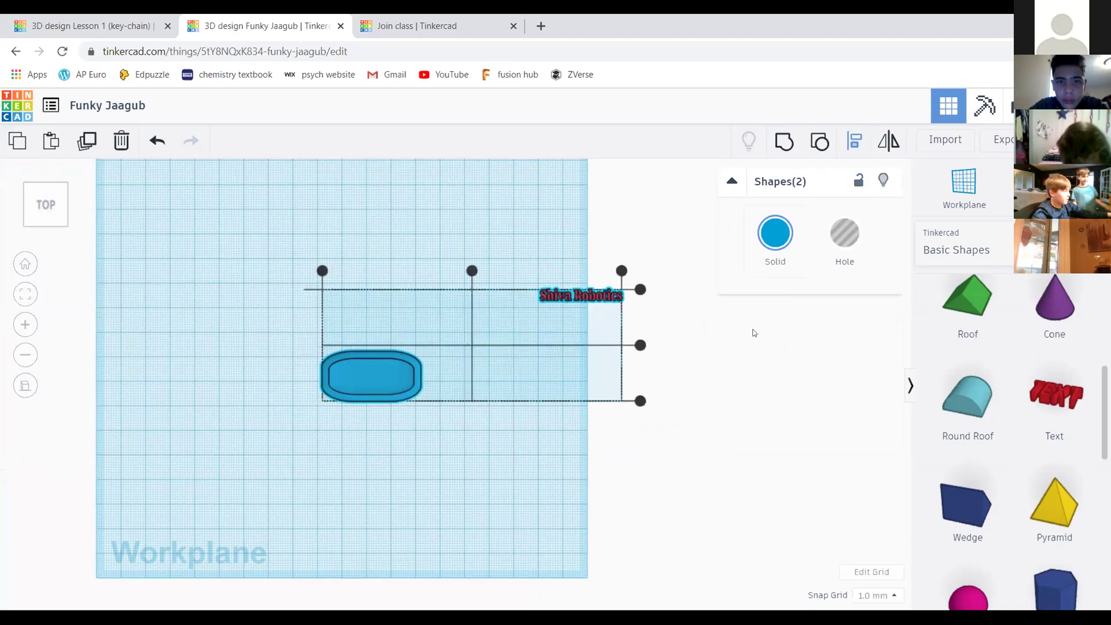
left_click(391, 376)
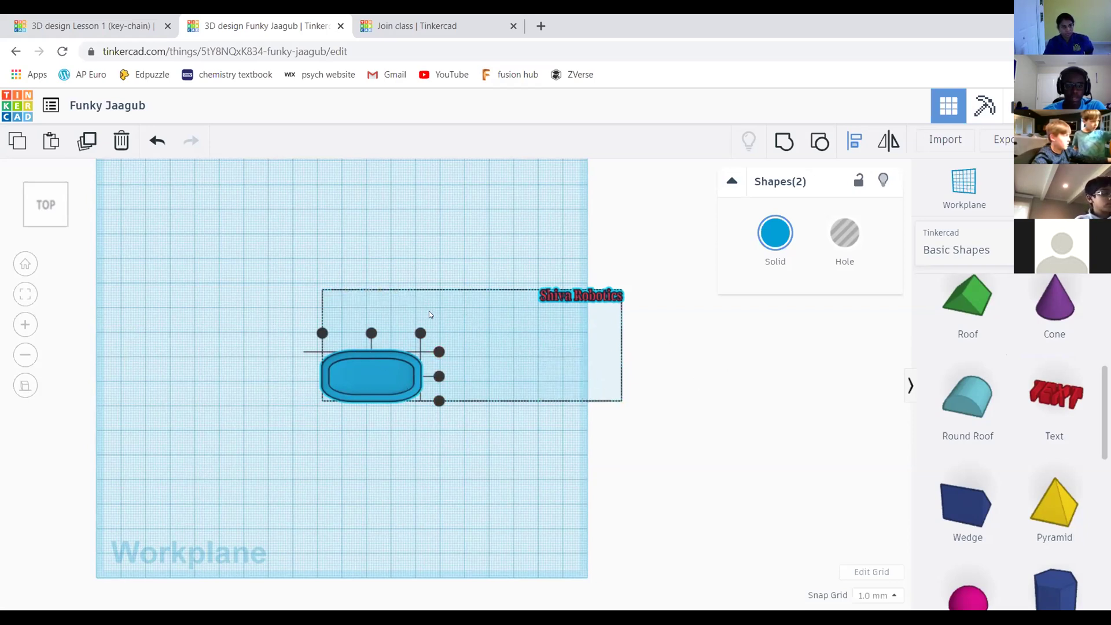
left_click(372, 333)
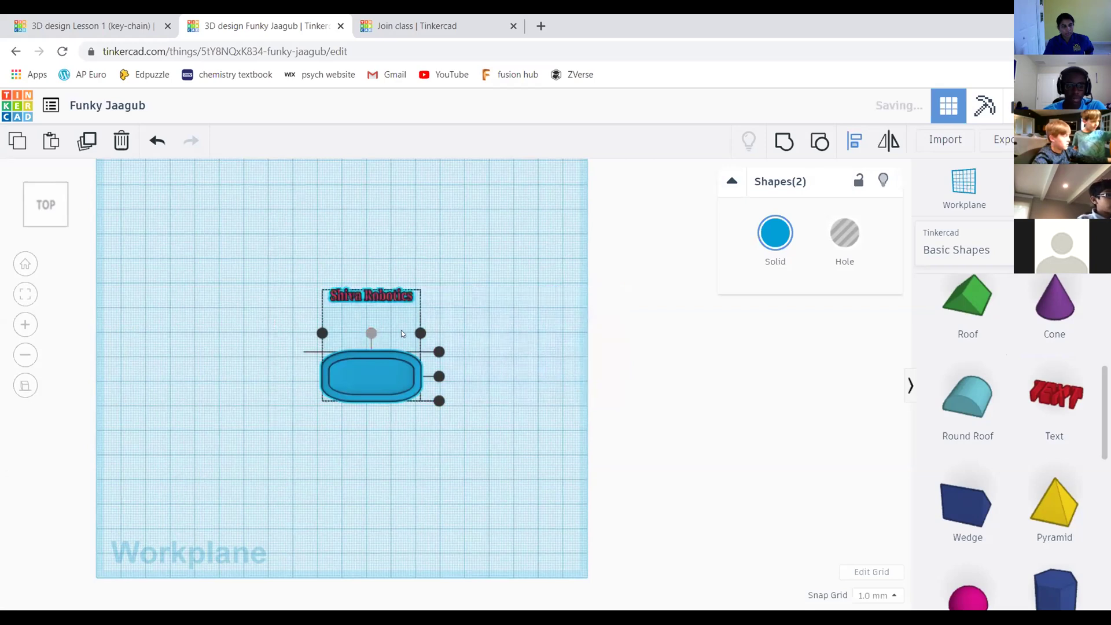
Centre the text vertically on the slab with a second Align
scroll(469, 283, "up", 5)
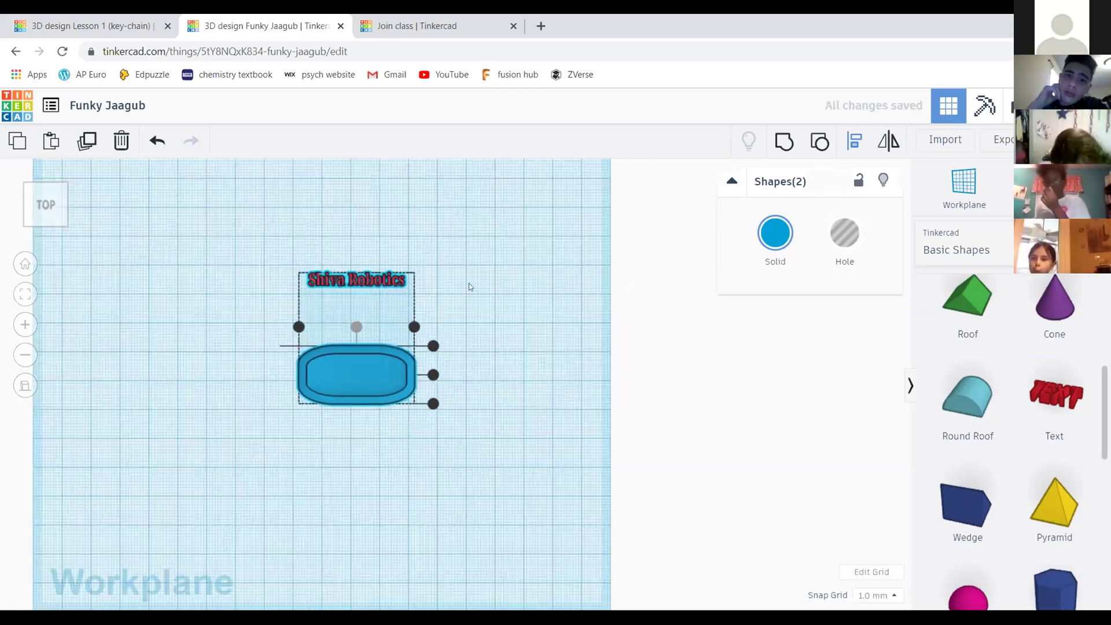
middle_click_drag(389, 295, 412, 297)
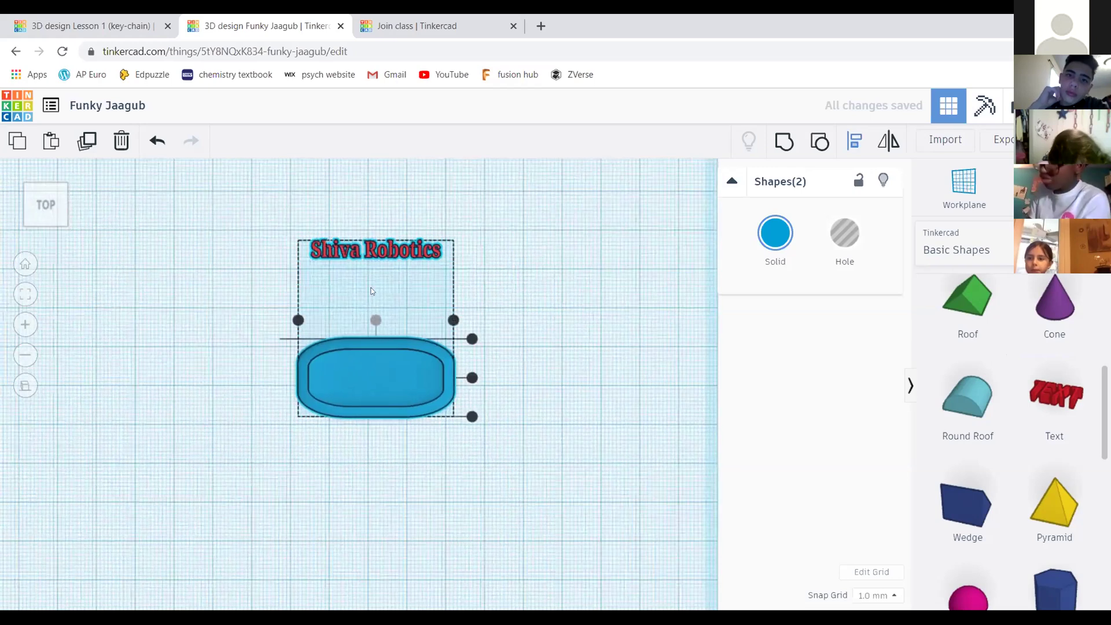
scroll(577, 301, "up", 2)
middle_click_drag(585, 296, 622, 324)
scroll(463, 376, "up", 2)
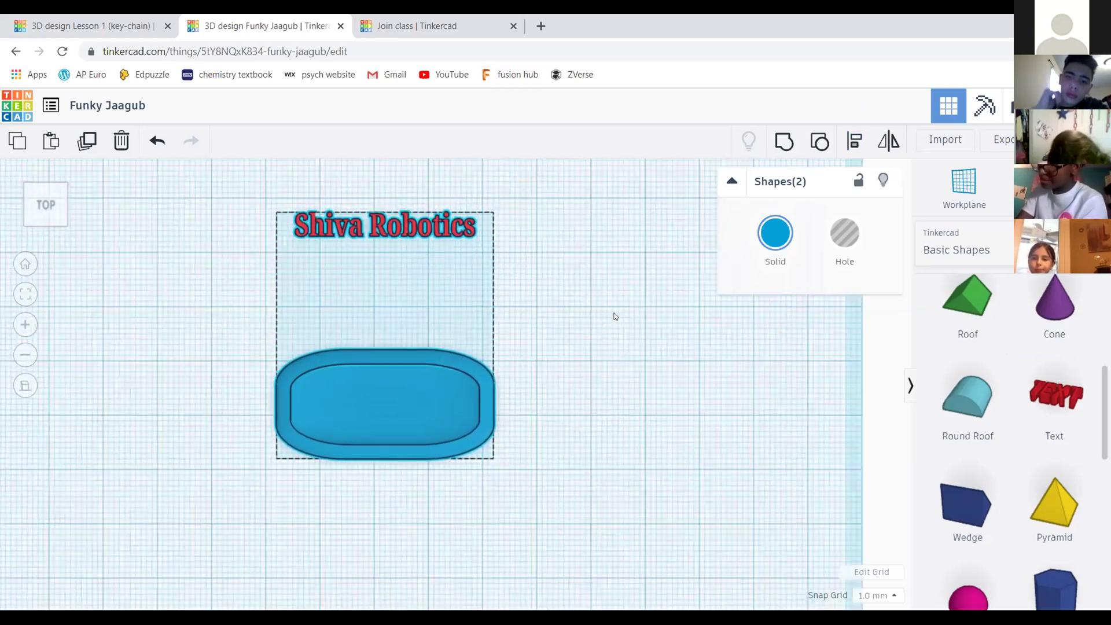
key("l")
scroll(492, 394, "down", 2)
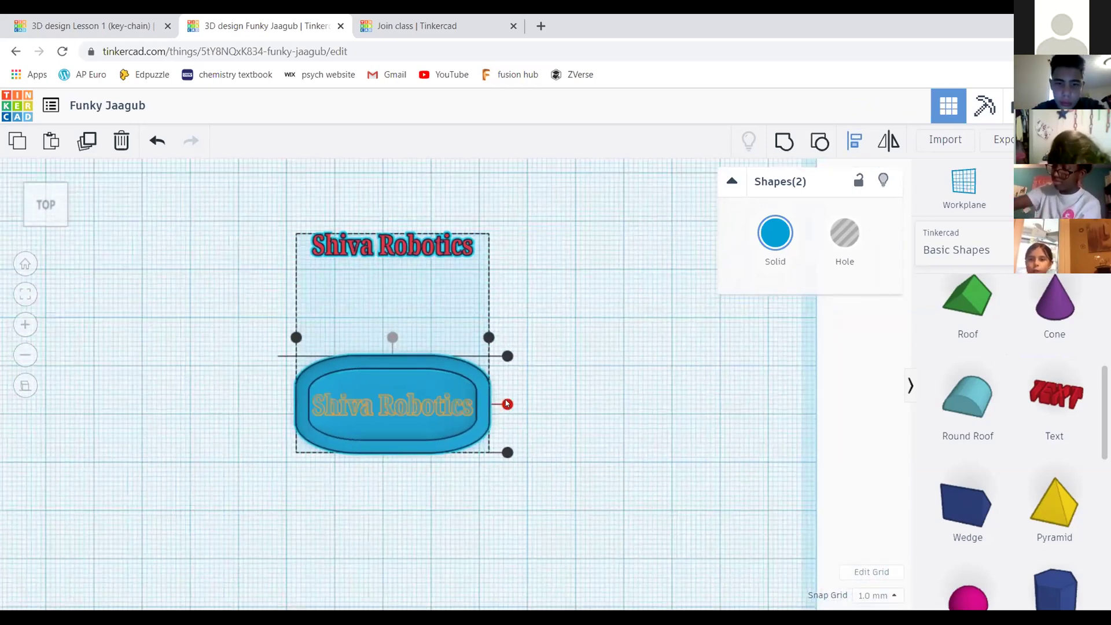
left_click(507, 404)
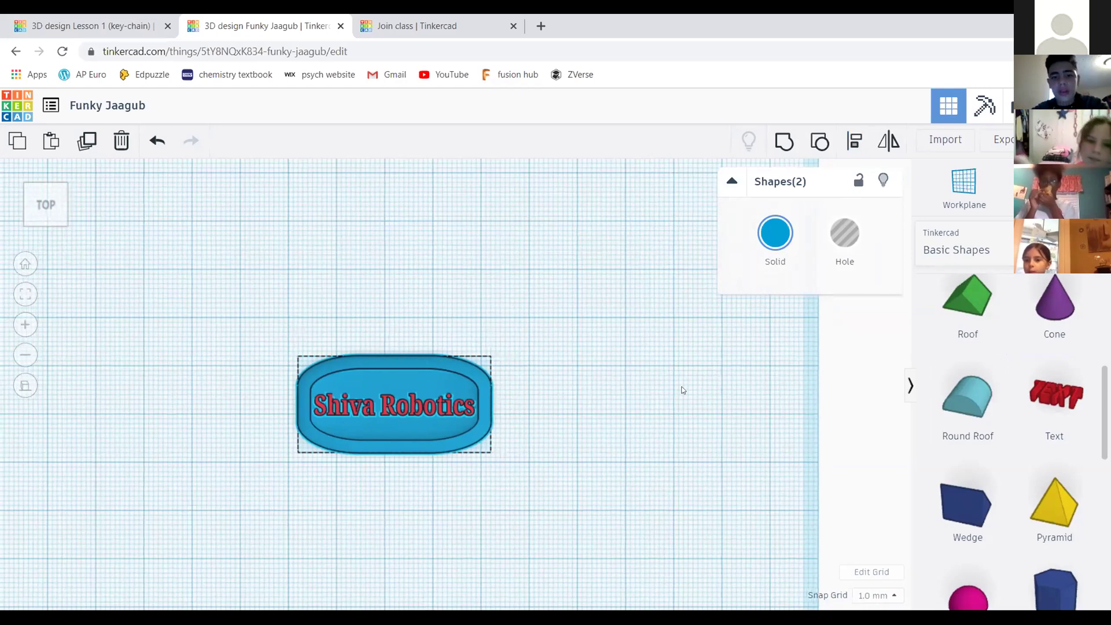
middle_click_drag(682, 389, 700, 380)
Deselect both shapes and switch to a tilted 3D view showing the tall red lettering
scroll(549, 389, "up", 2)
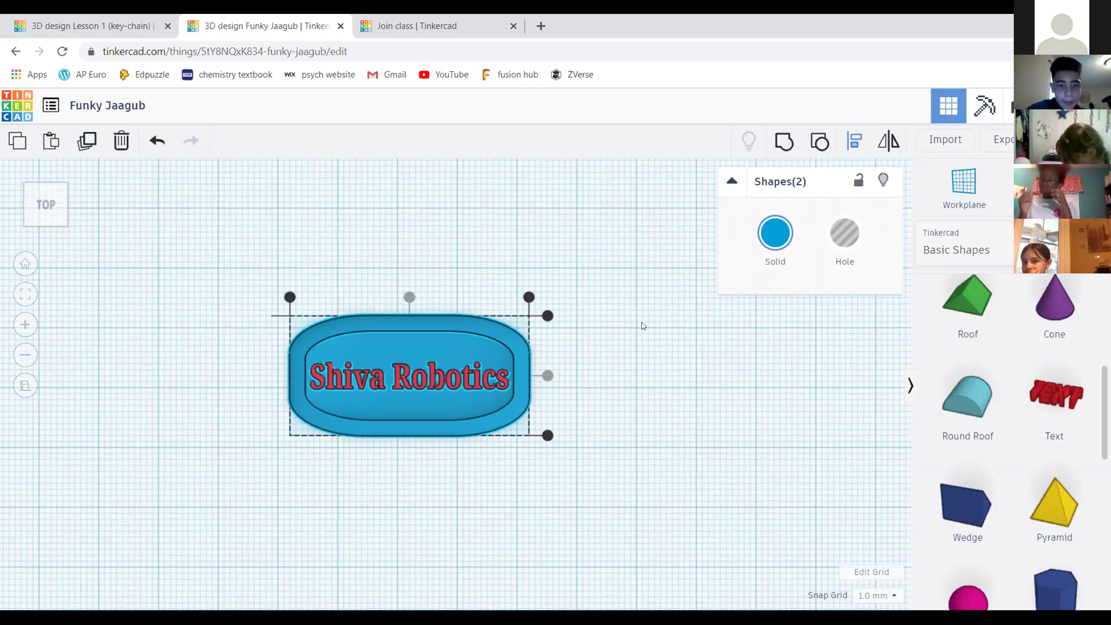
left_click(642, 325)
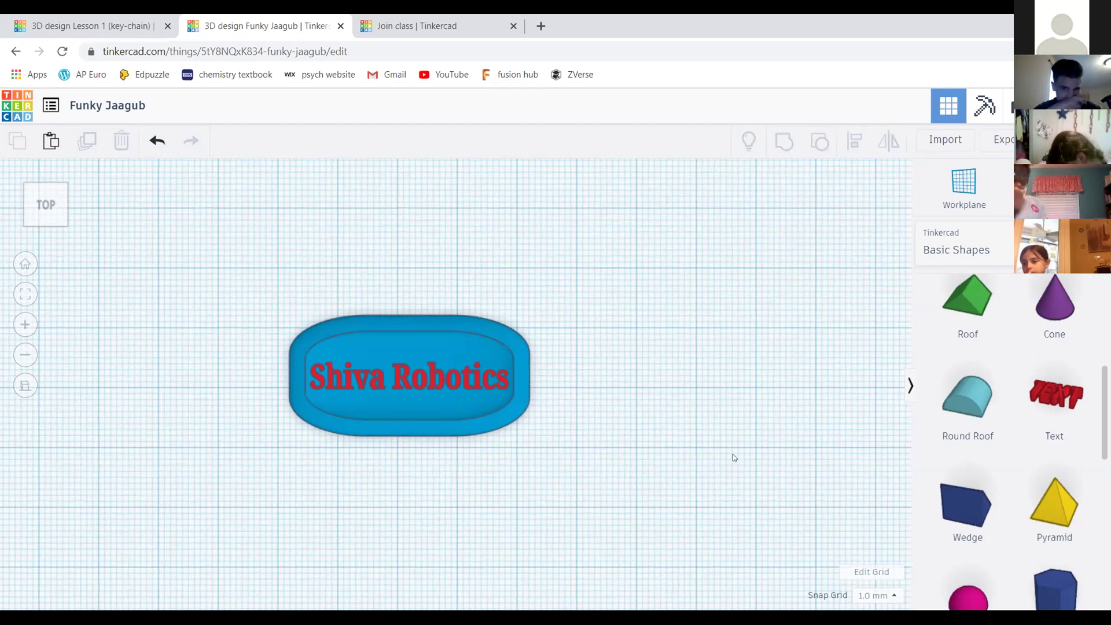
scroll(662, 291, "down", 2)
scroll(597, 306, "up", 2)
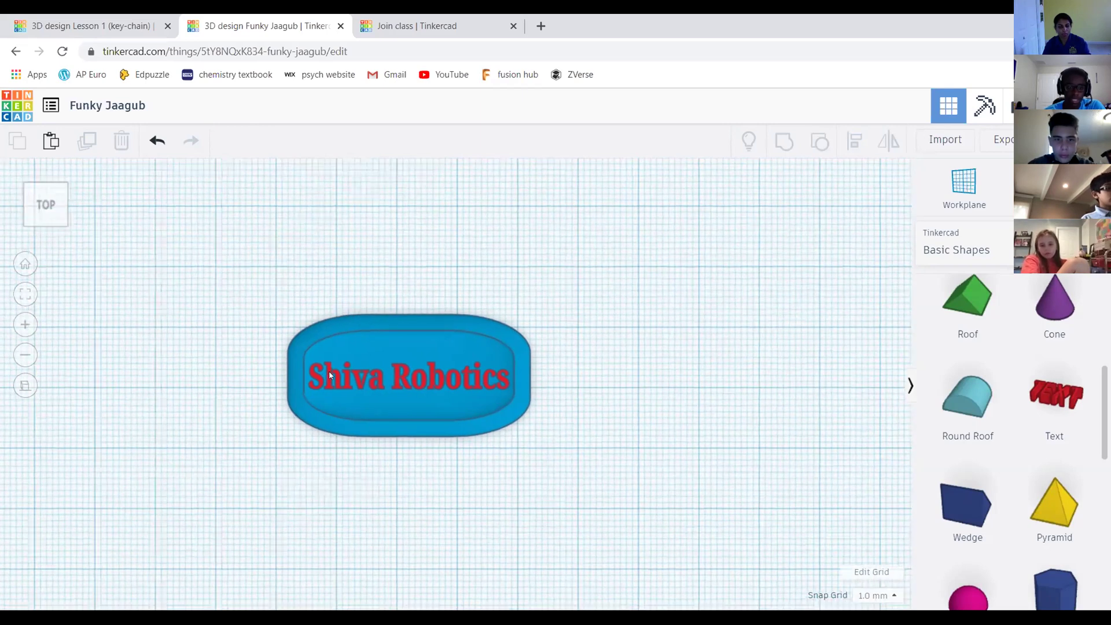
scroll(329, 373, "up", 3)
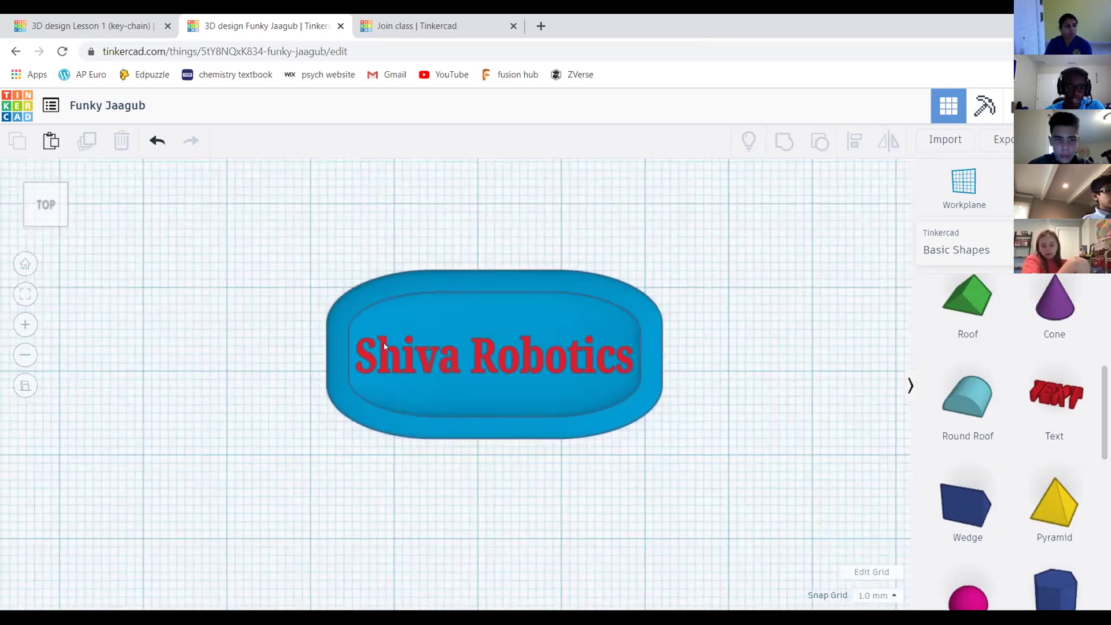
left_click(385, 346)
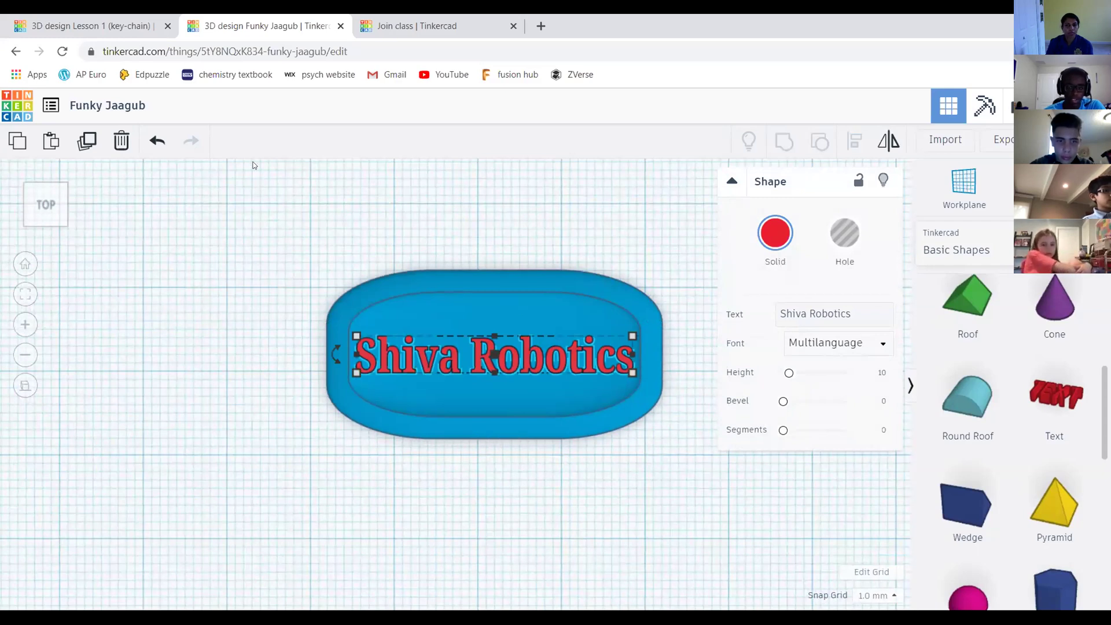
left_click_drag(222, 206, 715, 451)
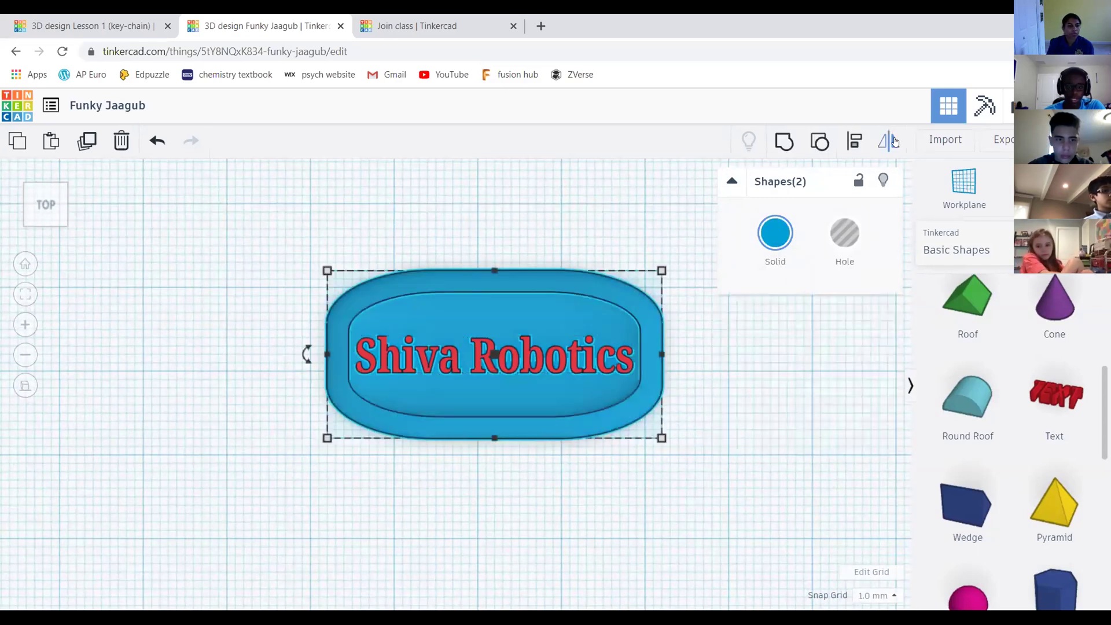
left_click(328, 197)
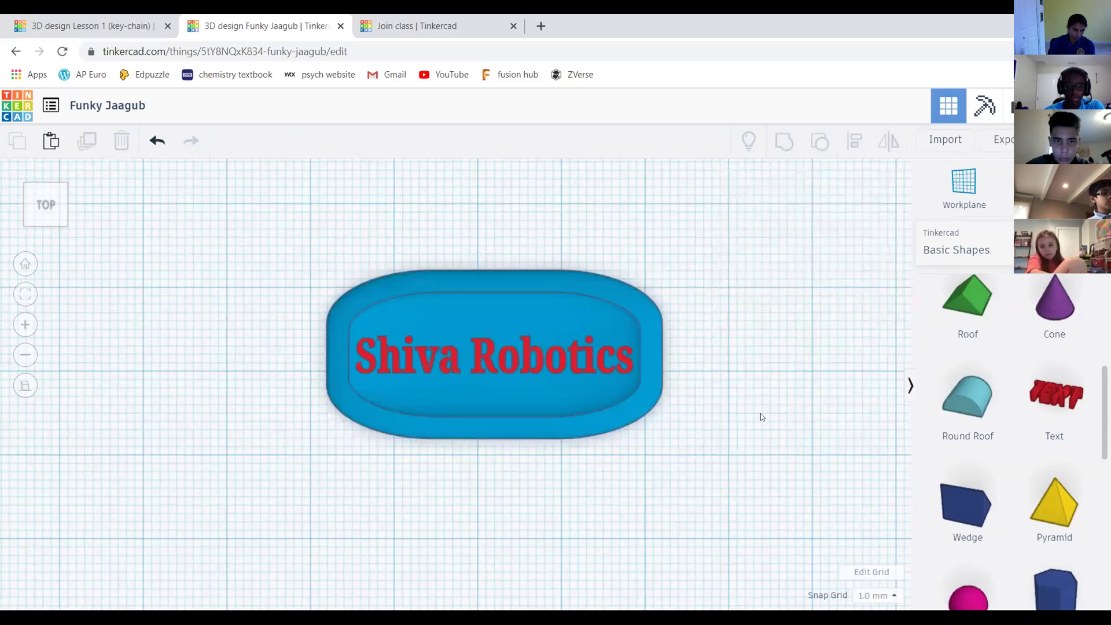
scroll(500, 415, "down", 2)
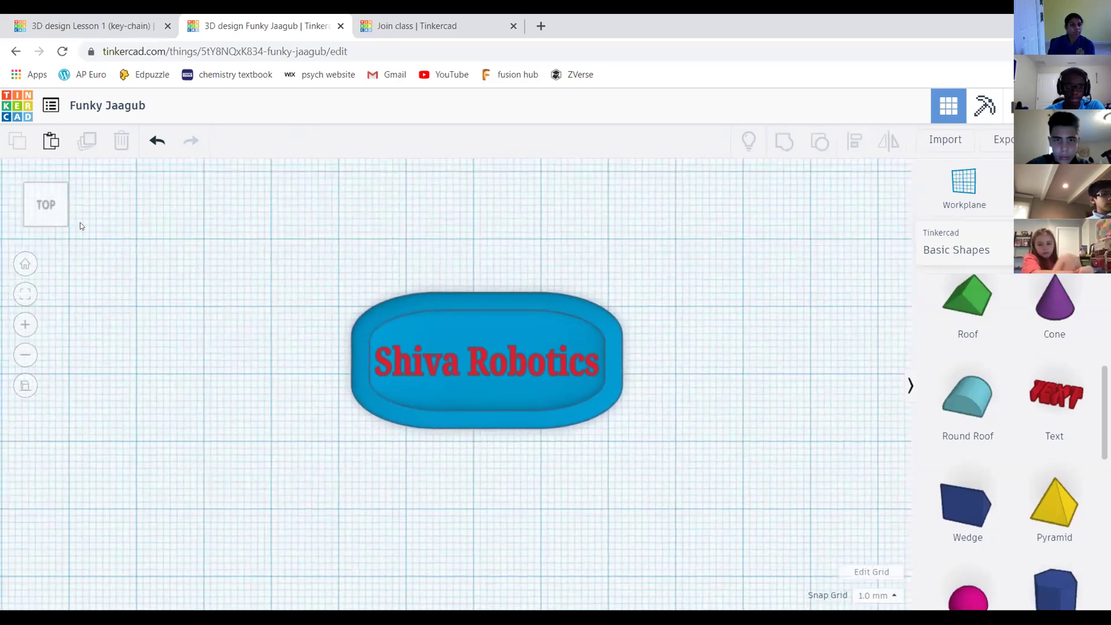
left_click(59, 216)
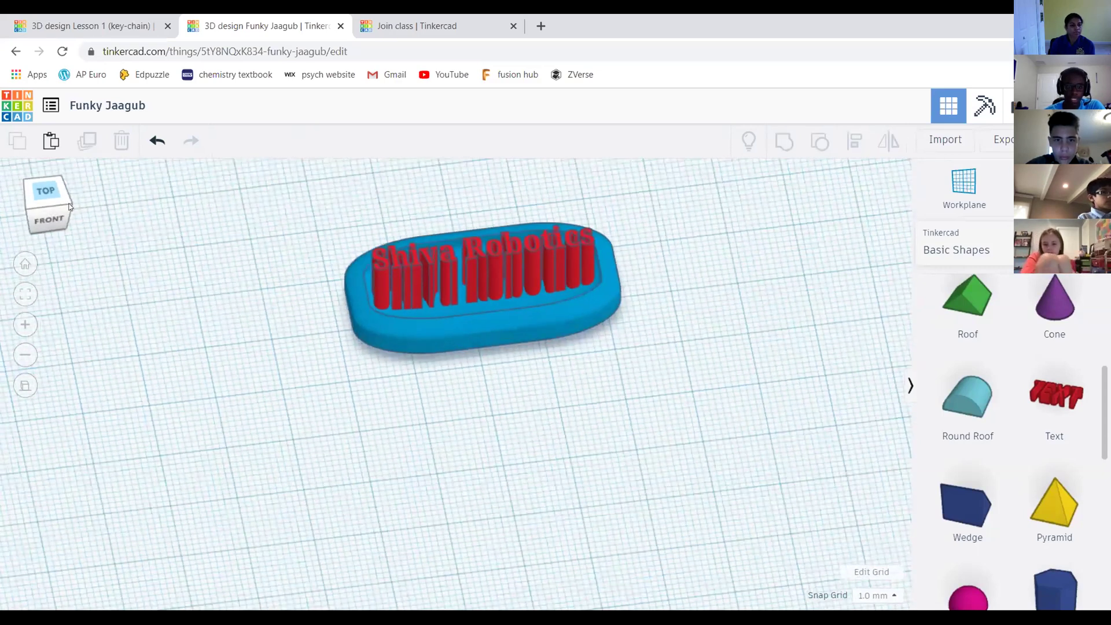
Set the Shiva Robotics text height to 3 mm so it sits low in the recess
right_click_drag(78, 206, 409, 243)
scroll(410, 243, "up", 5)
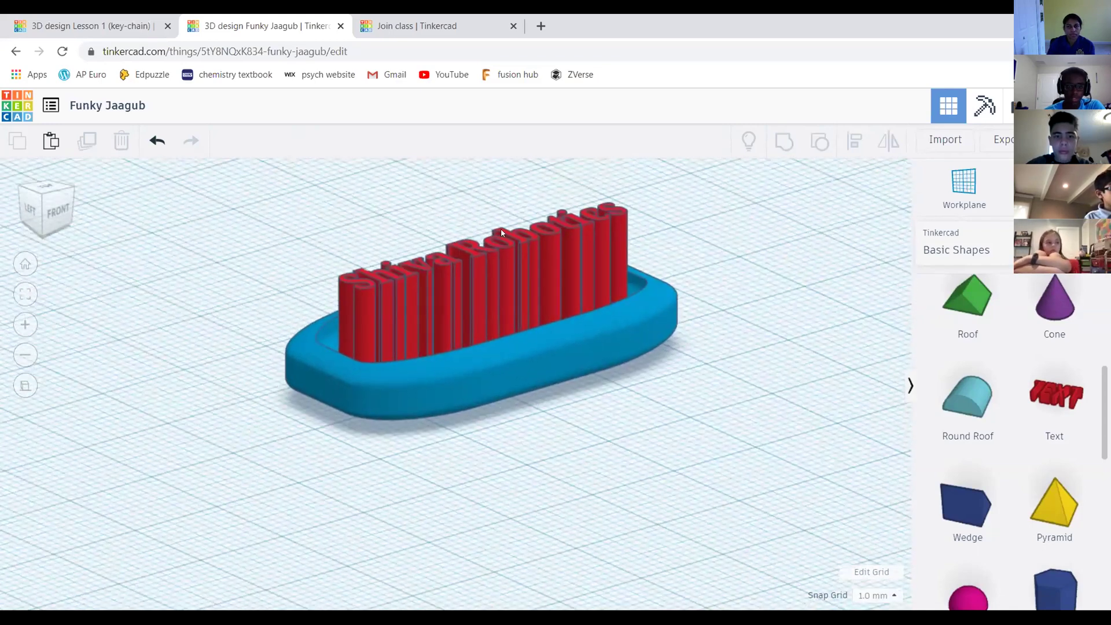
left_click(598, 220)
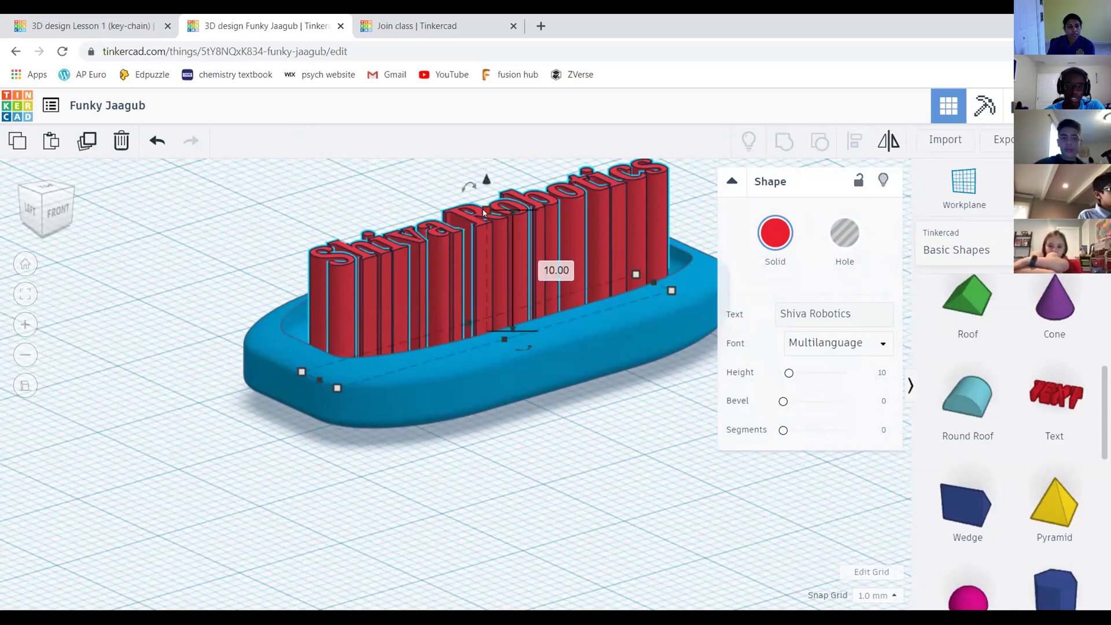
left_click(558, 270)
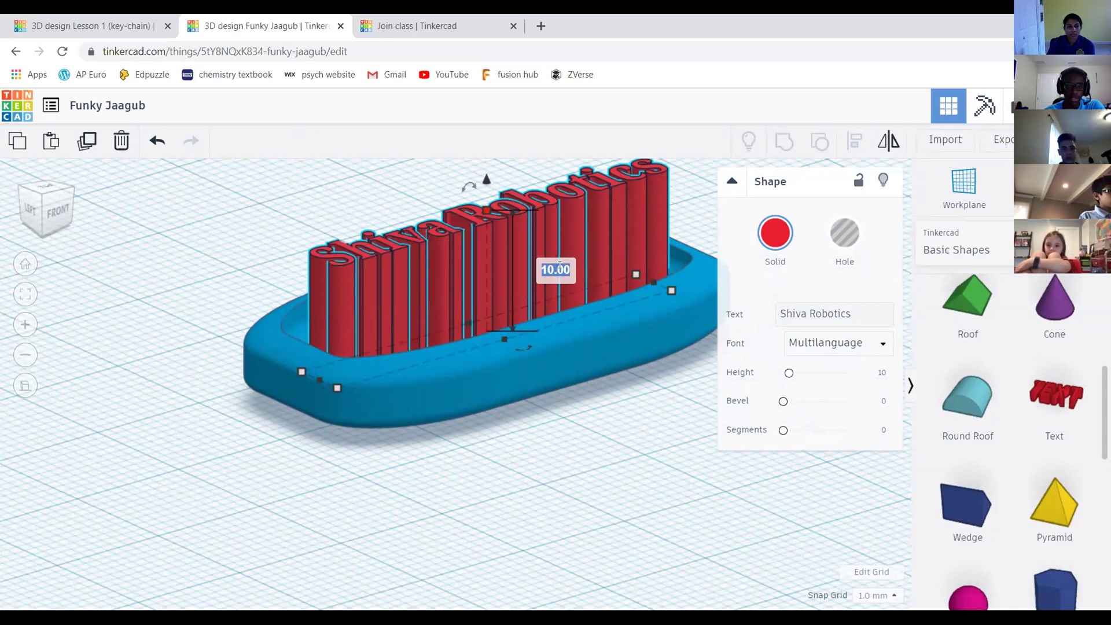
type("3")
key("Return")
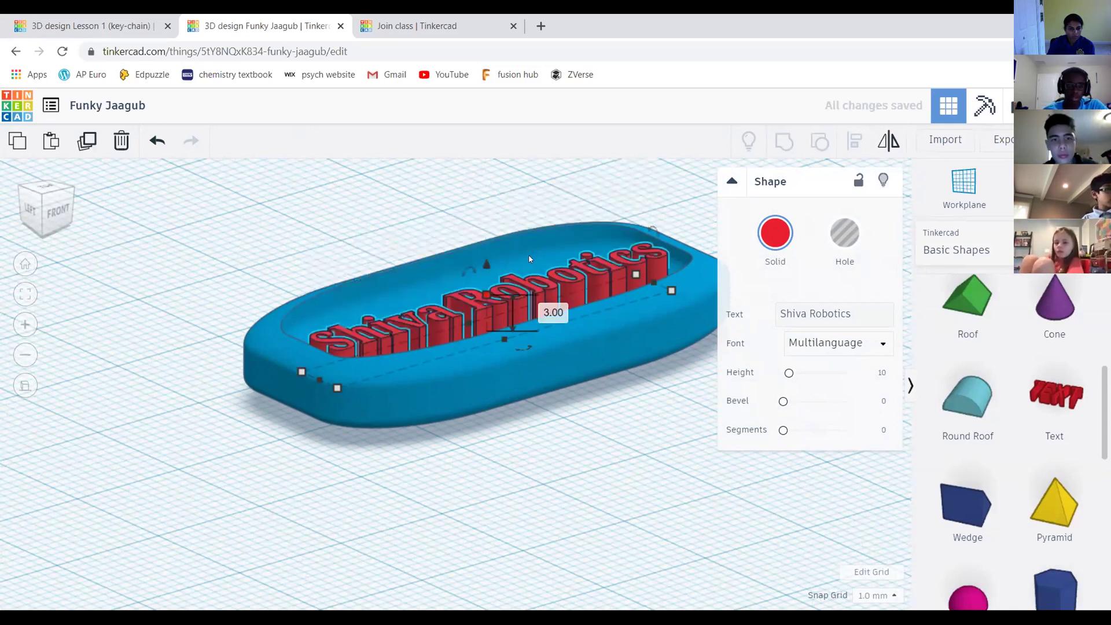
scroll(389, 228, "down", 2)
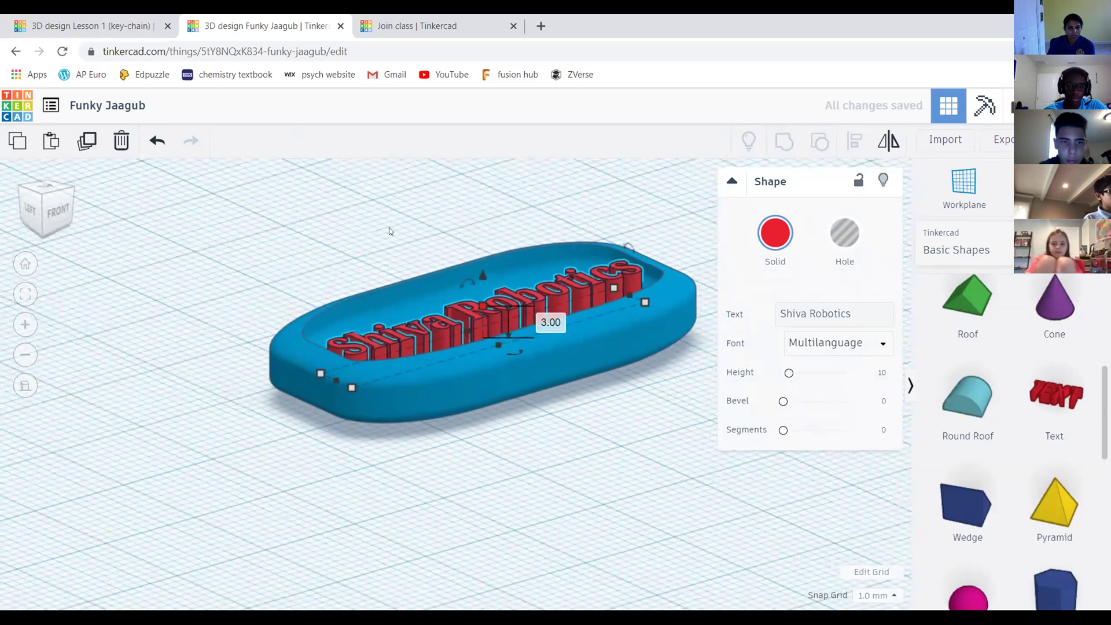
left_click(750, 206)
scroll(886, 286, "up", 2)
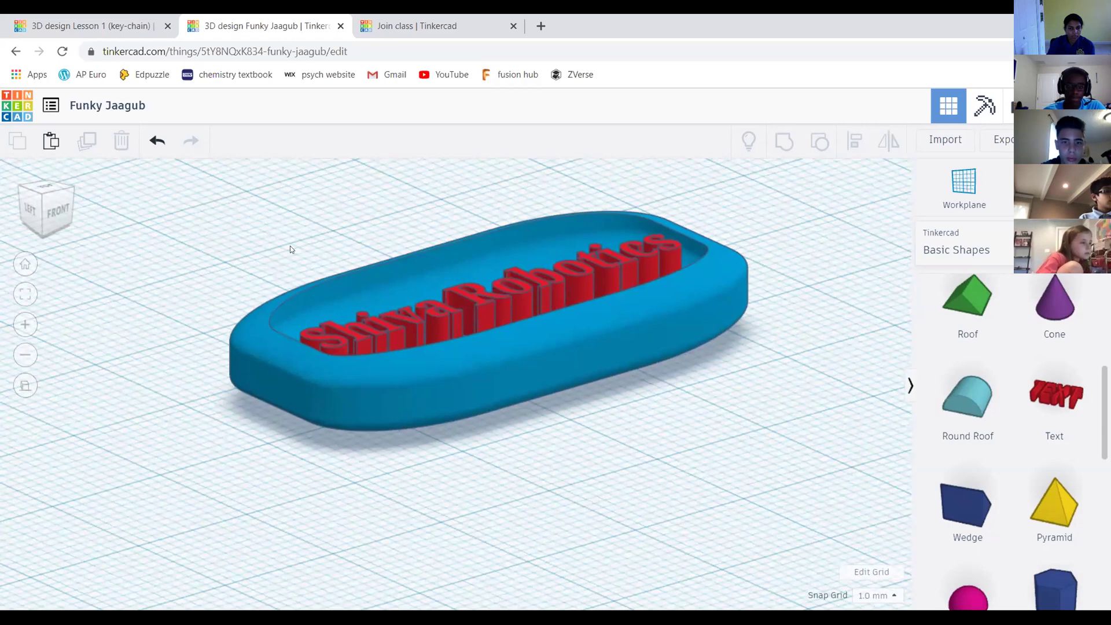
Orbit around and settle on a straight top-down view of the keychain
scroll(763, 264, "down", 1)
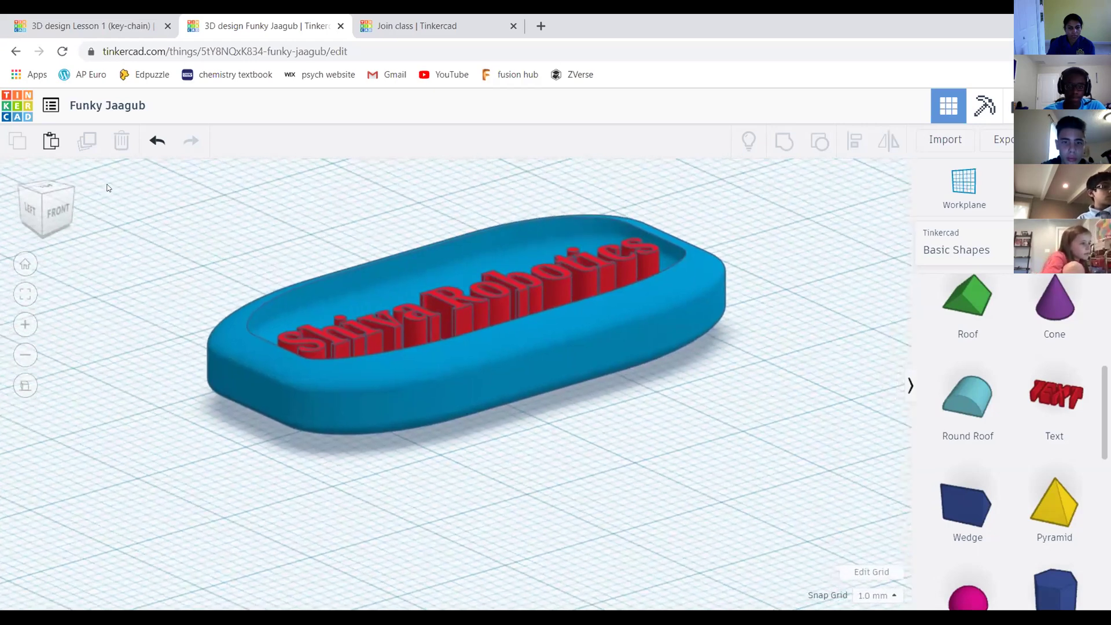
scroll(643, 232, "down", 1)
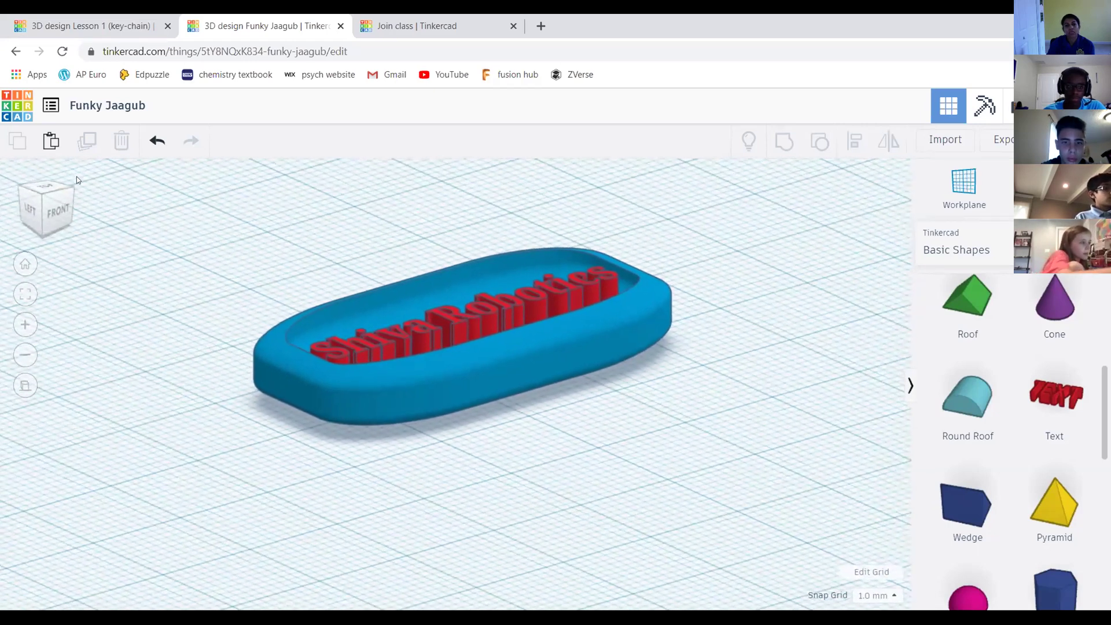
left_click(24, 201)
mouse_move(24, 200)
left_mouse_down()
mouse_move(69, 200)
mouse_move(42, 198)
mouse_move(134, 224)
mouse_move(5, 211)
left_mouse_up()
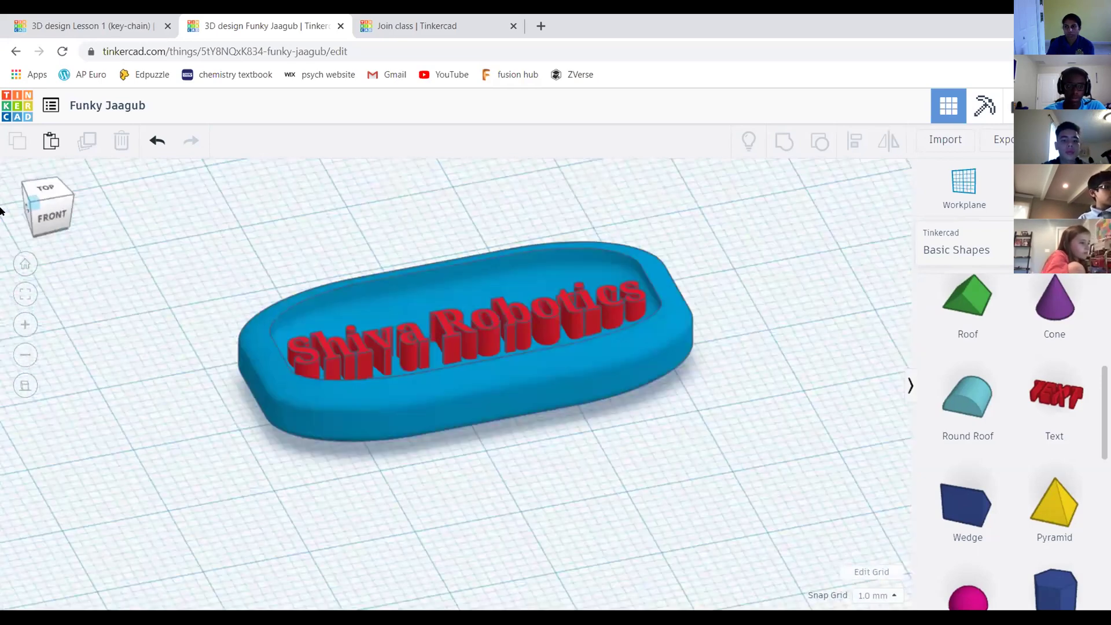
left_click(41, 192)
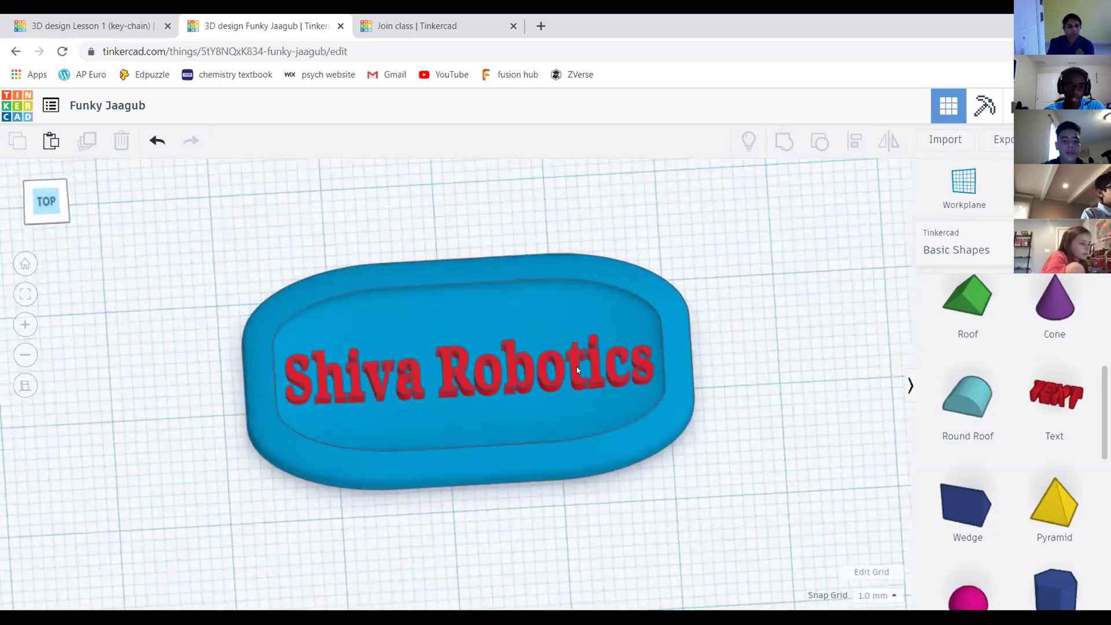
scroll(481, 354, "up", 2)
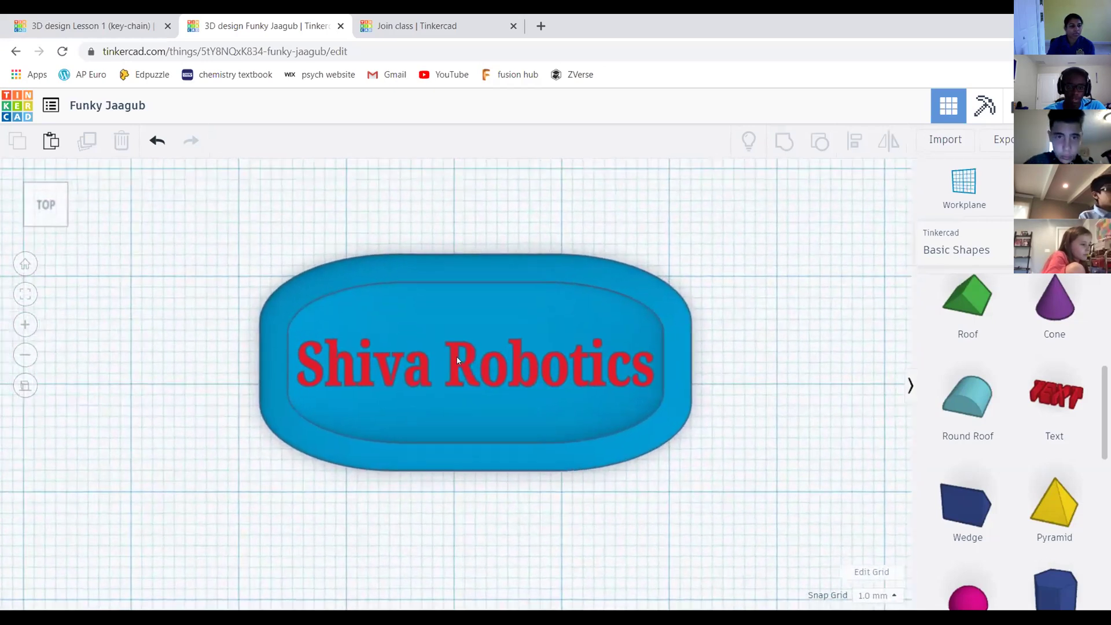
Recolour the Shiva Robotics text yellow using the Solid colour presets
left_click(484, 347)
scroll(485, 347, "up", 2)
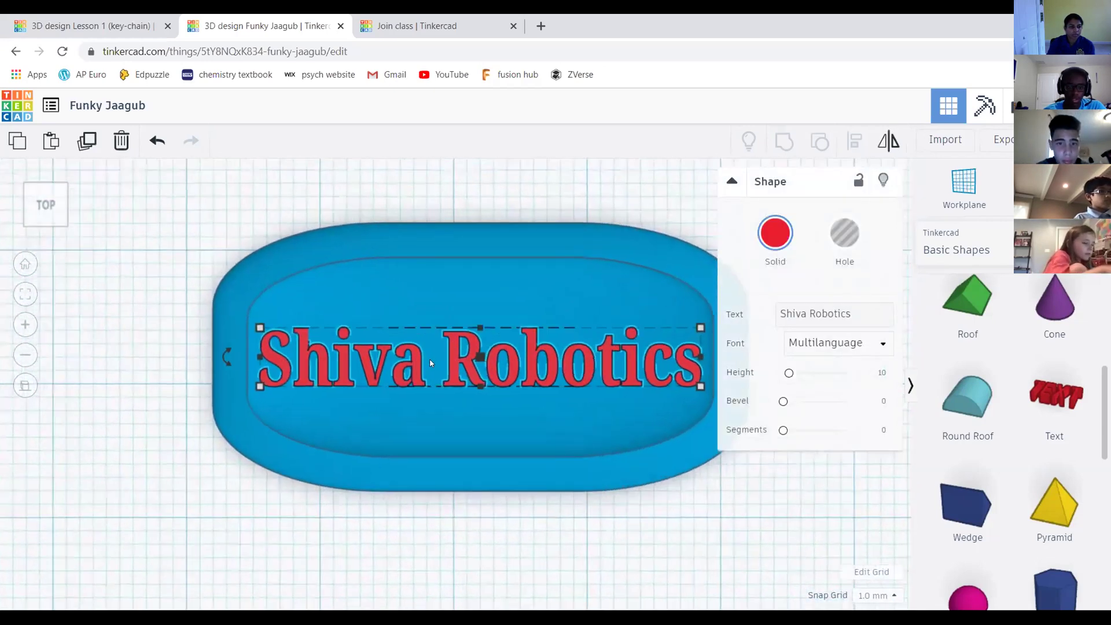
left_click(776, 232)
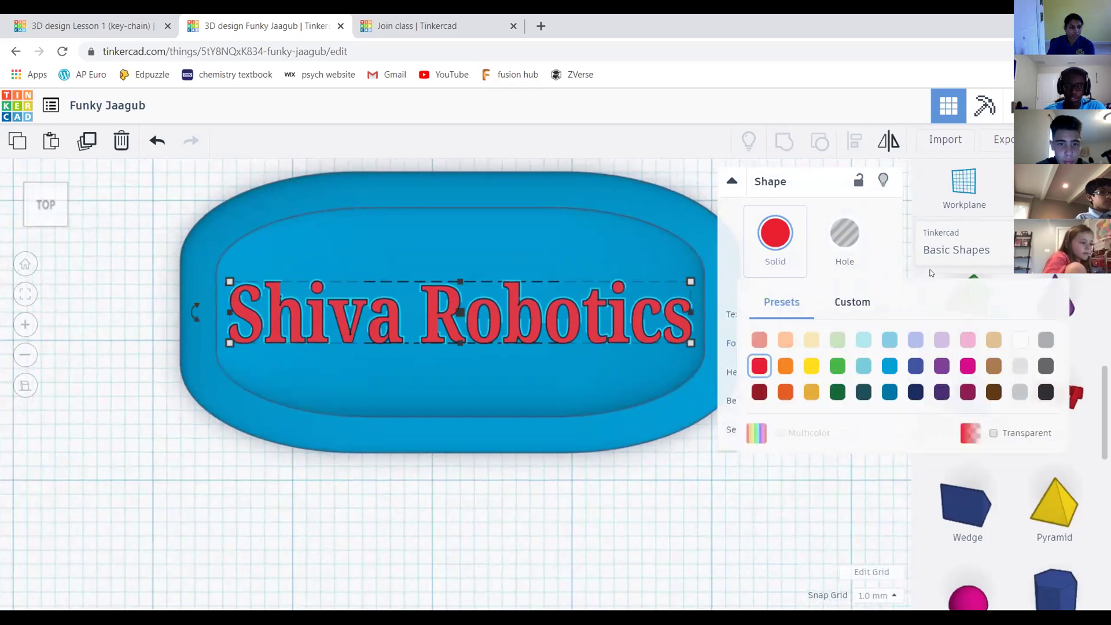
left_click(814, 365)
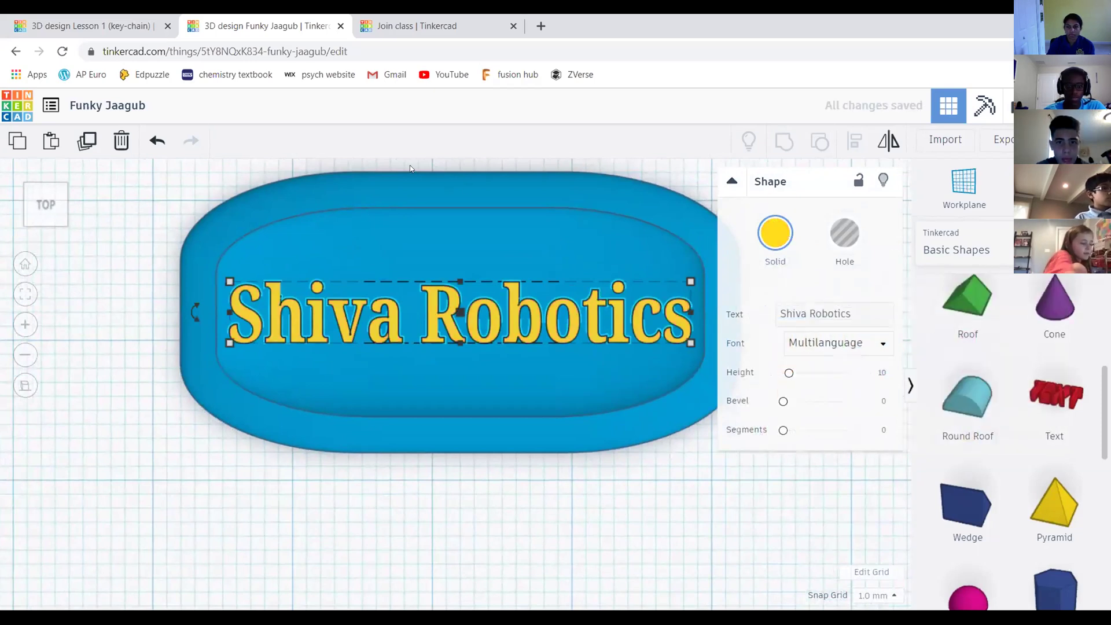
scroll(439, 215, "down", 3)
scroll(448, 359, "up", 1)
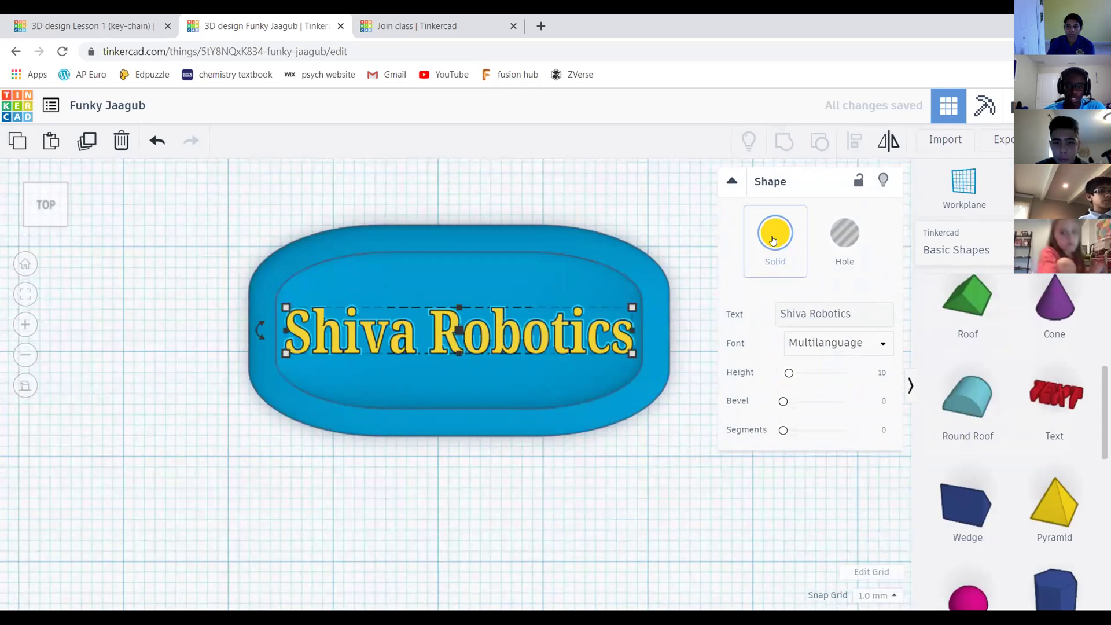
left_click(774, 237)
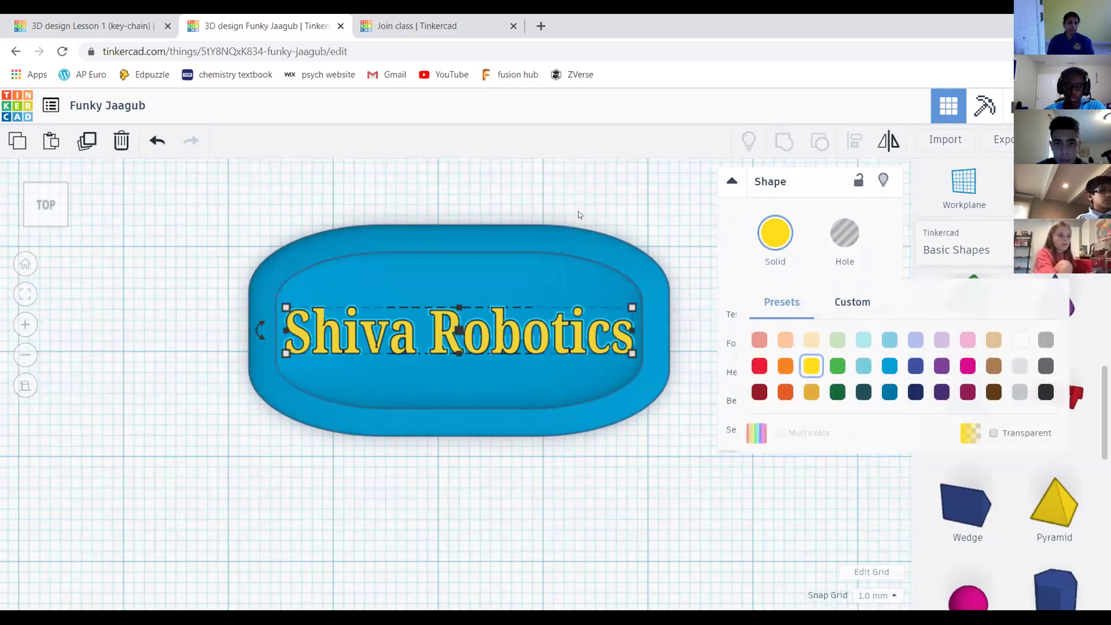
left_click(567, 186)
scroll(581, 214, "down", 2)
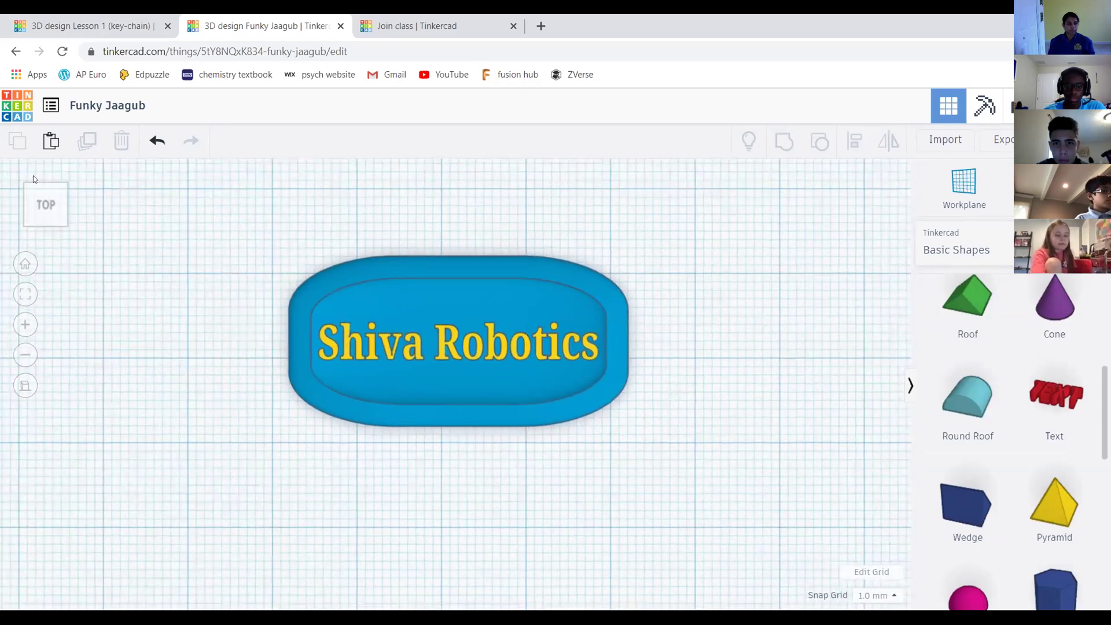
Nudge the blue base slightly, then undo the move
left_click(47, 203)
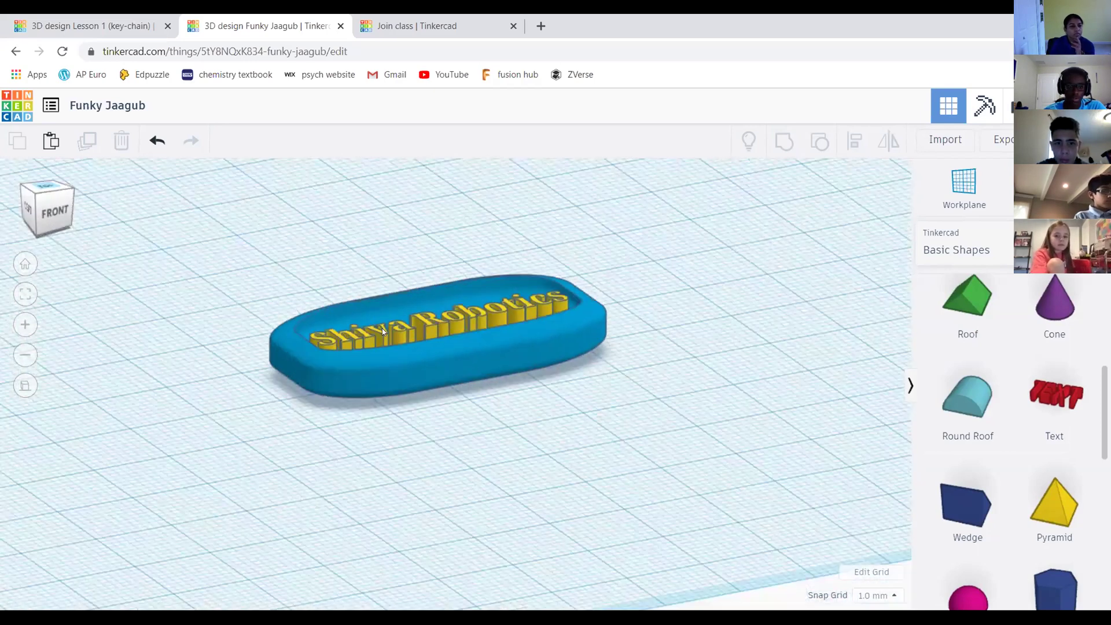
left_click(464, 366)
left_click_drag(643, 269, 618, 282)
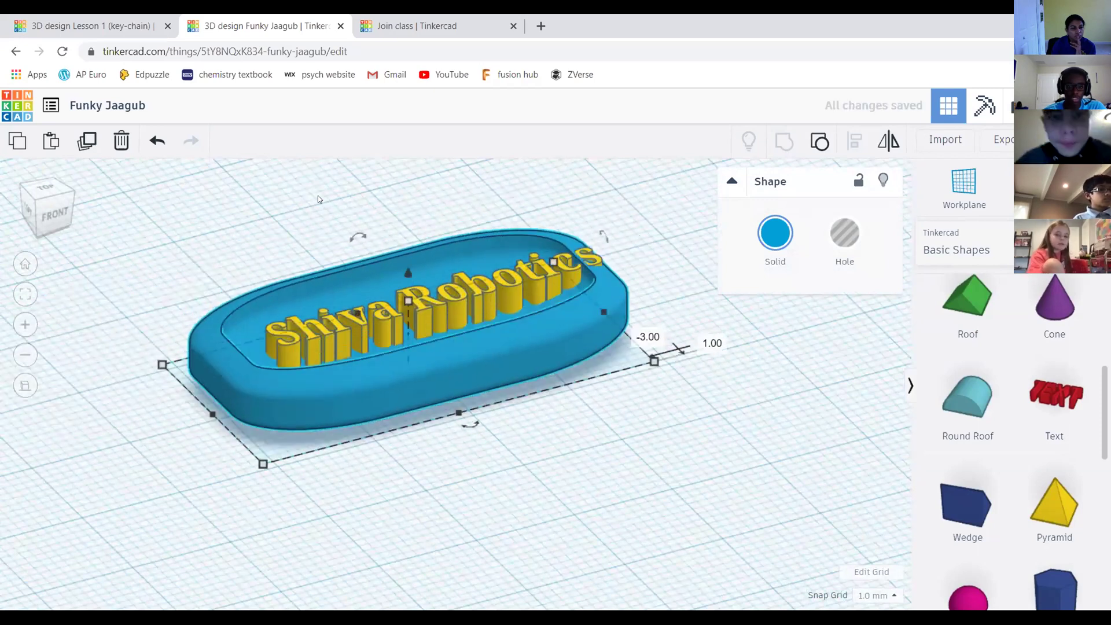
key("ctrl+z")
left_click(517, 195)
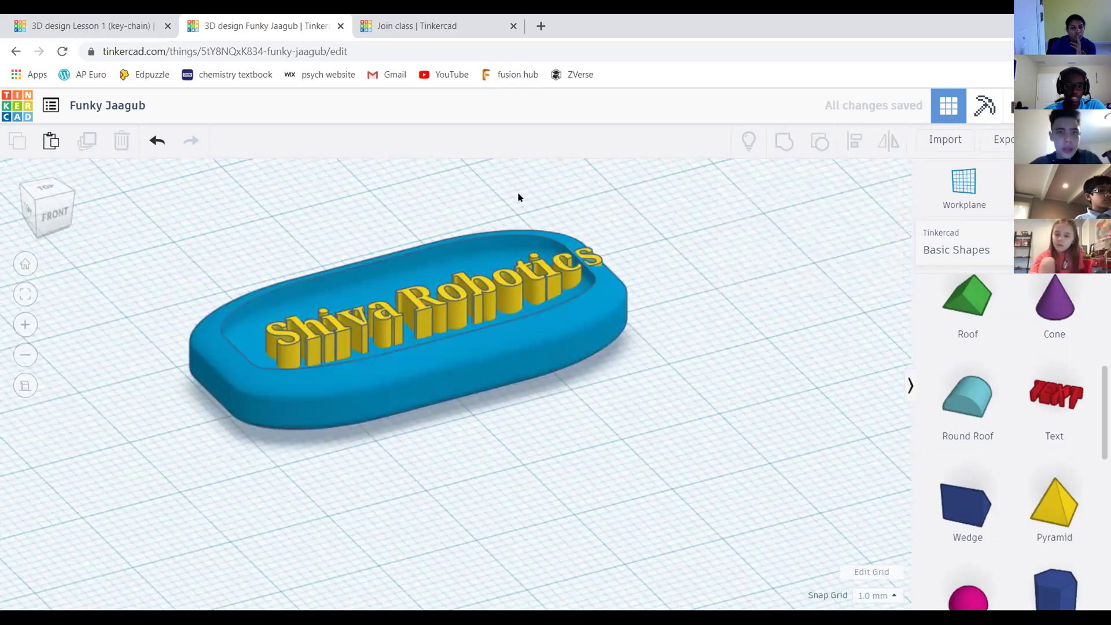
key("ctrl+z")
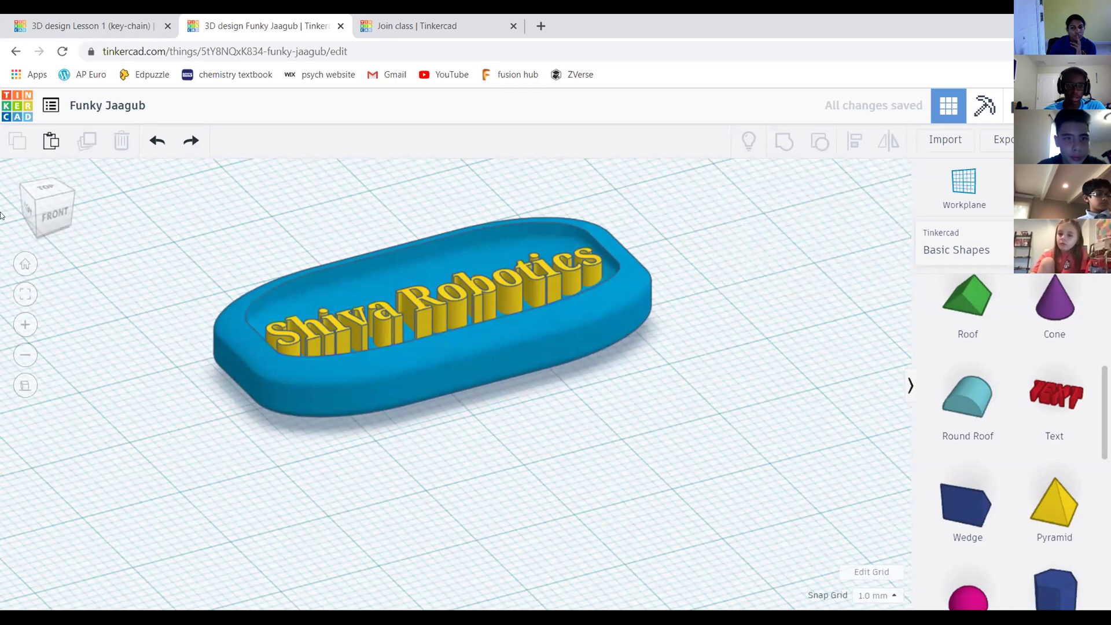
From the top view, box-select both the blue slab and the yellow lettering
left_click(66, 218)
left_click_drag(69, 222, 38, 190)
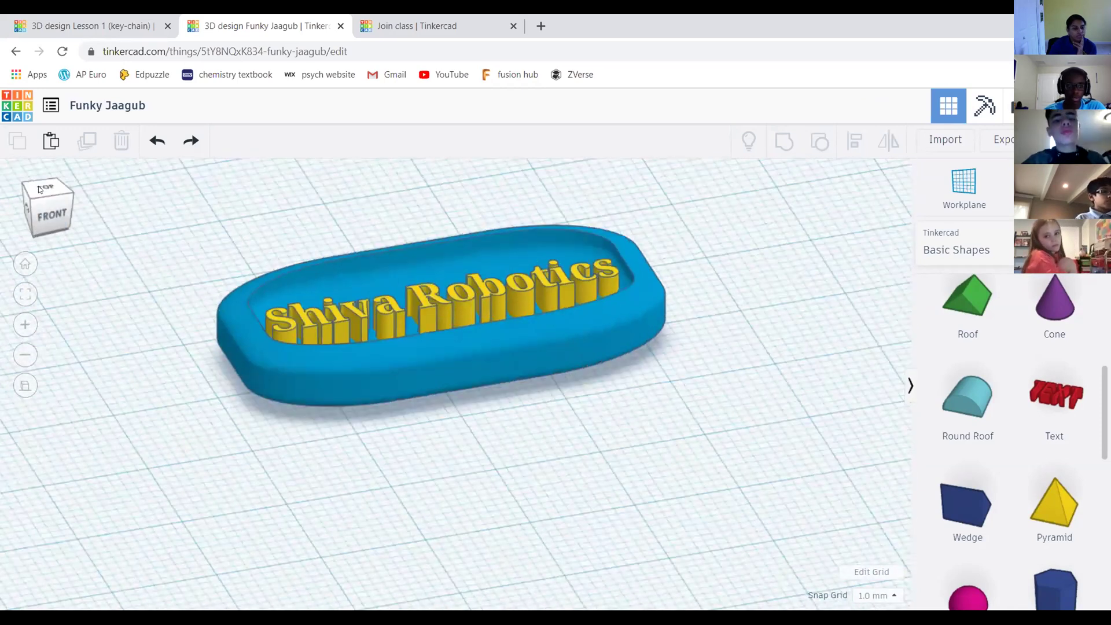
left_click(47, 193)
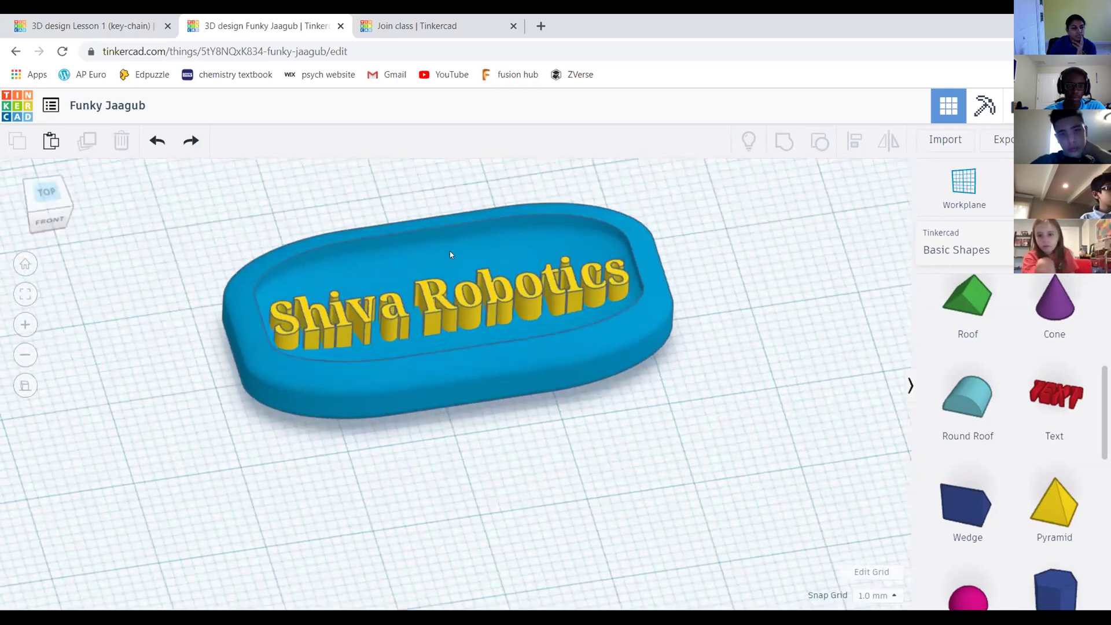
left_click_drag(263, 216, 628, 444)
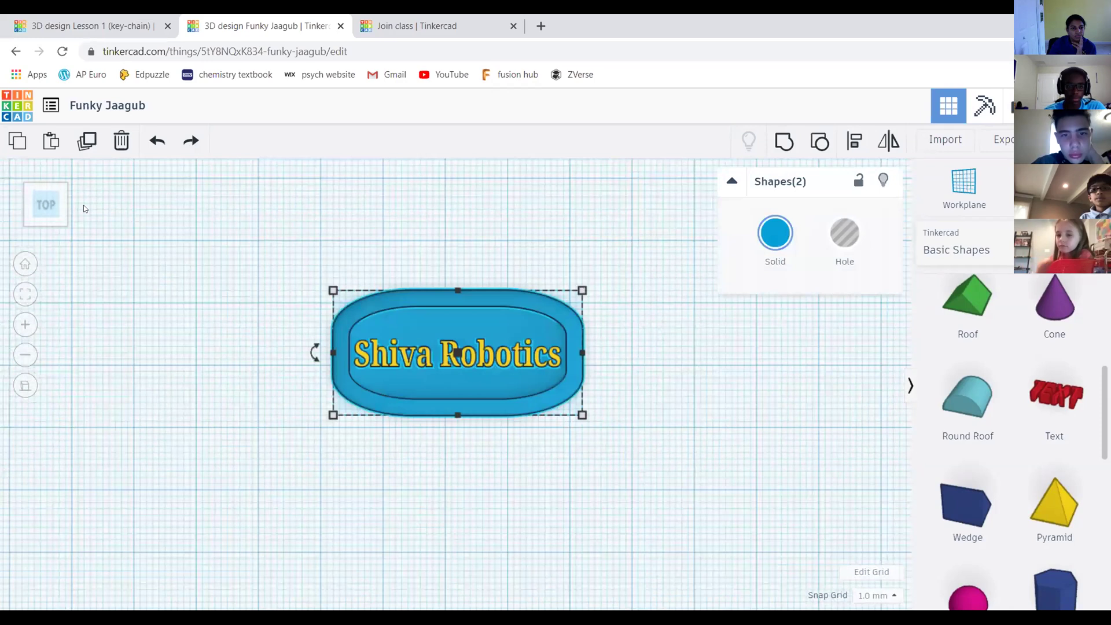
Group the blue slab and 'Shiva Robotics' lettering into one solid blue keychain
left_click(49, 208)
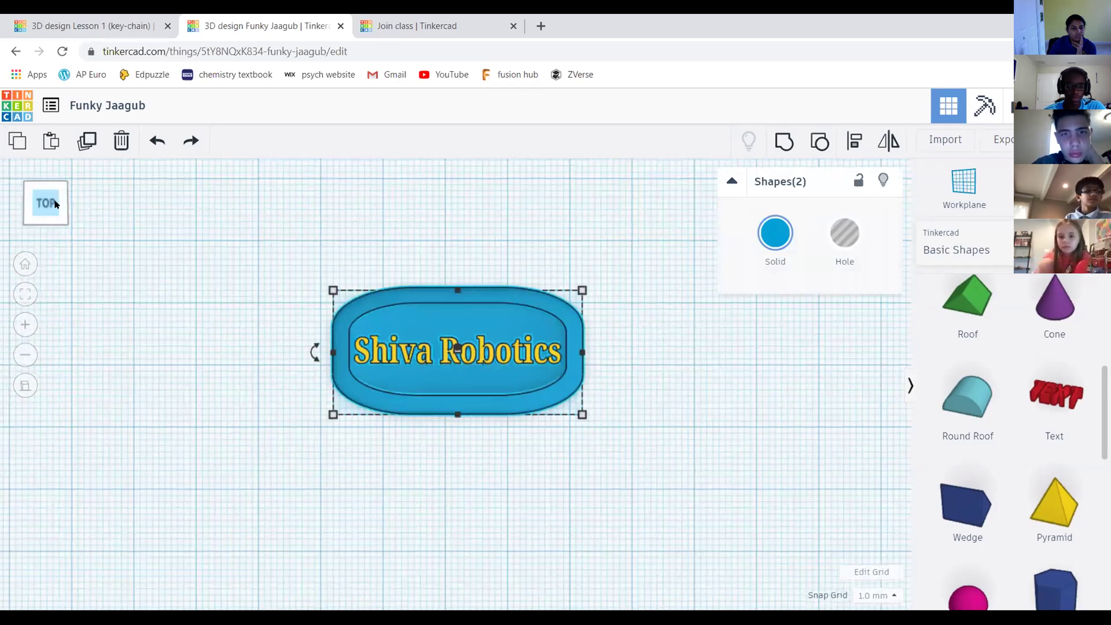
left_click(52, 199)
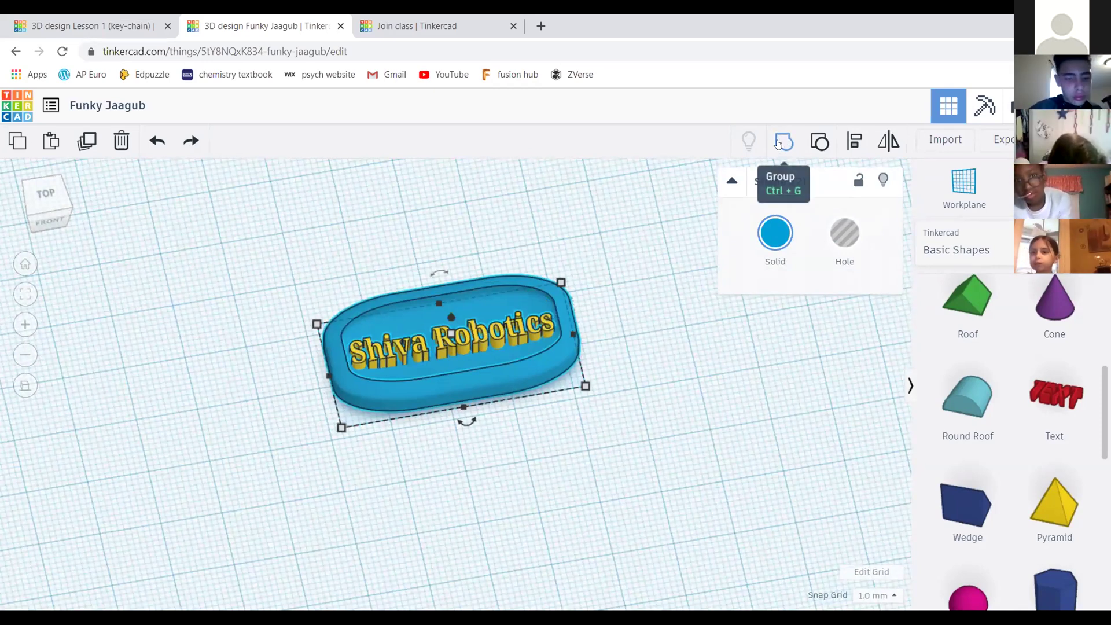
left_click(780, 144)
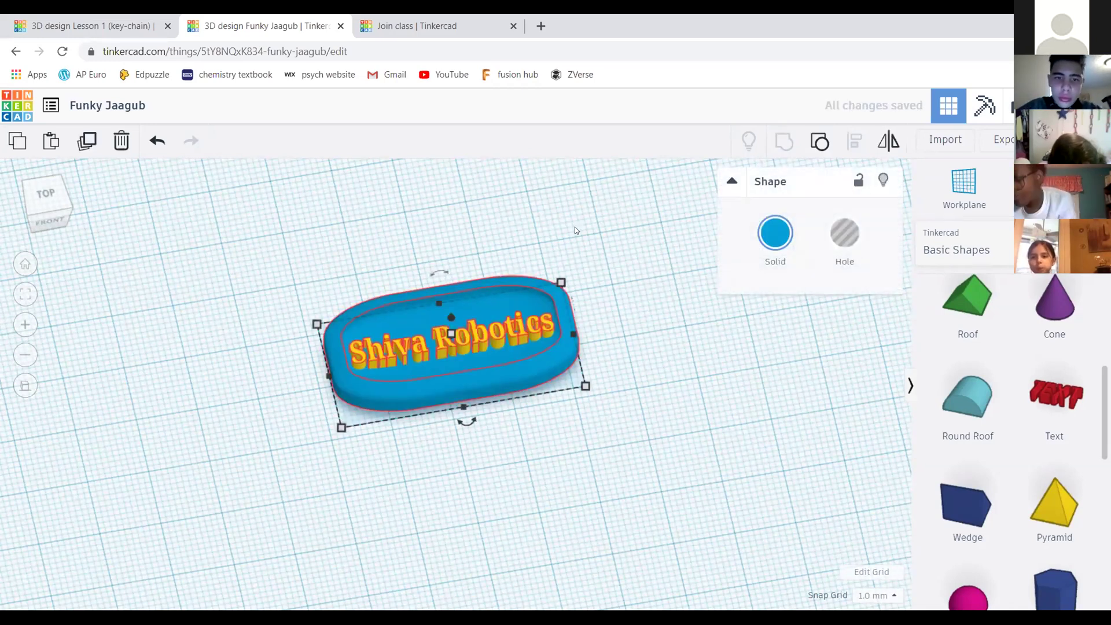
right_click_drag(579, 244, 426, 203)
middle_click_drag(522, 228, 514, 237)
Try repositioning the keychain, undo that move, and zoom in on the design
left_click(514, 237)
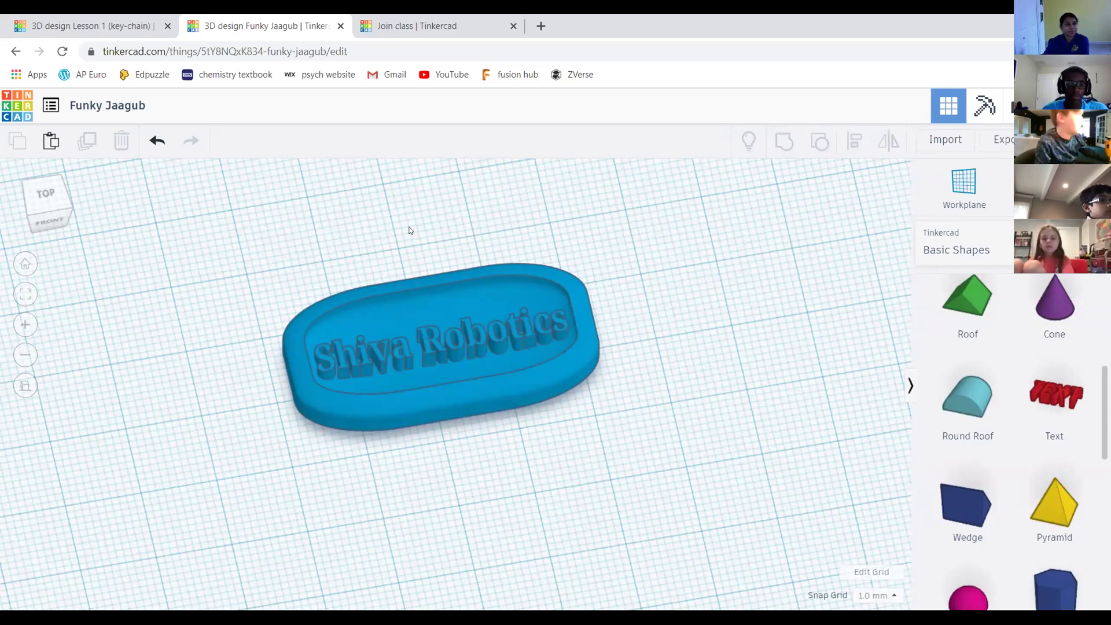
left_click(49, 210)
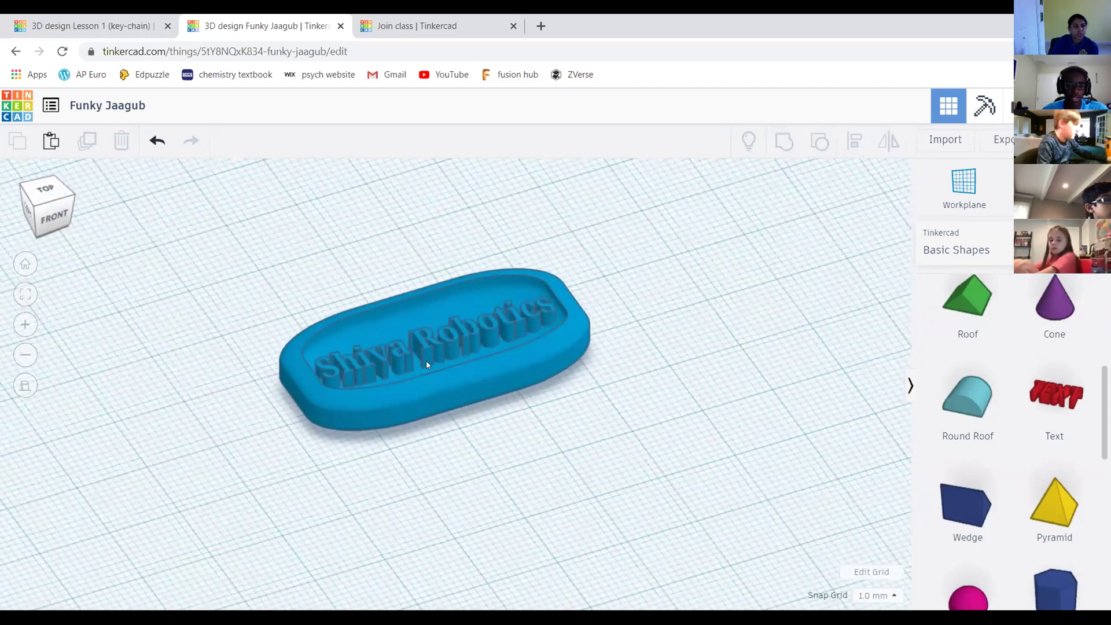
left_click(316, 351)
left_click_drag(370, 342, 391, 361)
key("ctrl+z")
left_click(354, 212)
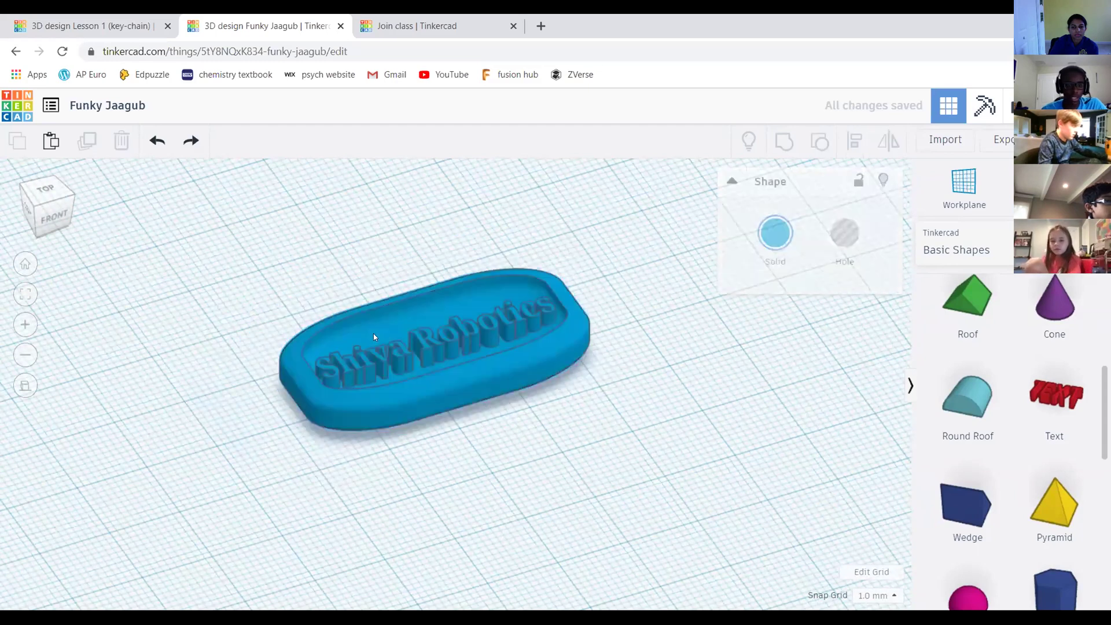
scroll(373, 333, "up", 5)
scroll(334, 342, "up", 3)
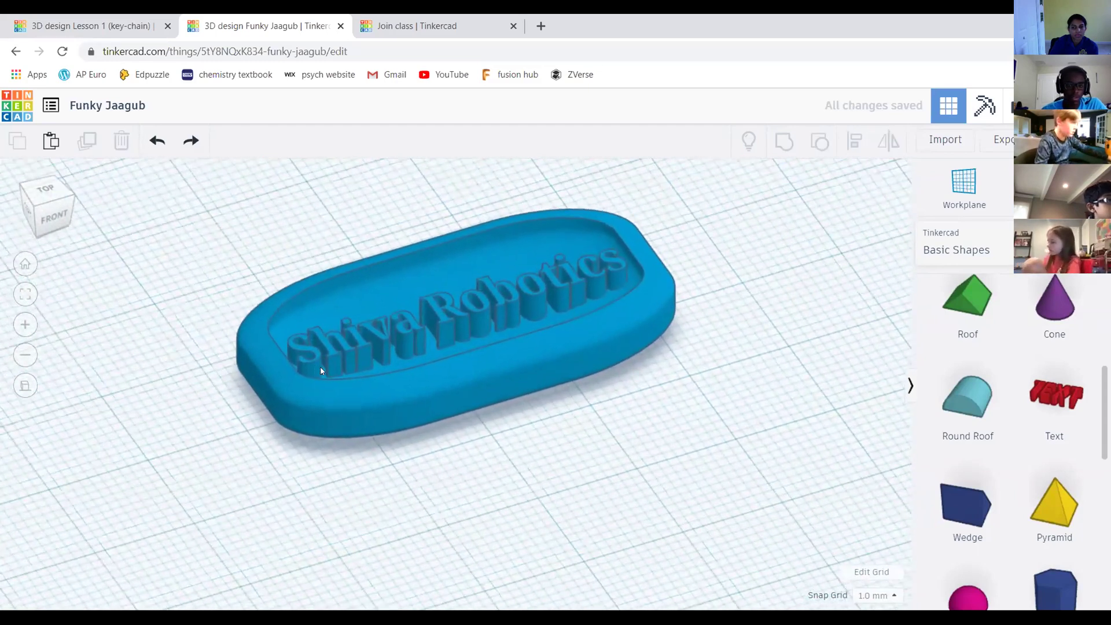
Nudge the selected keychain about 1 mm to the left
left_click(542, 305)
scroll(454, 339, "down", 3)
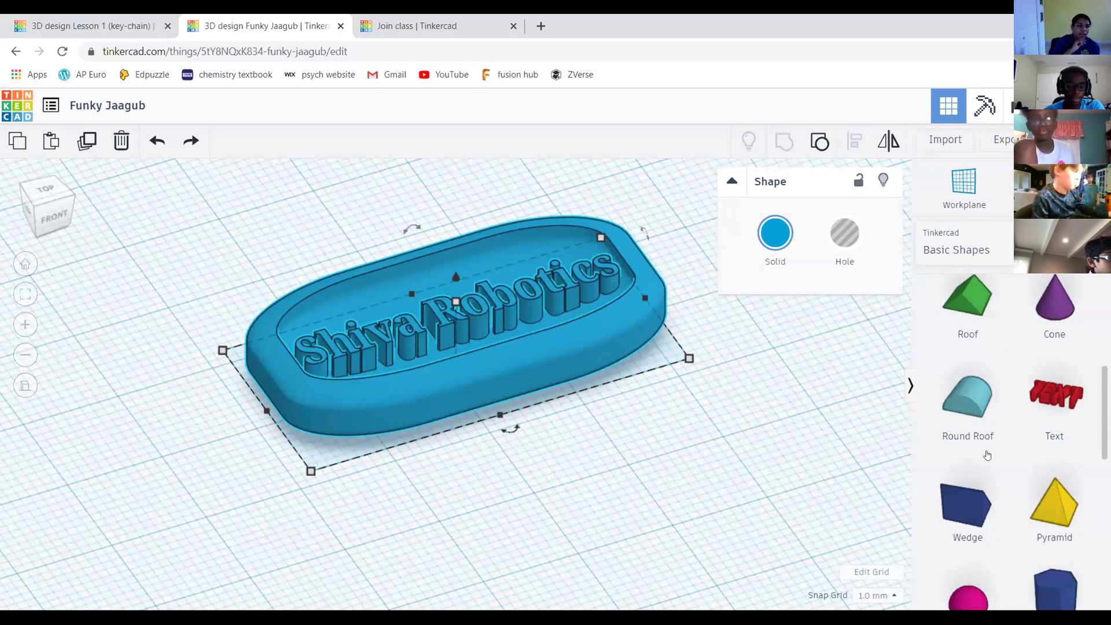
scroll(579, 254, "down", 2)
scroll(463, 252, "up", 2)
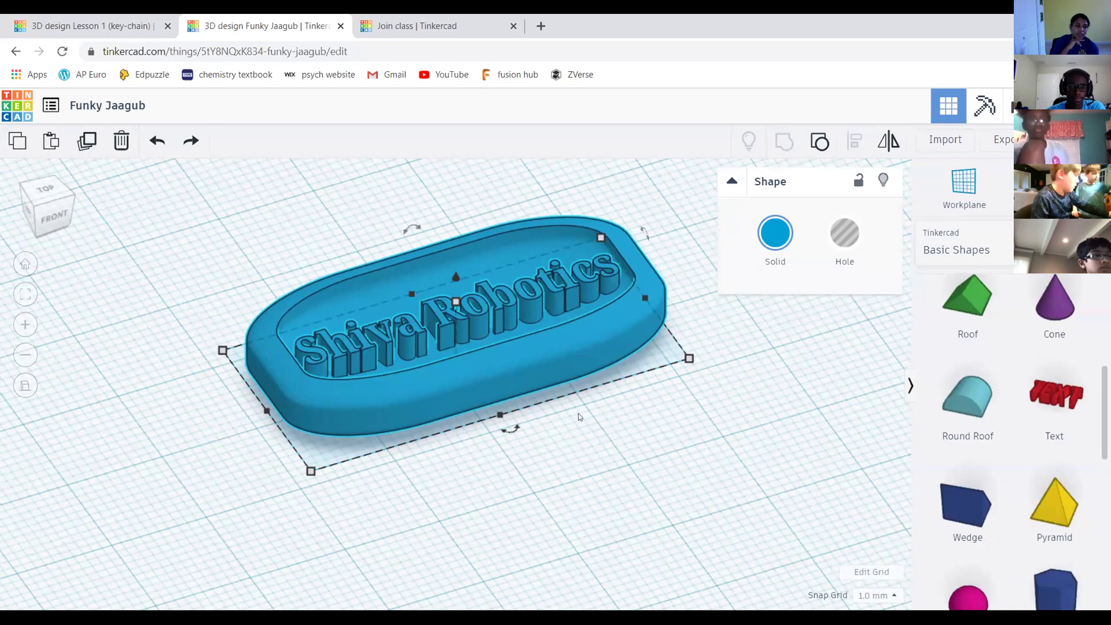
scroll(695, 400, "down", 2)
scroll(670, 391, "up", 2)
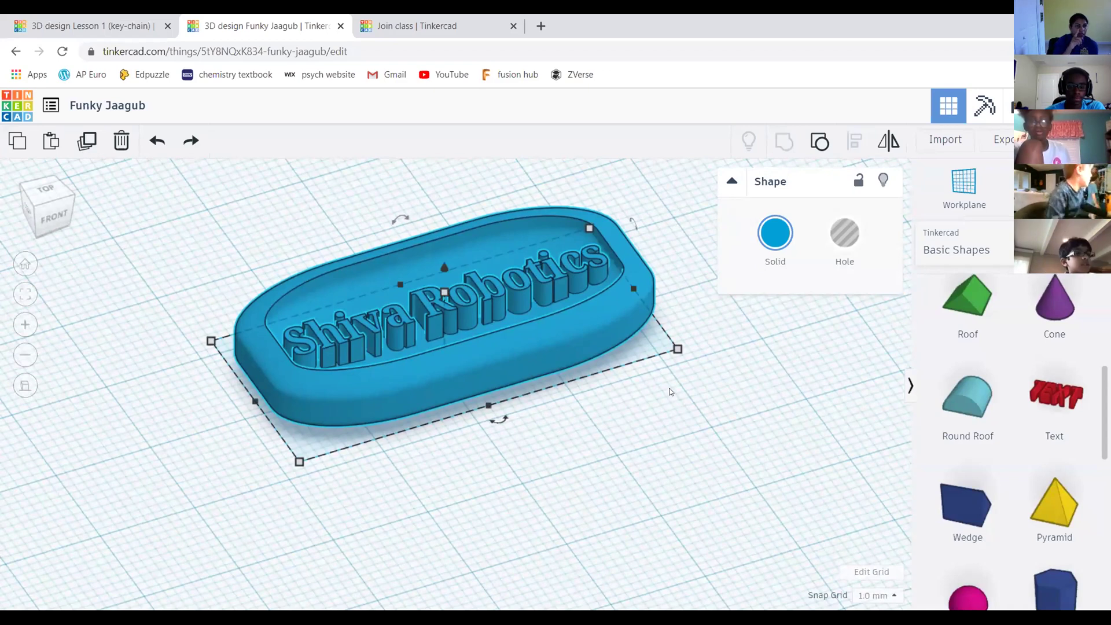
scroll(695, 331, "down", 1)
scroll(694, 328, "down", 1)
scroll(696, 338, "up", 2)
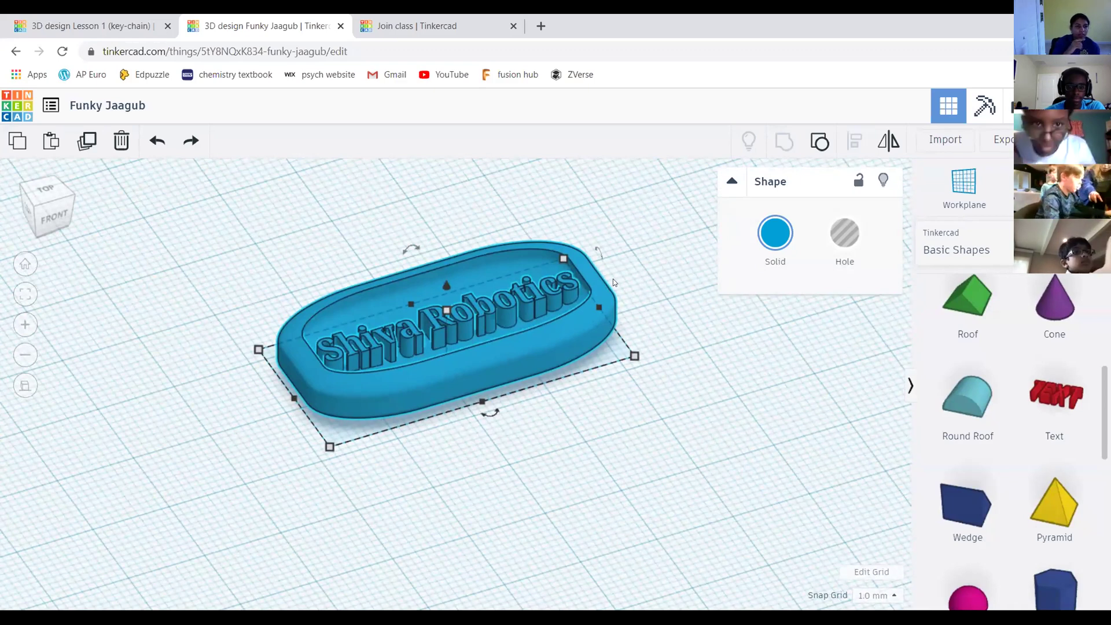
key("Left")
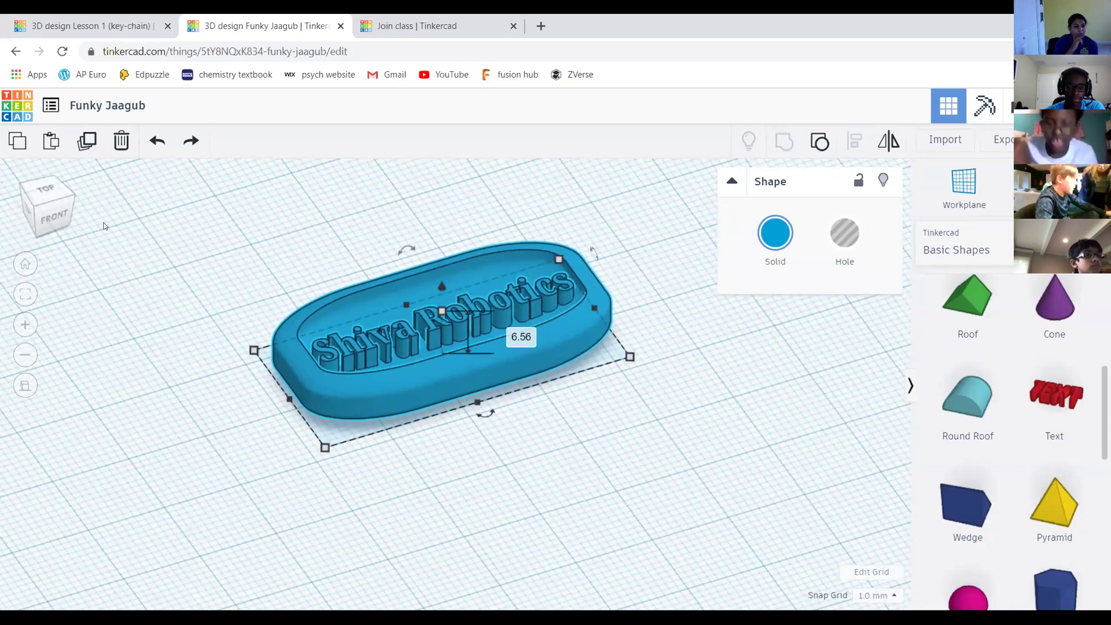
Deselect, check the lettering from the front view, then orbit back to an angled view
left_click(312, 230)
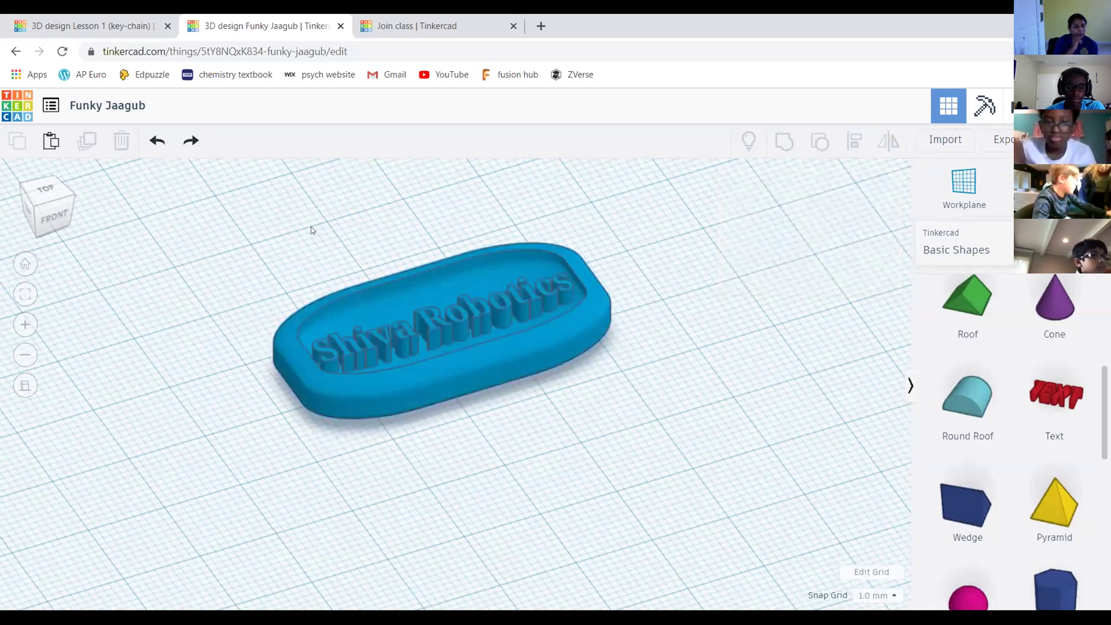
left_click(52, 204)
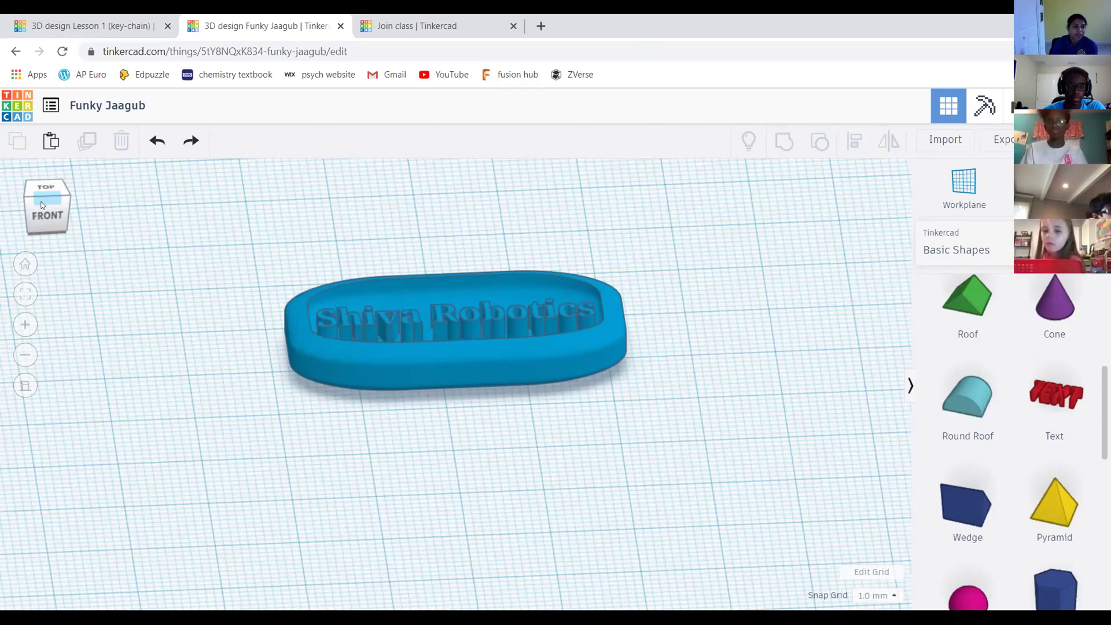
left_click_drag(42, 204, 789, 382)
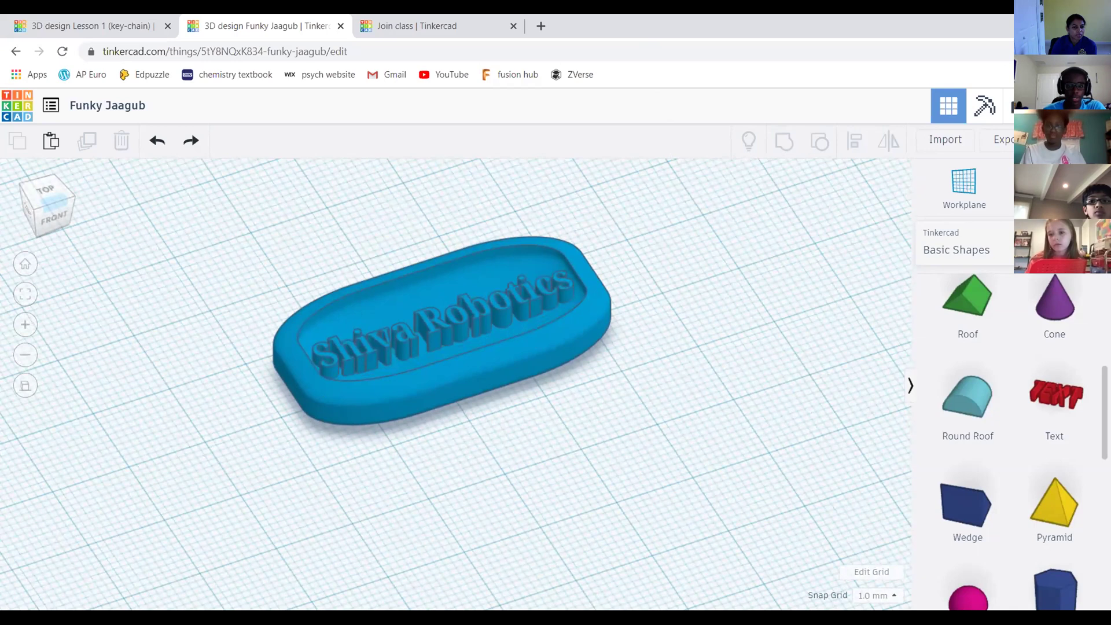
Turn on Multicolor for the grouped keychain so the lettering shows yellow
left_click(405, 290)
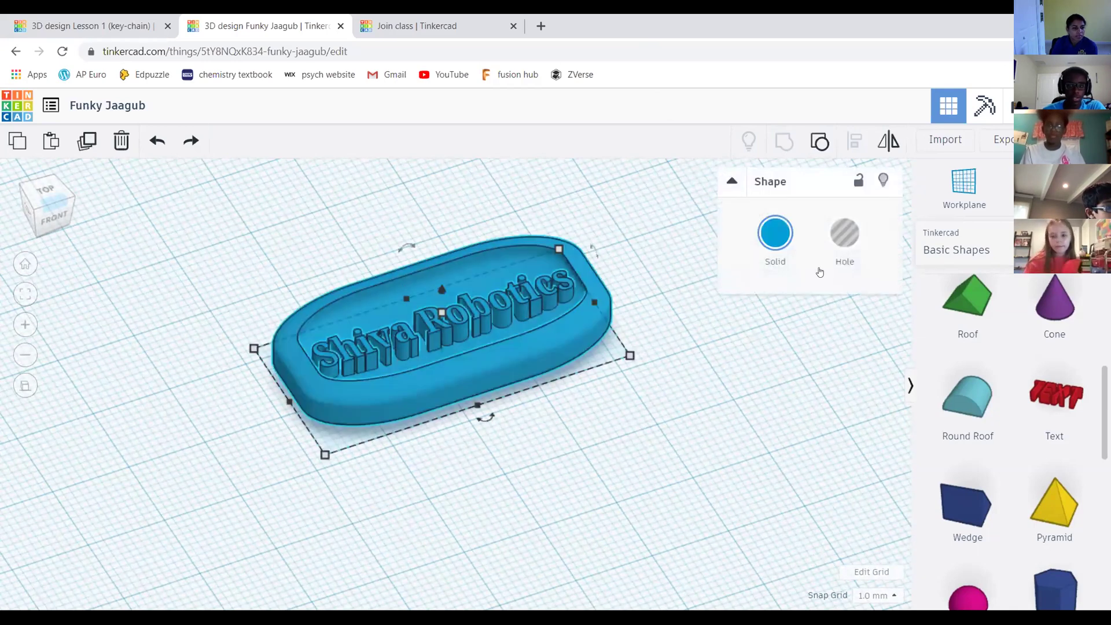
left_click(780, 243)
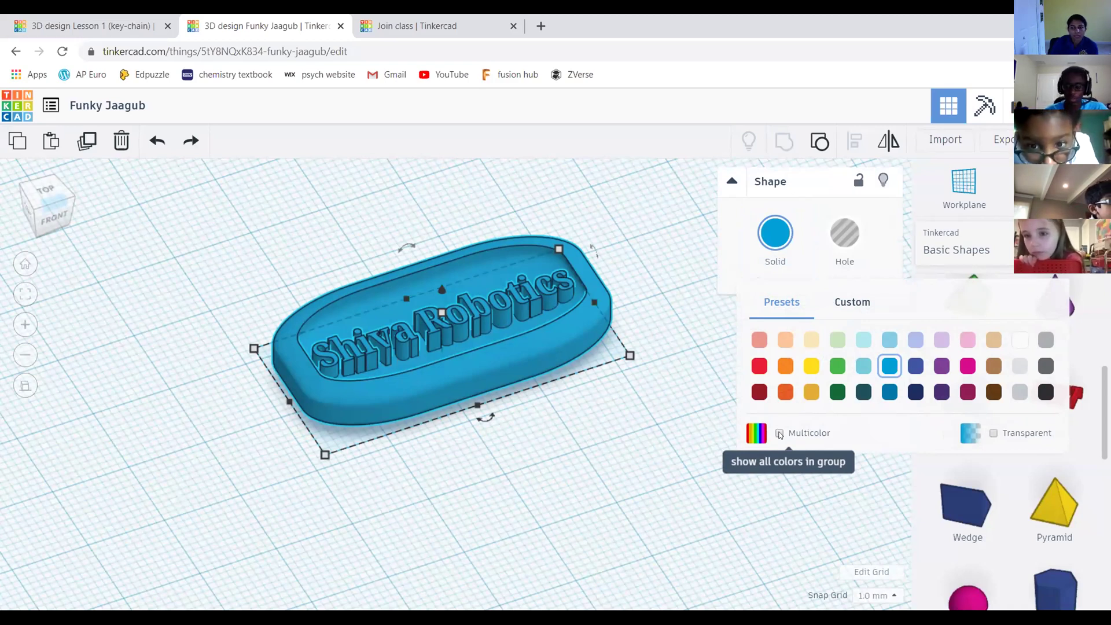
left_click(780, 433)
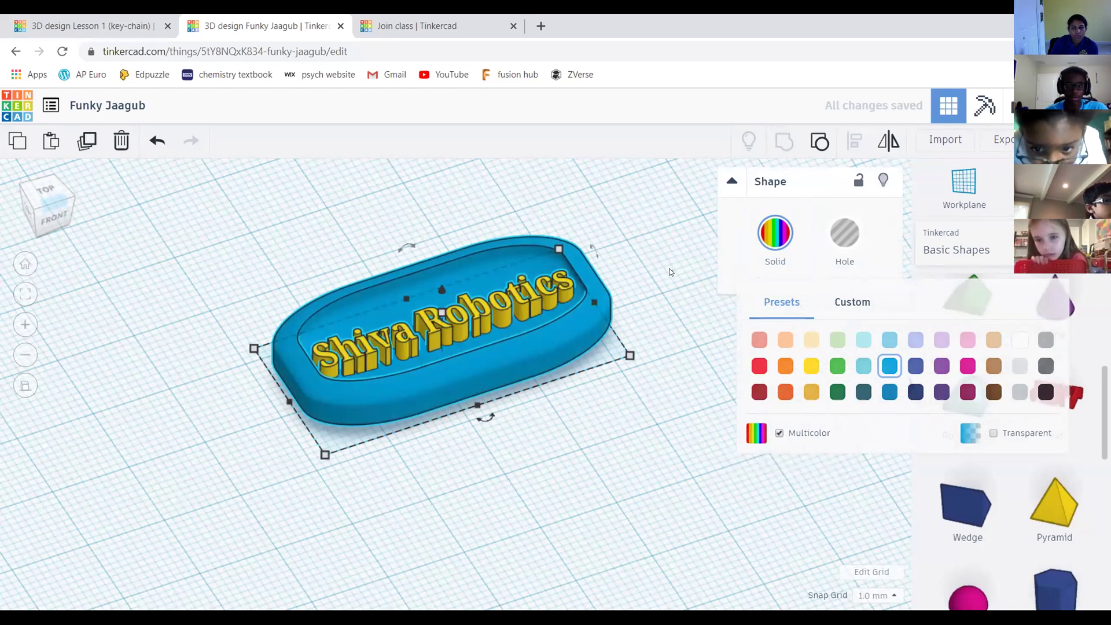
Undo an accidental move of the keychain, recheck its colours, and view it from the top
left_click(677, 290)
left_click_drag(486, 356, 509, 364)
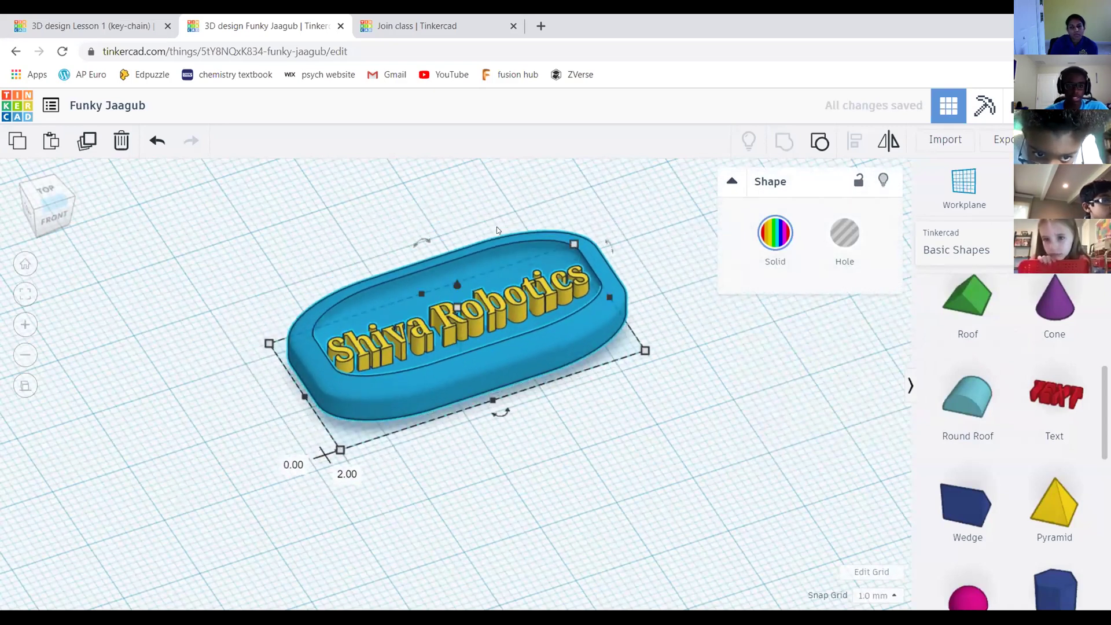
left_click(487, 207)
key("ctrl+z")
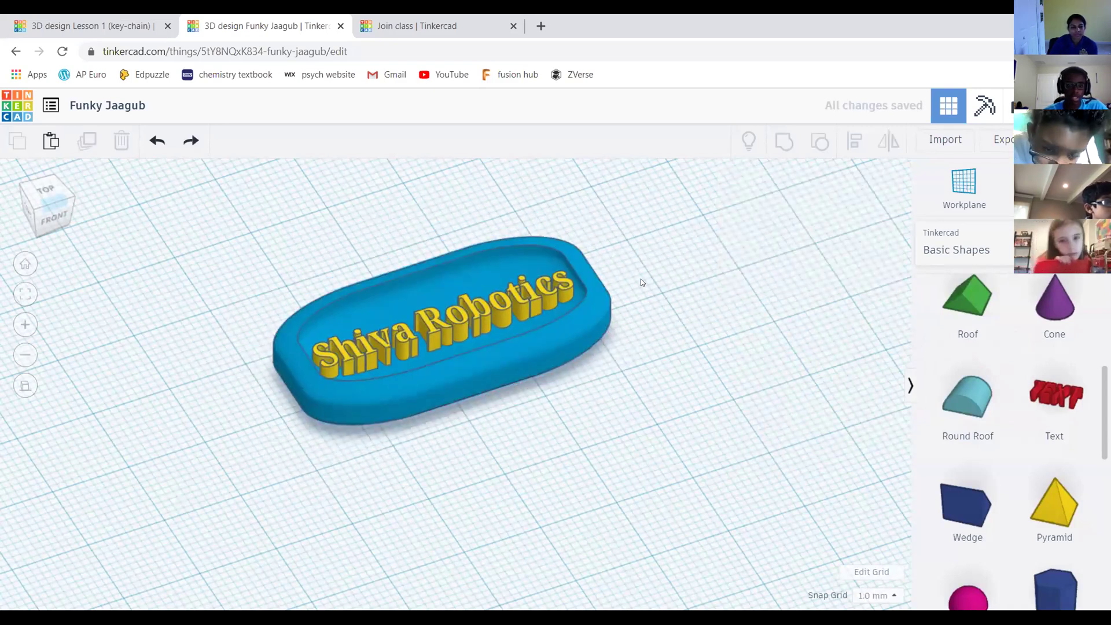
middle_click_drag(641, 283, 696, 293)
left_click(518, 343)
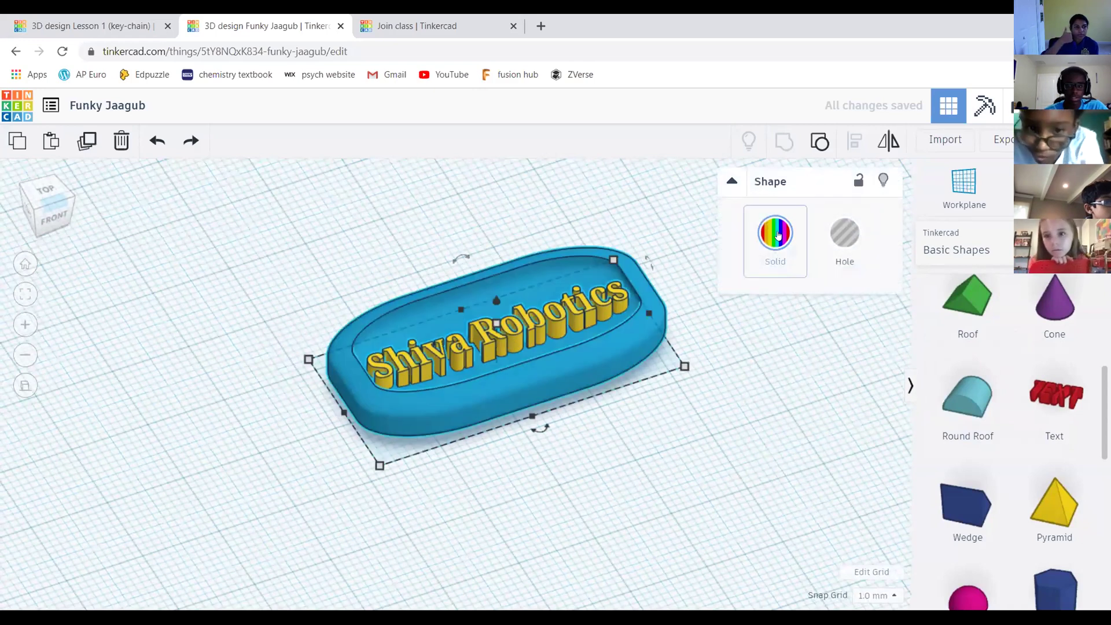
left_click(777, 234)
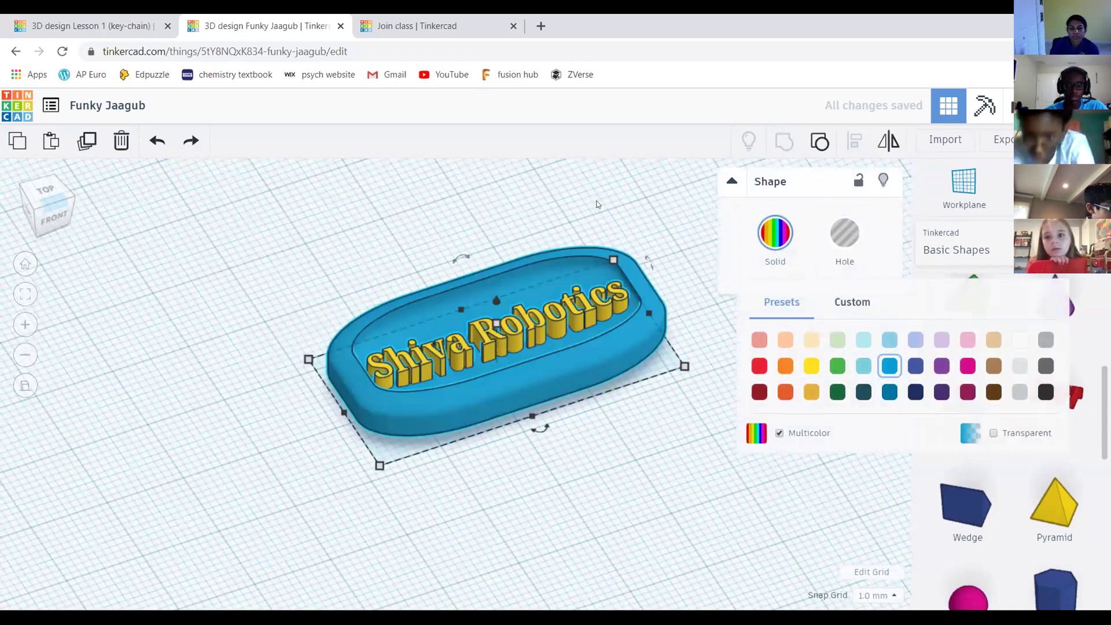
left_click(598, 205)
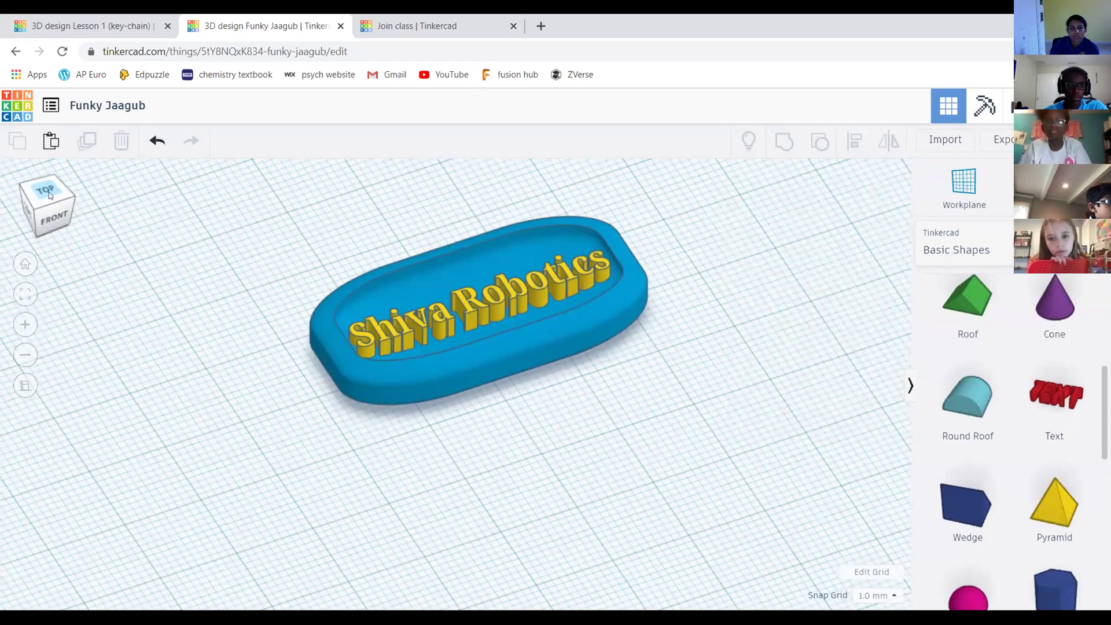
left_click(50, 196)
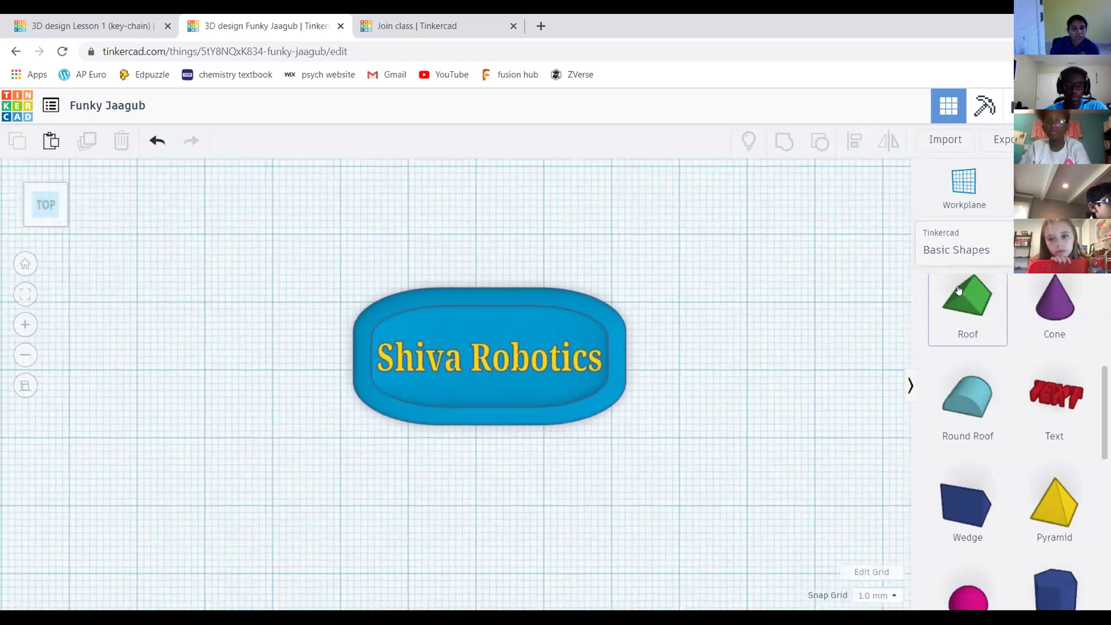
Add a cylinder to the workplane and colour it yellow
scroll(958, 291, "up", 5)
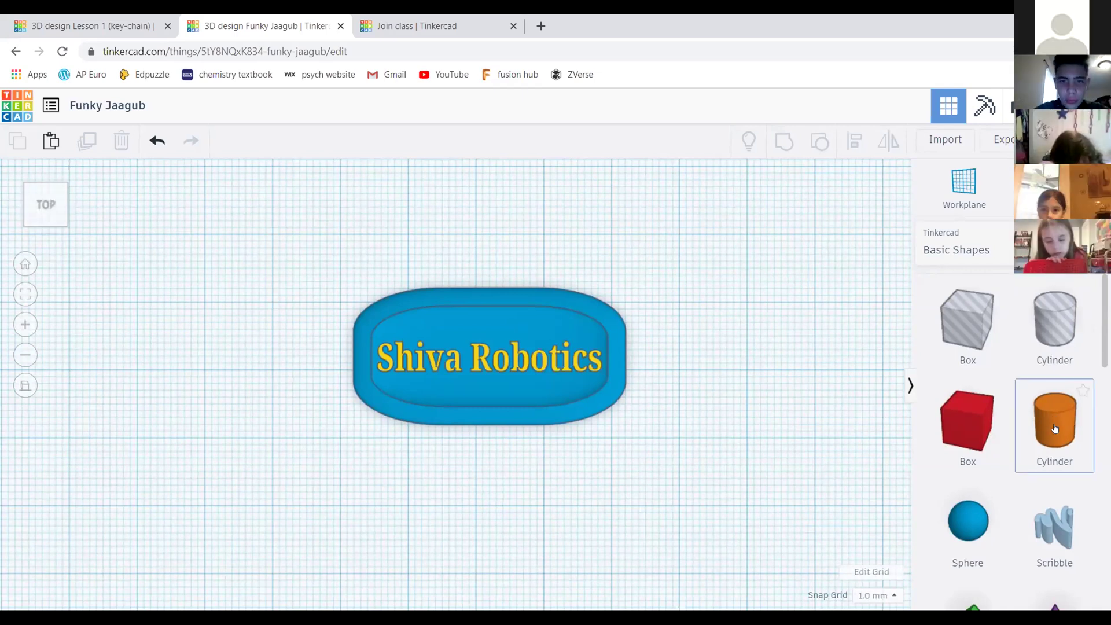
left_click_drag(1060, 418, 283, 238)
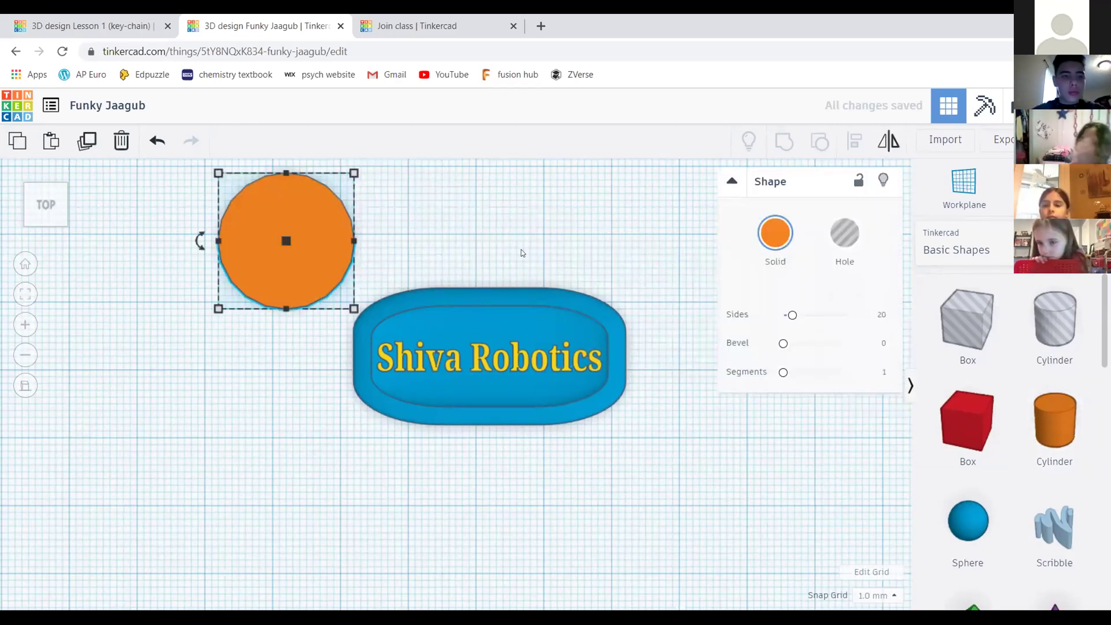
middle_click_drag(584, 258, 624, 268)
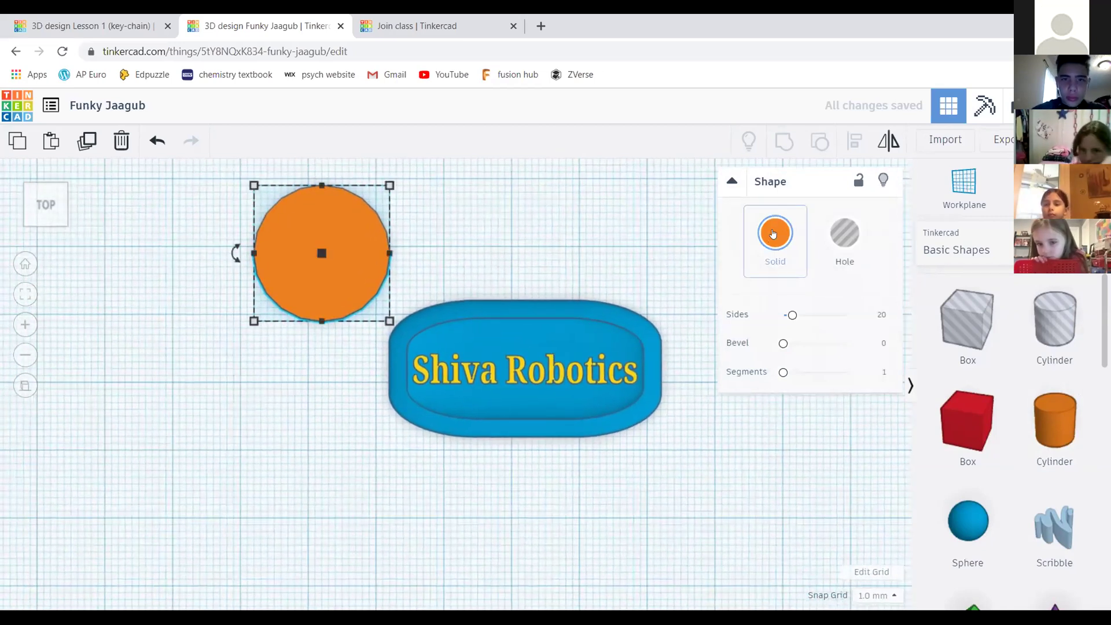
left_click(773, 233)
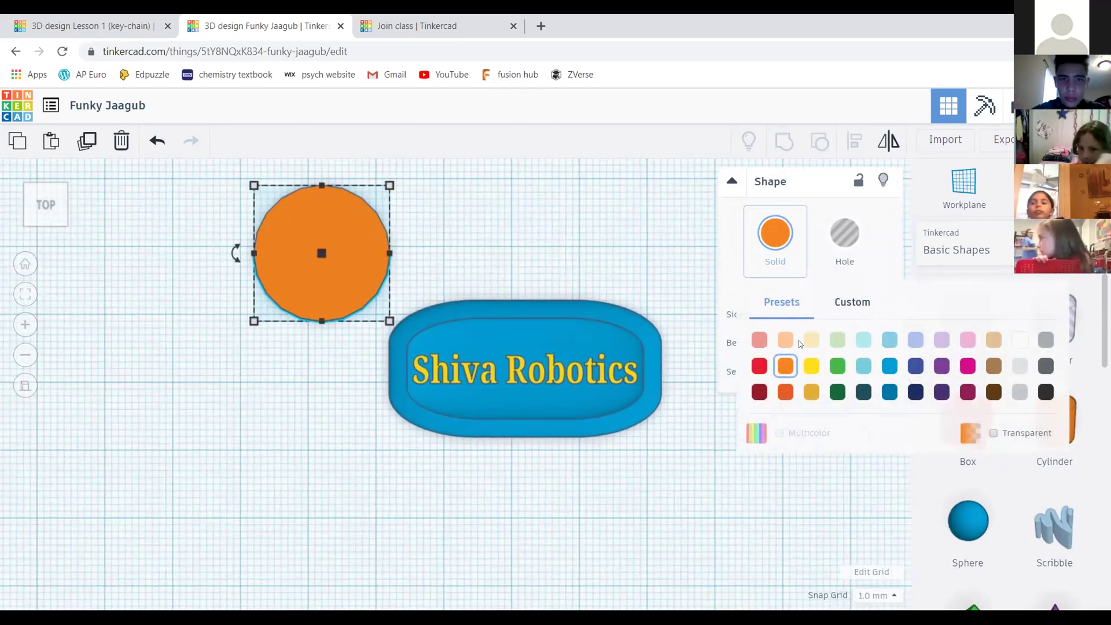
left_click(811, 367)
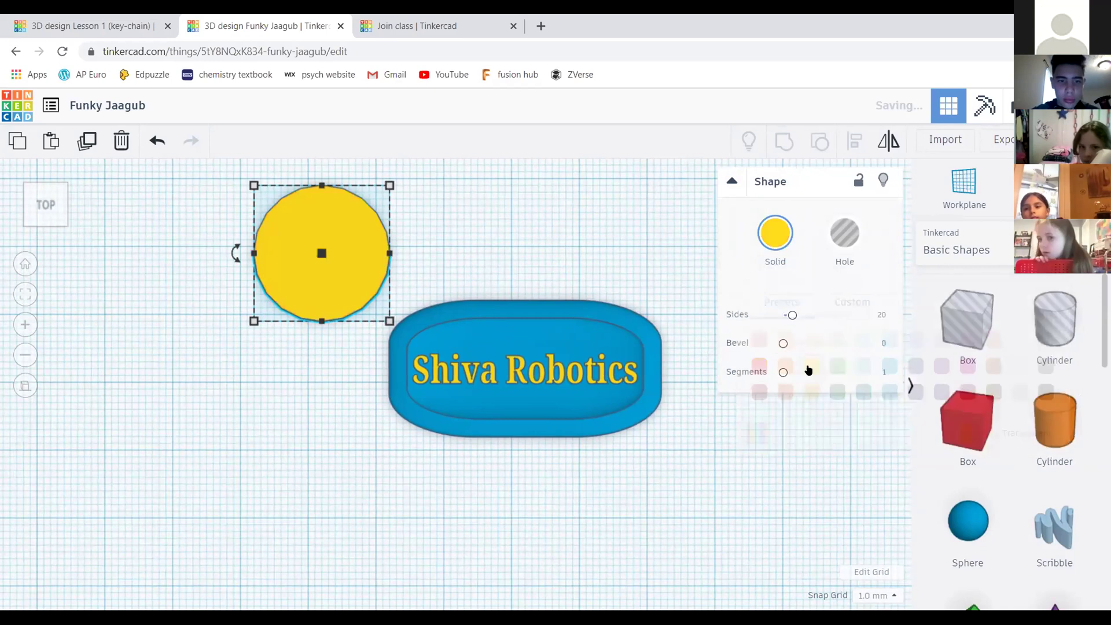
left_click(446, 221)
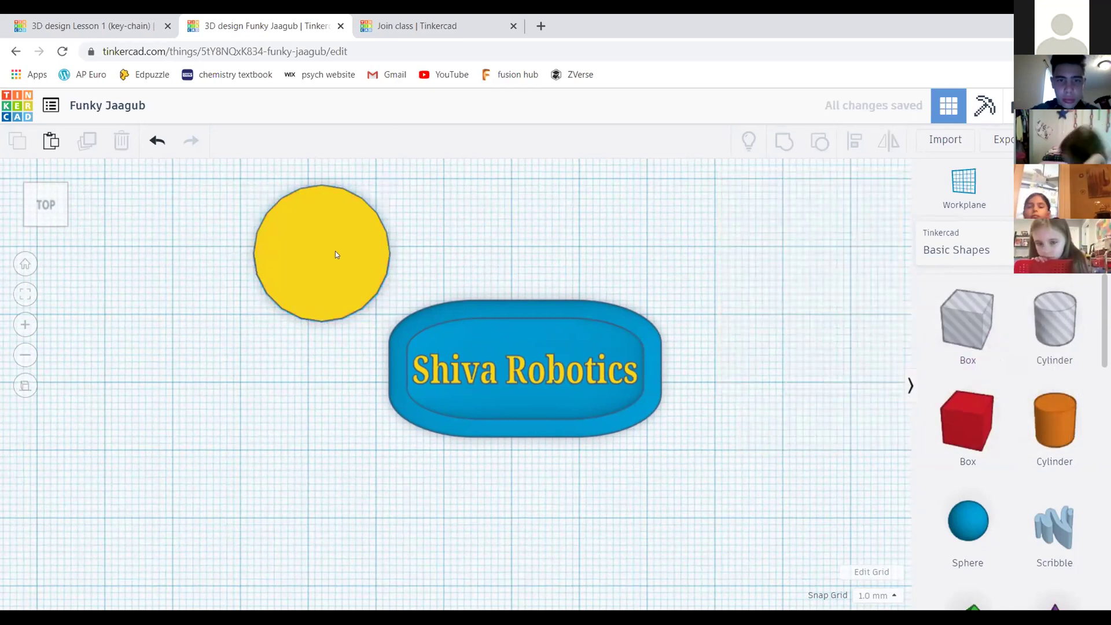
Raise the yellow cylinder's Sides setting to 64 for a smooth outline
scroll(428, 250, "up", 2)
scroll(431, 214, "down", 1)
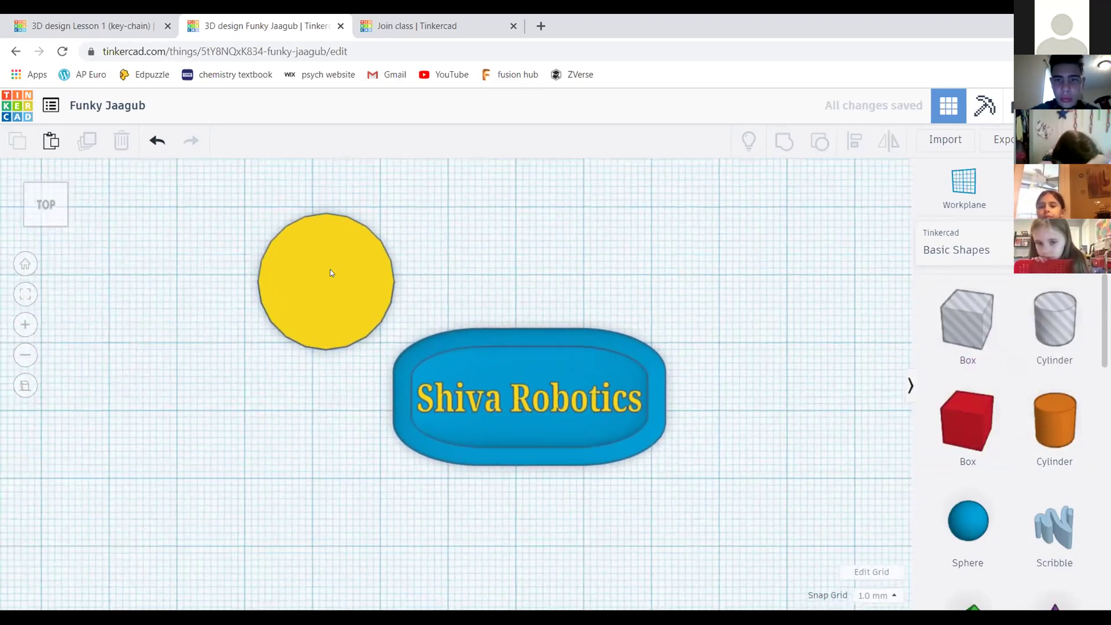
left_click(330, 270)
scroll(373, 266, "up", 1)
scroll(374, 267, "up", 1)
middle_click_drag(504, 268, 515, 300)
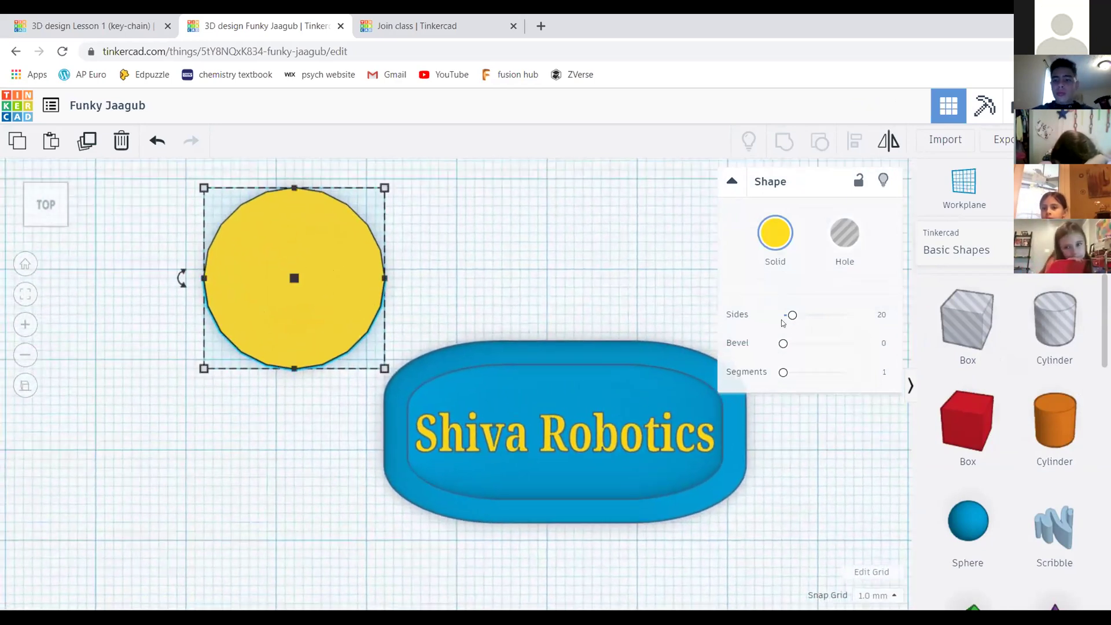
left_click_drag(793, 316, 897, 315)
scroll(416, 271, "down", 2)
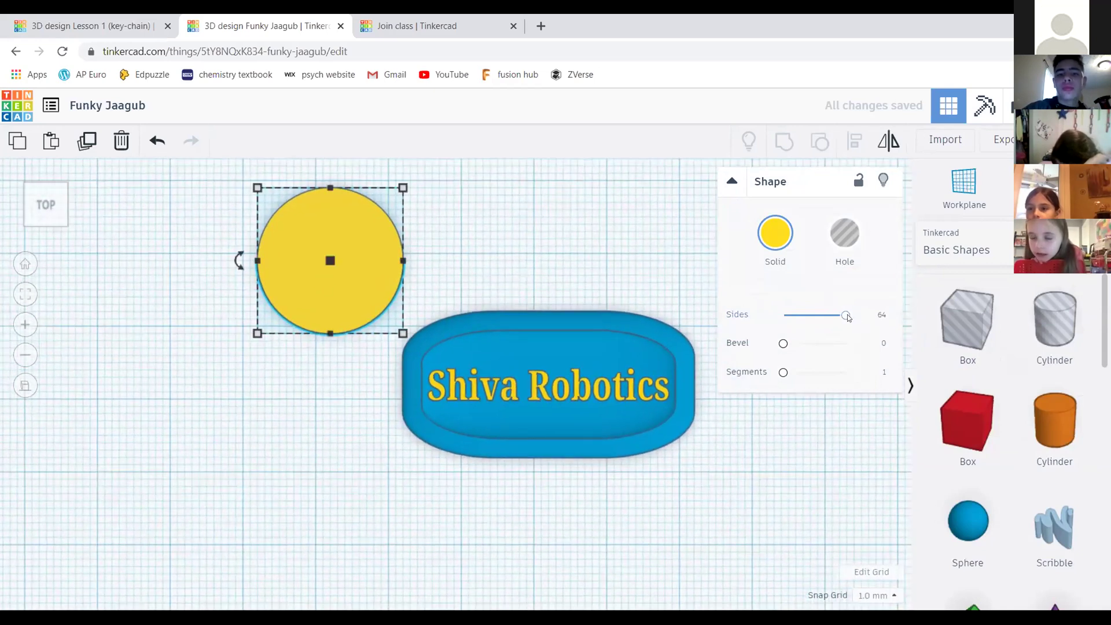
mouse_move(846, 316)
left_mouse_down()
mouse_move(784, 316)
mouse_move(846, 315)
left_mouse_up()
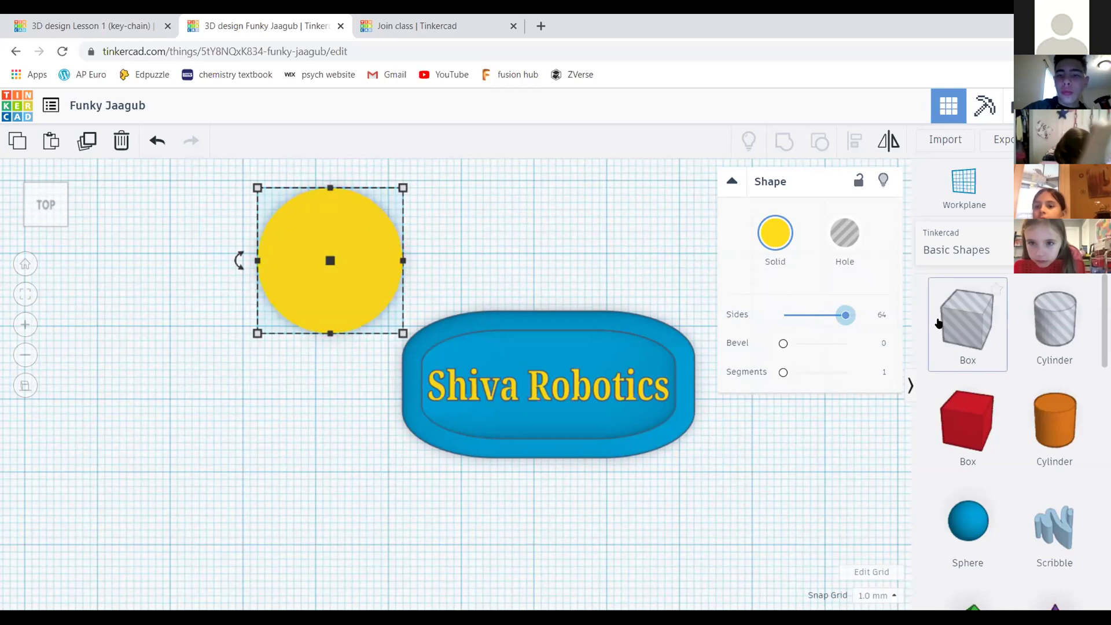
left_click(580, 243)
scroll(371, 266, "down", 2)
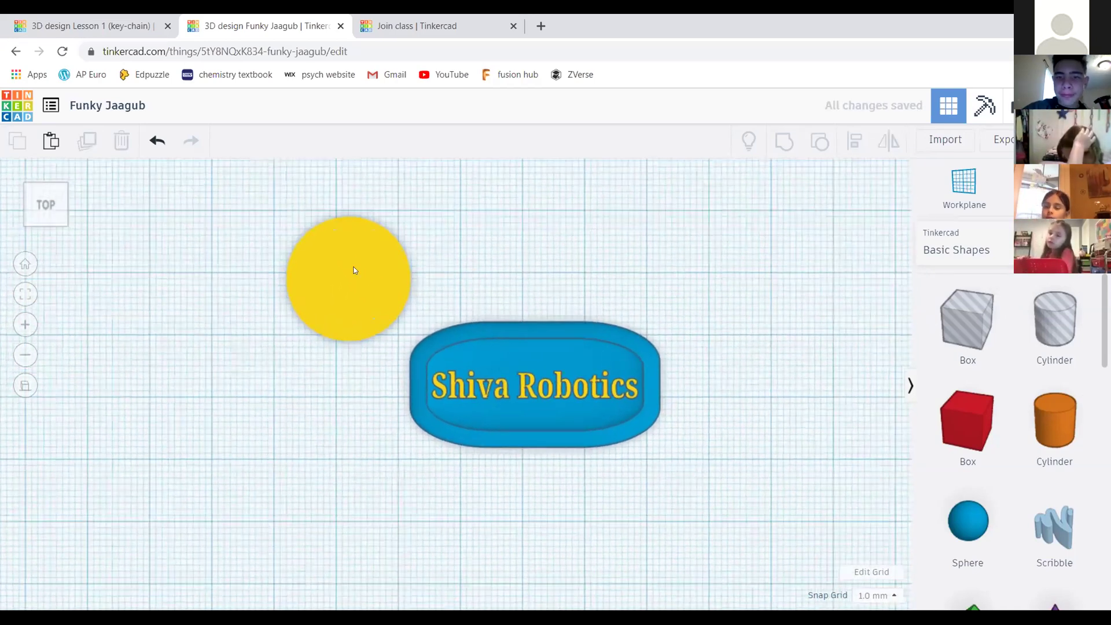
Return to a straight top-down view and select the yellow cylinder
left_click(32, 197)
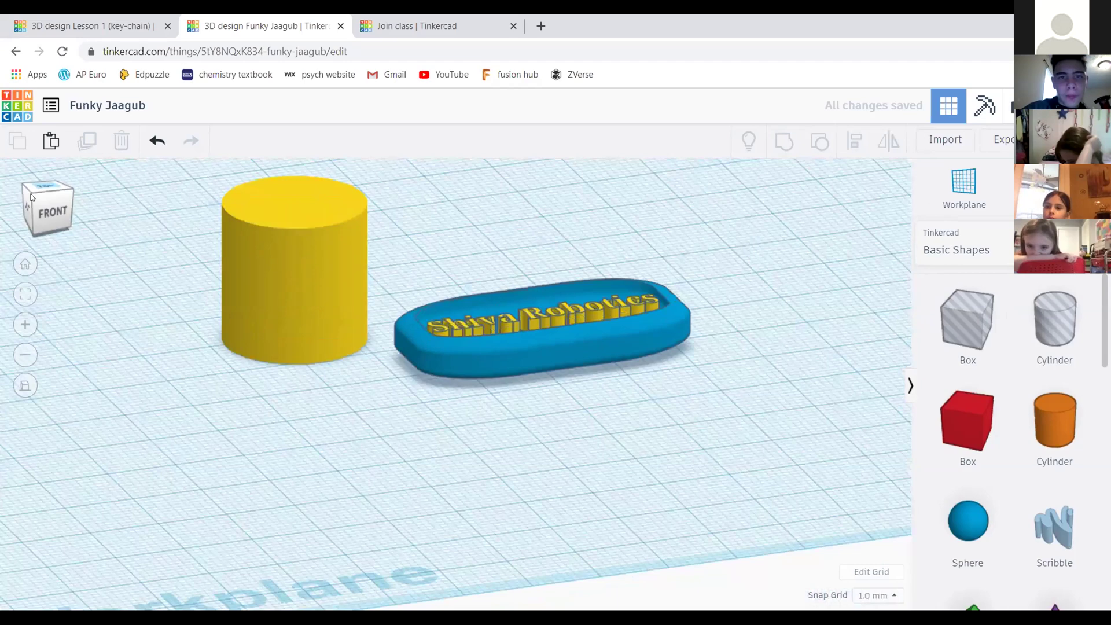
left_click_drag(32, 197, 166, 239)
left_click_drag(119, 224, 44, 199)
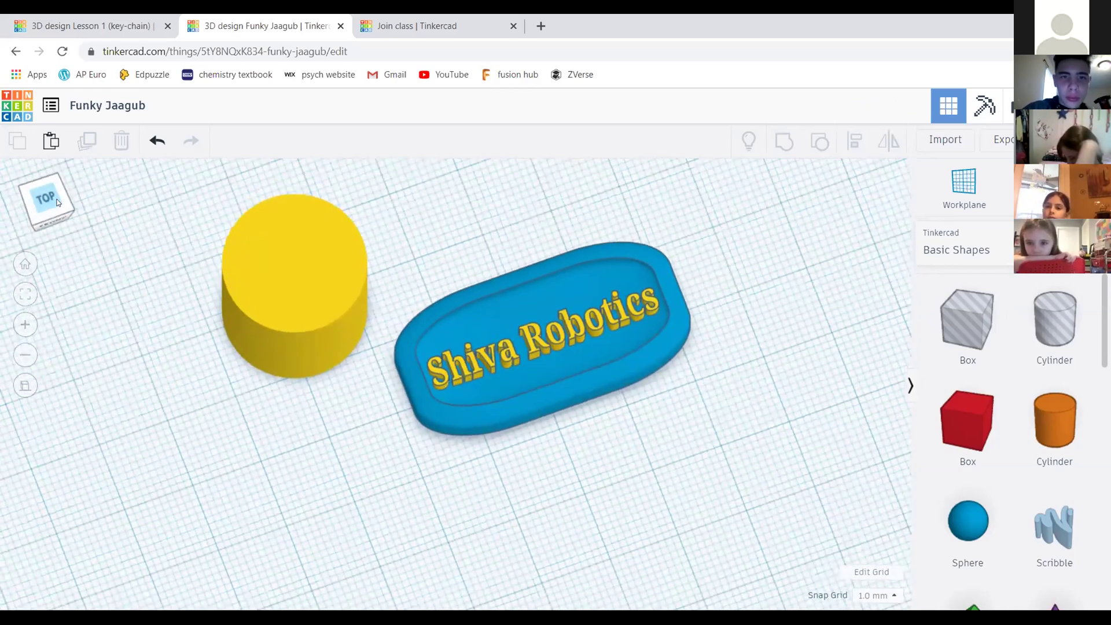
left_click(58, 202)
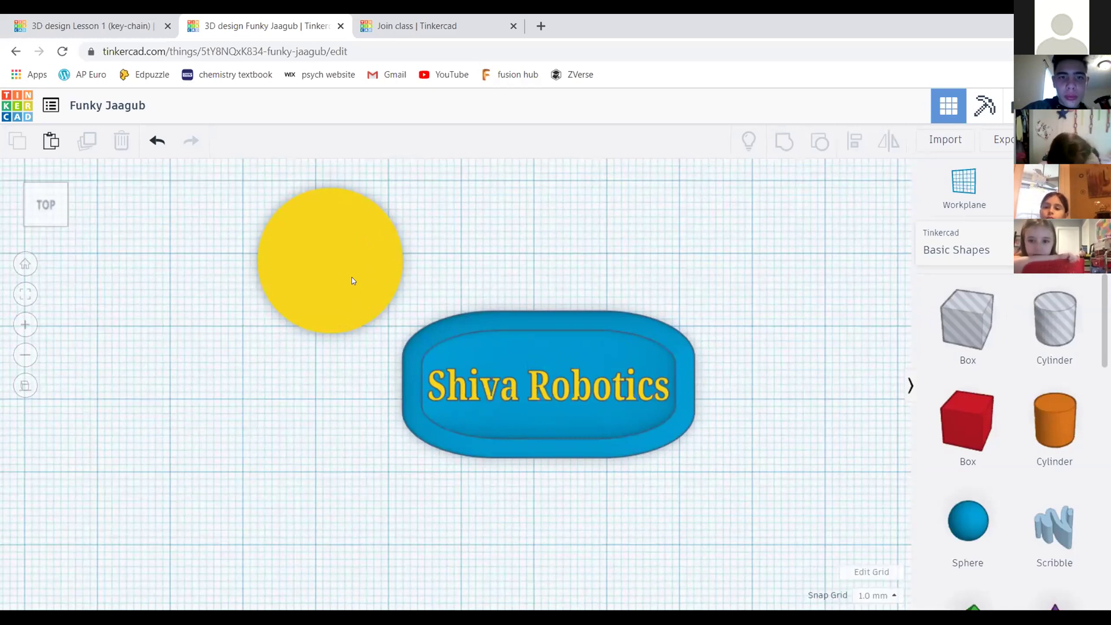
left_click(353, 283)
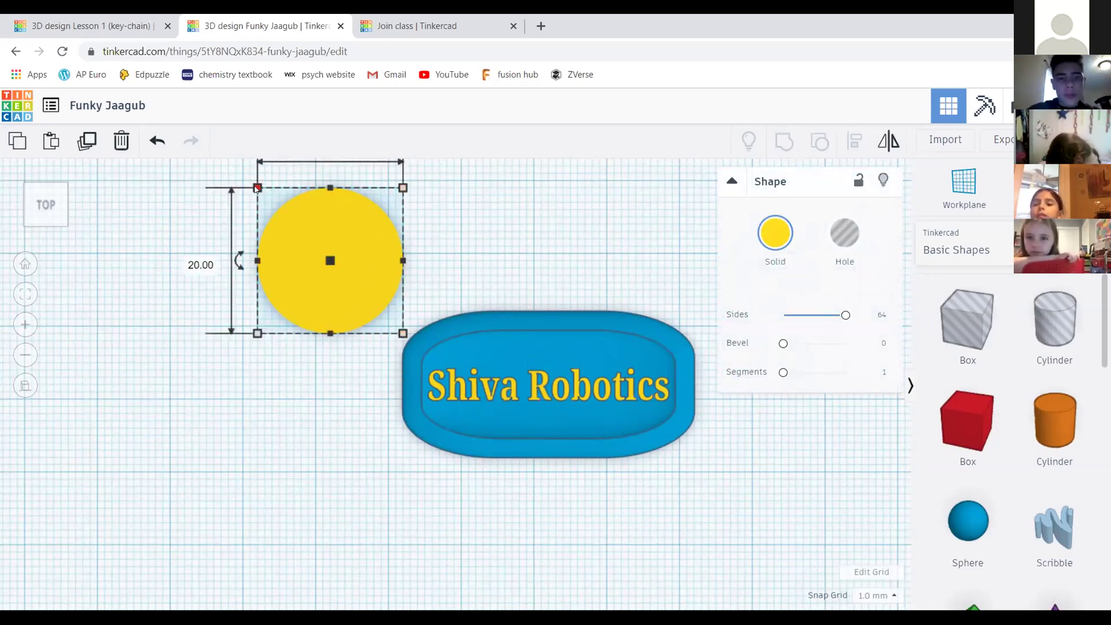
Shrink the cylinder and change its 11.00 dimension to 5 mm
left_click_drag(261, 194, 309, 255)
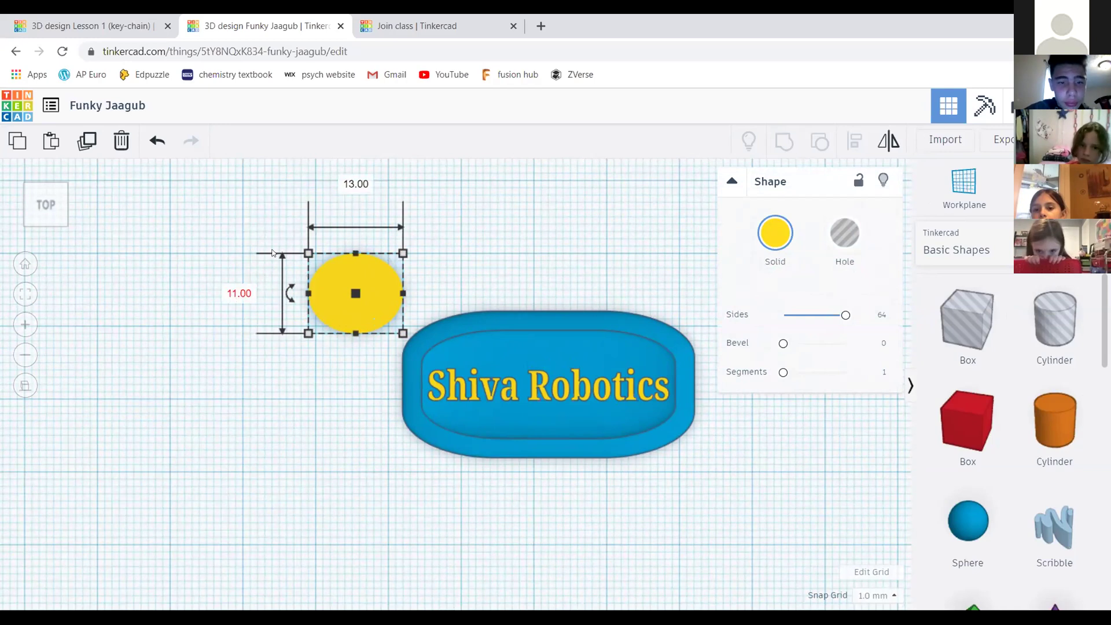
left_click(238, 291)
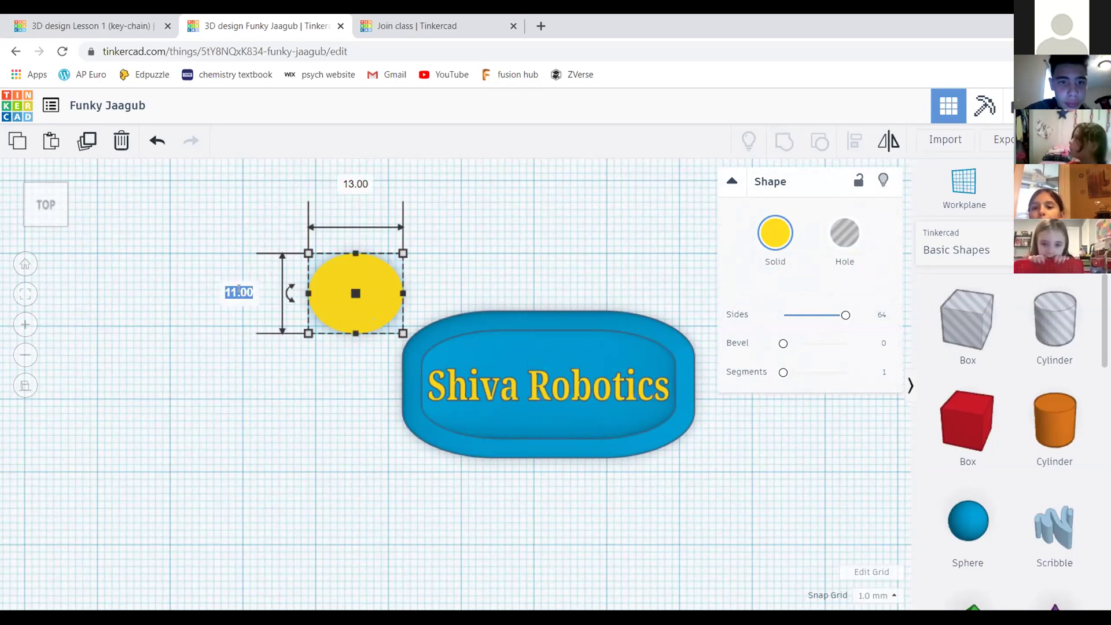
left_click_drag(290, 298, 290, 298)
left_click(245, 296)
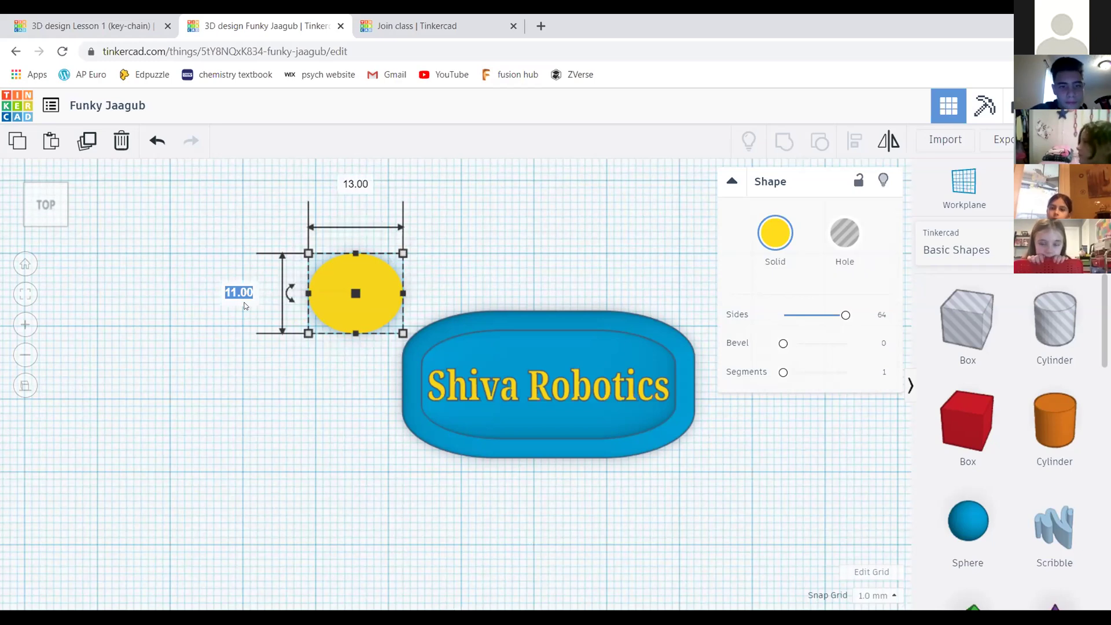
type("5")
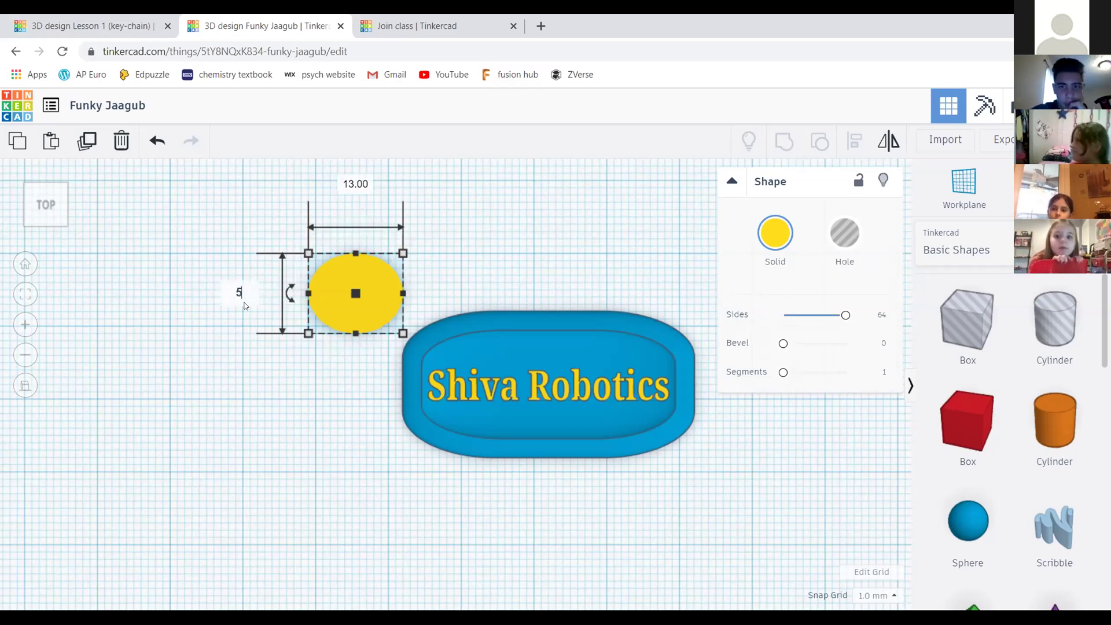
key("Return")
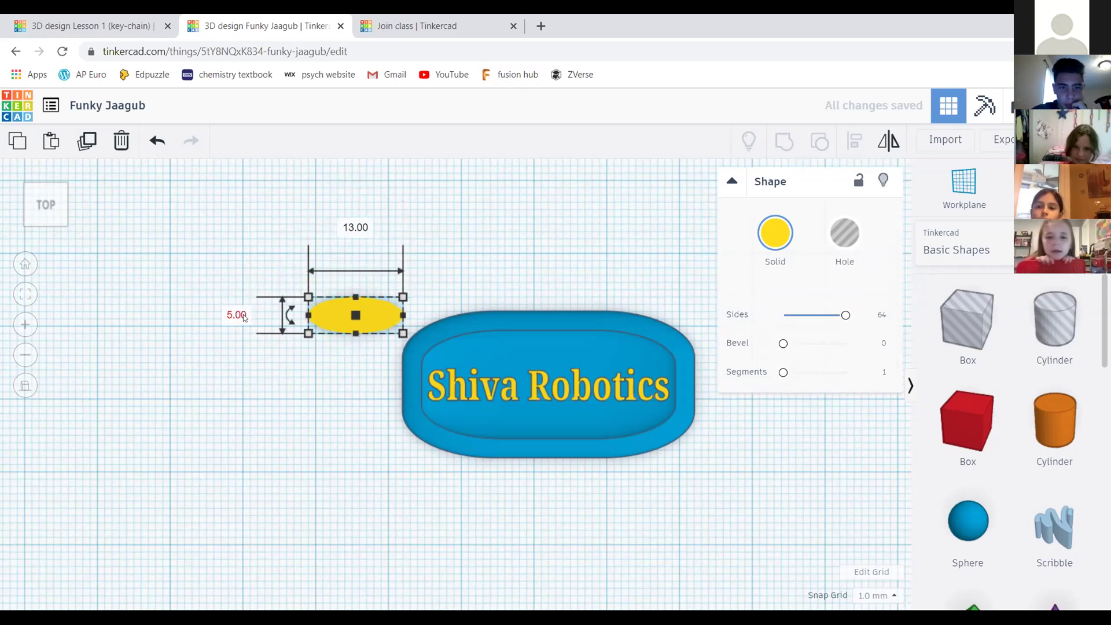
Set both footprint dimensions to 8 mm, making an 8 by 8 mm circle
left_click(239, 315)
type("8")
key("Return")
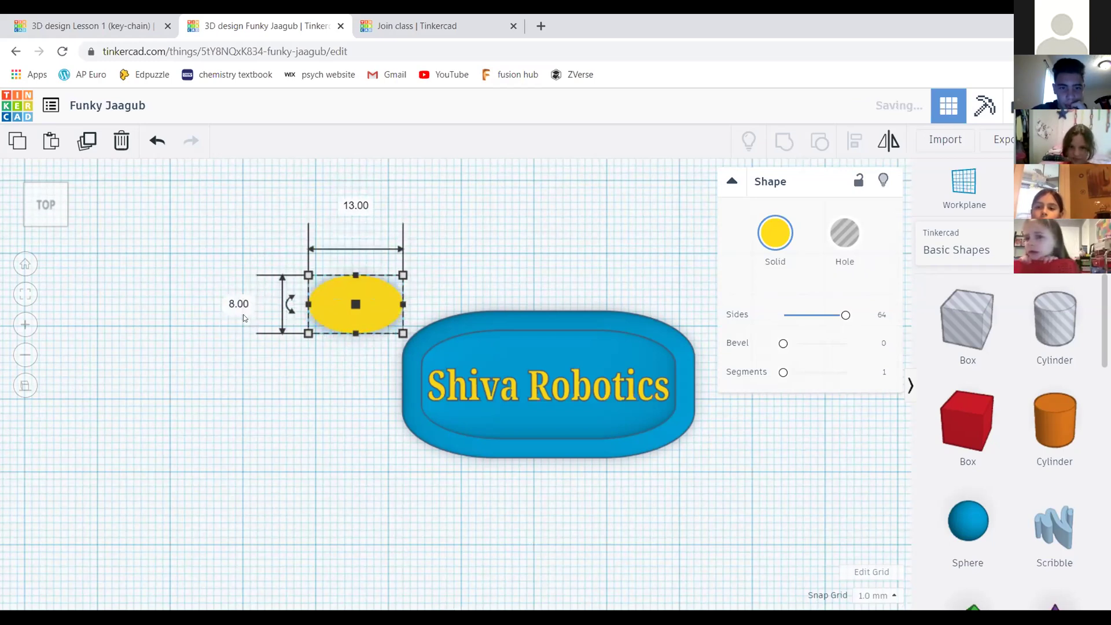
left_click(363, 207)
type("8")
key("Return")
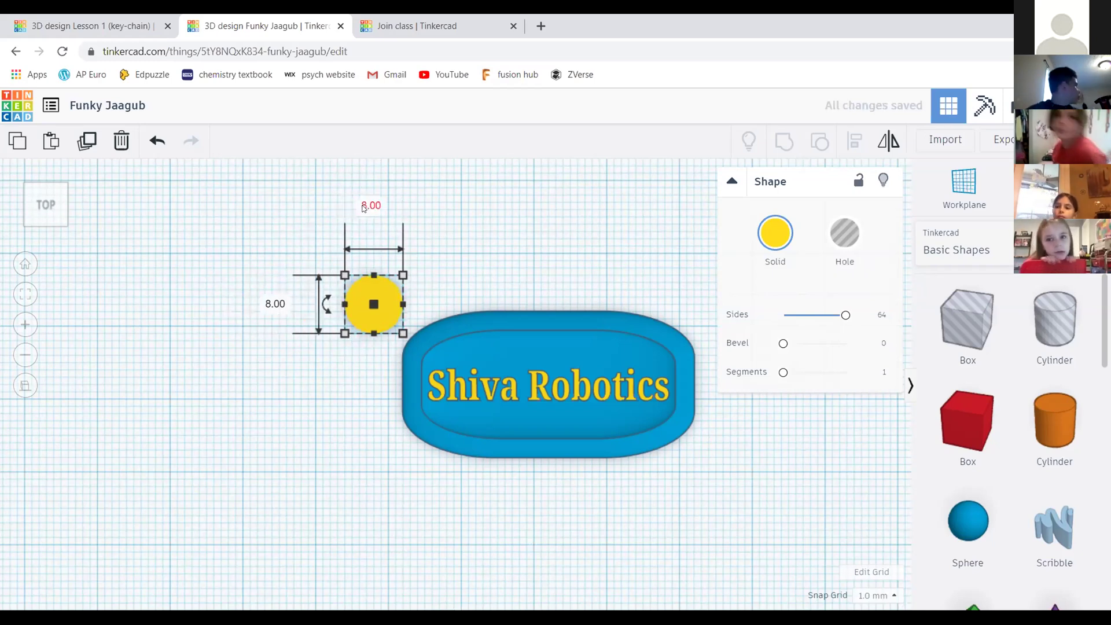
Move the yellow circle against the slab's left end
left_click(547, 213)
left_click(359, 306)
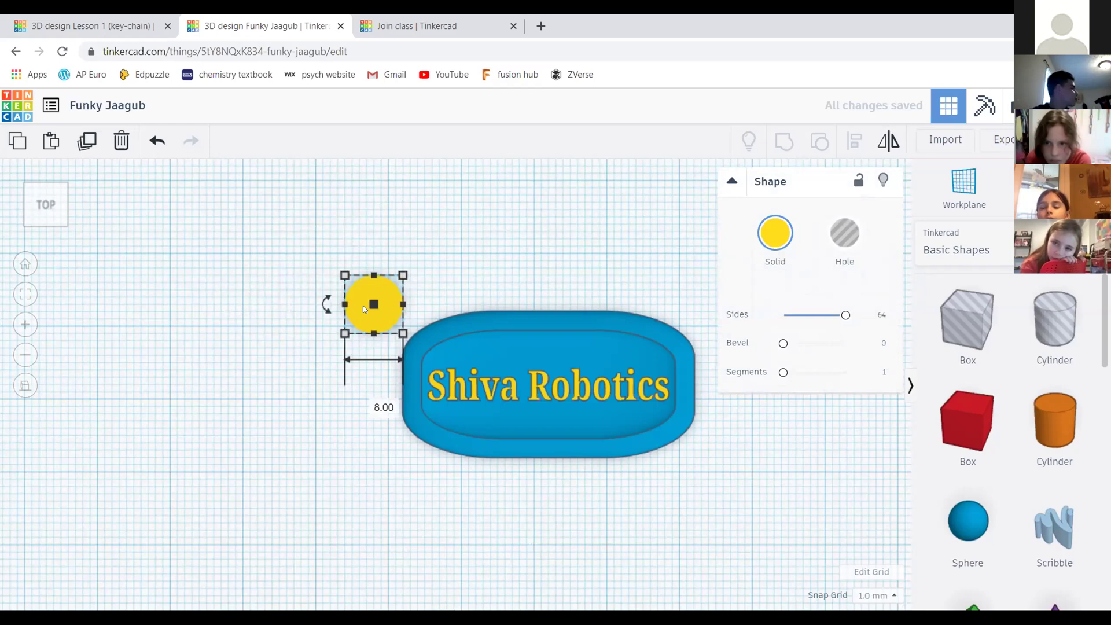
scroll(401, 331, "up", 4)
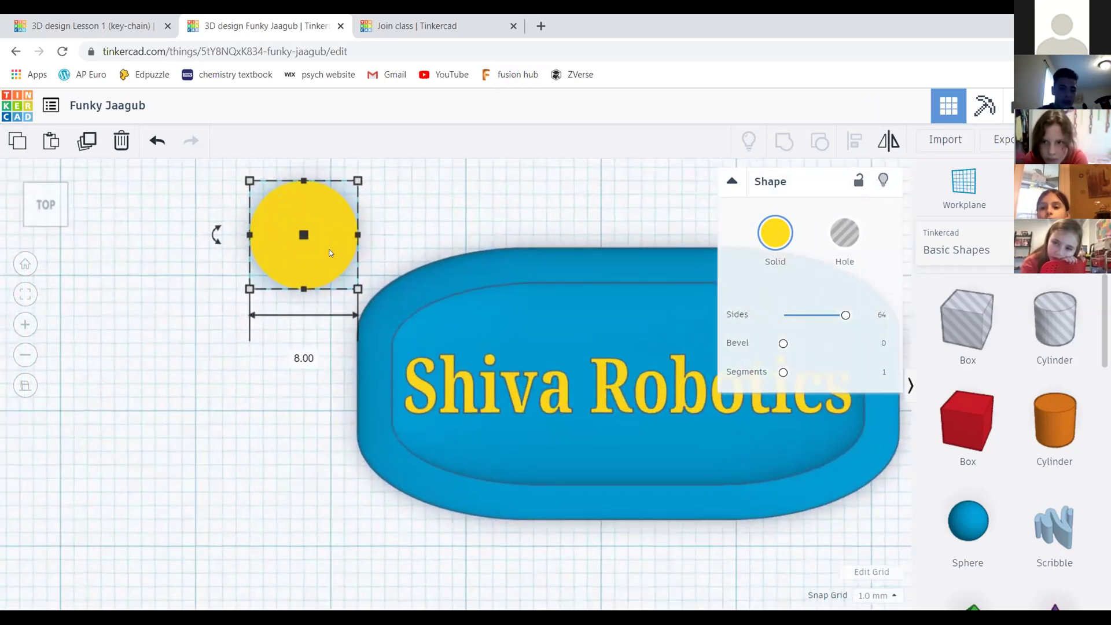
left_click_drag(330, 253, 379, 291)
scroll(474, 219, "down", 1)
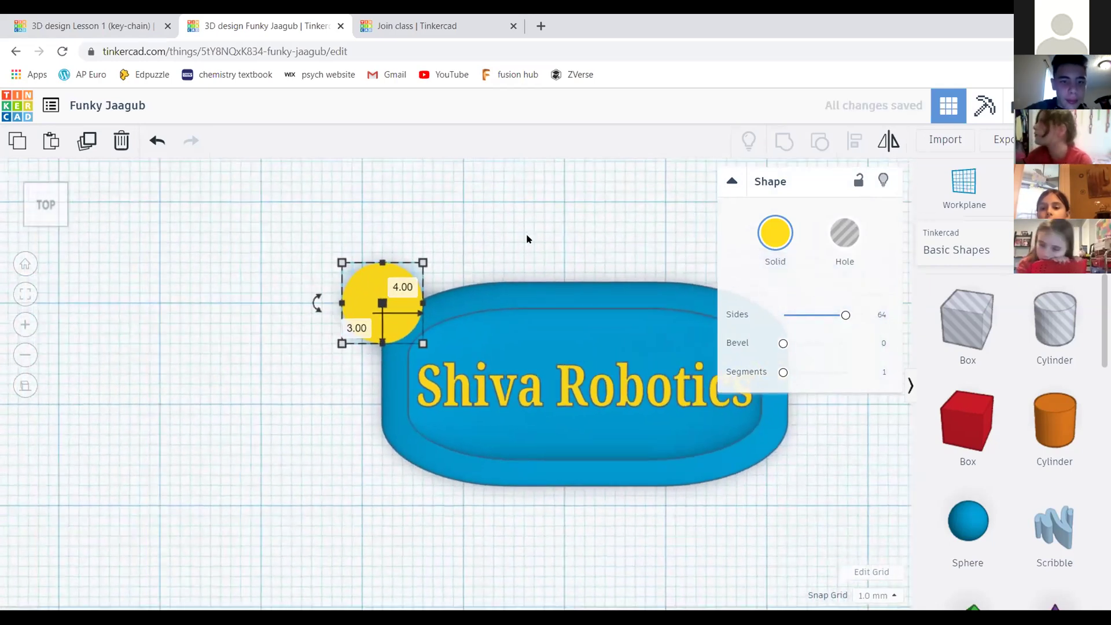
scroll(411, 198, "up", 2)
scroll(492, 195, "down", 2)
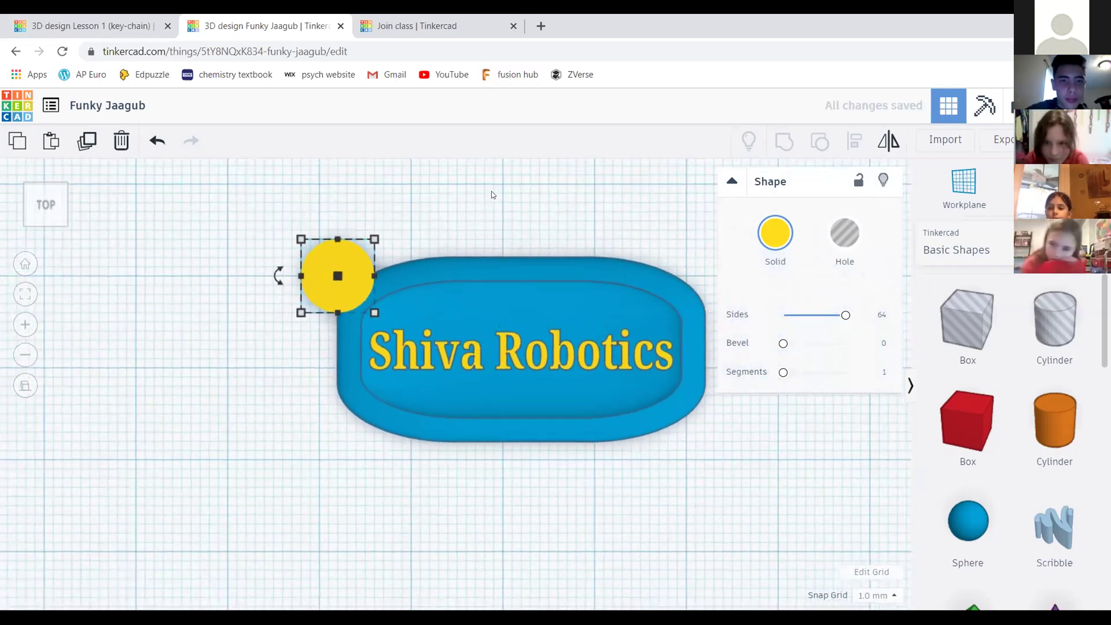
left_click(532, 188)
In front view, reduce the yellow cylinder's height from 20 mm to 3 mm
mouse_move(44, 205)
left_mouse_down()
mouse_move(57, 187)
mouse_move(46, 194)
mouse_move(62, 200)
mouse_move(38, 210)
mouse_move(44, 224)
left_mouse_up()
left_click(58, 199)
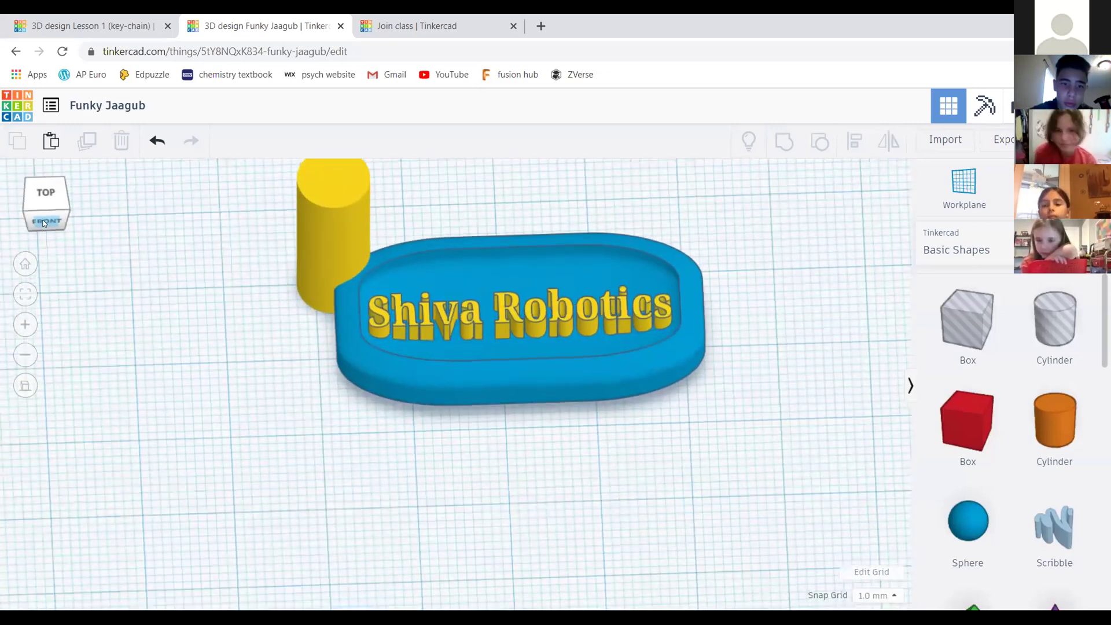
left_click(44, 223)
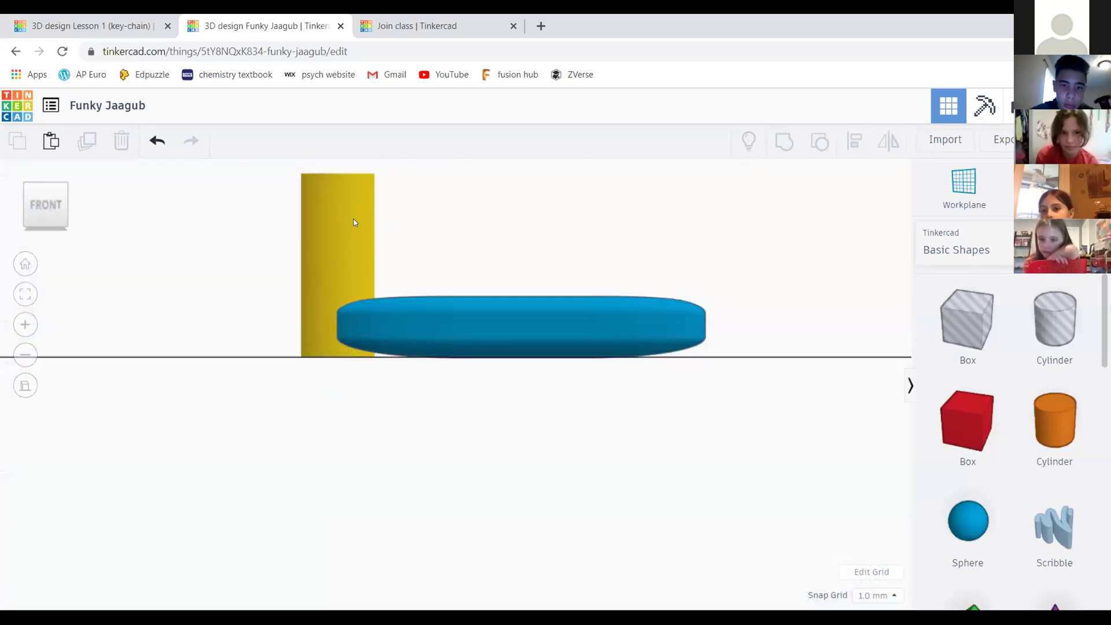
left_click(337, 215)
left_click(473, 243)
left_click(358, 234)
scroll(357, 234, "down", 2)
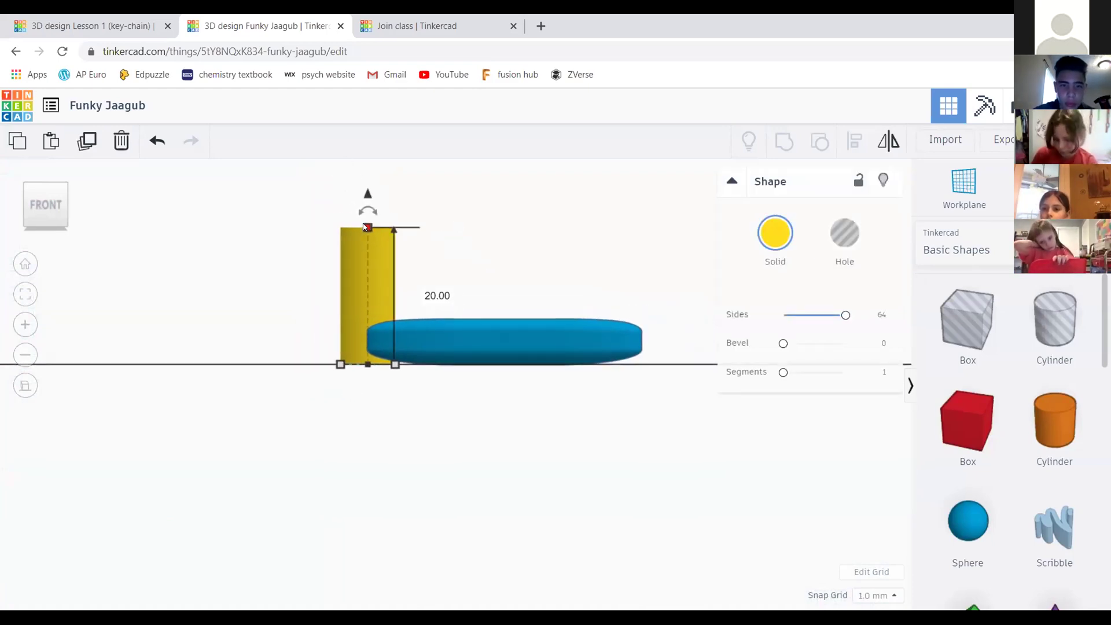
left_click(440, 293)
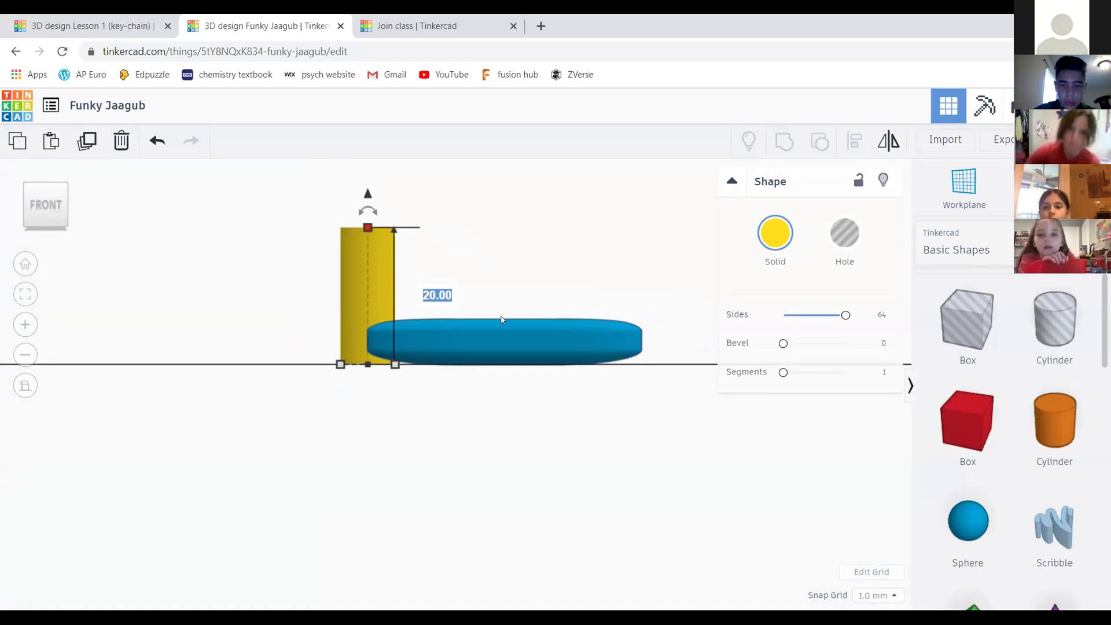
type("3")
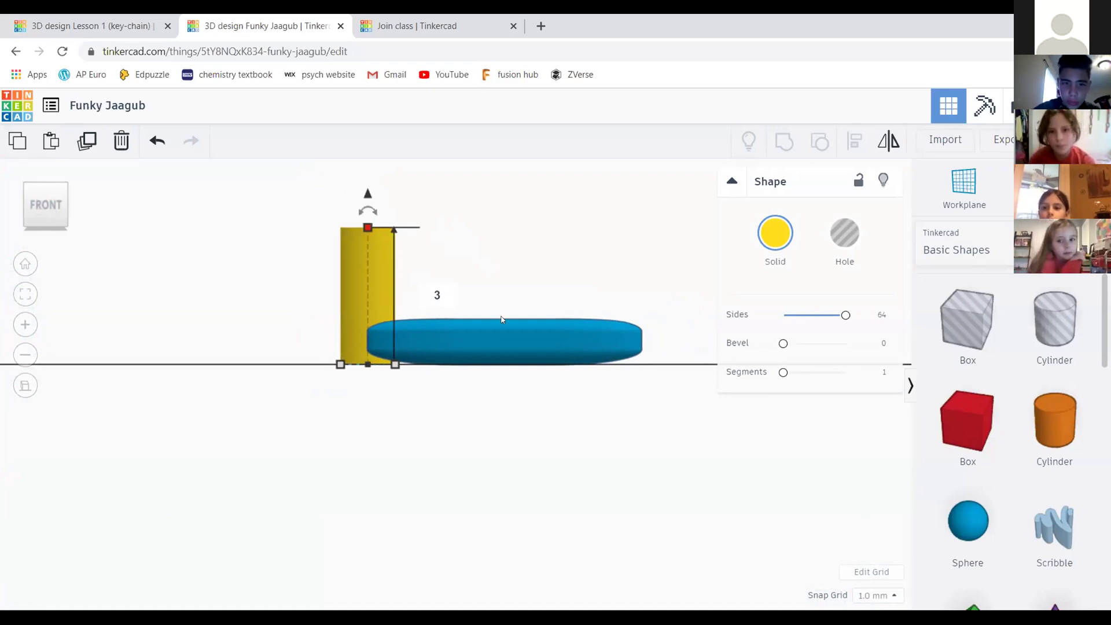
key("Return")
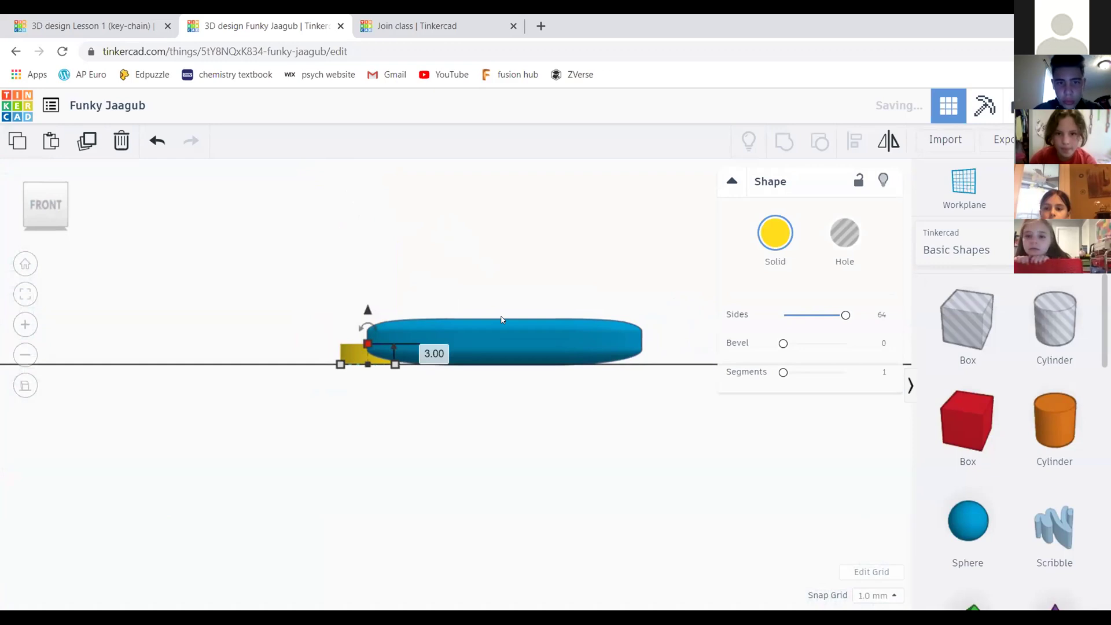
left_click(428, 250)
Try lifting the yellow cylinder off the workplane, then undo the lift
scroll(218, 256, "up", 2)
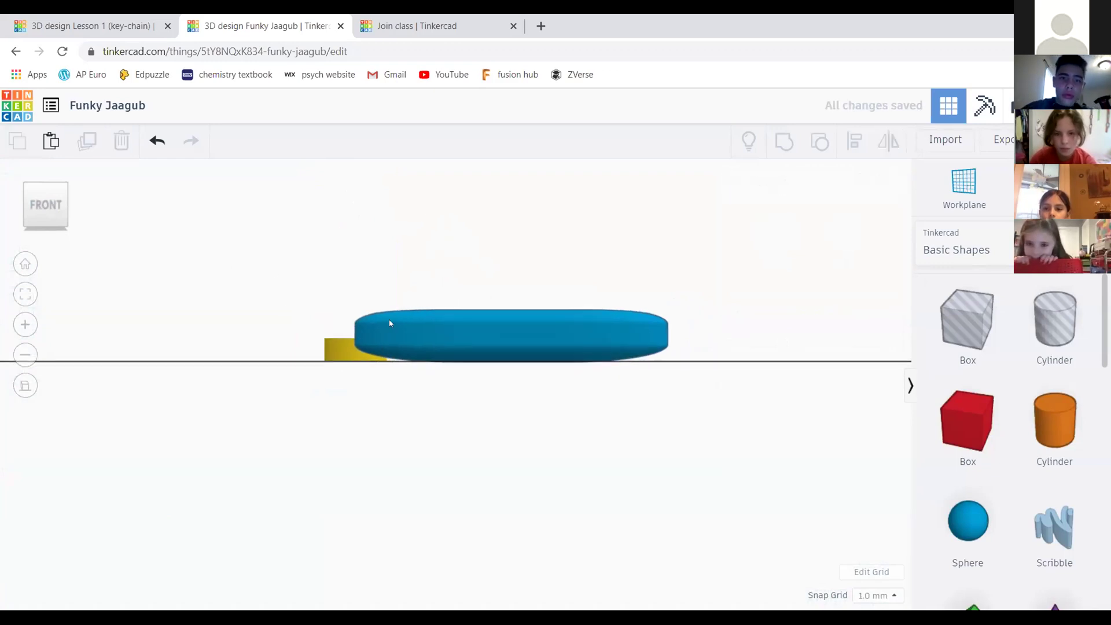
mouse_move(371, 261)
middle_mouse_down()
mouse_move(435, 269)
mouse_move(352, 268)
middle_mouse_up()
left_click_drag(36, 204, 316, 362)
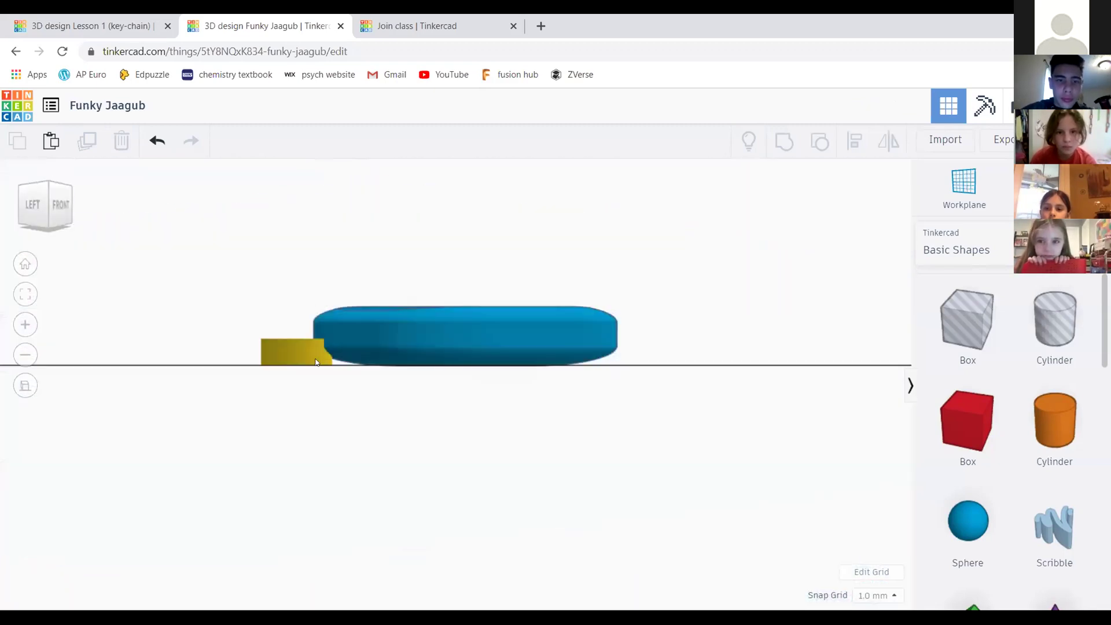
scroll(307, 338, "up", 4)
scroll(253, 295, "down", 2)
left_click(241, 332)
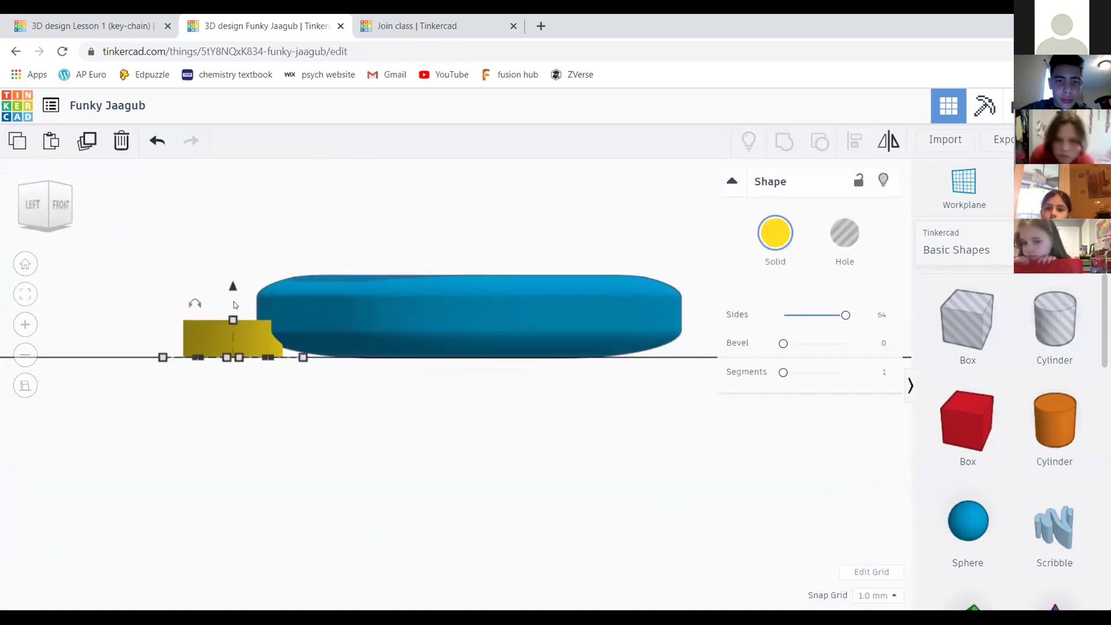
left_click_drag(233, 287, 233, 258)
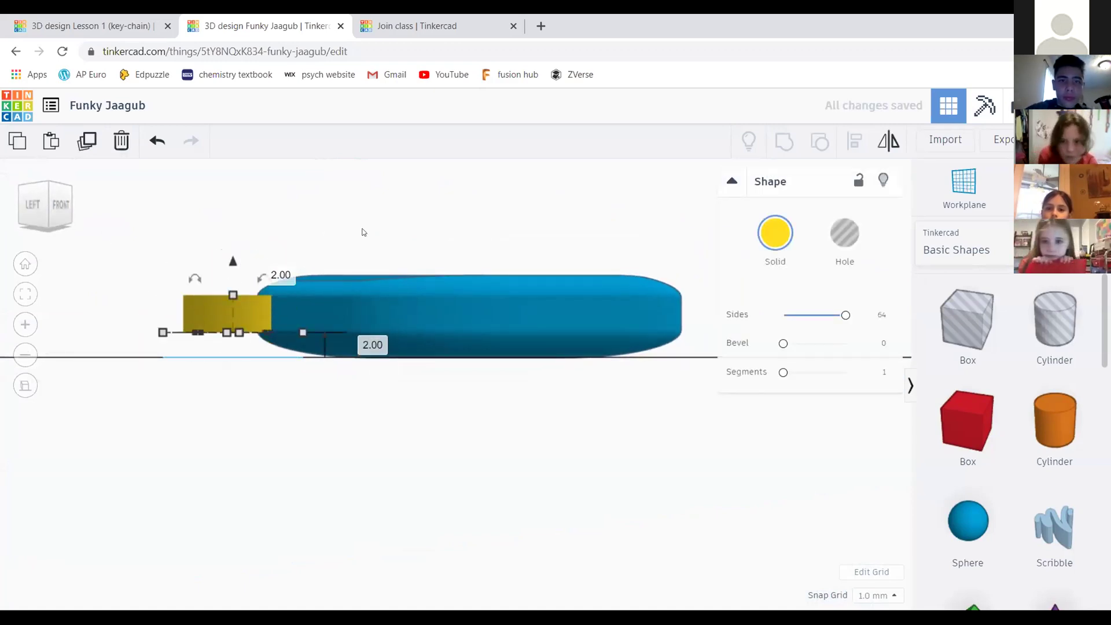
left_click(135, 160)
left_click(157, 140)
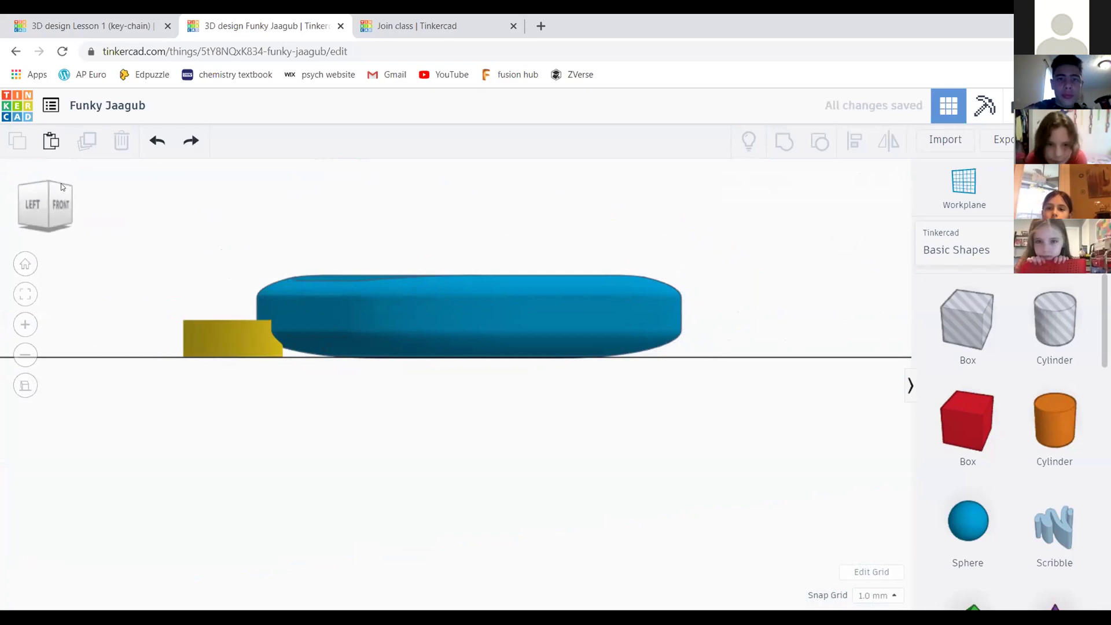
From the top view, marquee-select both the slab and the yellow cylinder
left_click_drag(56, 199, 51, 202)
scroll(114, 212, "up", 3)
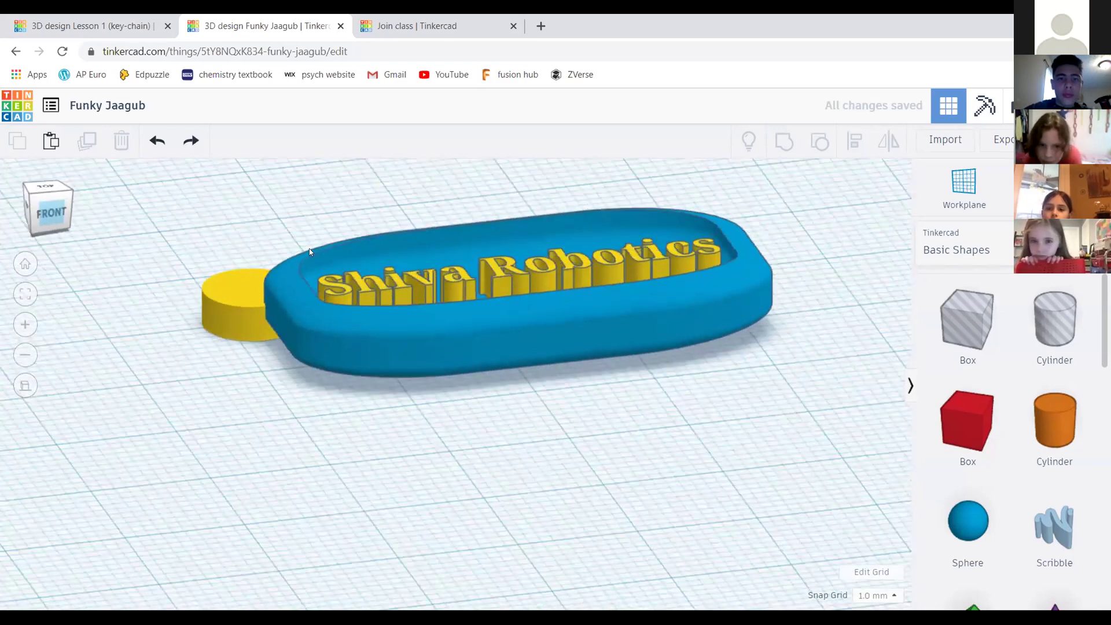
left_click(53, 194)
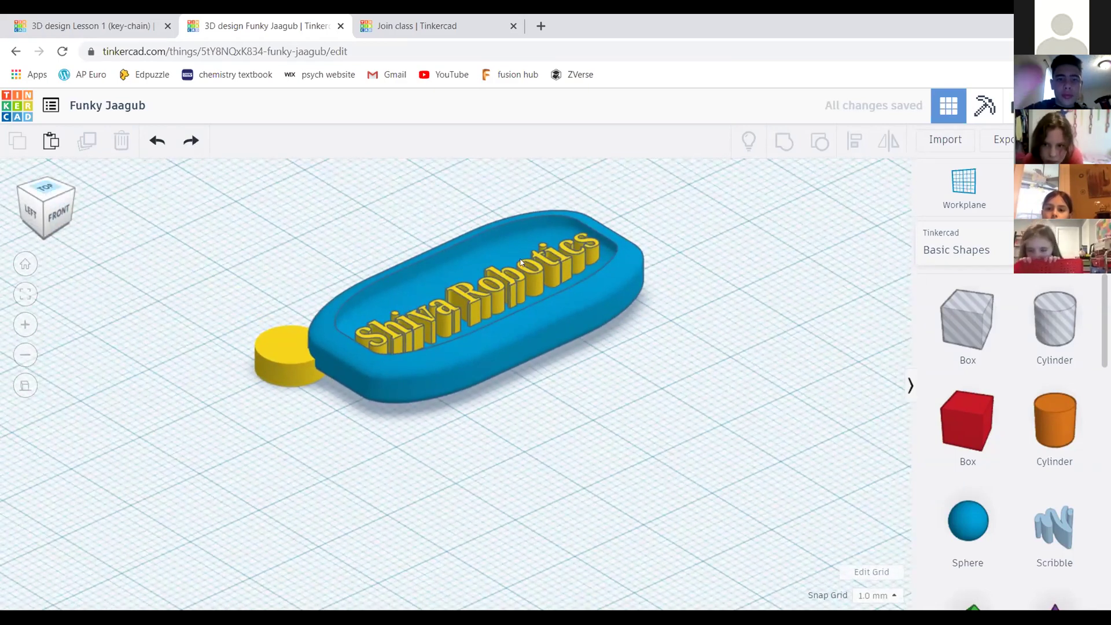
left_click_drag(276, 219, 747, 438)
left_click(50, 205)
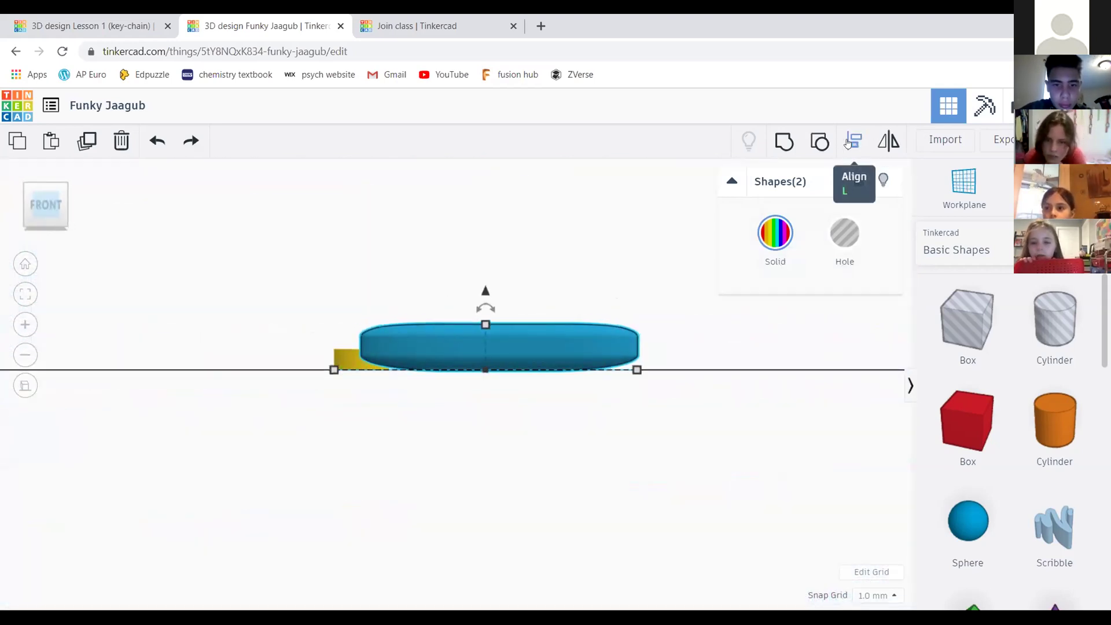
Align the yellow cylinder so it is centred vertically on the slab
left_click(848, 143)
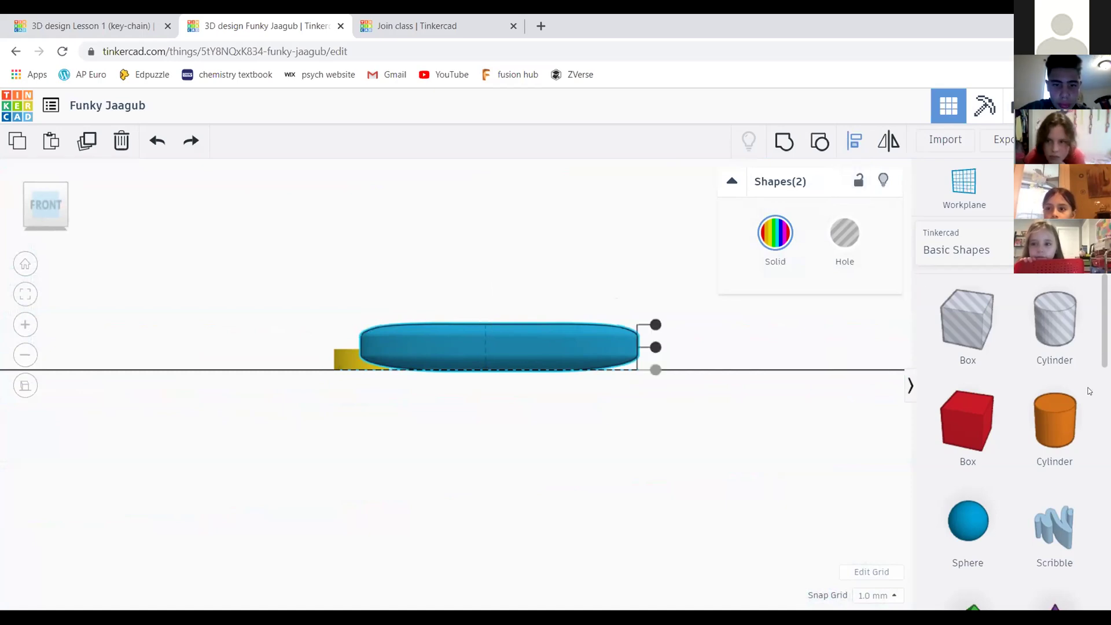
scroll(355, 299, "up", 3)
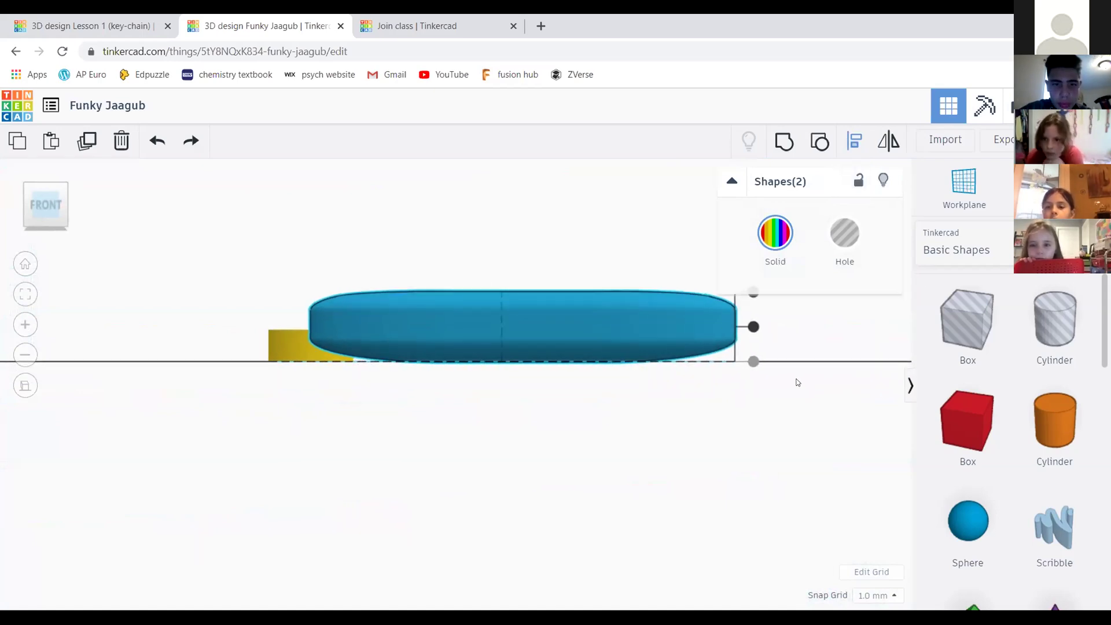
scroll(727, 388, "down", 2)
scroll(642, 394, "up", 2)
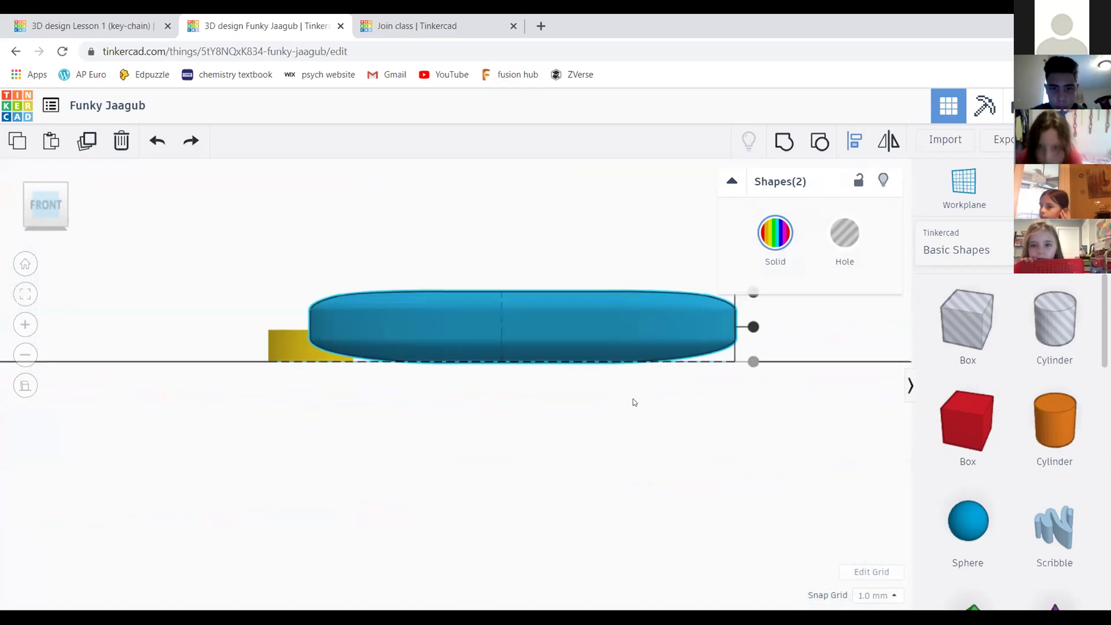
middle_click_drag(701, 379, 644, 395)
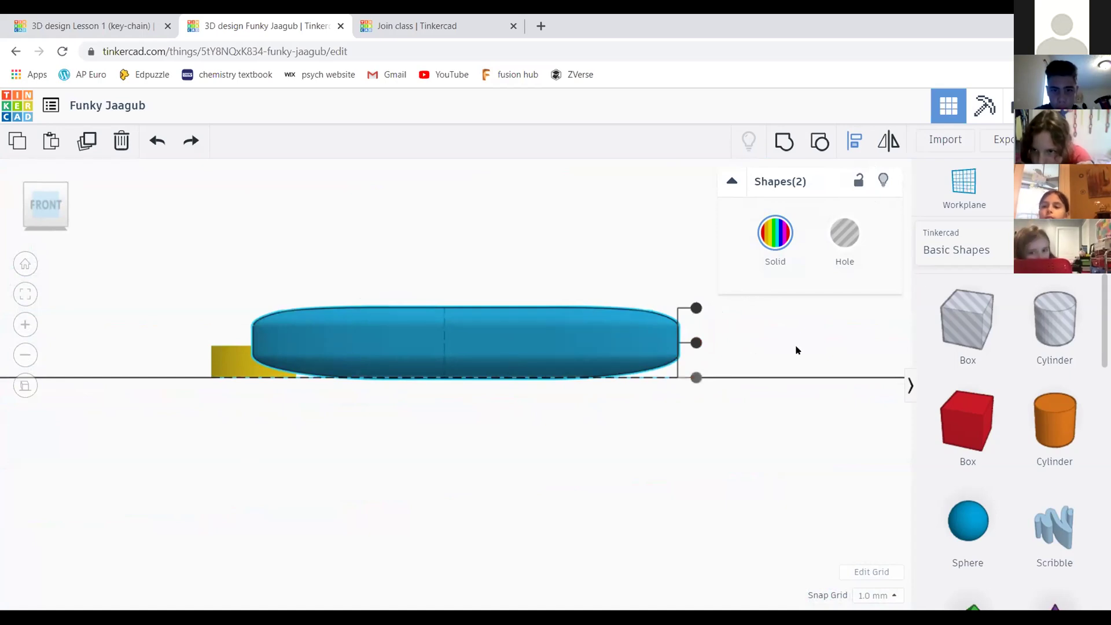
left_click(696, 344)
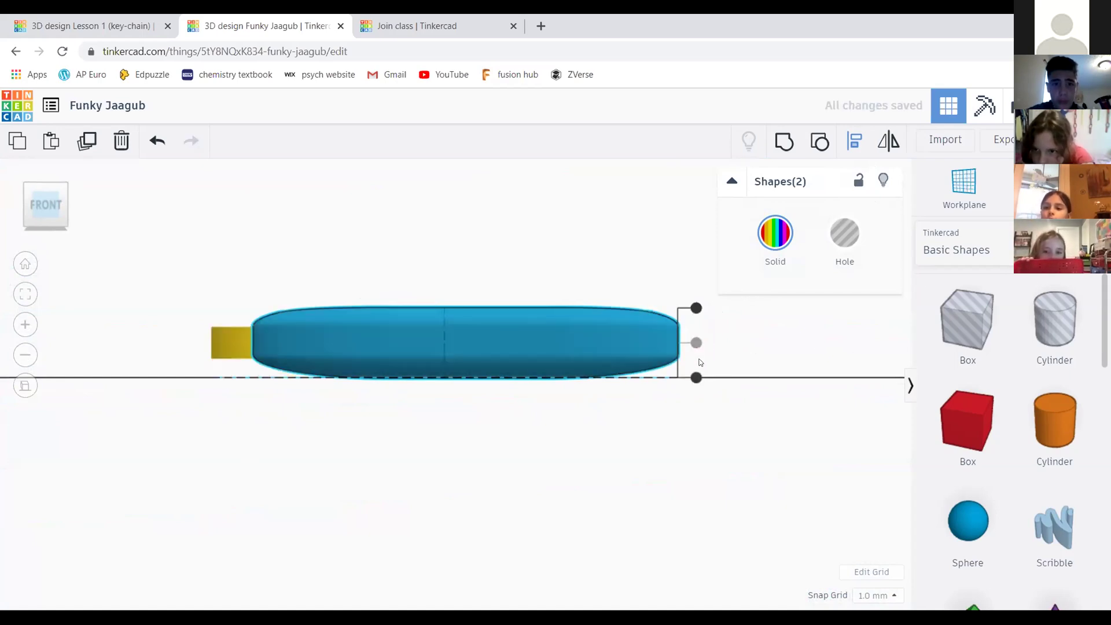
key("ctrl+z")
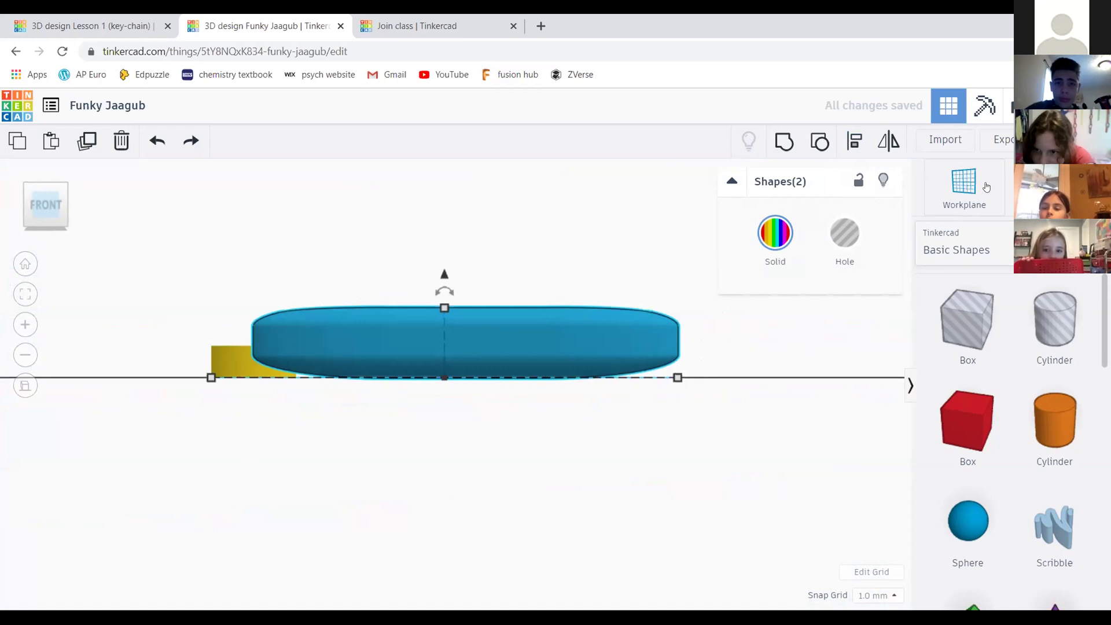
left_click(854, 140)
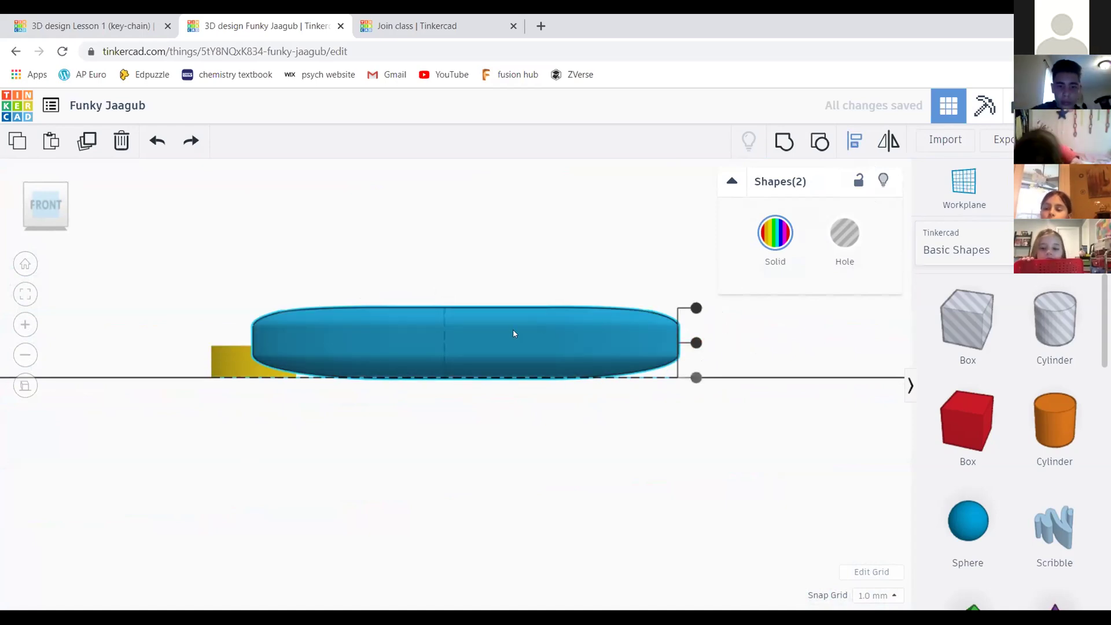
left_click(696, 343)
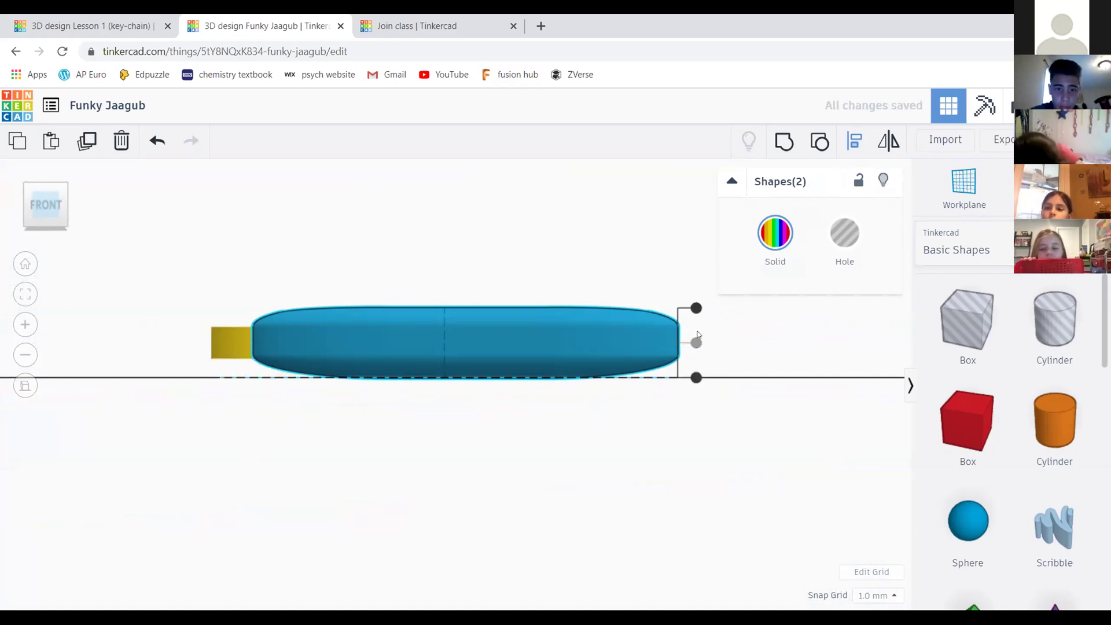
Clear the selection and orbit to a flat top-down view
left_click(422, 235)
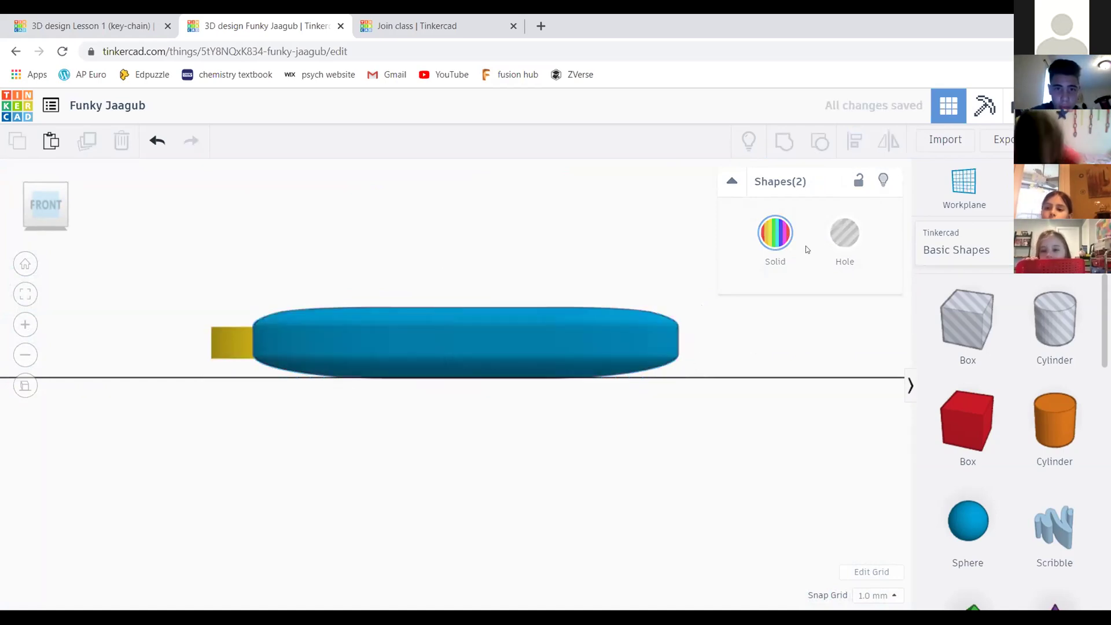
left_click(55, 194)
left_click_drag(56, 209, 63, 261)
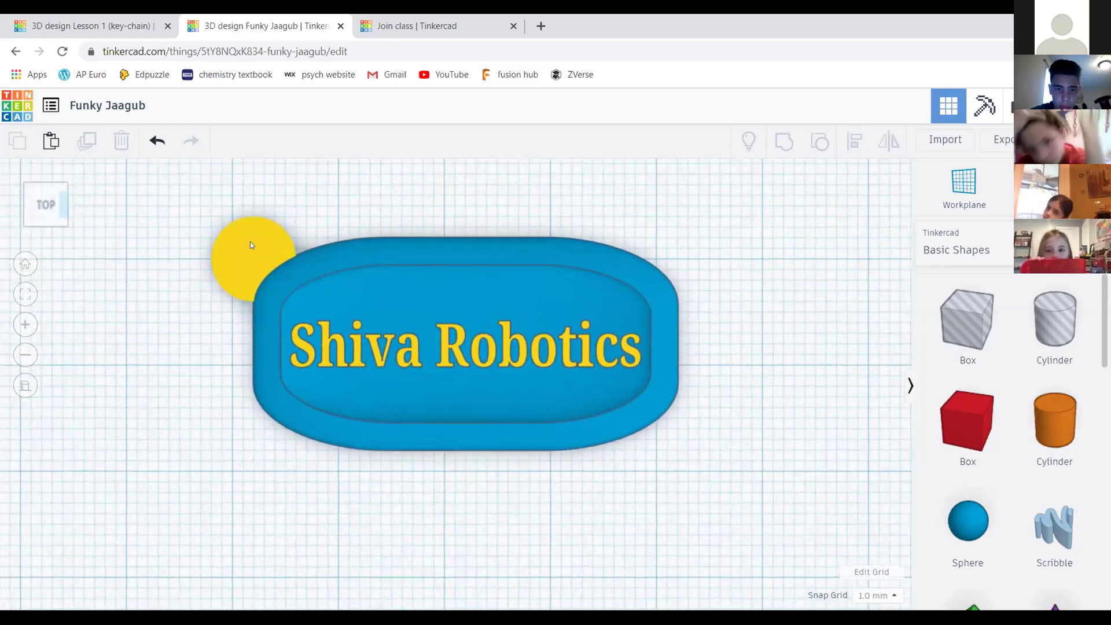
Duplicate the yellow end cylinder and move the copy to the left of the slab
left_click(250, 242)
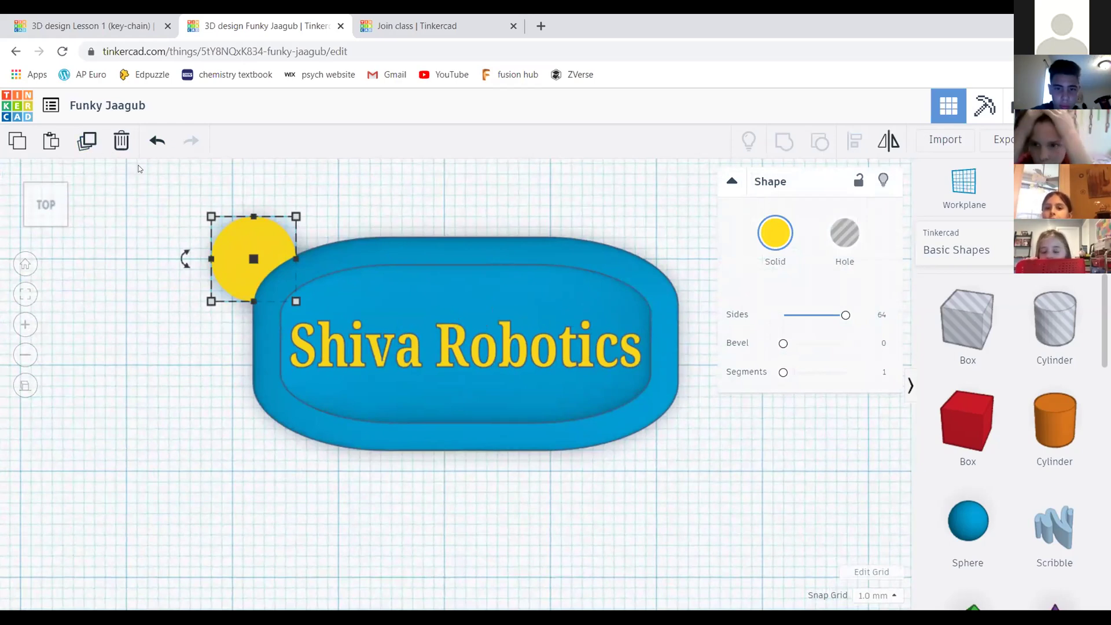
key("ctrl+v")
left_click_drag(305, 233, 315, 211)
key("Delete")
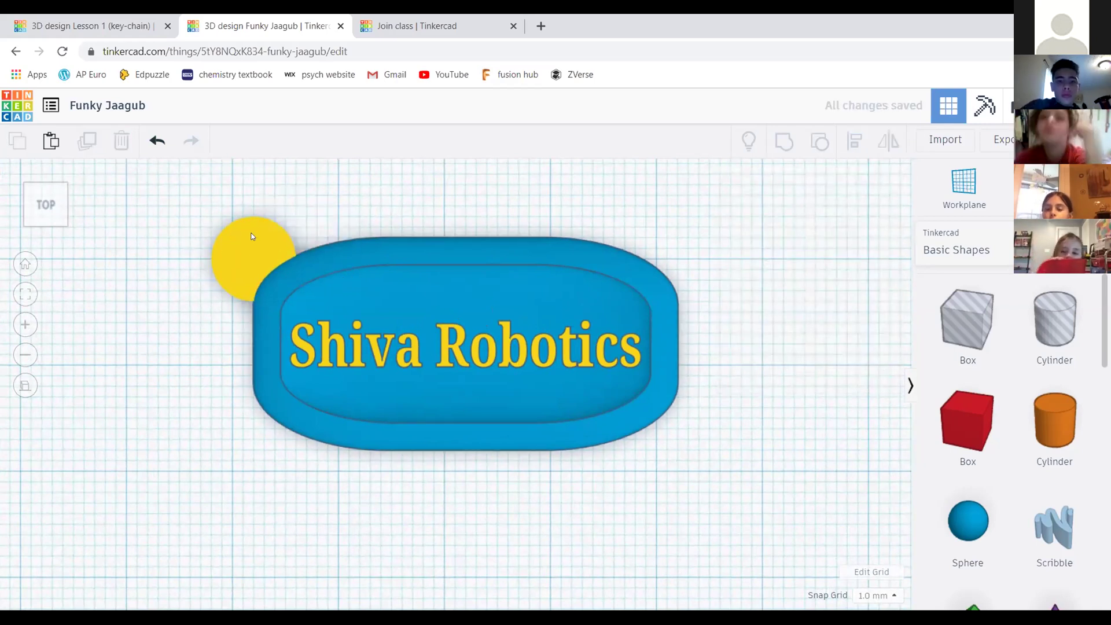
left_click(250, 238)
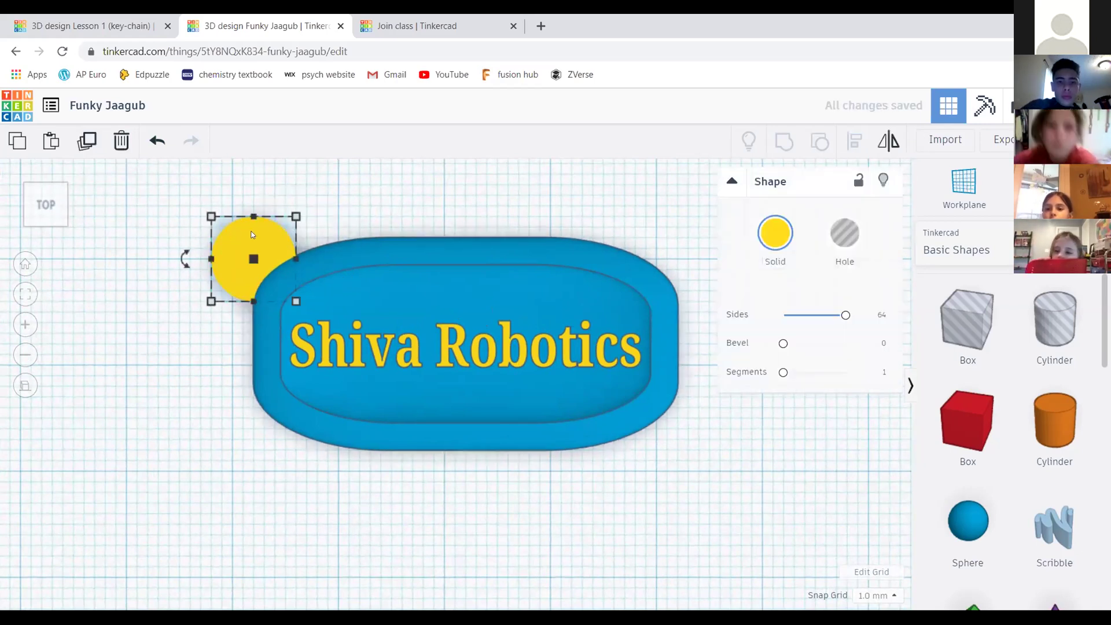
left_click(85, 137)
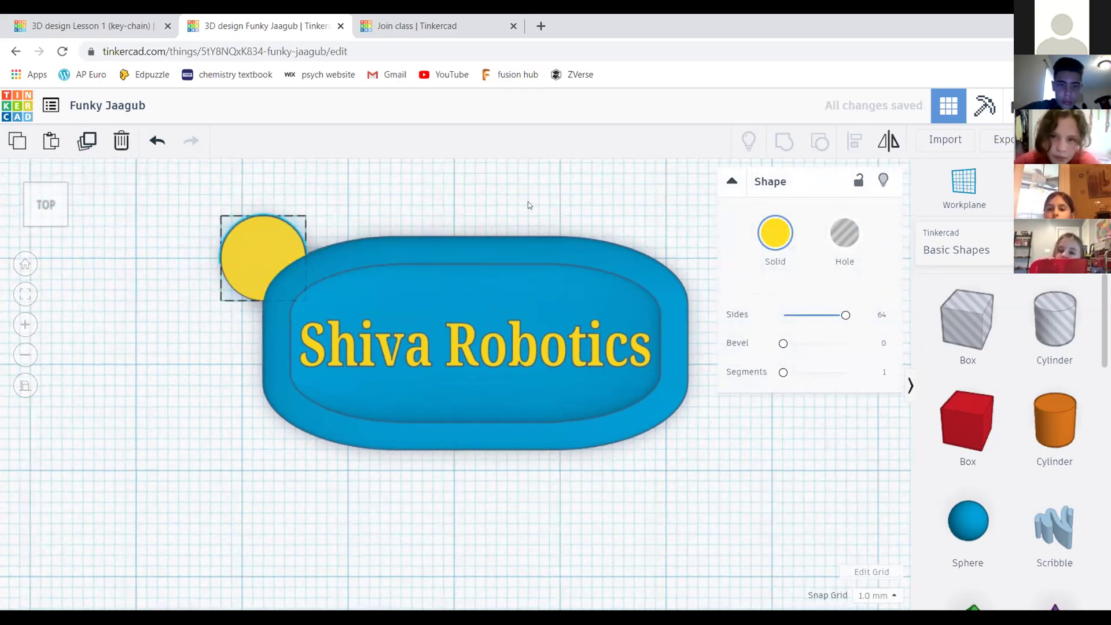
scroll(379, 211, "up", 3)
scroll(496, 202, "up", 4)
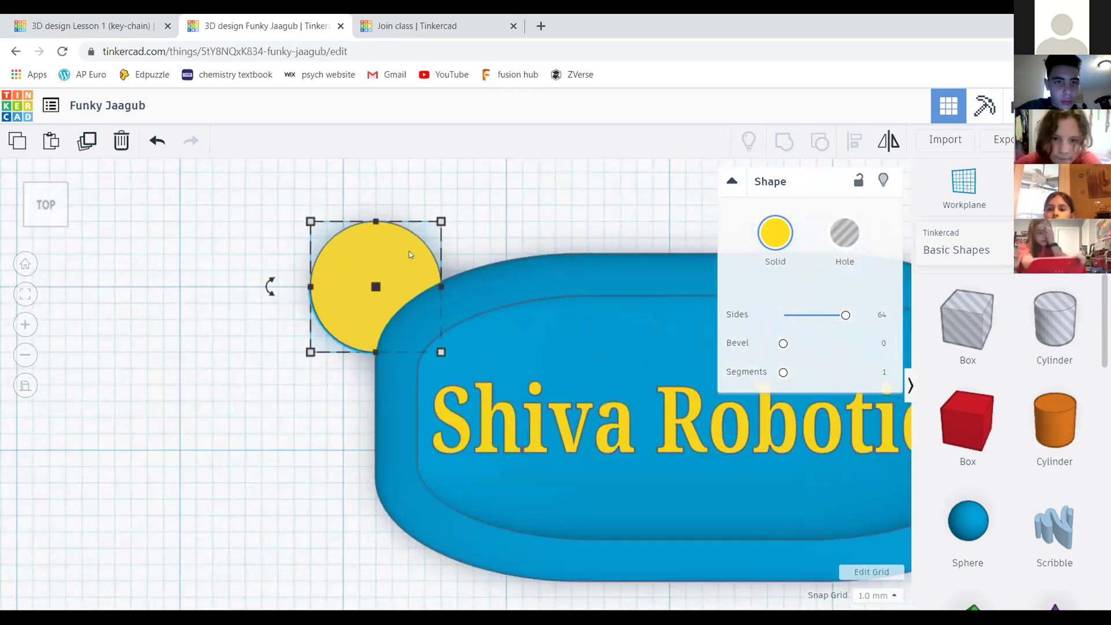
scroll(409, 254, "up", 2)
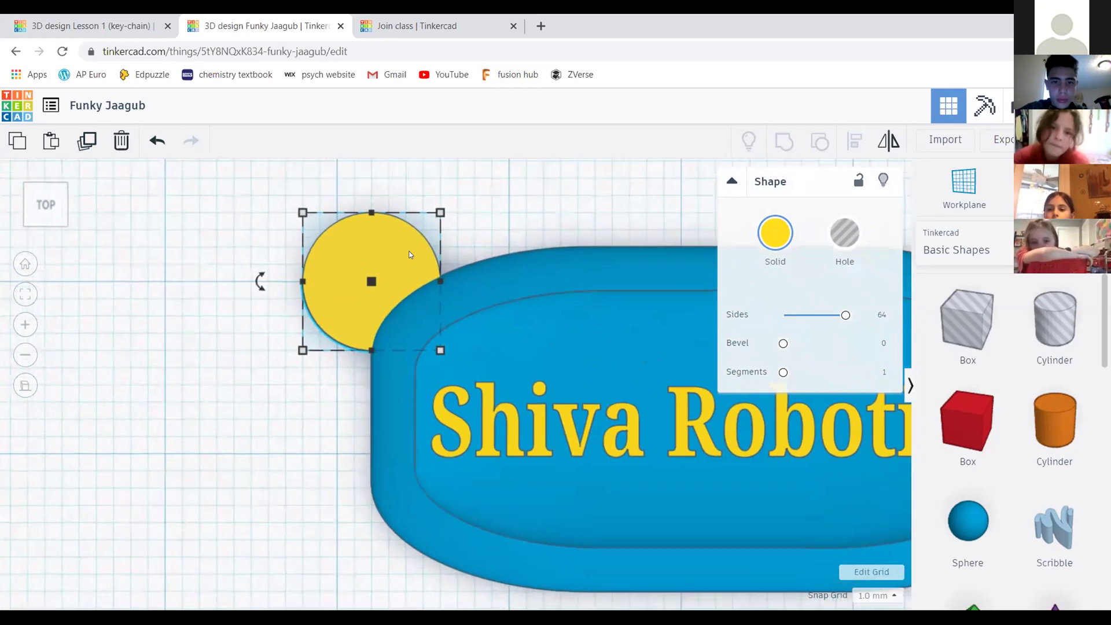
scroll(390, 233, "down", 2)
left_click_drag(398, 270, 245, 245)
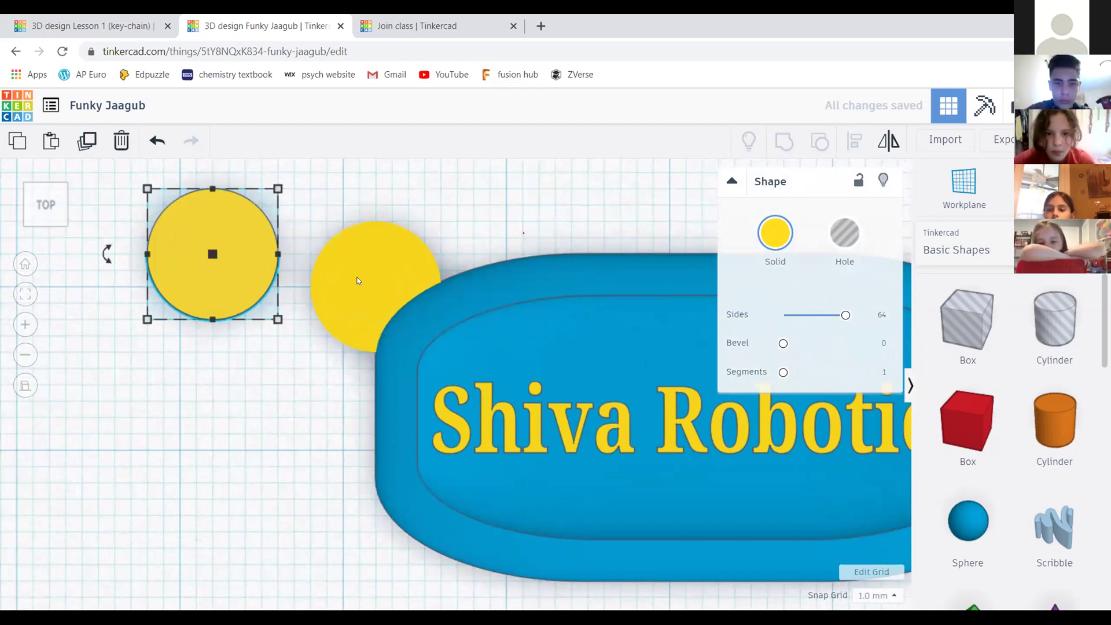
scroll(359, 281, "down", 2)
Resize the copied circle to 3 mm by 3 mm
left_click(241, 277)
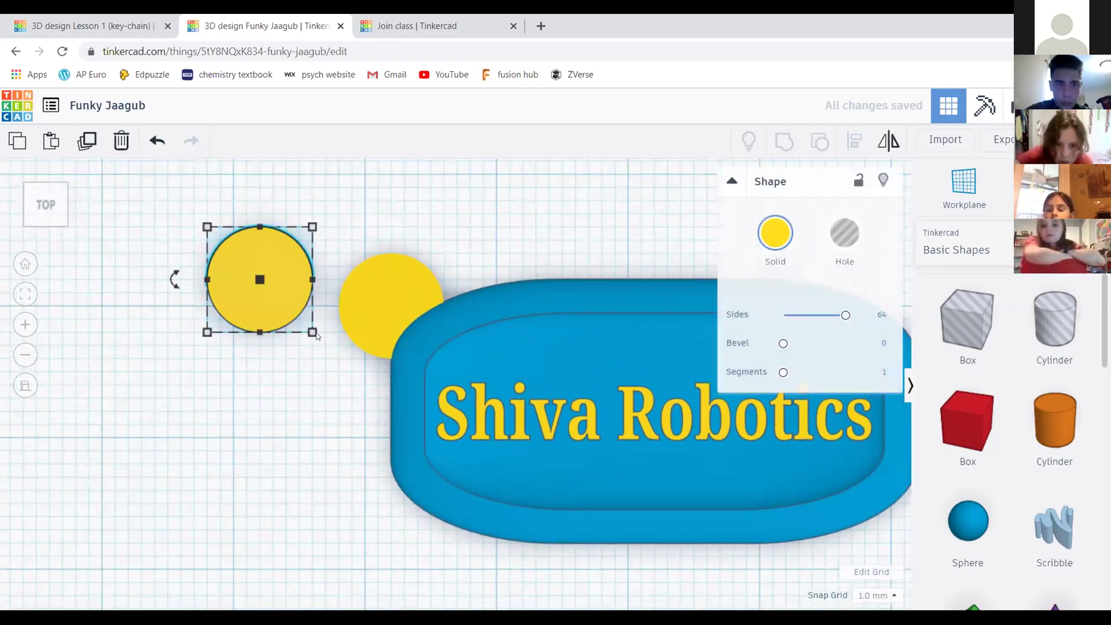
mouse_move(313, 332)
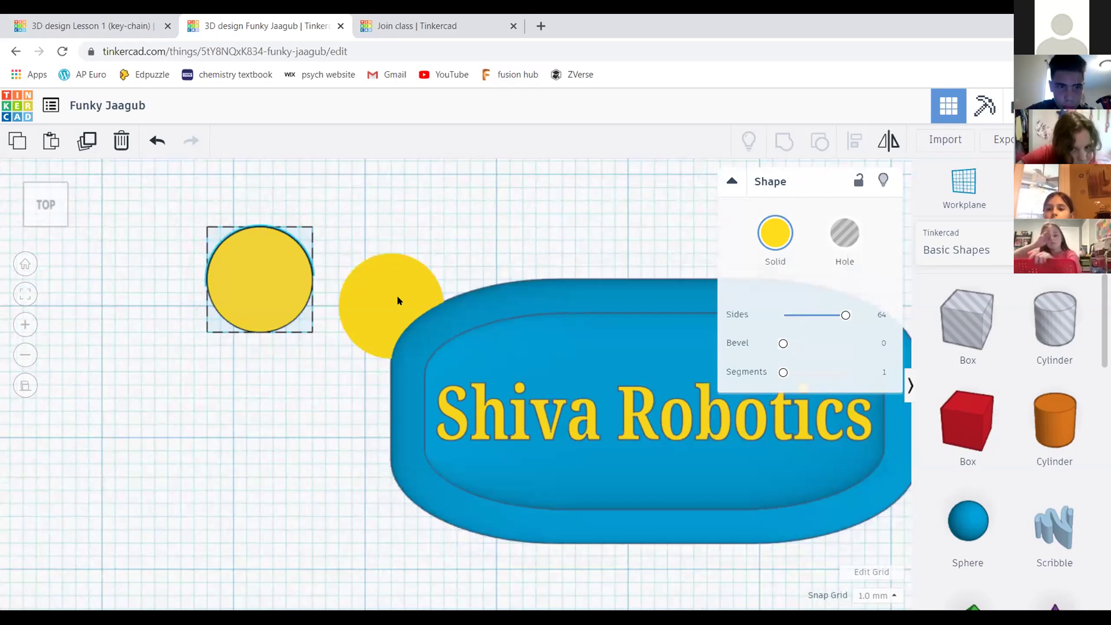
left_click(399, 291)
left_click(272, 287)
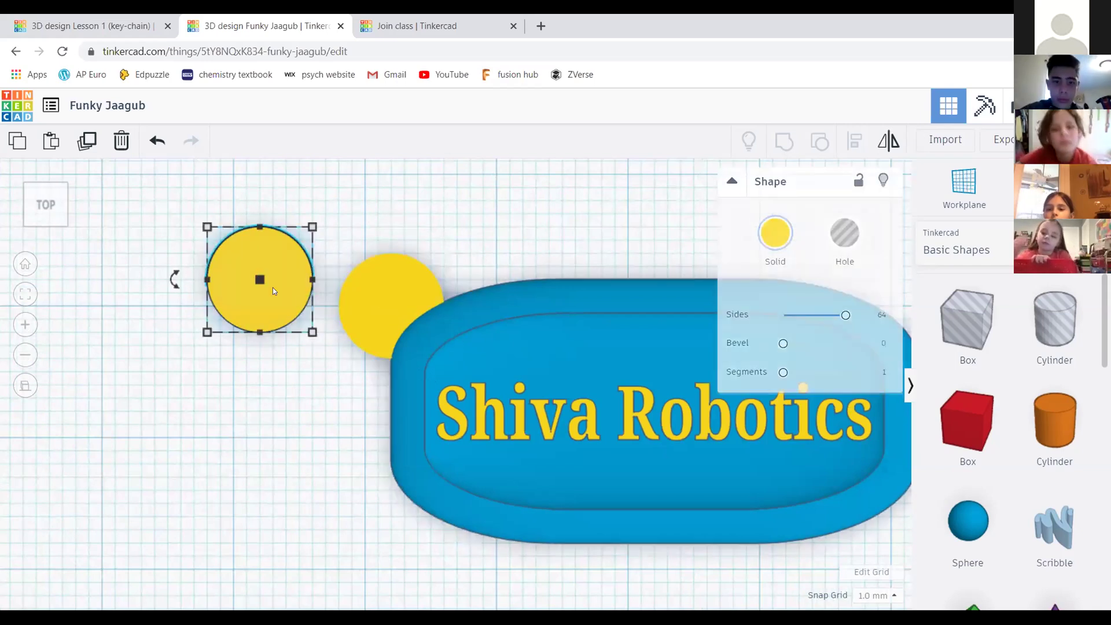
mouse_move(311, 334)
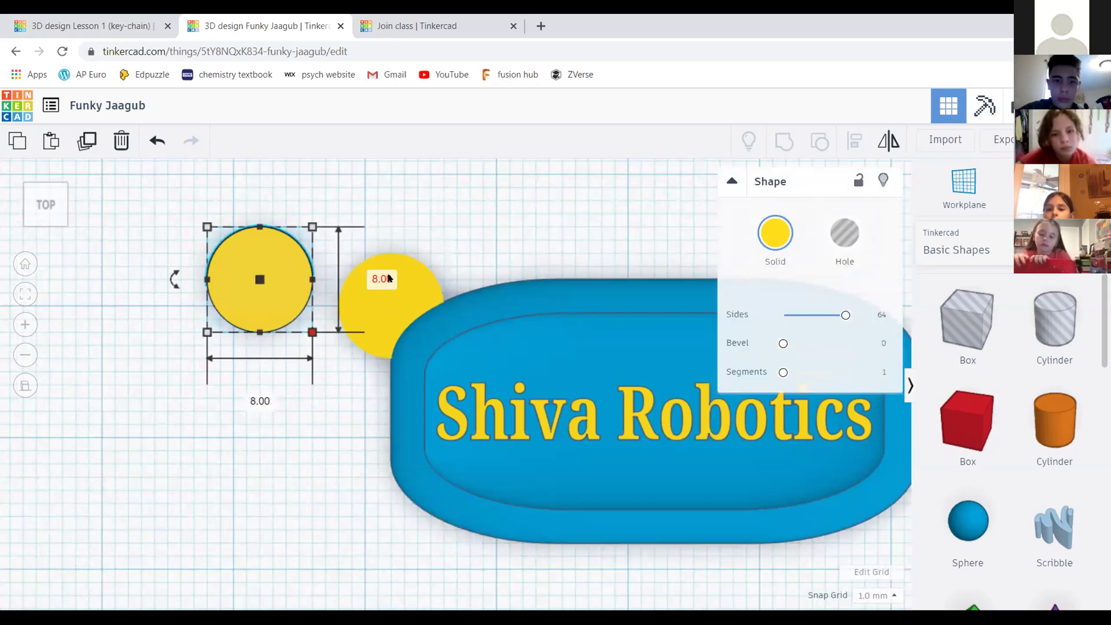
left_click(260, 401)
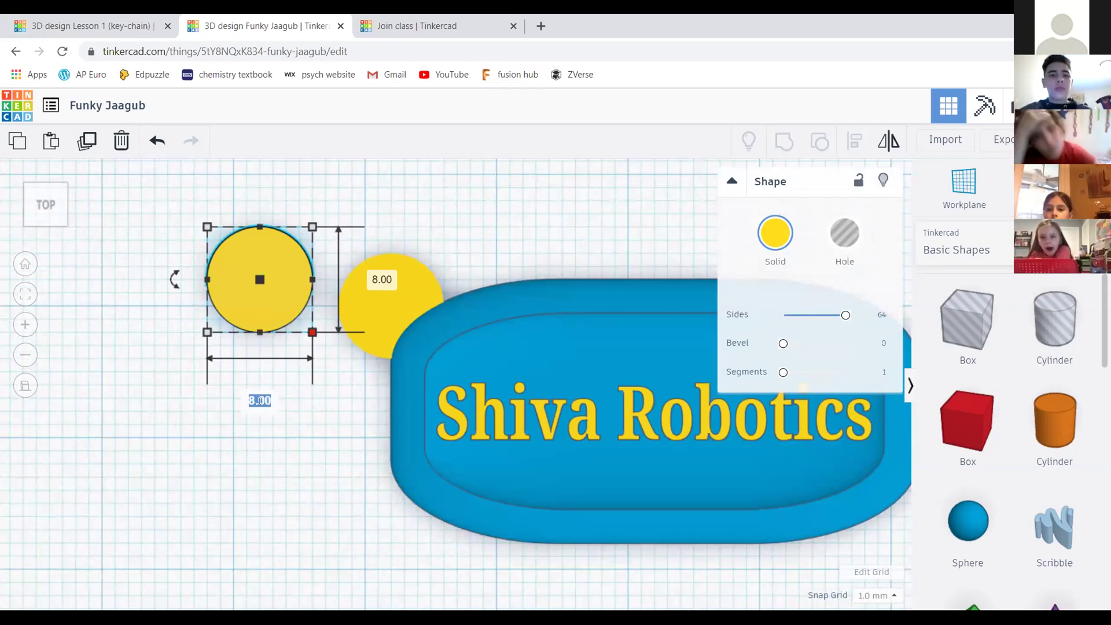
type("3")
key("Tab")
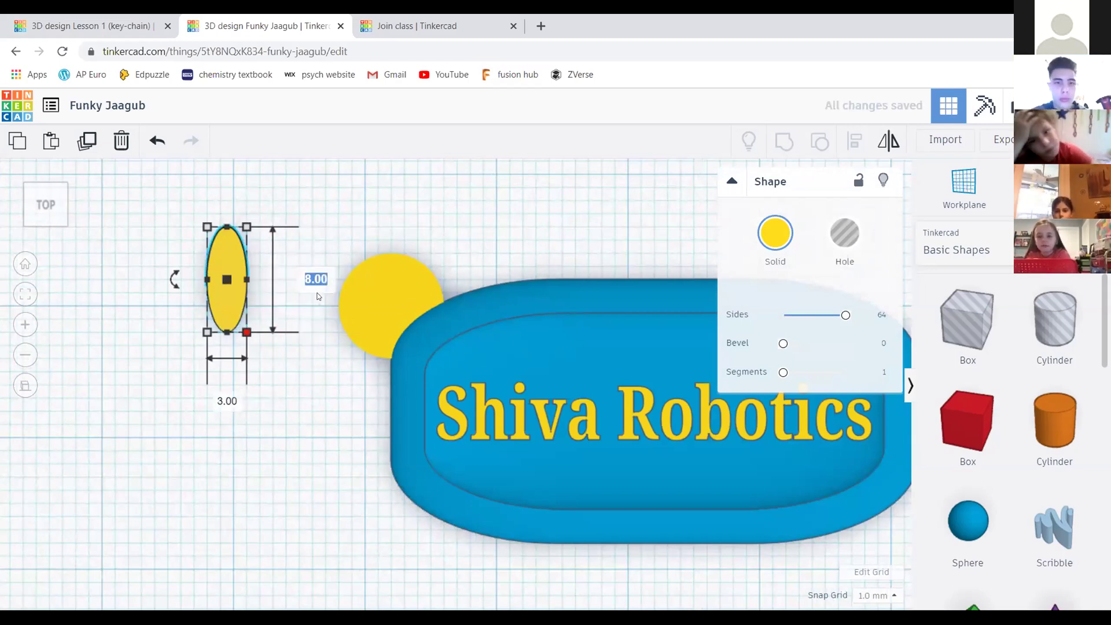
type("3")
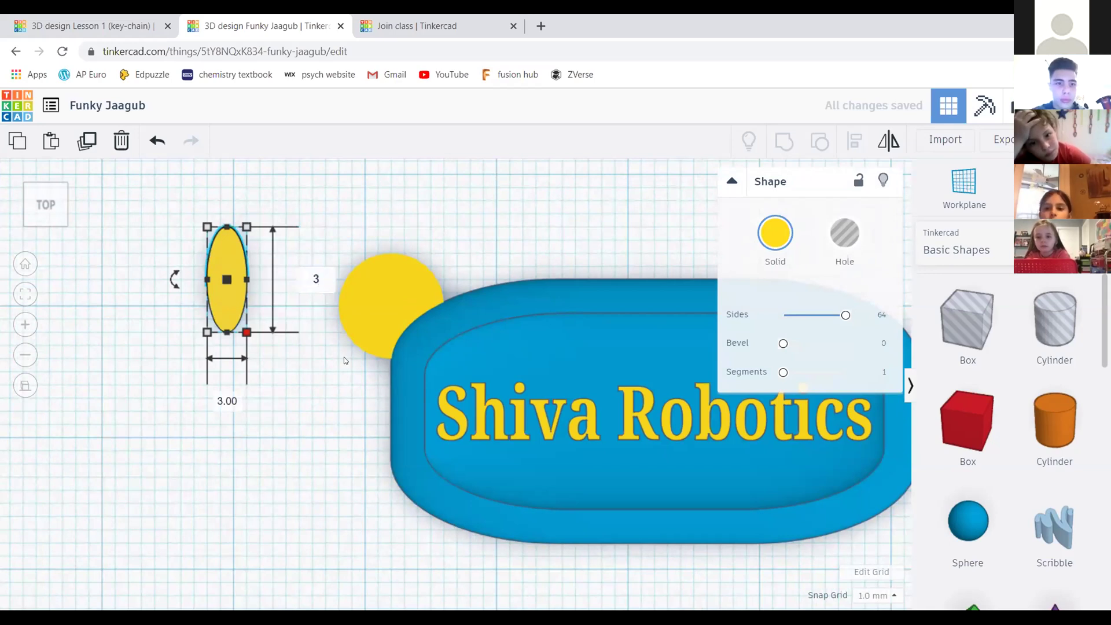
key("Return")
scroll(150, 225, "down", 2)
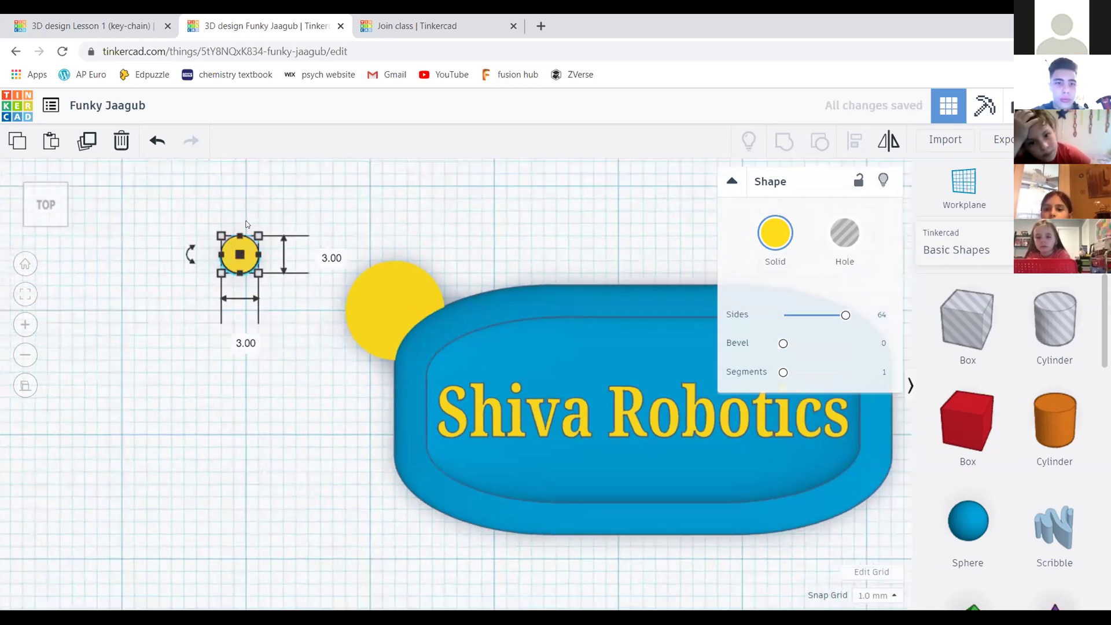
scroll(429, 247, "up", 3)
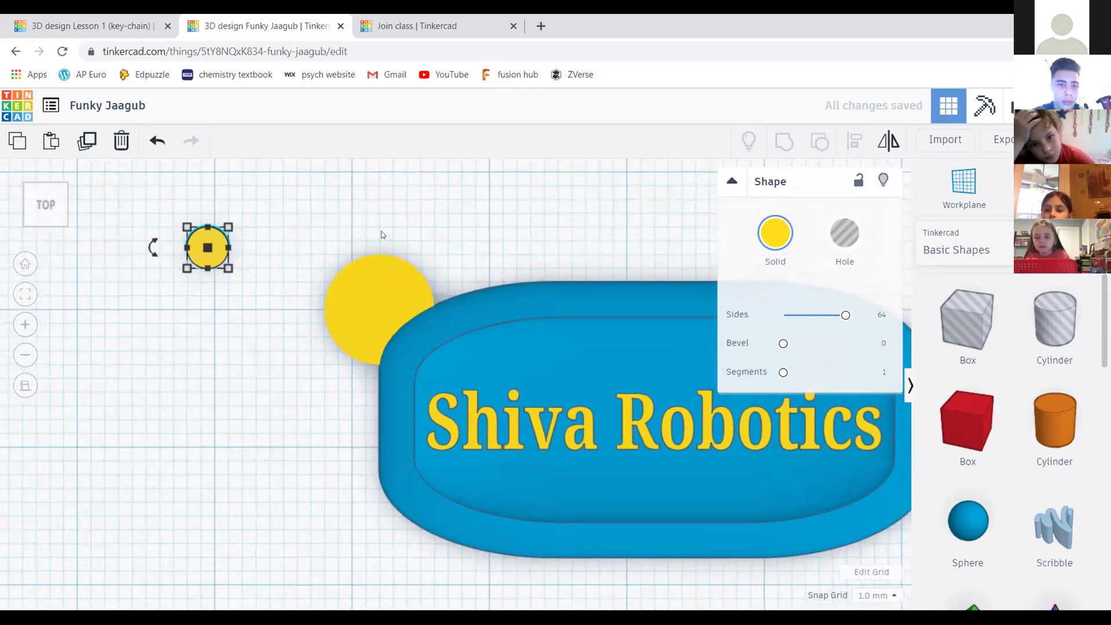
scroll(400, 223, "down", 2)
scroll(394, 220, "up", 2)
Convert the small 3 mm circle into a hole
left_click(394, 221)
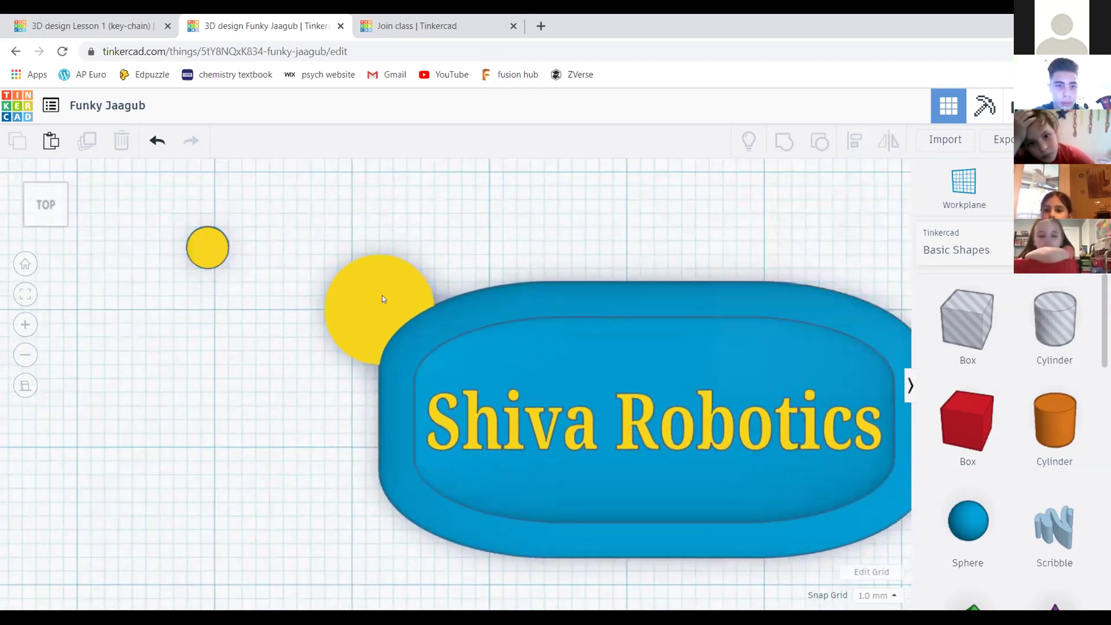
left_click(200, 242)
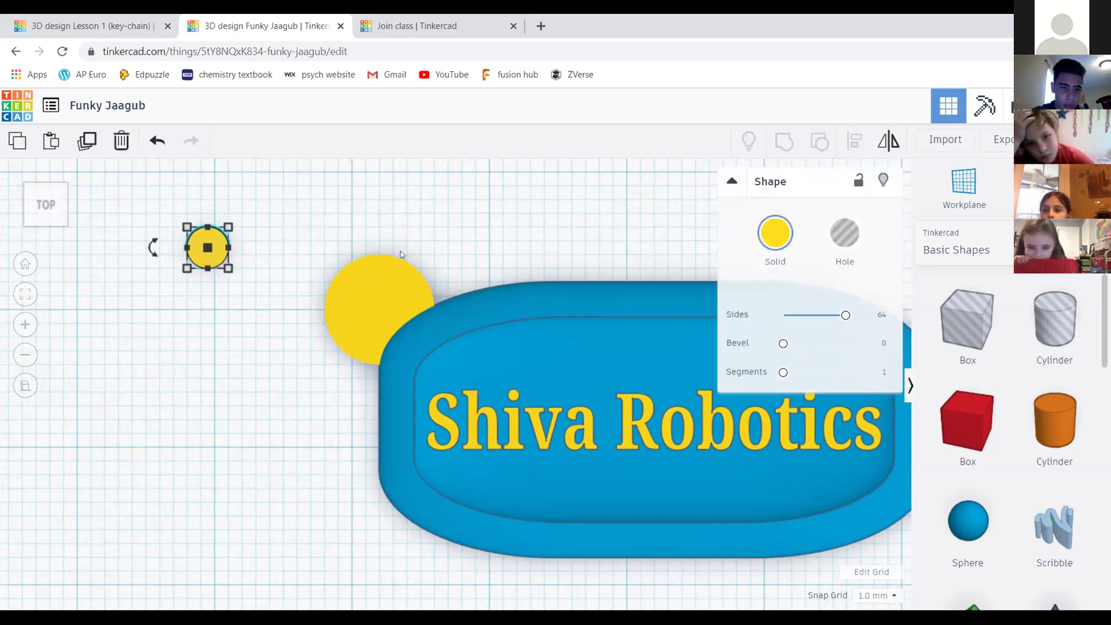
left_click(241, 252)
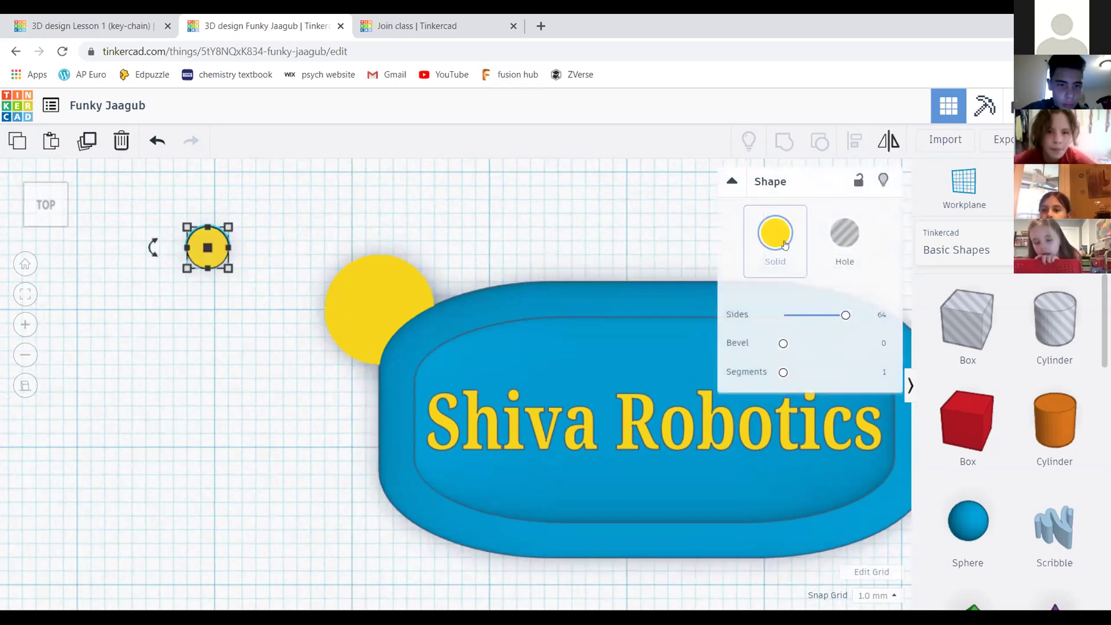
left_click(846, 241)
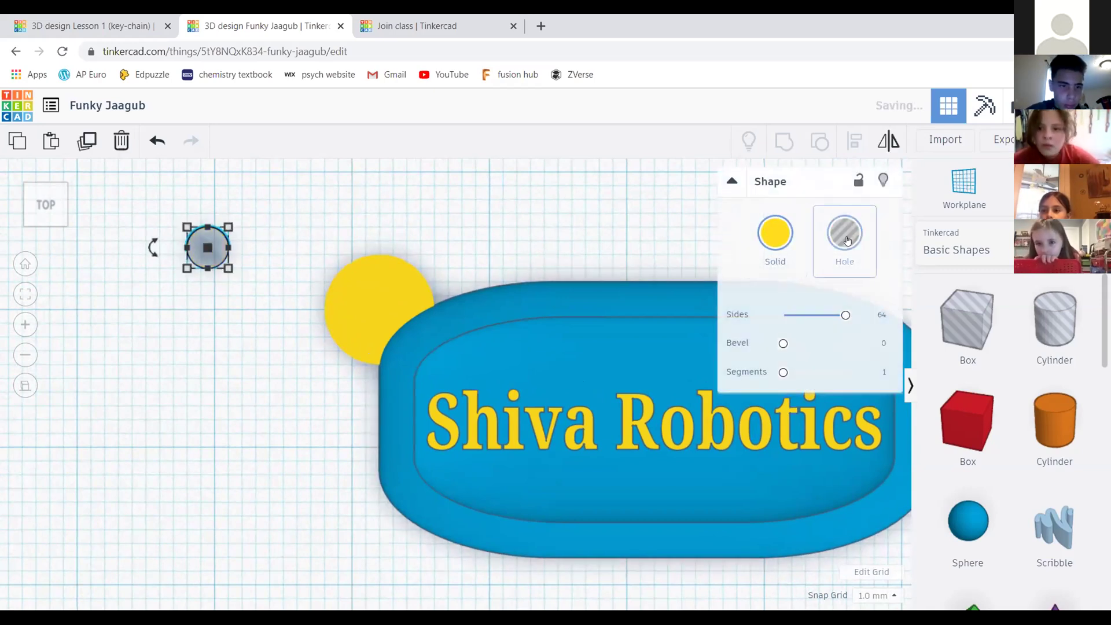
left_click(352, 217)
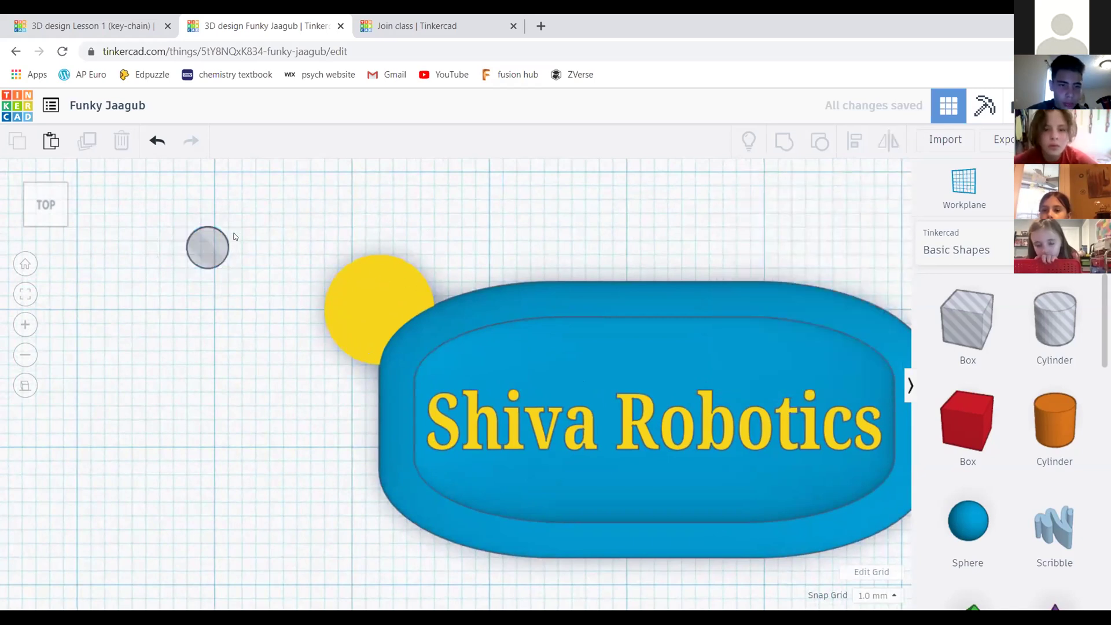
Select the hole together with the yellow cylinder and bring up the Align tool
left_click_drag(171, 209, 384, 332)
left_click(641, 360)
left_click_drag(146, 204, 420, 298)
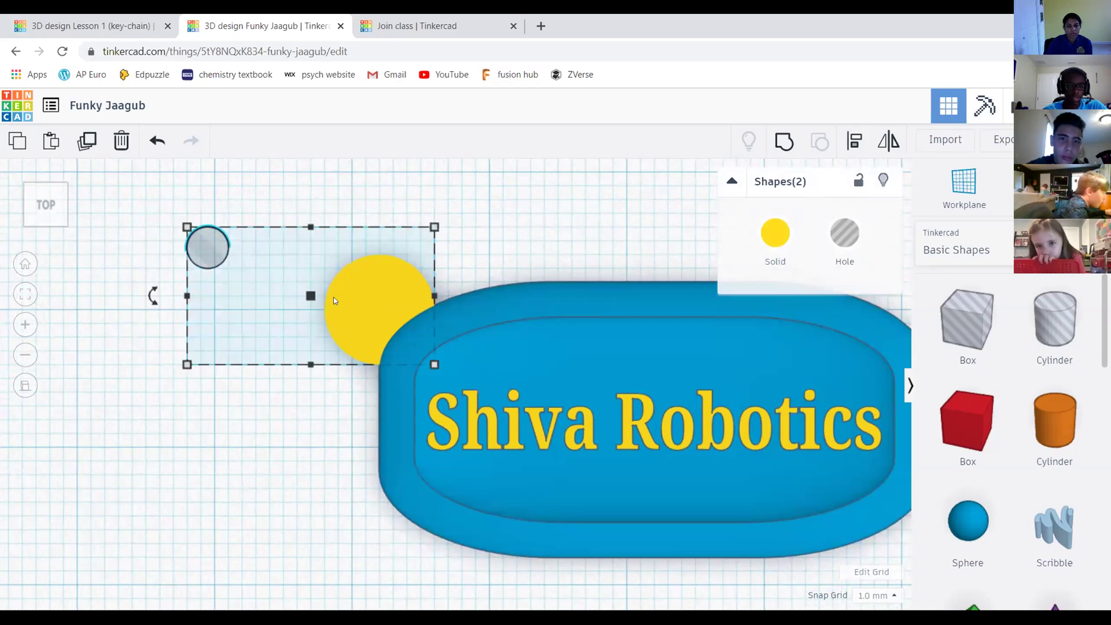
scroll(428, 231, "down", 2)
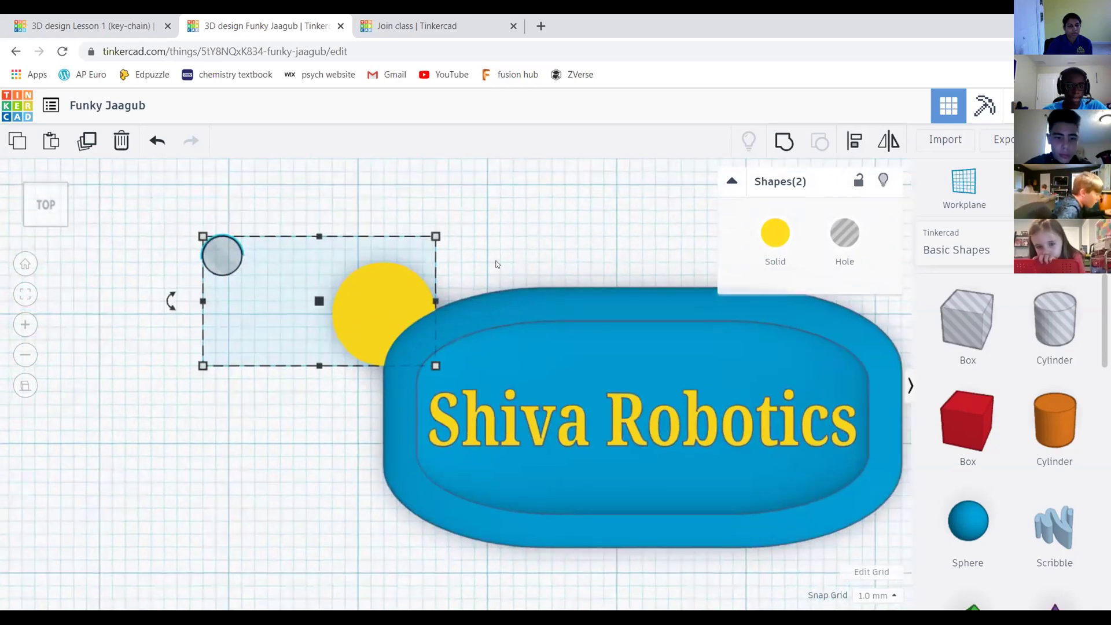
left_click(855, 140)
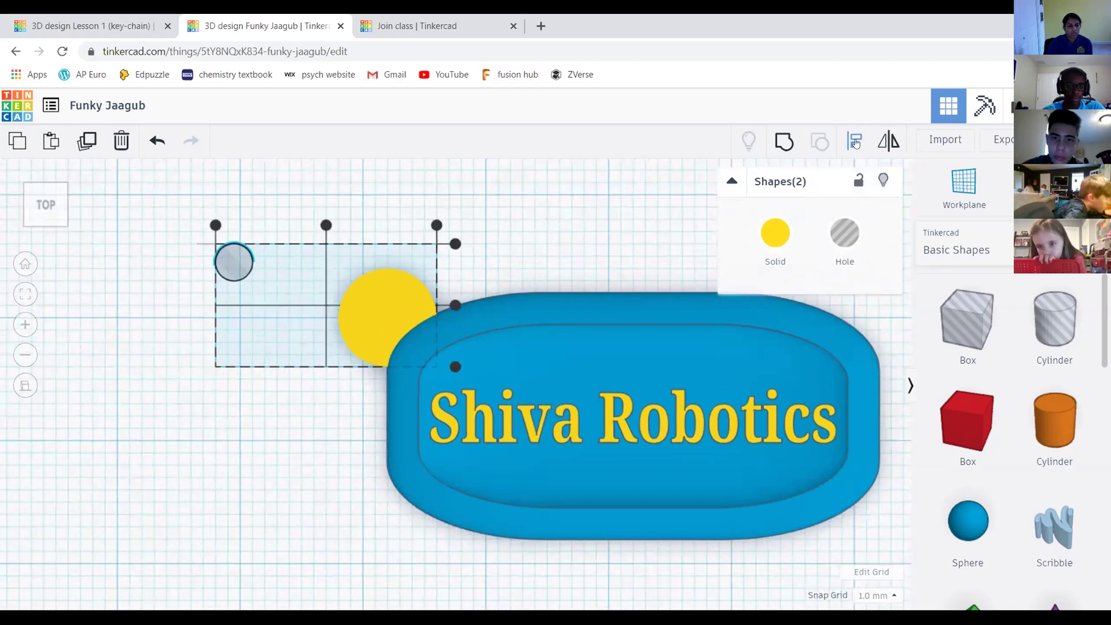
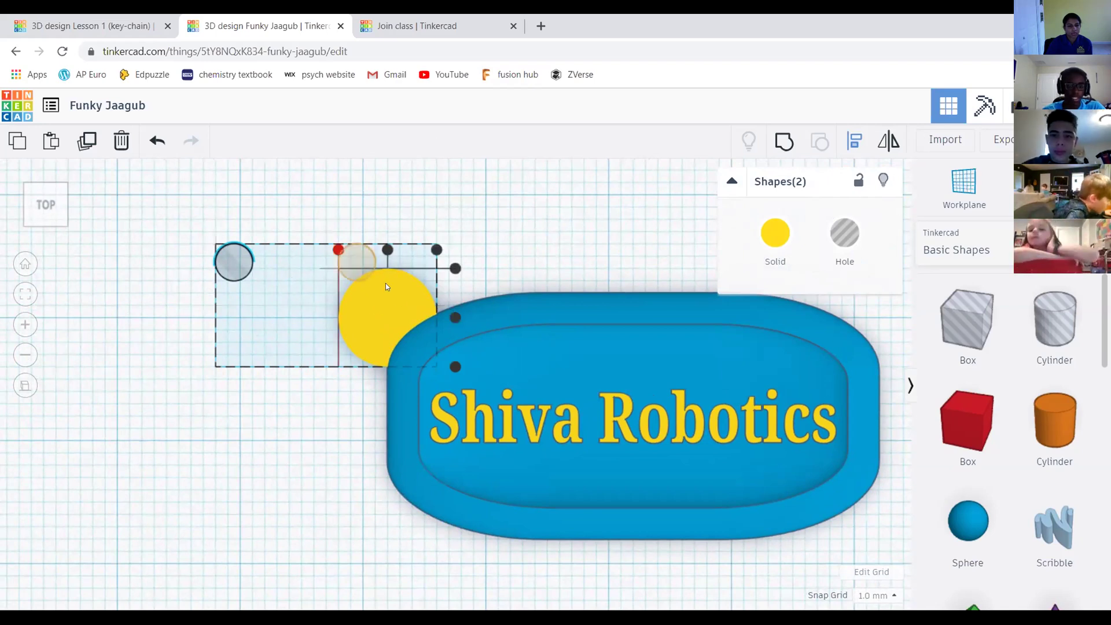
Align the 3 mm hole to the centre of the yellow circle on both axes
left_click(389, 250)
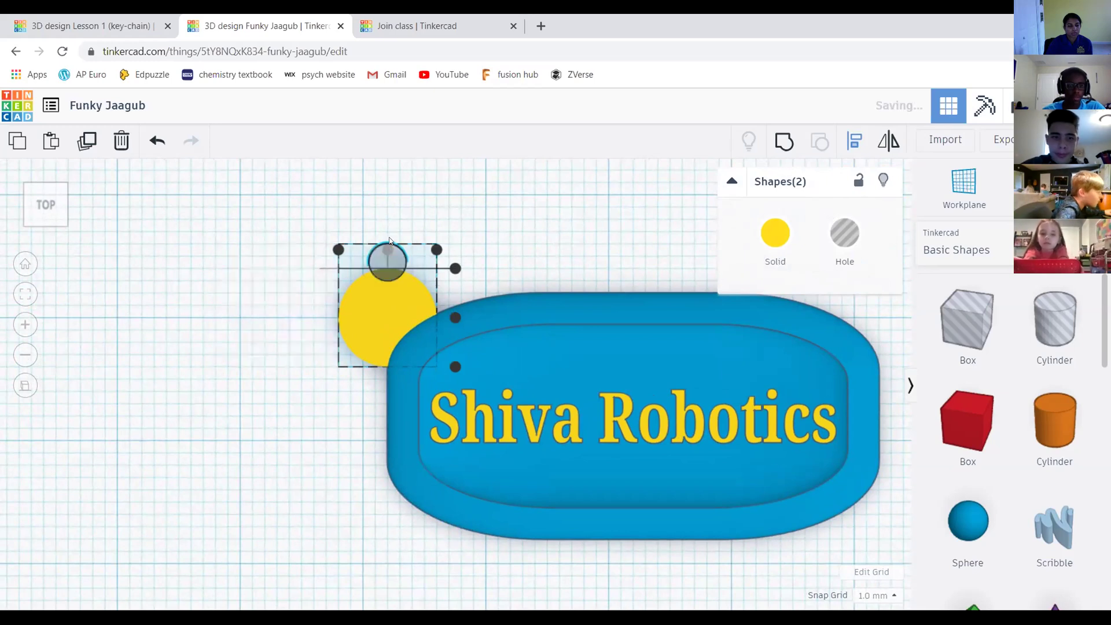
left_click(456, 318)
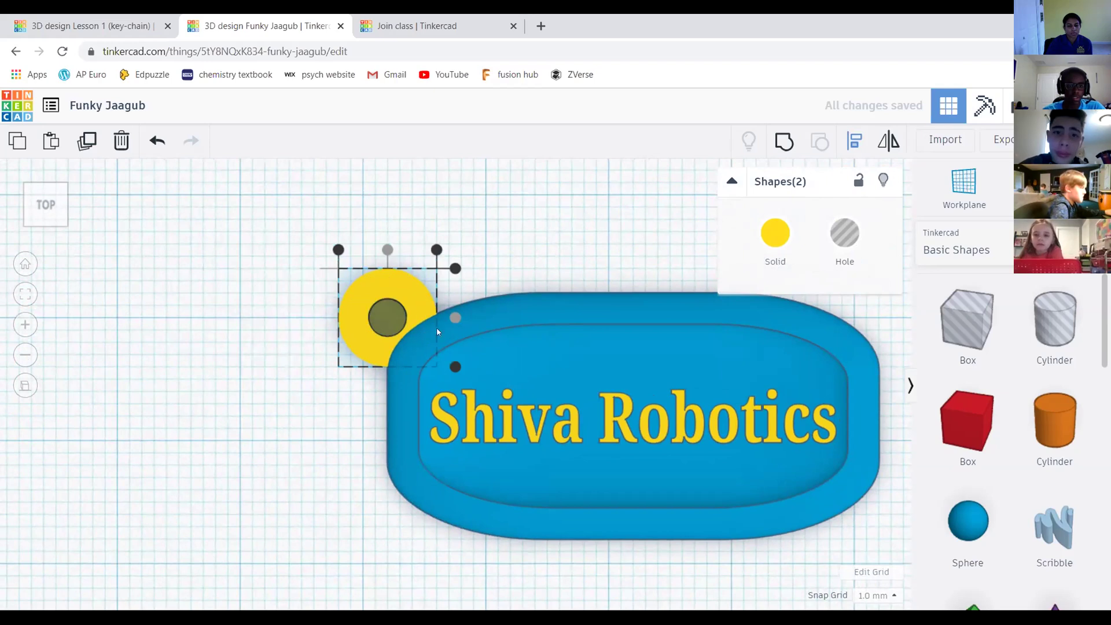
left_click(542, 210)
Orbit to check the centred hole, then box-select the yellow circle and hole together
left_click_drag(50, 204, 384, 348)
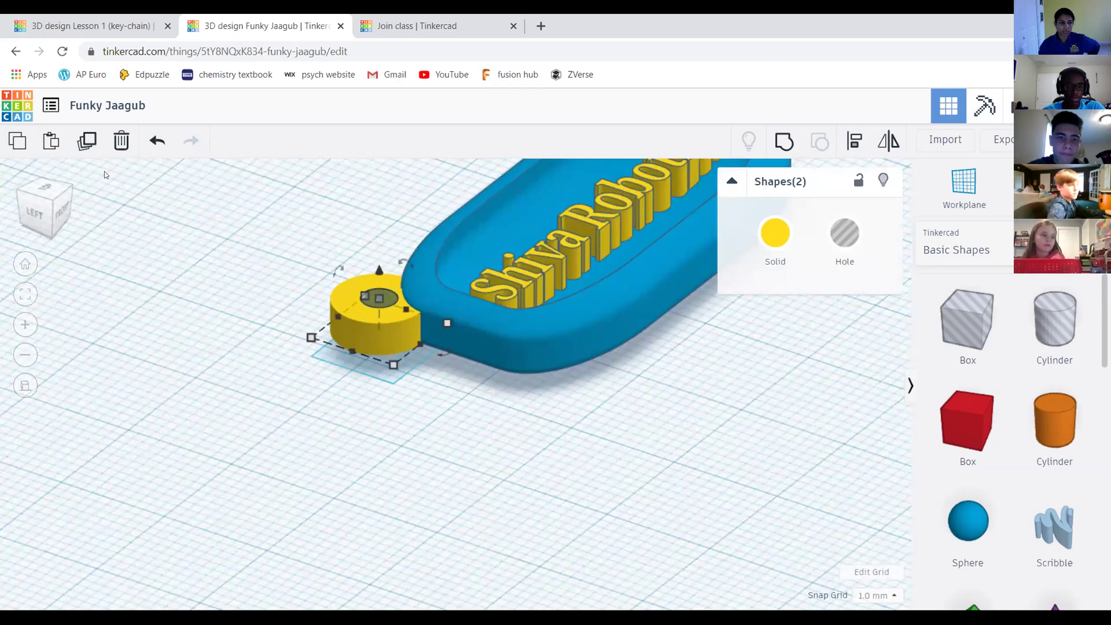
left_click(48, 188)
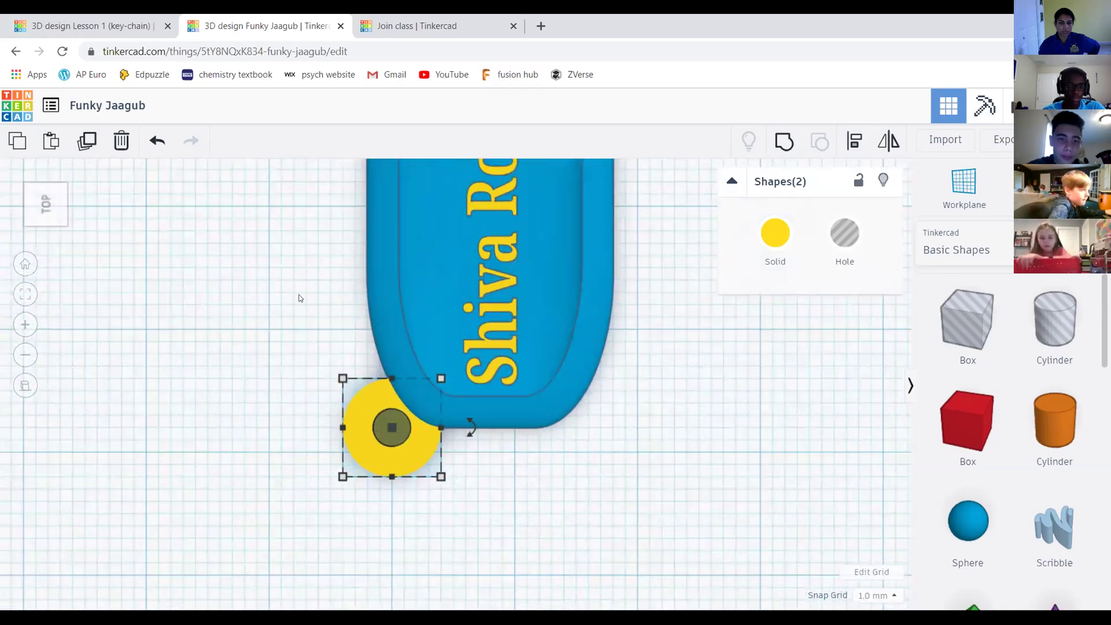
left_click(300, 298)
left_click(55, 203)
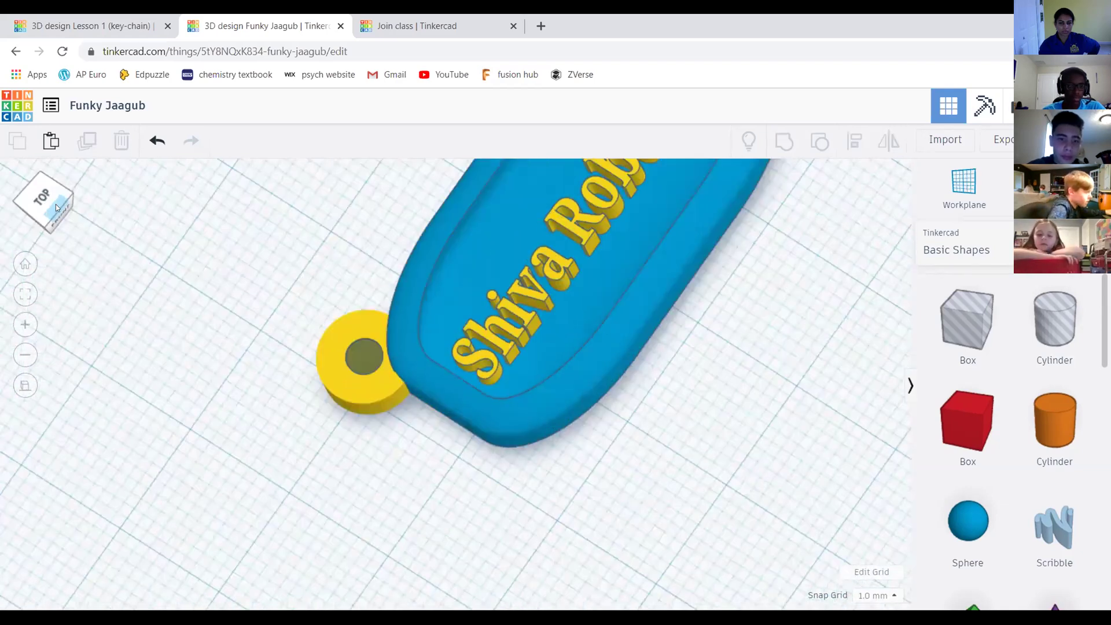
left_click_drag(299, 235, 419, 321)
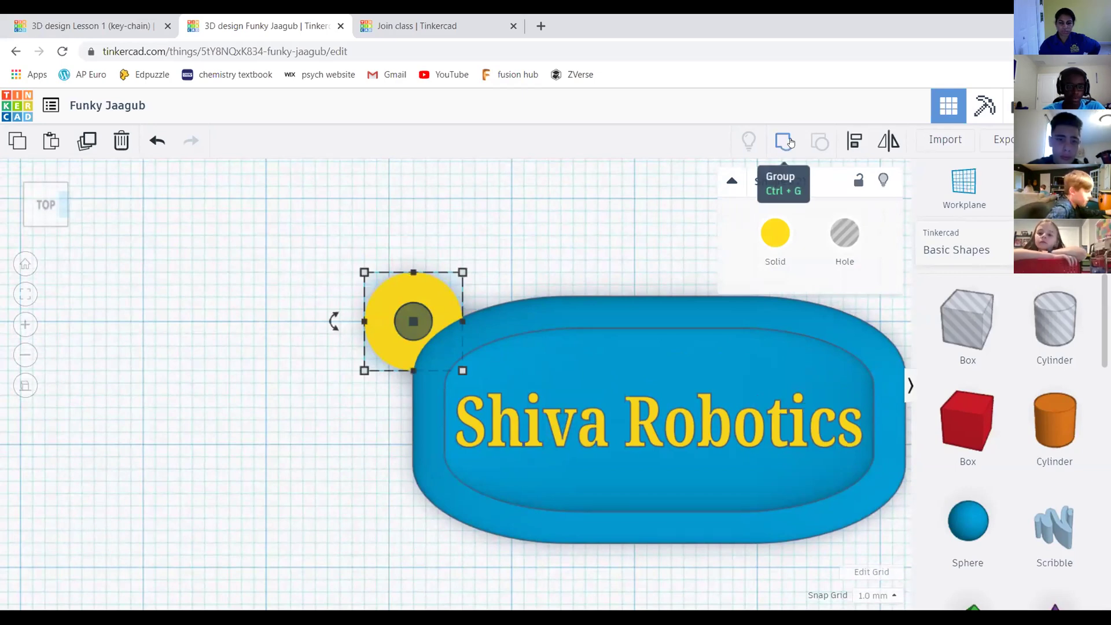
Group the yellow circle and 3 mm hole into one ring, check it at an angle, and select it
left_click(785, 141)
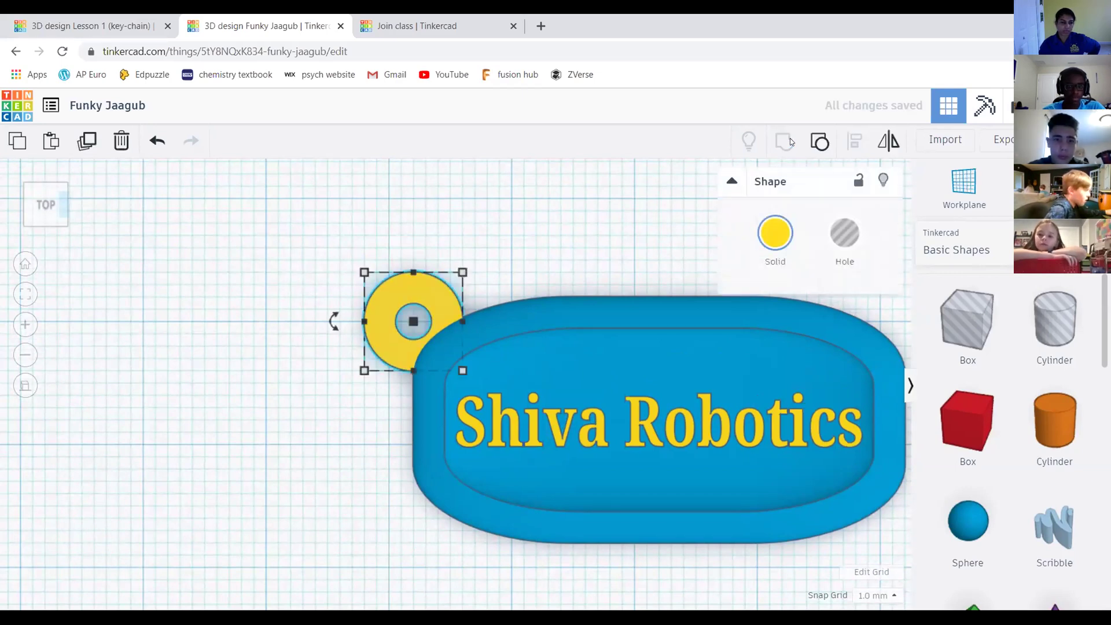
left_click(532, 206)
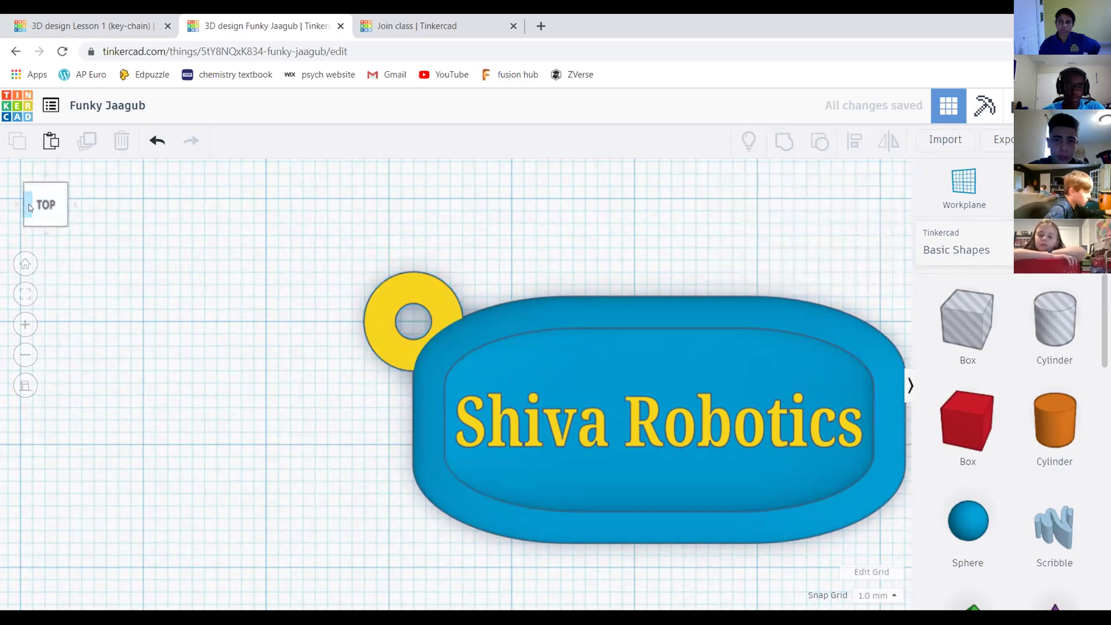
left_click(42, 203)
left_click_drag(39, 204, 22, 196)
left_click(23, 194)
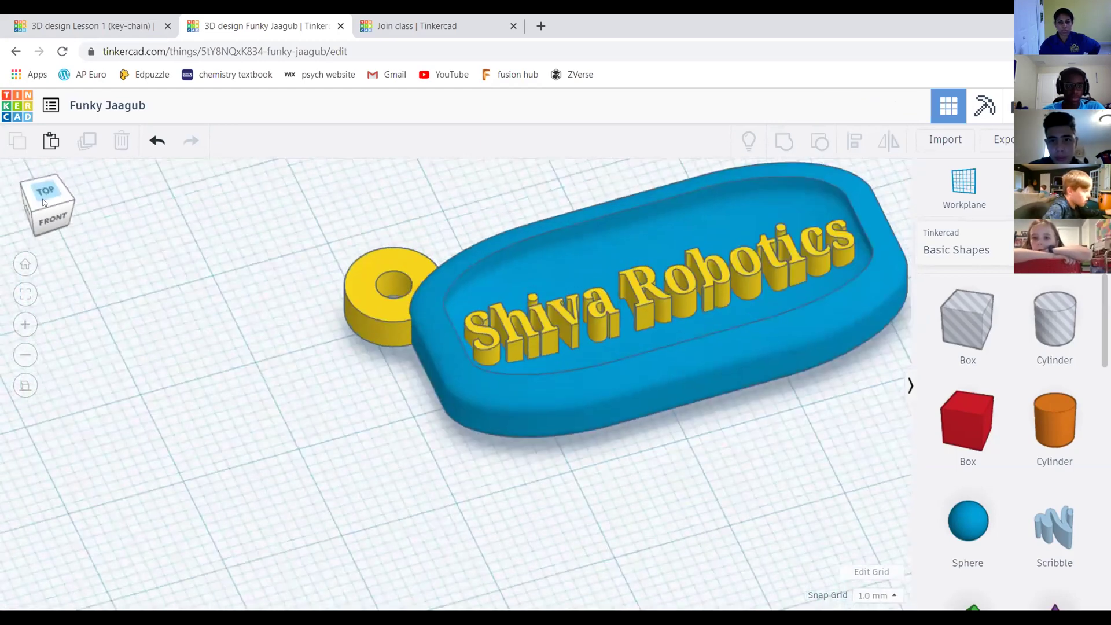
middle_click_drag(539, 277, 474, 187)
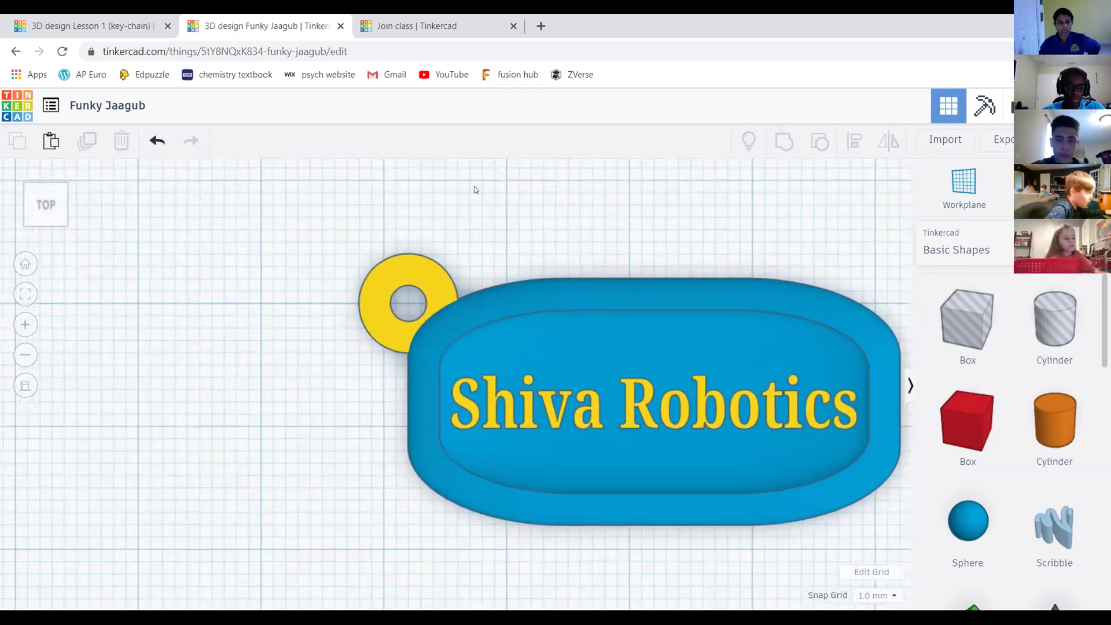
scroll(403, 202, "down", 2)
left_click(412, 240)
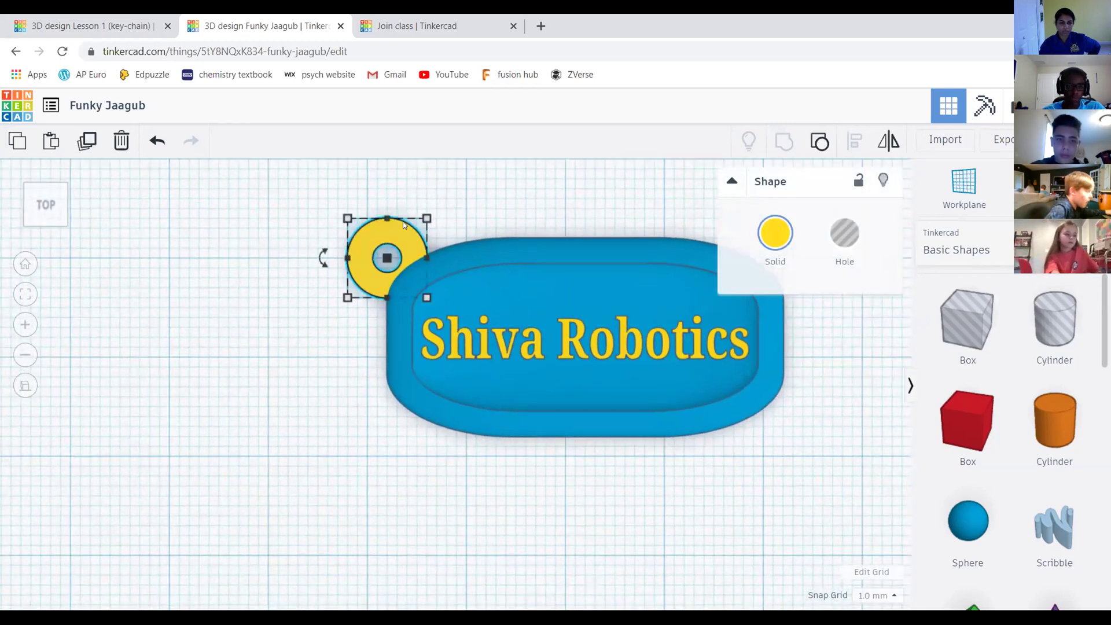
Undo an accidental base move, then group the blue tag base and yellow ring together
left_click(511, 258)
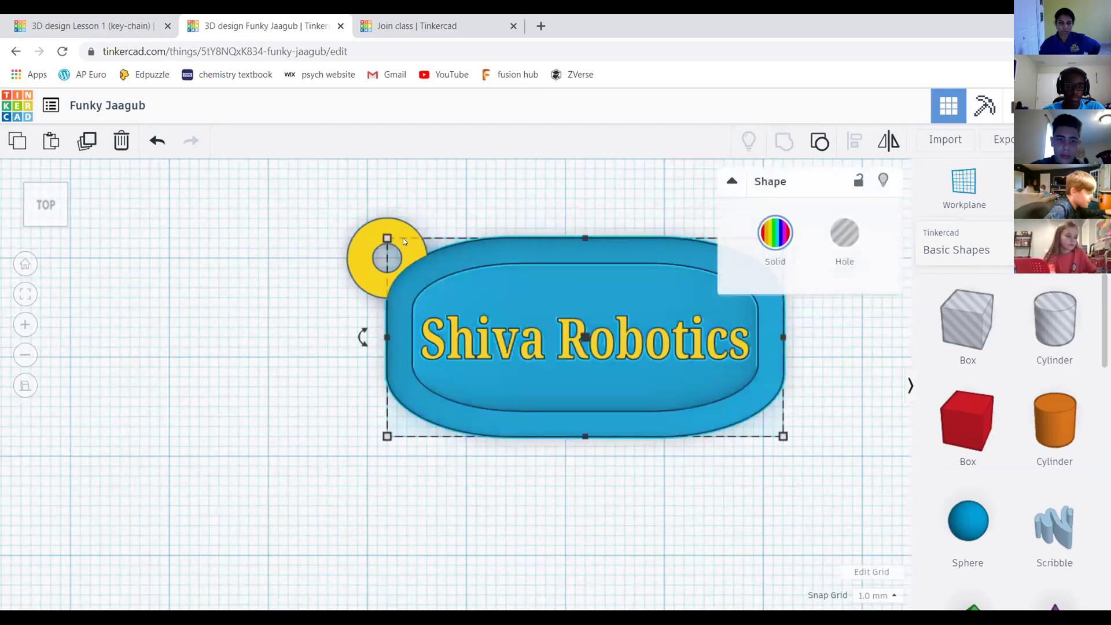
mouse_move(524, 270)
left_mouse_down()
mouse_move(538, 240)
mouse_move(479, 295)
mouse_move(533, 279)
left_mouse_up()
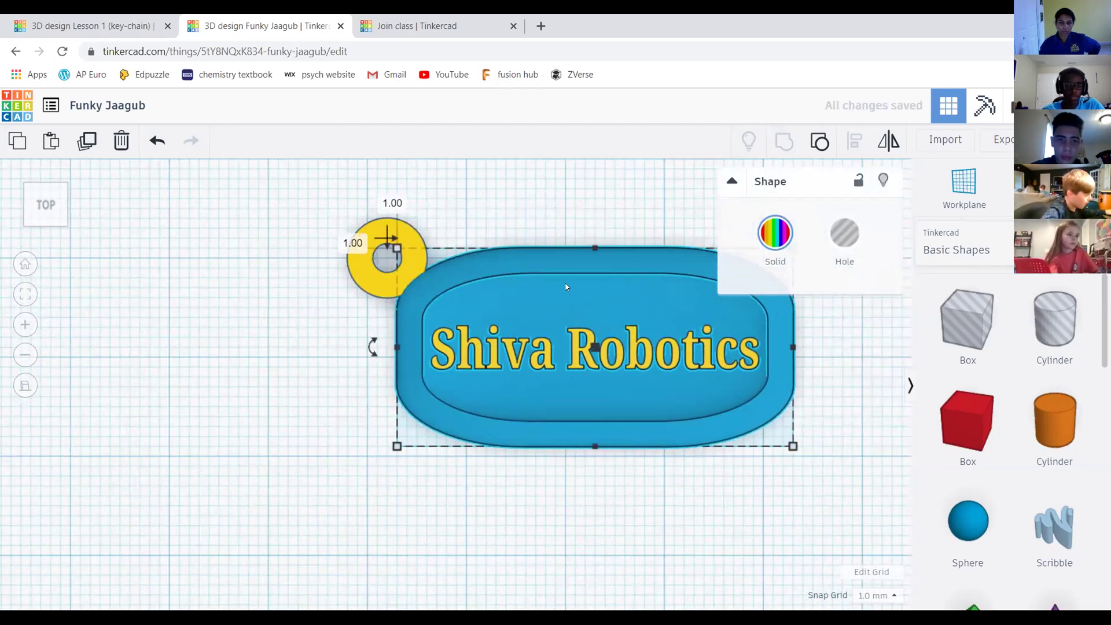
key("ctrl+z")
left_click(615, 214)
left_click_drag(50, 208, 329, 218)
scroll(328, 220, "down", 4)
middle_click_drag(599, 230, 583, 220)
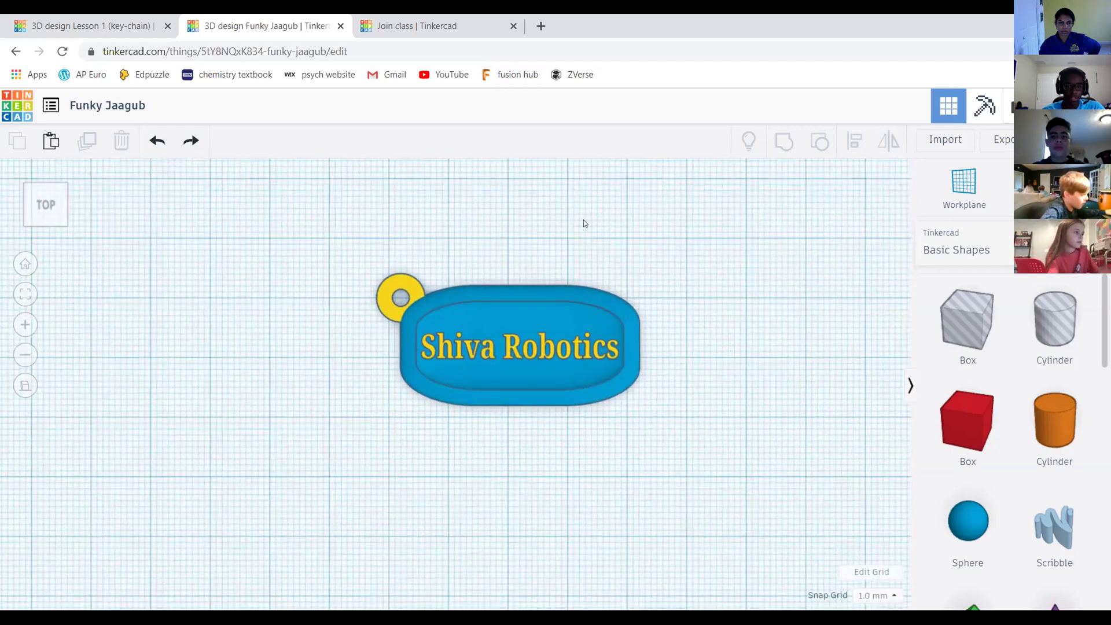
left_click_drag(291, 216, 688, 427)
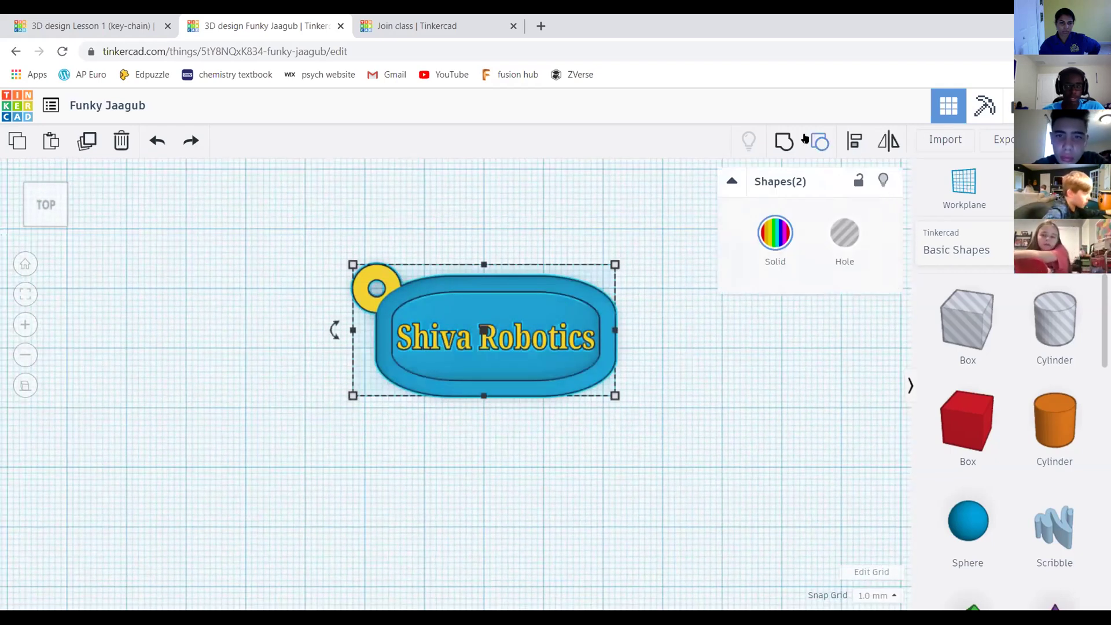
left_click(786, 142)
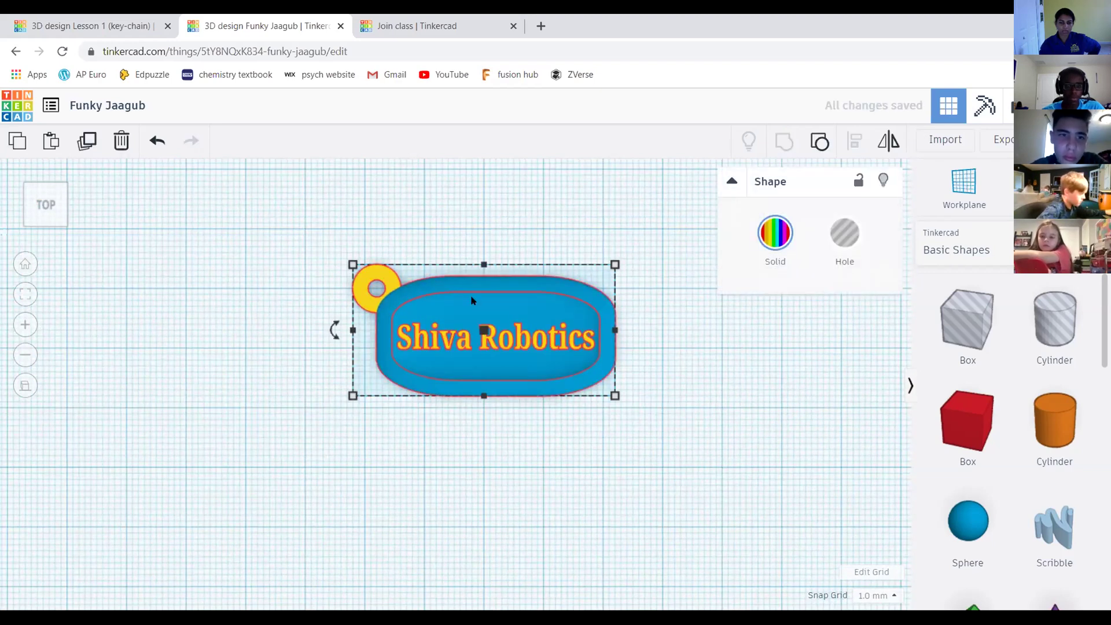
Move the grouped keychain until the guides read 14.00 and 4.00
scroll(594, 334, "up", 2)
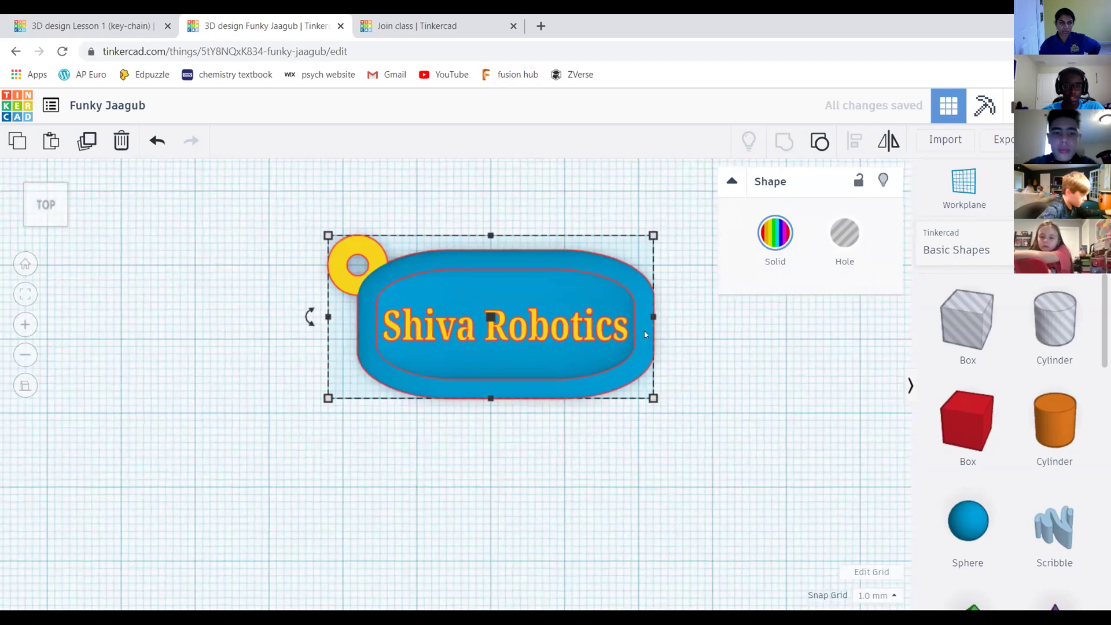
left_click(541, 174)
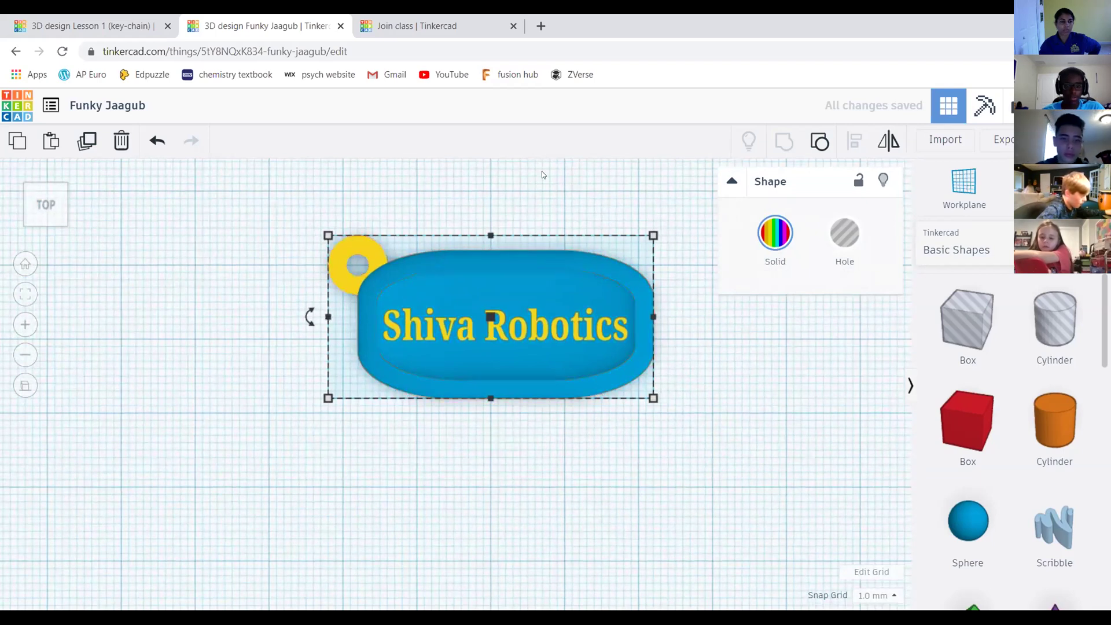
left_click(465, 270)
left_click_drag(471, 263, 518, 263)
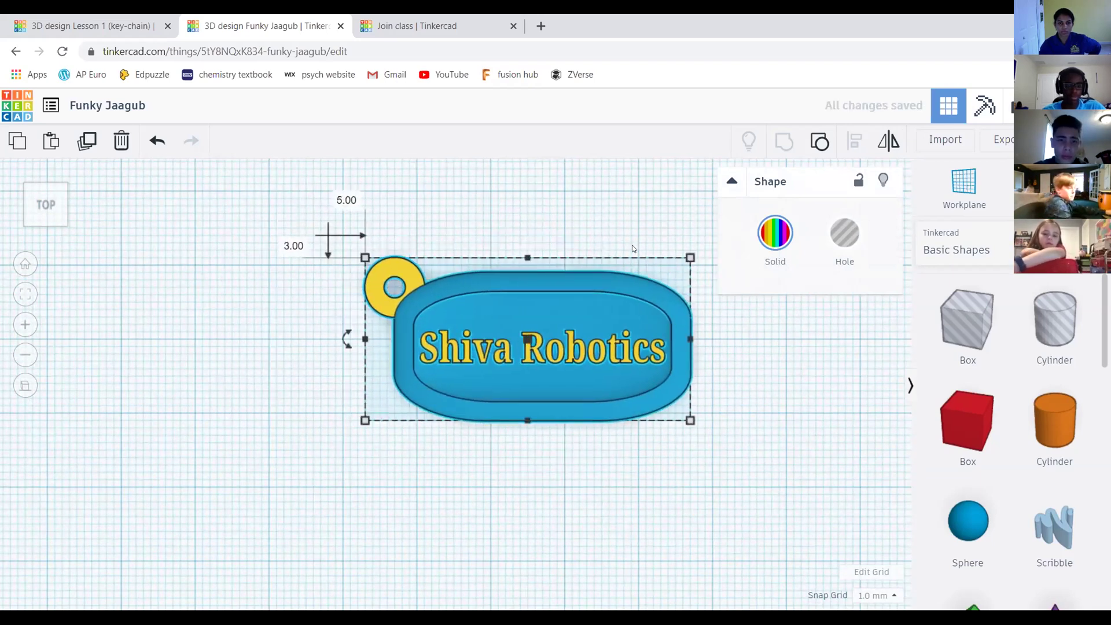
Orbit the keychain from oblique and left angles to inspect the raised lettering and ring
left_click(447, 203)
scroll(649, 278, "down", 1)
mouse_move(45, 204)
left_mouse_down()
mouse_move(55, 186)
mouse_move(19, 193)
mouse_move(65, 196)
mouse_move(24, 206)
mouse_move(60, 204)
left_mouse_up()
scroll(520, 255, "up", 5)
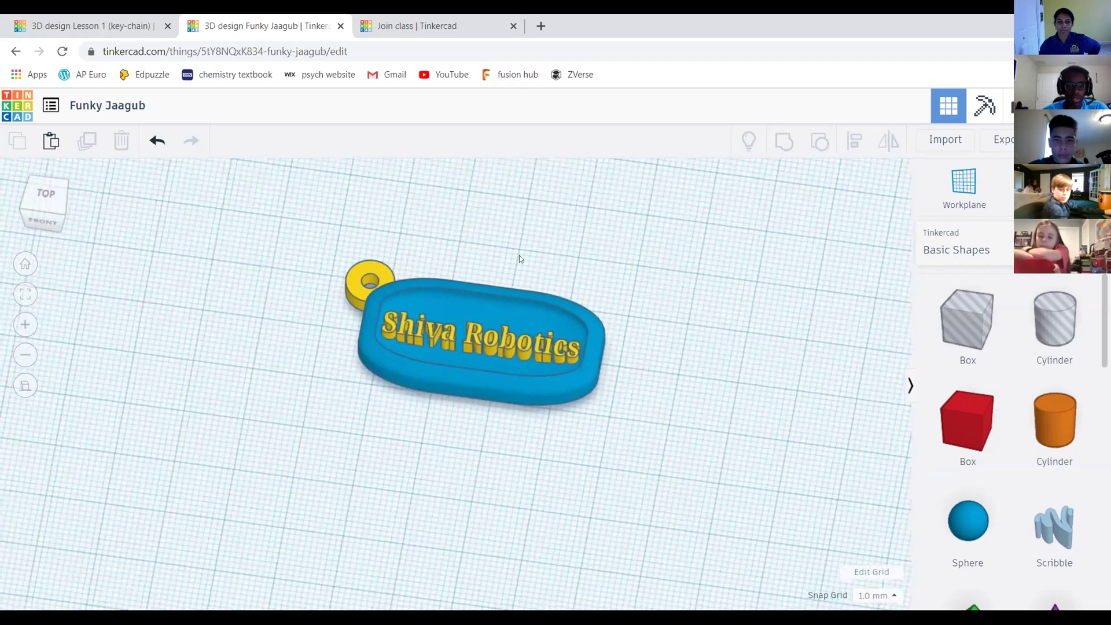
left_click_drag(50, 203, 57, 202)
left_click(57, 201)
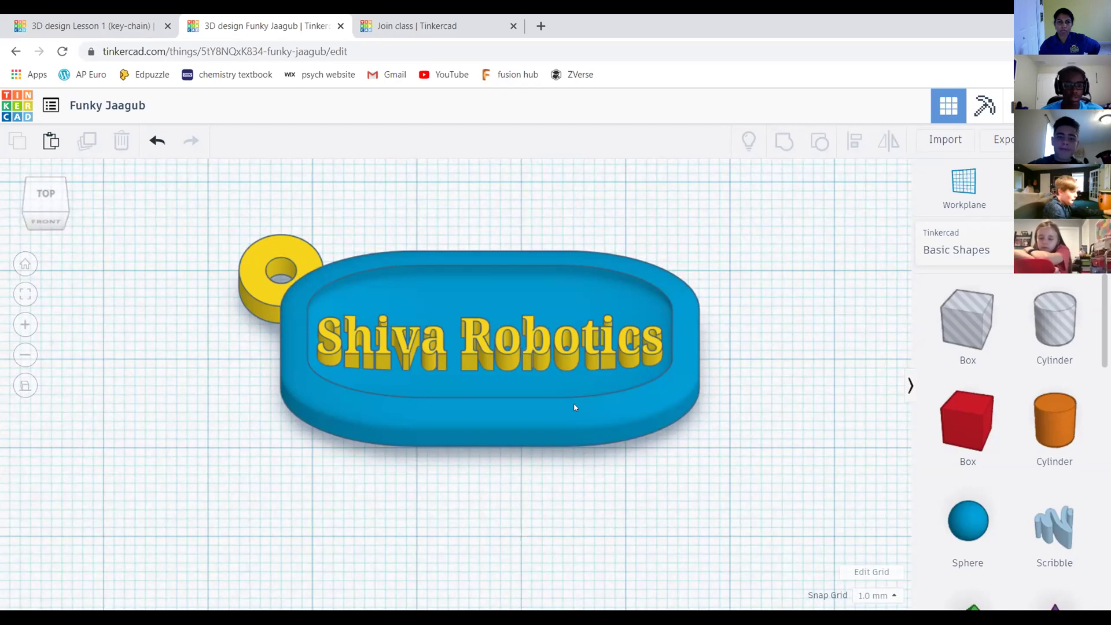
scroll(602, 260, "down", 3)
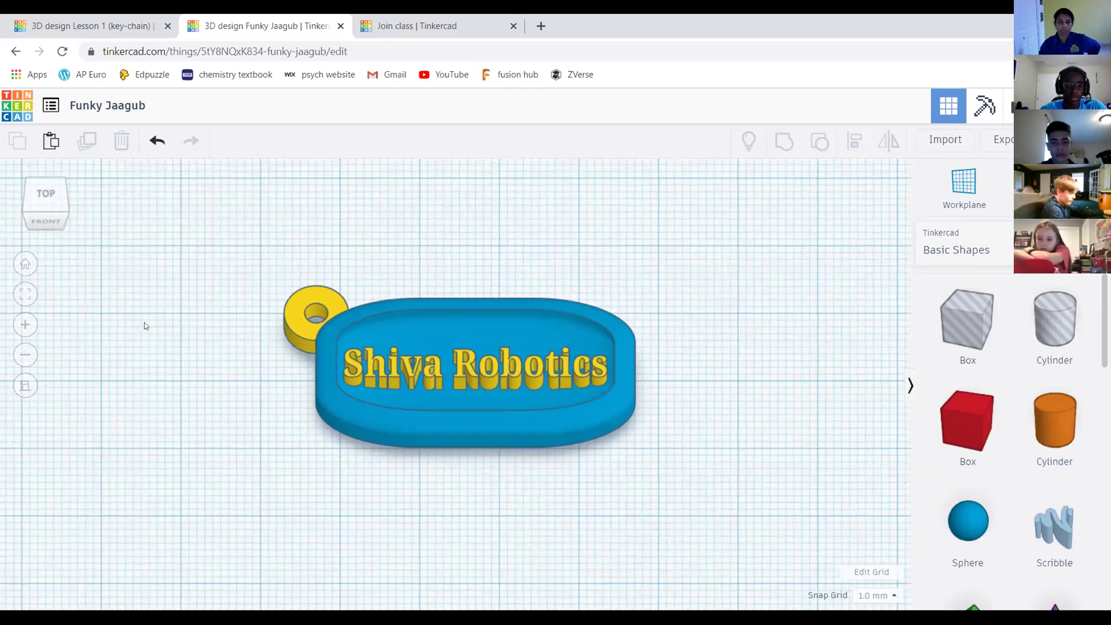
left_click(27, 196)
left_click_drag(32, 207, 19, 208)
left_click(19, 209)
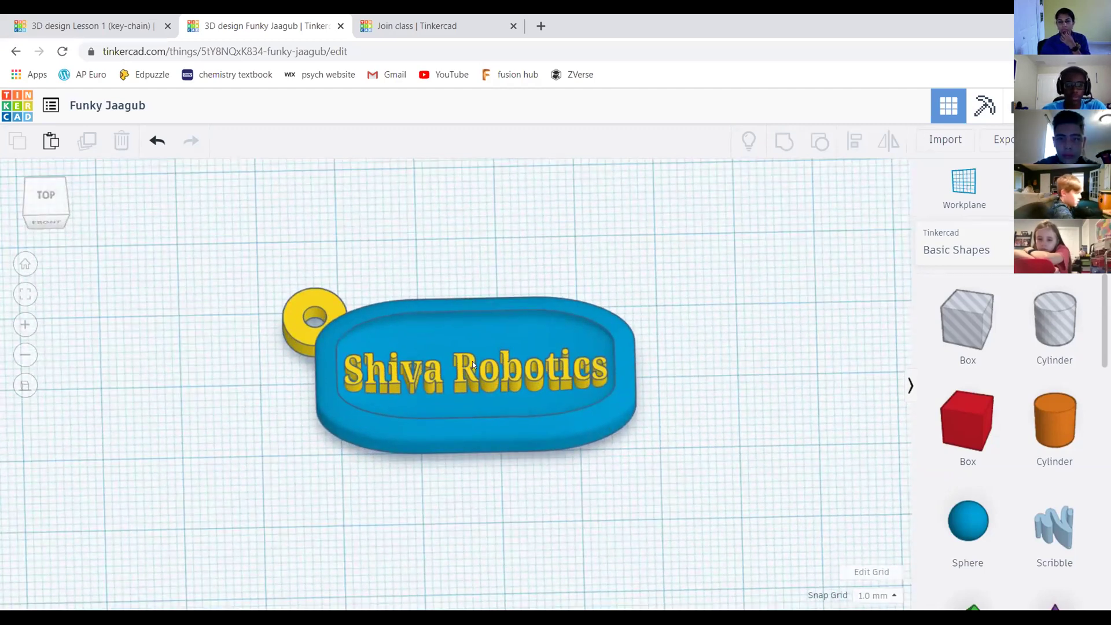
Recentre the keychain in view, box-select the whole keychain, then clear the selection
left_click(505, 341)
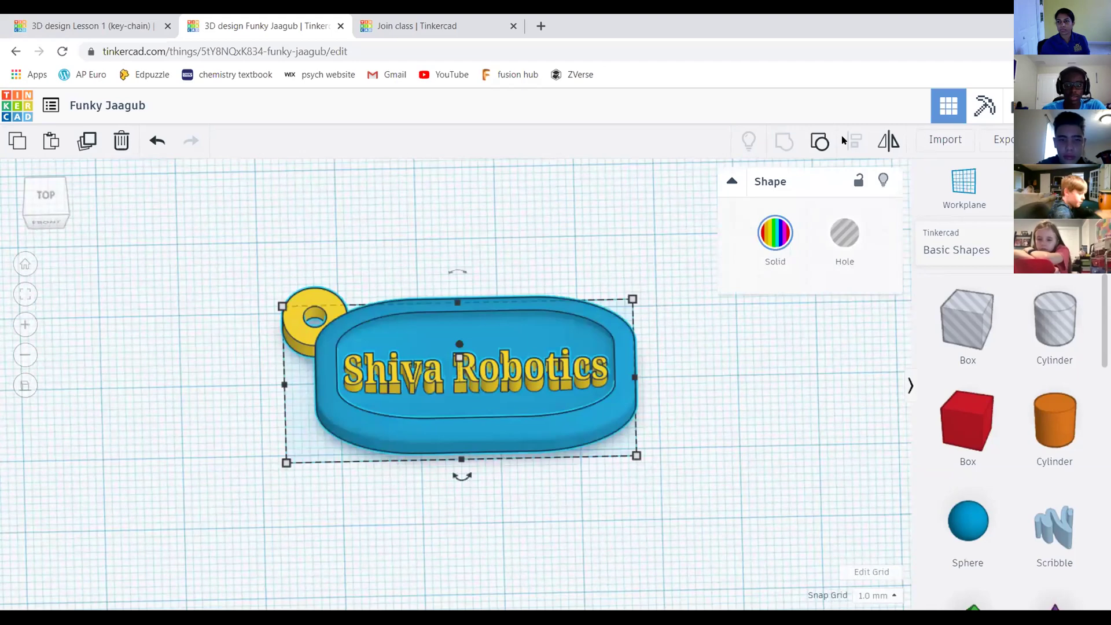
scroll(589, 225, "down", 3)
left_click(588, 231)
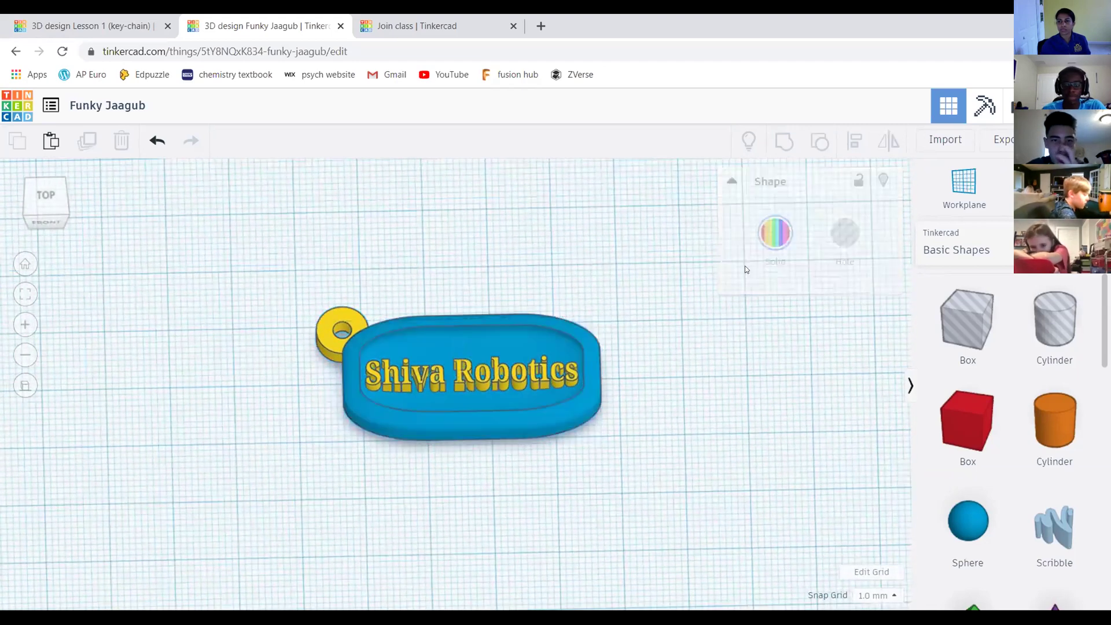
scroll(446, 325, "down", 2)
scroll(463, 293, "up", 2)
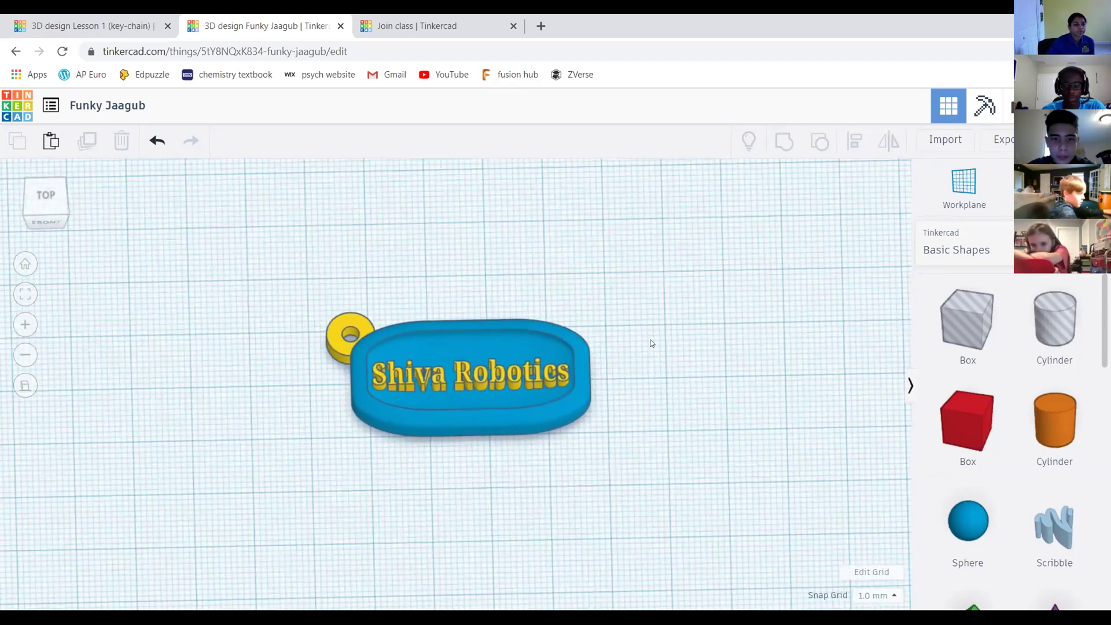
middle_click_drag(650, 342, 634, 291)
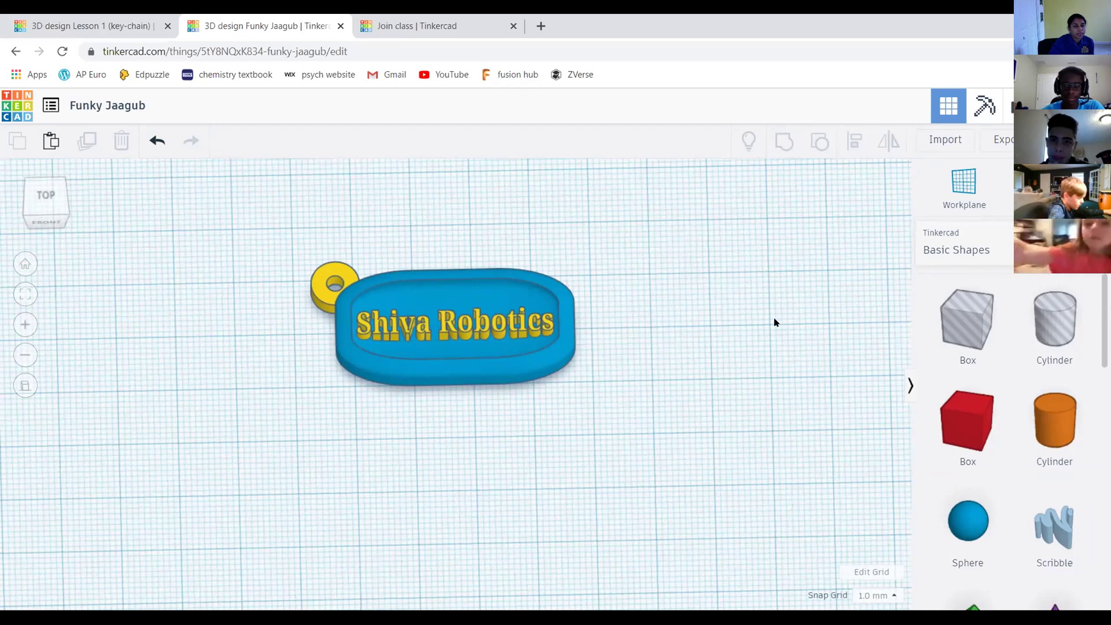
scroll(774, 322, "down", 3)
scroll(718, 325, "up", 3)
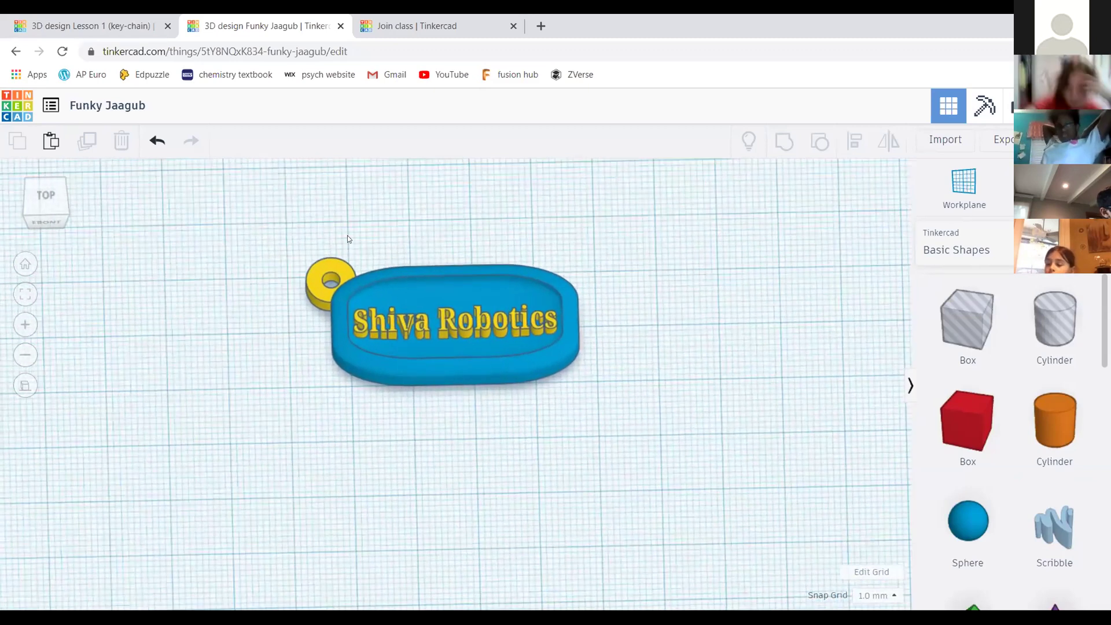
left_click_drag(250, 213, 727, 428)
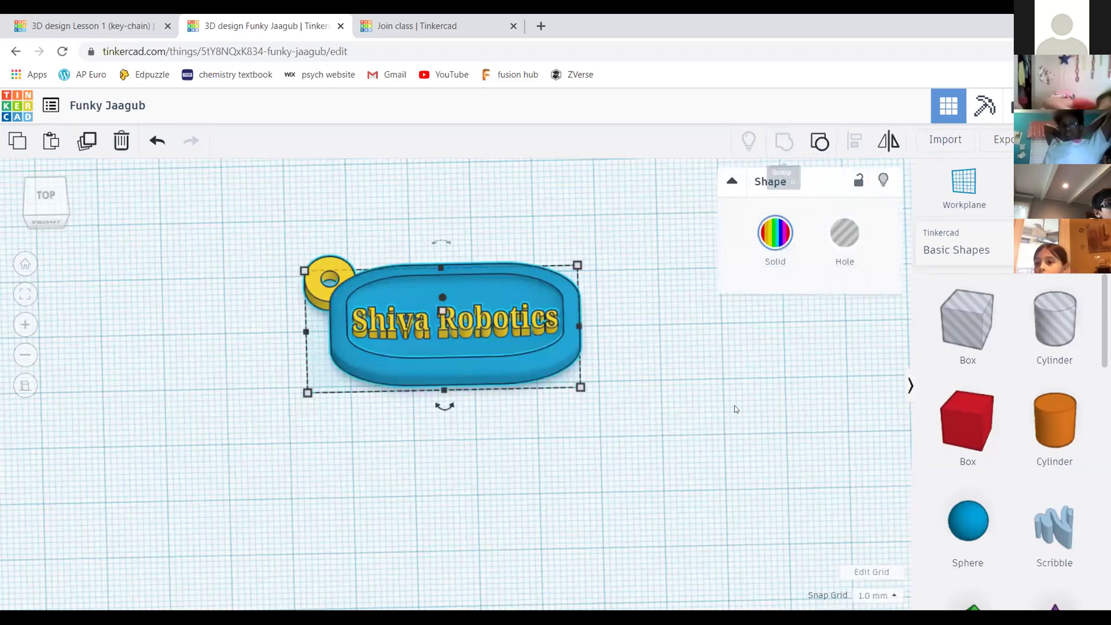
left_click(723, 378)
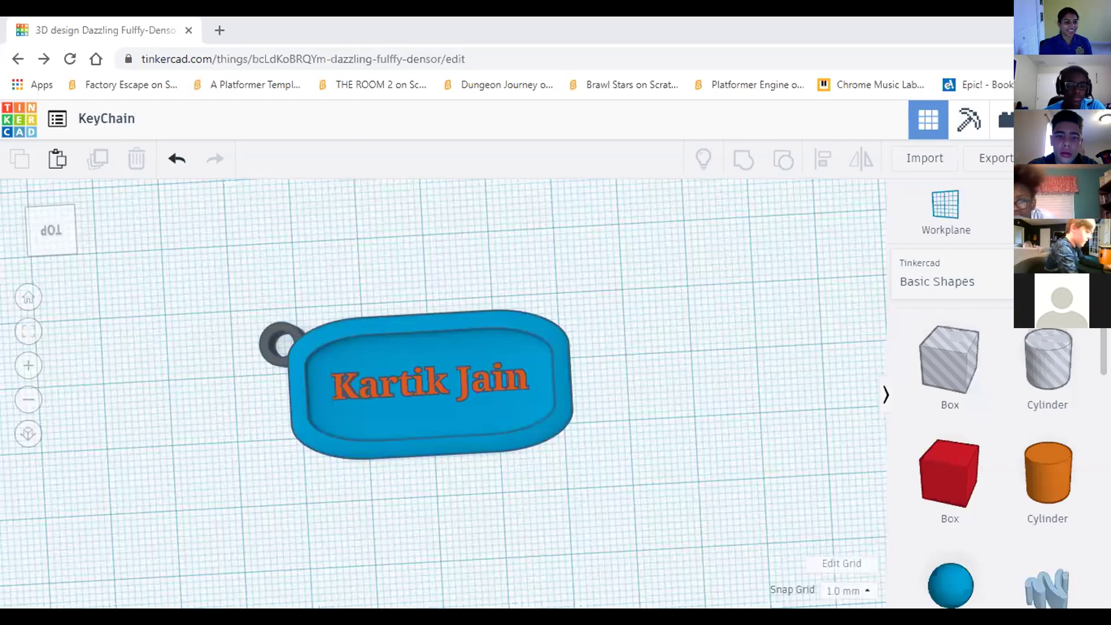
Orbit the view around the KeyChain design
right_click_drag(588, 280, 645, 311)
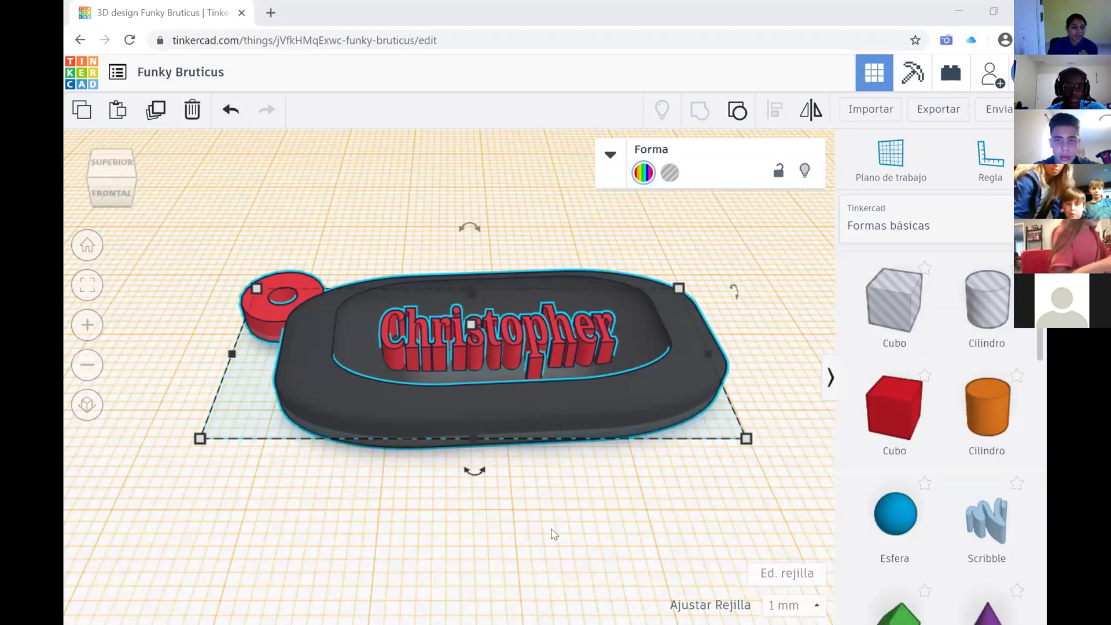
Tilt the view in closer on the Funky Bruticus keychain with its red lettering and ring
right_click_drag(552, 530, 357, 467)
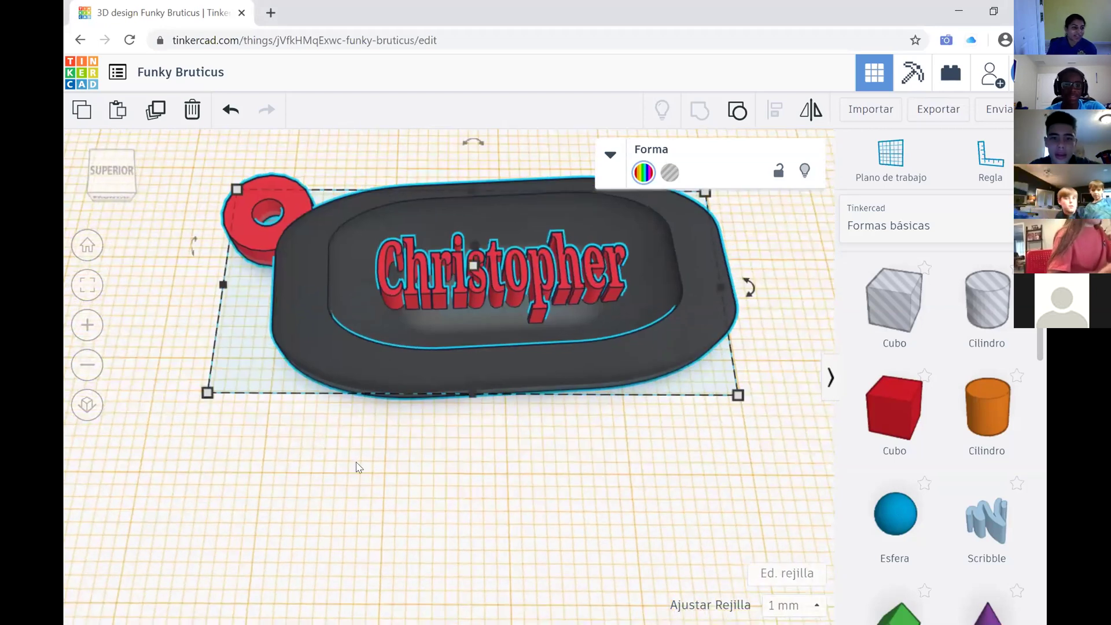